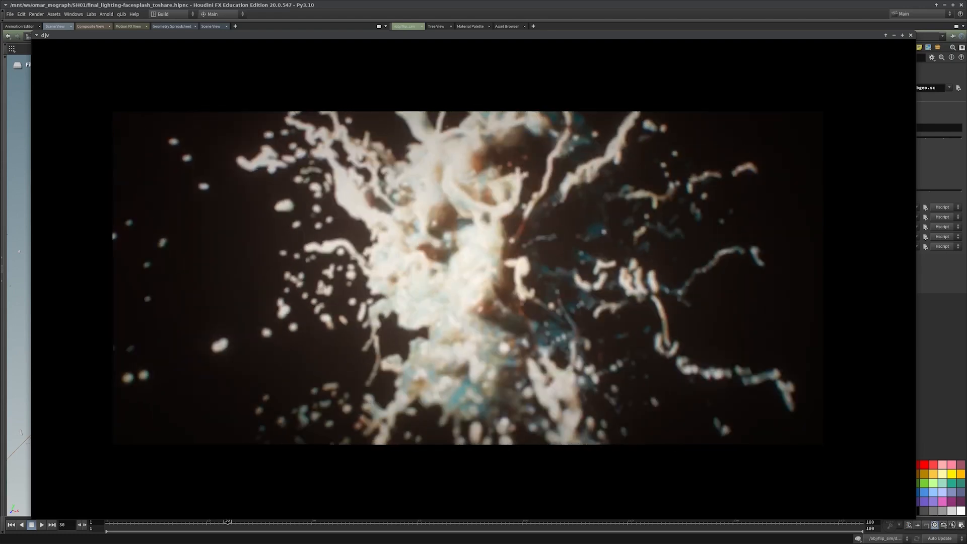
- Stop the rendered face-splash playback and move the player window away from the node network
mouse_move(432, 337)
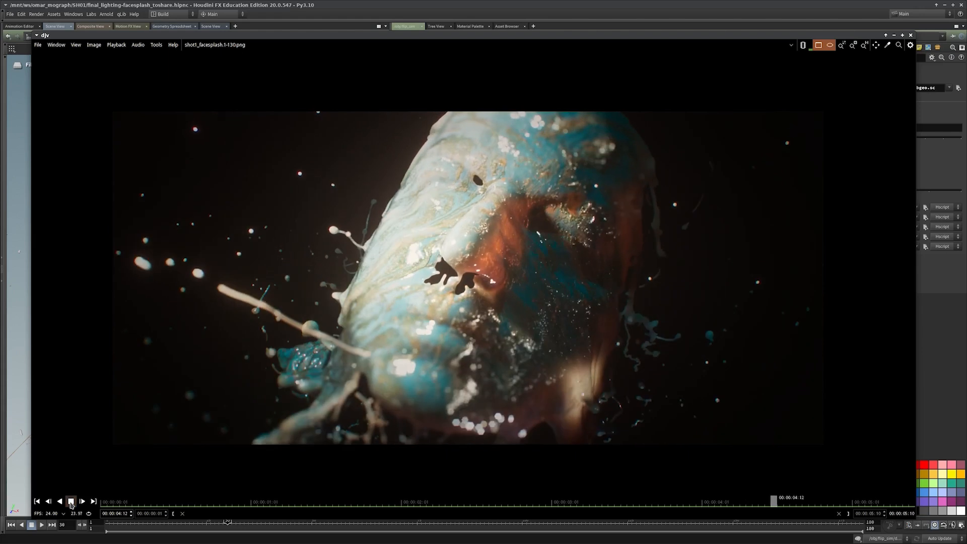
key(space)
alt+drag(398, 251, 966, 269)
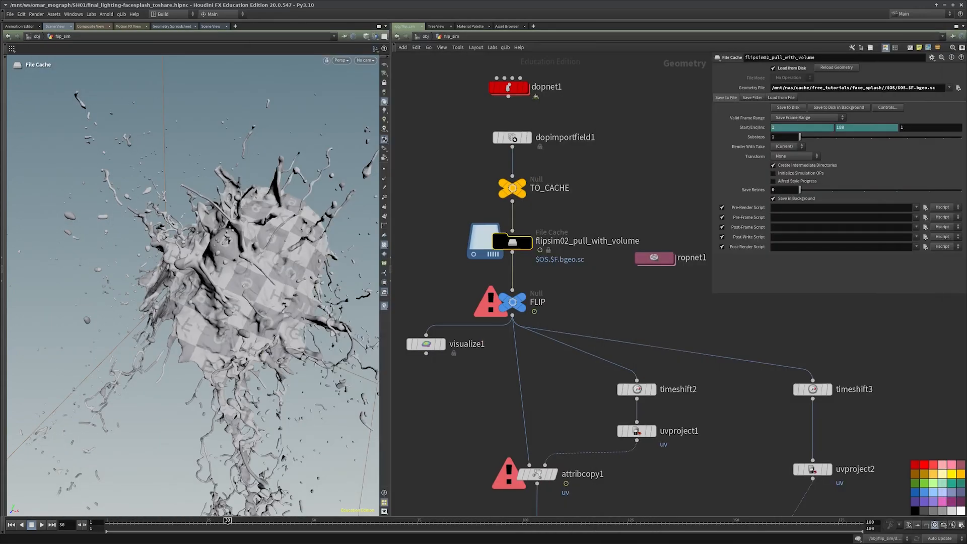
- Display the flipsim02_pull_with_volume file cache in the viewport
scroll(571, 205, down, 4)
middle_drag(571, 203, 563, 227)
scroll(571, 233, down, 3)
middle_drag(615, 341, 610, 311)
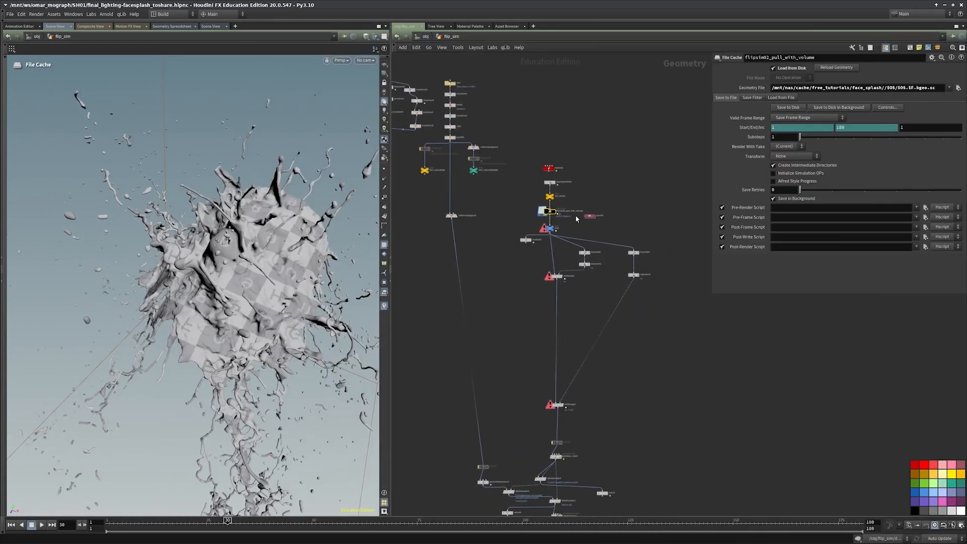
scroll(569, 213, up, 6)
click(525, 210)
middle_drag(526, 212, 535, 192)
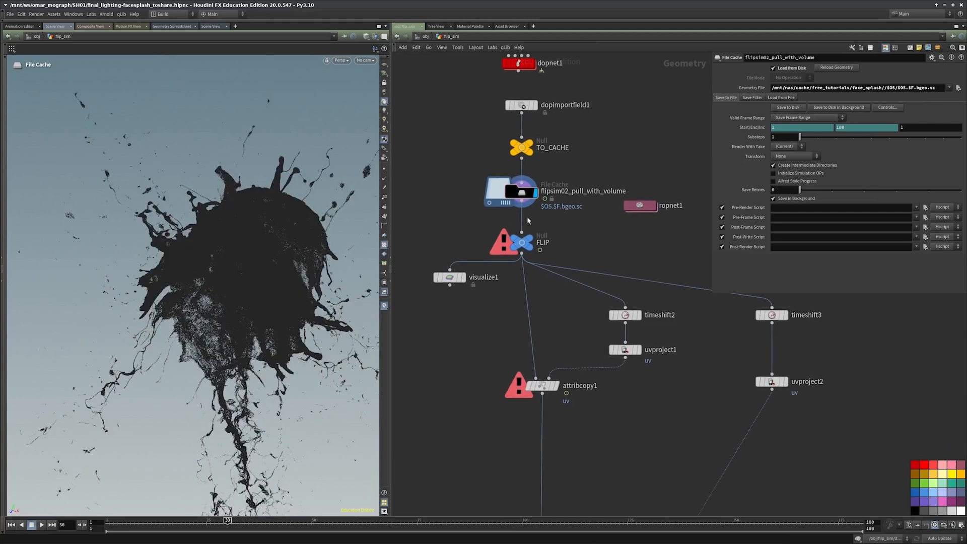
- Check the node information of the flipsim02_pull_with_volume file cache
key(Escape)
middle_click(524, 197)
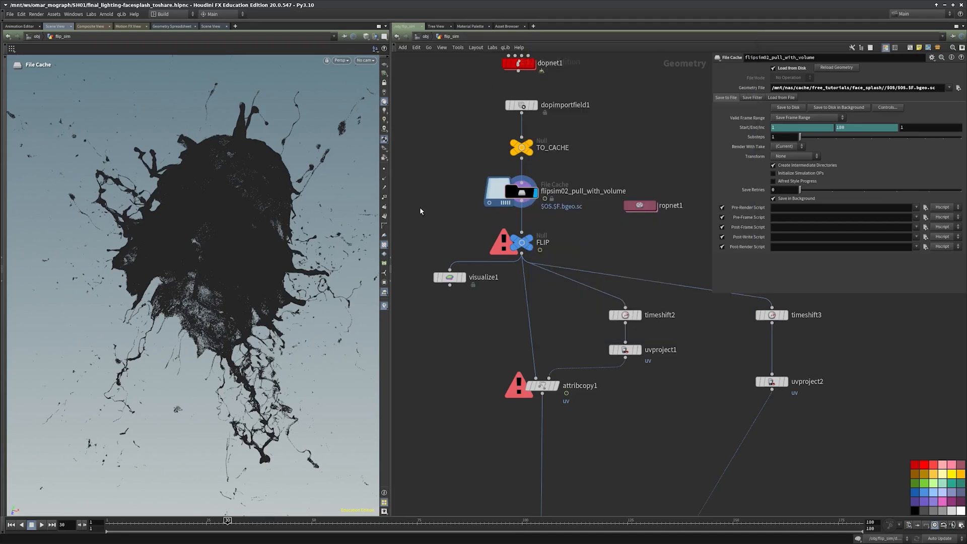
middle_click(539, 192)
middle_drag(465, 371, 472, 341)
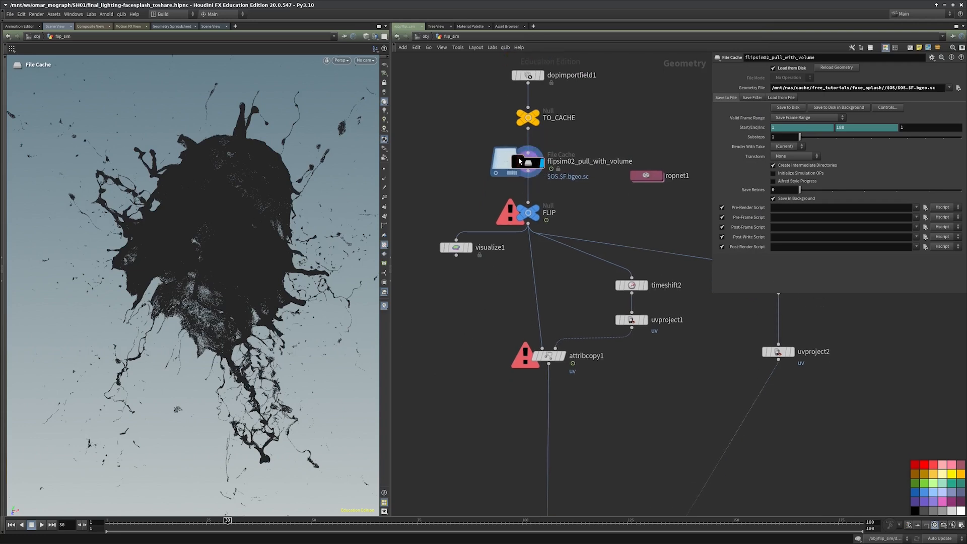
middle_click(528, 163)
- Switch back to the djv player, scrub the rendered face splash to 00:00:02:01, and move the player aside
scroll(467, 331, down, 1)
middle_drag(470, 386, 443, 335)
scroll(560, 335, down, 2)
middle_drag(577, 336, 552, 294)
scroll(552, 294, up, 1)
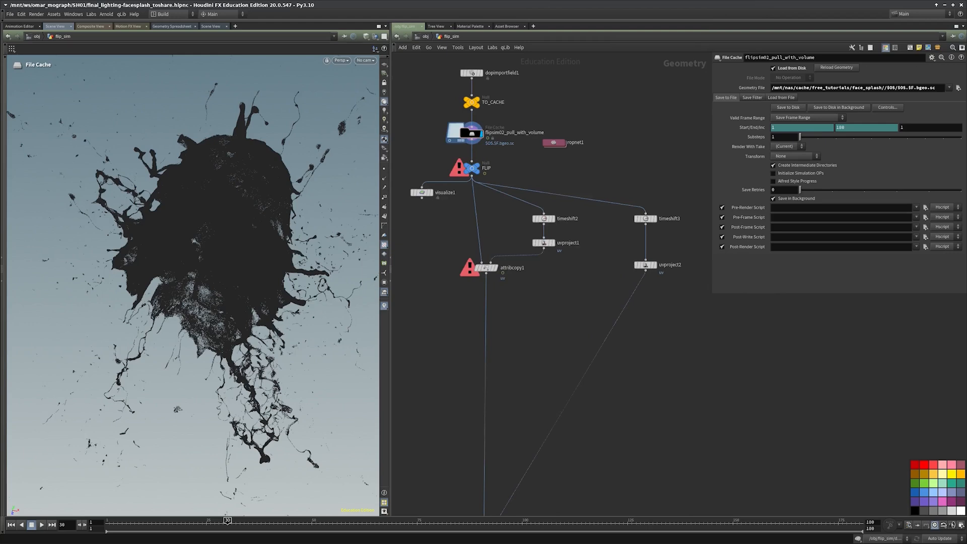
key(alt+Tab)
alt+drag(414, 294, 455, 263)
drag(484, 473, 454, 478)
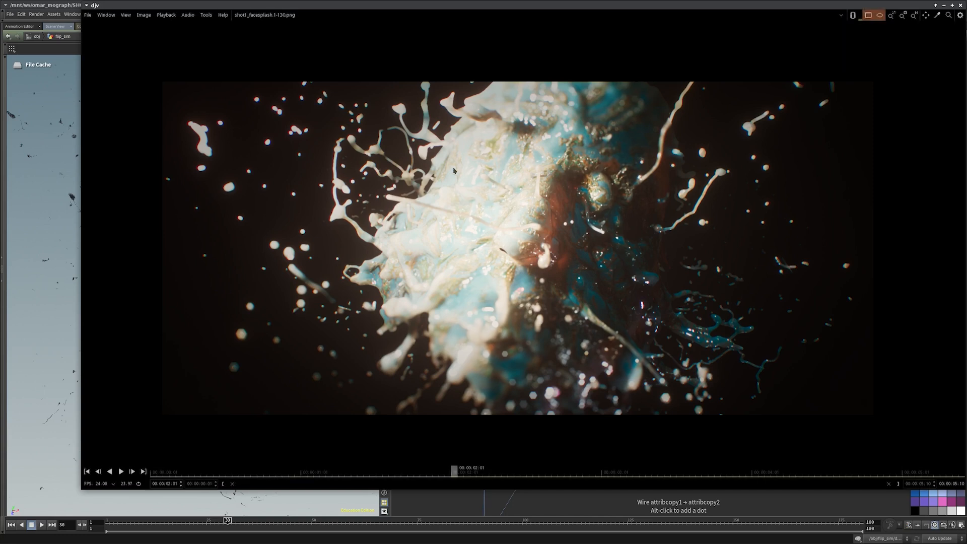
super+drag(454, 168, 966, 252)
- Select the timeshift2, uvproject1 and attribcopy1 nodes, and display the timeshift3 node
middle_drag(549, 298, 533, 321)
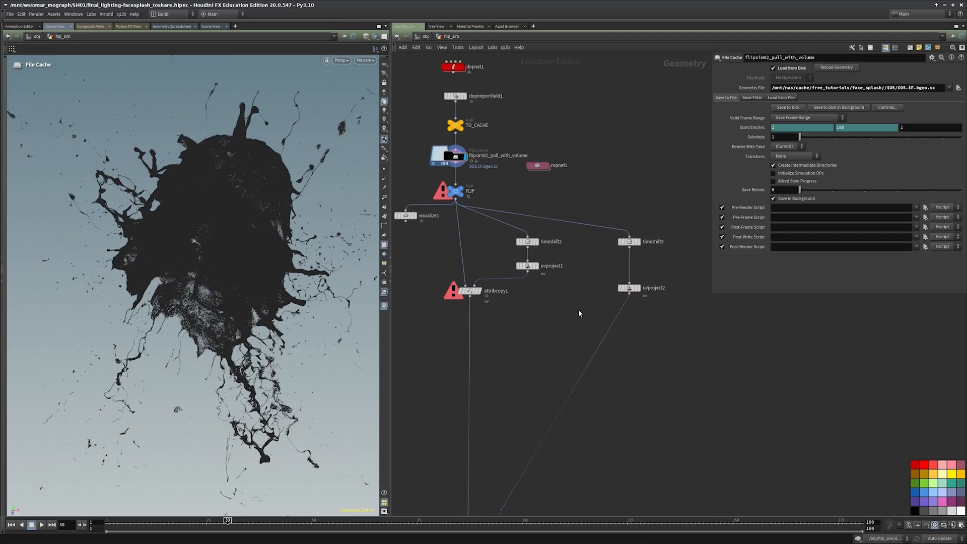
drag(503, 271, 422, 233)
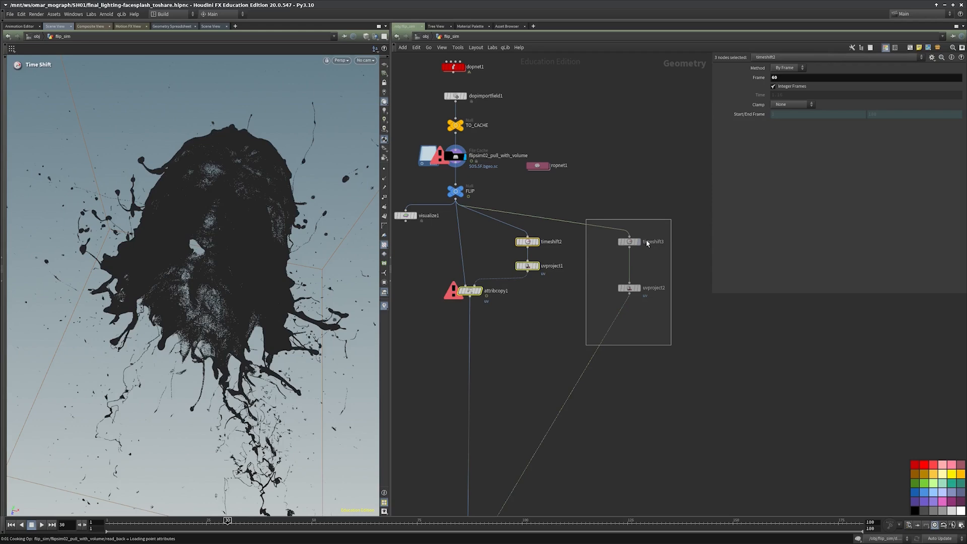
click(638, 242)
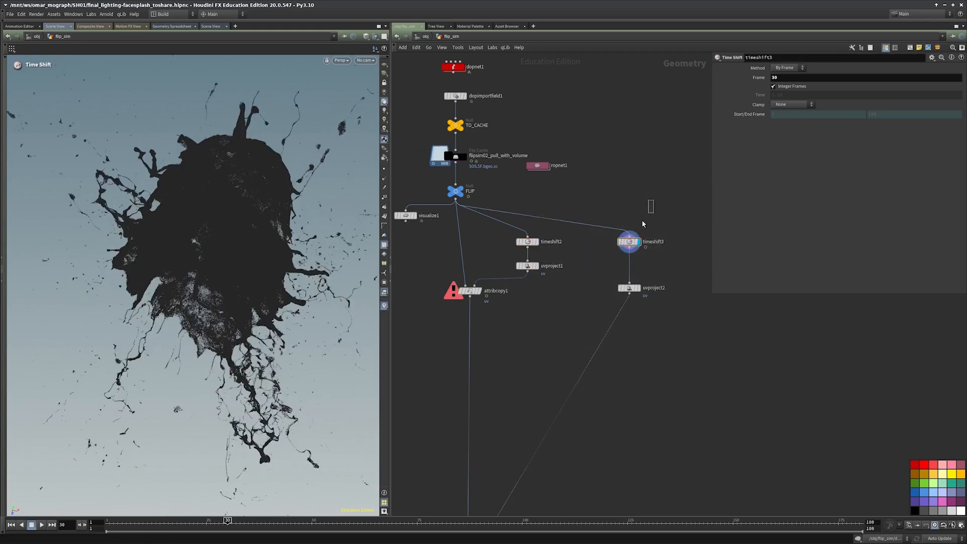
alt+drag(245, 249, 248, 264)
- Display the uvproject2 node and examine its orthographic projection around the splash from several angles
middle_drag(654, 332, 598, 295)
click(581, 252)
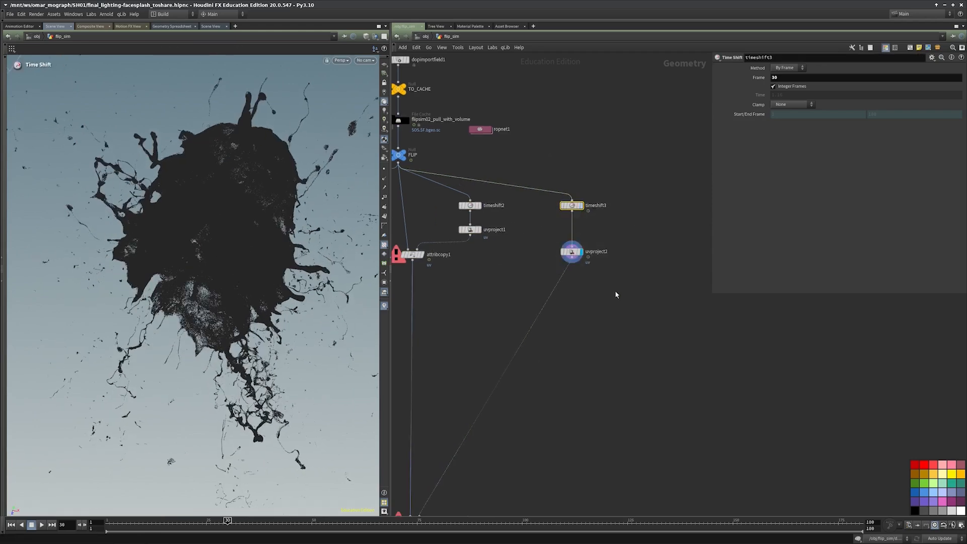
alt+scroll(242, 262, down, 5)
alt+drag(246, 258, 320, 247)
alt+drag(264, 280, 276, 210)
alt+drag(256, 264, 301, 248)
alt+scroll(301, 247, up, 5)
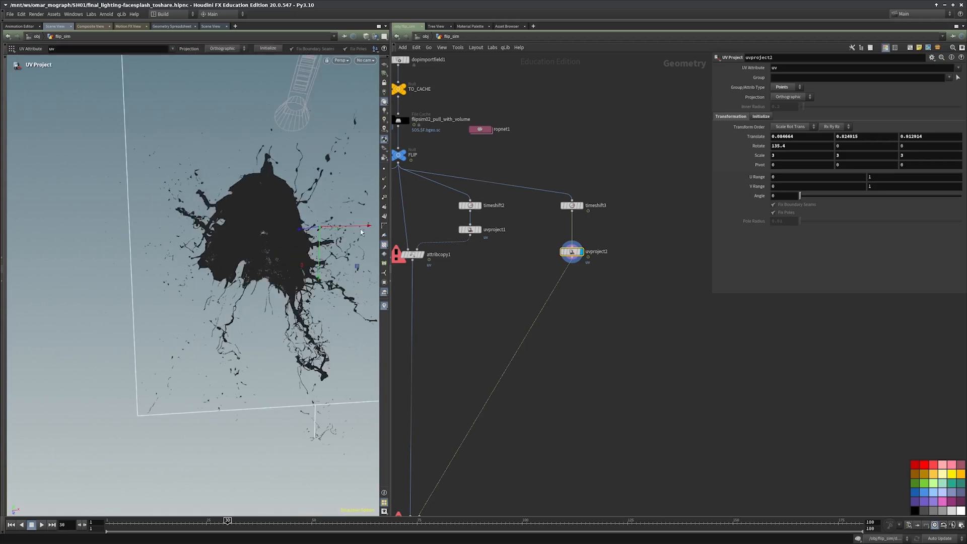
- Add a UV Quick Shade node near uvproject2
middle_drag(587, 293, 583, 242)
scroll(591, 285, down, 3)
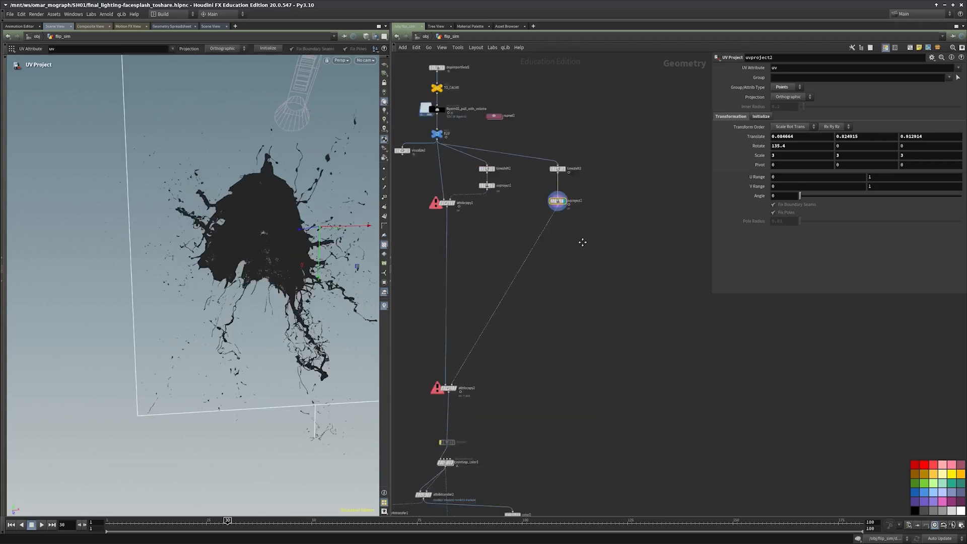
scroll(550, 272, down, 3)
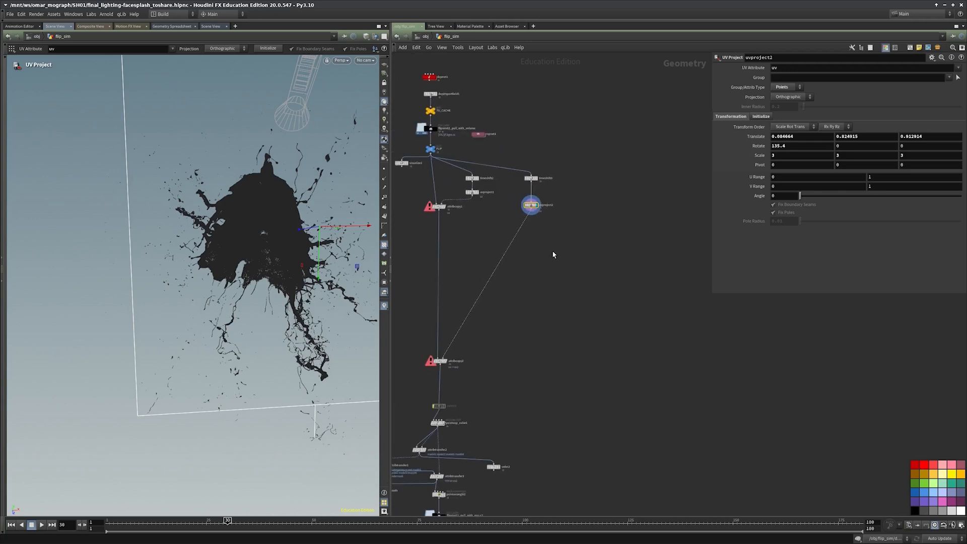
key(Tab)
text(uvquick)
key(Return)
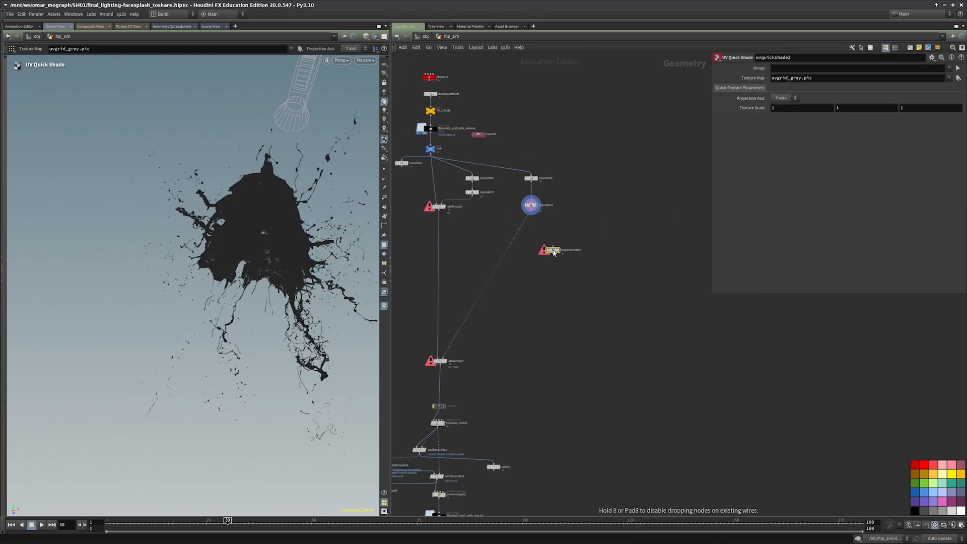
- Connect the uvproject2 output to the new UV Quick Shade node and display it
scroll(548, 246, up, 2)
drag(527, 203, 550, 247)
click(557, 253)
drag(591, 278, 498, 237)
middle_drag(534, 221, 498, 238)
mouse_move(285, 247)
alt+mouse_down()
mouse_move(267, 261)
mouse_move(276, 257)
alt+mouse_up()
scroll(277, 257, up, 3)
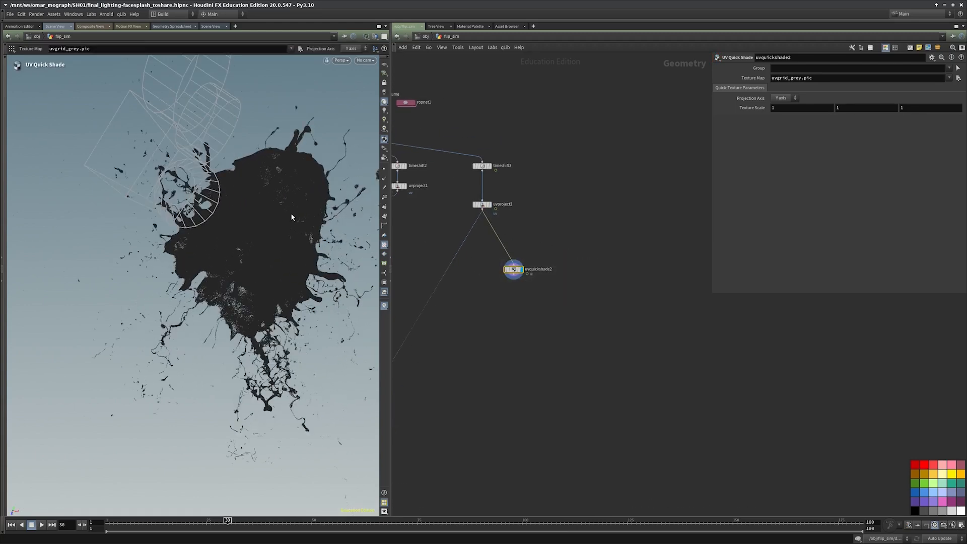
- Turn on Geometry Color in the viewport's material display options and toggle the wireframe shading of the splash
click(384, 140)
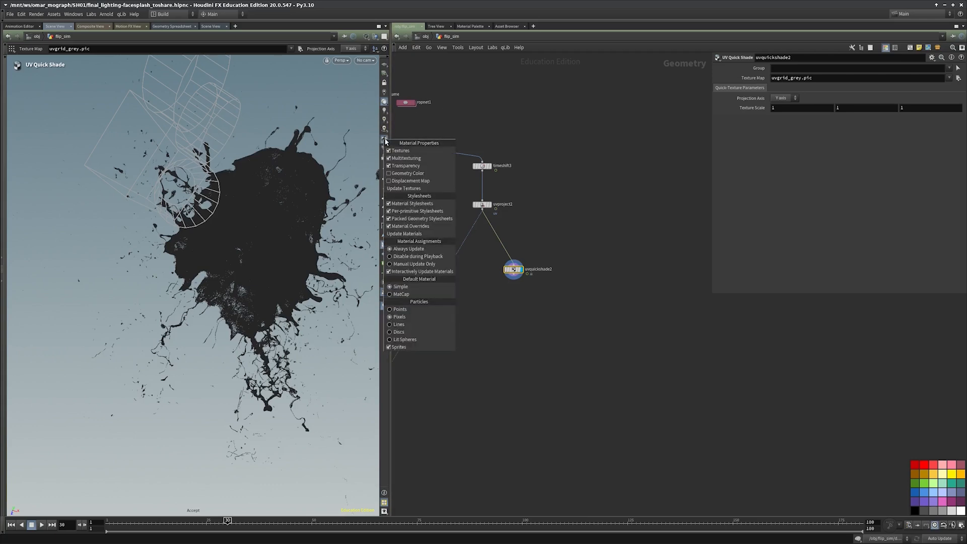
click(395, 174)
alt+drag(322, 185, 266, 218)
scroll(265, 218, up, 3)
key(shift+w)
- Display the uvquickshade1 node at the end of the branch below the flipsim02_pull_with_geo.v2 cache
scroll(574, 312, down, 5)
middle_drag(518, 441, 526, 296)
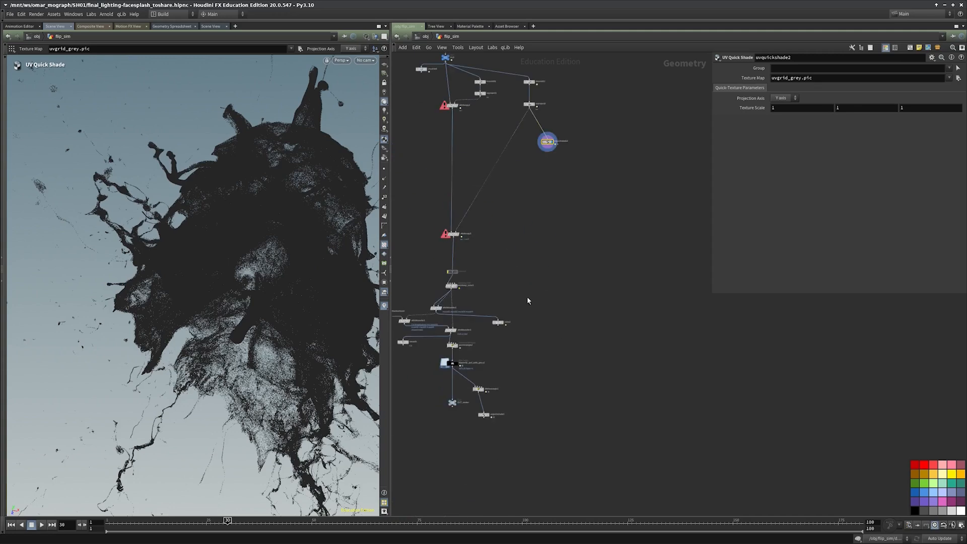
middle_drag(472, 347, 496, 273)
scroll(496, 274, up, 3)
middle_drag(527, 164, 503, 333)
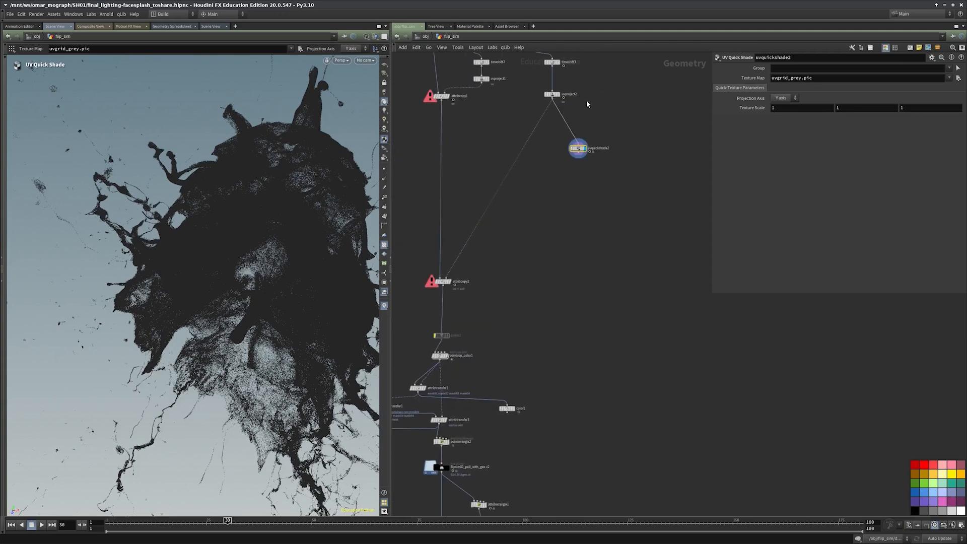
middle_drag(586, 104, 587, 187)
alt+drag(243, 229, 279, 235)
scroll(275, 239, down, 3)
middle_drag(569, 358, 580, 223)
middle_drag(516, 312, 537, 226)
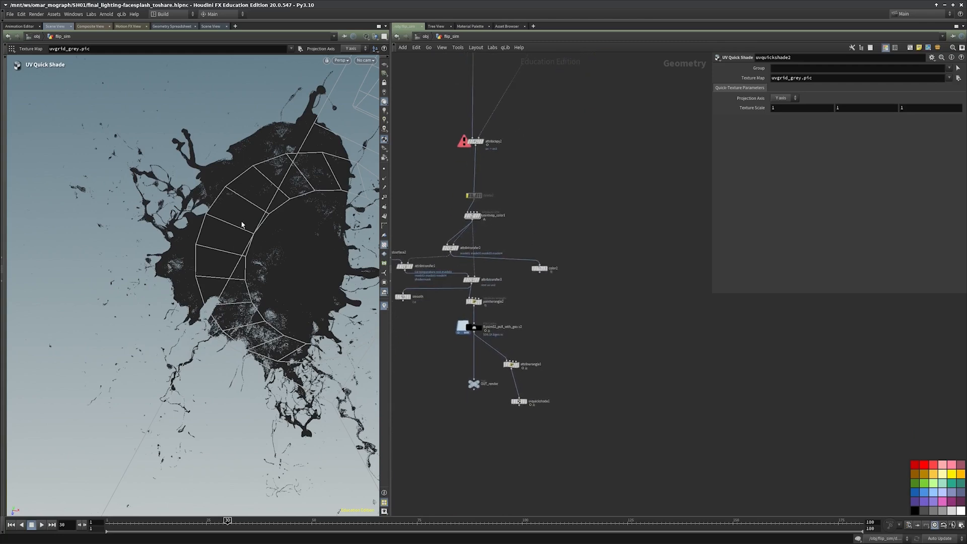
middle_drag(531, 336, 541, 308)
scroll(537, 308, up, 2)
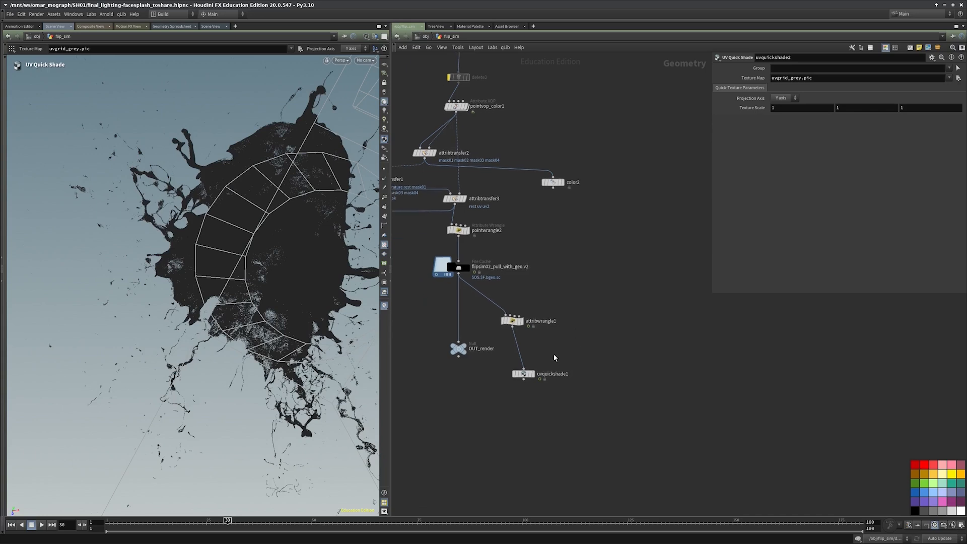
click(532, 373)
alt+drag(327, 296, 256, 289)
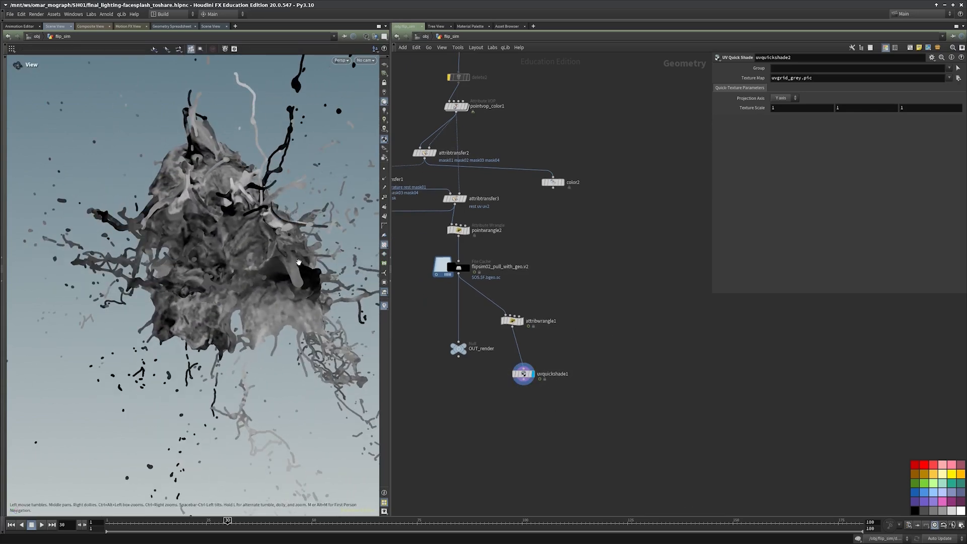
- Select uvquickshade1 and turn off Geometry Color in the viewport so the UV grid texture shows on the splash
middle_drag(551, 346, 547, 328)
scroll(545, 329, up, 2)
drag(541, 334, 501, 391)
scroll(479, 269, up, 1)
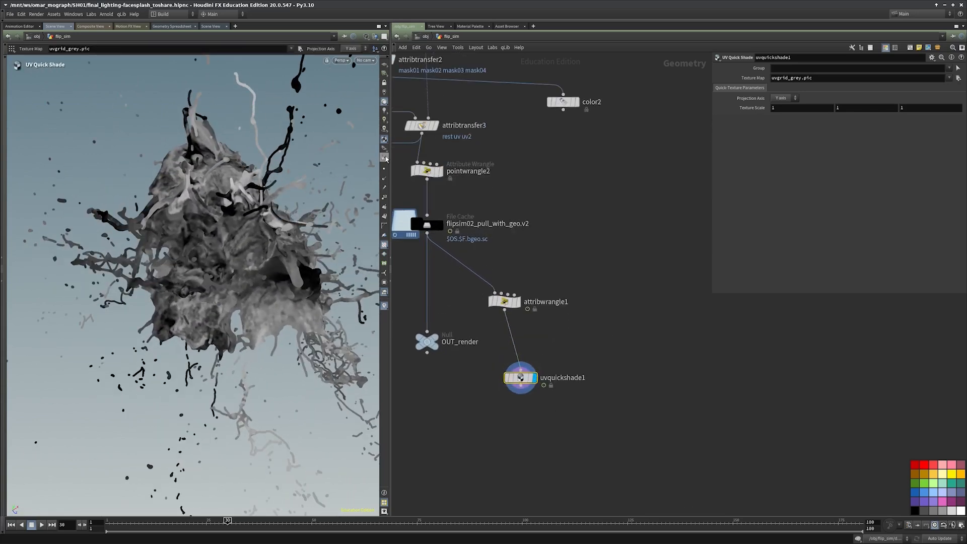
click(384, 139)
click(402, 187)
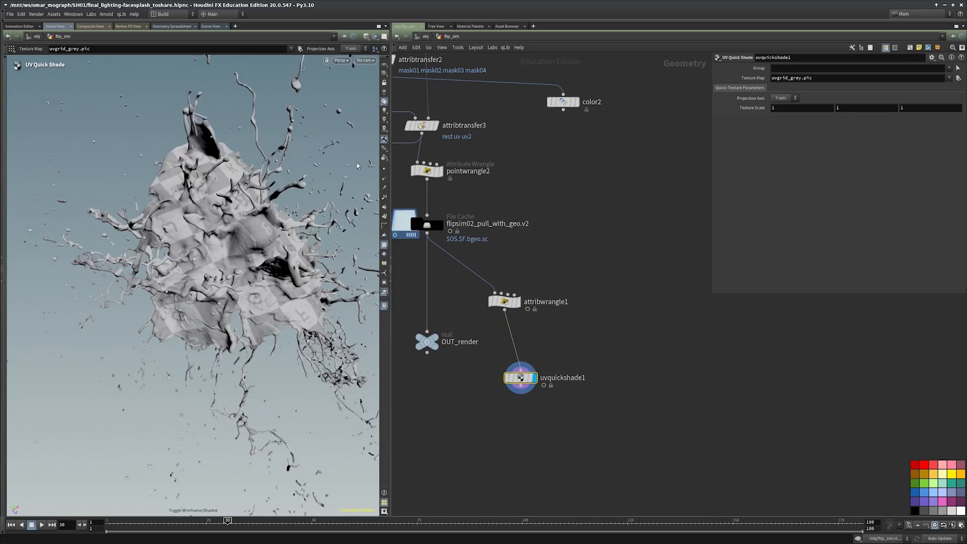
- Examine the UV grid texture on the splash mesh and the uvproject branches that feed it
mouse_move(277, 203)
alt+mouse_down()
mouse_move(261, 218)
mouse_move(155, 223)
mouse_move(307, 248)
mouse_move(297, 282)
alt+mouse_up()
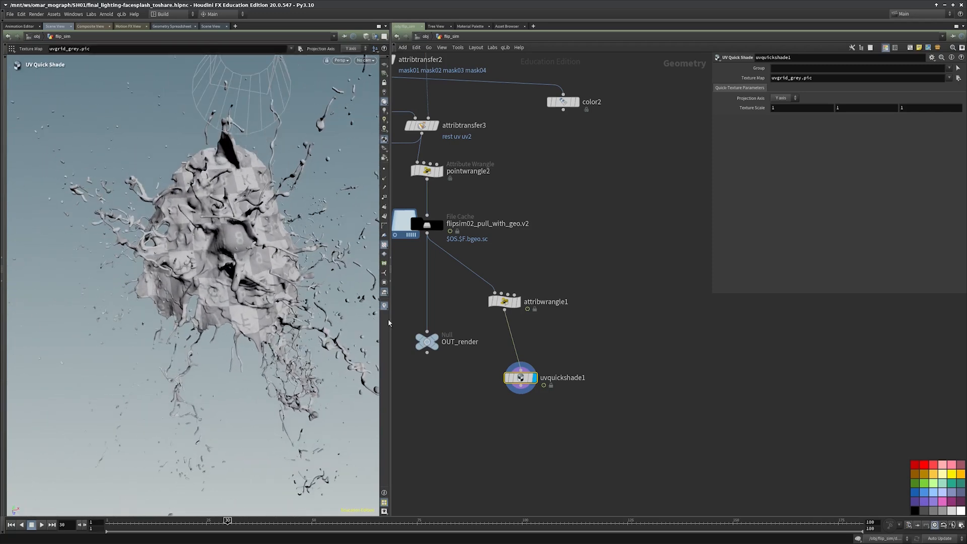
drag(199, 263, 214, 237)
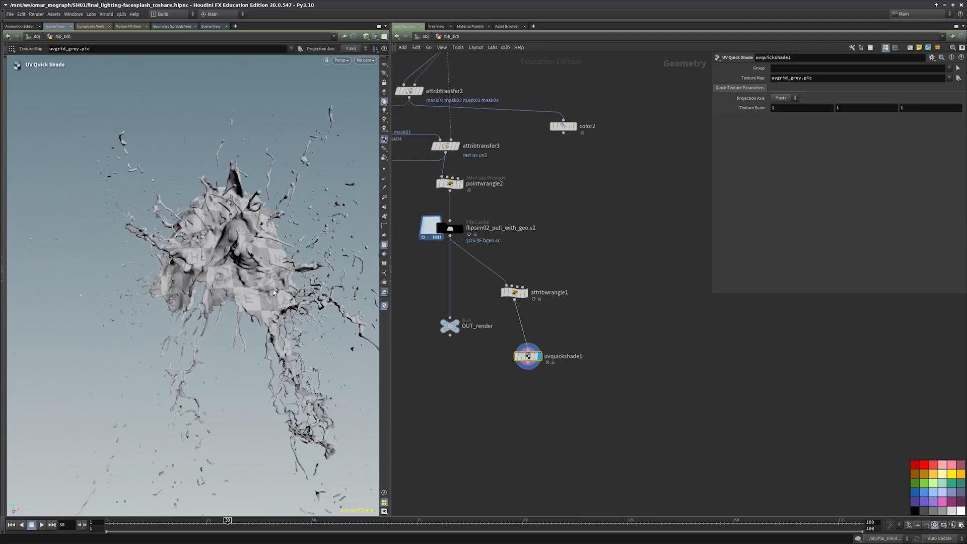
alt+drag(276, 289, 280, 303)
scroll(590, 259, down, 3)
middle_drag(591, 258, 545, 430)
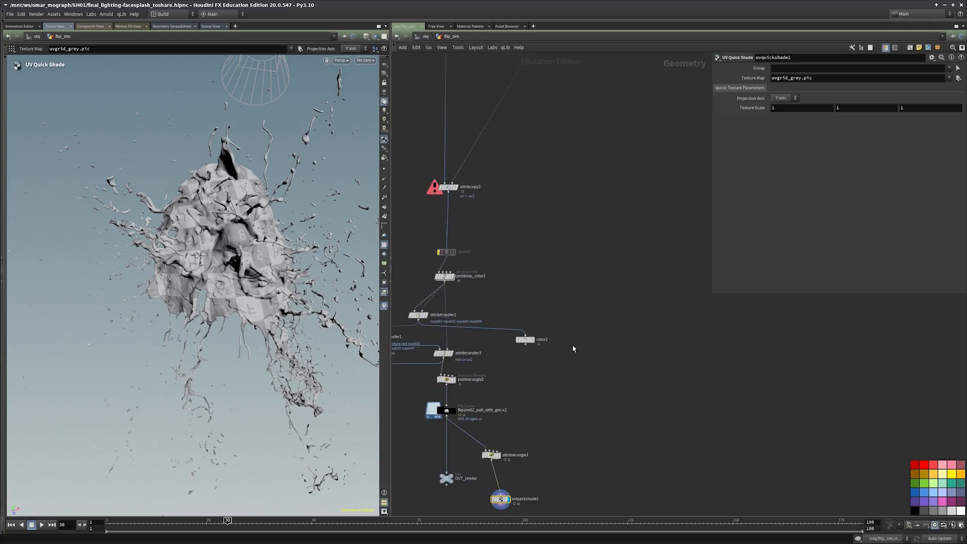
scroll(573, 348, down, 3)
scroll(567, 286, up, 3)
middle_drag(527, 337, 553, 305)
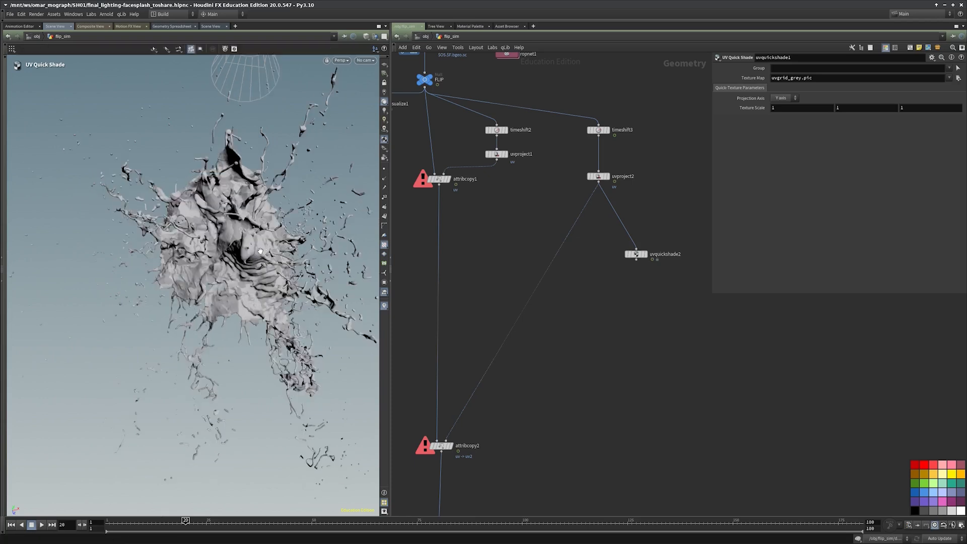
- Inspect the textured splash surface up close around the face at frame 20
alt+drag(265, 247, 263, 267)
alt+right_drag(263, 267, 287, 275)
alt+drag(287, 274, 194, 272)
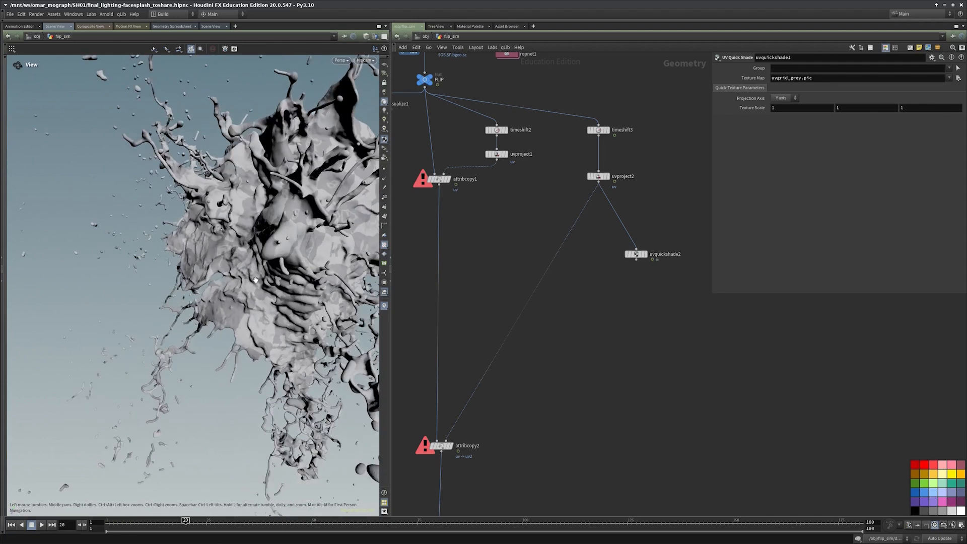
alt+right_drag(194, 272, 214, 279)
alt+middle_drag(214, 279, 217, 302)
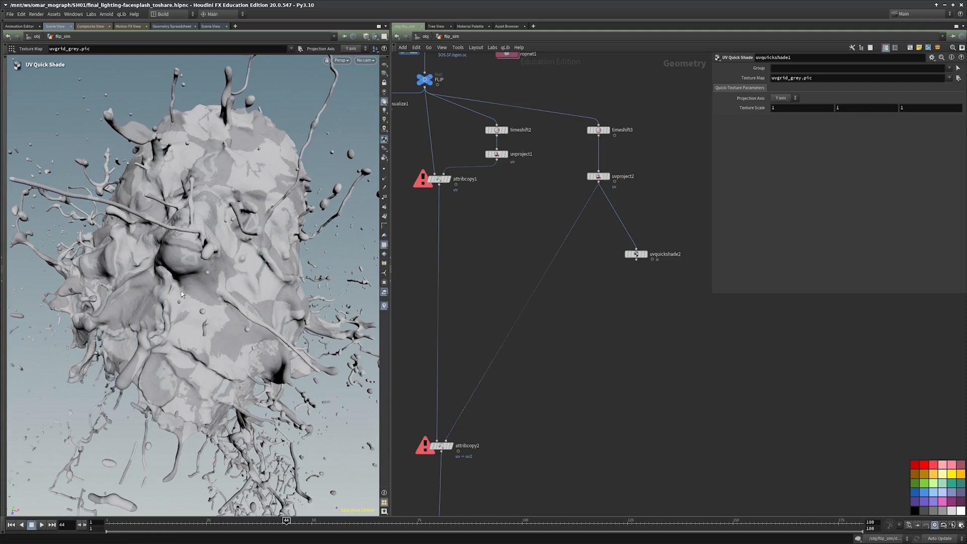
- Select the timeshift2 node to review its frame settings, and deselect it
scroll(560, 320, down, 5)
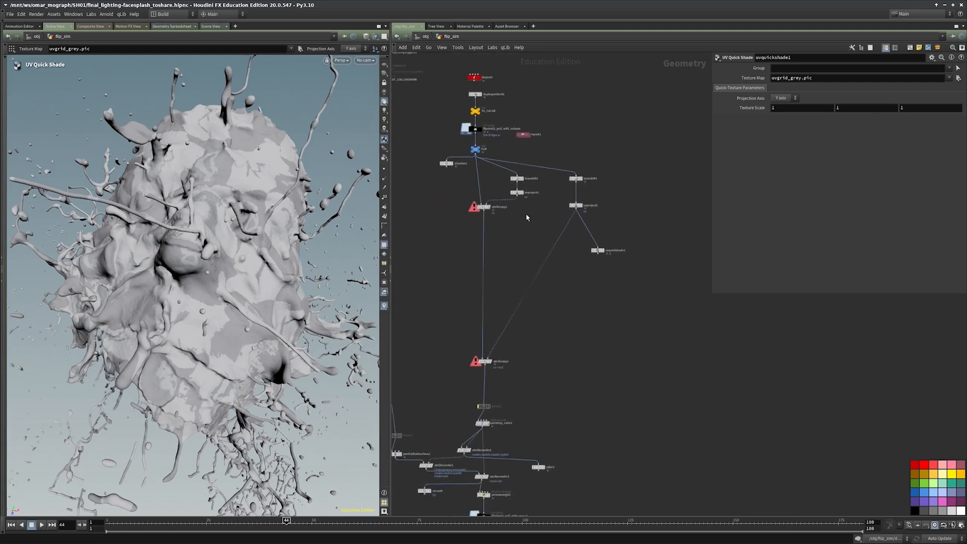
scroll(533, 186, up, 7)
click(500, 176)
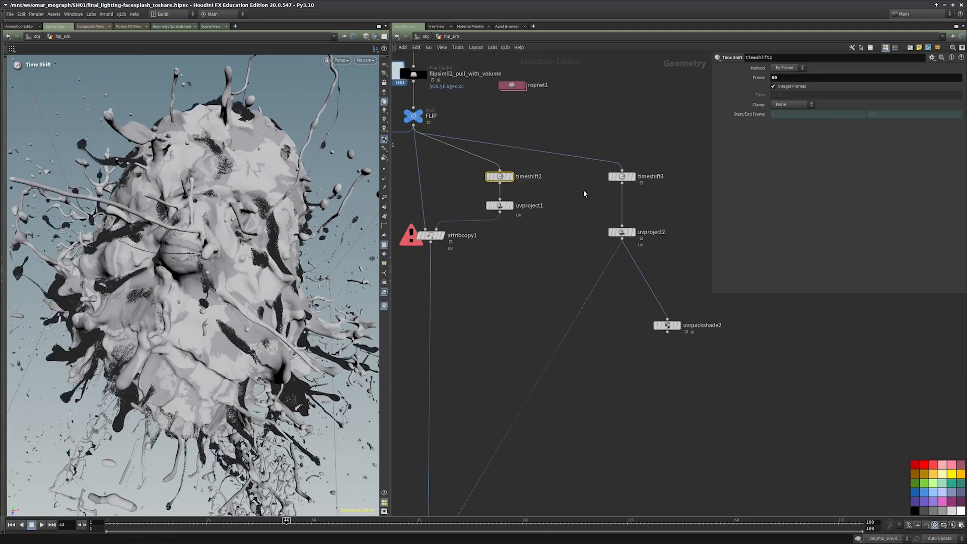
mouse_move(549, 227)
middle_down()
mouse_move(552, 247)
mouse_move(566, 227)
middle_up()
click(528, 255)
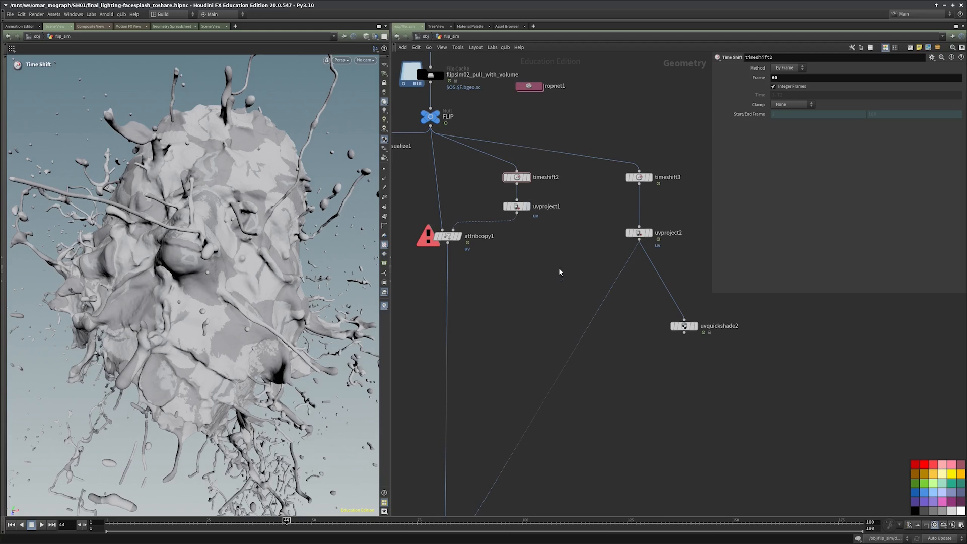
- Select the attribcopy2 node to review how it copies the uv attribute to uv2
middle_drag(544, 302, 543, 255)
scroll(543, 255, down, 3)
middle_drag(552, 332, 555, 239)
middle_drag(554, 365, 576, 206)
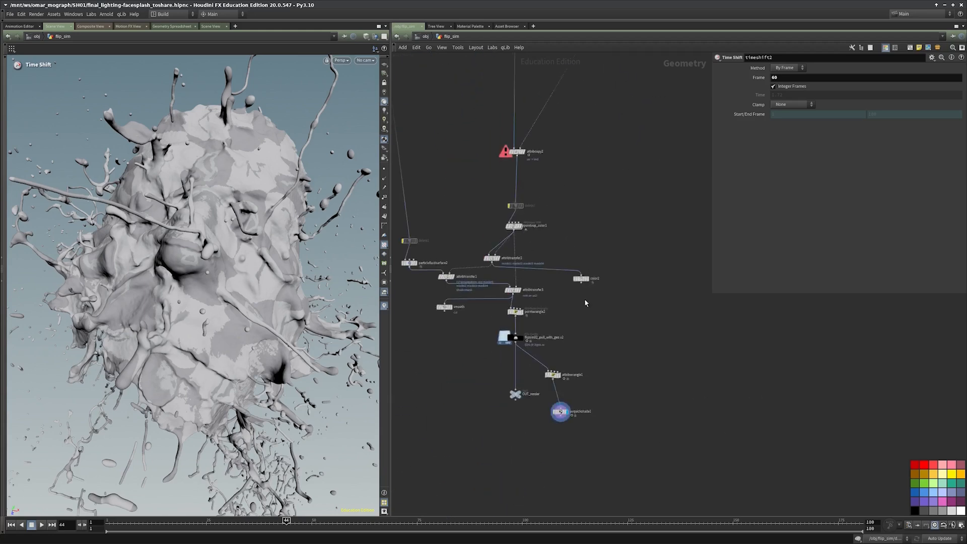
middle_drag(599, 325, 585, 373)
middle_drag(580, 293, 582, 353)
scroll(572, 289, up, 3)
drag(558, 281, 464, 224)
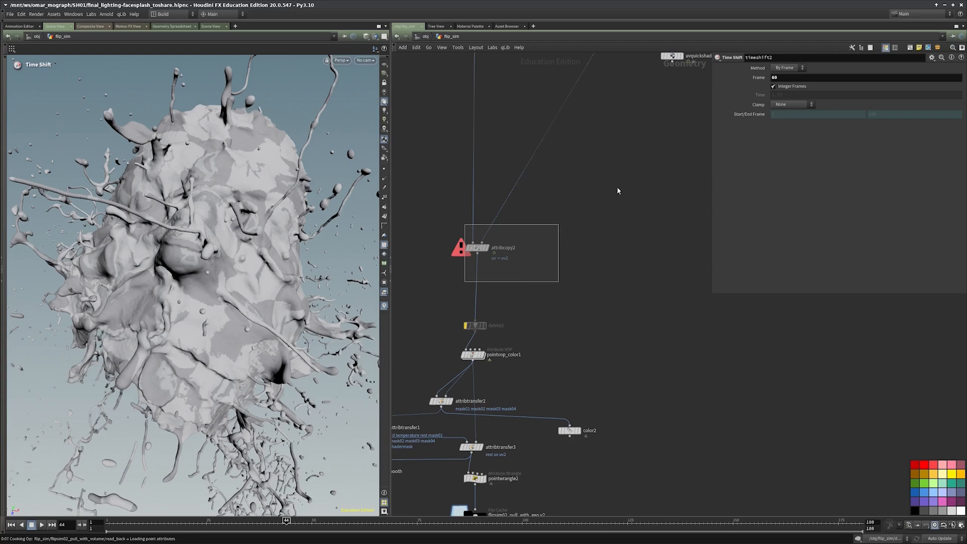
- Check the node info of the flipsim02_pull_with_geo.v2 file cache for its stored point attributes
scroll(521, 334, down, 10)
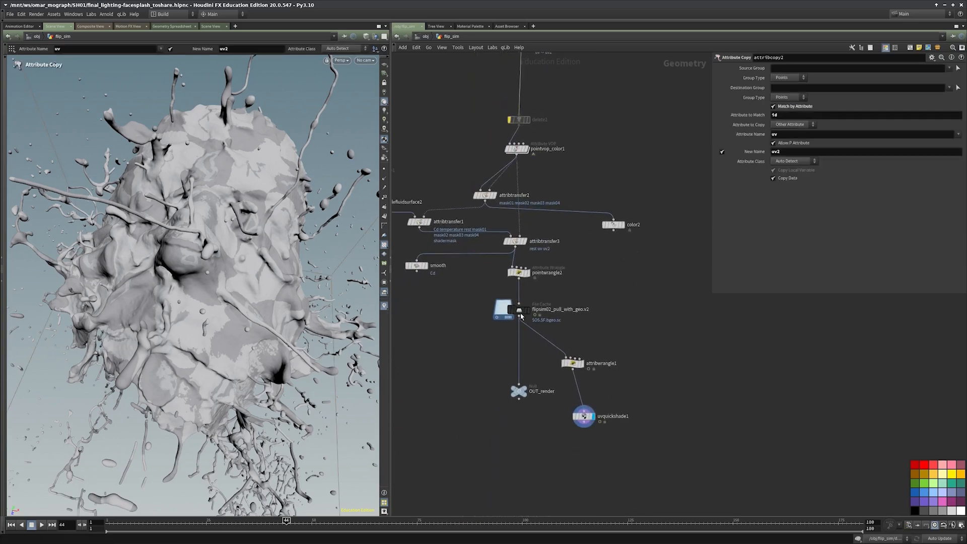
middle_click(536, 318)
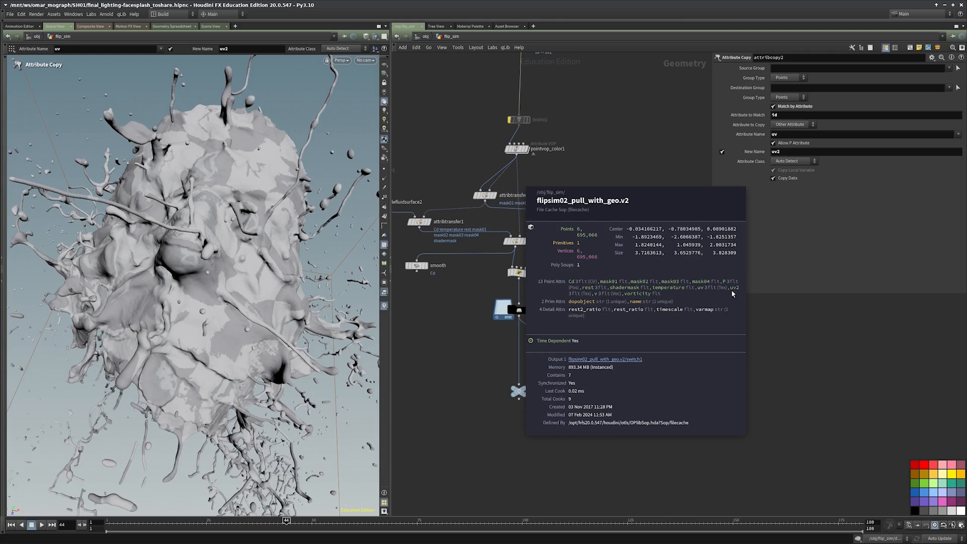
middle_drag(628, 389, 613, 341)
scroll(613, 341, up, 3)
- Select uvquickshade1, and set the display flag on the flipsim02_pull_with_geo.v2 file cache instead
click(548, 379)
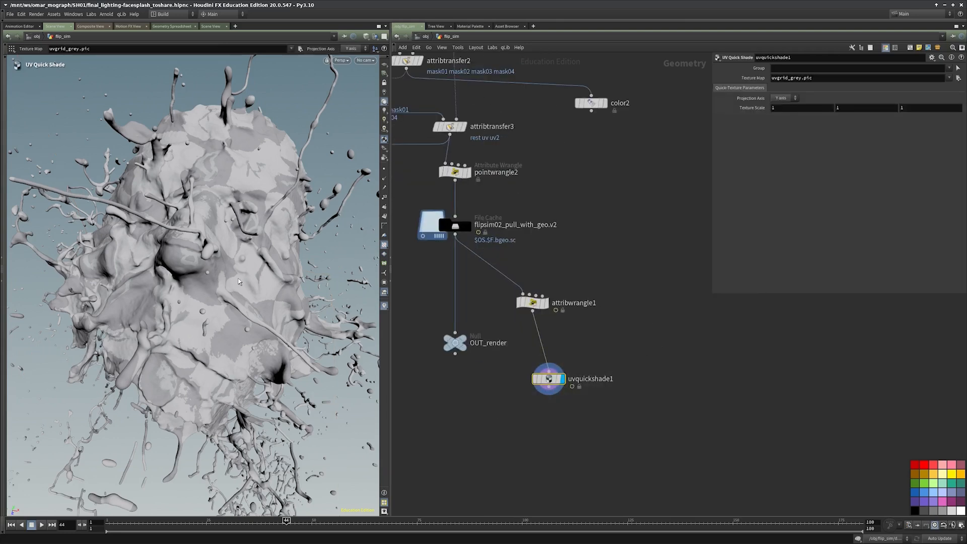
mouse_move(240, 280)
alt+mouse_down()
mouse_move(266, 259)
mouse_move(242, 267)
alt+mouse_up()
scroll(241, 267, down, 2)
middle_drag(508, 262, 569, 323)
middle_drag(597, 256, 601, 281)
key(r)
drag(571, 279, 506, 320)
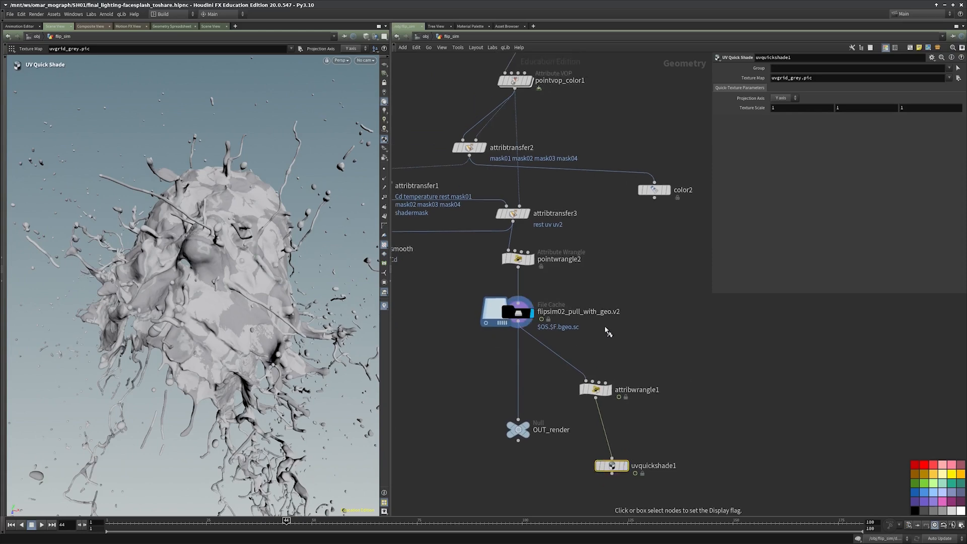
- Turn Geometry Color back on in the viewport material properties
click(384, 141)
right_click(384, 140)
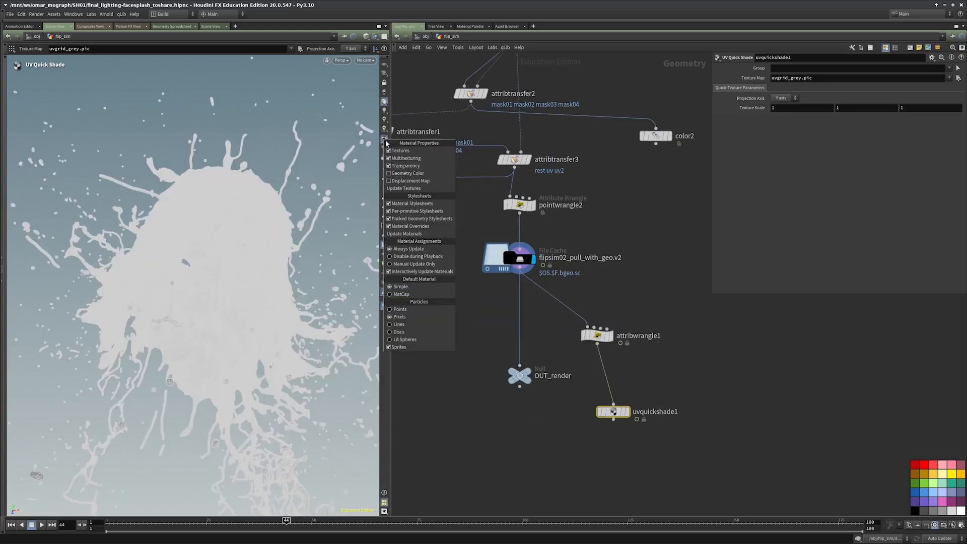
click(408, 173)
key(Escape)
- Examine the geometry color on the cached splash mesh from close up, farther out and several angles
scroll(241, 237, up, 6)
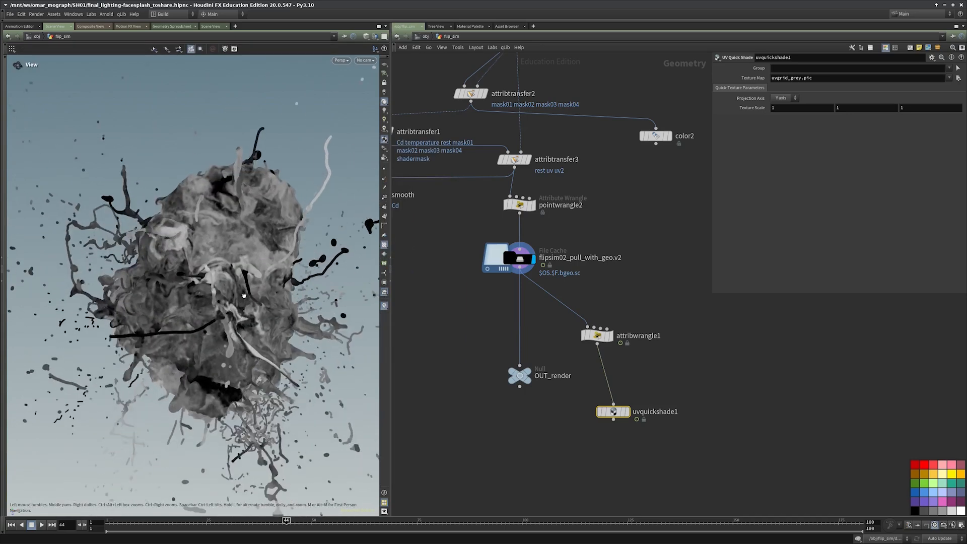
scroll(231, 267, down, 8)
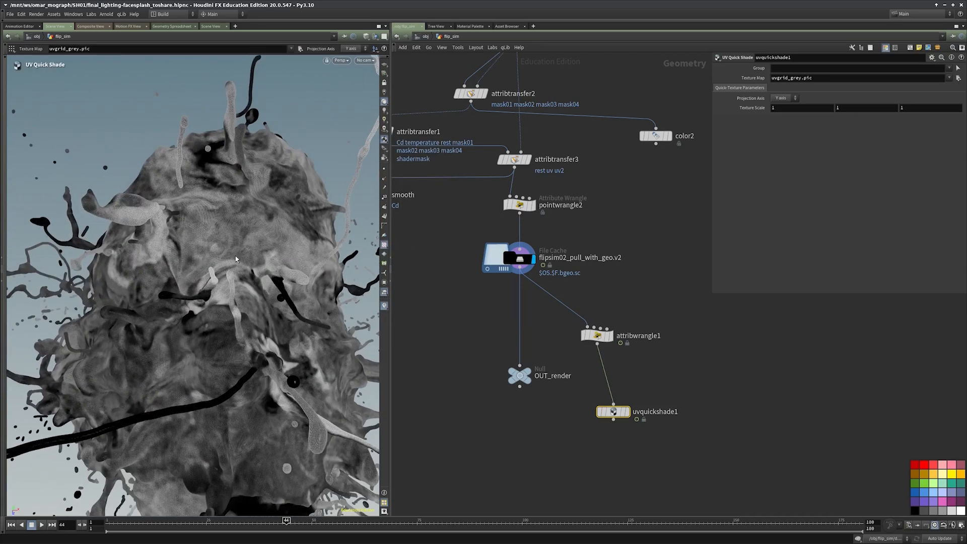
scroll(289, 291, down, 4)
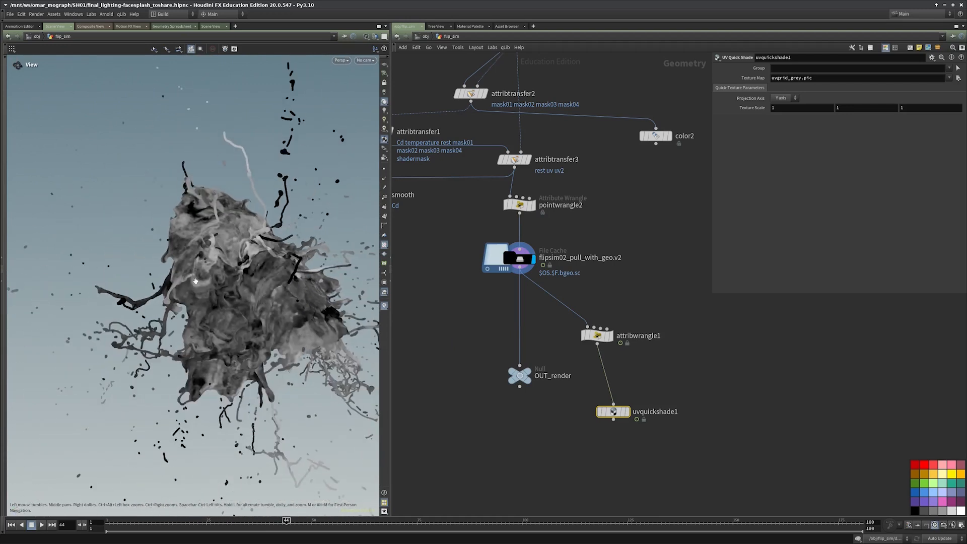
key(Return)
scroll(446, 294, down, 4)
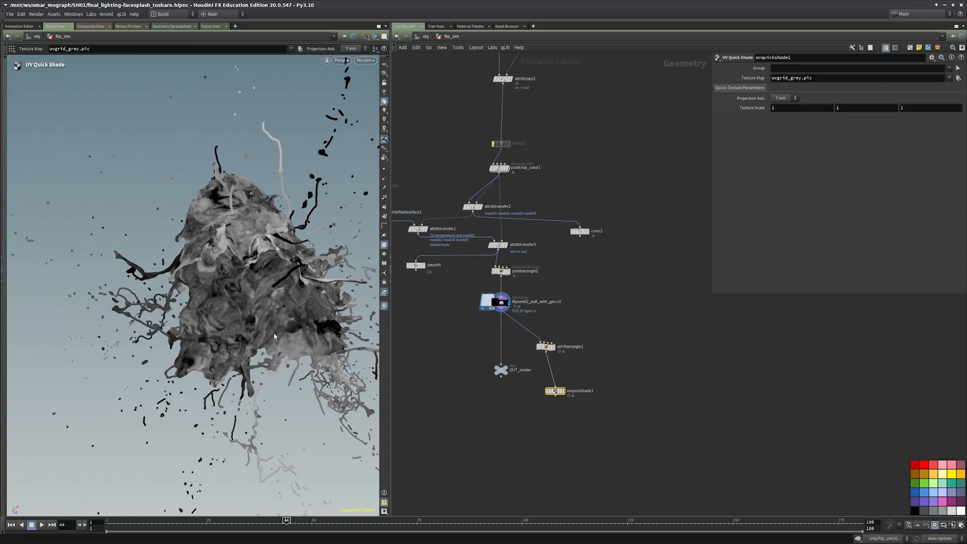
key(Escape)
scroll(162, 259, up, 5)
drag(162, 260, 215, 189)
key(Return)
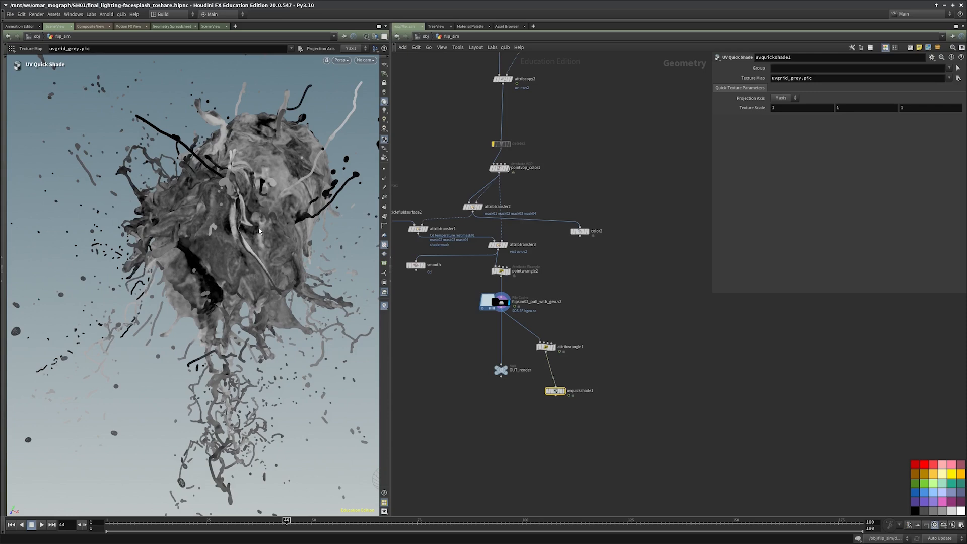
alt+drag(259, 231, 277, 231)
scroll(629, 323, down, 2)
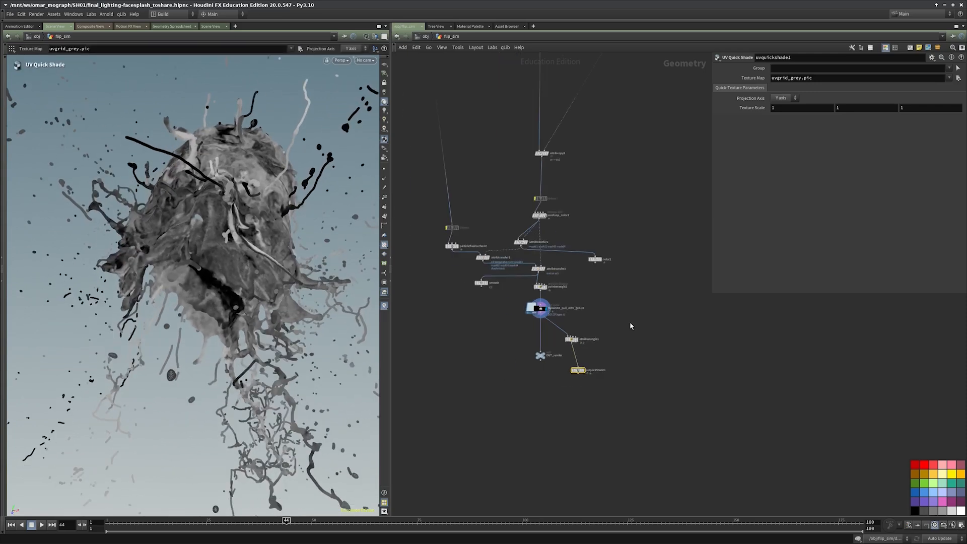
- Leave the flip_sim network and open the stage network to get an overview of its Solaris nodes
click(507, 167)
click(425, 36)
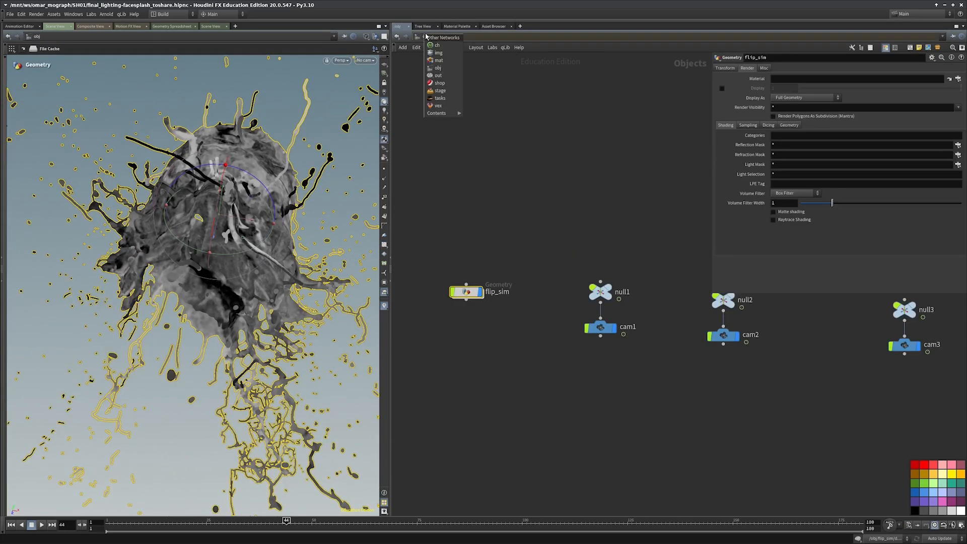
click(425, 36)
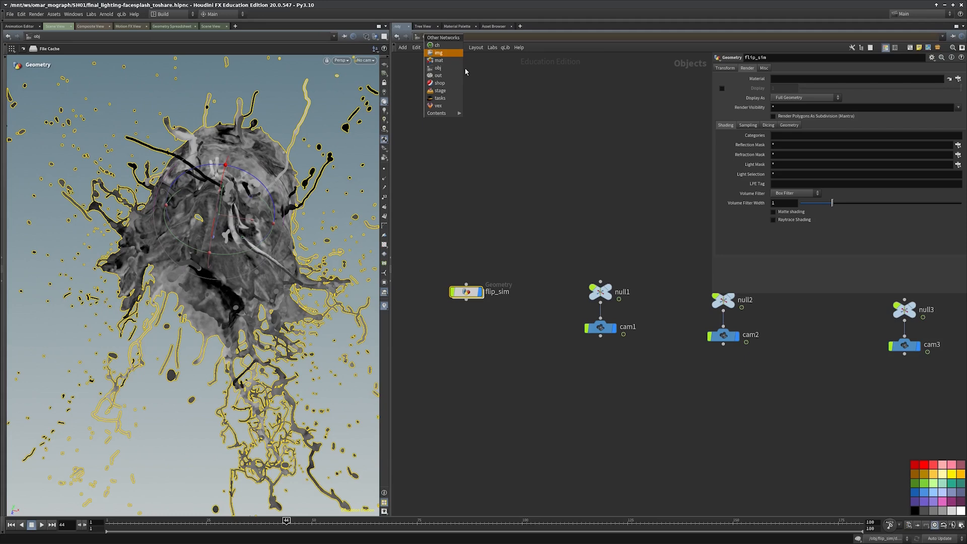
click(440, 91)
scroll(517, 326, down, 6)
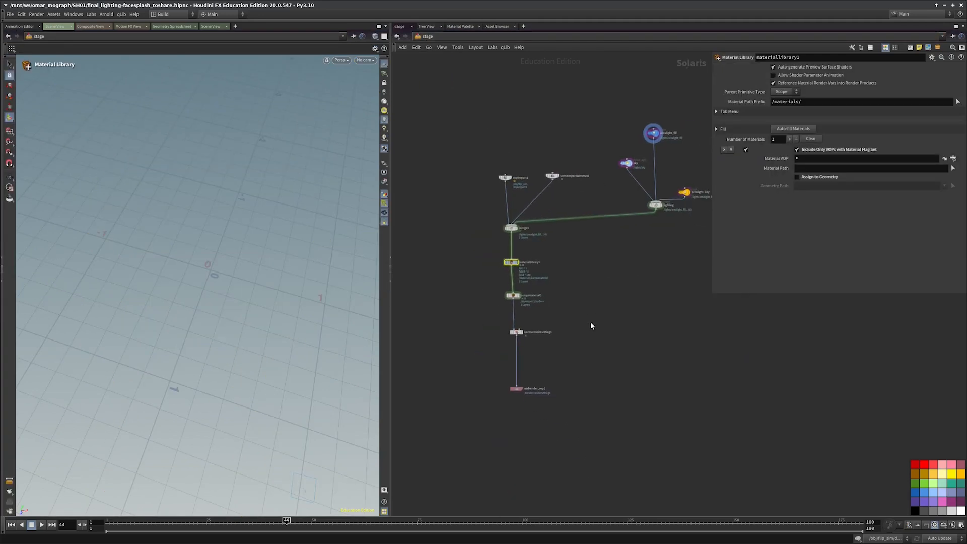
middle_drag(573, 265, 587, 224)
click(584, 298)
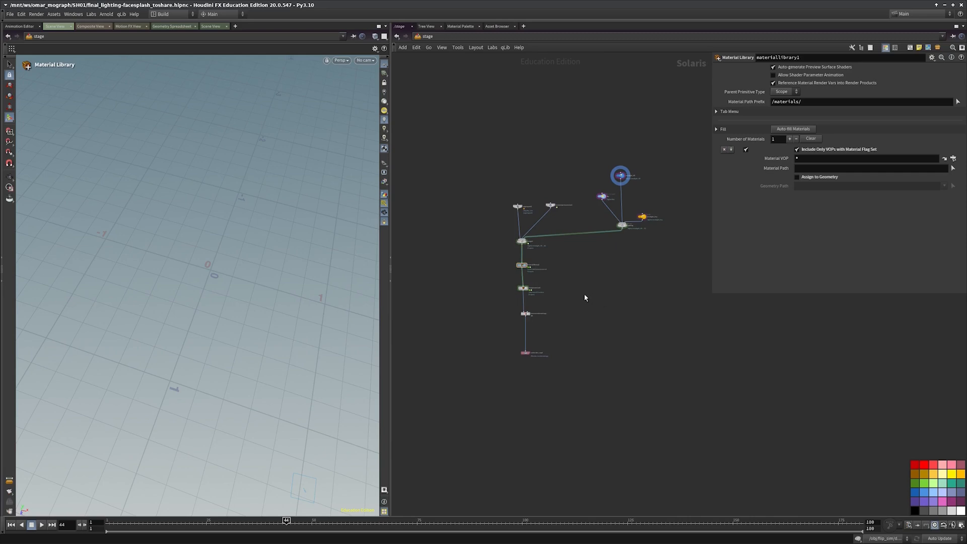
middle_drag(574, 267, 571, 283)
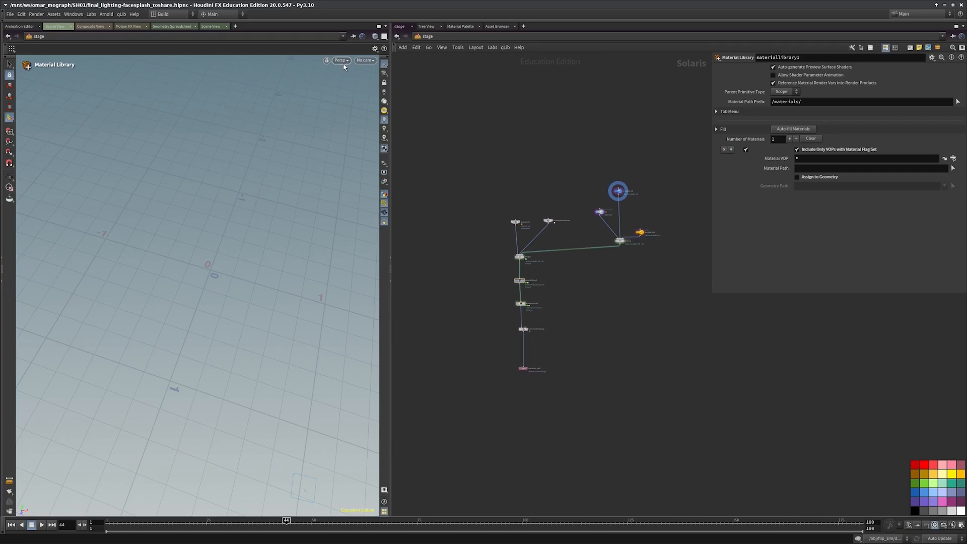
scroll(526, 225, up, 3)
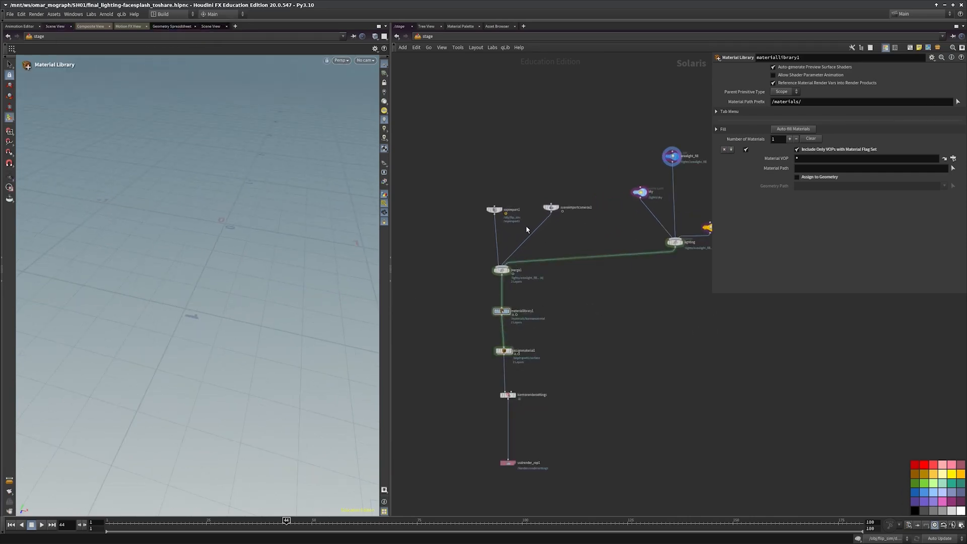
- Select and display sopimport1 to view the flip_sim geometry imported into the stage
scroll(526, 225, up, 4)
middle_drag(462, 126, 460, 160)
click(478, 227)
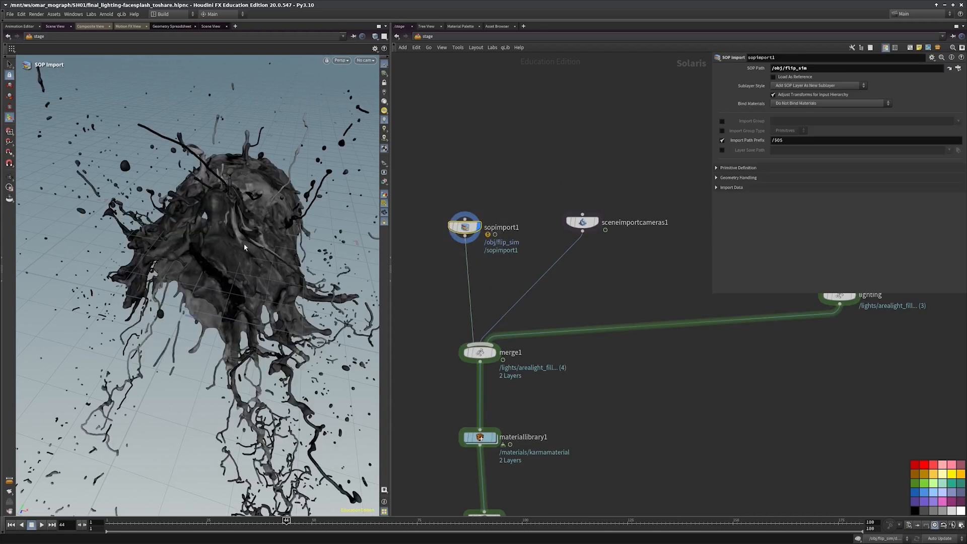
alt+drag(244, 282, 201, 317)
scroll(201, 317, down, 4)
scroll(593, 302, down, 3)
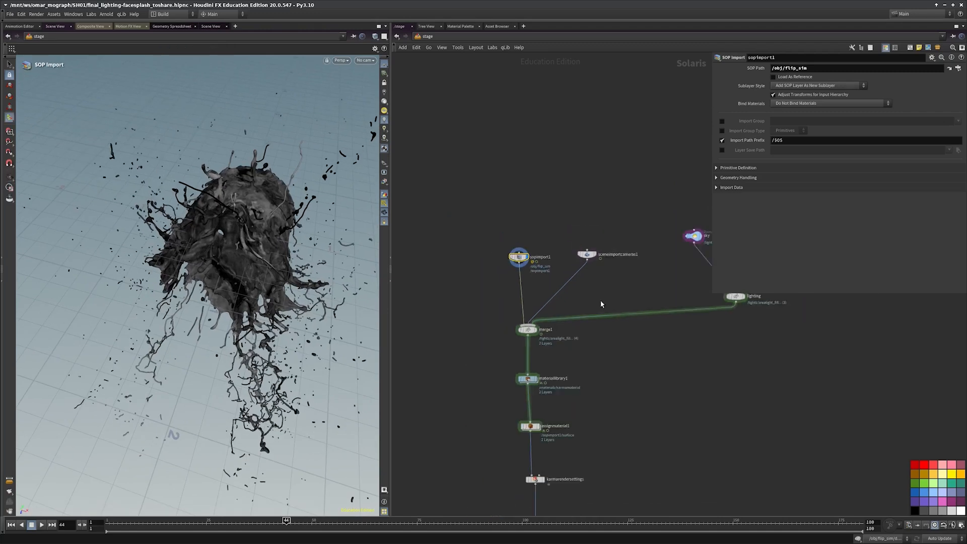
- Select sceneimportcameras1 to review its camera import settings
middle_drag(602, 303, 505, 307)
scroll(507, 292, up, 2)
click(477, 246)
middle_drag(473, 191, 481, 162)
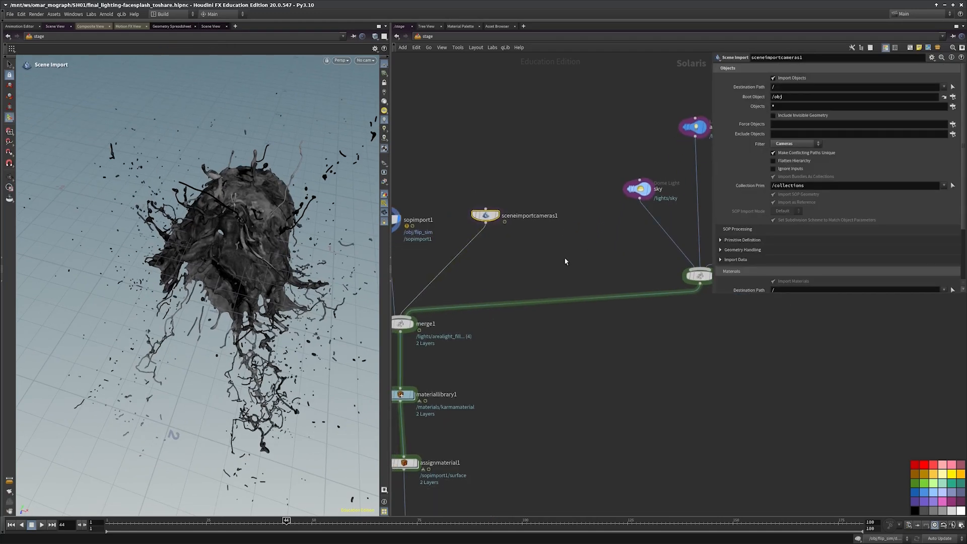
- Select the sky dome light and highlight the HDRI file name in its Texture path
middle_drag(614, 269, 430, 301)
middle_drag(473, 190, 485, 240)
drag(481, 234, 440, 313)
alt+drag(273, 245, 297, 235)
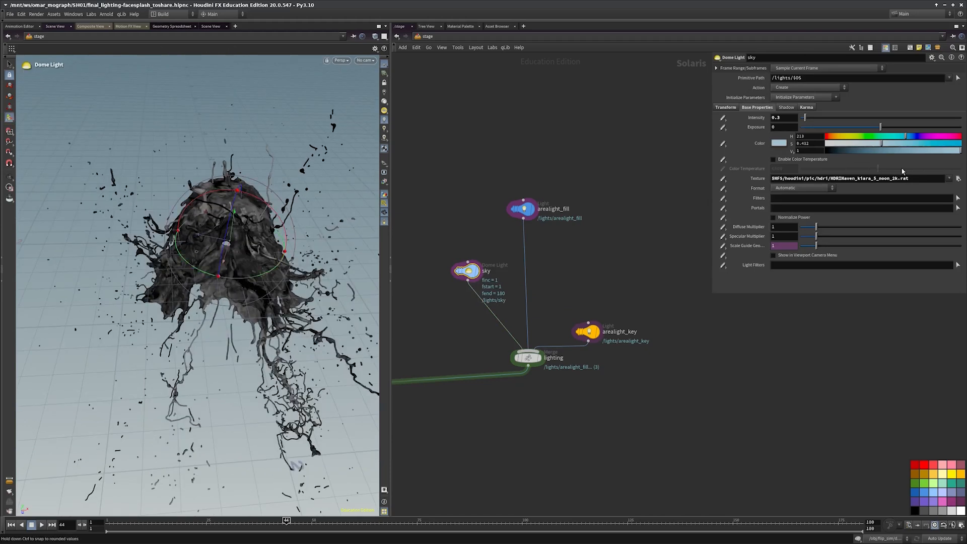
drag(830, 178, 909, 178)
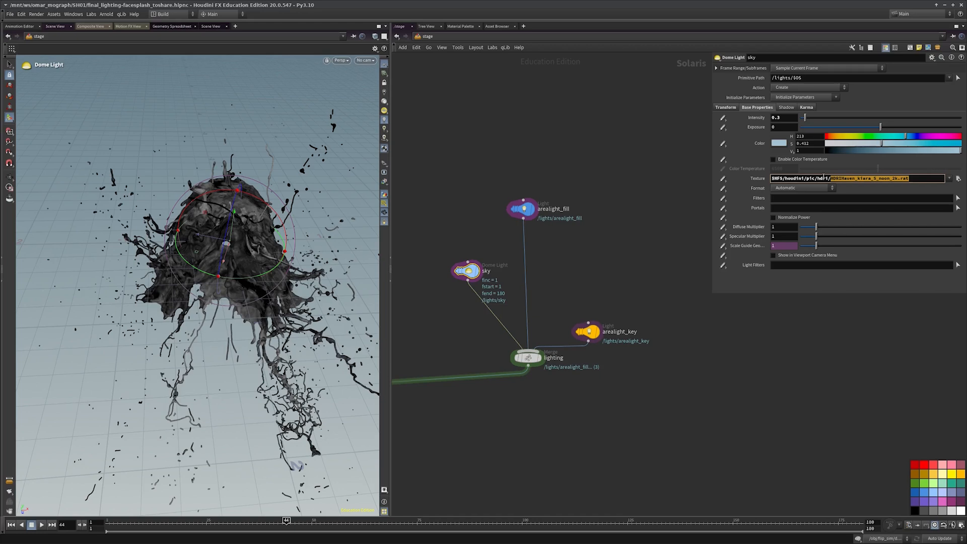
- Select the arealight_fill light and view its placement relative to the splash
click(523, 209)
middle_drag(518, 151, 523, 167)
alt+right_drag(251, 237, 231, 257)
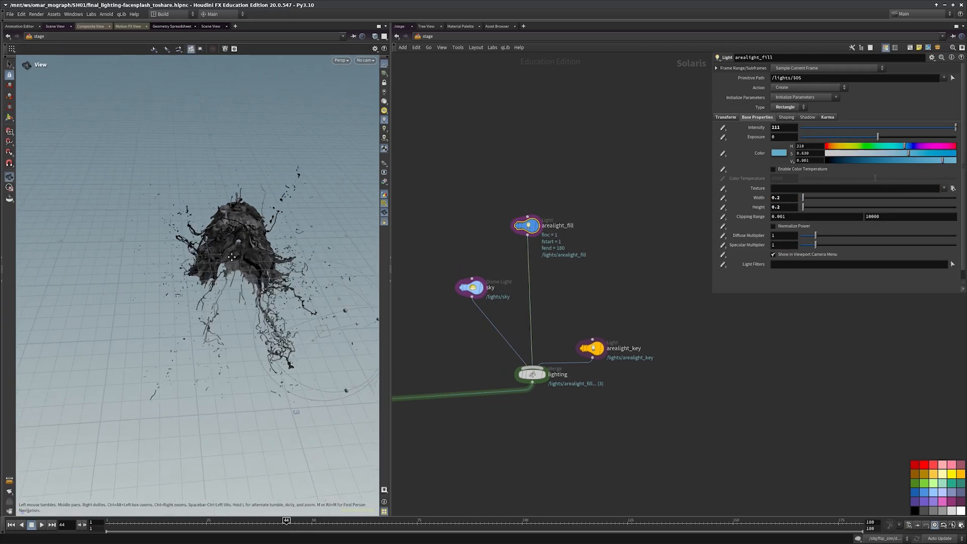
alt+drag(231, 256, 275, 298)
- Select the arealight_key light to review its intensity and color settings
middle_drag(617, 288, 603, 235)
drag(602, 235, 573, 296)
drag(538, 201, 488, 126)
drag(604, 251, 569, 356)
- Inspect the key light's placement above the splash and compare it with the rendered frame in djv
alt+drag(185, 215, 185, 159)
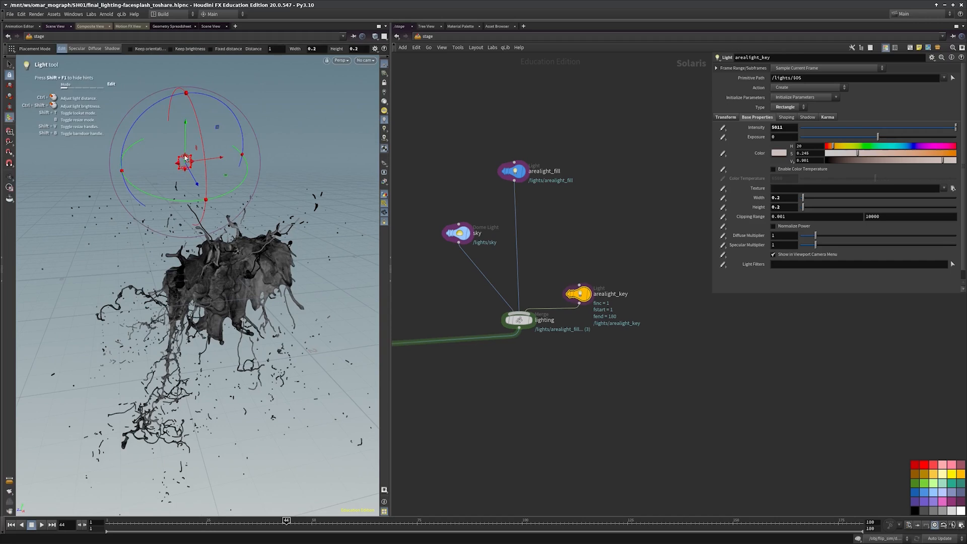
alt+drag(212, 302, 238, 305)
super+drag(966, 312, 277, 253)
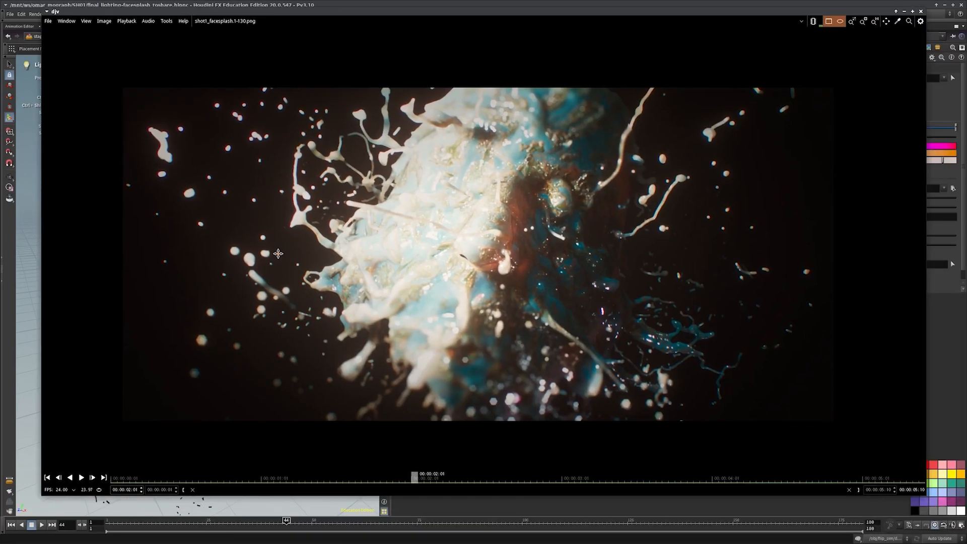
super+drag(508, 325, 966, 353)
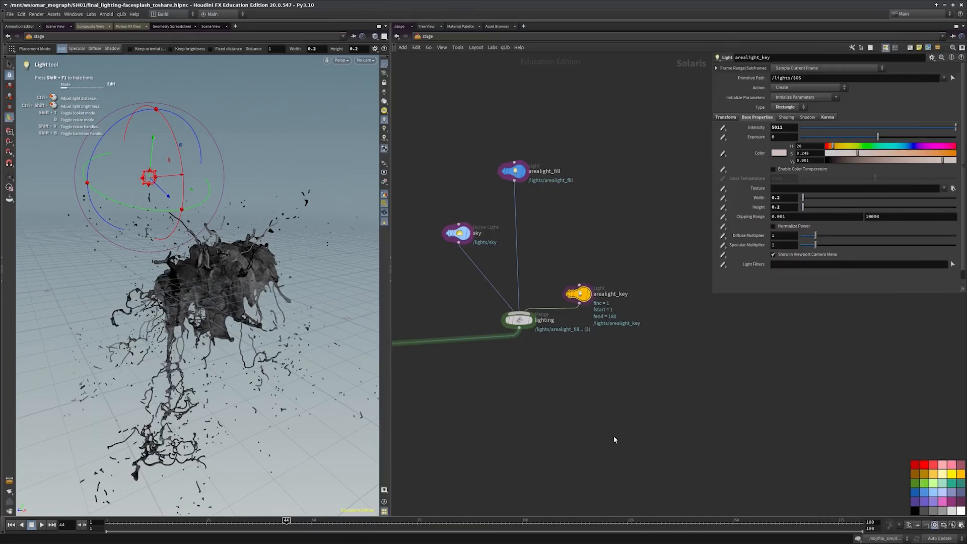
- Select materiallibrary1 in the stage network and go inside it to the karmamaterial shader network
middle_drag(545, 402, 705, 359)
scroll(704, 363, down, 3)
scroll(564, 300, up, 3)
click(496, 312)
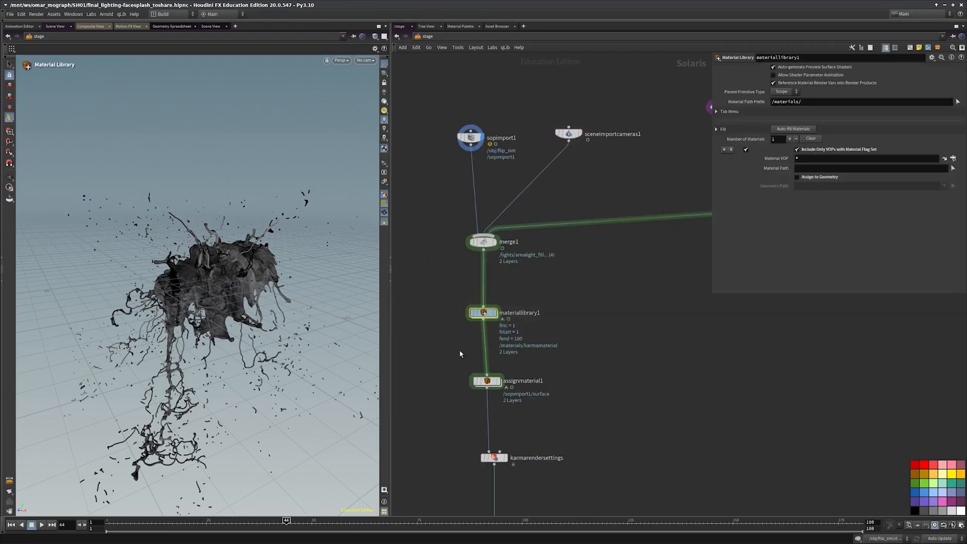
scroll(487, 332, up, 2)
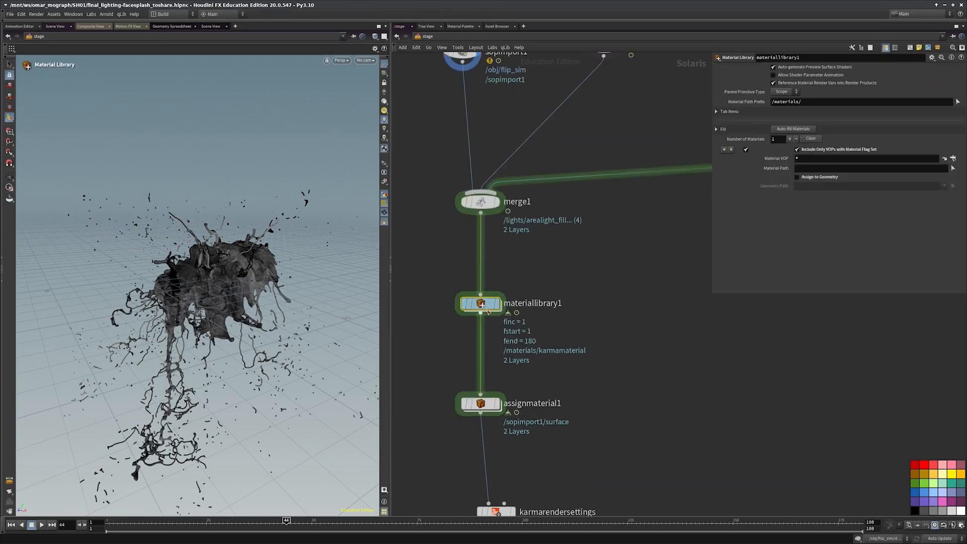
double_click(487, 307)
double_click(518, 321)
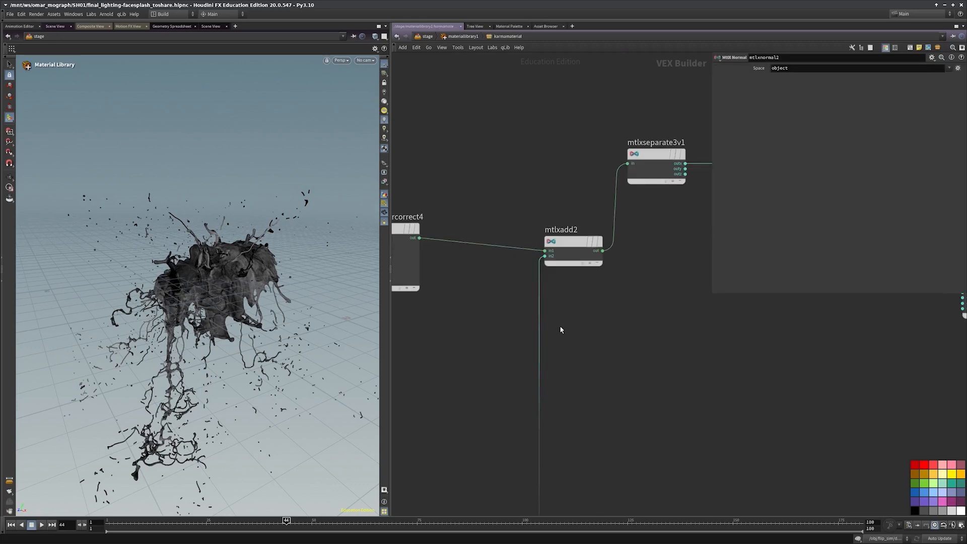
- Look over the karmamaterial shader network and select mtlxstandard_surface to review its base, specular and coat settings
scroll(574, 360, down, 2)
middle_drag(586, 368, 481, 320)
middle_drag(558, 335, 495, 321)
scroll(677, 308, up, 1)
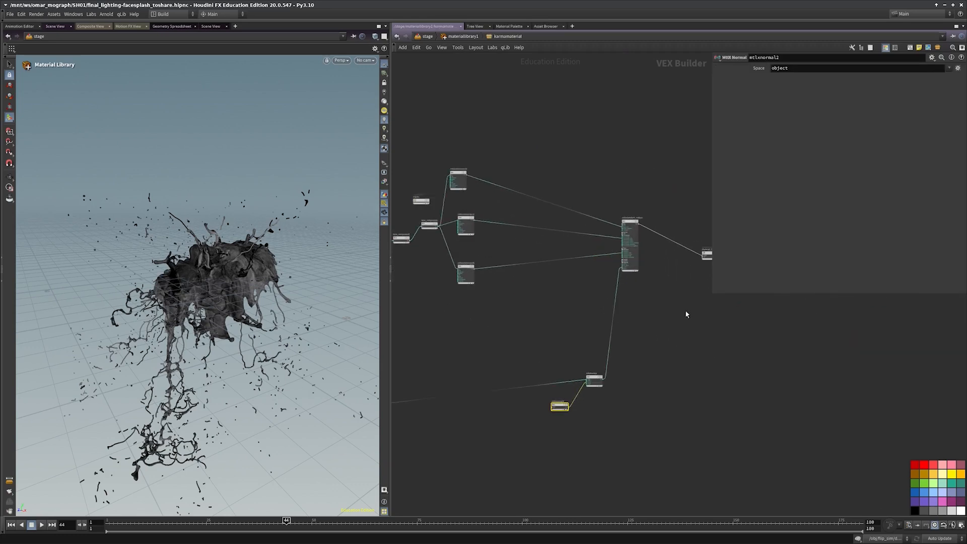
middle_drag(686, 313, 656, 314)
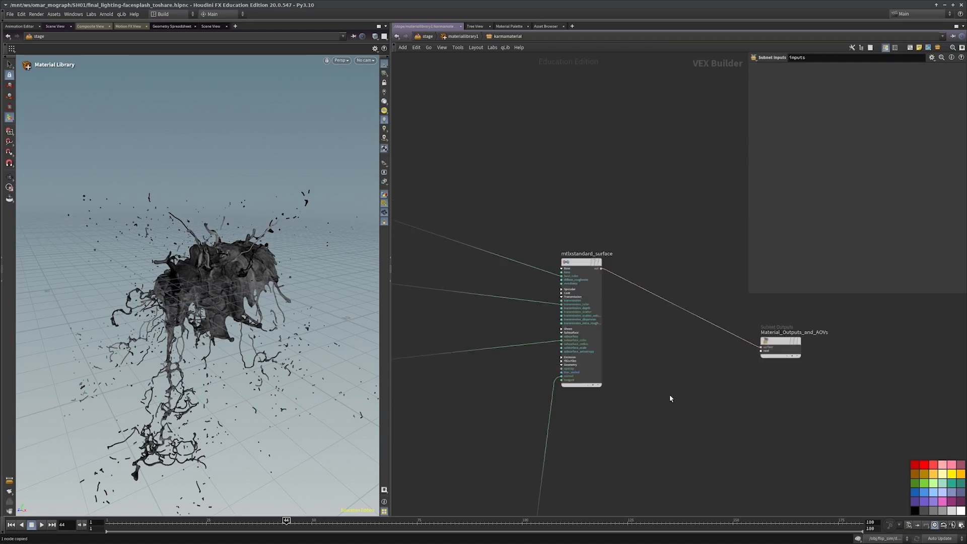
scroll(669, 395, down, 3)
middle_drag(668, 403, 680, 350)
scroll(700, 330, down, 2)
scroll(692, 340, up, 1)
scroll(692, 340, up, 1)
click(659, 304)
scroll(685, 323, down, 2)
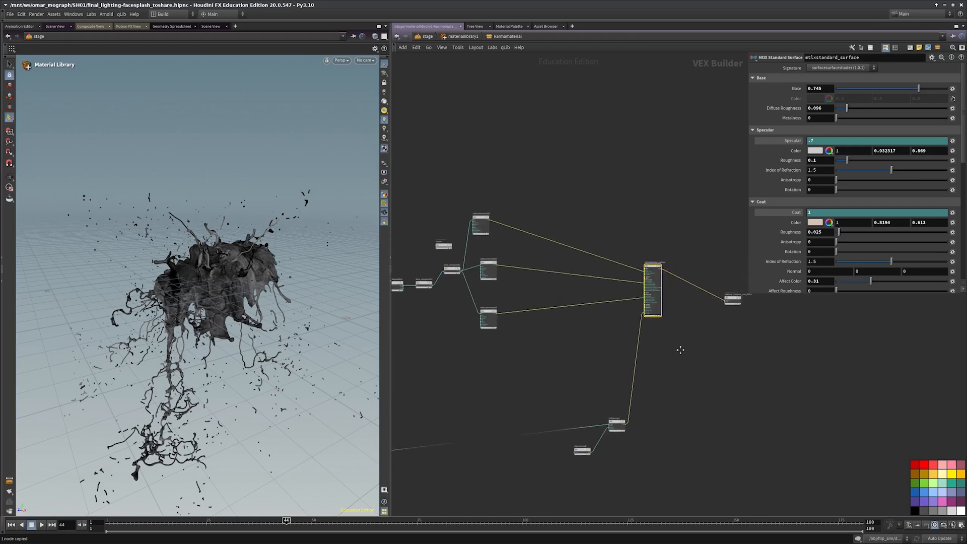
- Add an MtlX Standard Surface node below the existing shader network and delete it again
scroll(680, 349, up, 1)
key(Tab)
text(stand)
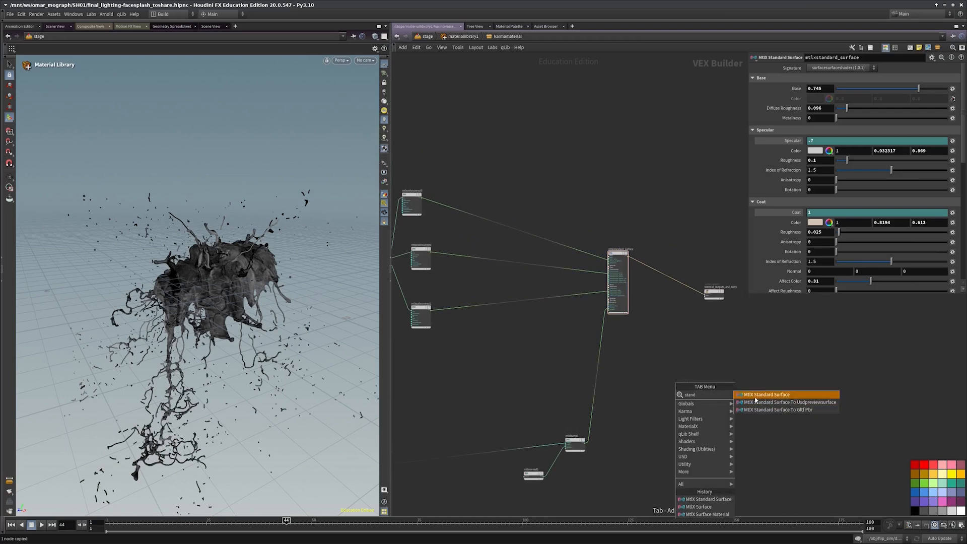
click(755, 399)
drag(762, 391, 668, 447)
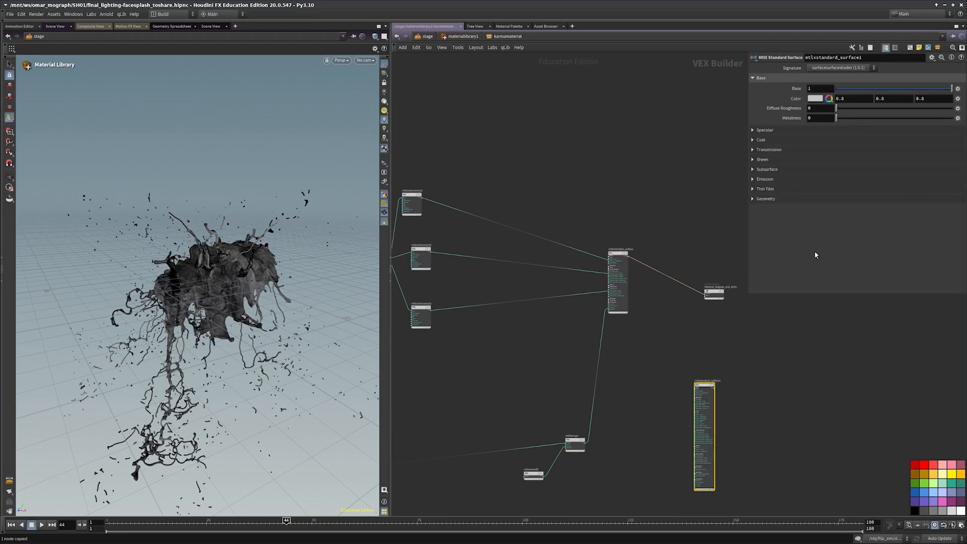
middle_drag(760, 420, 760, 407)
key(Delete)
- Select mtlxgeomcolor1 at the start of the color chain to review its signature and index
middle_drag(660, 403, 823, 391)
scroll(816, 388, down, 3)
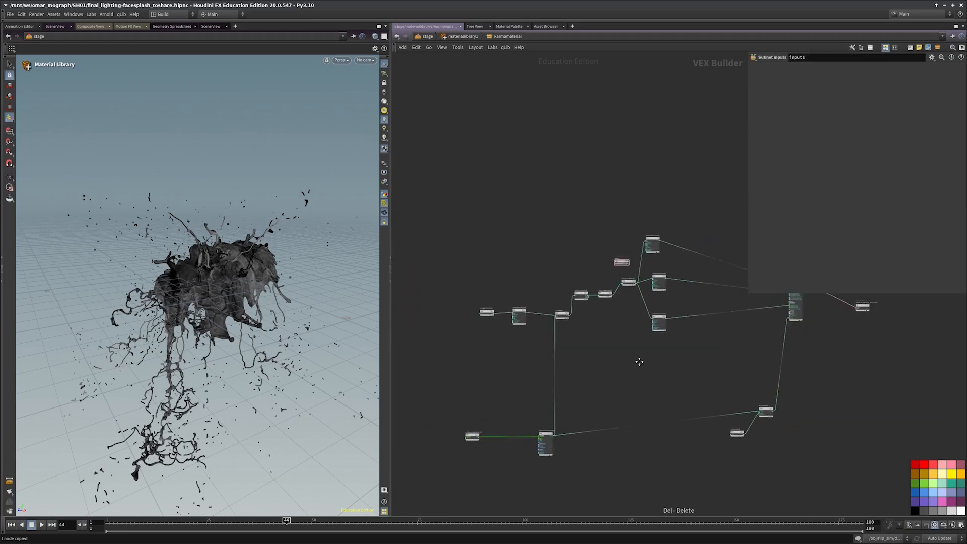
scroll(493, 312, up, 7)
click(483, 317)
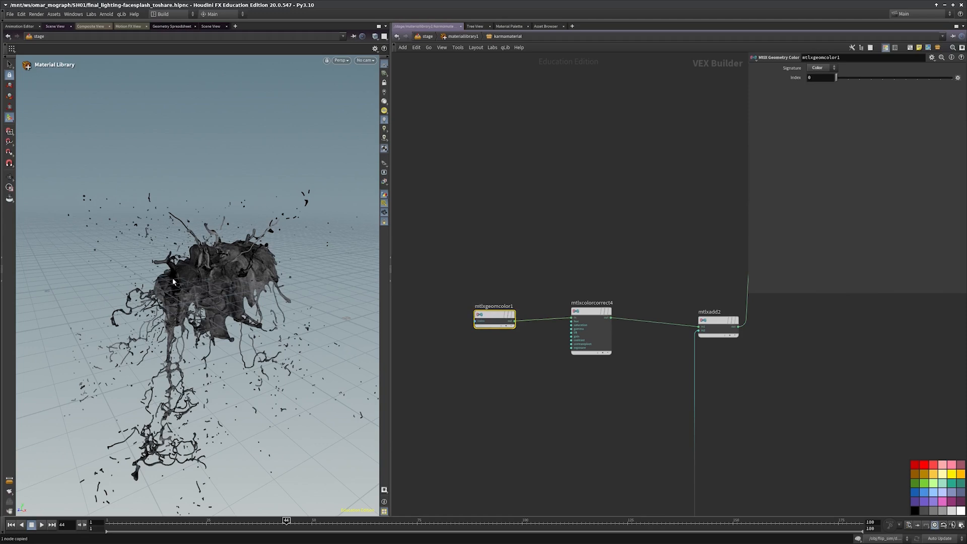
- Add a second MtlX Geometry Color node above mtlxgeomcolor1
click(492, 252)
key(Tab)
text(m)
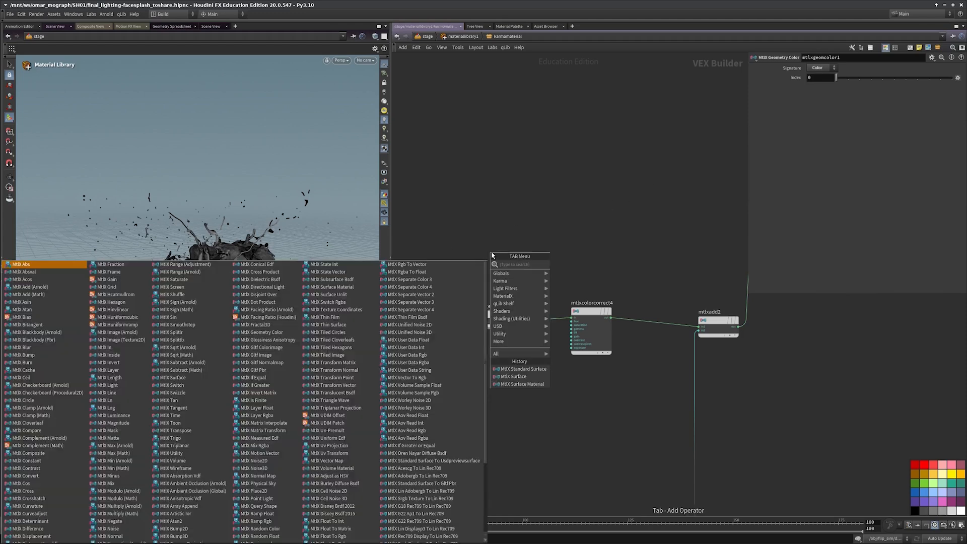
key(Escape)
key(Tab)
text(g)
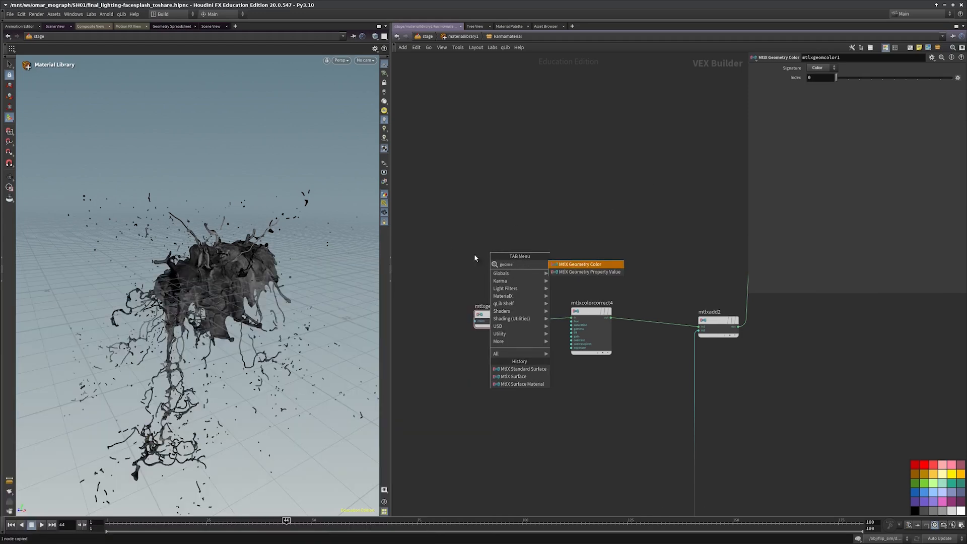
click(579, 263)
click(514, 230)
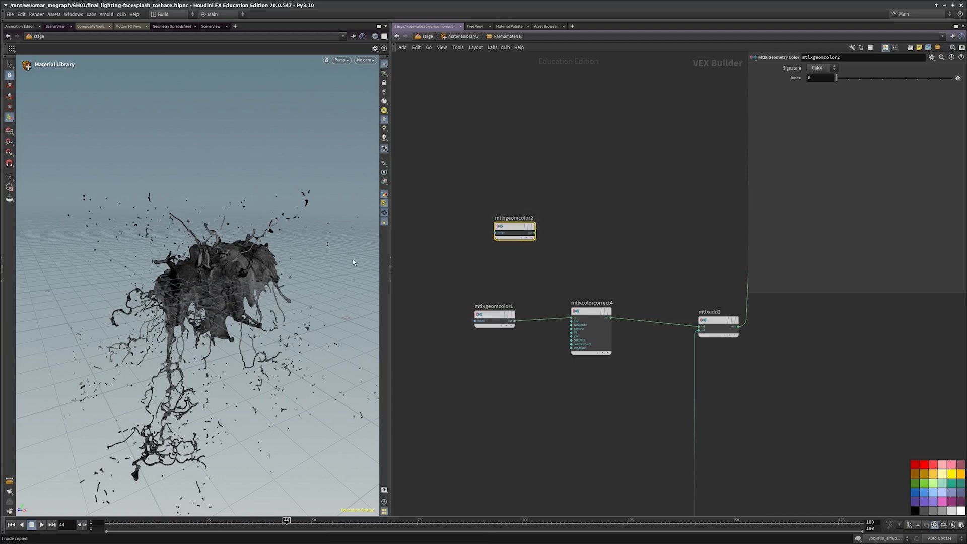
- View the splash closer from above in the viewport and delete the extra geometry color node
key(Escape)
drag(191, 262, 216, 264)
alt+right_drag(215, 264, 236, 282)
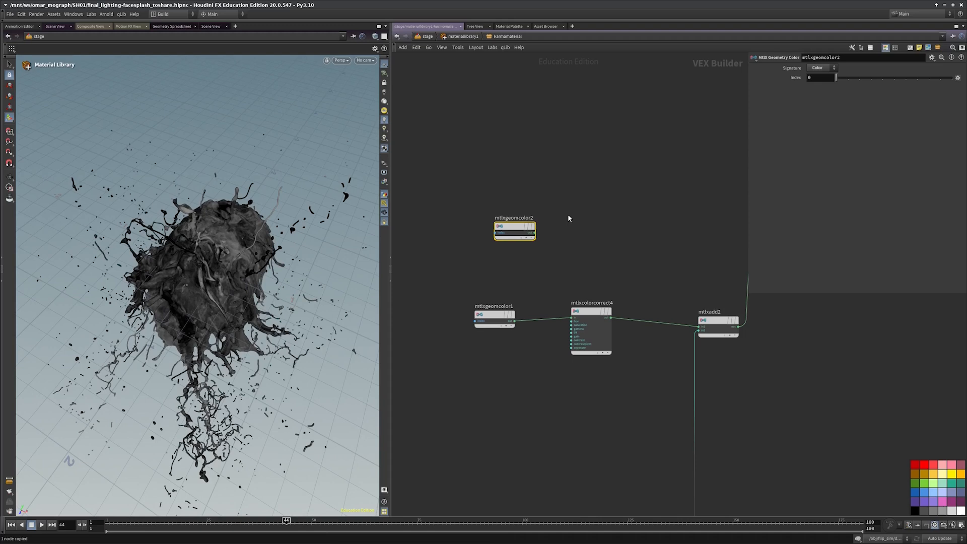
drag(539, 170, 453, 244)
drag(582, 189, 458, 330)
key(Delete)
- Select mtlxcolorcorrect4, fed by the geometry color, to review its gamma and other correction settings
middle_drag(532, 365, 479, 335)
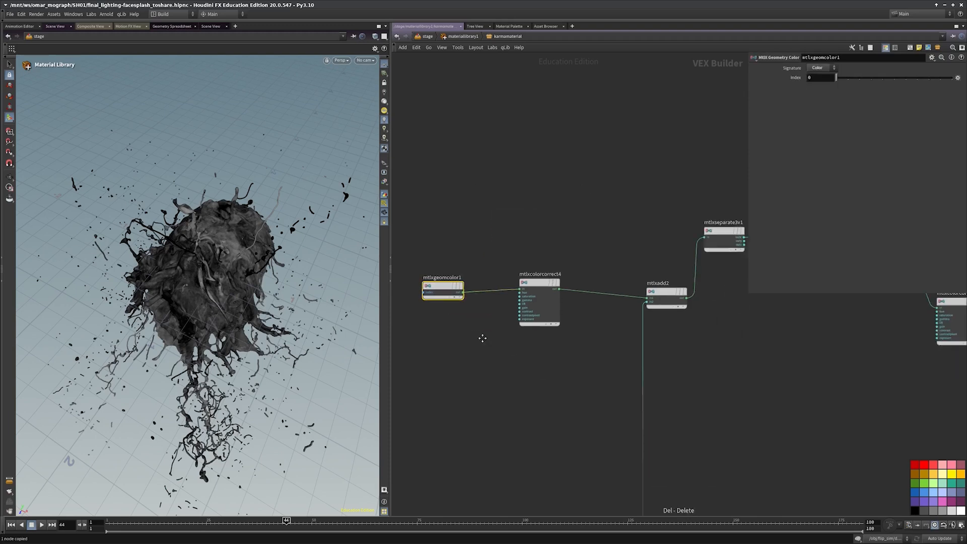
scroll(501, 340, up, 3)
middle_drag(428, 308, 428, 320)
drag(463, 360, 573, 210)
middle_drag(604, 207, 550, 201)
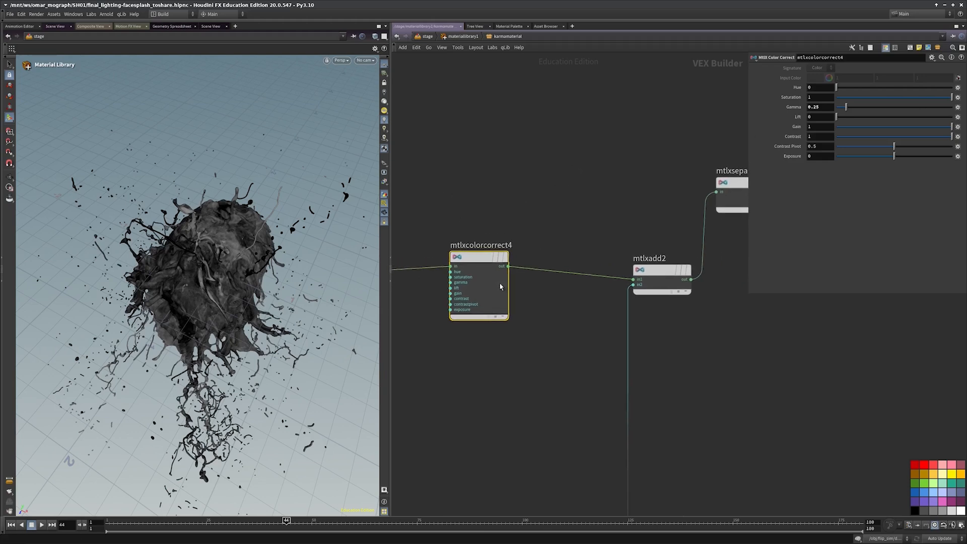
scroll(550, 413, down, 1)
middle_drag(550, 413, 559, 401)
- Wire the output of mtlxcolorcorrect4 directly into kma_rampconst3, bypassing mtlxadd2 and mtlxseparate3v1
middle_drag(725, 371, 583, 433)
click(595, 371)
scroll(594, 371, down, 2)
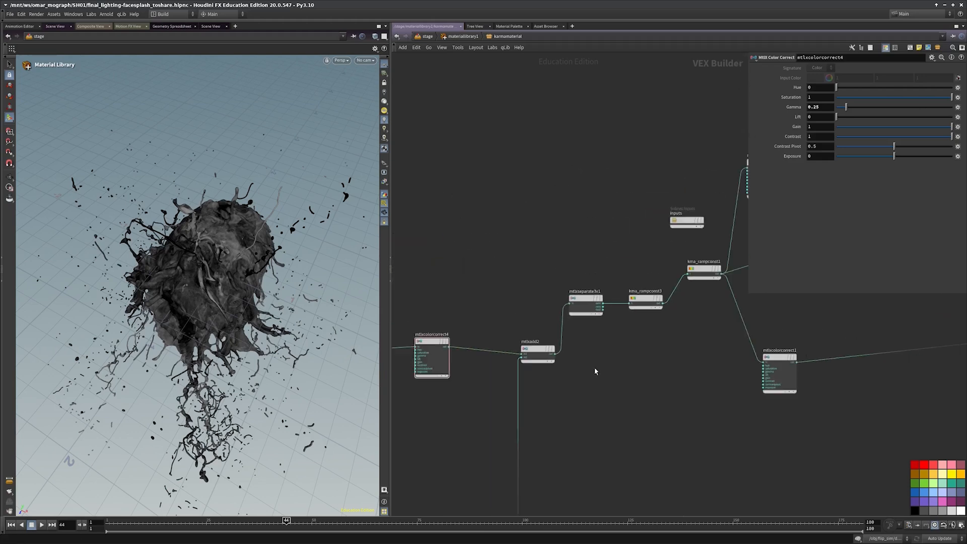
middle_drag(595, 370, 548, 398)
middle_drag(459, 336, 518, 324)
scroll(504, 324, up, 2)
click(446, 358)
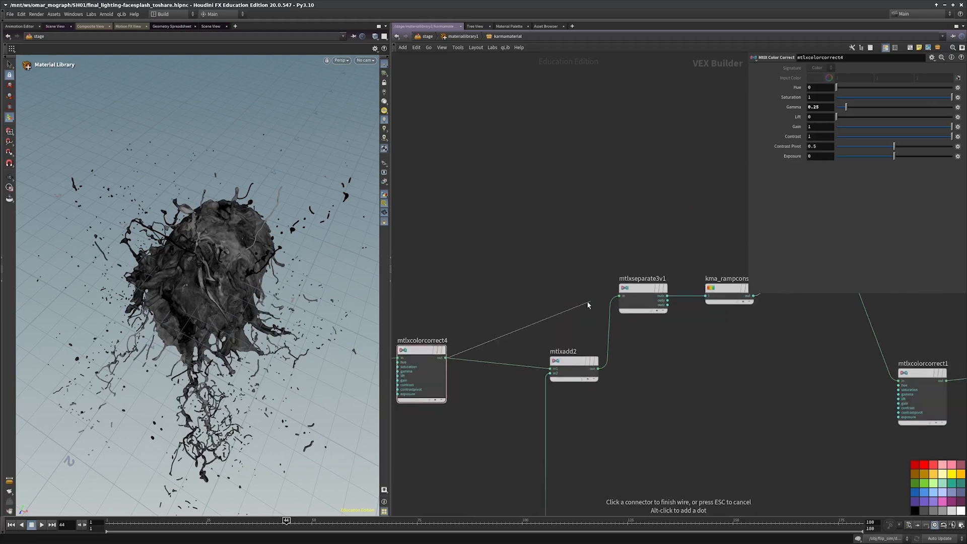
scroll(586, 302, down, 1)
click(693, 306)
- Move mtlxadd2 and mtlxseparate3v1 together down below the main color chain
middle_drag(698, 336, 605, 351)
drag(538, 317, 542, 370)
drag(564, 417, 479, 370)
drag(542, 369, 543, 418)
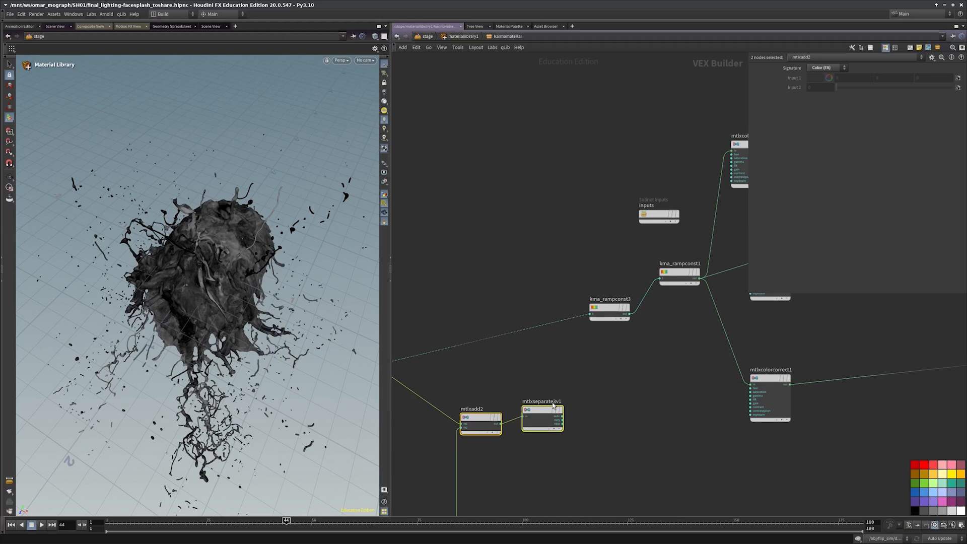
- Select kma_rampconst3 and kma_rampconst1 in turn to review their float ramp and color ramp
middle_drag(601, 371, 605, 400)
drag(621, 392, 599, 298)
middle_drag(599, 297, 575, 253)
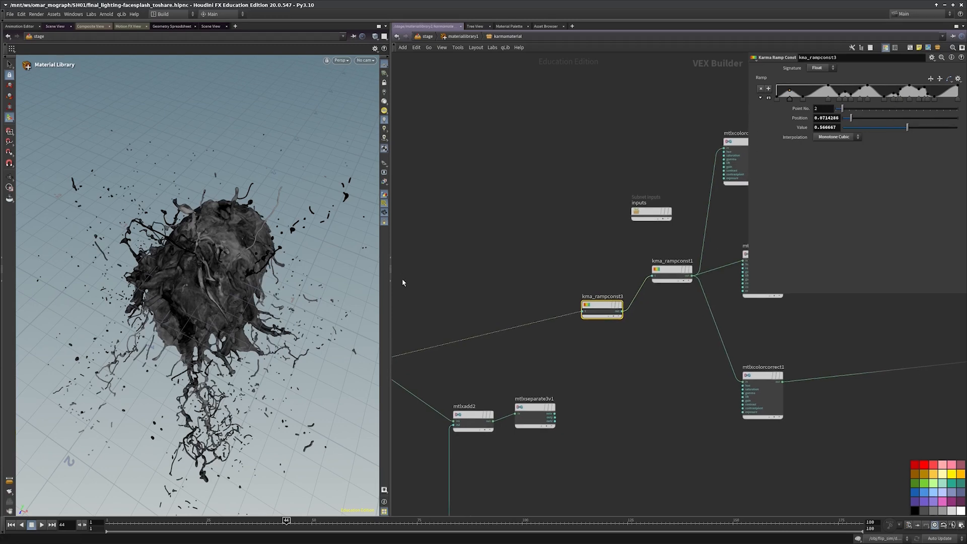
middle_drag(647, 304, 504, 329)
scroll(505, 329, up, 2)
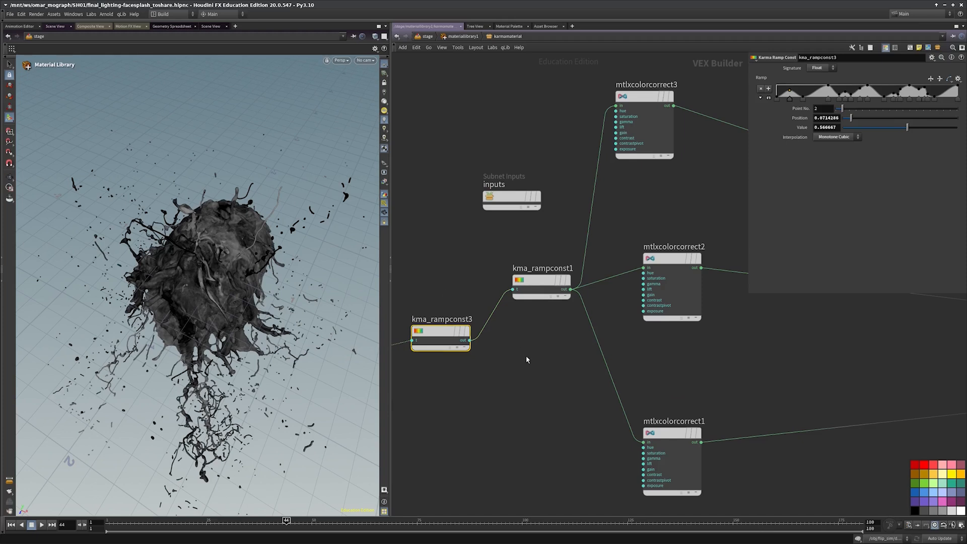
click(543, 281)
middle_drag(575, 370, 550, 357)
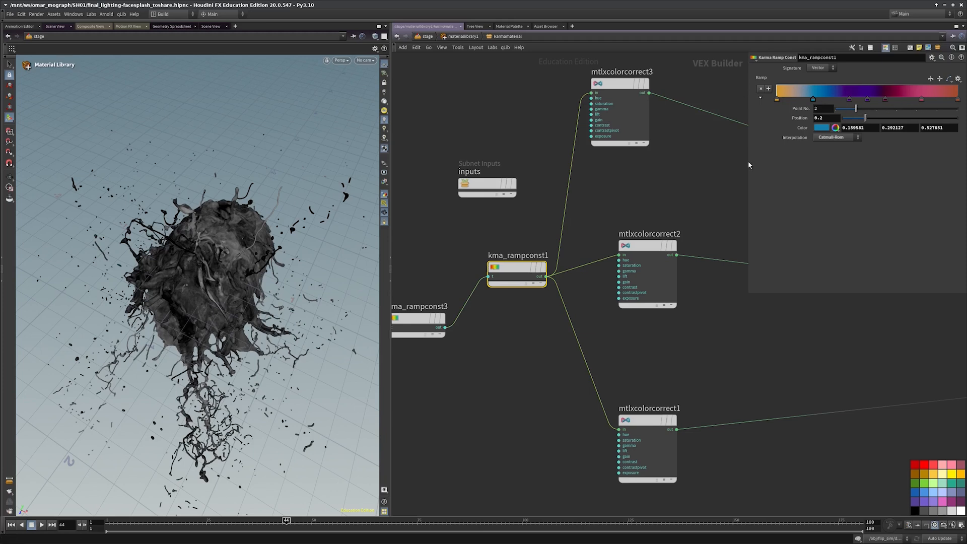
- Select mtlxcolorcorrect3 and mtlxcolorcorrect2 in turn and follow their connections into mtlxstandard_surface
scroll(619, 222, down, 4)
middle_drag(620, 222, 545, 220)
drag(573, 377, 487, 132)
click(487, 186)
scroll(688, 263, up, 3)
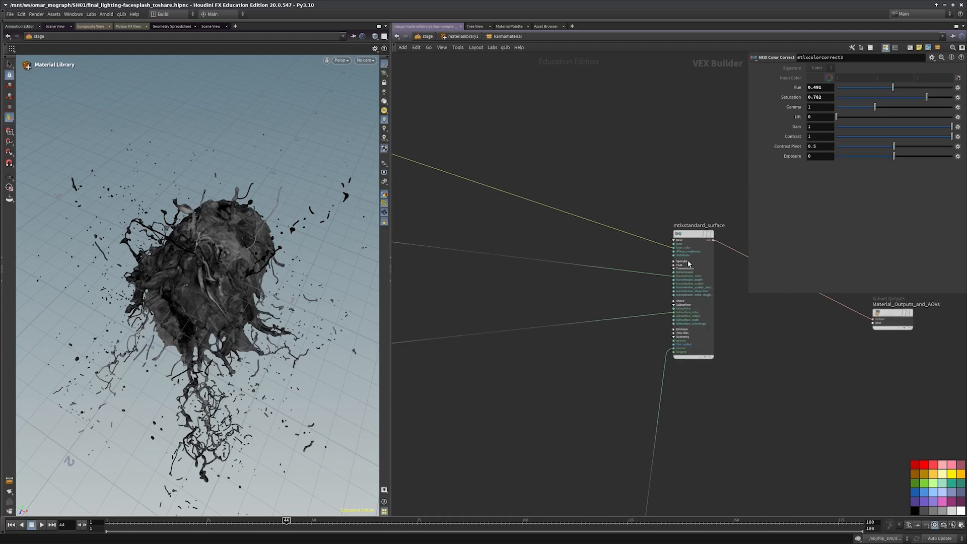
middle_drag(557, 278, 725, 280)
drag(569, 292, 424, 250)
middle_drag(576, 284, 419, 280)
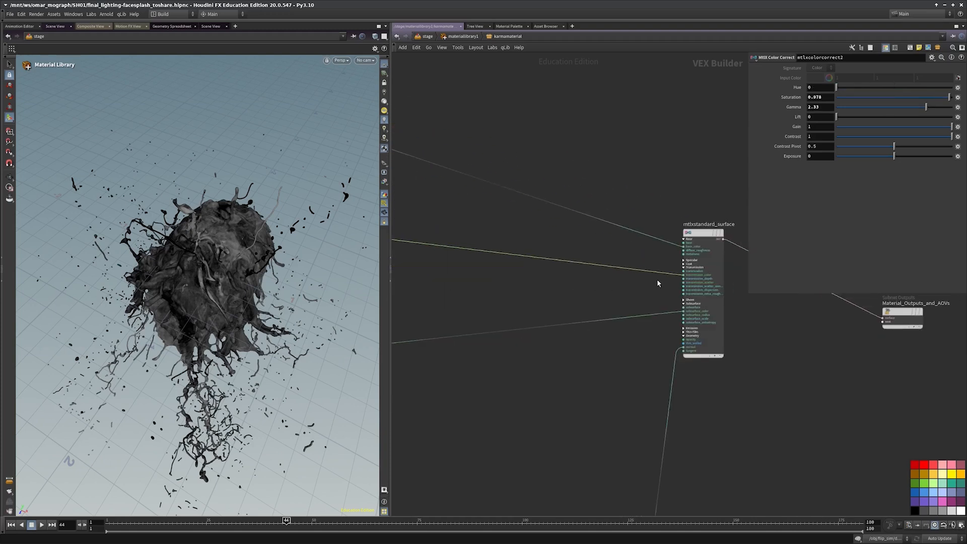
- Select mtlxcolorcorrect1 and follow its connection into the subsurface color of mtlxstandard_surface
middle_drag(571, 295, 742, 296)
drag(521, 352, 462, 397)
middle_drag(654, 386, 516, 395)
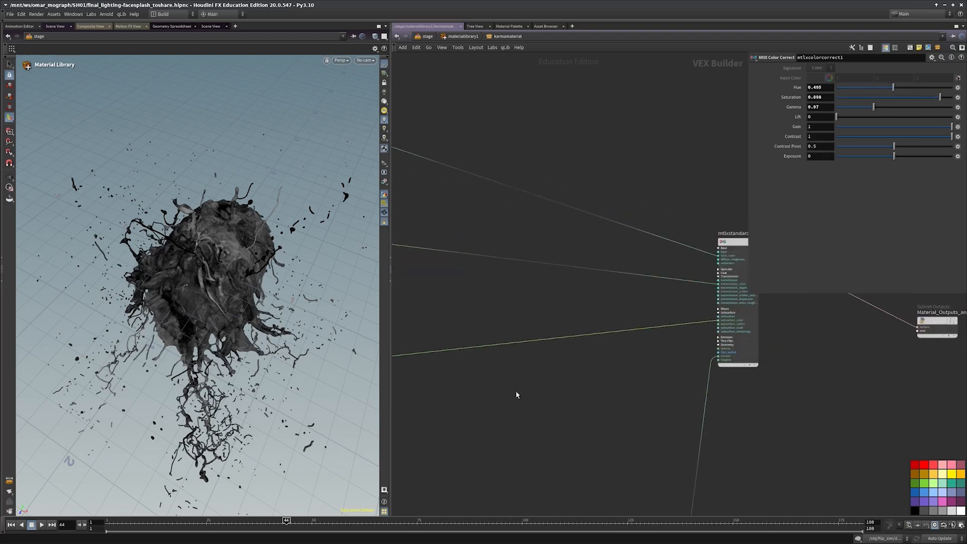
scroll(729, 327, up, 2)
scroll(730, 326, down, 2)
- Compare the hue, saturation and gamma settings of mtlxcolorcorrect3, mtlxcolorcorrect2 and mtlxcolorcorrect1
middle_drag(570, 319, 717, 346)
scroll(639, 330, up, 1)
drag(592, 337, 526, 267)
drag(595, 239, 508, 157)
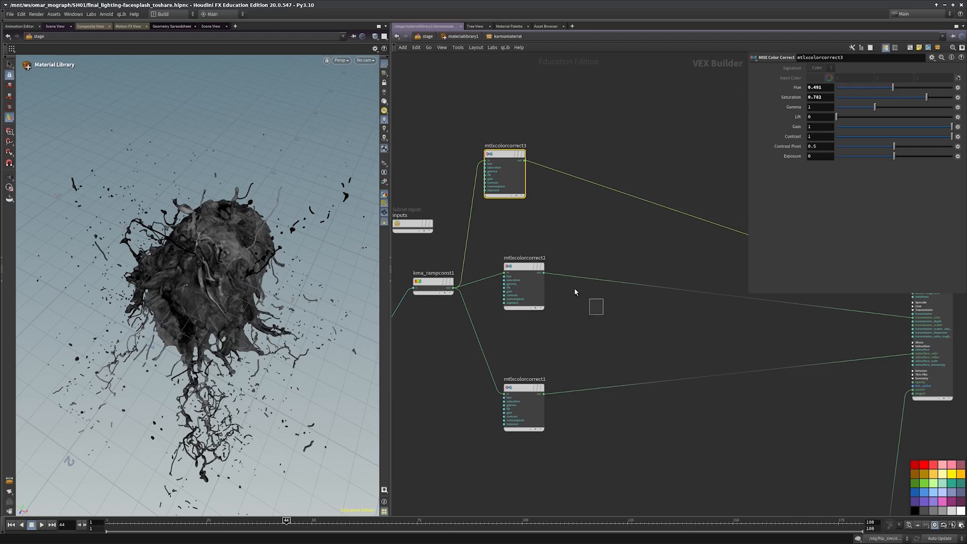
click(523, 284)
click(523, 425)
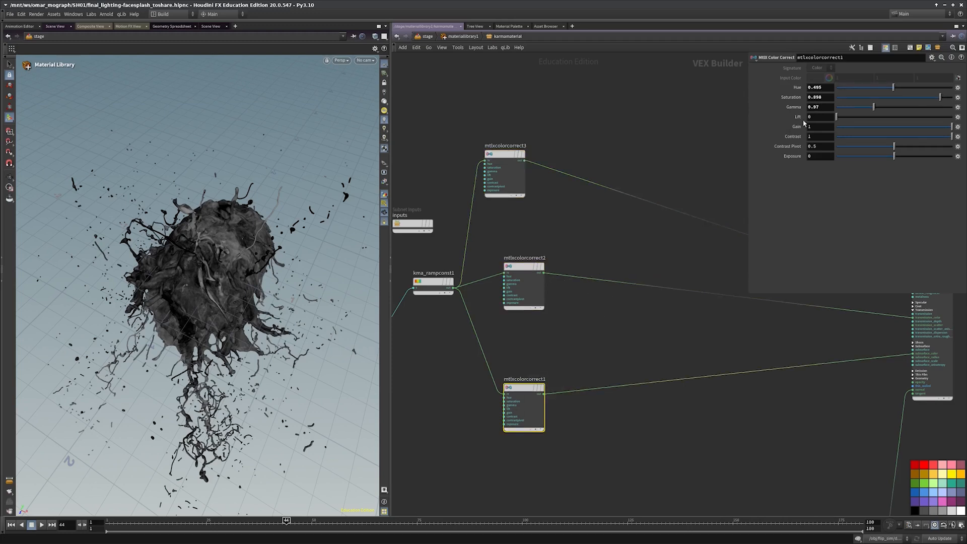
middle_drag(600, 347, 565, 314)
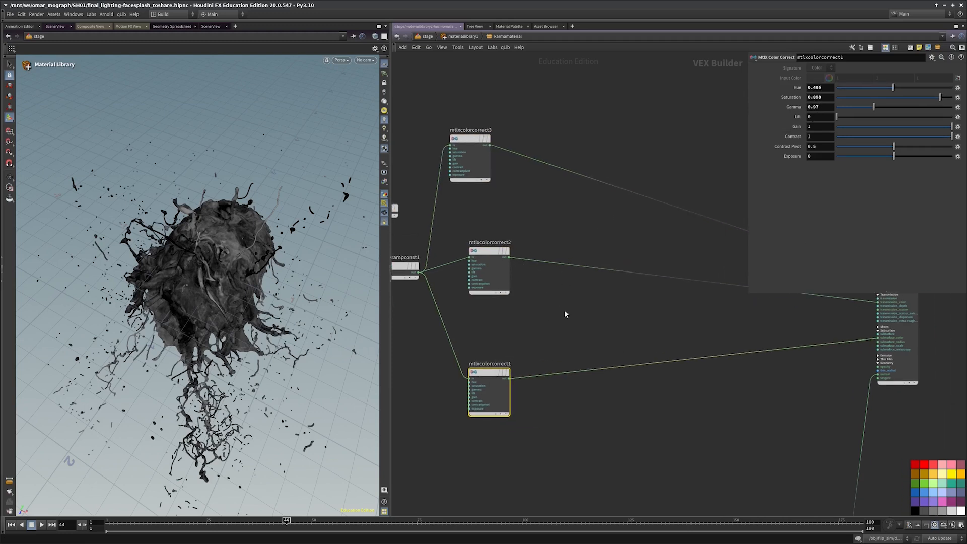
- Select mtlxgeompropvalue2, which feeds mtlxunifiednoise2d1, and examine its signature and Geomprop attribute name
scroll(567, 311, down, 2)
middle_drag(669, 387, 549, 380)
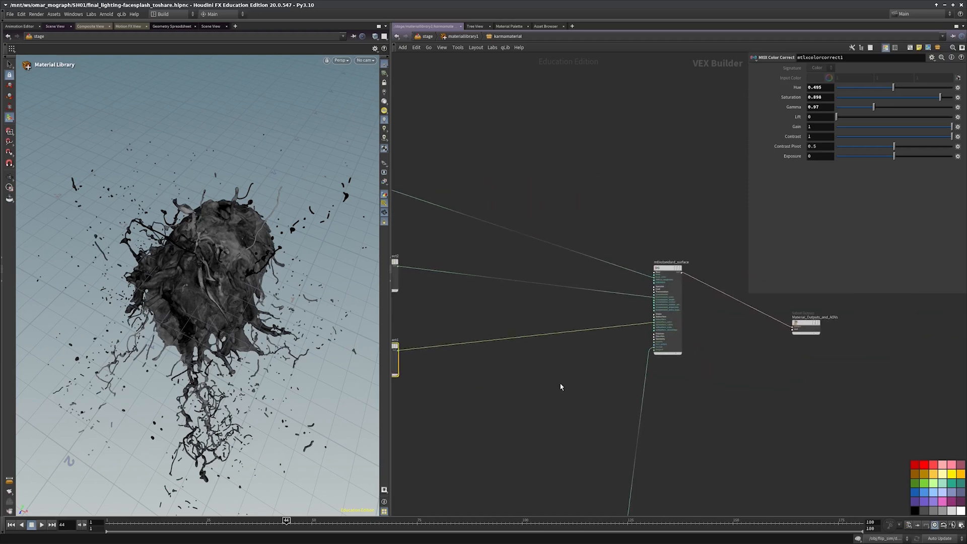
middle_drag(608, 382, 624, 312)
scroll(624, 312, down, 2)
middle_drag(577, 350, 718, 351)
middle_drag(589, 396, 760, 340)
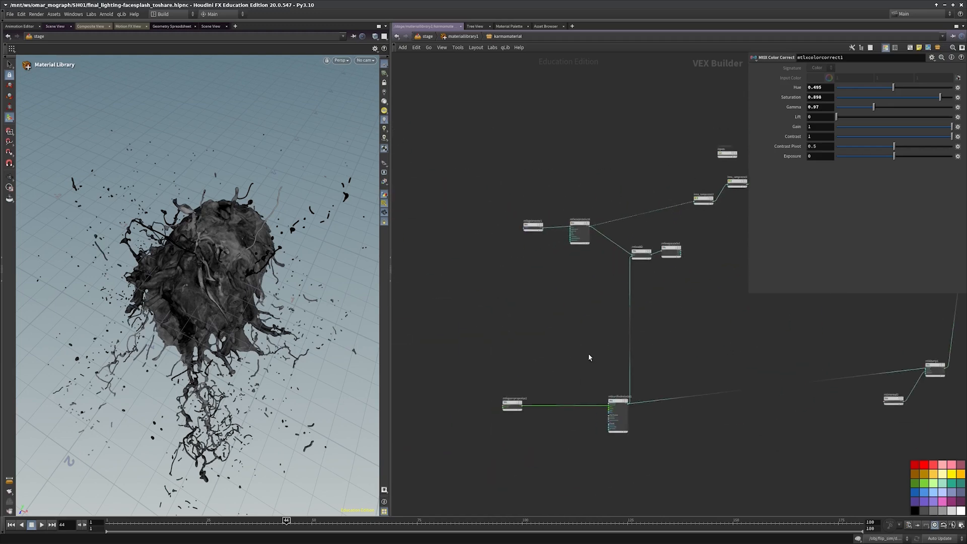
middle_drag(588, 353, 578, 324)
scroll(524, 349, up, 1)
scroll(525, 351, up, 4)
click(477, 416)
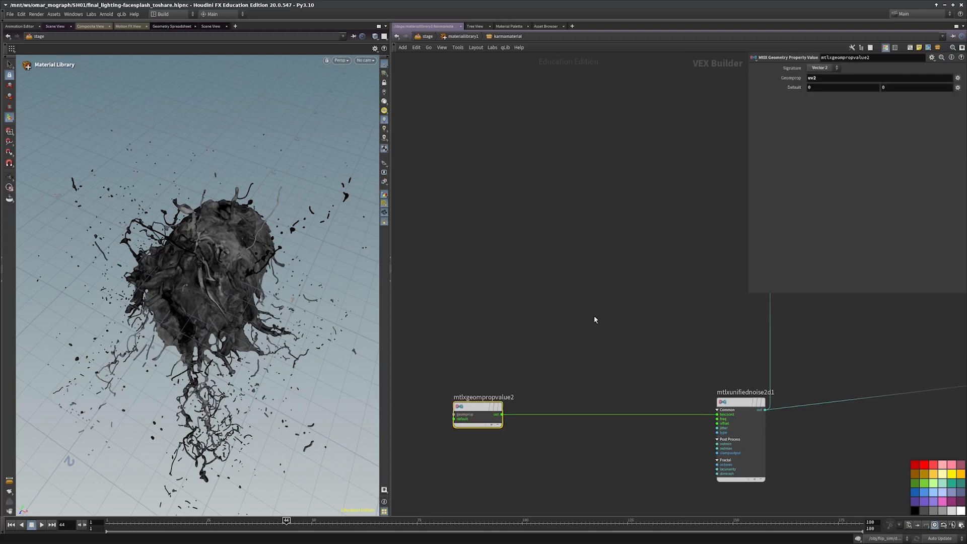
scroll(596, 313, down, 1)
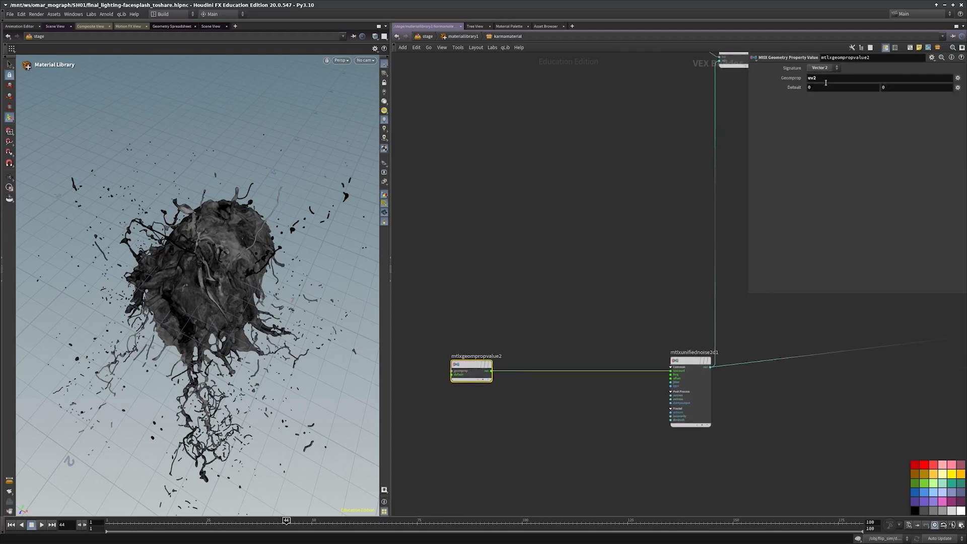
drag(821, 77, 774, 80)
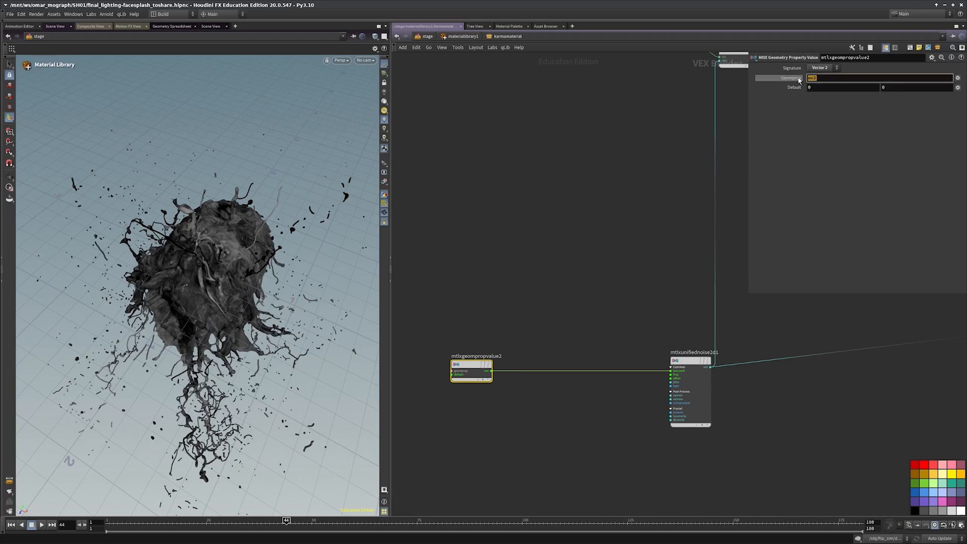
click(542, 264)
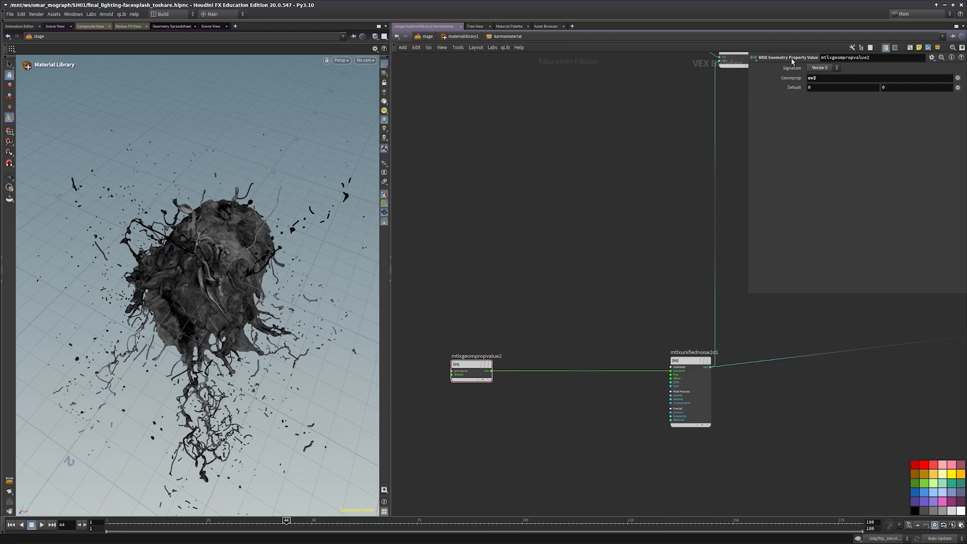
- Add an MtlX Geometry Property Value node above mtlxgeompropvalue2 and set its Geomprop to uv2
key(Tab)
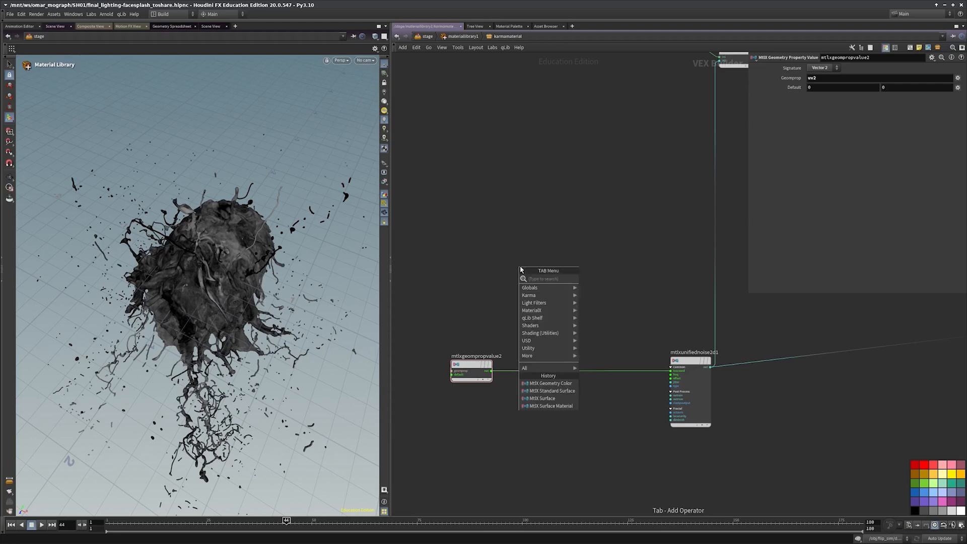
text(geometry)
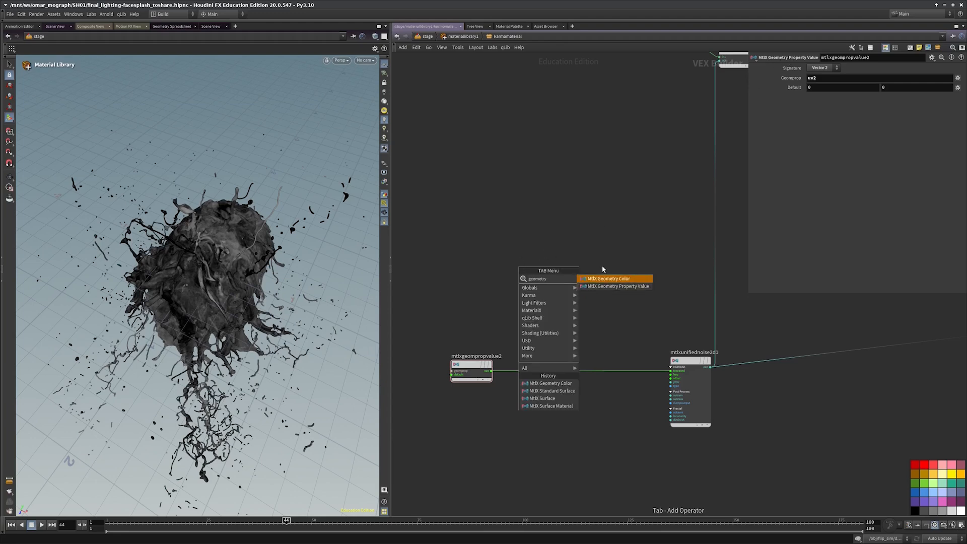
click(612, 286)
click(493, 297)
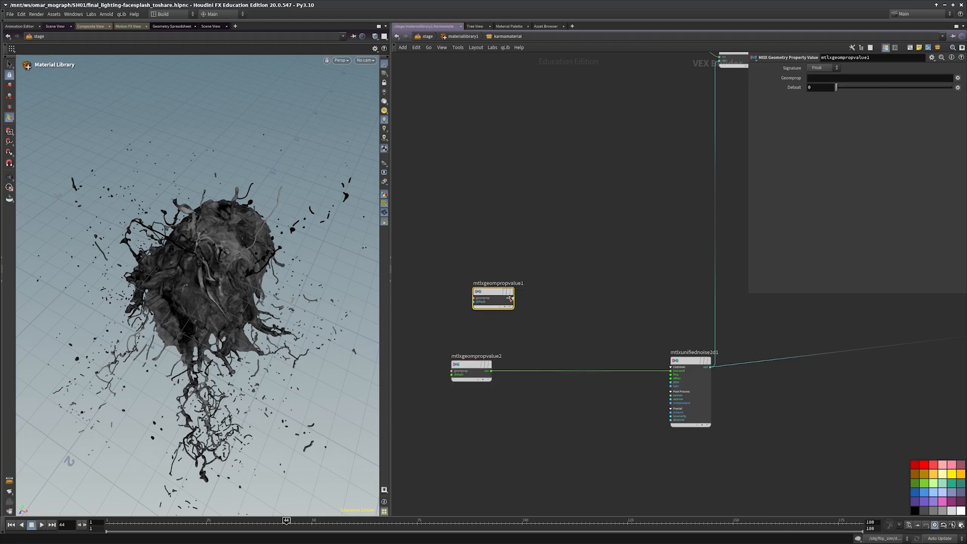
click(827, 79)
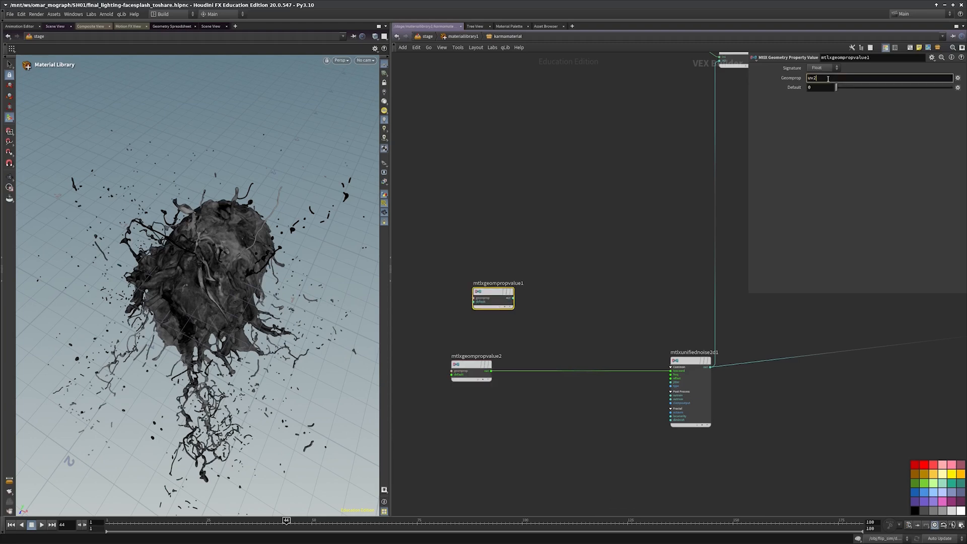
key(Return)
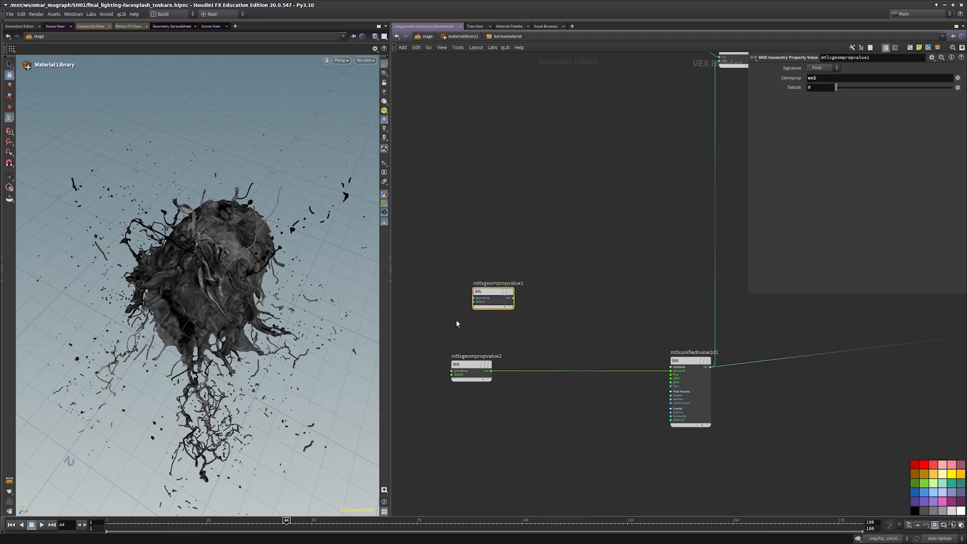
- Delete the new geometry property value node and return to the Geomprop setting of mtlxgeompropvalue2
key(Delete)
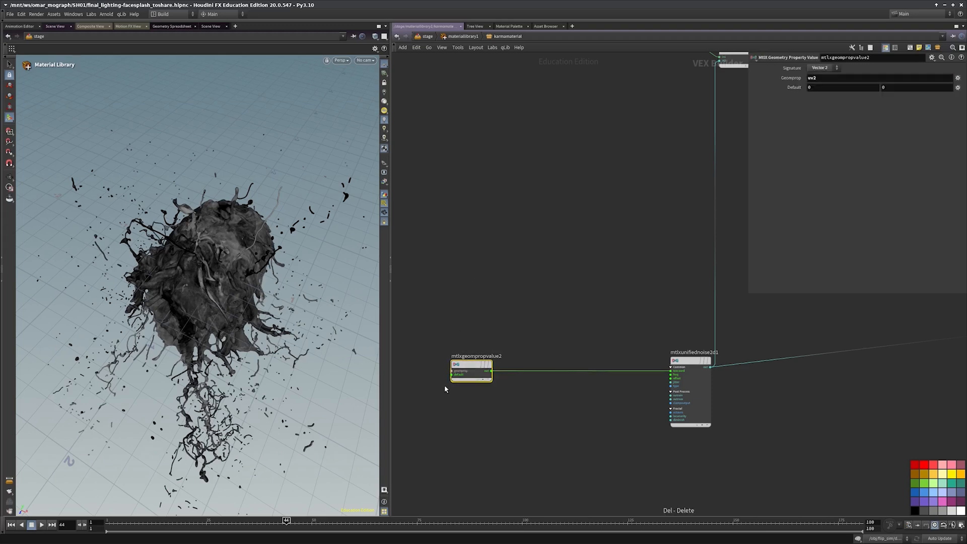
double_click(811, 78)
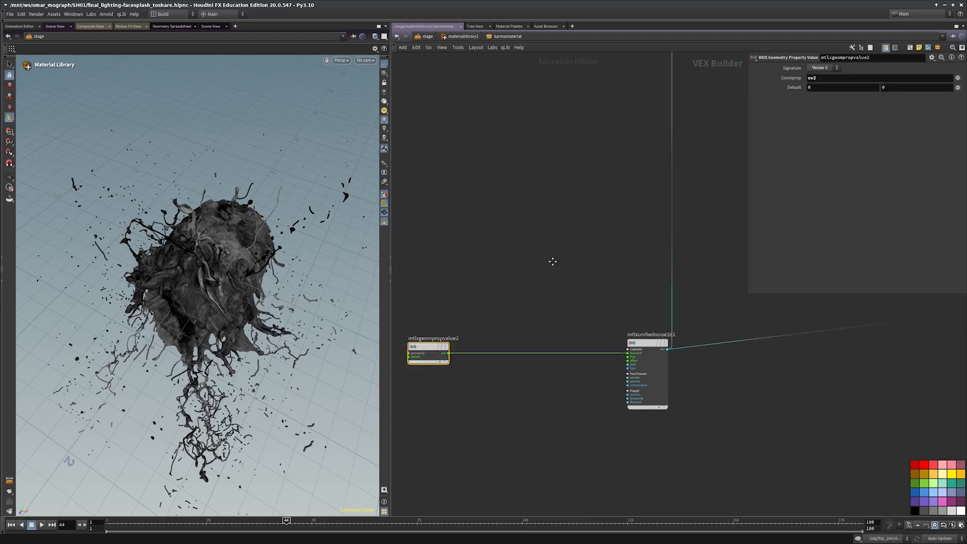
- Select mtlxunifiednoise2d1, examine its frequency, jitter and noise type, and follow its output to mtlxbump1
click(589, 347)
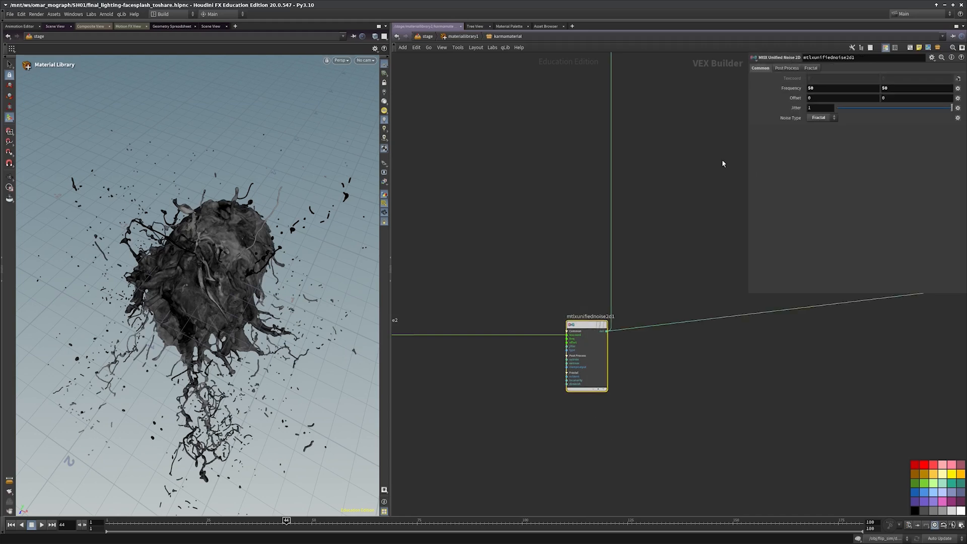
scroll(592, 387, down, 4)
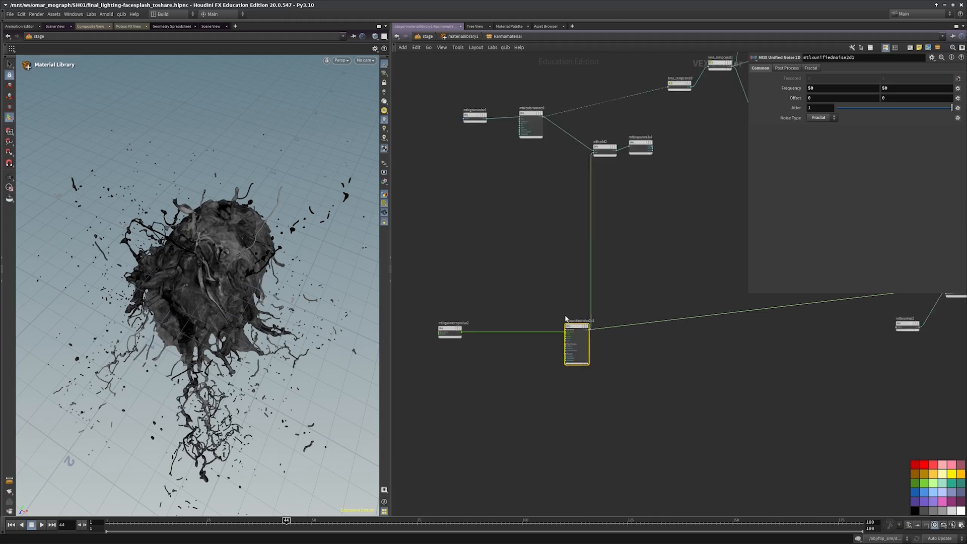
middle_drag(598, 222, 501, 297)
middle_drag(599, 305, 386, 295)
scroll(667, 397, up, 3)
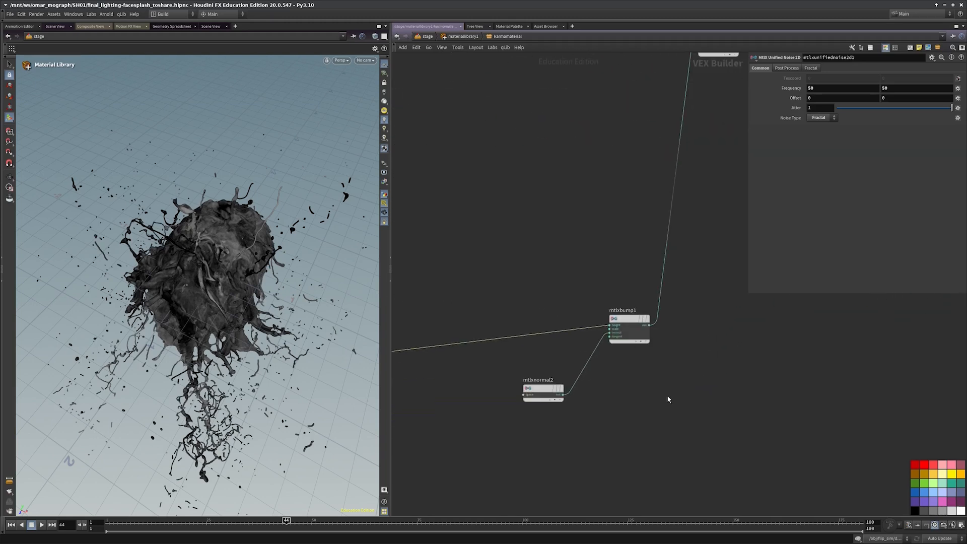
- Select mtlxbump1 and examine its scale and its connection into mtlxstandard_surface
drag(665, 393, 614, 271)
scroll(612, 275, down, 2)
middle_drag(700, 116, 651, 208)
scroll(650, 207, up, 3)
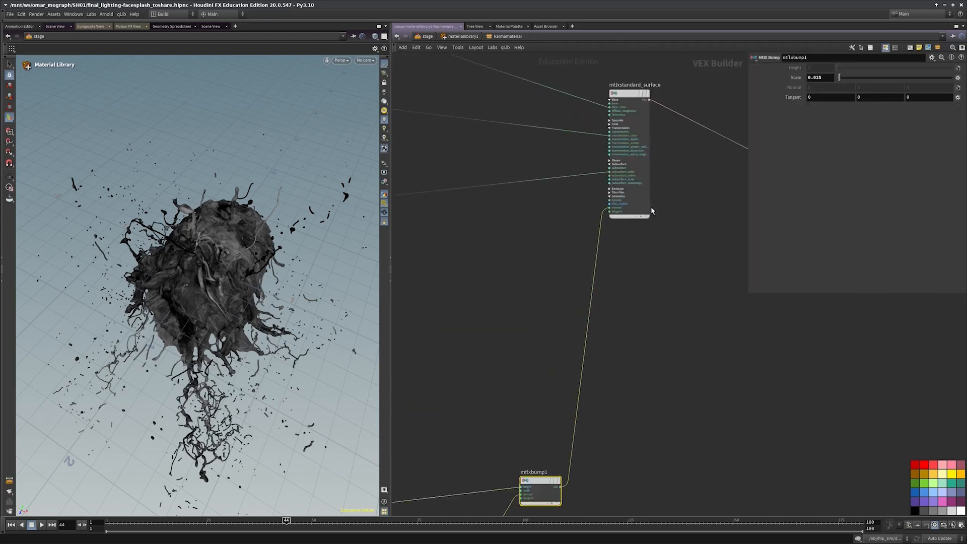
- Inspect mtlxadd2, where the color and noise are summed, and wire mtlxseparate3v1's first output into the kma_rampconst3 input
scroll(656, 272, down, 3)
middle_drag(651, 327, 820, 330)
middle_drag(577, 360, 800, 336)
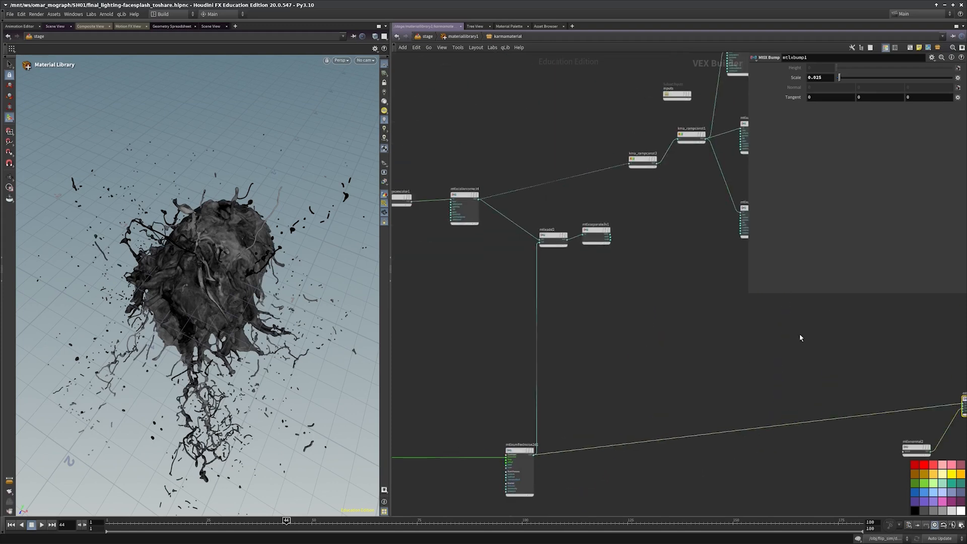
scroll(635, 321, up, 1)
drag(623, 276, 531, 193)
scroll(576, 169, up, 1)
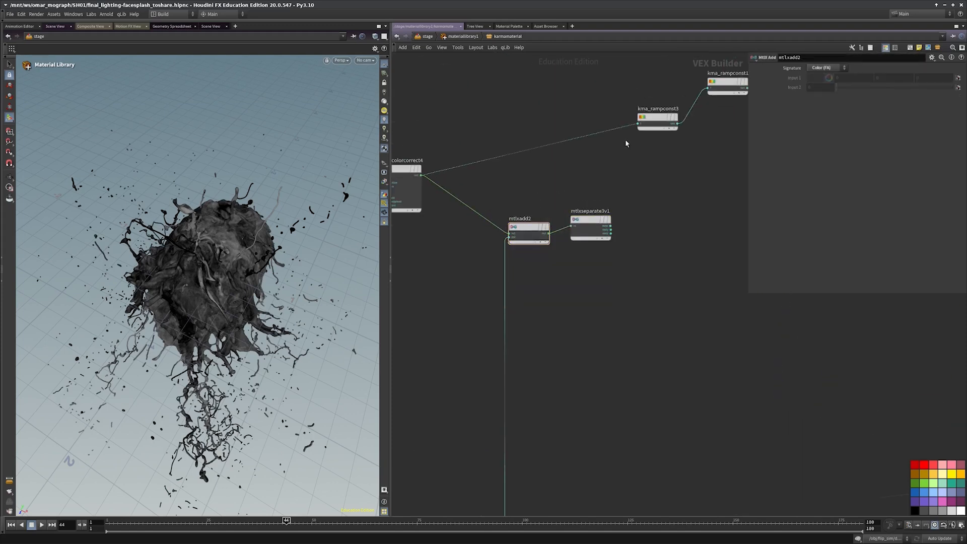
drag(639, 123, 610, 226)
middle_drag(575, 296, 724, 322)
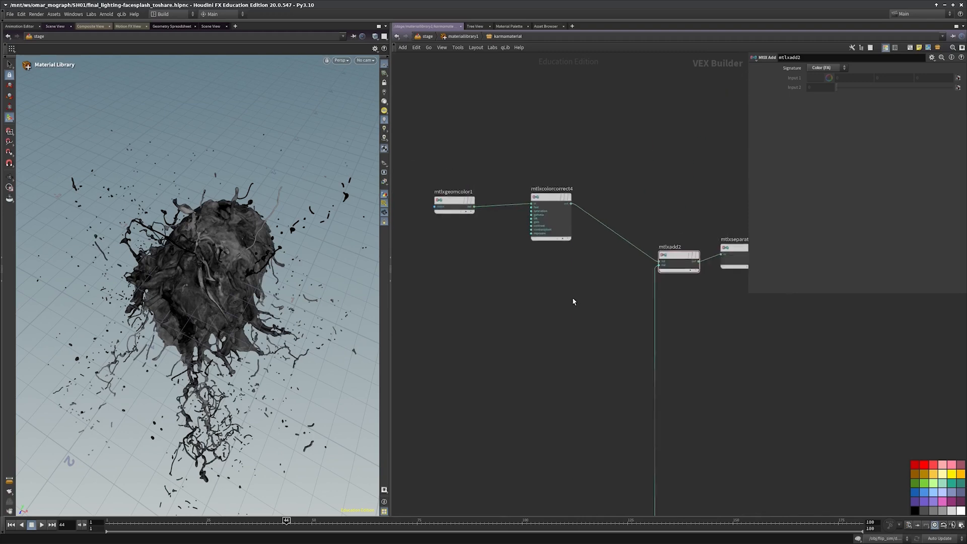
- Trace the network from mtlxgeomcolor1 and mtlxcolorcorrect4 through mtlxadd2 and mtlxseparate3v1 to the ramps and color corrections
scroll(573, 296, down, 1)
drag(573, 296, 439, 178)
middle_drag(429, 438, 422, 332)
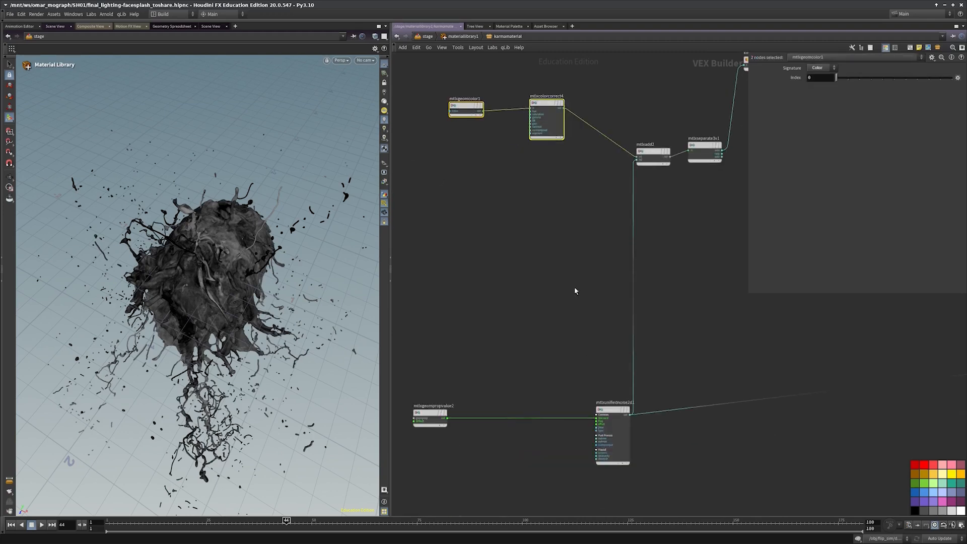
middle_drag(575, 290, 514, 361)
middle_drag(660, 310, 542, 341)
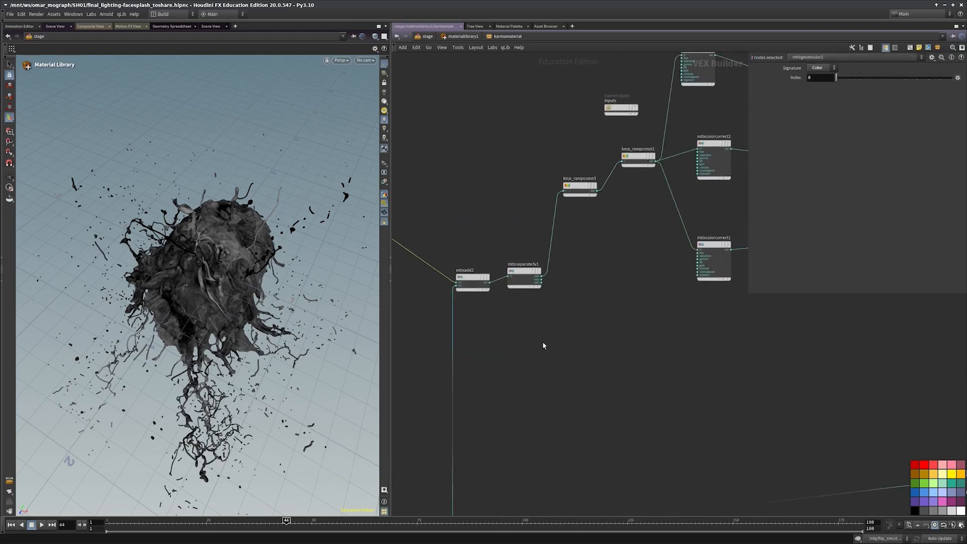
drag(536, 344, 512, 242)
middle_drag(558, 279, 488, 319)
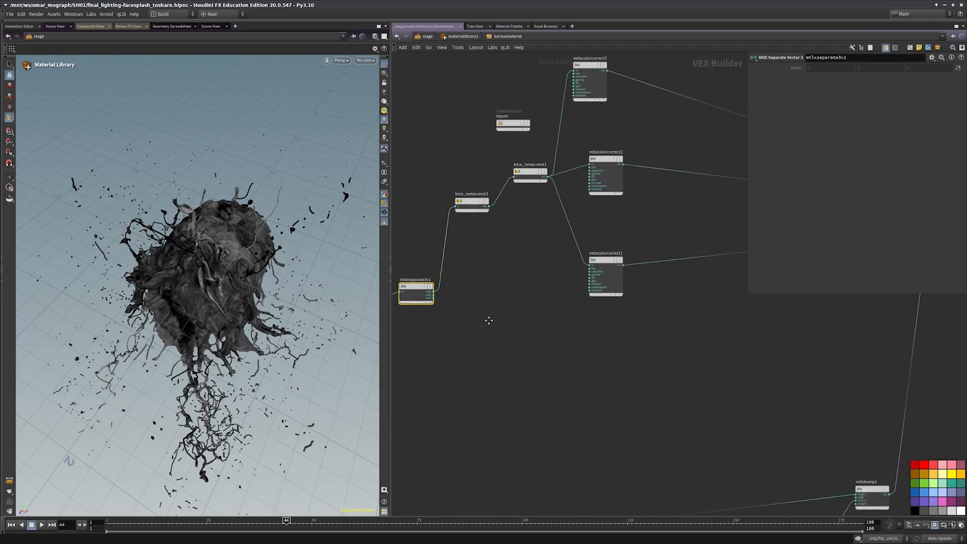
- Select mtlxstandard_surface and review its specular, coat, transmission, sheen and subsurface settings
scroll(609, 373, down, 3)
scroll(610, 373, down, 3)
middle_drag(781, 323, 666, 286)
scroll(665, 285, up, 4)
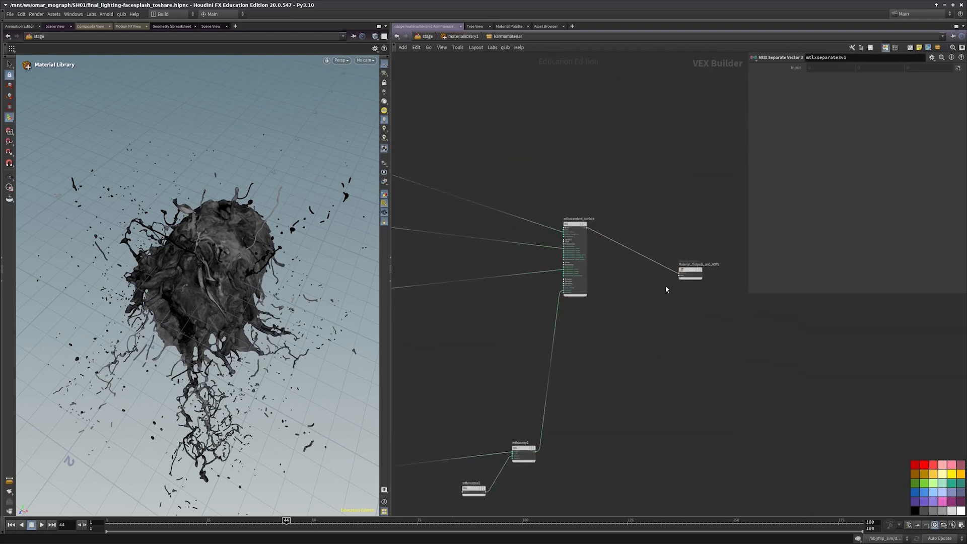
click(561, 279)
scroll(781, 217, down, 2)
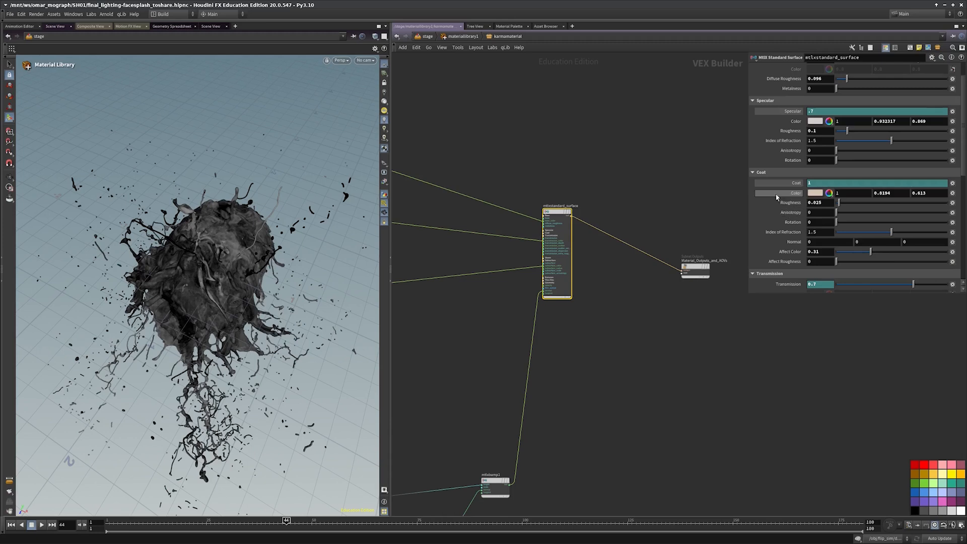
scroll(805, 199, down, 6)
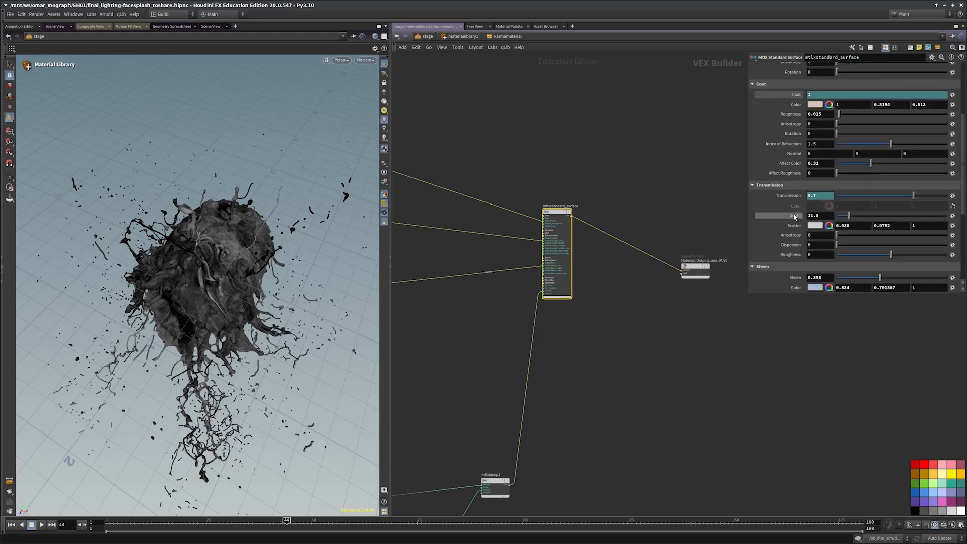
scroll(780, 216, down, 5)
scroll(768, 237, down, 1)
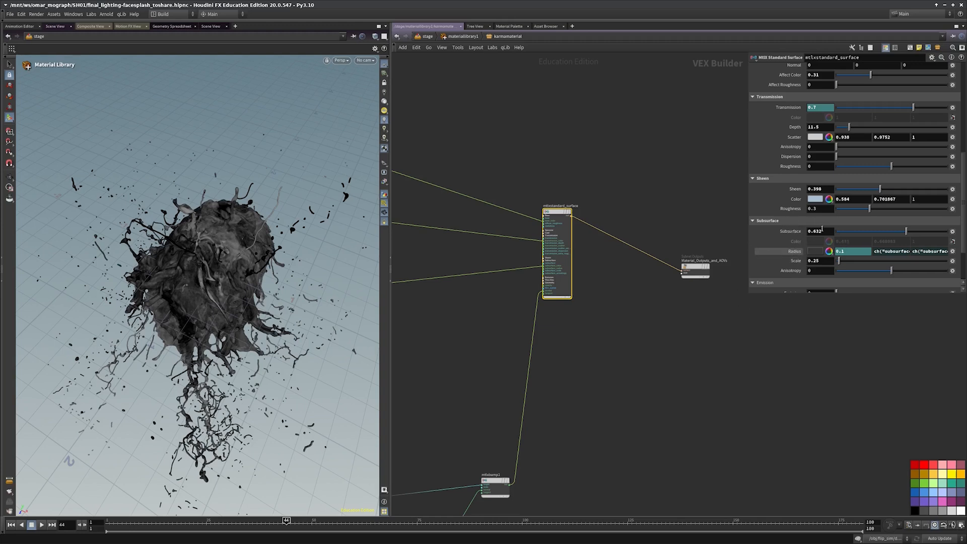
click(692, 342)
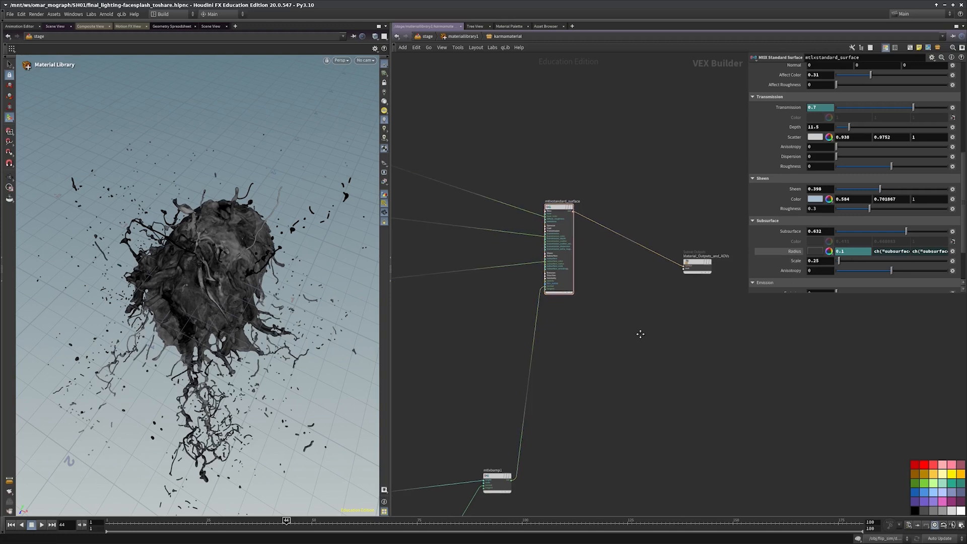
scroll(638, 329, down, 4)
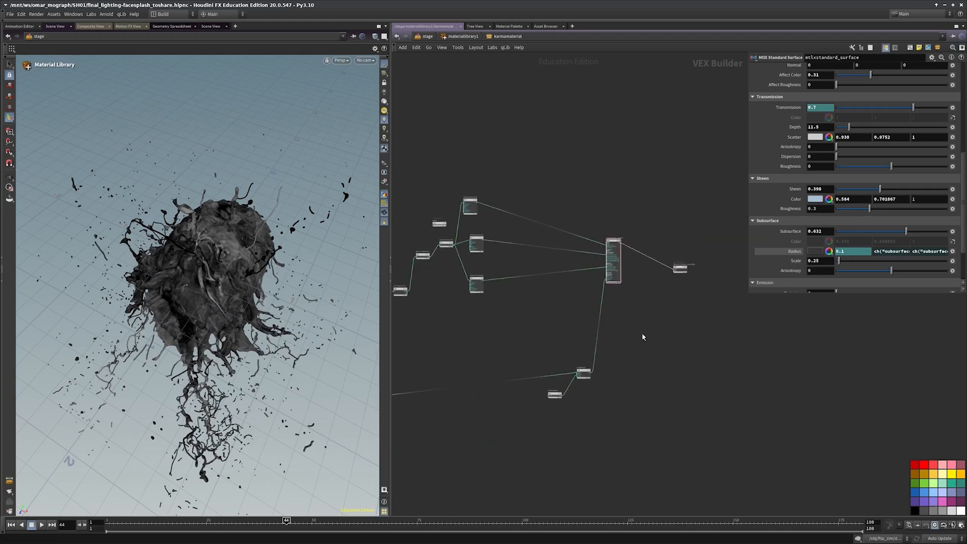
click(341, 60)
click(366, 60)
click(366, 60)
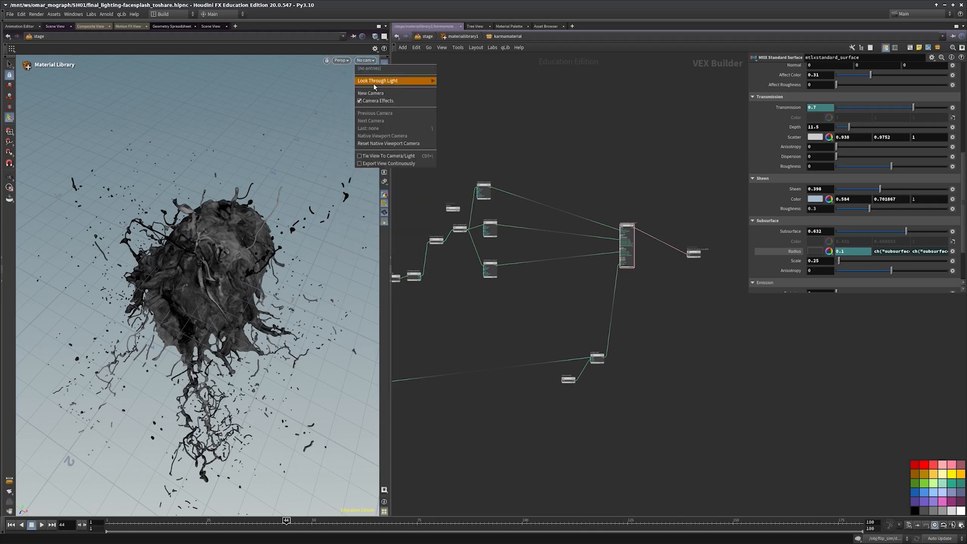
- Return to the stage network, display karmarendersettings and look through the /null1/cam1 camera
mouse_move(411, 81)
click(463, 37)
click(463, 37)
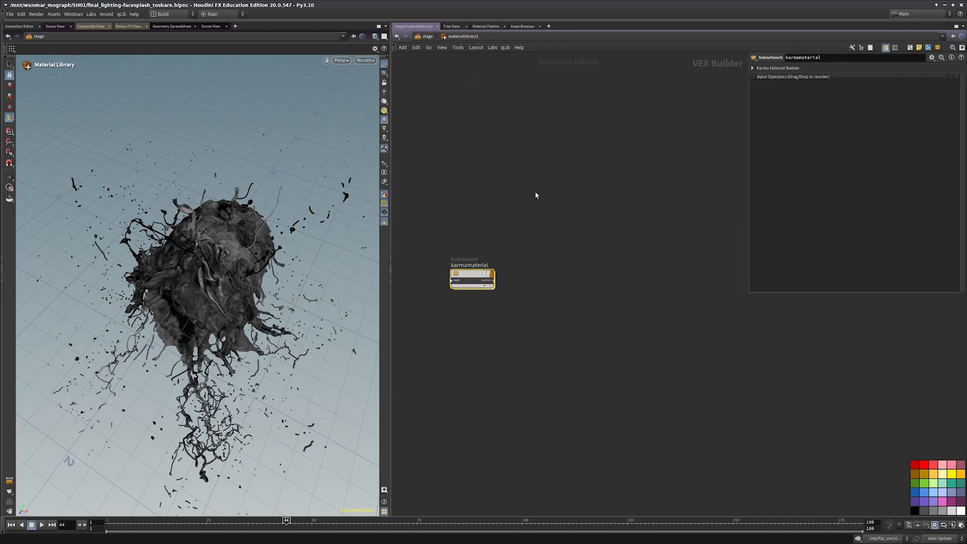
click(426, 37)
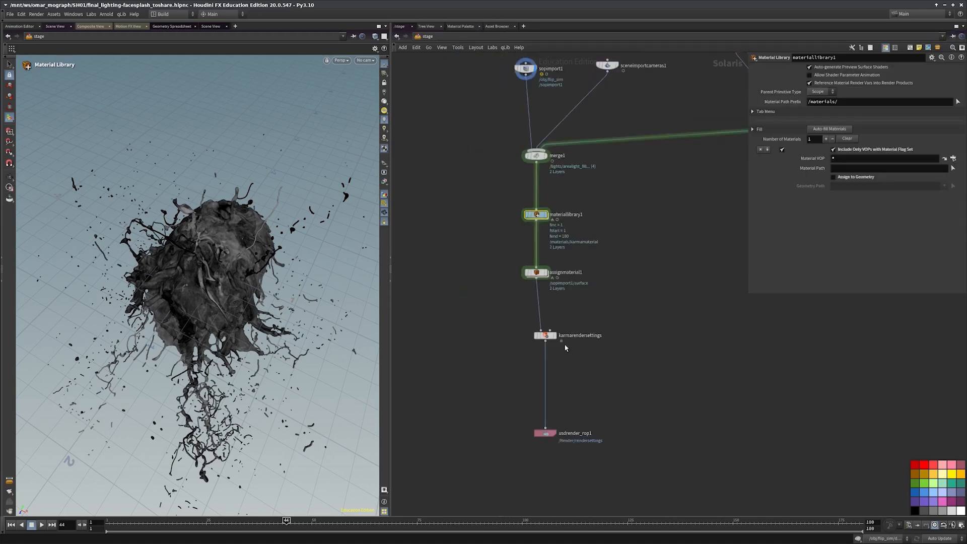
mouse_move(551, 330)
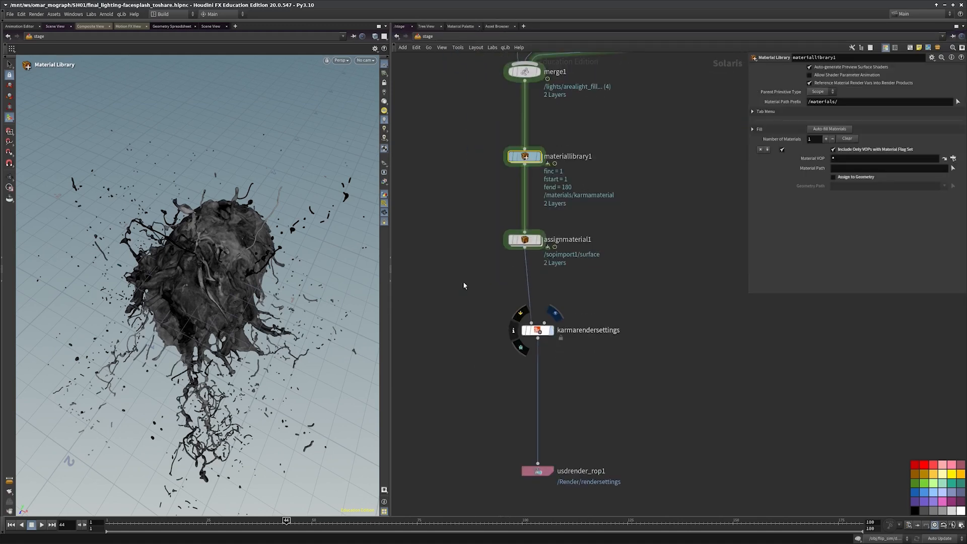
click(363, 60)
click(369, 76)
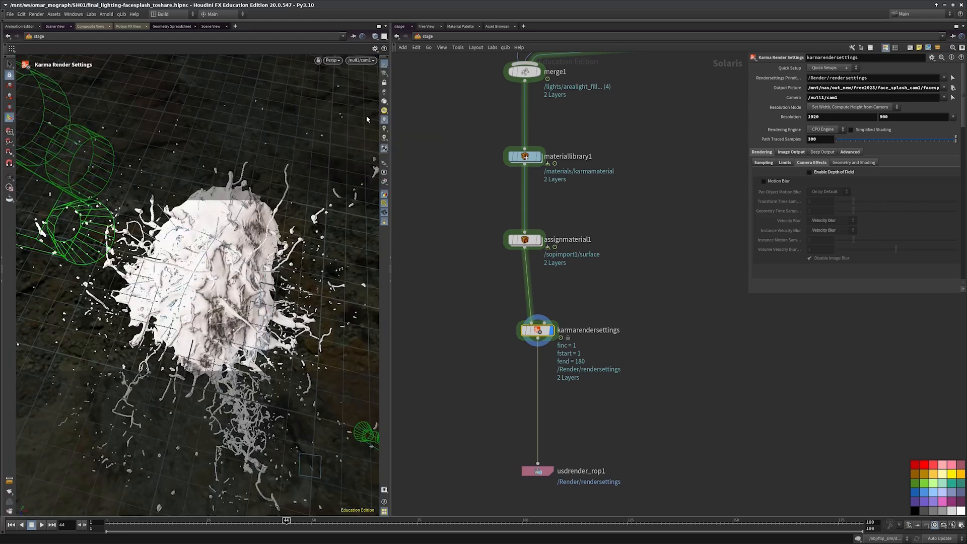
- Render the viewport with Karma CPU and widen the viewport pane to show more of the image
click(340, 61)
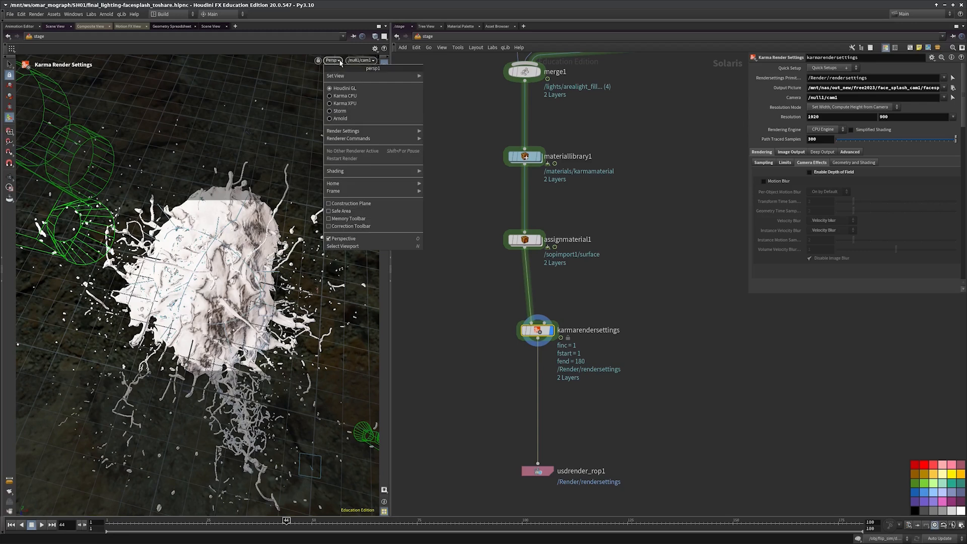
click(342, 96)
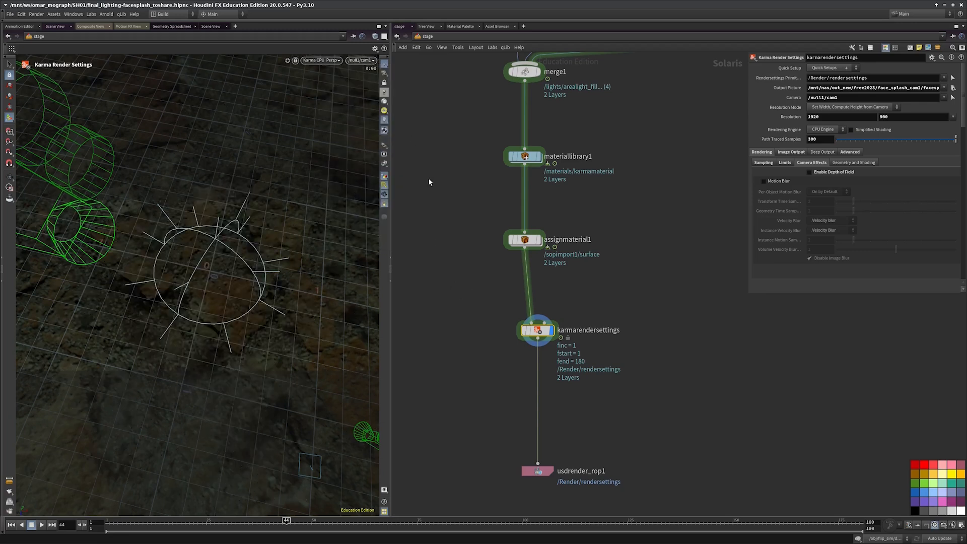
middle_drag(474, 290, 472, 272)
drag(391, 174, 513, 177)
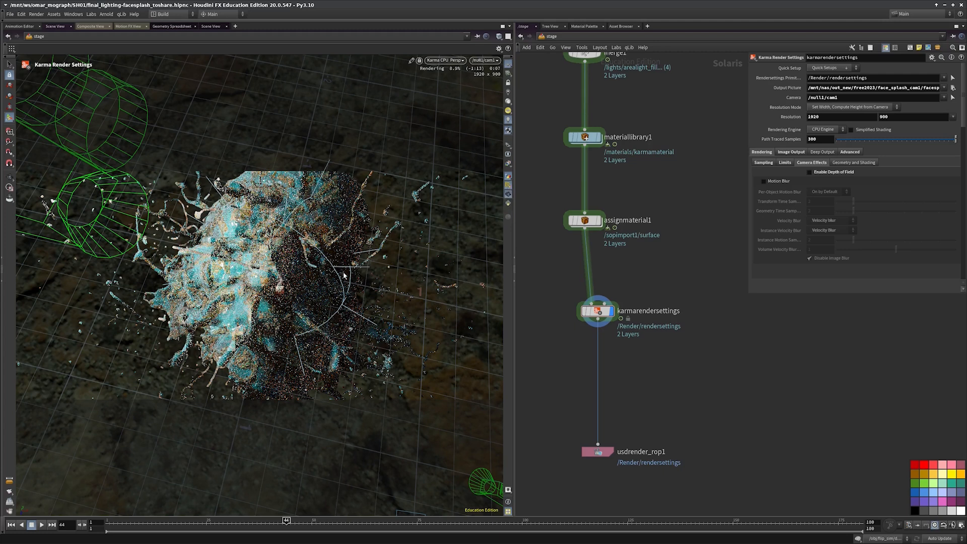
click(508, 152)
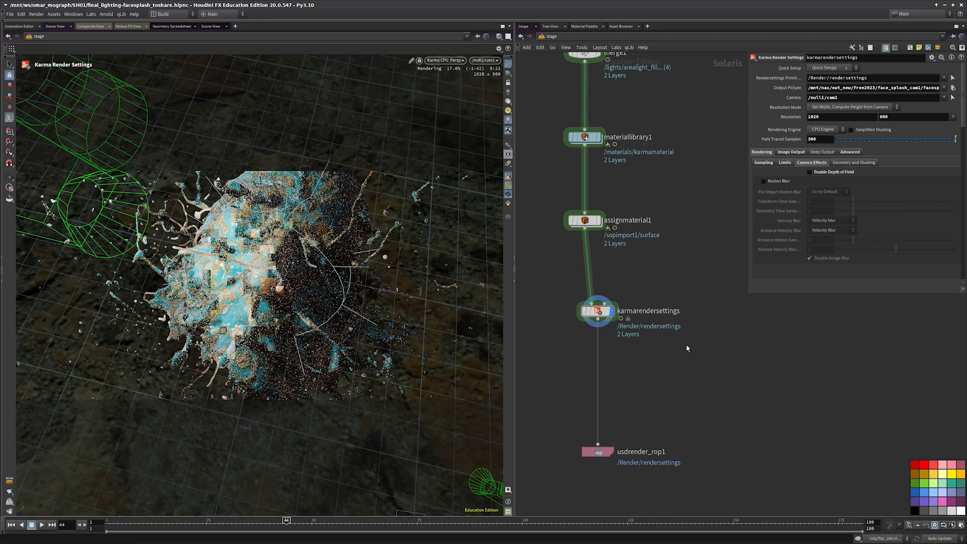
middle_drag(563, 267, 559, 283)
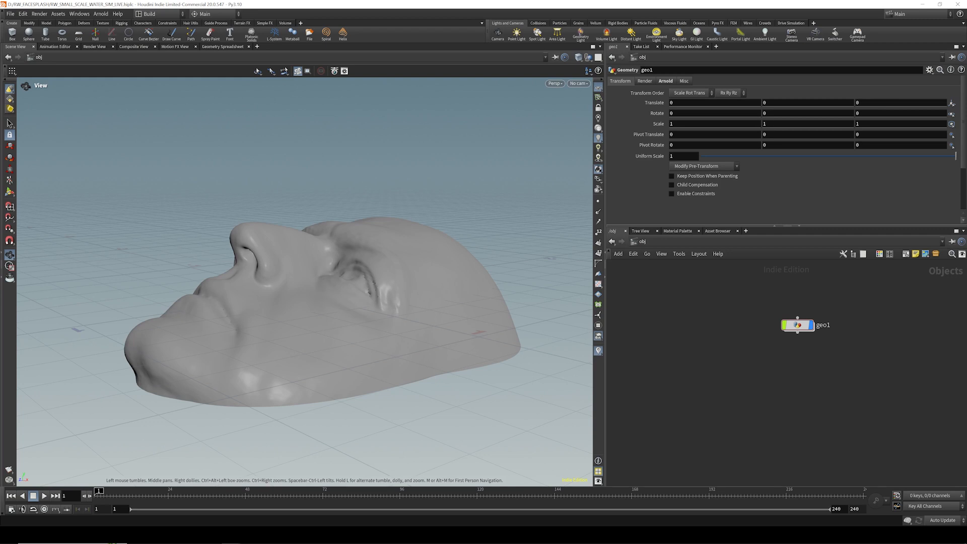
- Enter the geo1 object of the water simulation scene and check blast1's node information
mouse_move(802, 323)
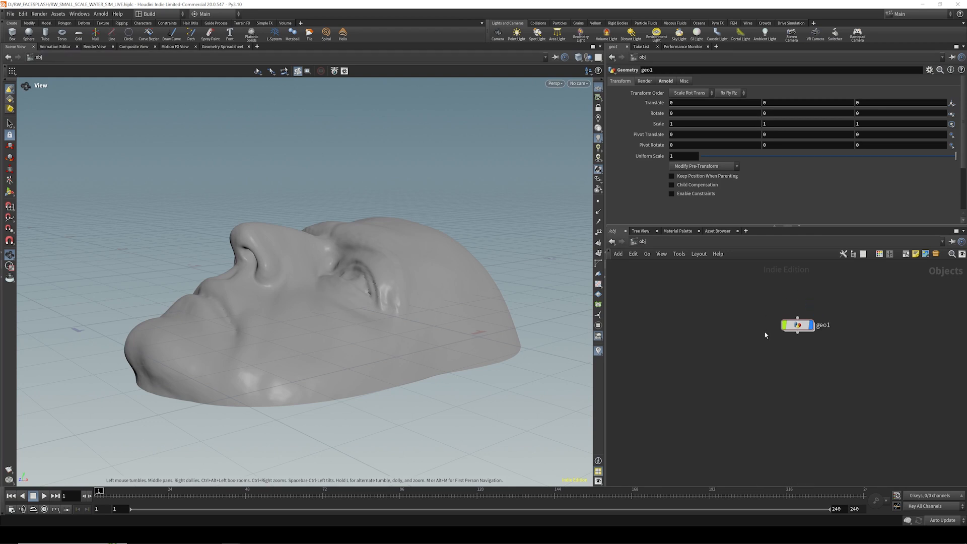
double_click(798, 325)
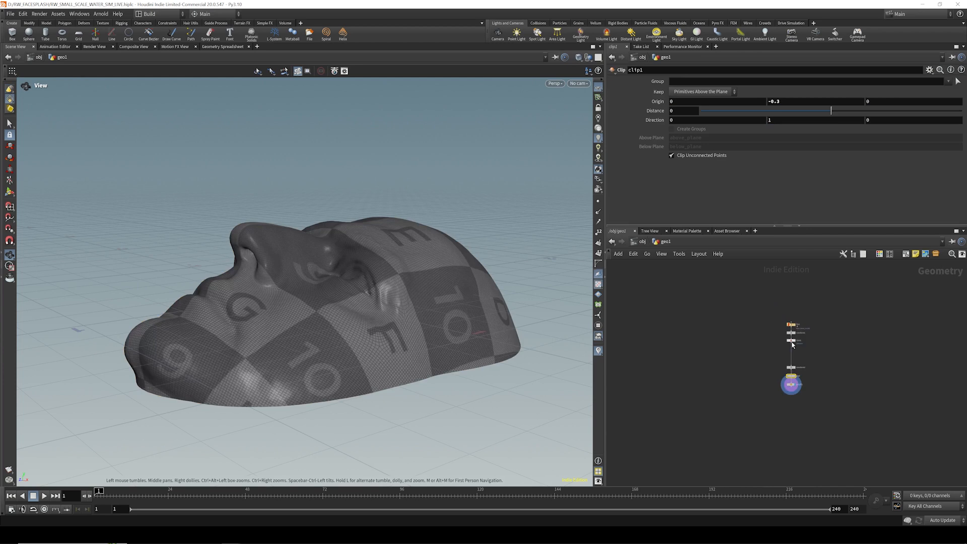
middle_click(791, 341)
scroll(795, 326, up, 4)
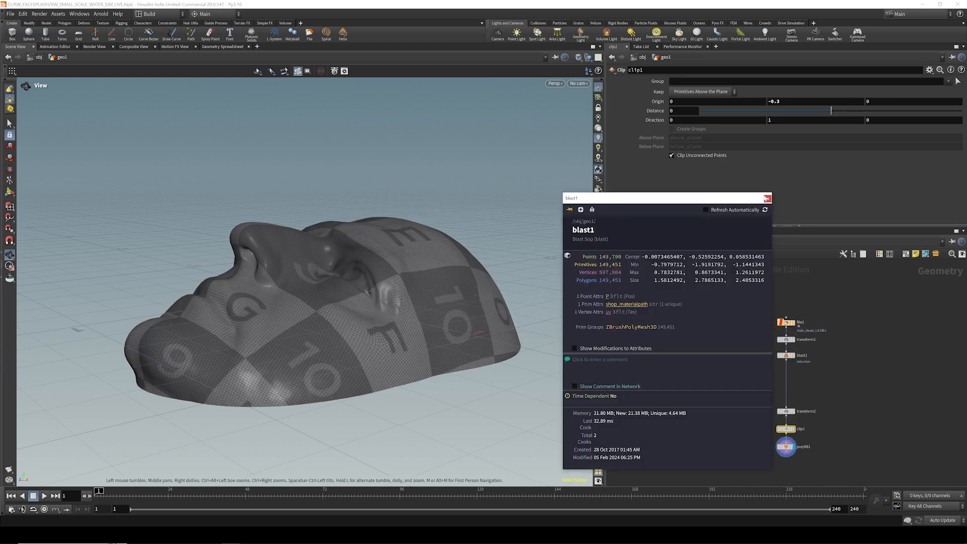
click(766, 198)
- Inspect the clipped face mesh from several angles and examine transform1's translate and uniform scale values
scroll(798, 319, up, 2)
scroll(794, 311, down, 5)
drag(379, 229, 378, 273)
scroll(385, 182, down, 1)
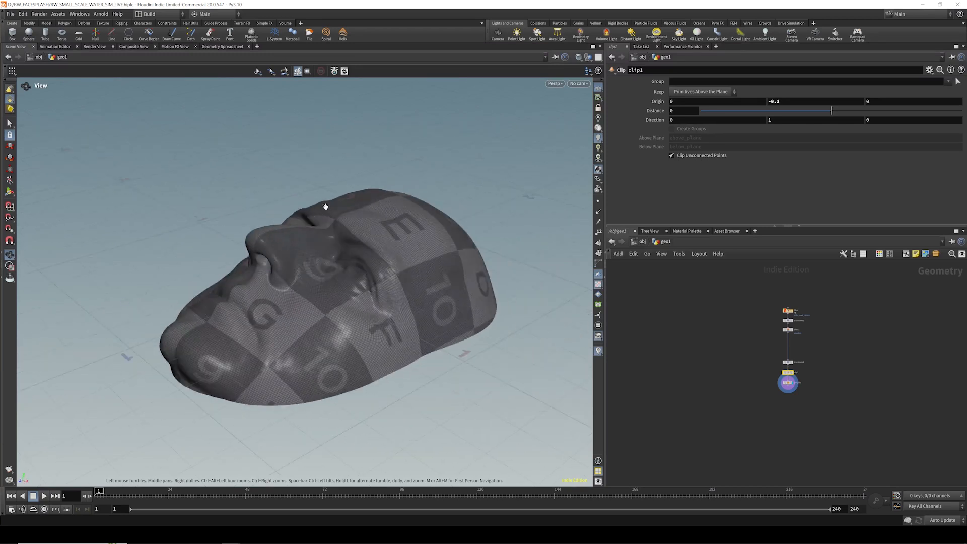
drag(262, 268, 346, 268)
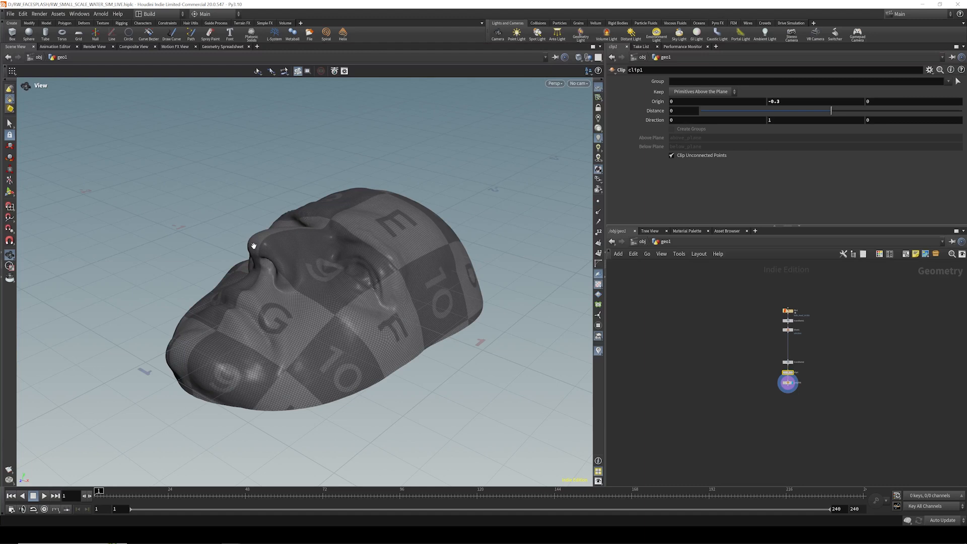
scroll(778, 327, up, 3)
click(776, 330)
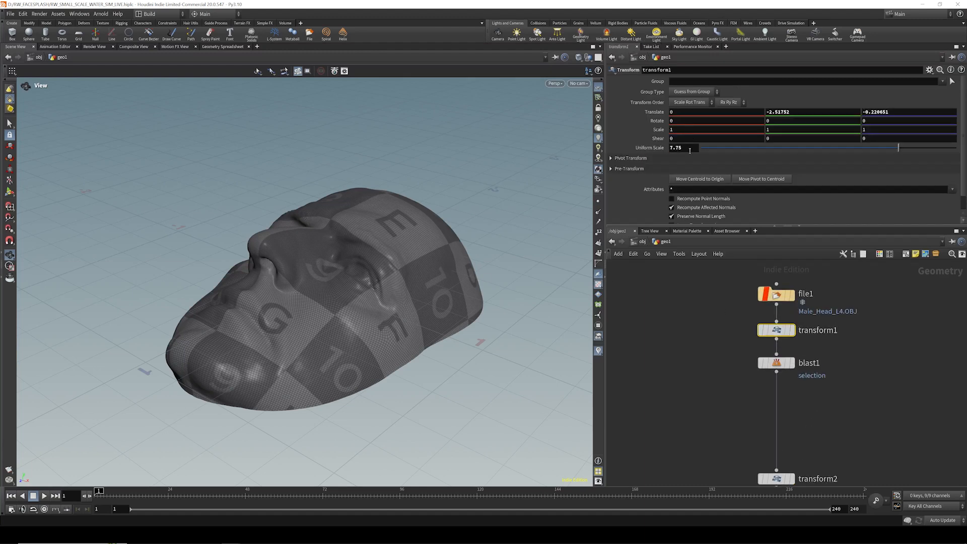
scroll(839, 308, down, 3)
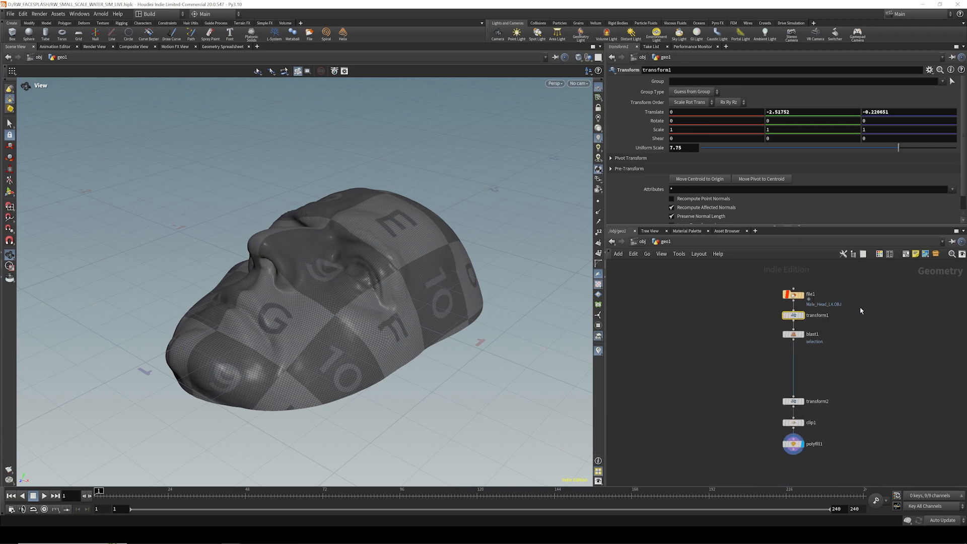
- Add a Test Geometry: Tommy node beside the head's node chain and display the figure
key(Tab)
text(tomm)
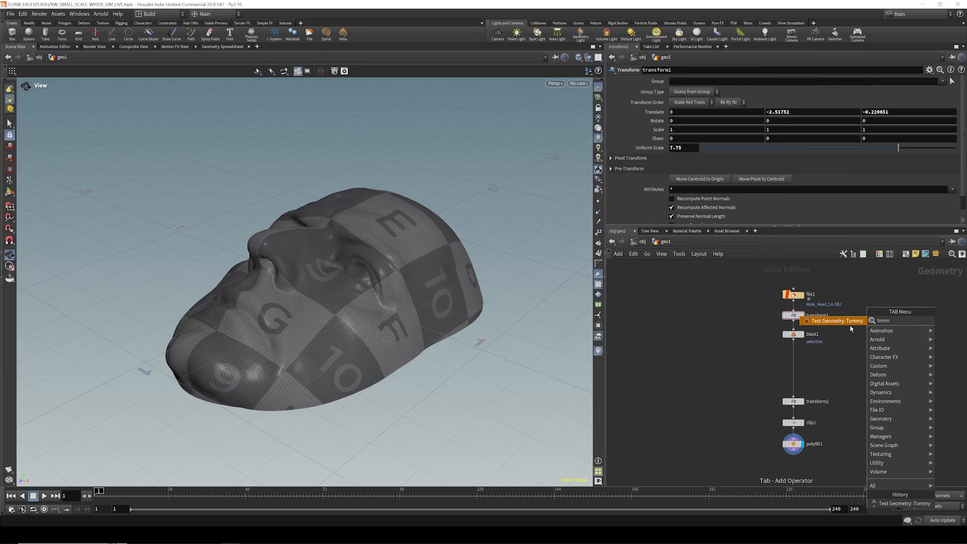
key(Return)
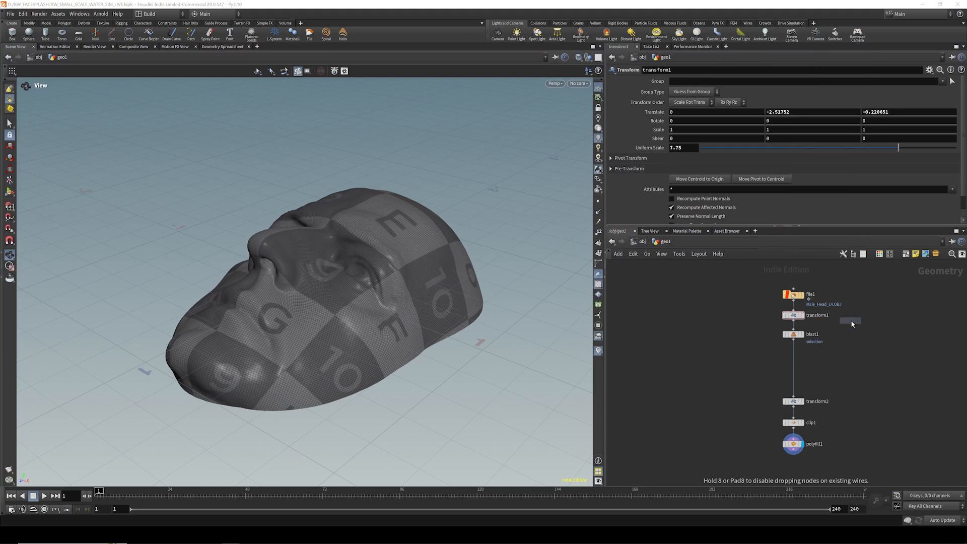
click(875, 310)
click(885, 308)
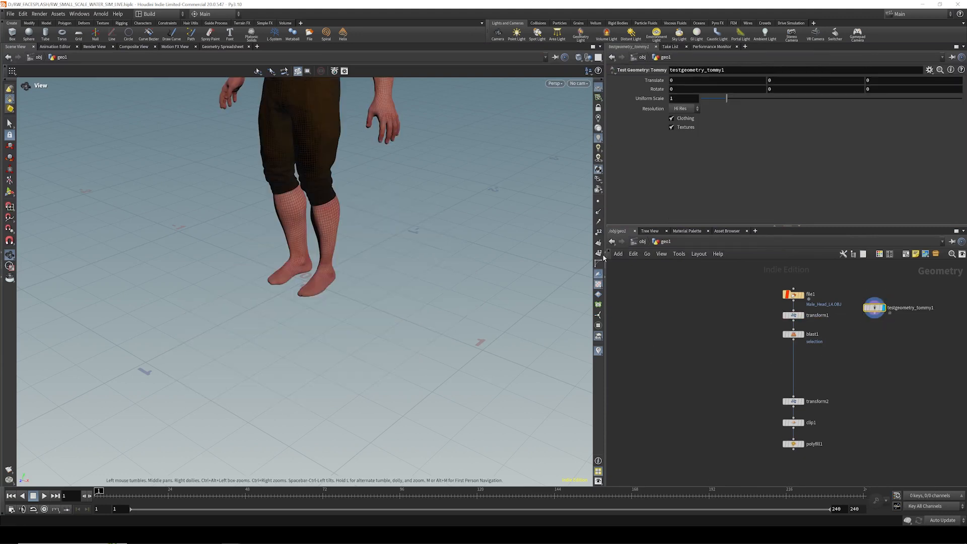
- Lower the Tommy figure to -1.52272 in Y with a Transform node and add a Clip node keeping only its head
key(Tab)
text(trans)
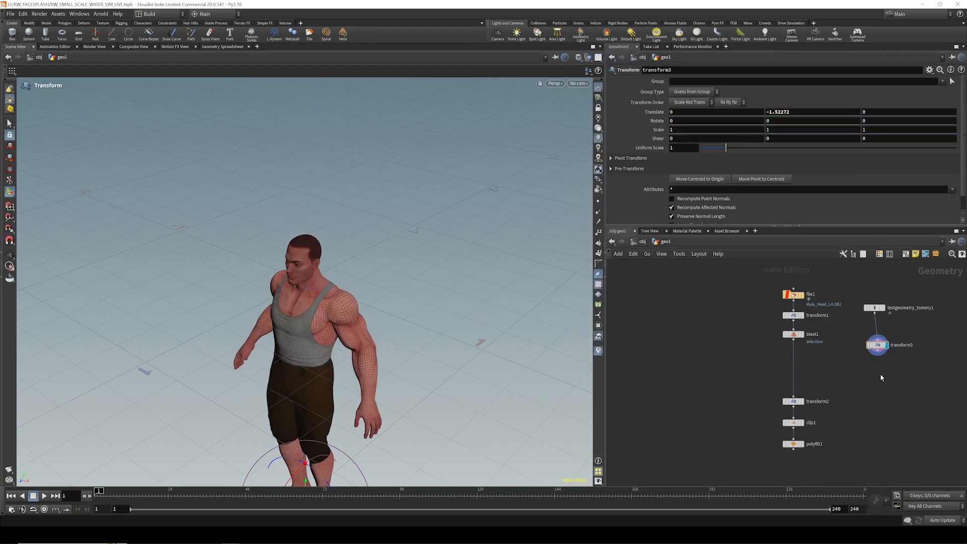
key(Tab)
text(clip)
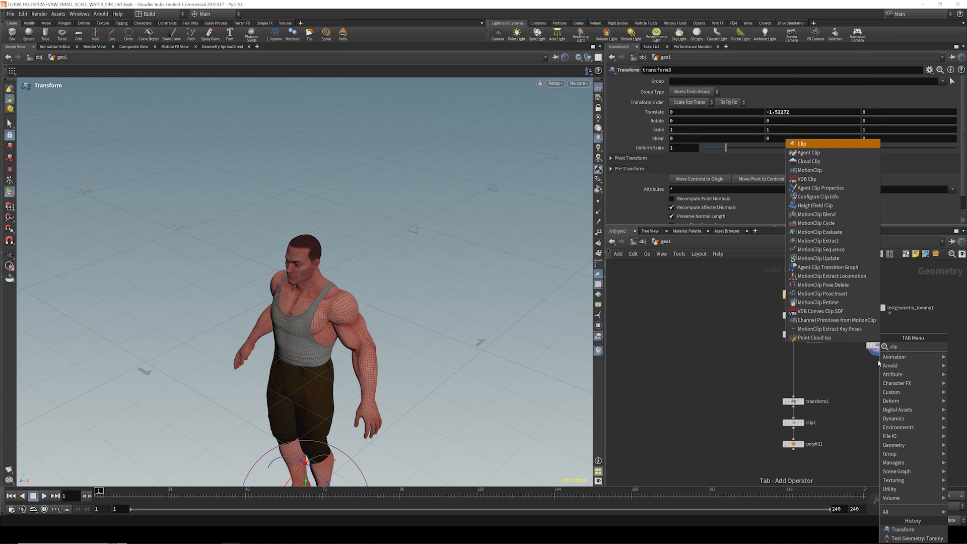
click(820, 143)
click(861, 386)
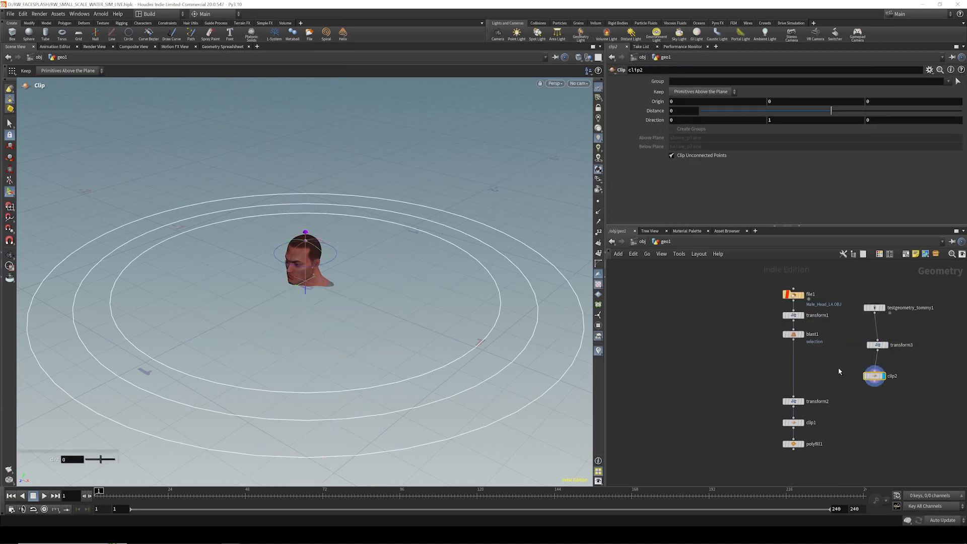
- Select the whole face node chain to overlay it on the clipped Tommy head and compare their sizes
drag(757, 279, 816, 452)
click(802, 446)
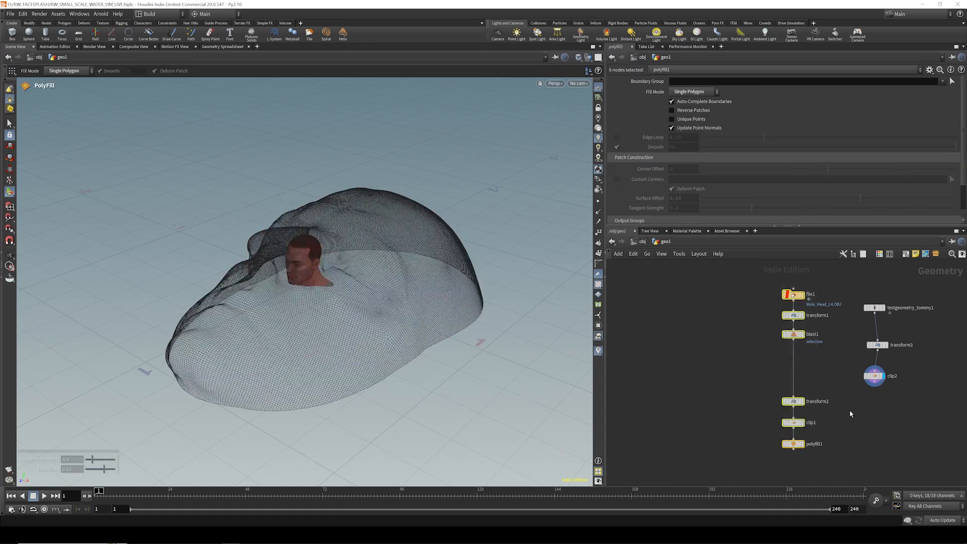
click(10, 254)
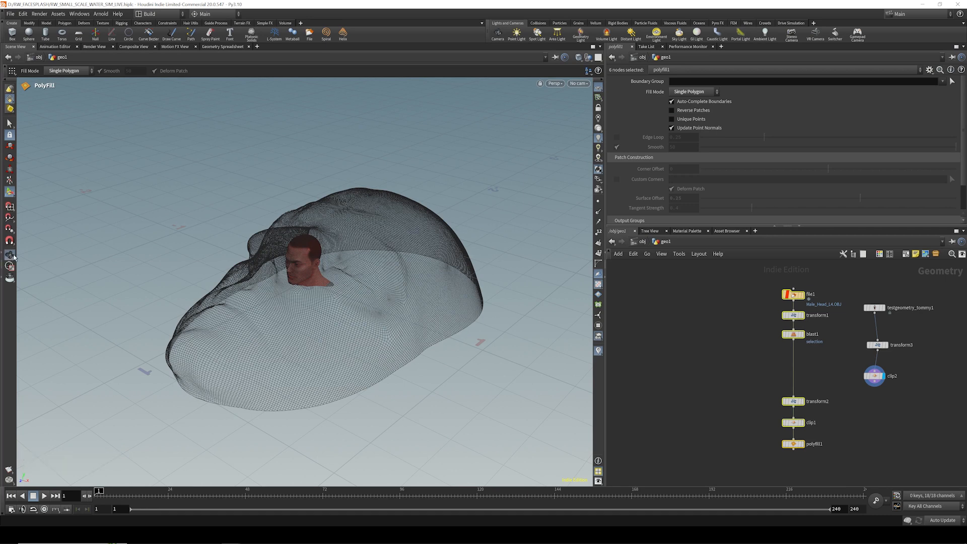
drag(272, 262, 502, 323)
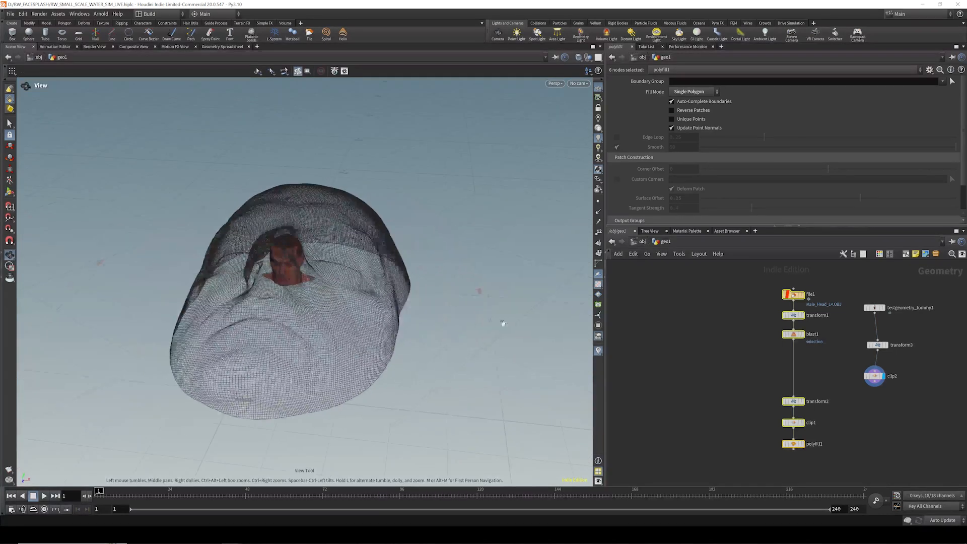
- Append a Transform node after clip2 and set its uniform scale to 10
click(879, 402)
key(Tab)
text(tran)
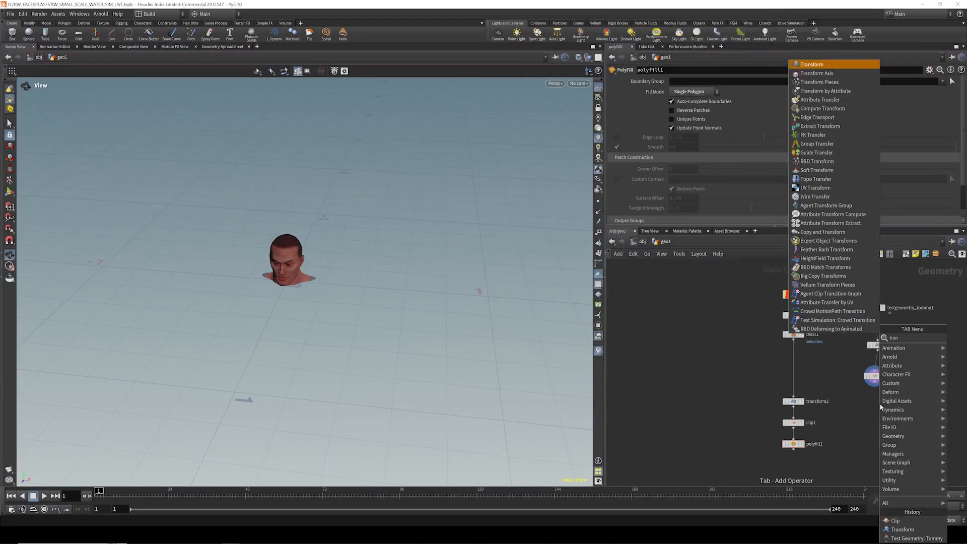
click(822, 64)
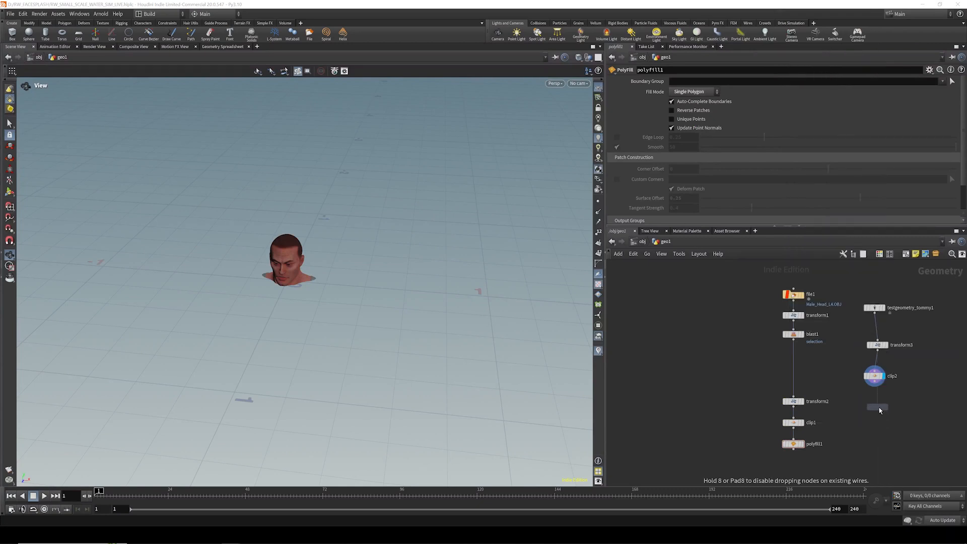
text(0)
key(Return)
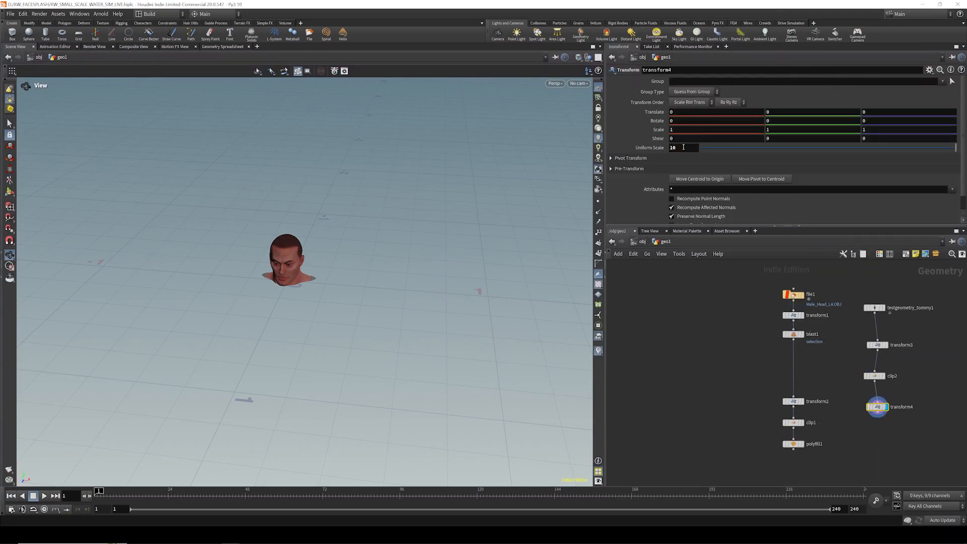
- Compare the enlarged Tommy head with the blast1 and polyfill1 geometry using template display, and check transform1's scale settings
click(800, 334)
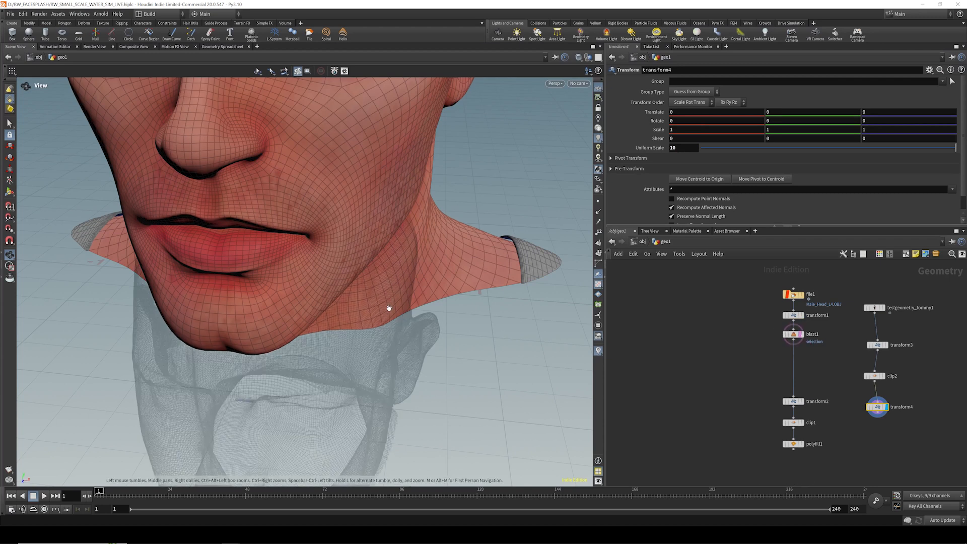
right_drag(388, 306, 303, 187)
mouse_move(303, 187)
mouse_down()
mouse_move(322, 204)
mouse_move(304, 206)
mouse_up()
drag(877, 407, 874, 407)
click(11, 193)
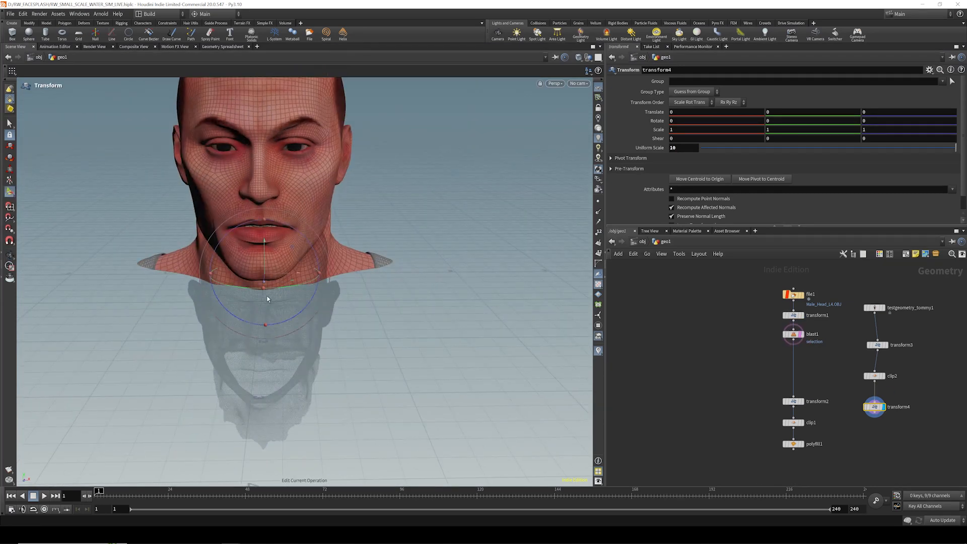
click(802, 444)
click(880, 407)
middle_drag(368, 251, 366, 342)
click(792, 315)
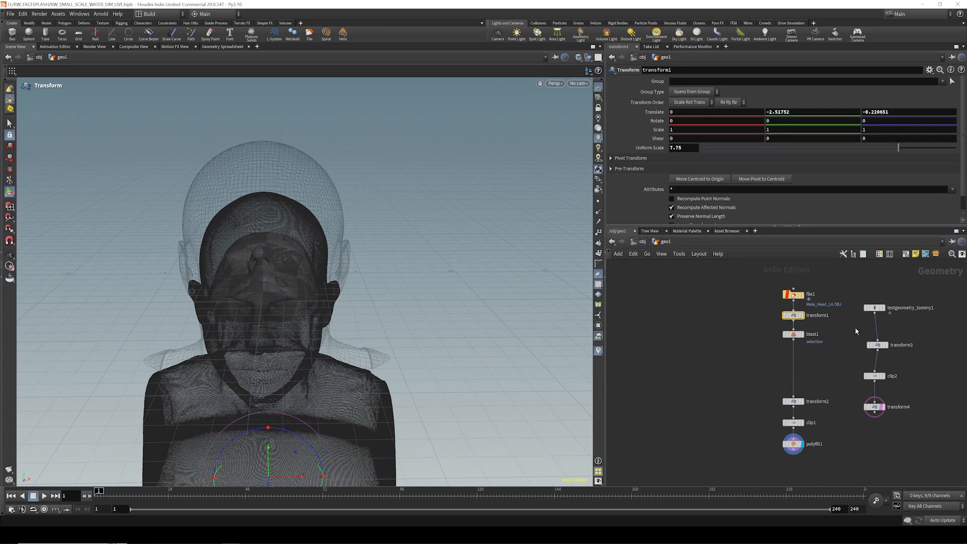
- Delete the Tommy test geometry node together with its transform and clip nodes
drag(850, 284, 911, 428)
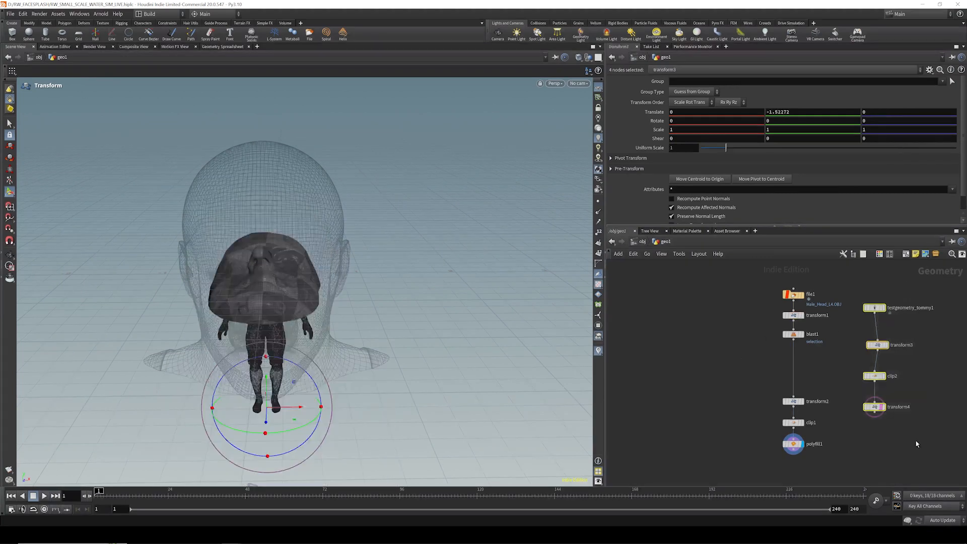
key(Delete)
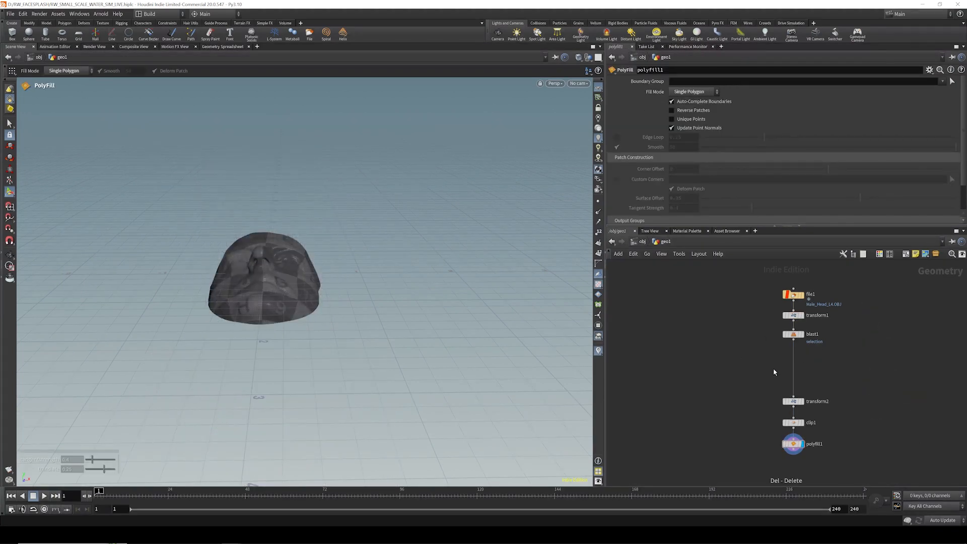
- Display the results of blast1, transform2, clip1 and polyfill1 in turn and inspect the head's open and closed underside
click(801, 334)
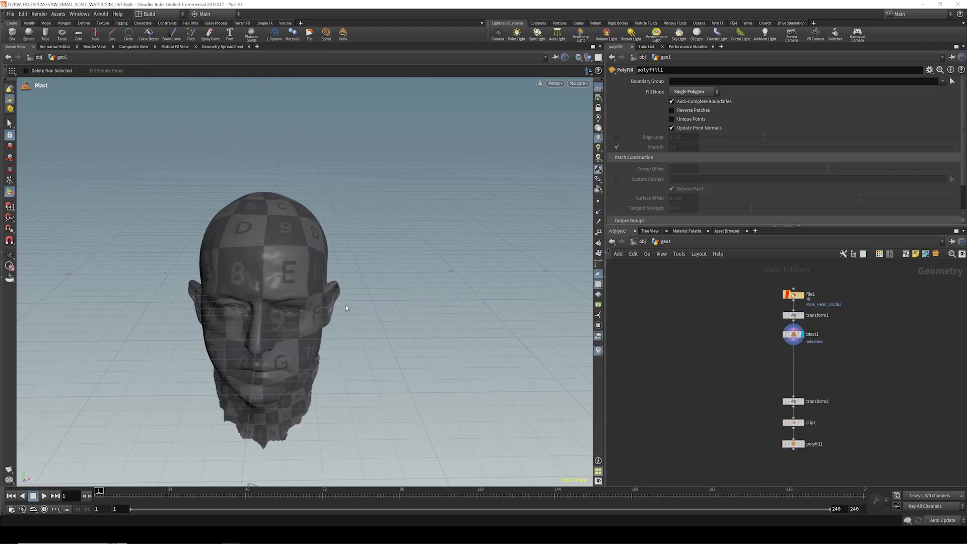
click(793, 334)
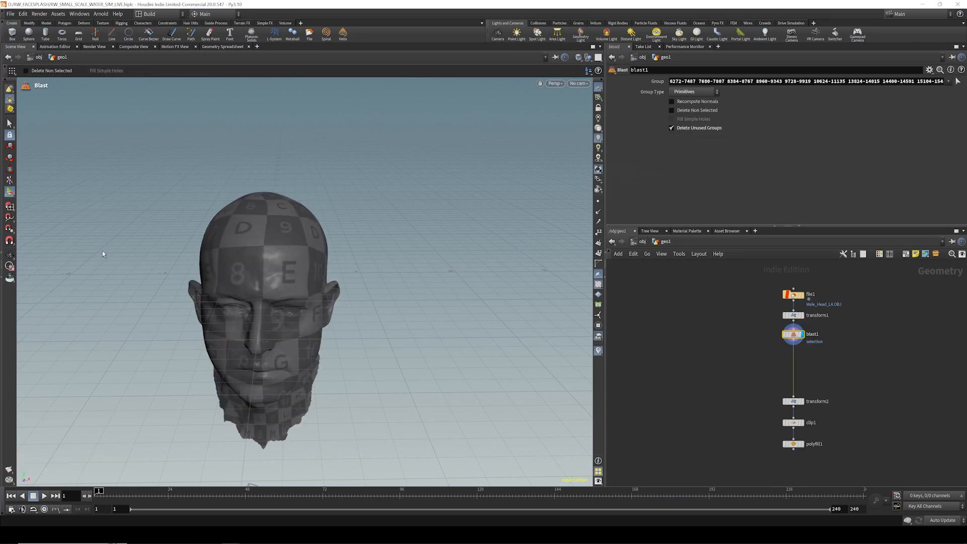
key(Escape)
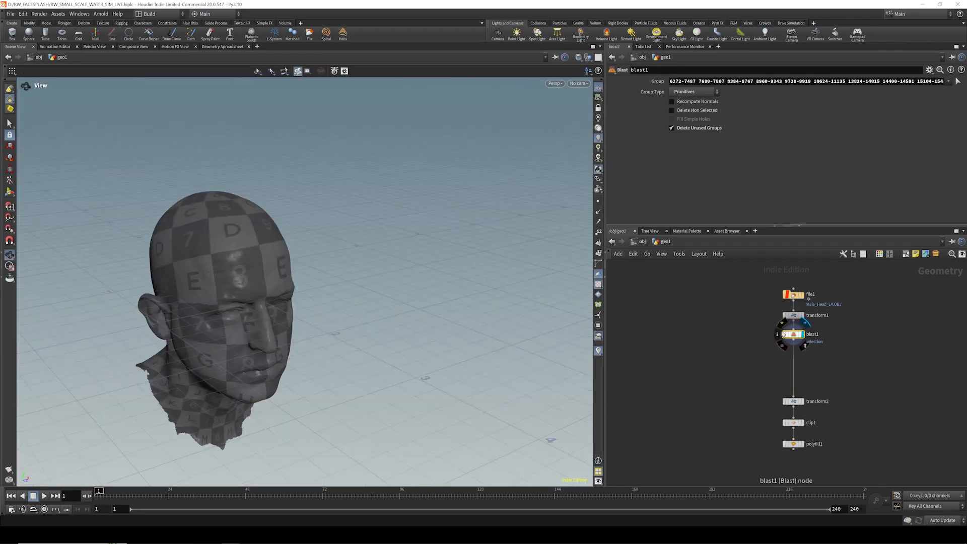
click(803, 404)
click(802, 421)
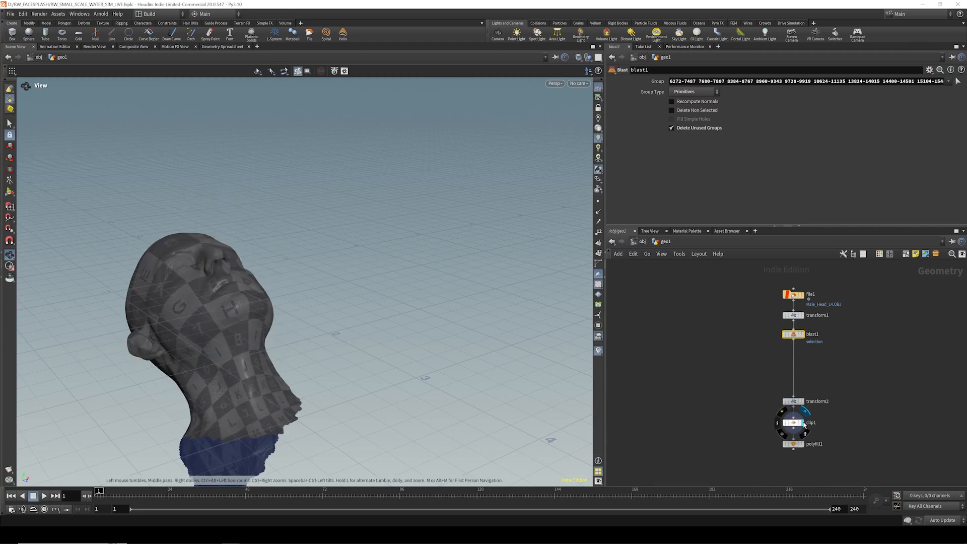
drag(262, 295, 244, 172)
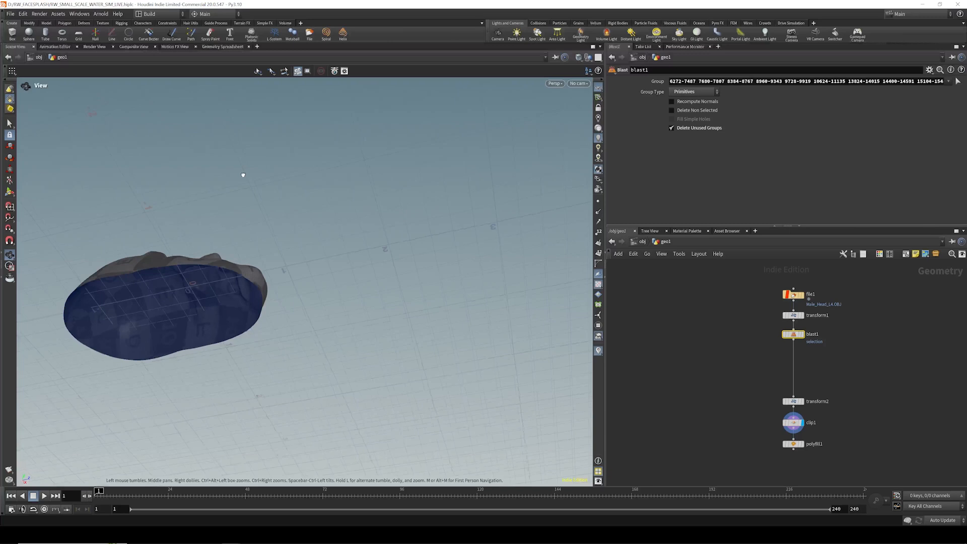
click(803, 444)
drag(125, 266, 233, 203)
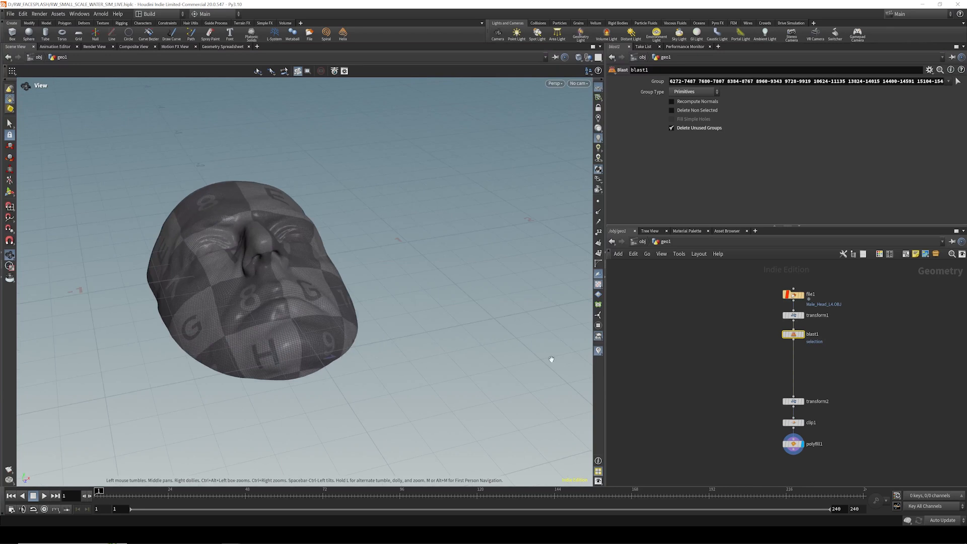
- Add a Null node below polyfill1, connect it and rename it OUT_COLLISION
middle_drag(792, 465, 791, 411)
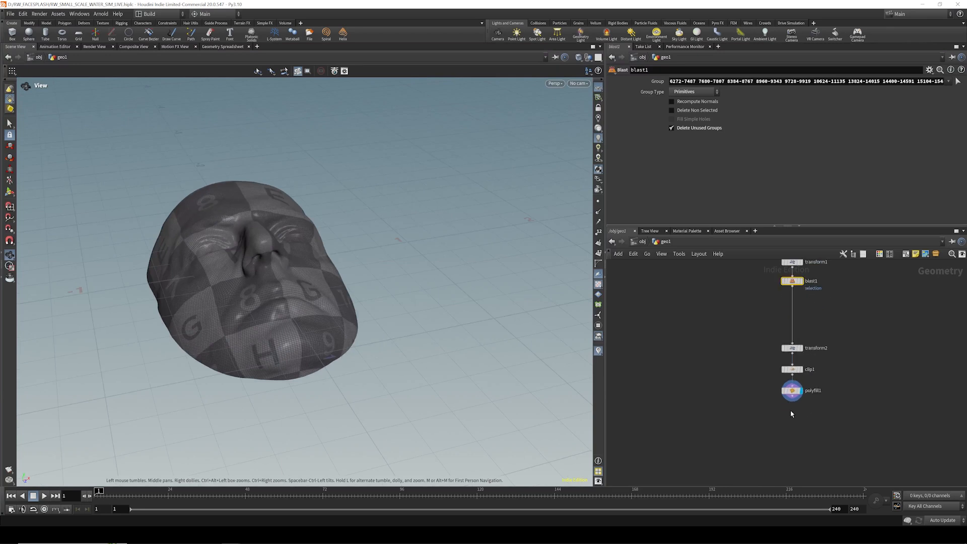
scroll(790, 411, up, 2)
key(Tab)
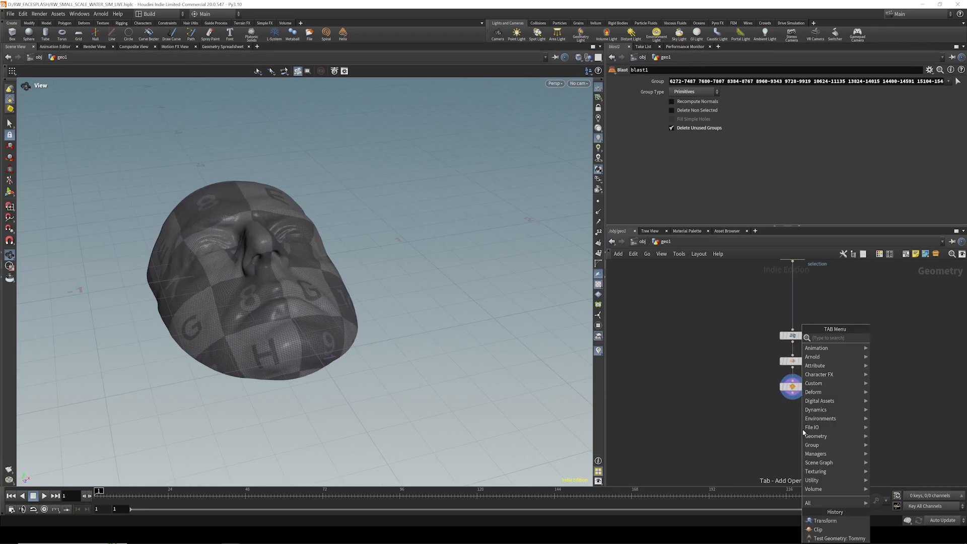
text(nul)
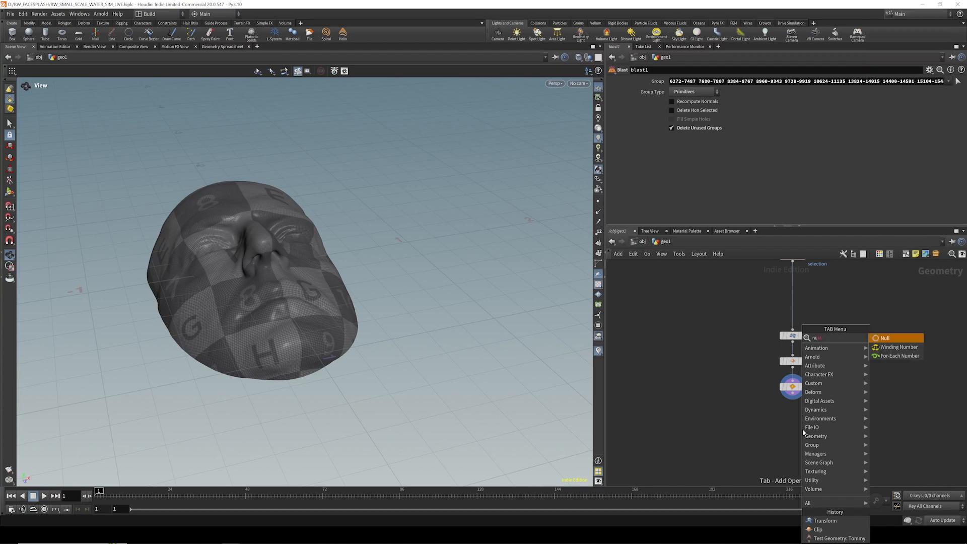
click(898, 338)
click(792, 434)
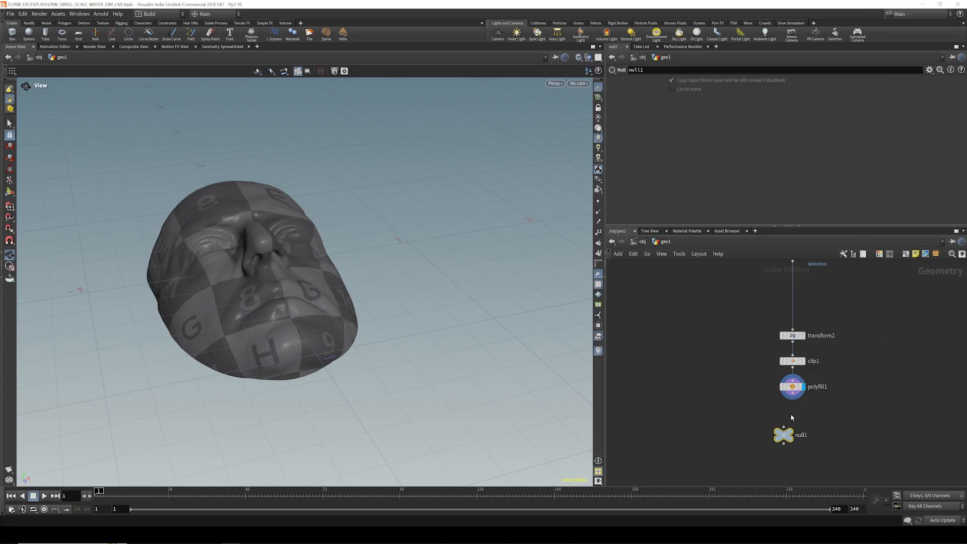
double_click(800, 434)
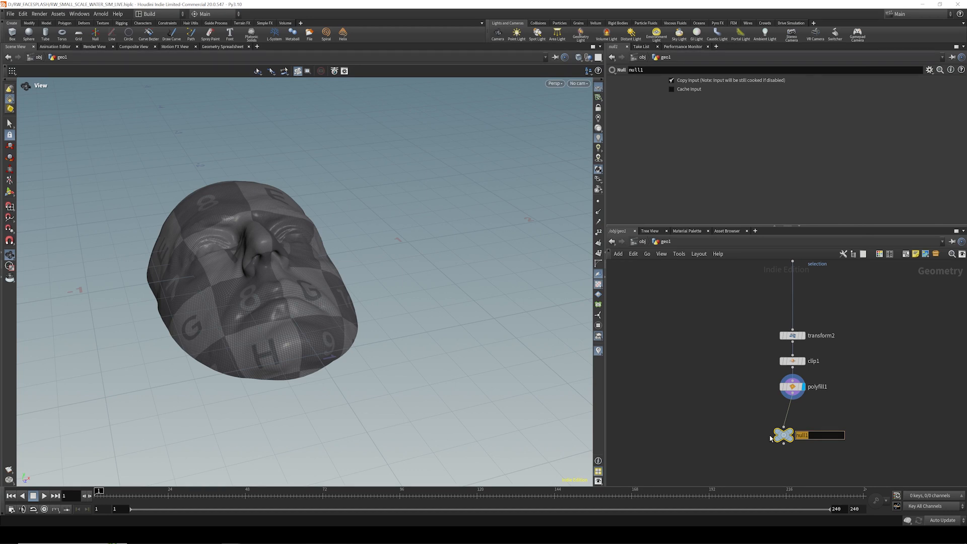
text(OUT_COLLISION)
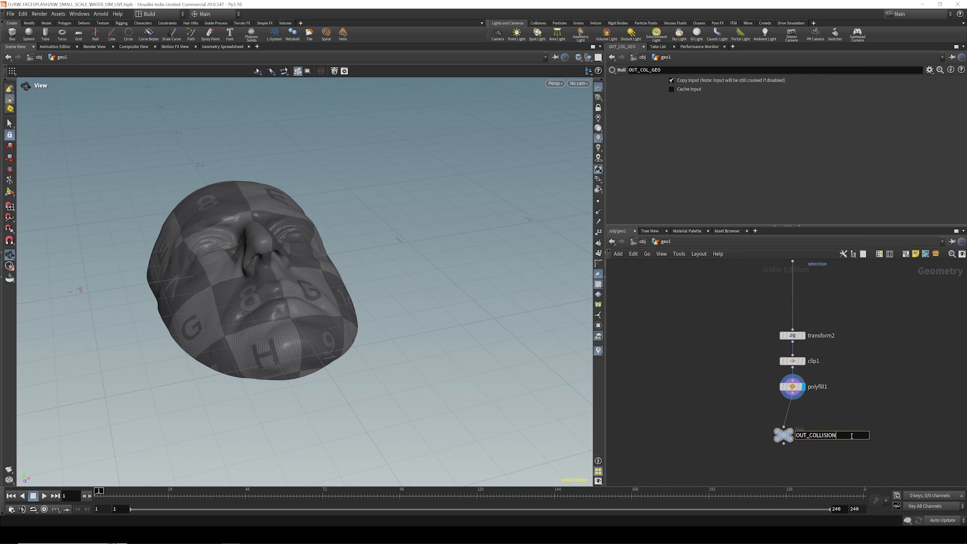
key(Return)
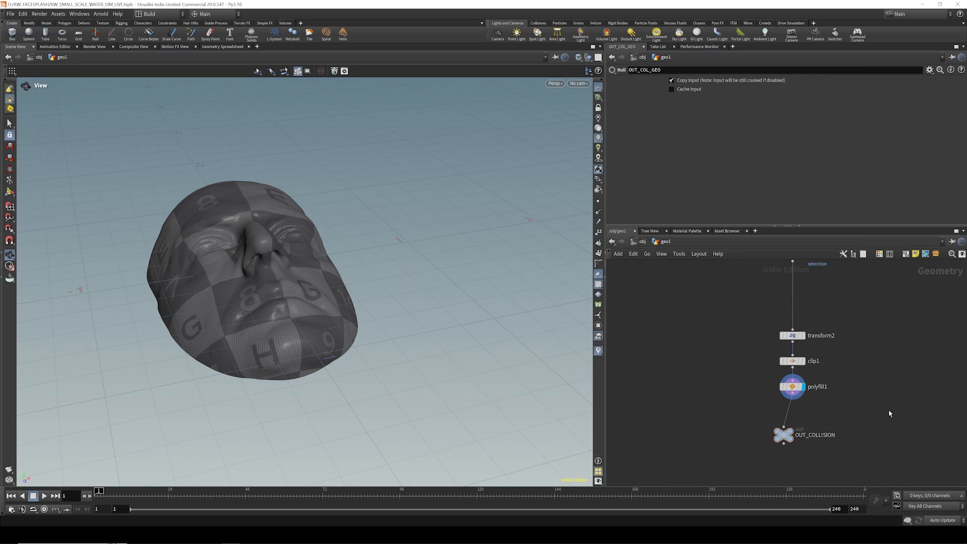
- Add a VDB from Polygons node, wire polyfill1 into it and display its result
key(Tab)
text(vd)
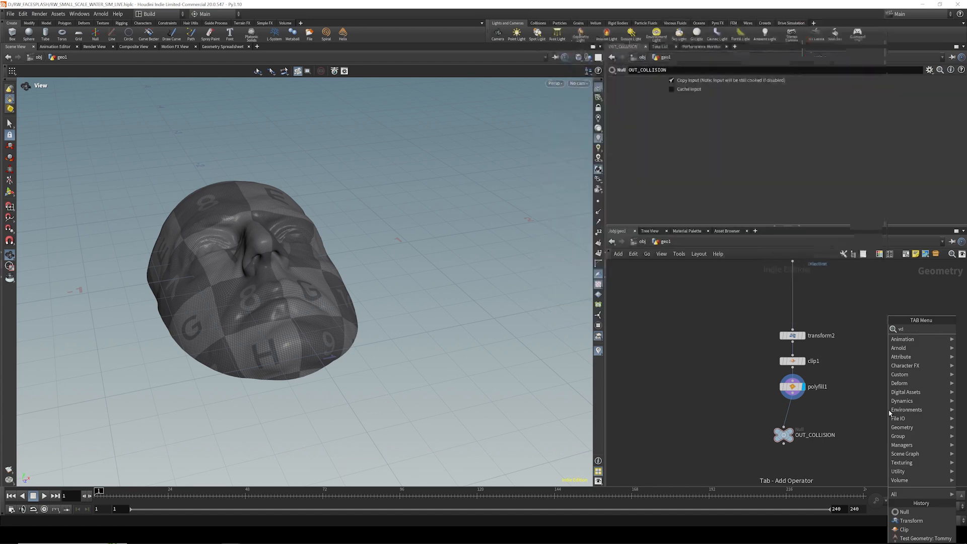
text(b from)
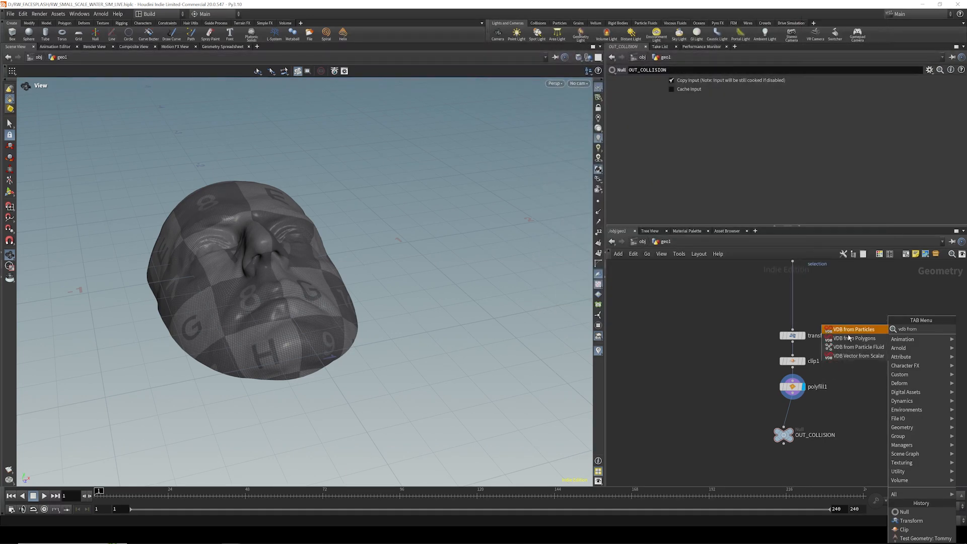
key(Down)
key(Return)
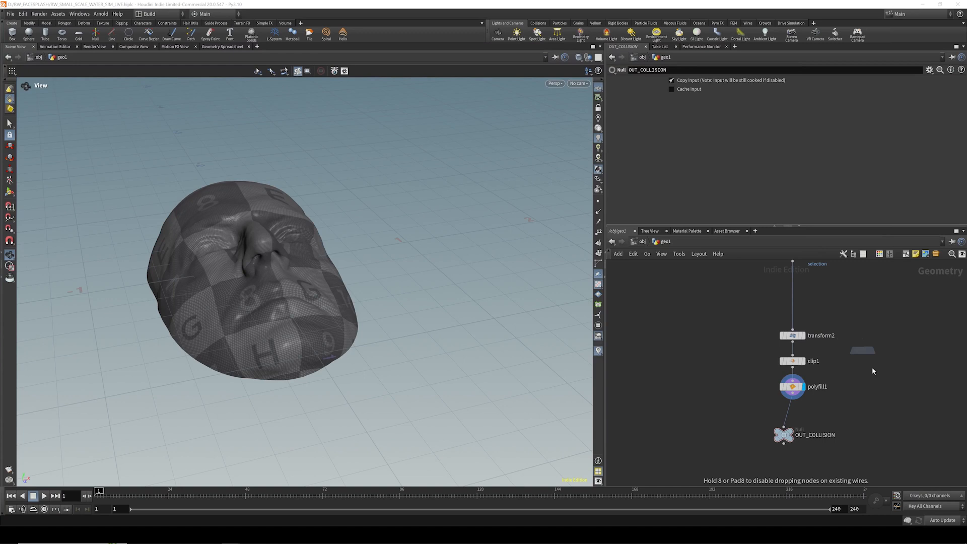
click(879, 410)
drag(876, 405, 792, 392)
click(890, 412)
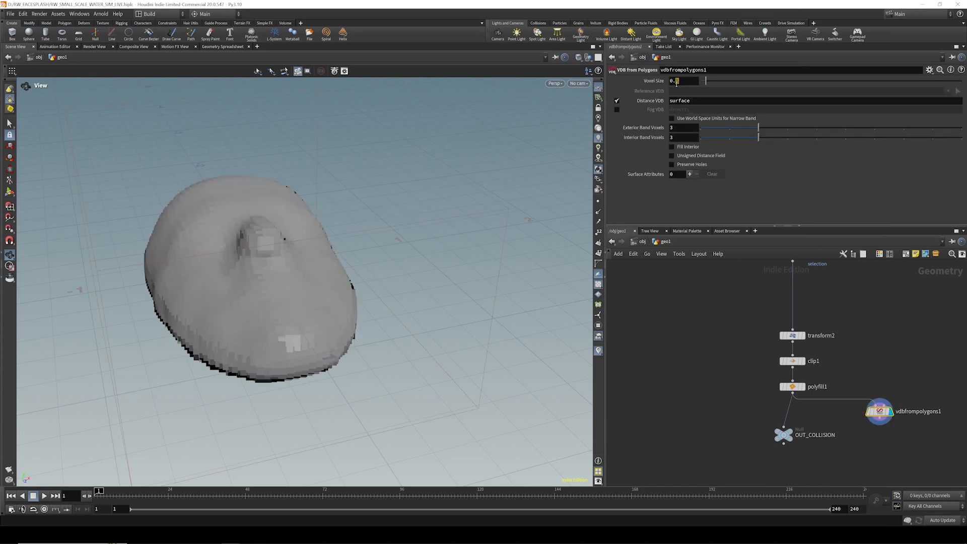
- Set the VDB from Polygons node's voxel size to 0.05
click(676, 81)
text(5)
key(Return)
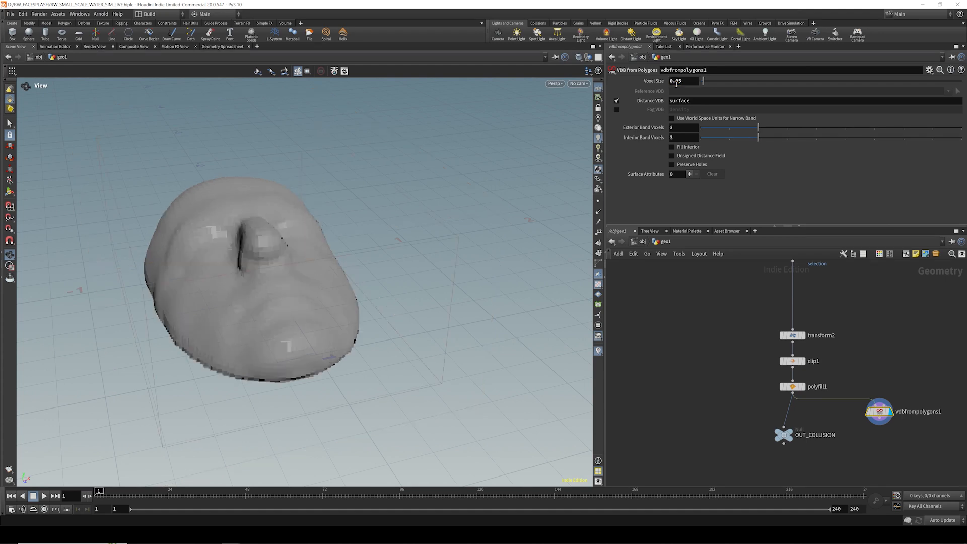
- Set the VDB from Polygons node's voxel size to 0.005
key(BackSpace)
text(05)
key(Return)
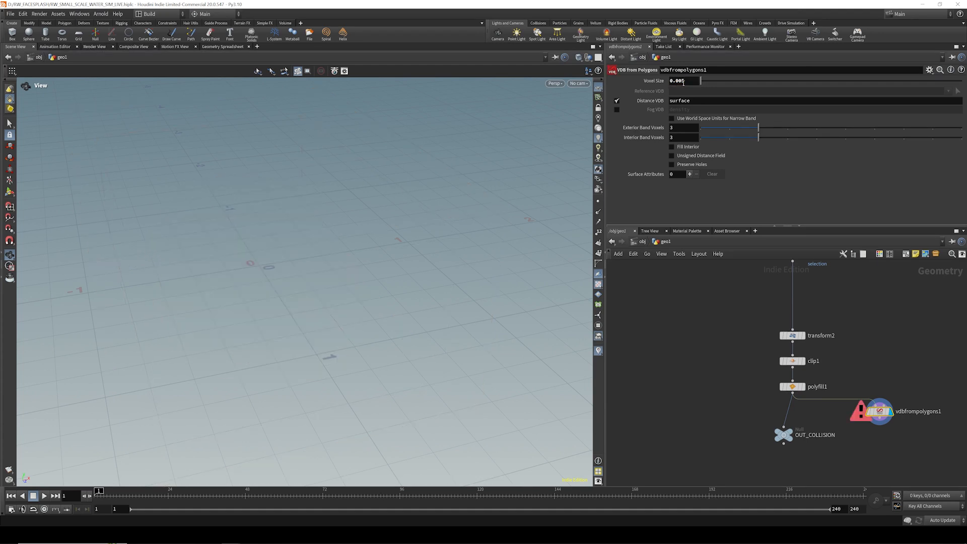
scroll(862, 357, down, 3)
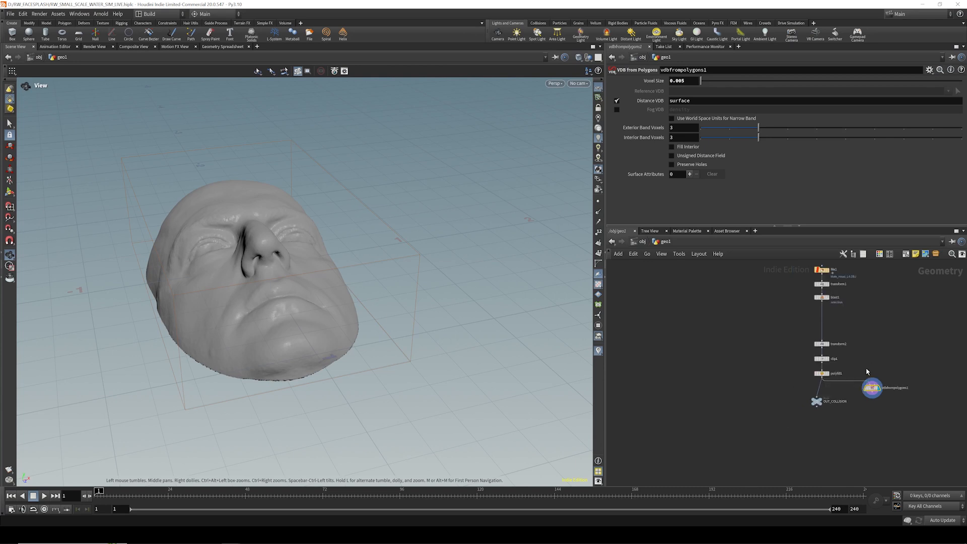
- Duplicate the OUT_COLLISION null, connect the copy below vdbfrompolygons1 and rename it OUT_COLLISIONVDB
scroll(872, 403, up, 4)
alt+drag(757, 399, 886, 413)
drag(872, 379, 886, 402)
drag(894, 416, 876, 415)
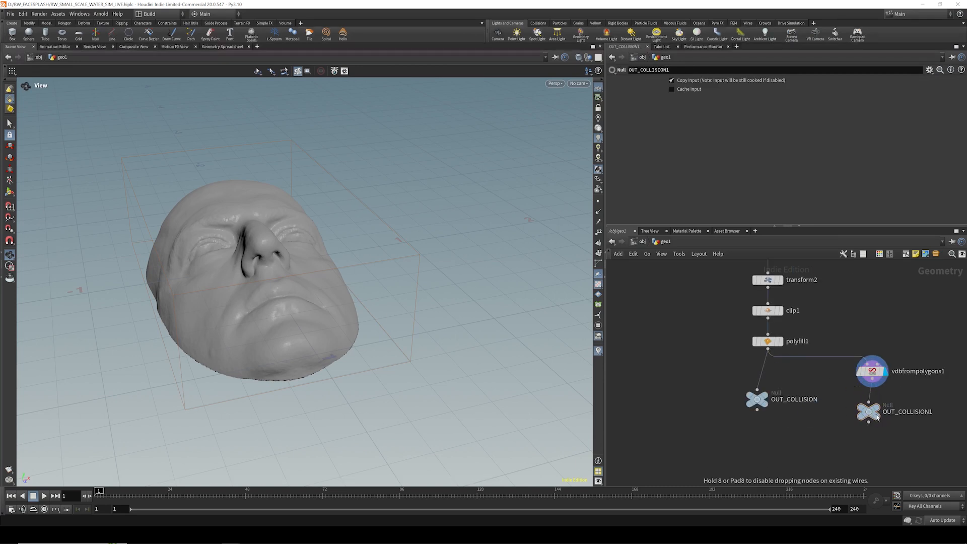
double_click(931, 411)
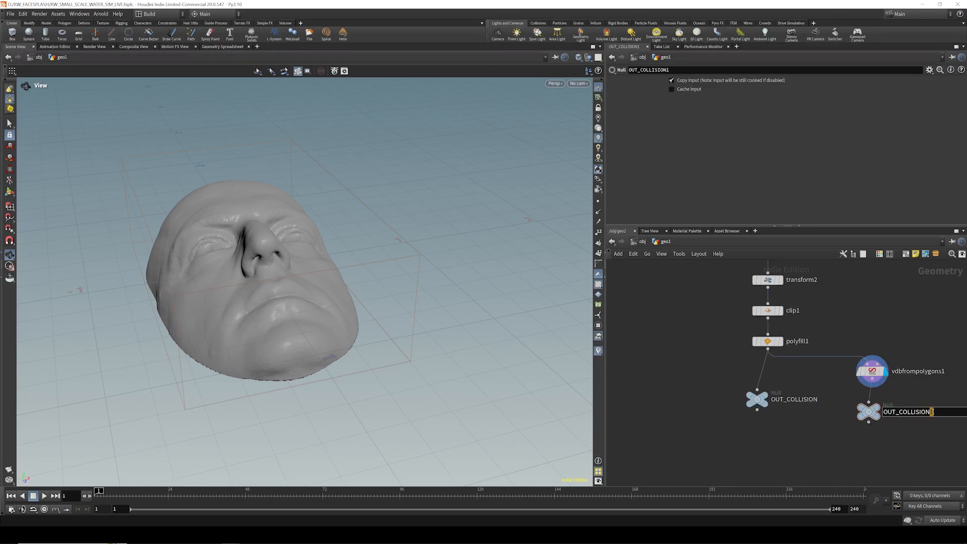
text(VDB)
key(Return)
scroll(810, 375, down, 5)
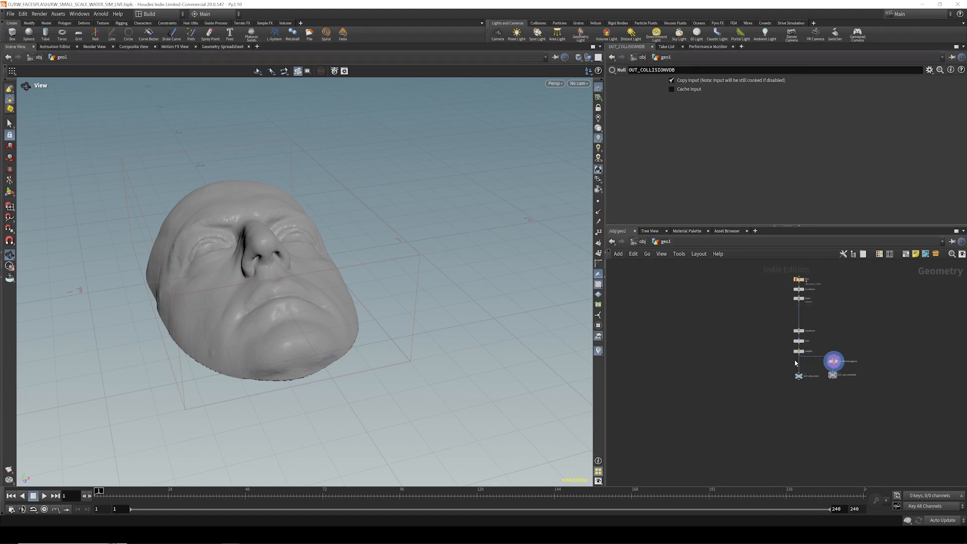
- Add a polygon Sphere node in empty space beside the head's node chain and display its result
scroll(818, 340, down, 2)
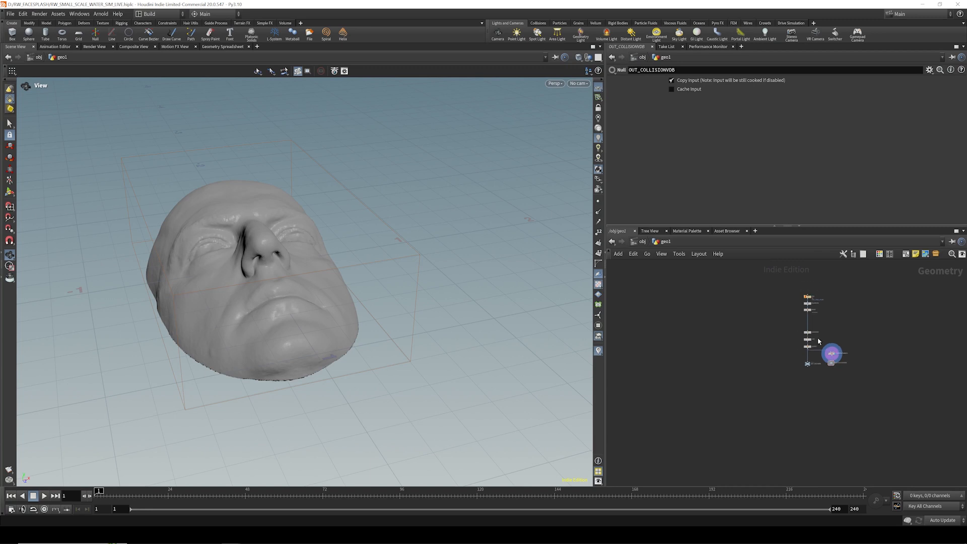
key(Tab)
text(sphe)
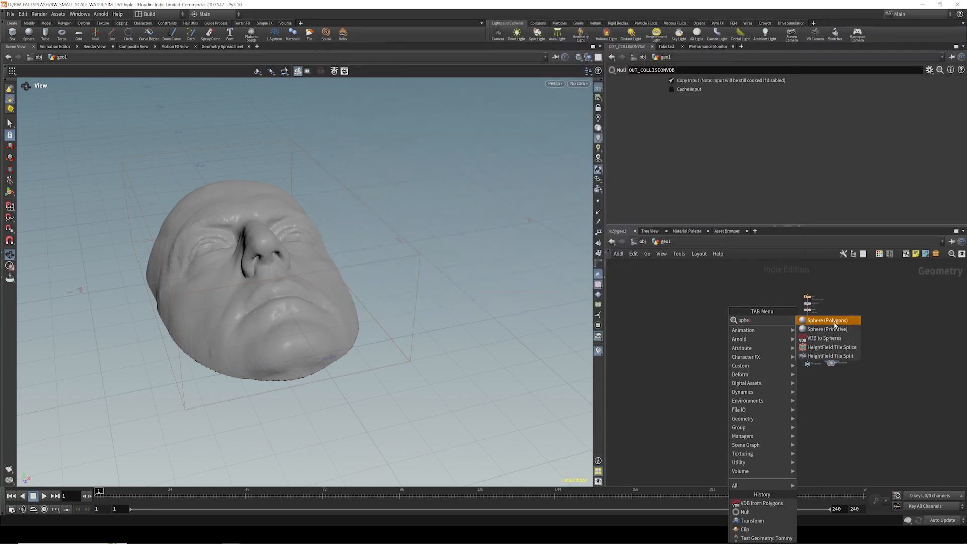
key(Return)
click(708, 335)
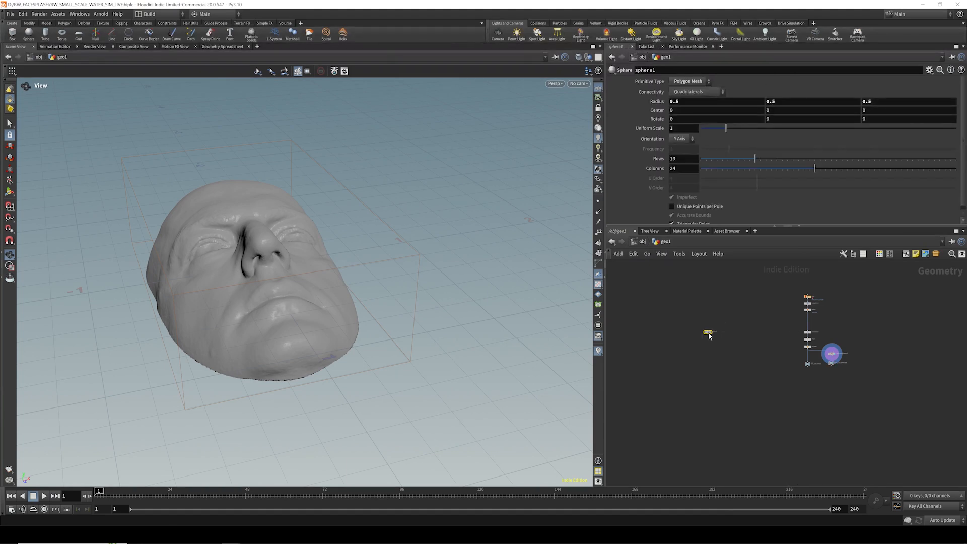
scroll(709, 336, up, 3)
scroll(707, 336, up, 2)
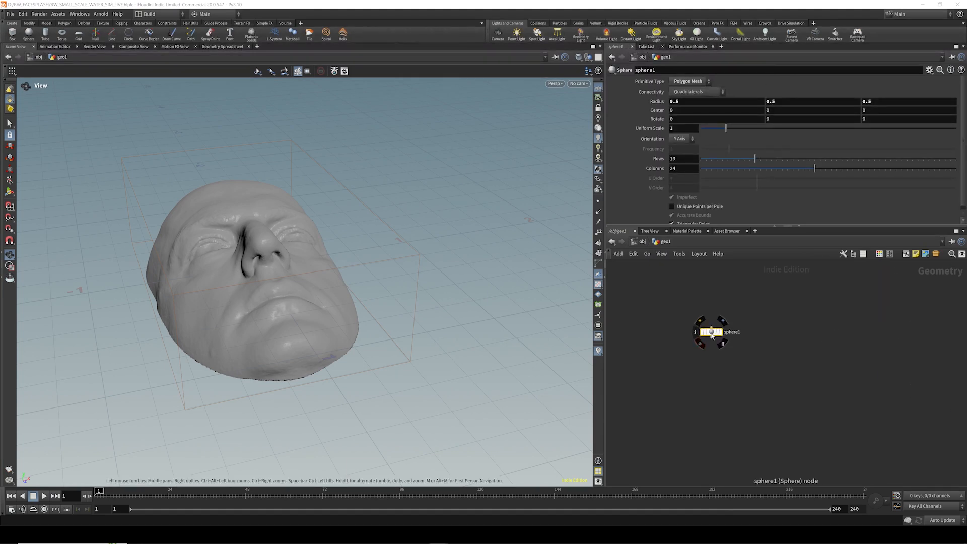
click(719, 332)
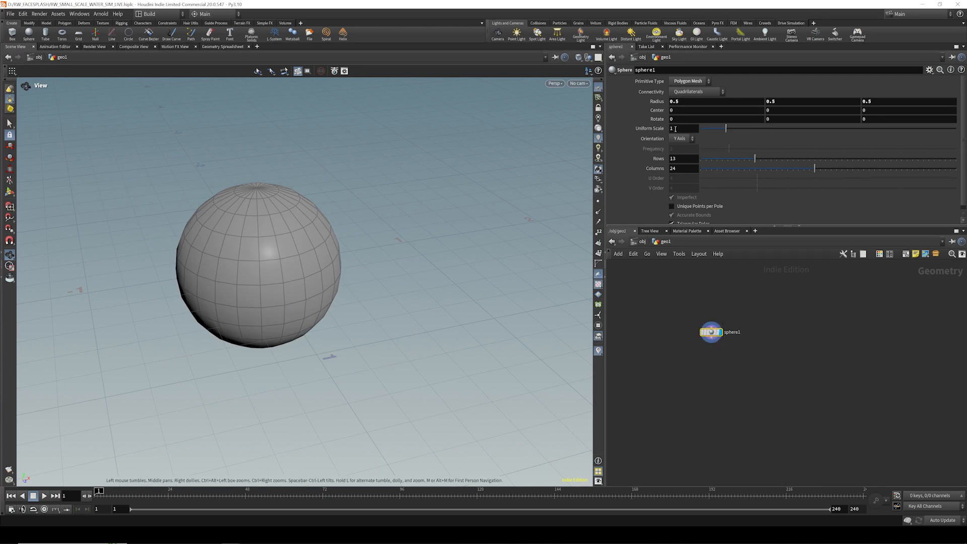
- Drive the sphere's uniform scale with the expression fit($FF,2,15,0.095,0.02)
click(675, 129)
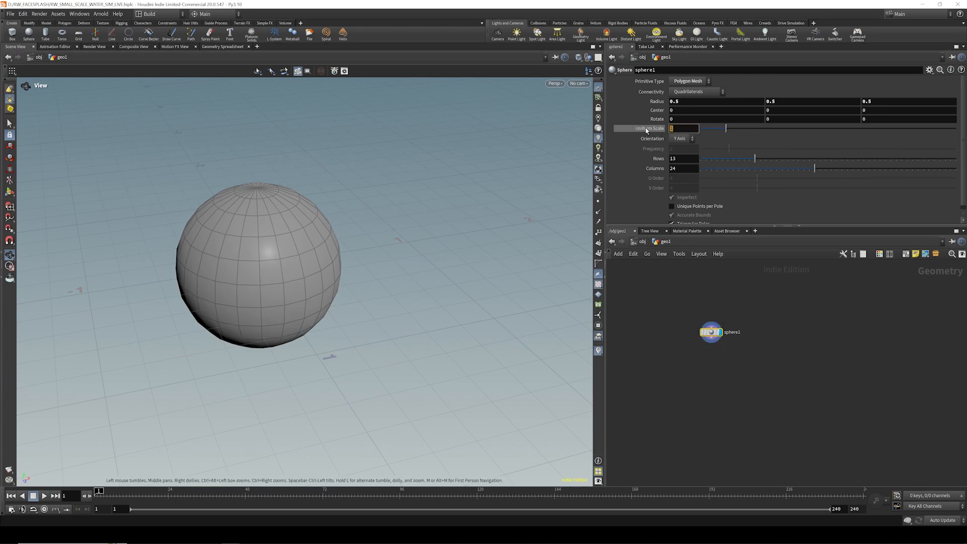
text(fit)
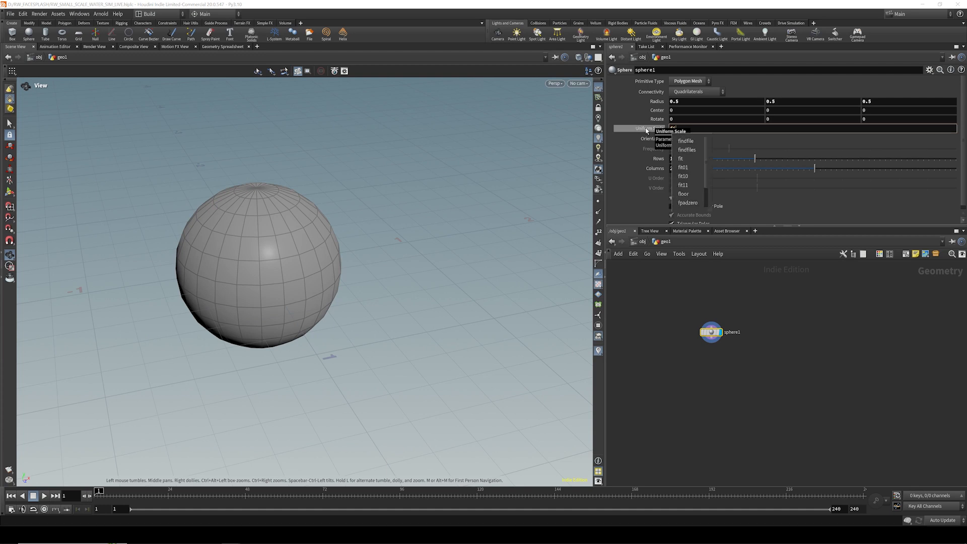
text(())
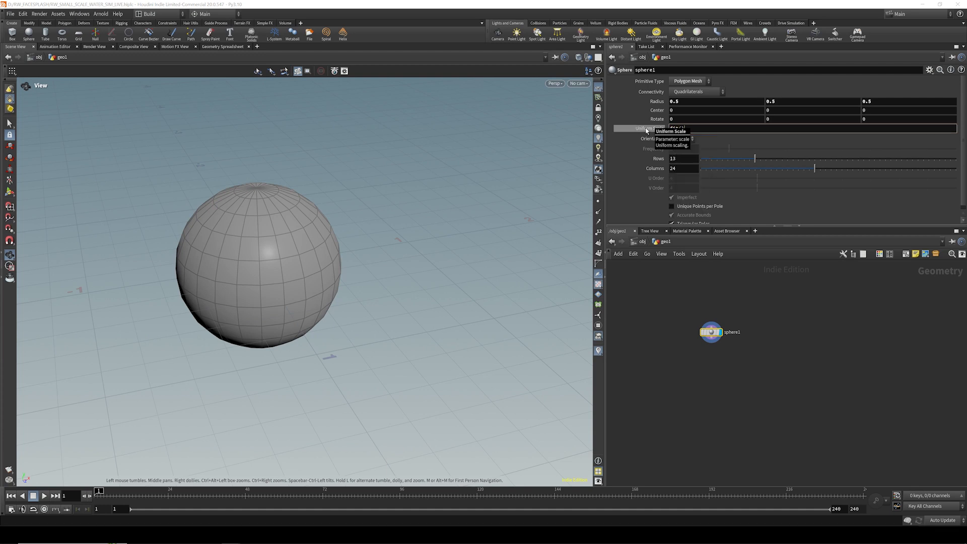
text($)
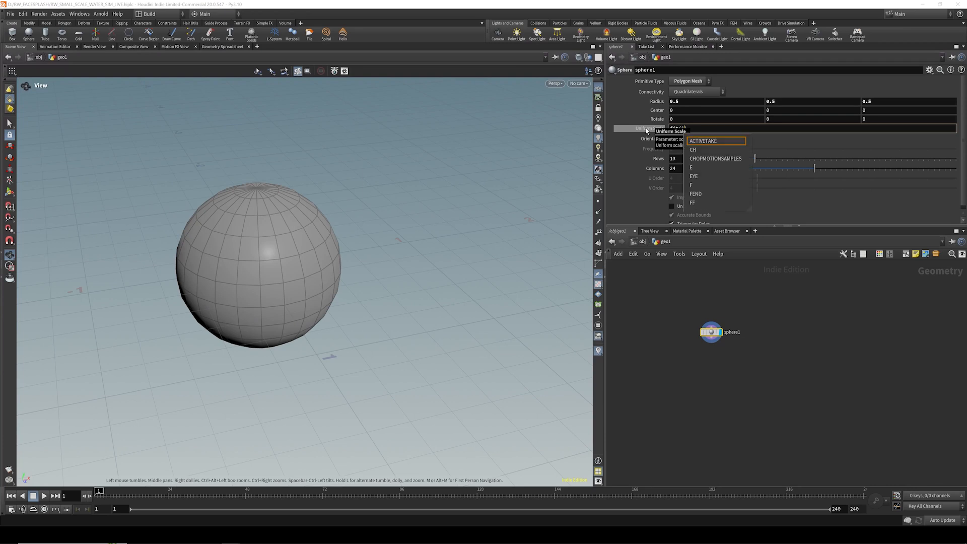
text(FF)
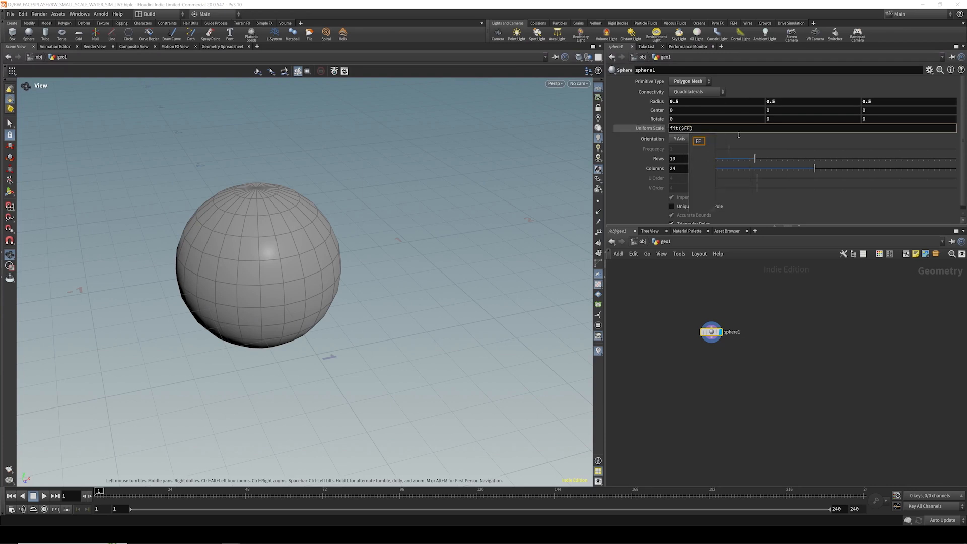
text(,2)
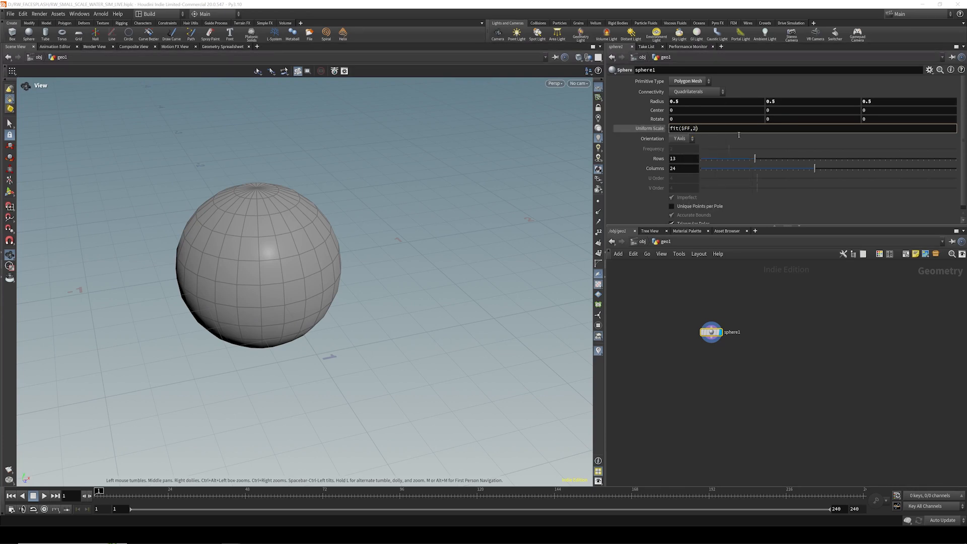
text(,15,0.095,0.02)
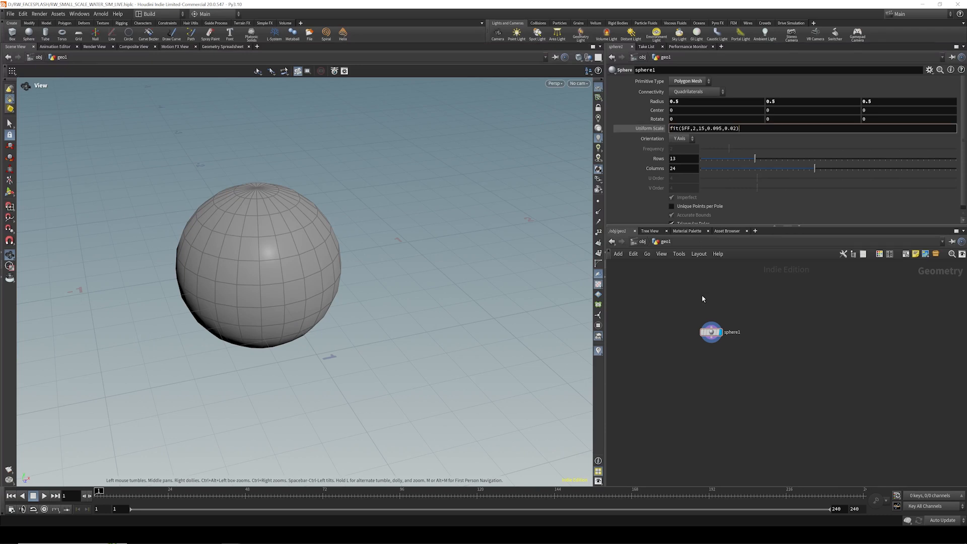
key(Return)
- Scrub the timeline from the first frames to frame 28 to check the sphere's animated scale
drag(109, 497, 82, 507)
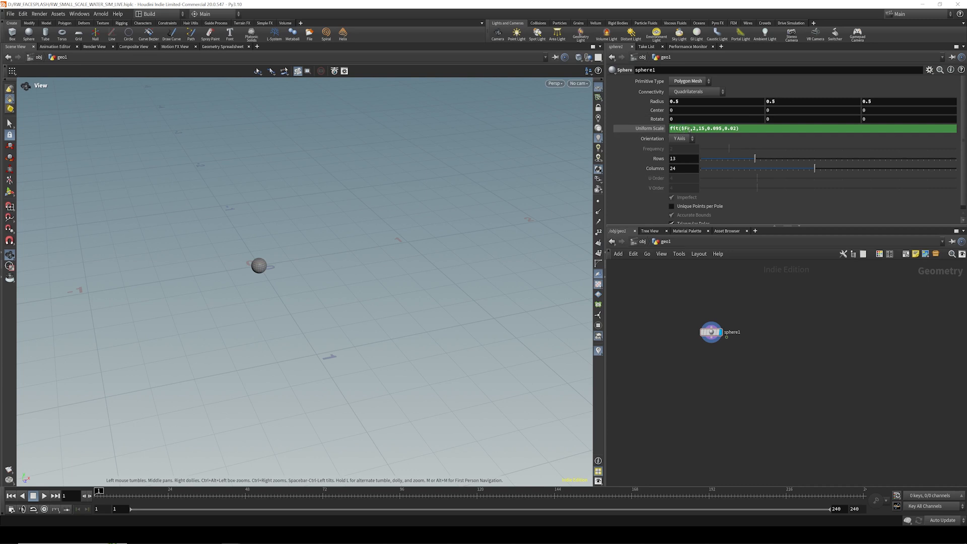
click(102, 492)
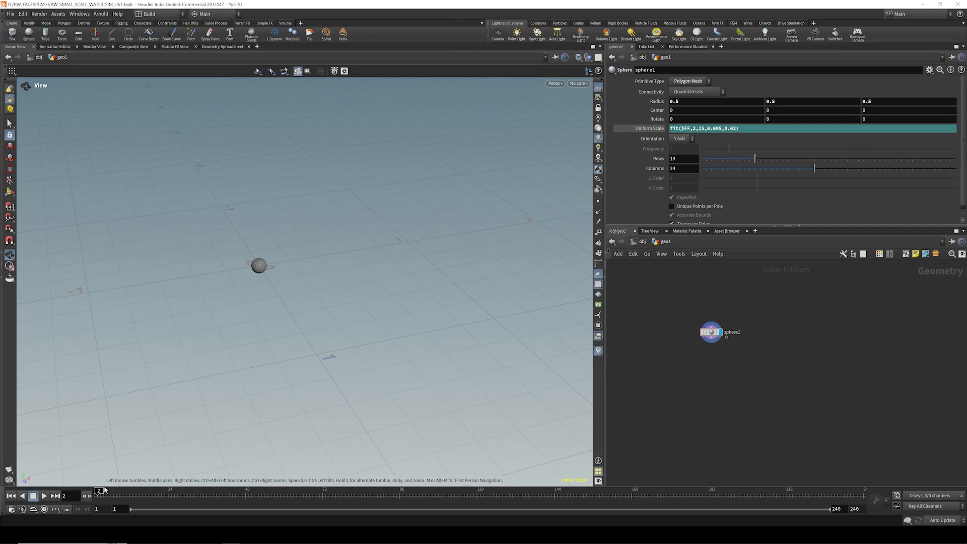
drag(99, 490, 180, 490)
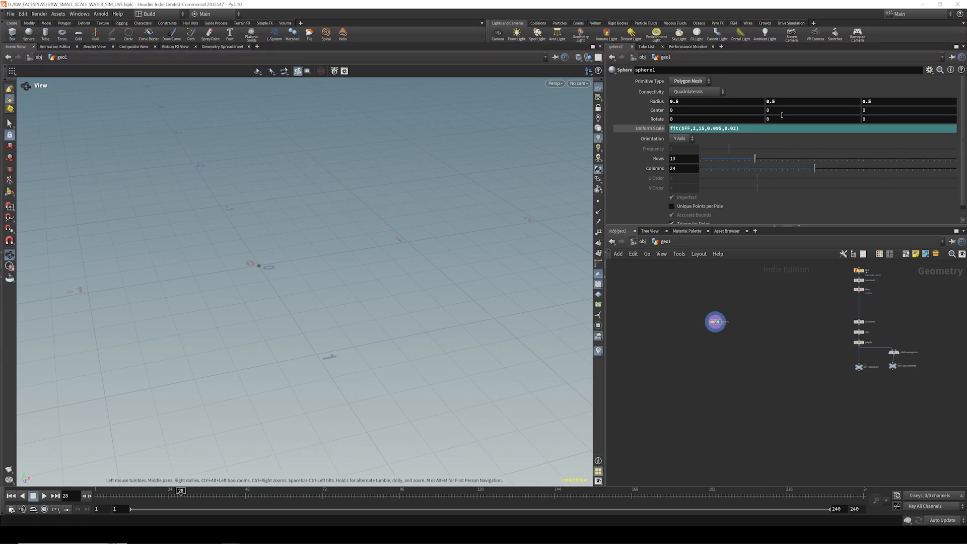
- Template polyfill1 so the head shows as a wireframe reference, and bring up the sphere's viewport handles
scroll(859, 324, up, 4)
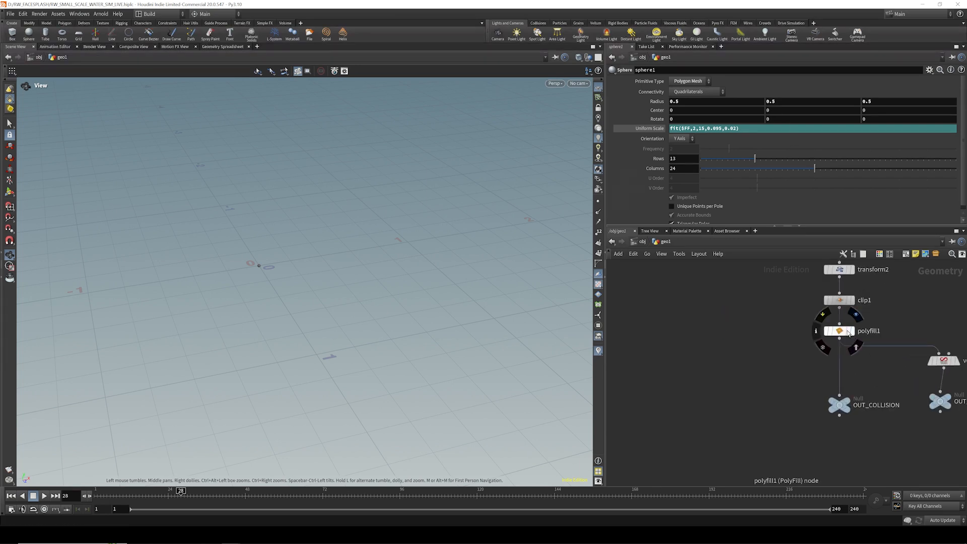
click(872, 348)
click(870, 348)
key(Return)
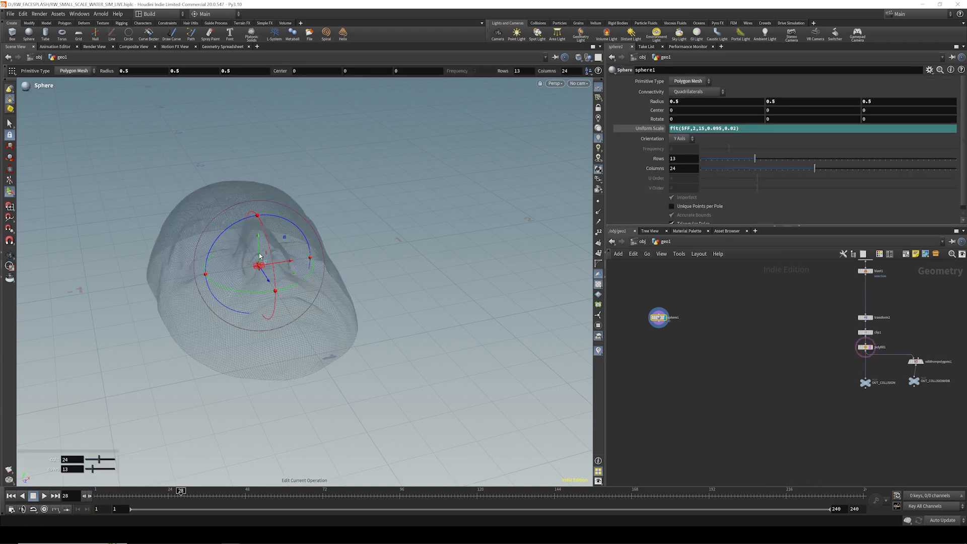
- Set the sphere's radius to 1 on all three axes
drag(782, 102, 749, 104)
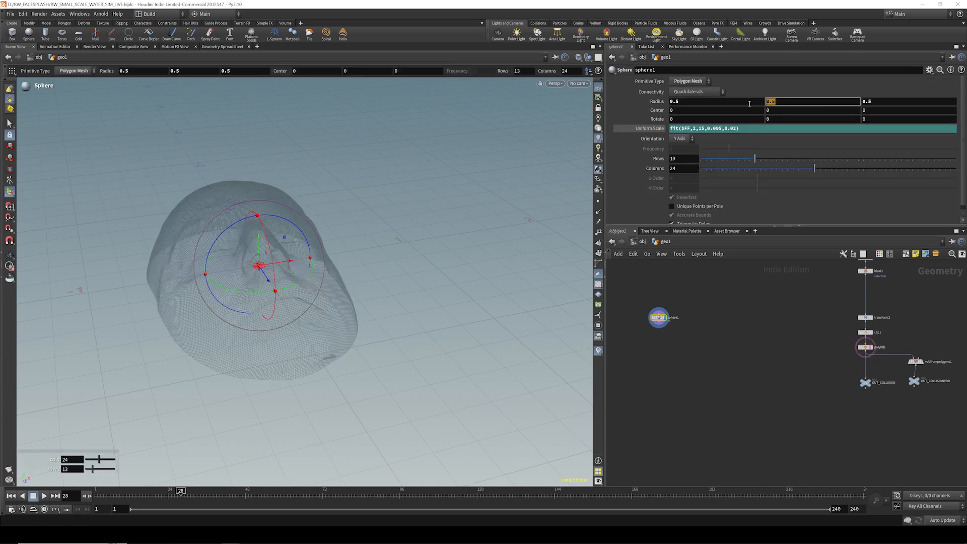
text(2)
drag(682, 102, 660, 103)
text(1)
drag(877, 102, 853, 103)
text(1)
key(Return)
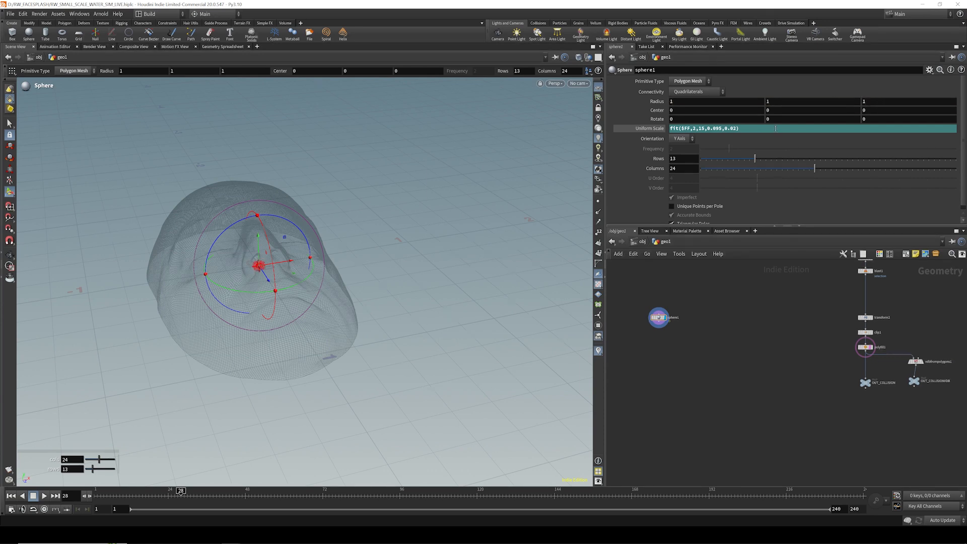
- Set the sphere's Y center to 0.45 and check its placement above the face from the side at frame 20
click(771, 111)
text(.45)
key(Return)
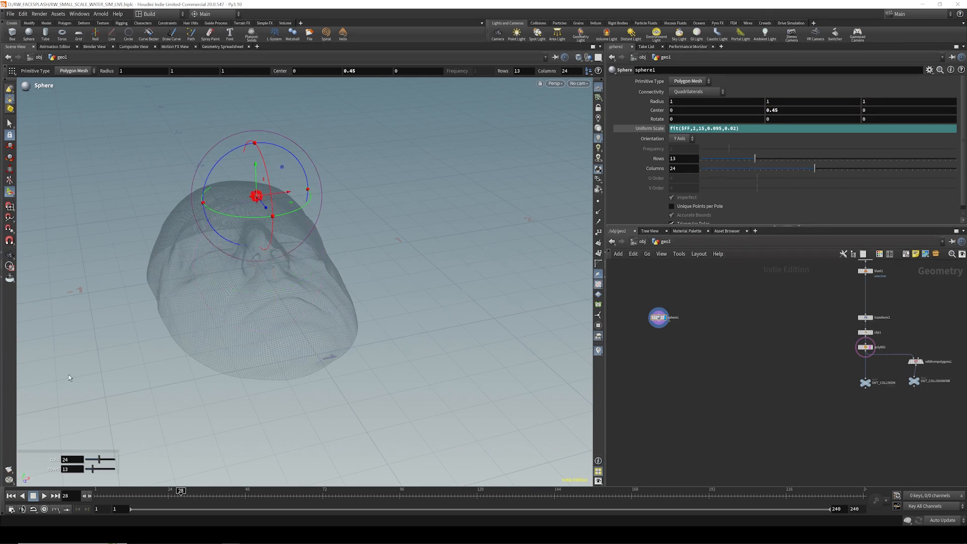
click(10, 255)
drag(217, 252, 369, 182)
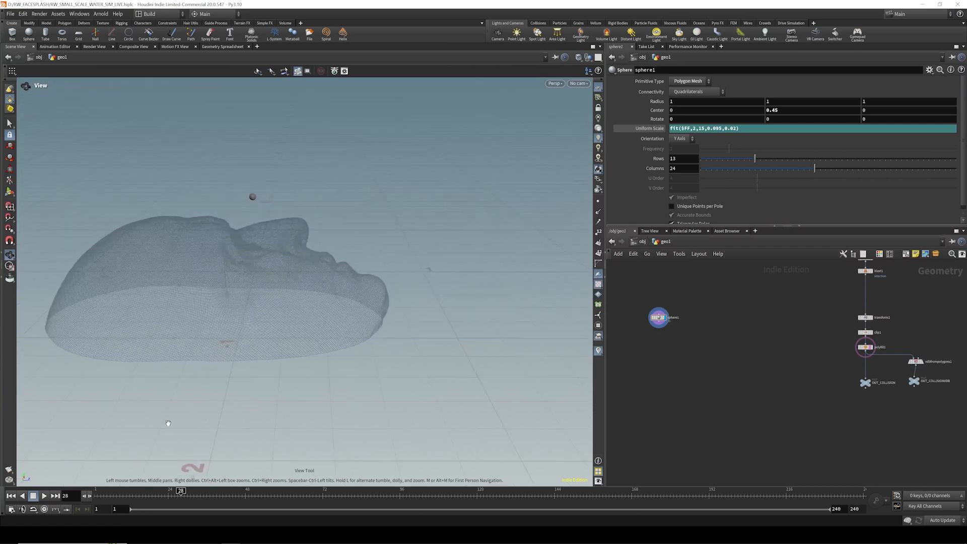
mouse_move(143, 493)
mouse_down()
mouse_move(102, 494)
mouse_move(165, 493)
mouse_move(144, 493)
mouse_move(155, 493)
mouse_up()
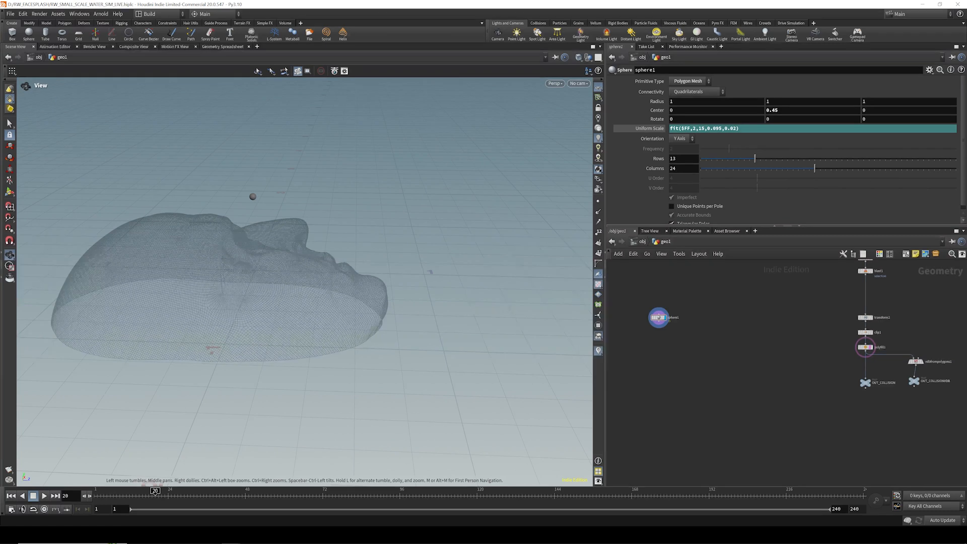
- Change the sphere's primitive type to Polygon with a frequency of 20
click(690, 81)
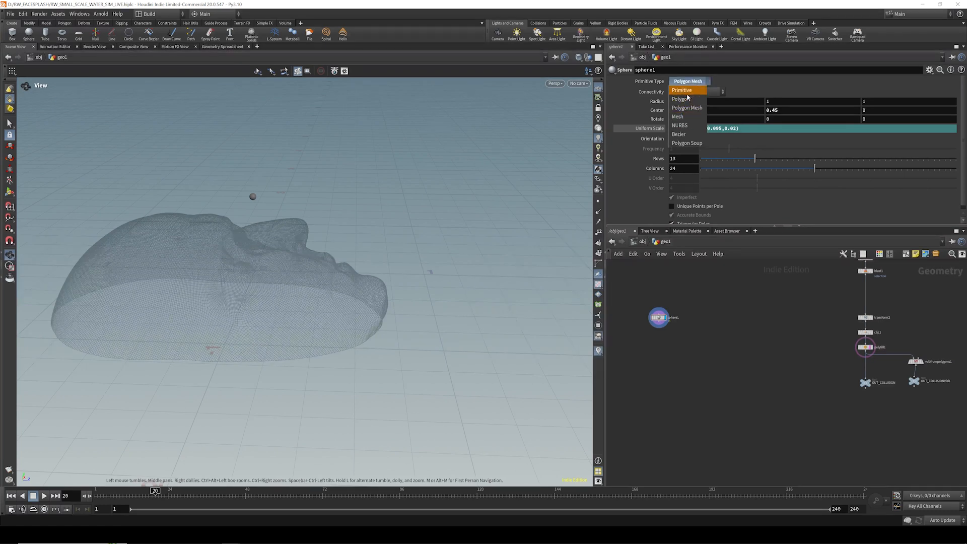
click(685, 91)
click(686, 148)
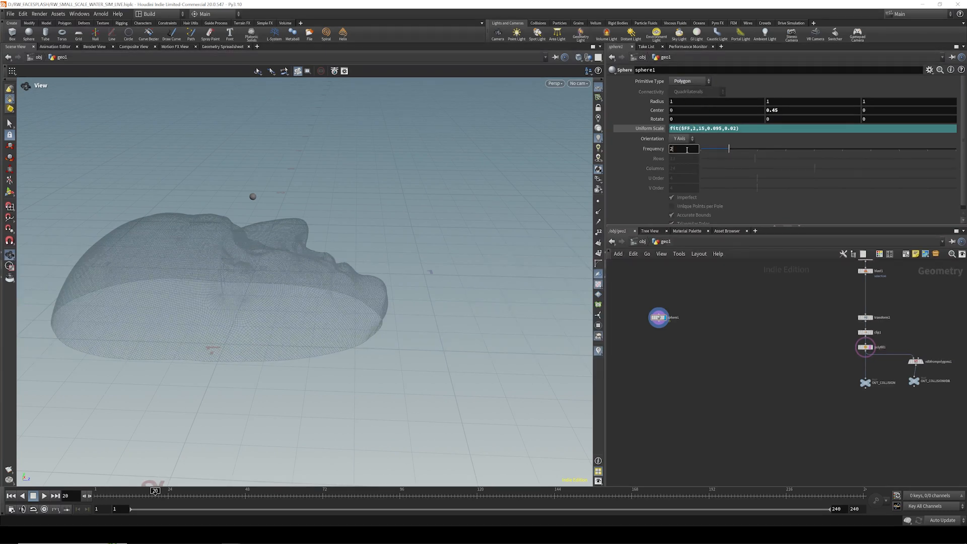
key(Return)
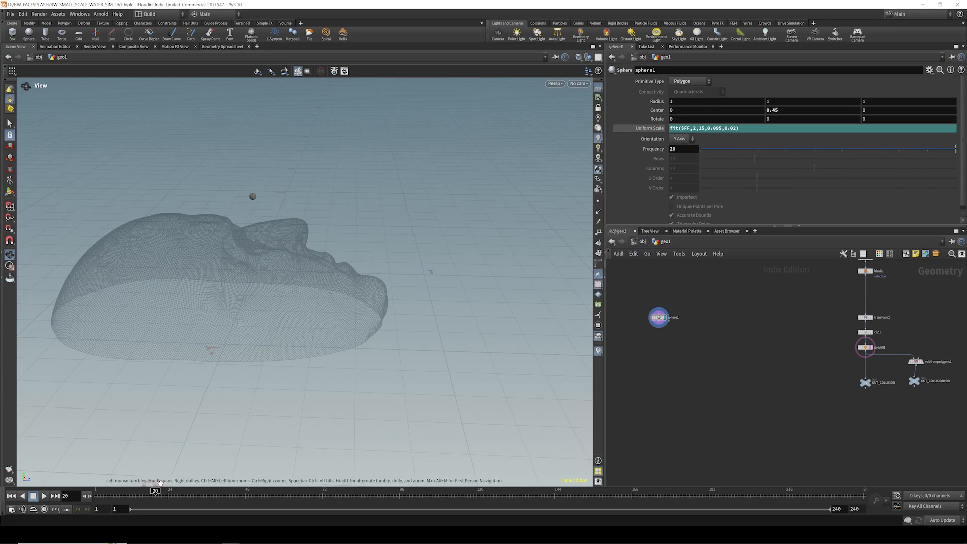
key(space+g)
- Add a FLIP DOP Source node, wire sphere1 into it and align it beneath the sphere
key(Tab)
text(f)
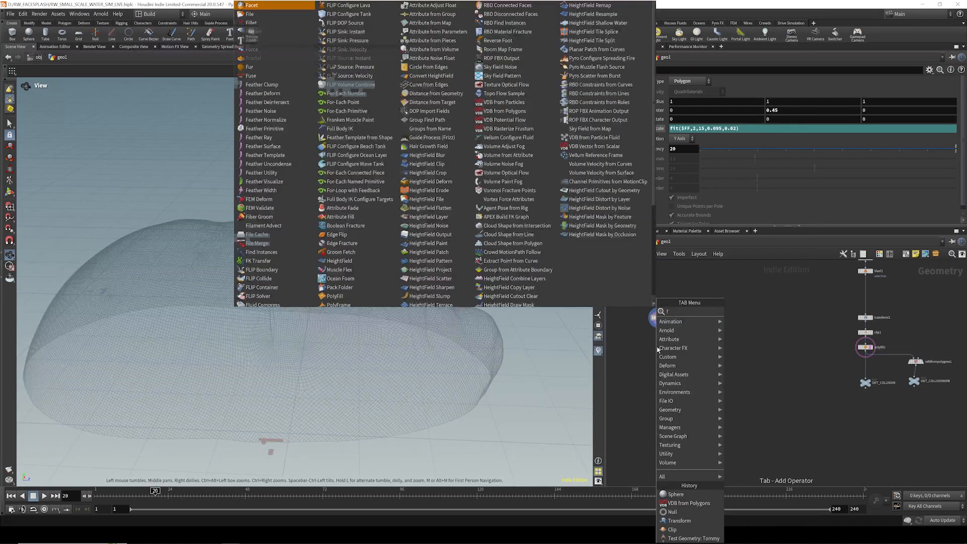
text(lip)
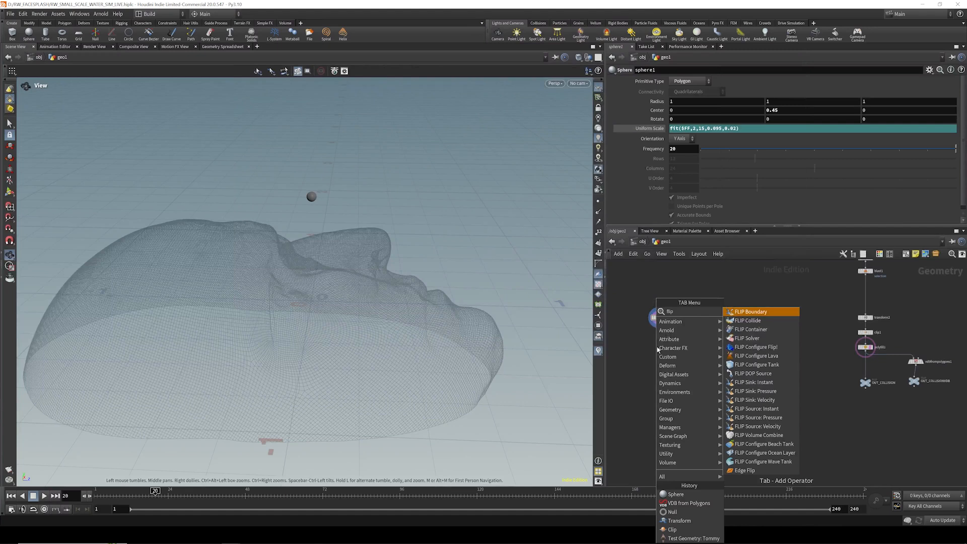
text( sour)
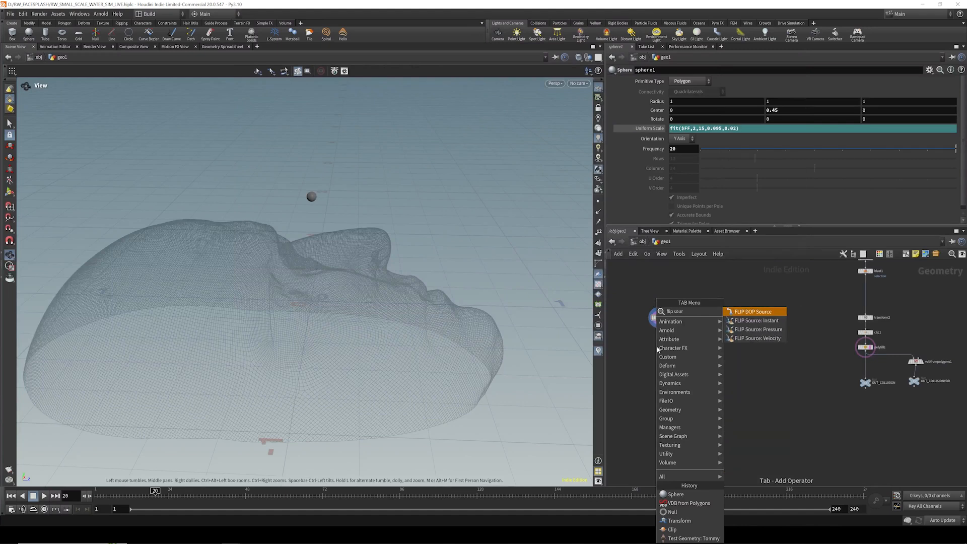
key(Return)
click(660, 345)
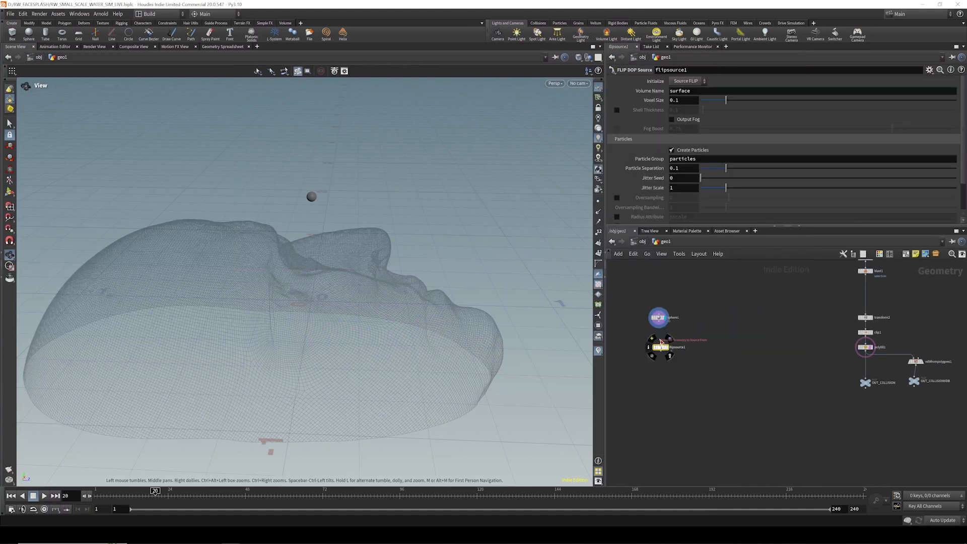
scroll(661, 340, up, 4)
drag(661, 348, 657, 311)
drag(661, 355, 659, 351)
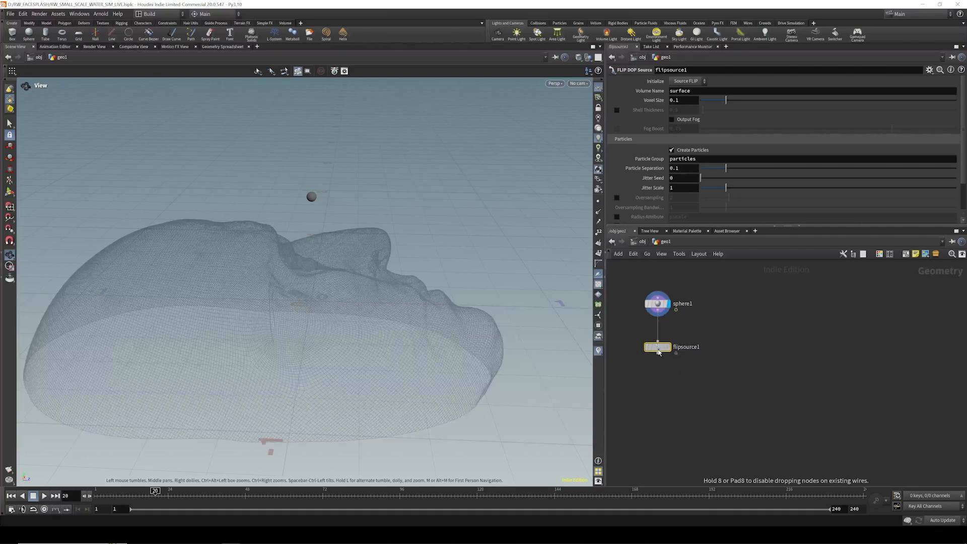
- Set the voxel size of the FLIP source to 0.01
click(674, 100)
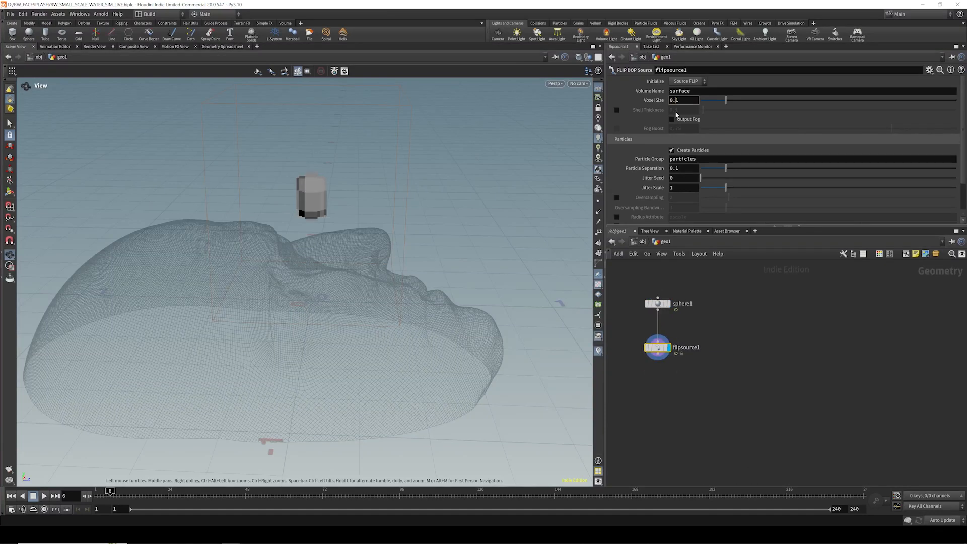
text(0)
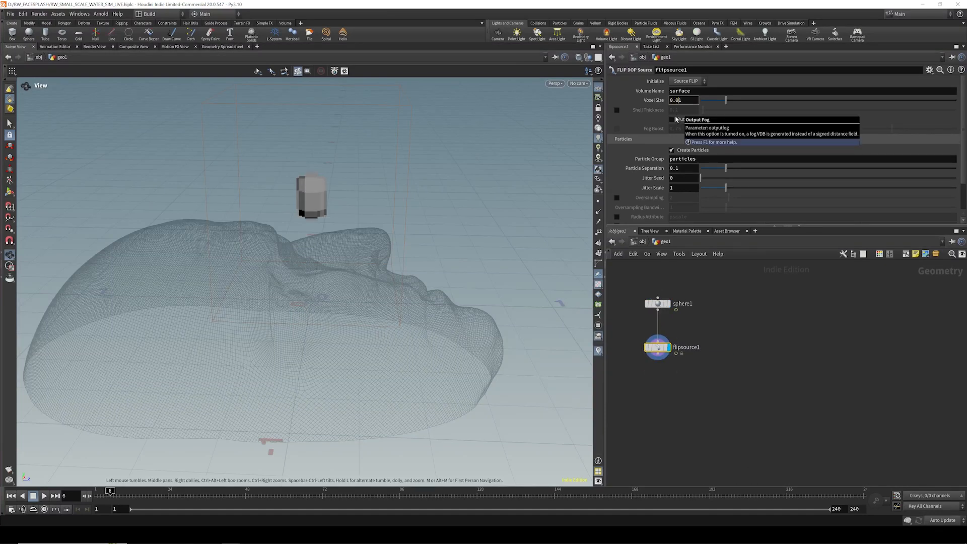
key(Return)
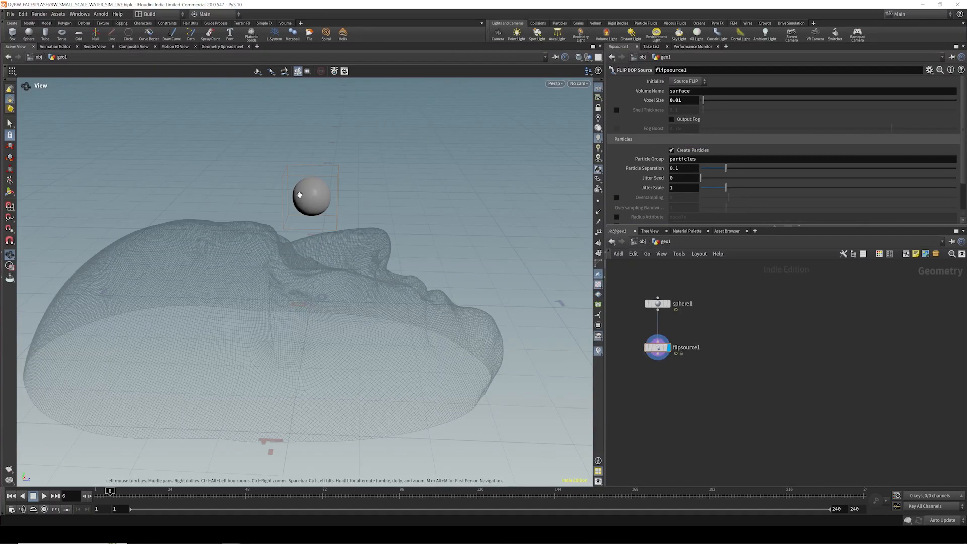
- Add a Primitive Properties node below flipsource1, wired to its output
key(Tab)
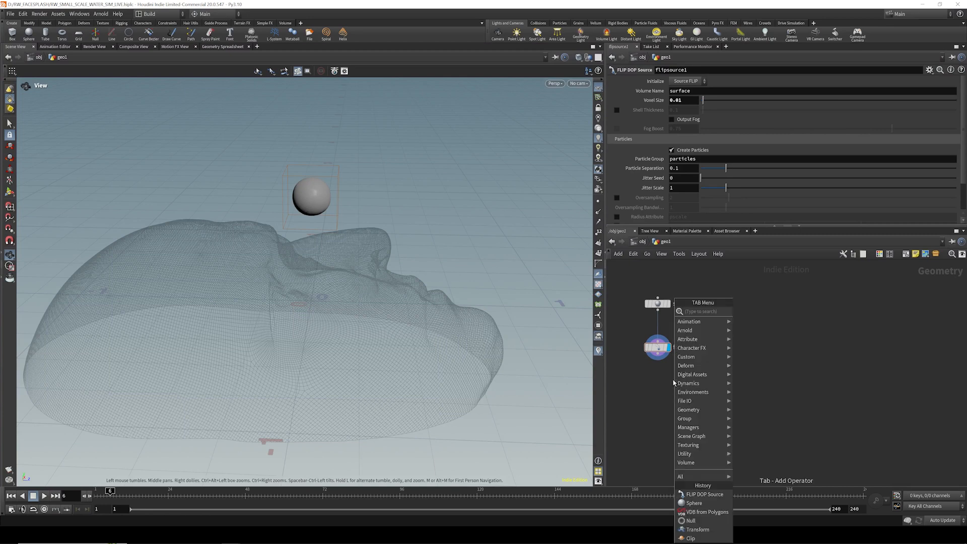
text(prim)
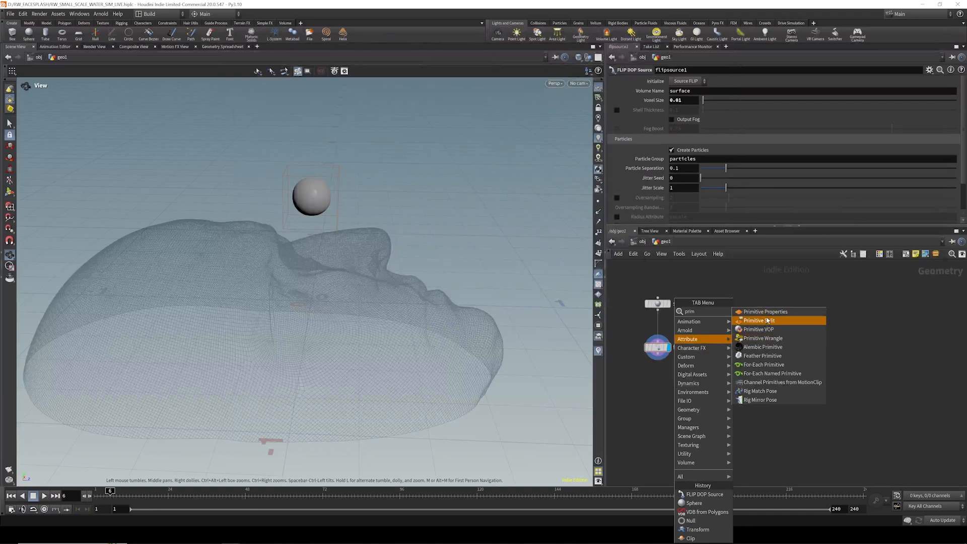
key(Return)
click(659, 387)
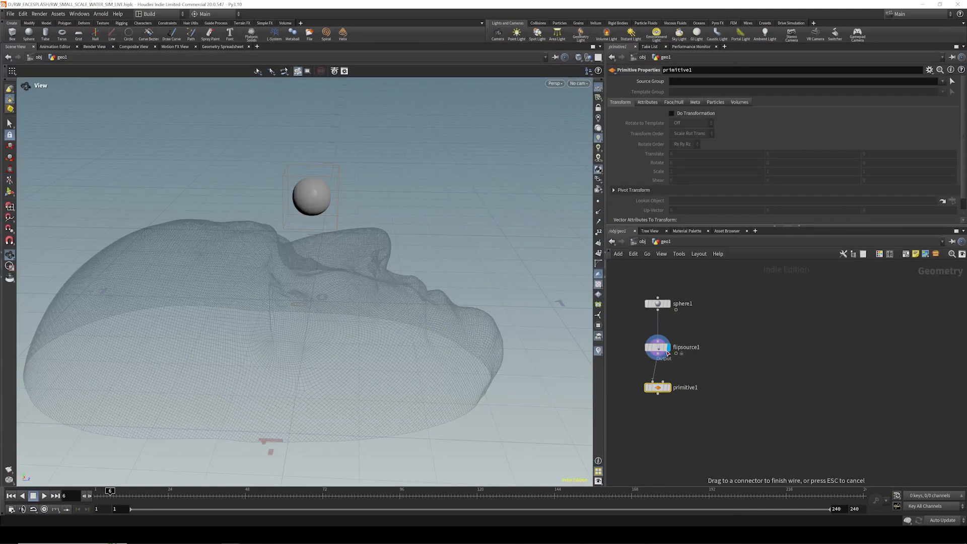
- Enable Adjust Visualization for volumes on the primitive1 node, display its output and set the display mode to Invisible
click(738, 102)
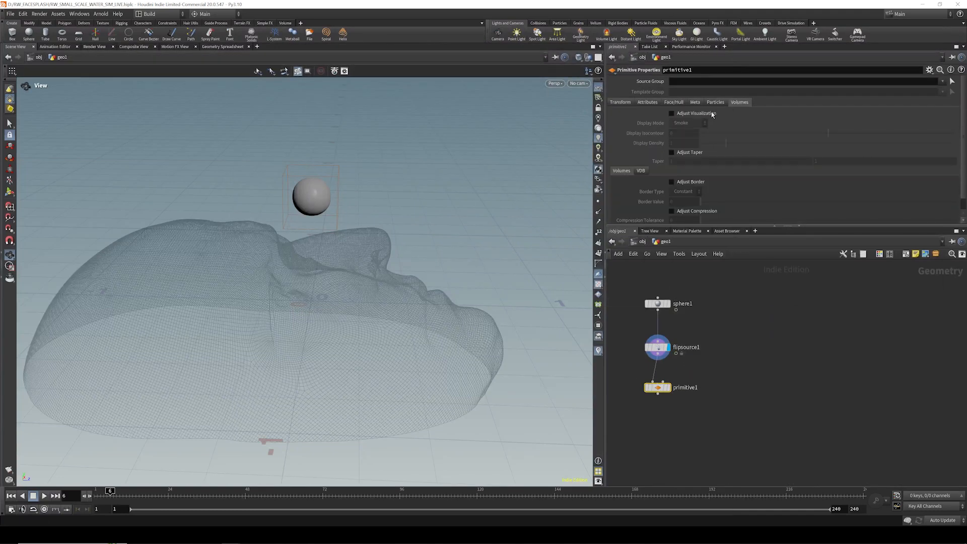
click(671, 113)
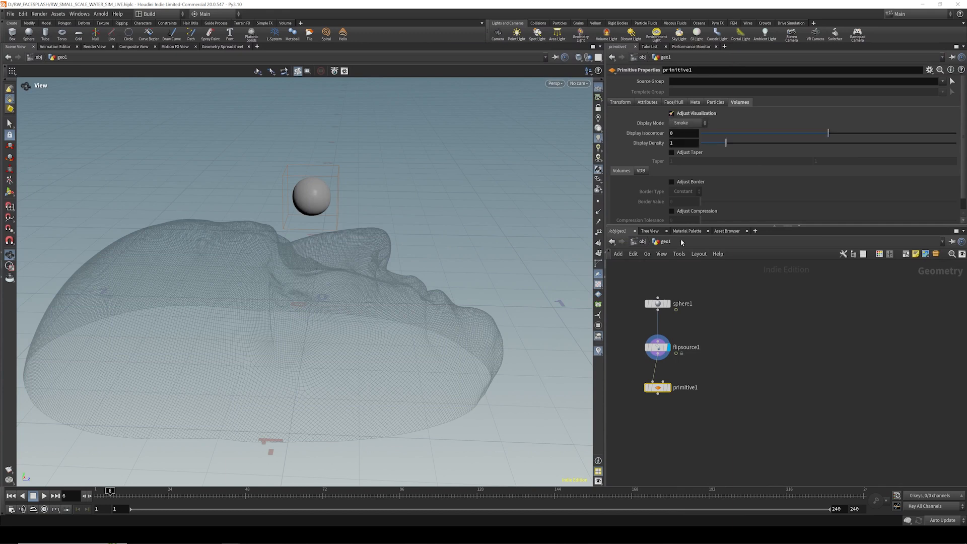
click(686, 123)
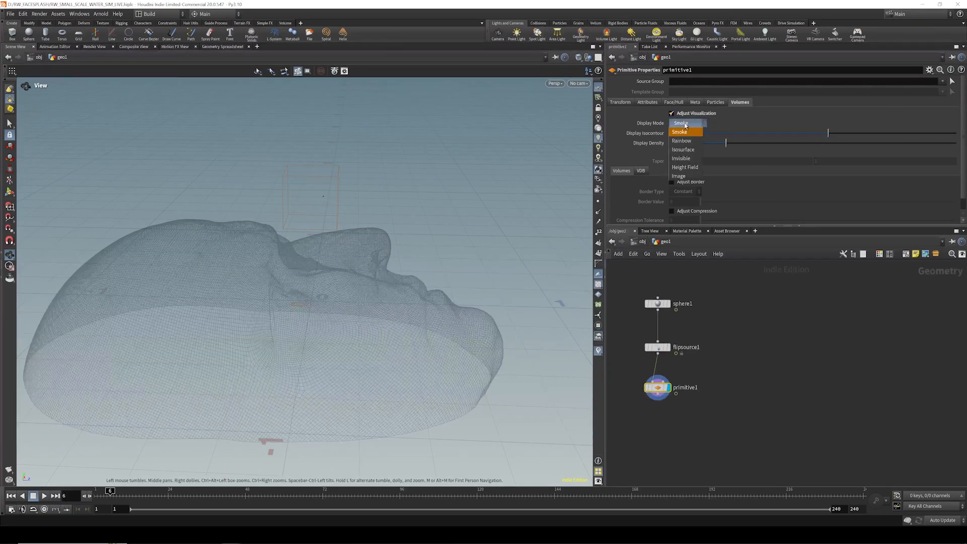
click(683, 158)
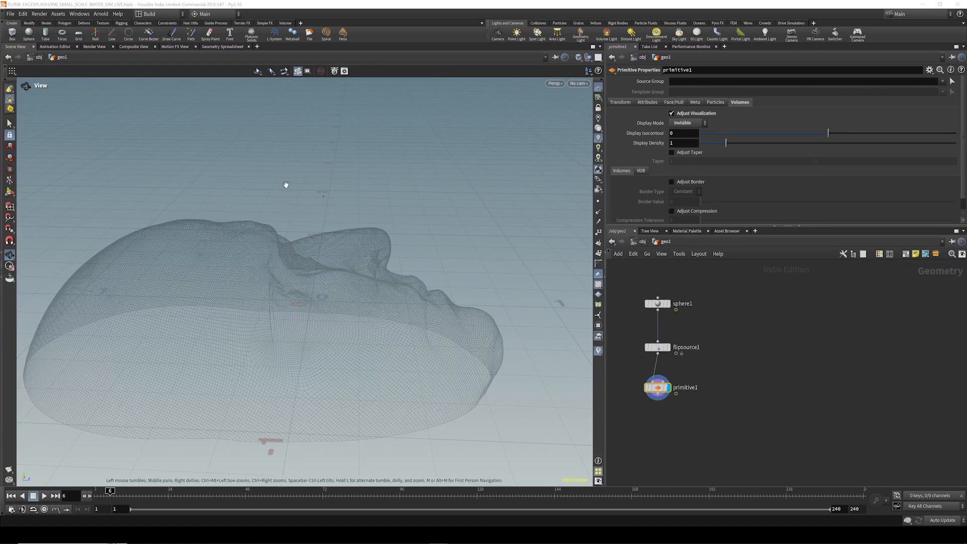
- Re-initialize flipsource1 by switching the preset to Sink and back to Source FLIP, and try toggling Shell Thickness
click(657, 347)
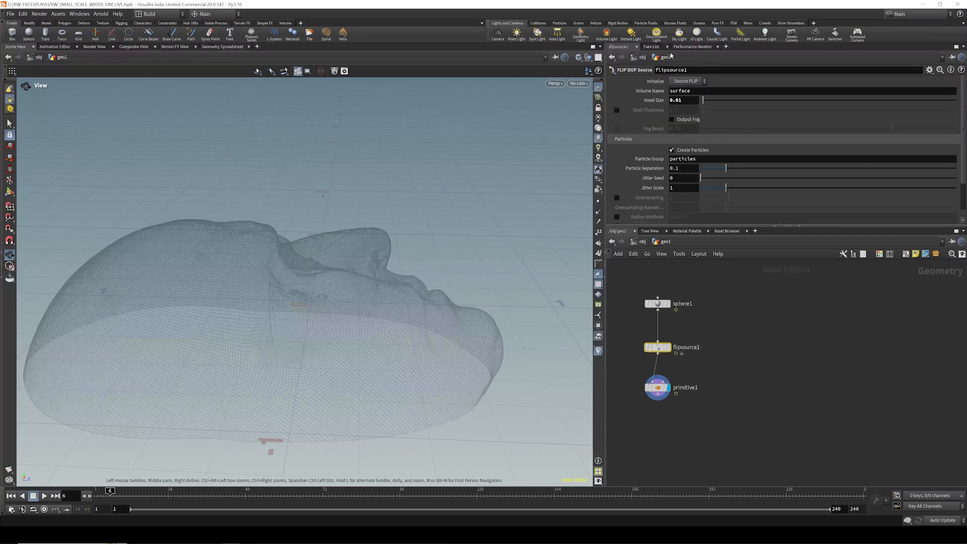
click(685, 82)
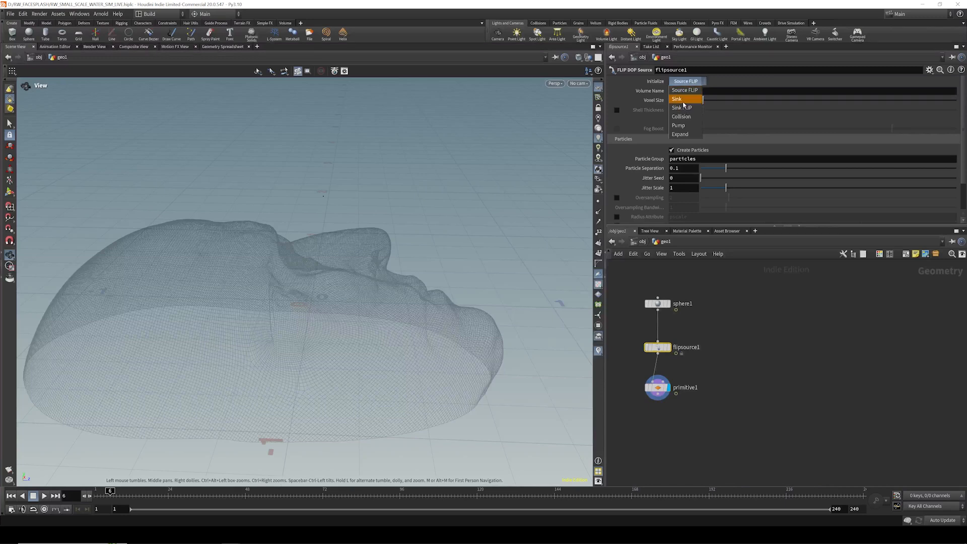
click(684, 102)
click(685, 81)
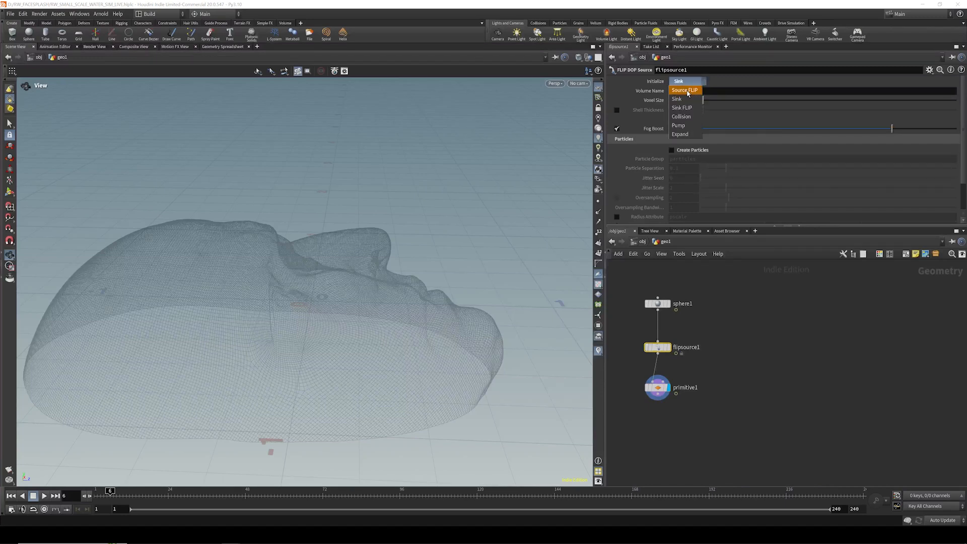
click(688, 91)
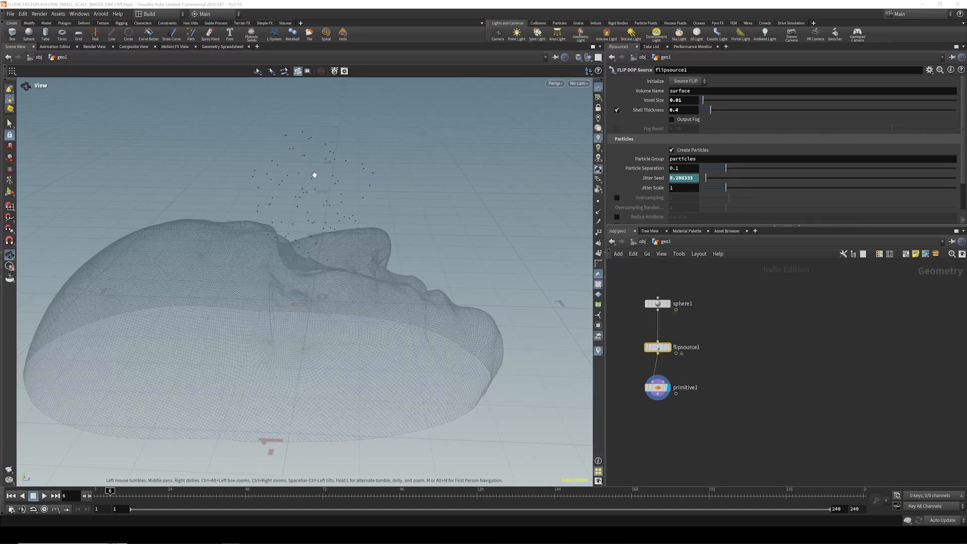
click(617, 110)
click(616, 111)
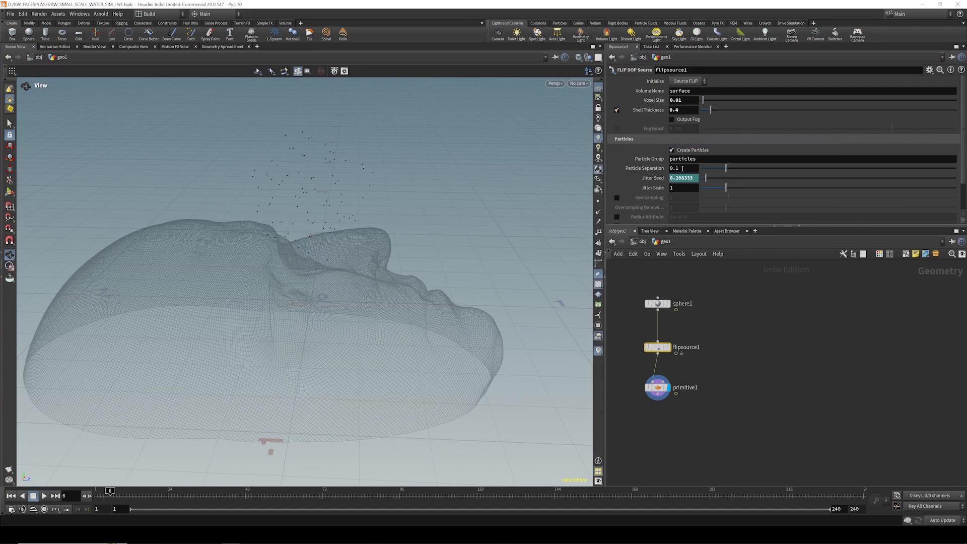
- Set the particle separation of the FLIP source to 0.005
click(677, 168)
text(05)
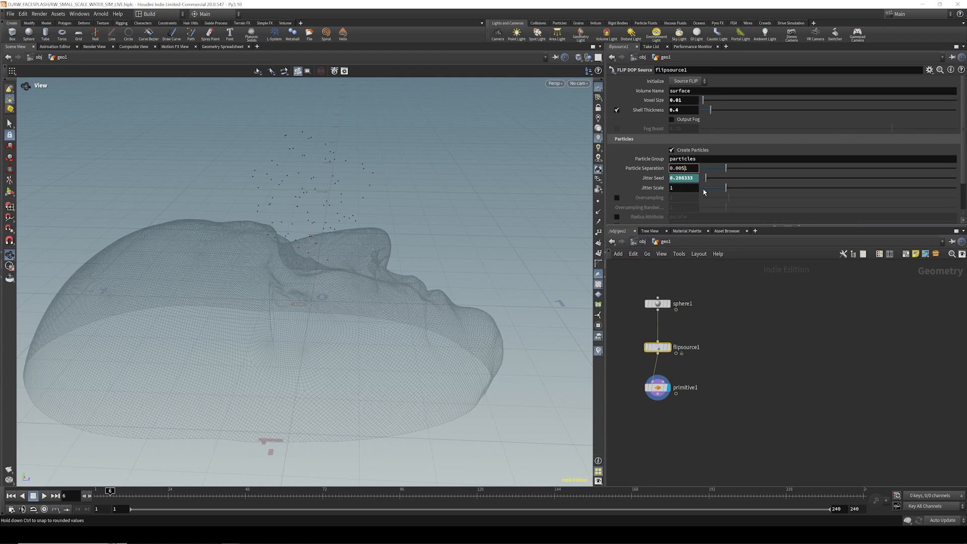
key(Delete)
key(Return)
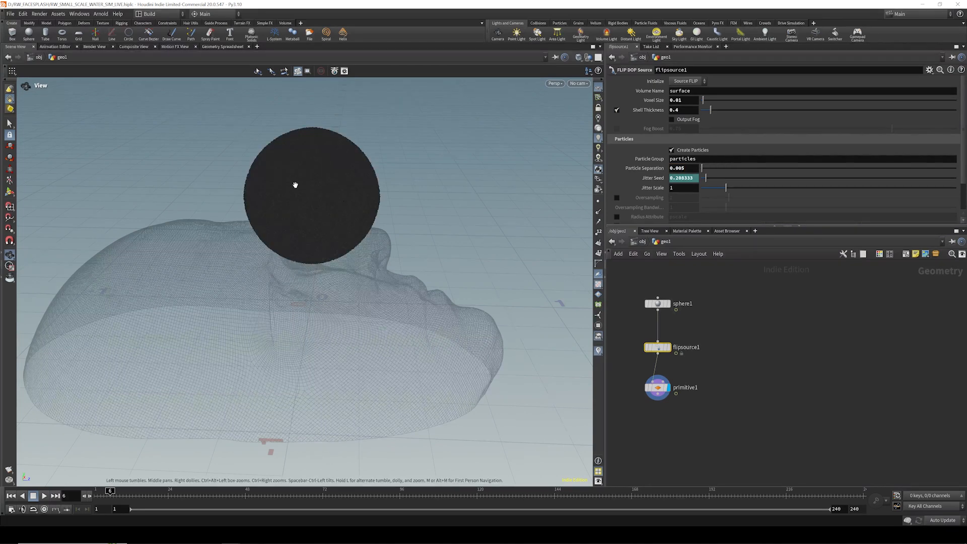
- Reveal the Jitter Seed expression and enable Oversampling with a value of 90 on flipsource1
click(652, 178)
click(617, 198)
text(90)
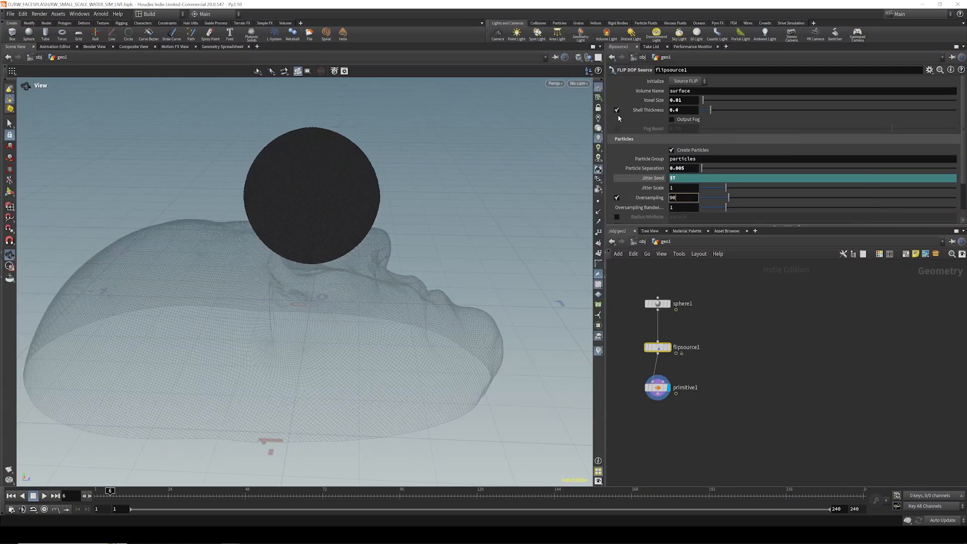
- Toggle Shell Thickness on flipsource1 to compare the particle source, leaving it disabled
click(617, 110)
click(615, 110)
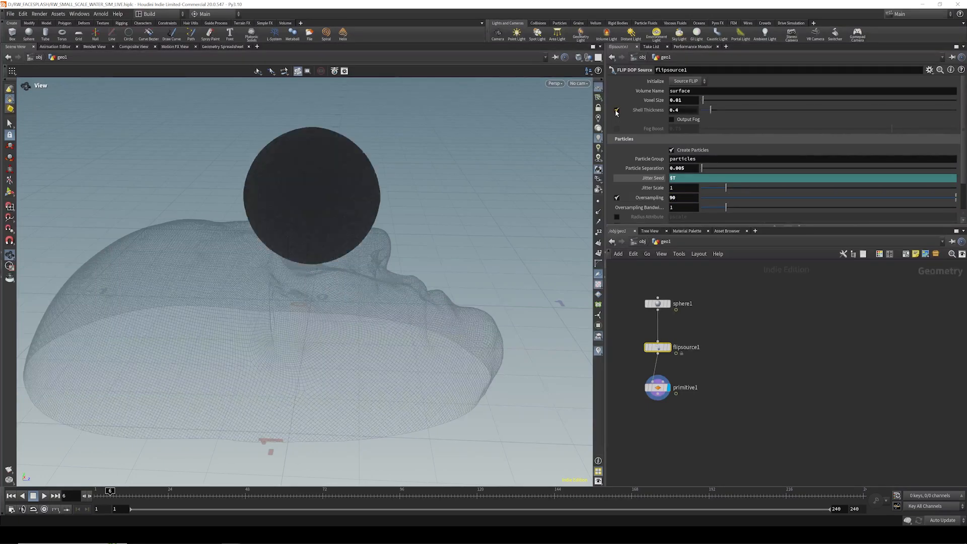
click(615, 110)
click(615, 110)
click(616, 110)
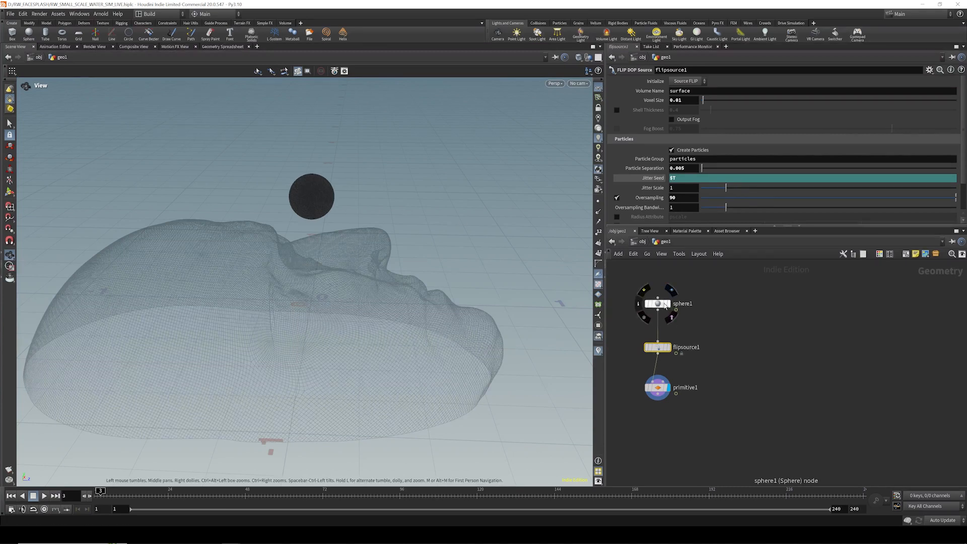
- Compare the sphere1 geometry with the FLIP source output with Shell Thickness on and off, and return to frame 1
click(668, 304)
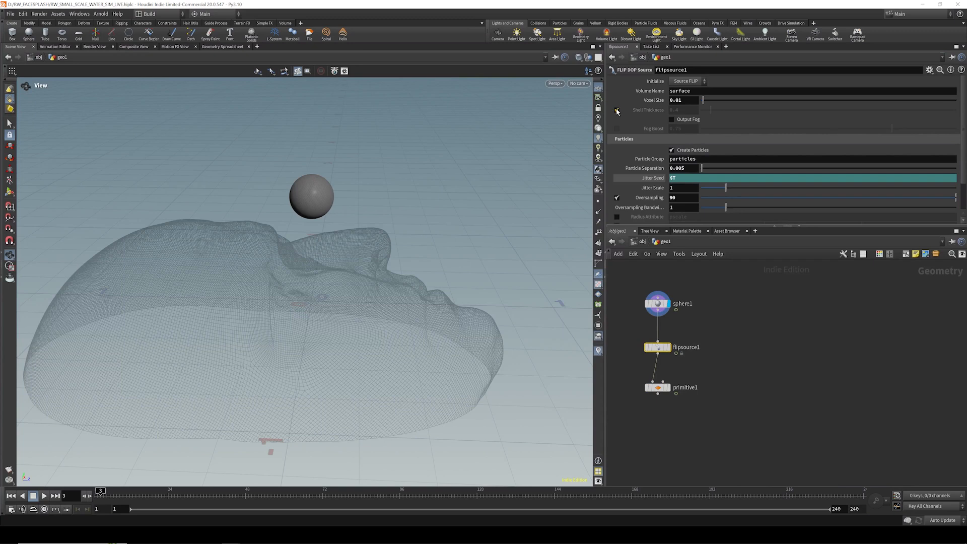
click(616, 110)
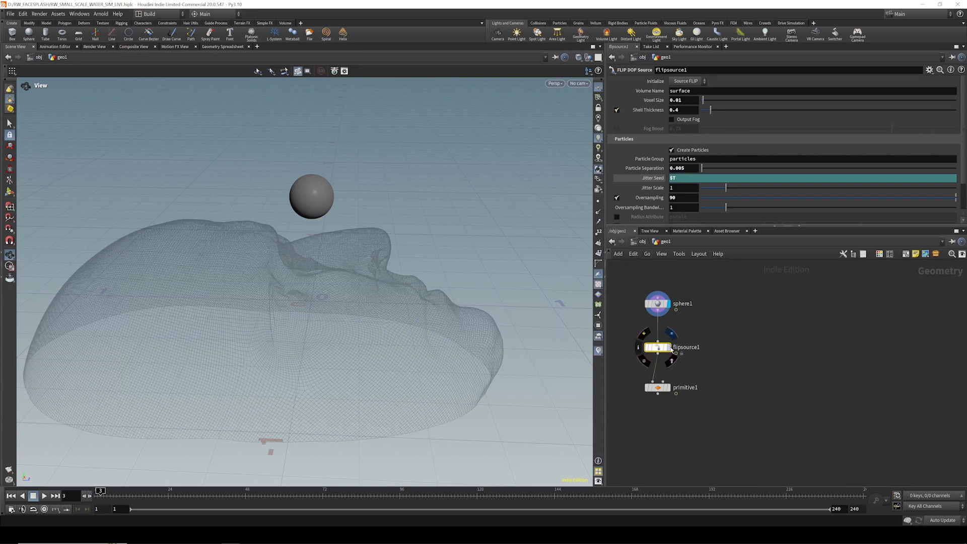
click(671, 333)
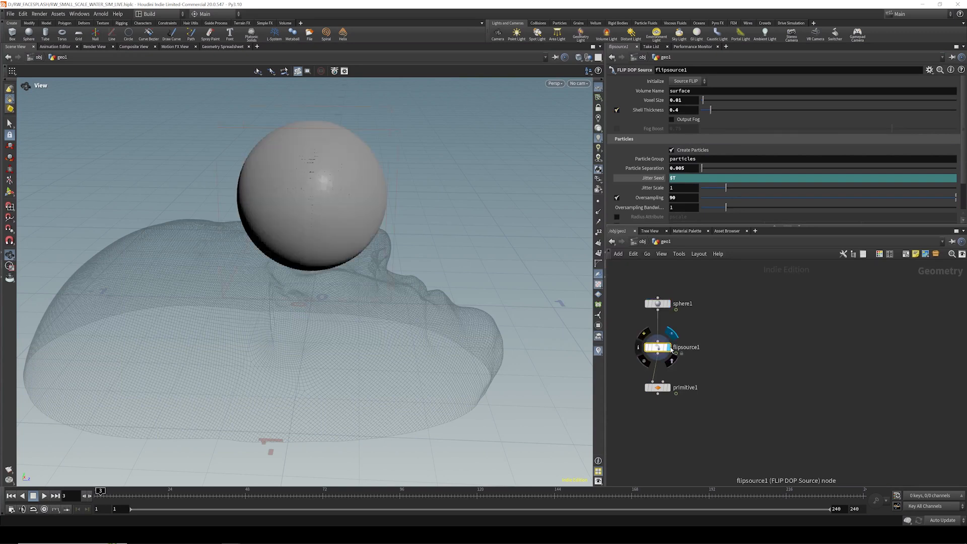
click(616, 110)
mouse_move(670, 390)
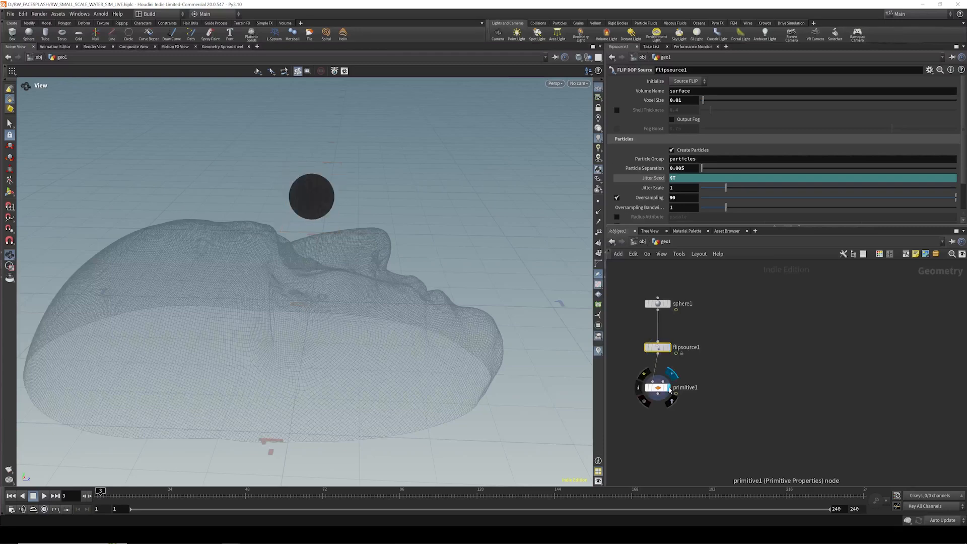
mouse_move(102, 492)
mouse_down()
mouse_move(156, 491)
mouse_move(97, 496)
mouse_up()
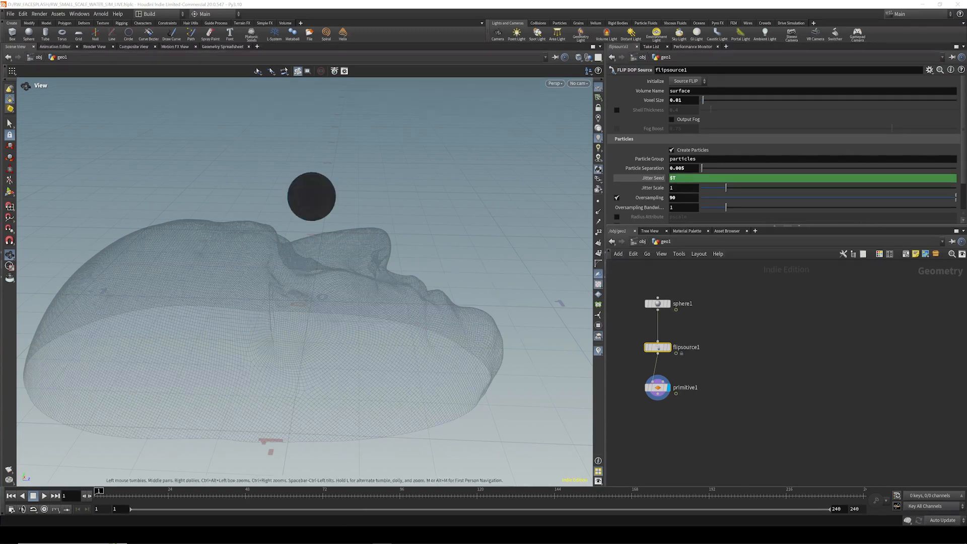
- Add a second Sphere node in the empty area beside the FLIP source chain and display it
scroll(704, 333, down, 3)
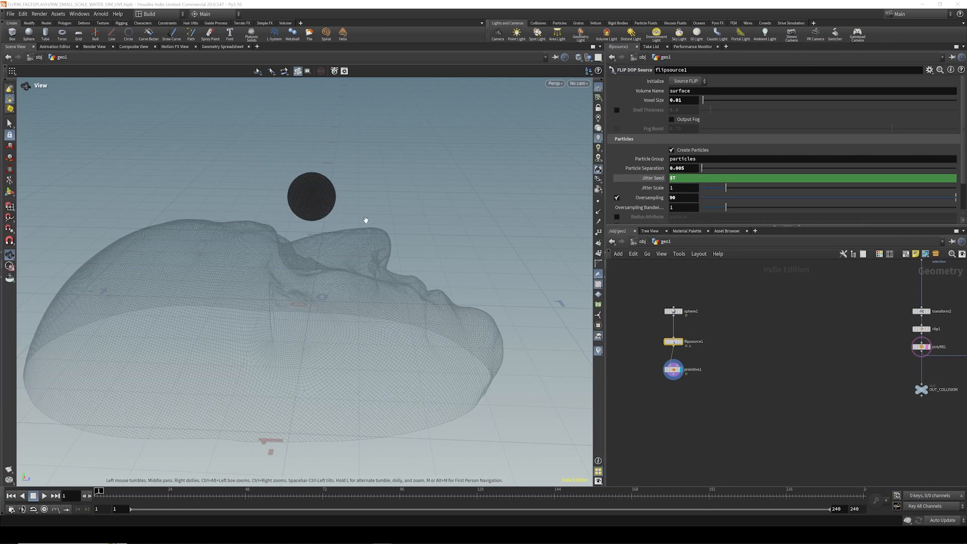
drag(367, 218, 349, 235)
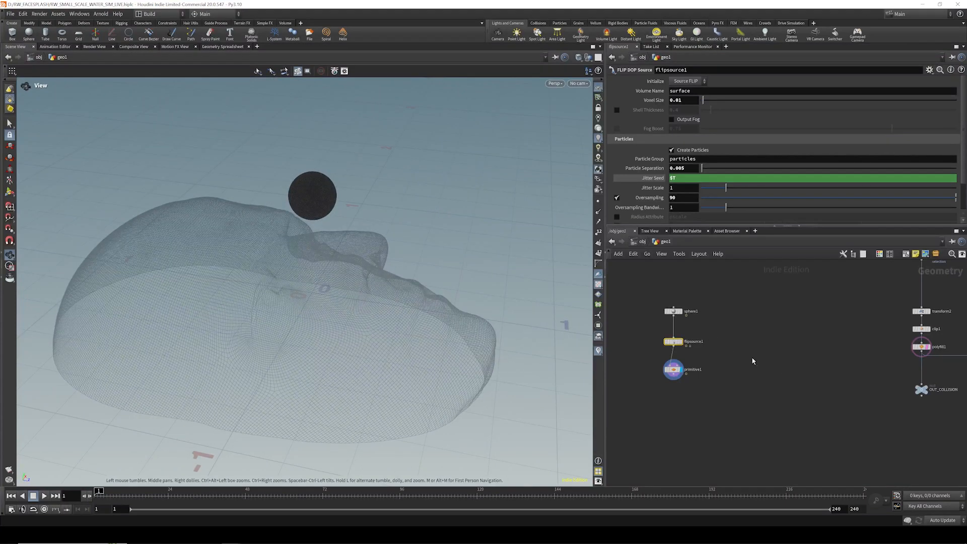
click(735, 358)
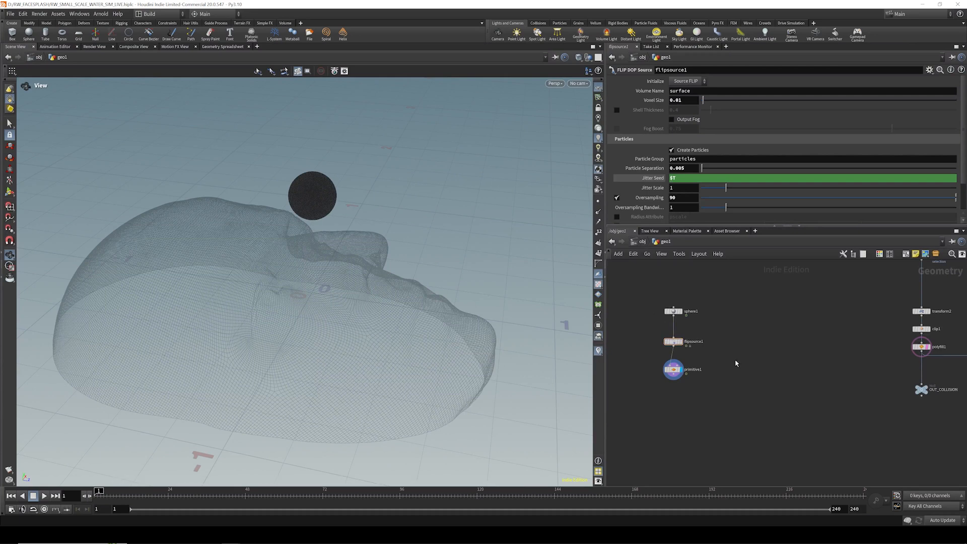
key(Tab)
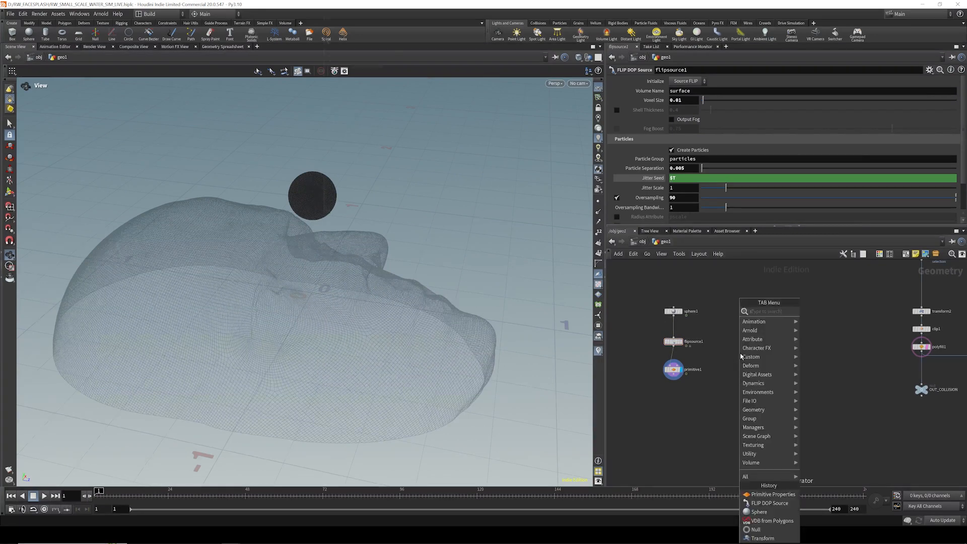
text(she)
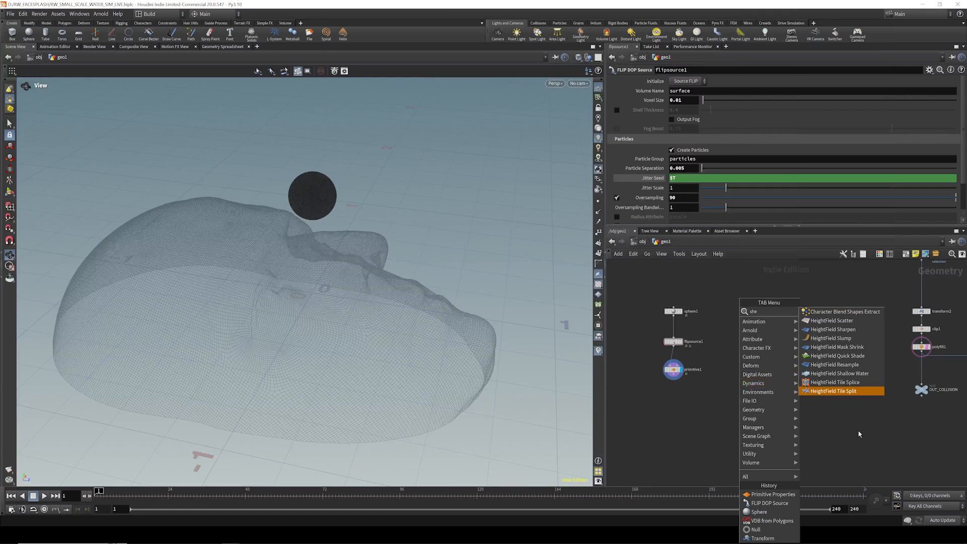
click(762, 323)
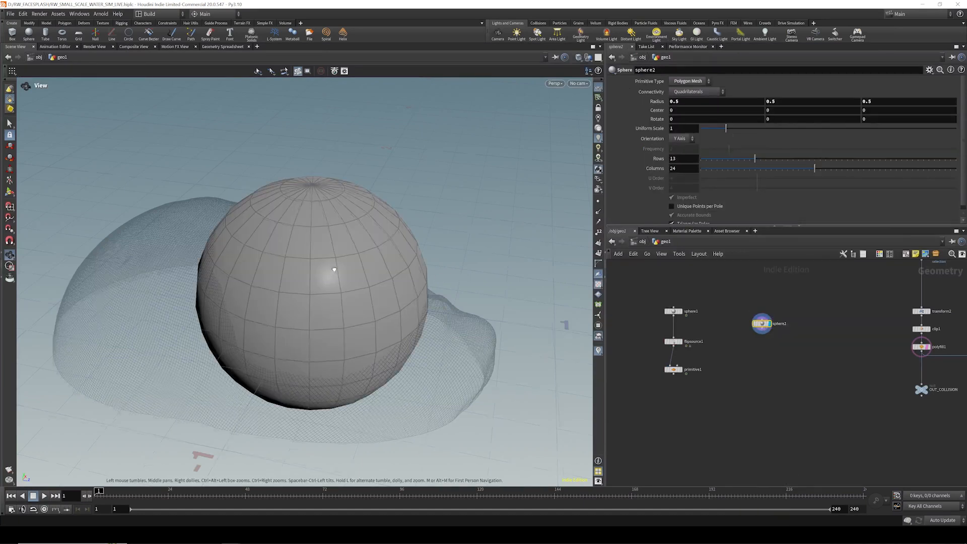
- Flatten sphere2 to a Y radius of 0.1 and raise it above the face to a Y center of about 0.31
drag(342, 271, 349, 248)
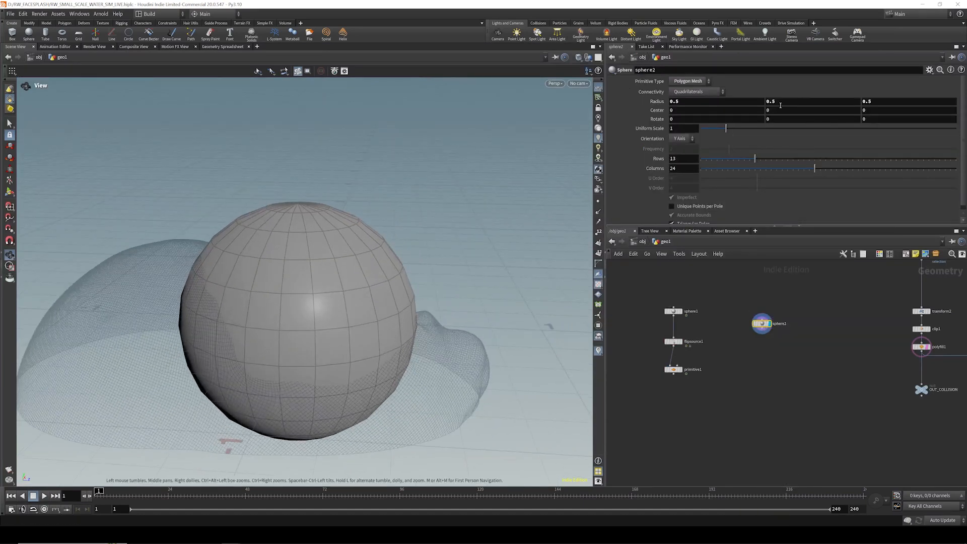
middle_drag(779, 105, 759, 105)
click(761, 317)
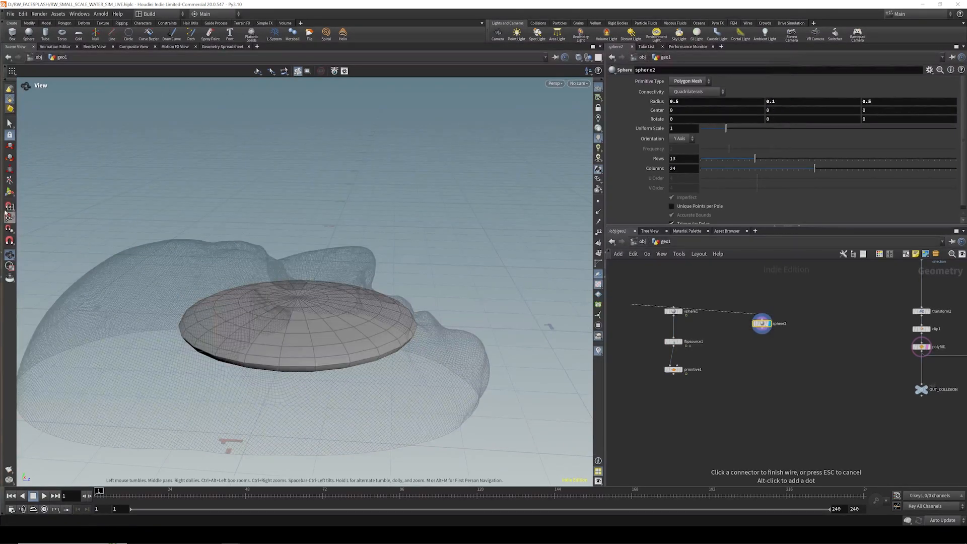
click(10, 192)
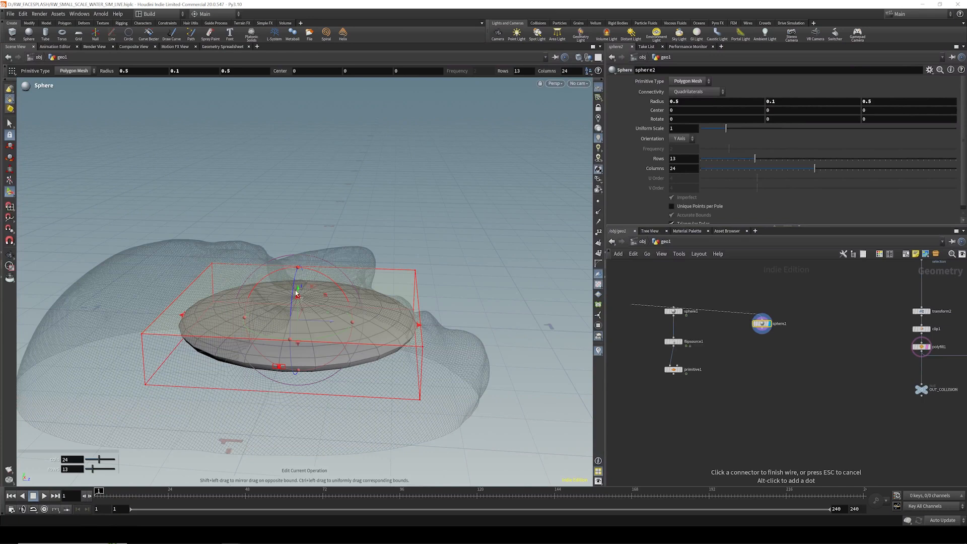
drag(297, 293, 303, 223)
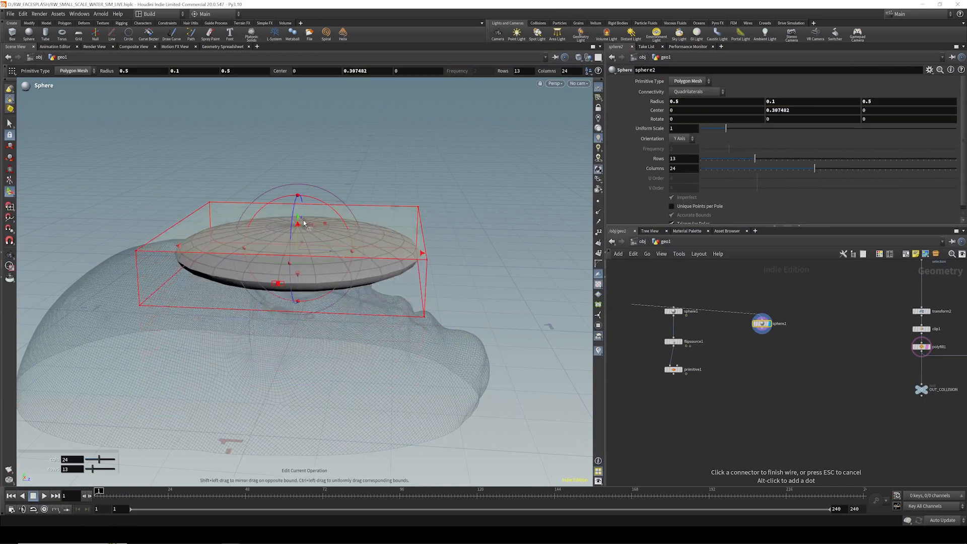
- Add a VDB from Polygons node below sphere2 and feed it with sphere2's output
key(Tab)
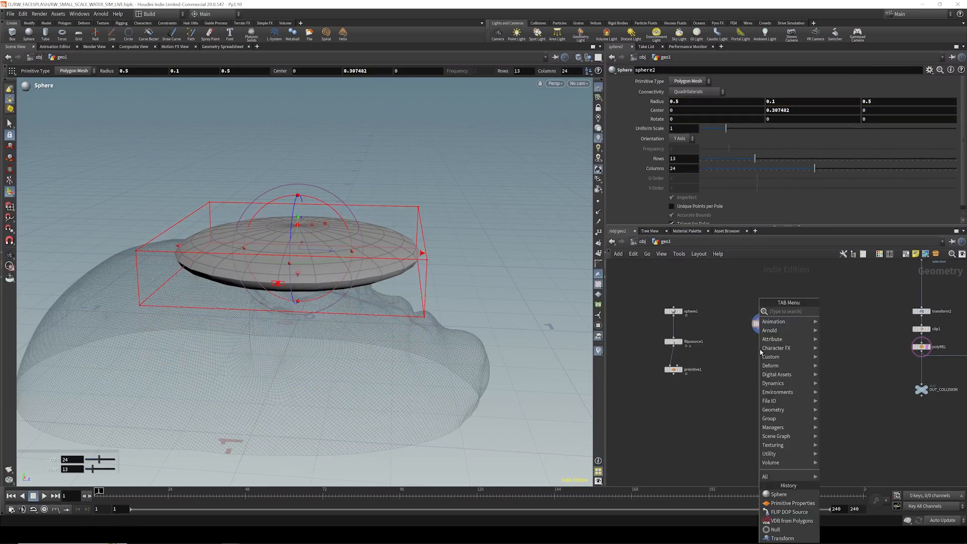
text(va)
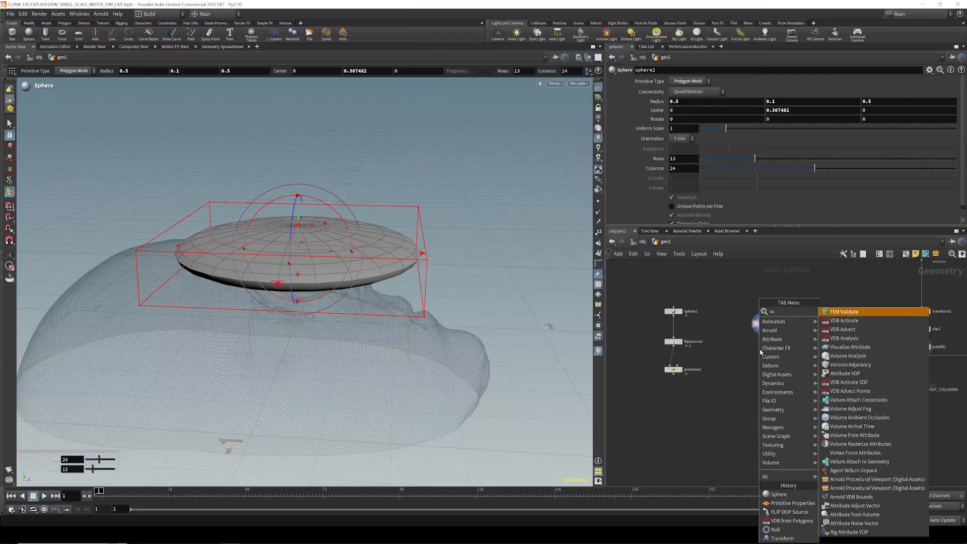
key(BackSpace)
text(db fr)
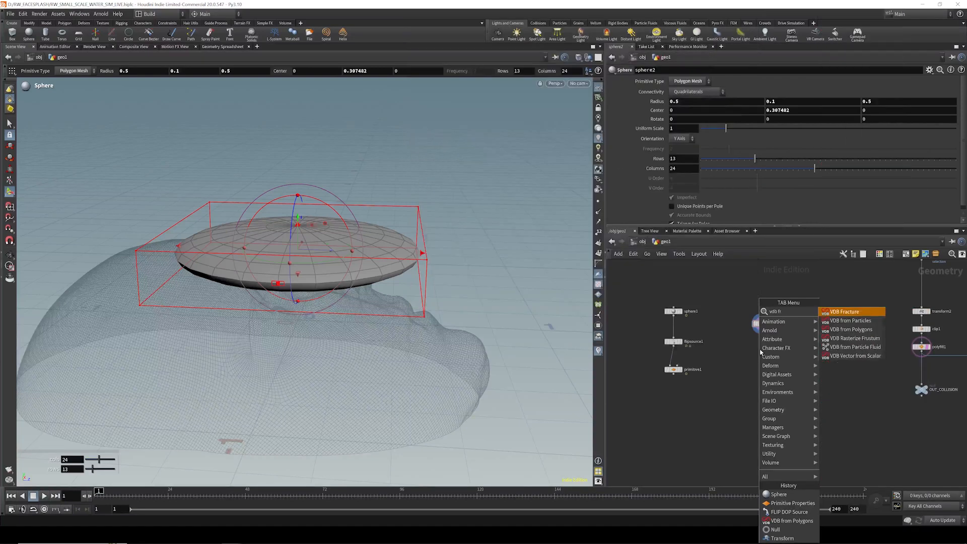
text(o)
click(851, 321)
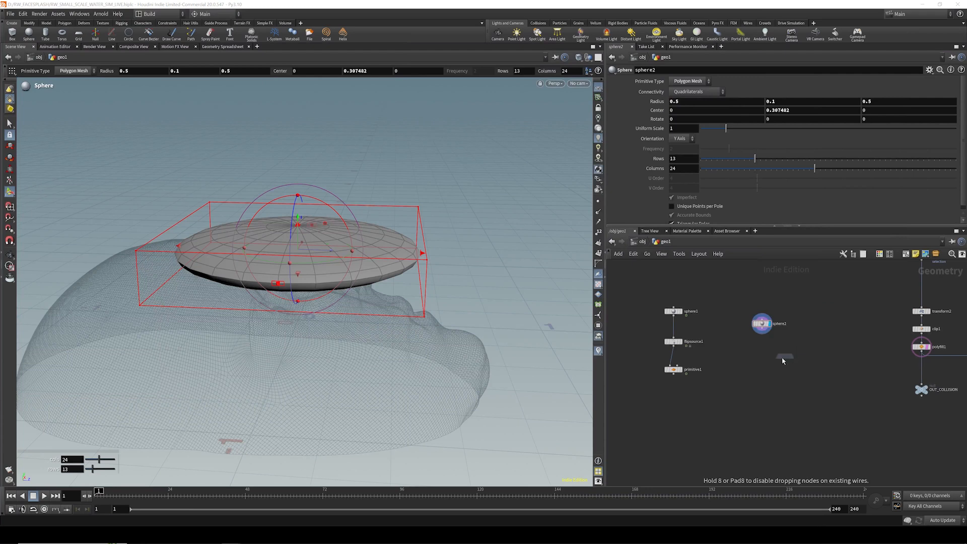
click(761, 349)
scroll(762, 347, up, 4)
drag(764, 309, 757, 346)
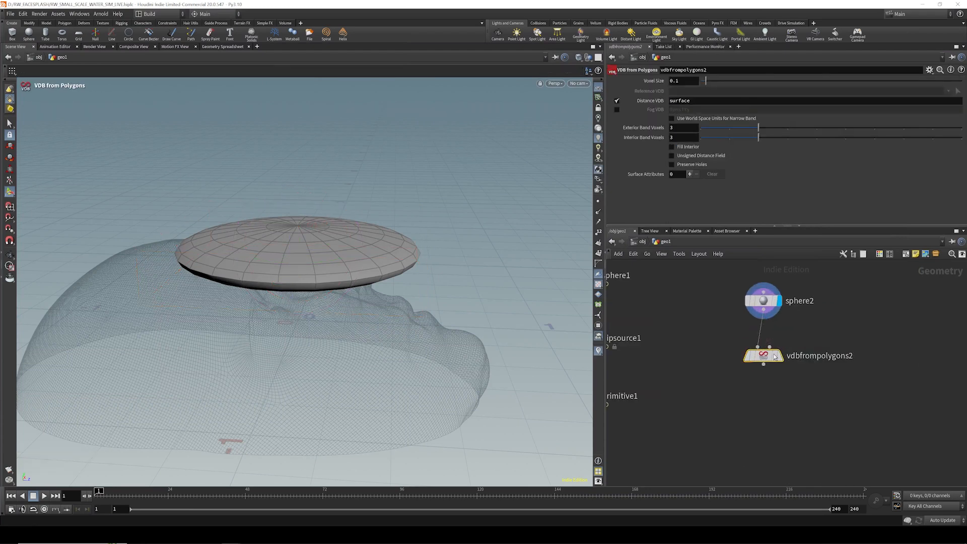
- Display vdbfrompolygons2 and switch its output from the Distance VDB to the Fog VDB named density
click(779, 355)
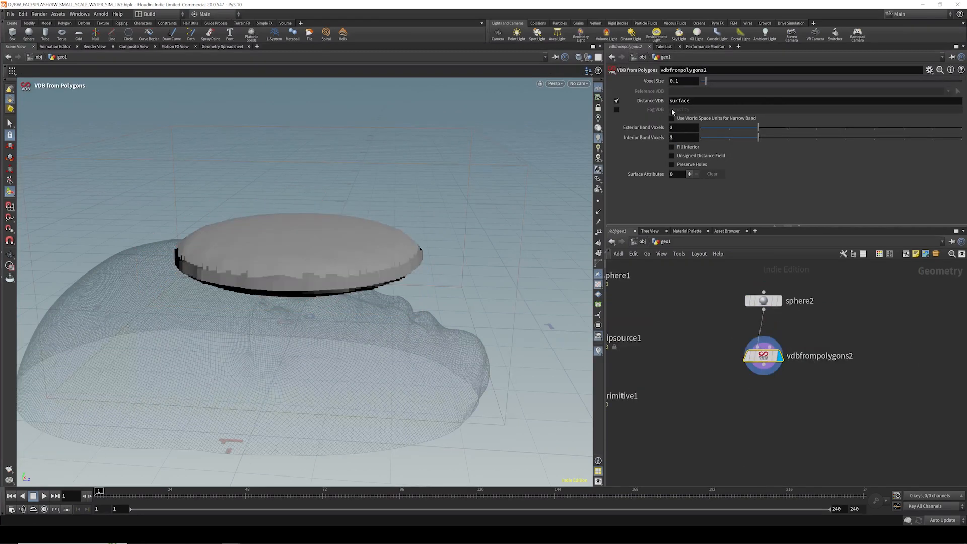
click(616, 101)
click(616, 109)
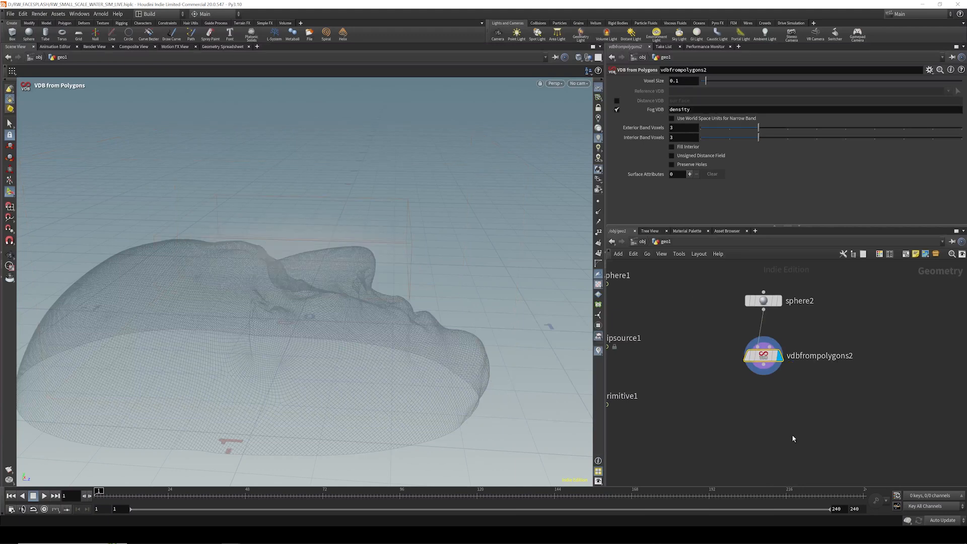
- Add a Scatter node below vdbfrompolygons2, connected to its output, and display the scattered points
key(Tab)
text(scat)
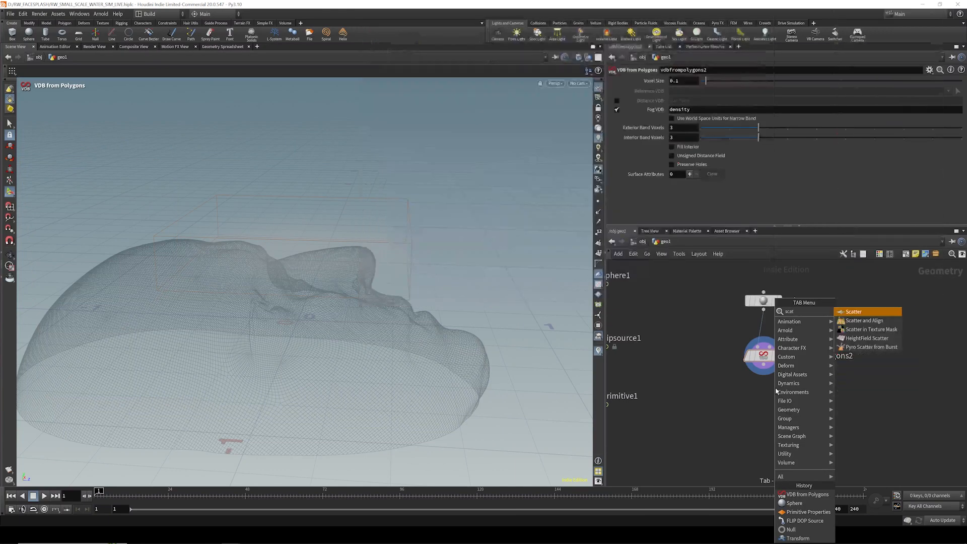
key(Return)
click(756, 400)
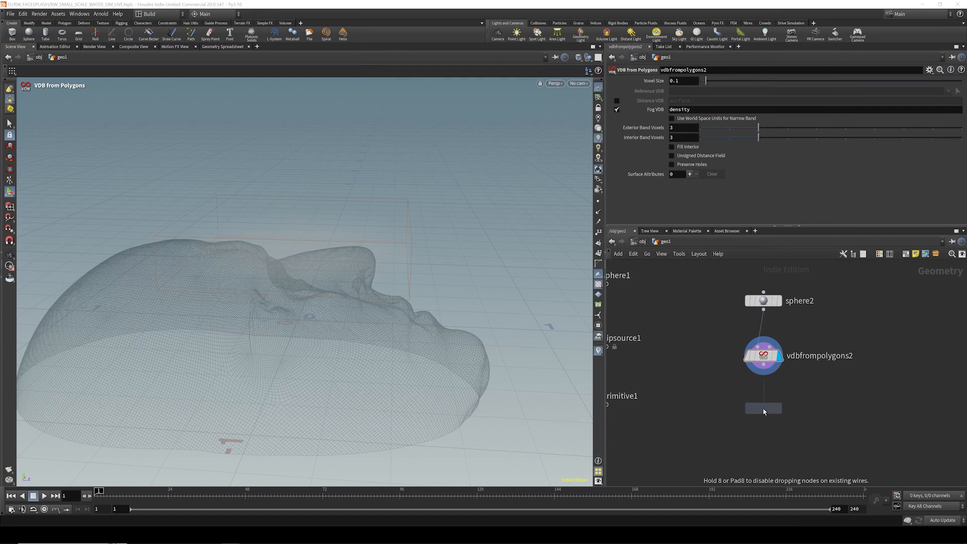
drag(757, 399, 763, 363)
click(779, 408)
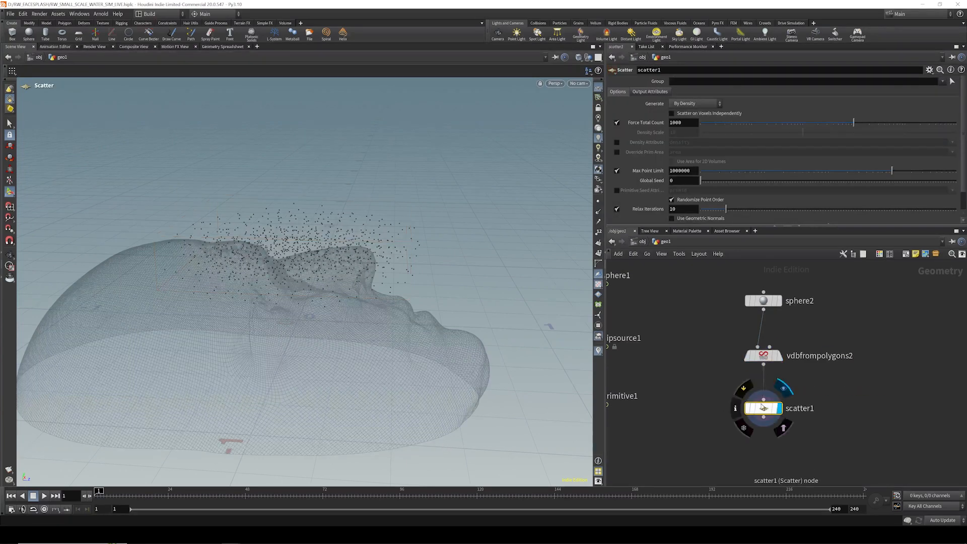
- Set scatter1's Force Total Count to 5
double_click(685, 122)
text(5)
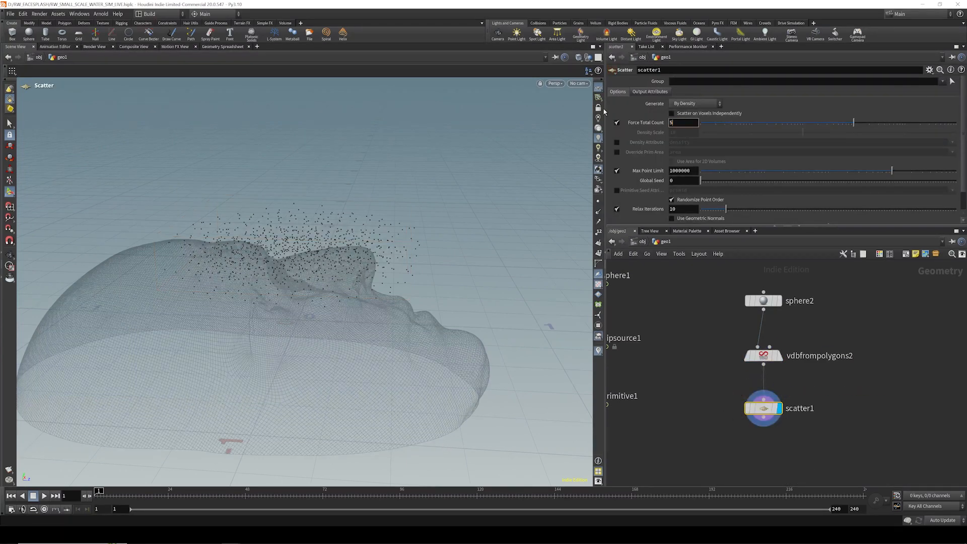
key(Return)
- Add a Copy to Points node with primitive1 as the geometry to copy and scatter1 as the target points, and display it
scroll(779, 318, down, 5)
scroll(764, 378, up, 4)
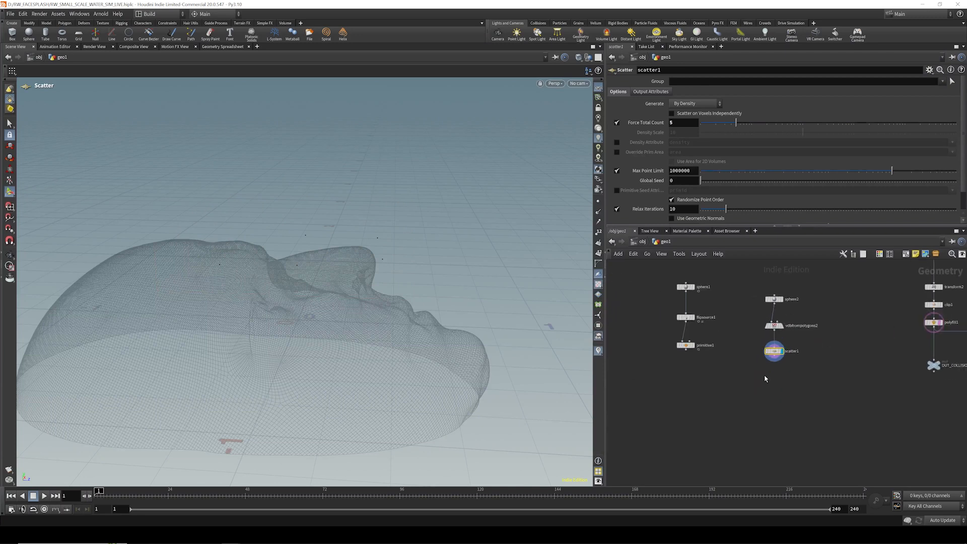
click(776, 400)
key(Tab)
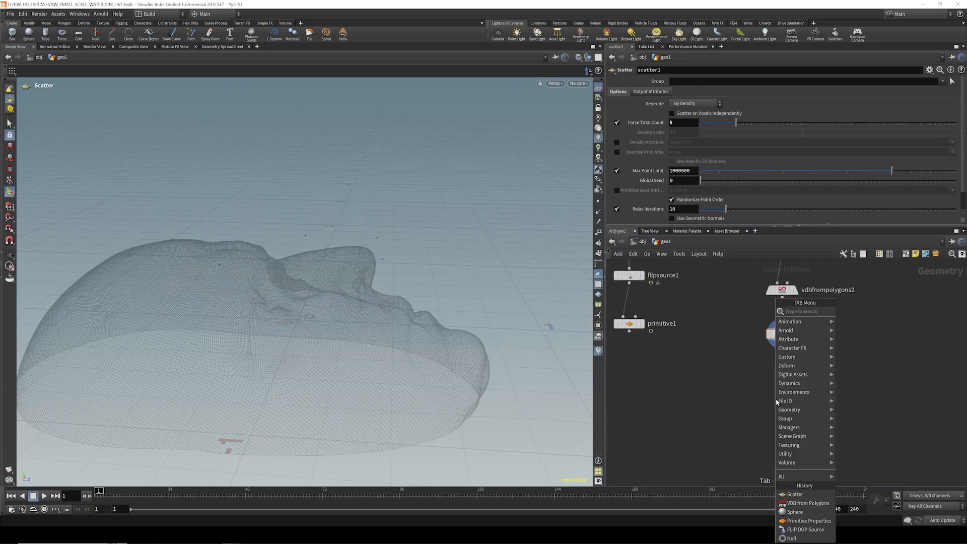
text(copy to)
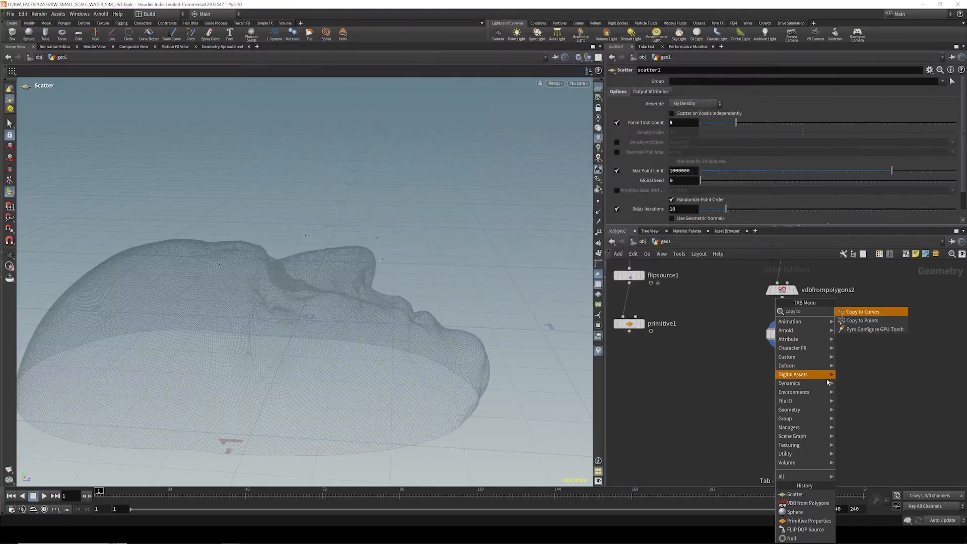
key(Return)
click(734, 425)
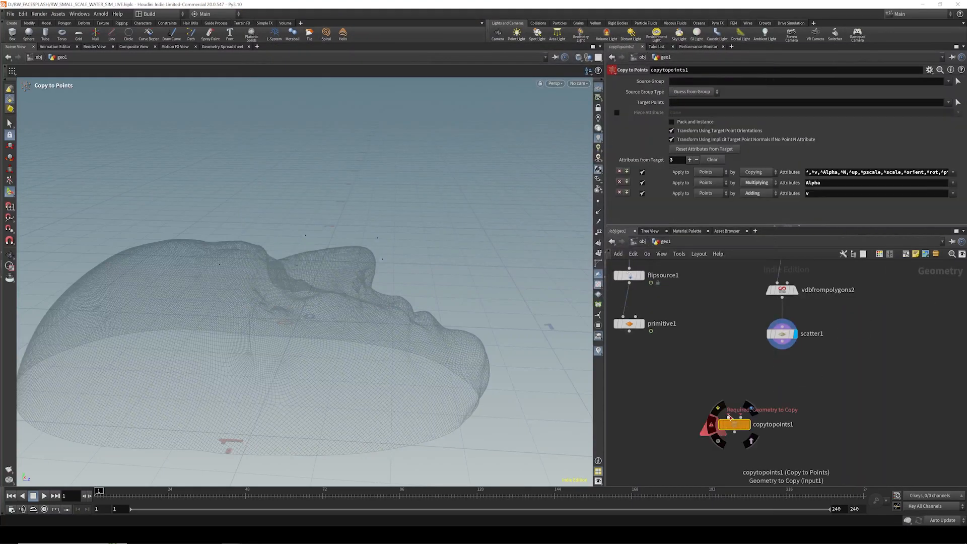
drag(728, 417, 630, 331)
drag(744, 417, 782, 342)
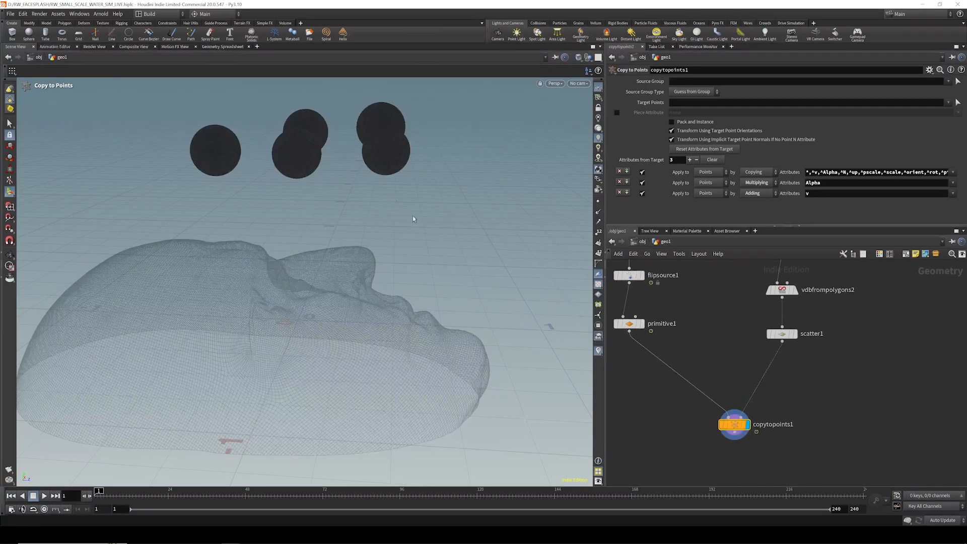
- Display sphere1 and insert a Transform node between sphere1 and flipsource1
scroll(718, 405, down, 3)
scroll(679, 328, up, 3)
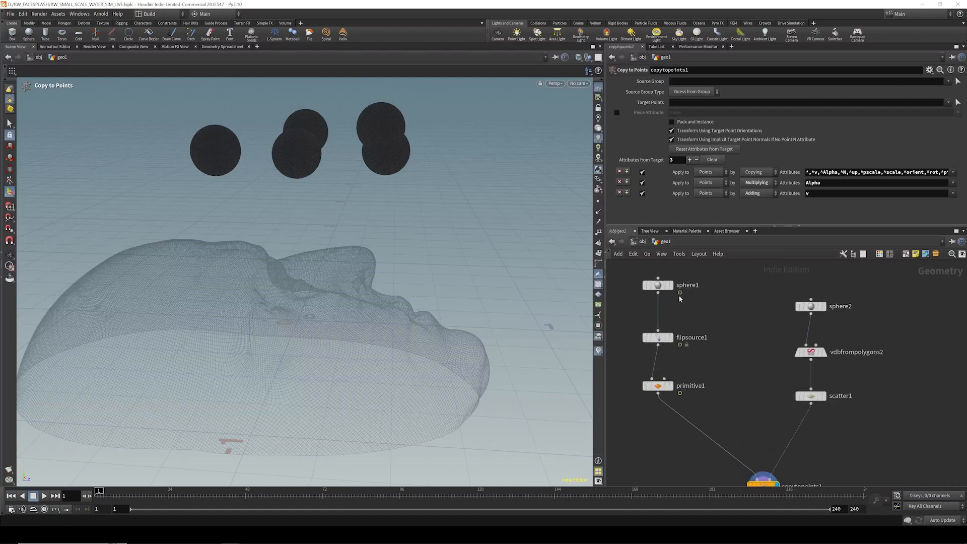
click(657, 286)
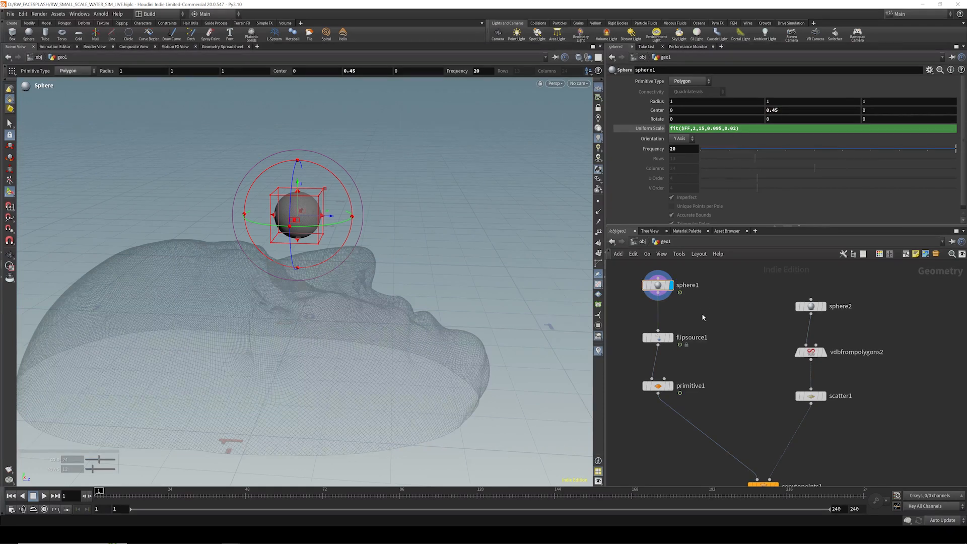
key(Tab)
text(tran)
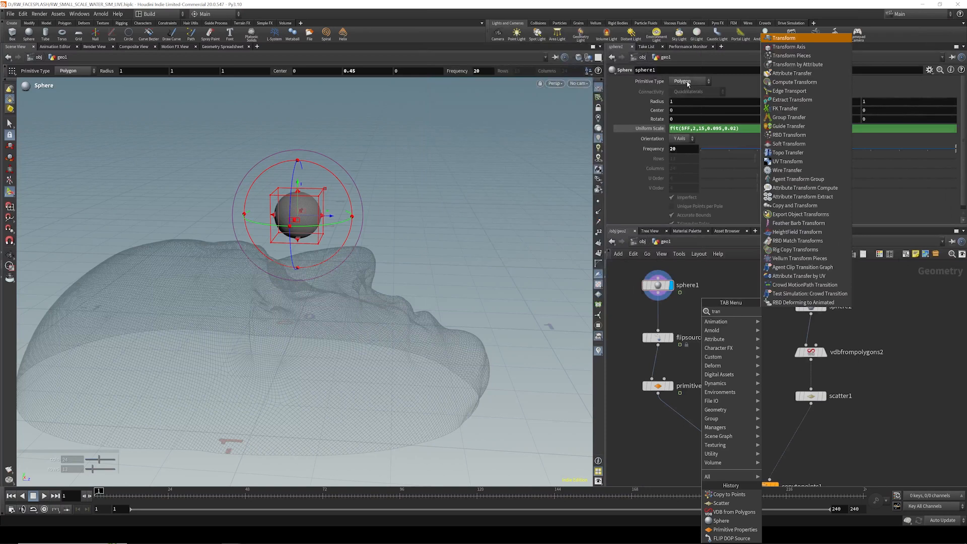
key(Return)
click(656, 307)
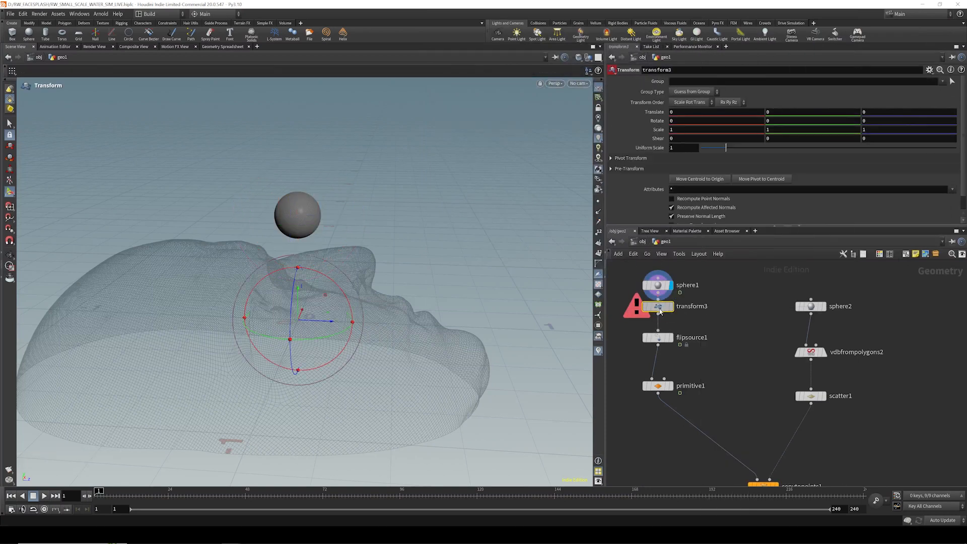
- Move the centroid of transform3's geometry to the origin and display copytopoints1
click(706, 180)
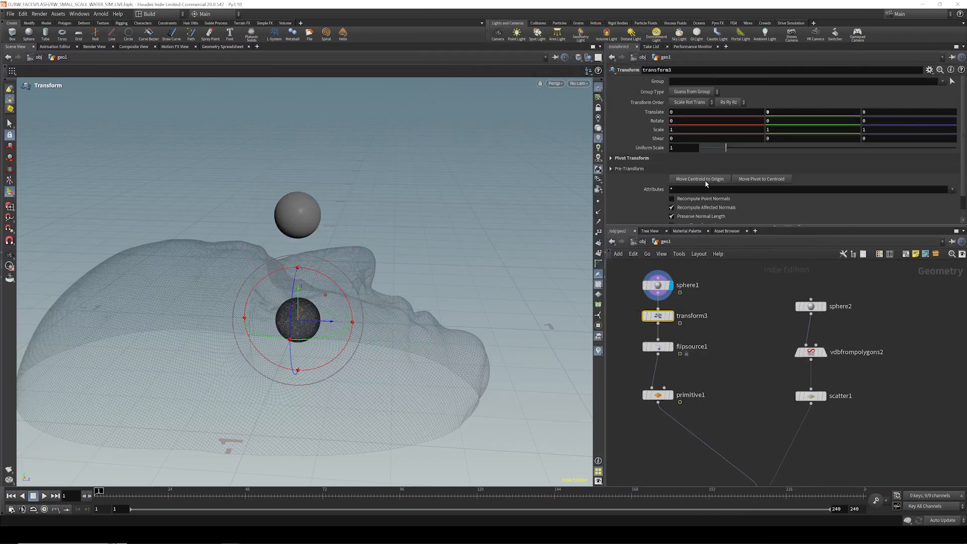
scroll(751, 343, down, 3)
scroll(762, 428, up, 3)
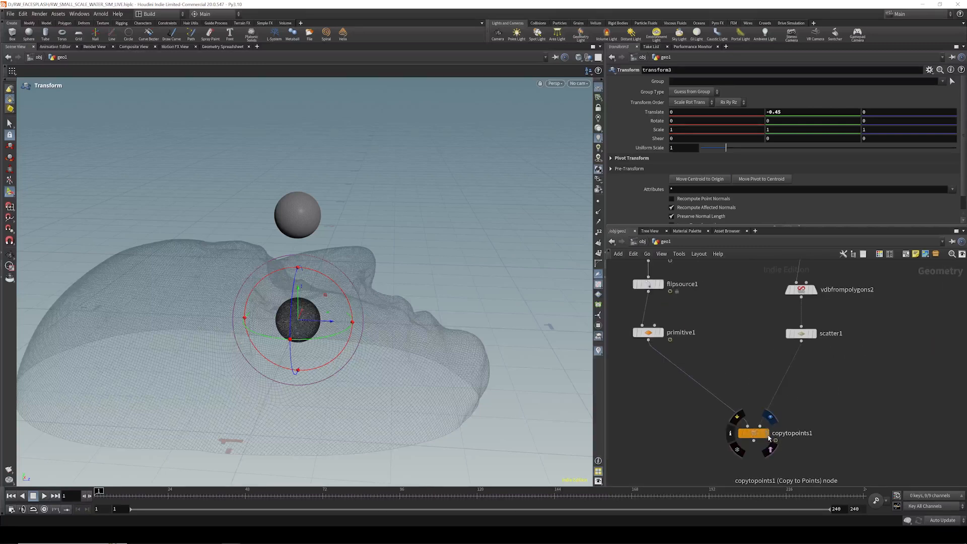
click(766, 433)
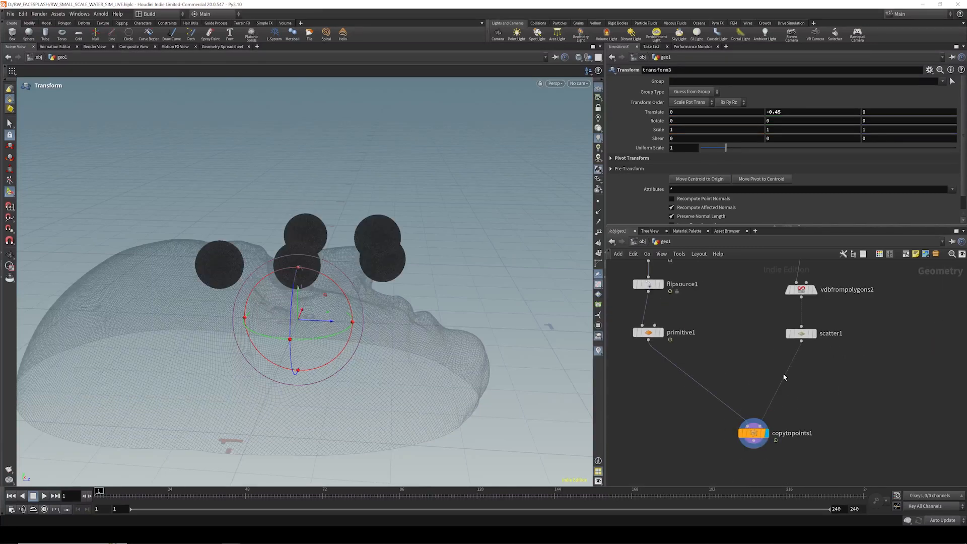
- Insert an Attribute Randomize node between scatter1 and copytopoints1
key(Tab)
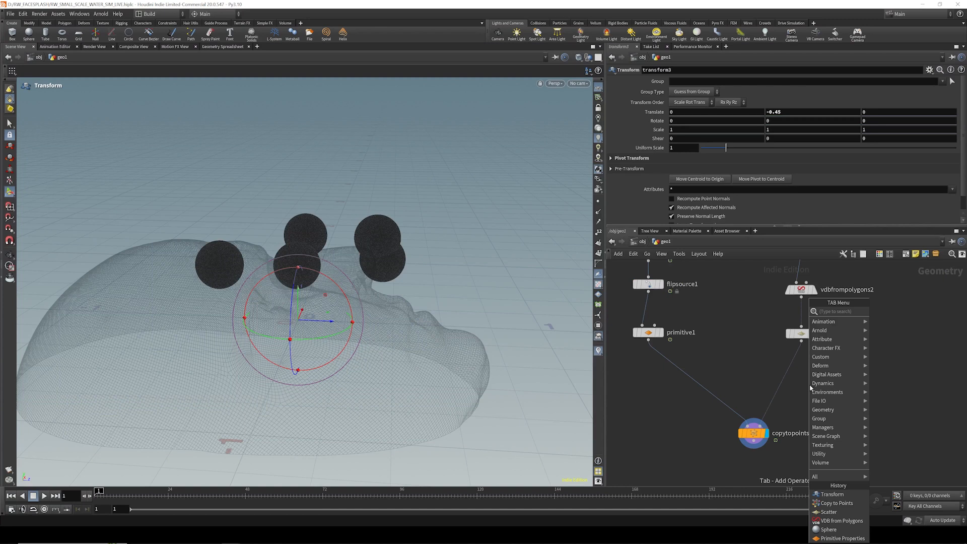
text(att ran)
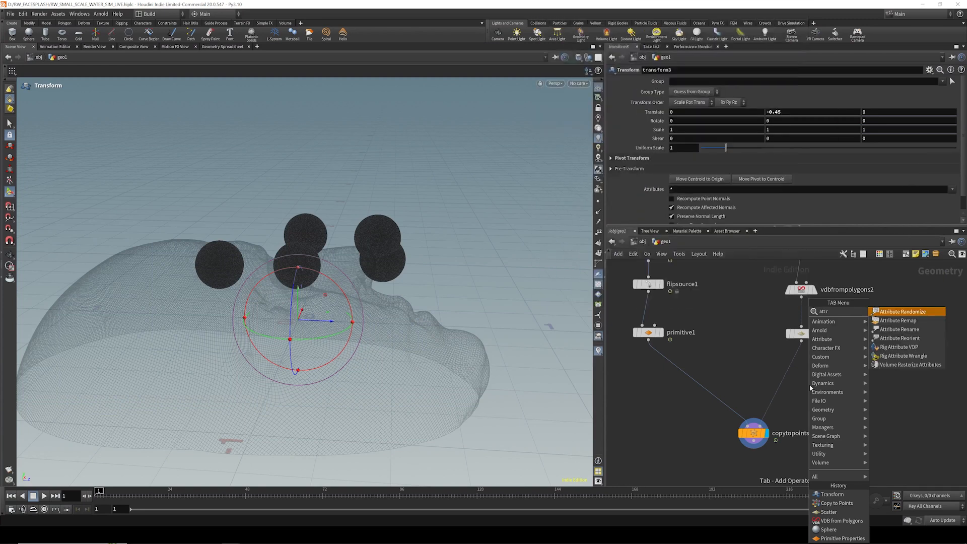
click(902, 312)
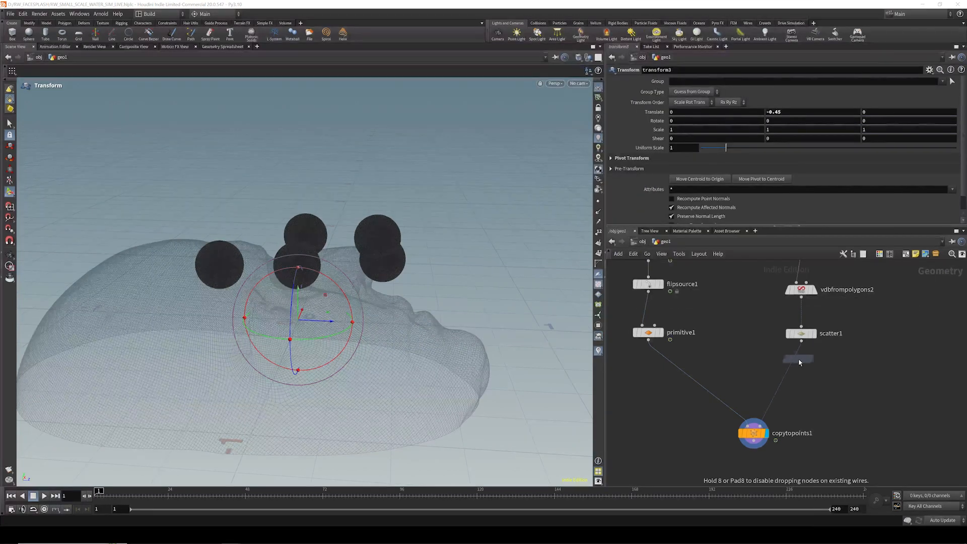
click(794, 367)
drag(794, 367, 797, 369)
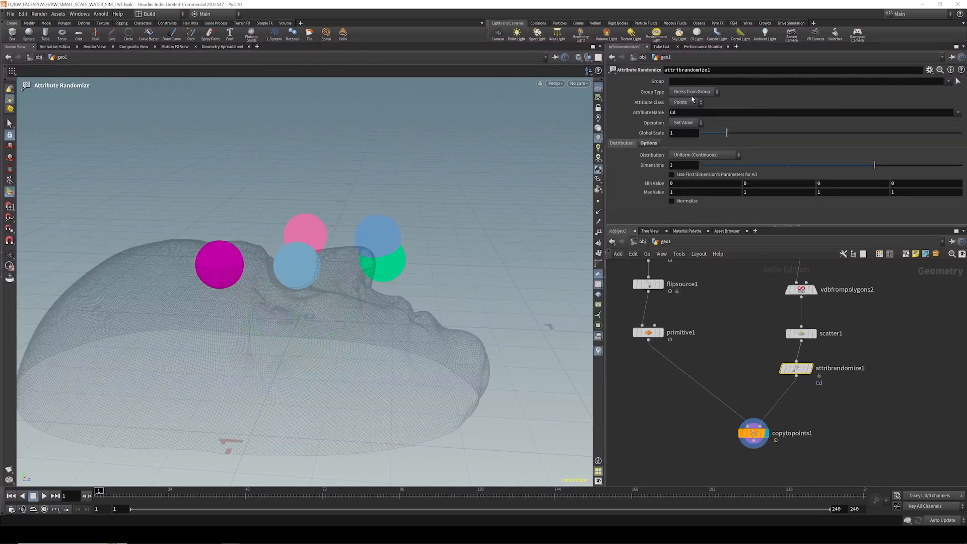
- Randomize the pscale attribute in attribrandomize1 with a first Min Value of 0.3
drag(672, 112, 625, 110)
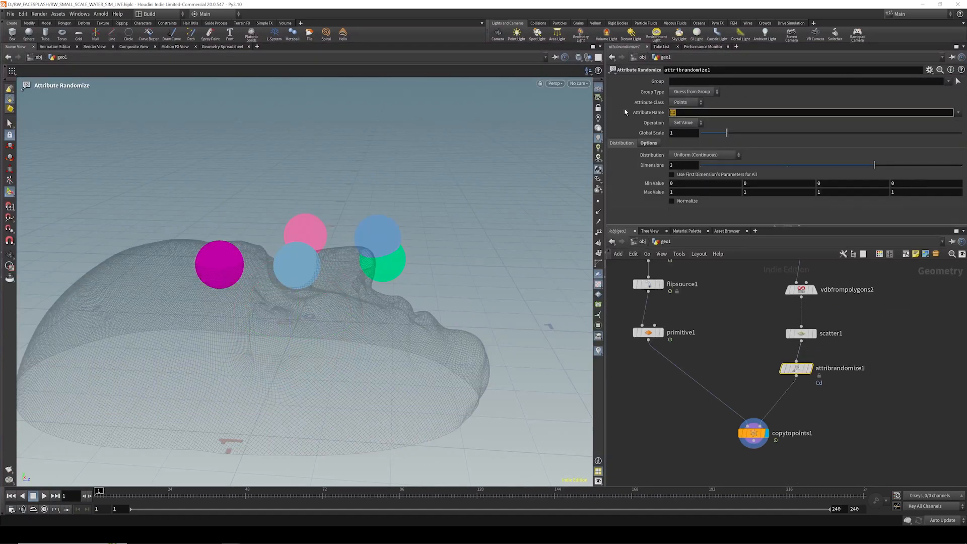
text(Pscale)
key(Return)
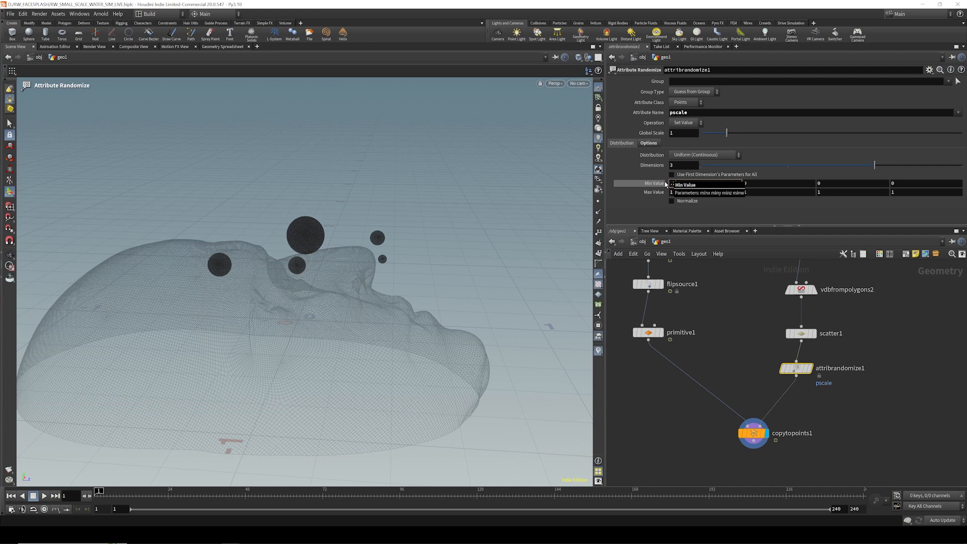
click(705, 183)
text(.3)
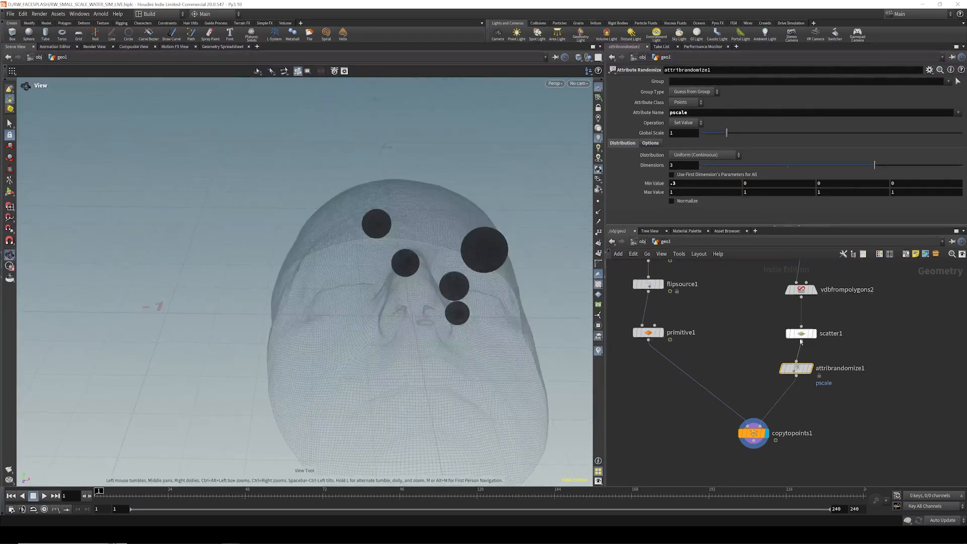
- Set scatter1's Relax Iterations to 7 and try different Global Seeds, ending on 11, to reposition the spheres above the face
click(800, 333)
scroll(695, 148, down, 2)
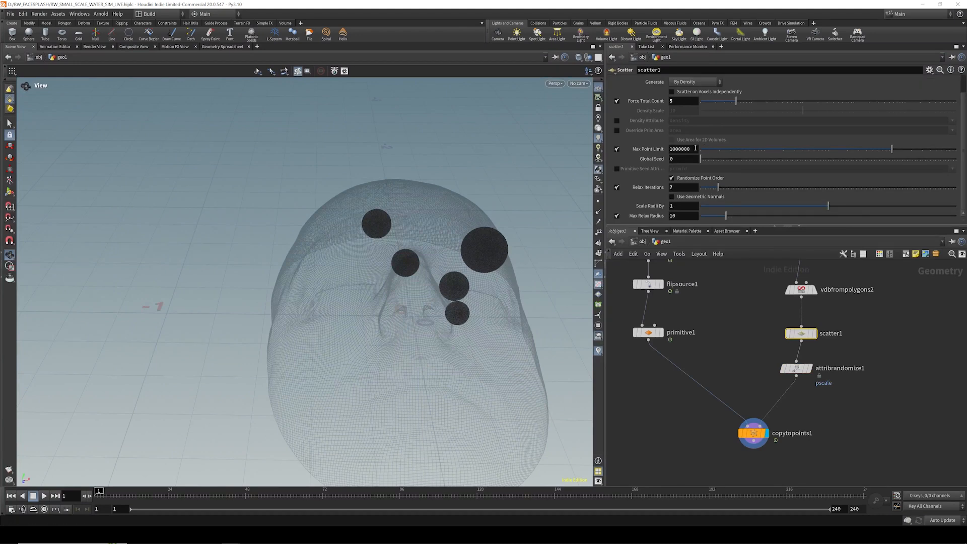
mouse_move(700, 160)
mouse_down()
mouse_move(717, 161)
mouse_move(710, 162)
mouse_up()
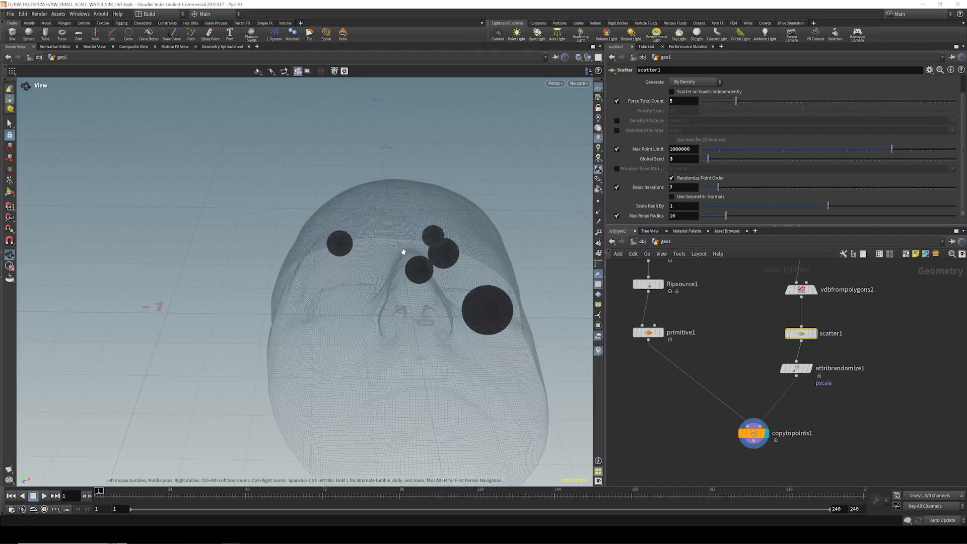
drag(403, 252, 520, 321)
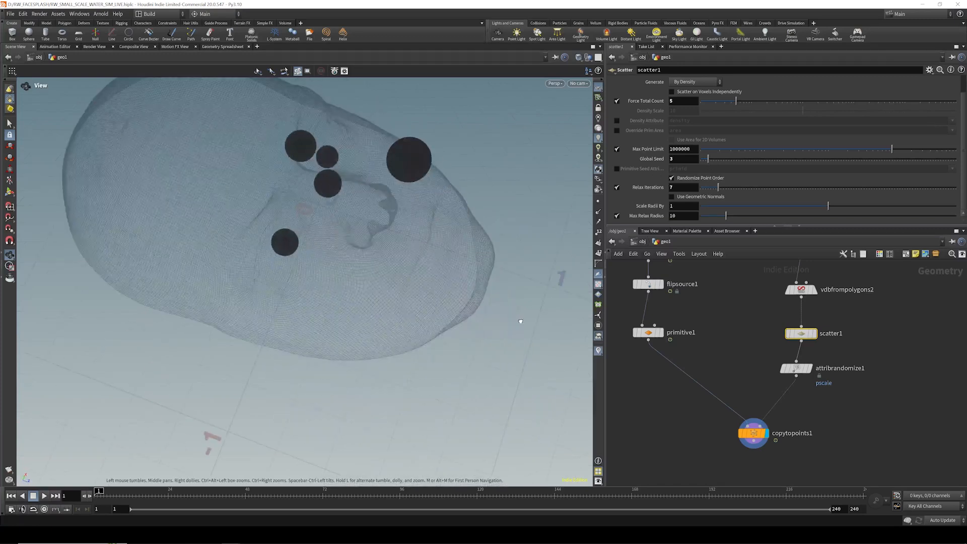
click(729, 160)
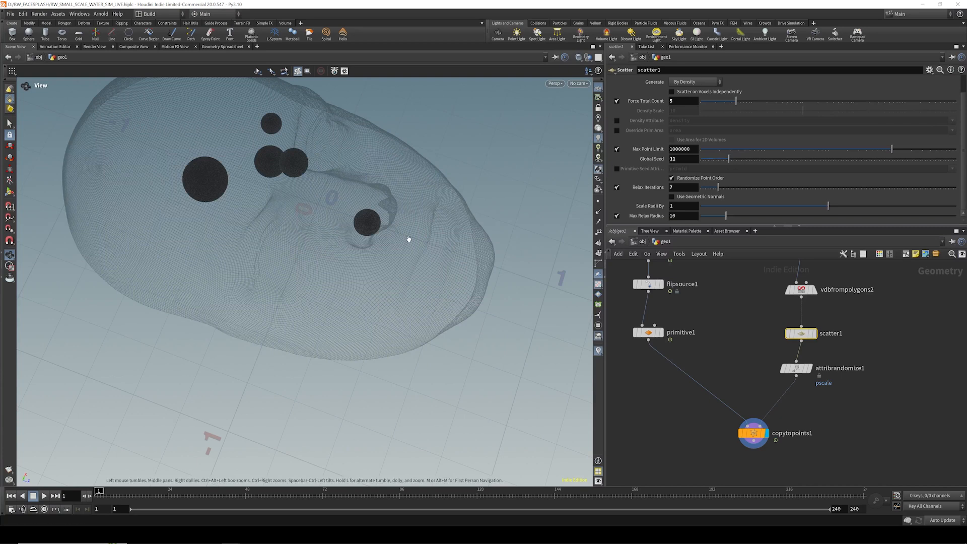
drag(363, 189, 393, 99)
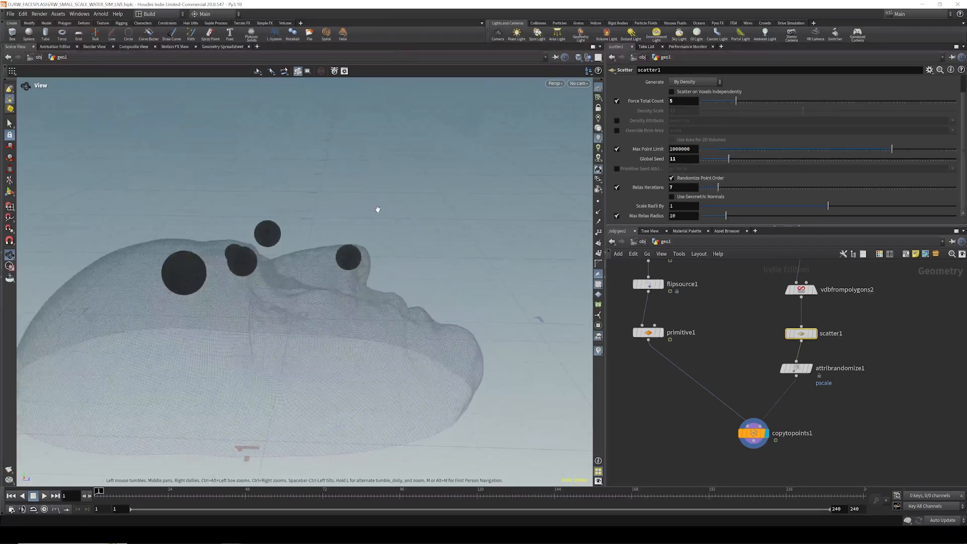
- Append a Transform node to copytopoints1
drag(377, 209, 374, 188)
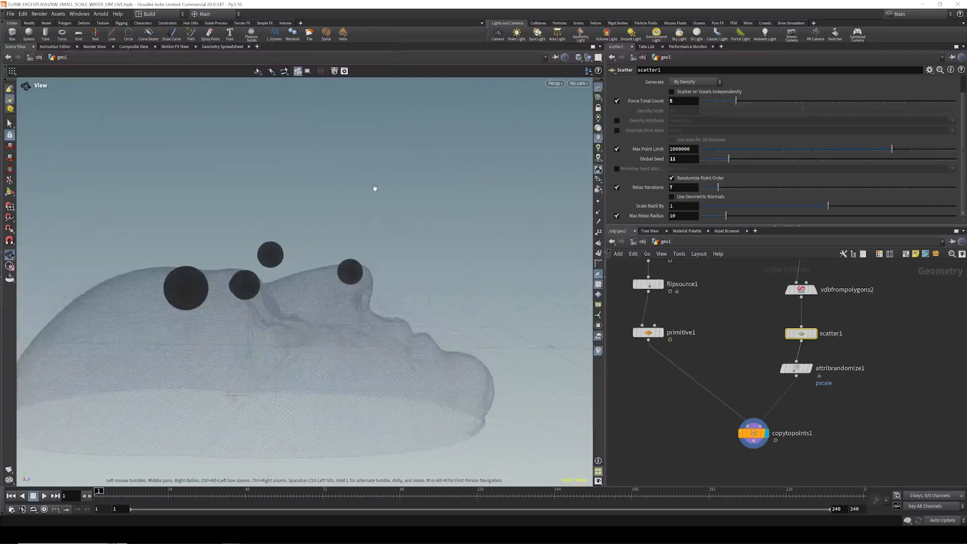
scroll(755, 403, down, 2)
scroll(756, 445, up, 3)
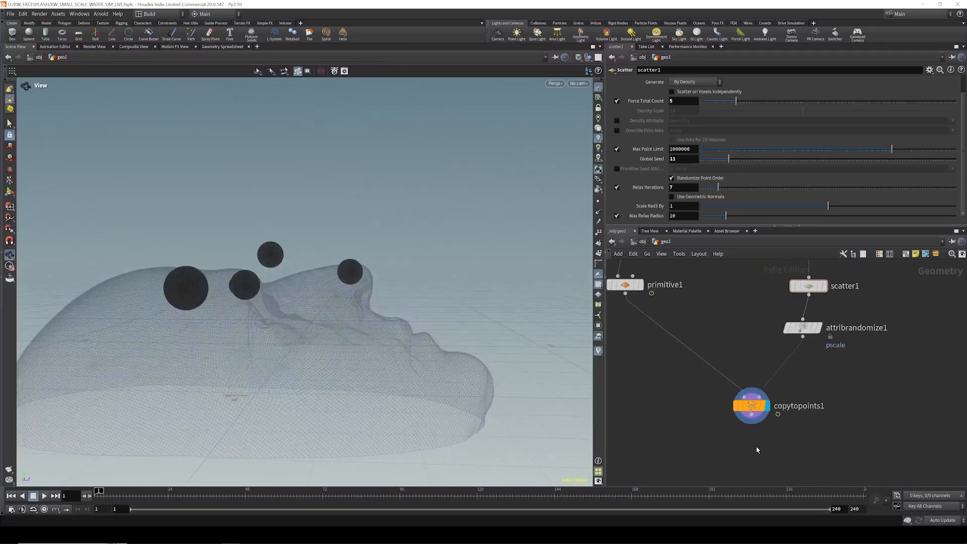
key(Tab)
text(tran)
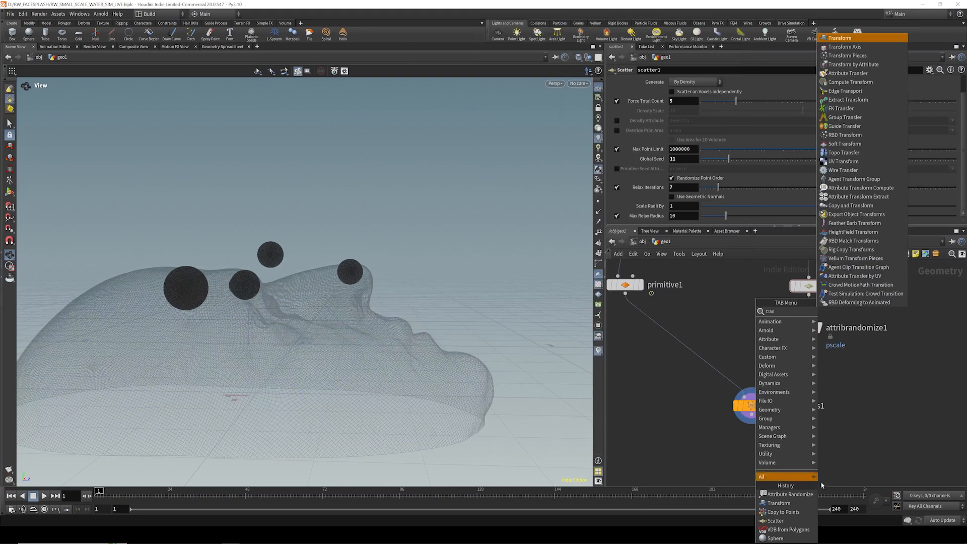
click(839, 38)
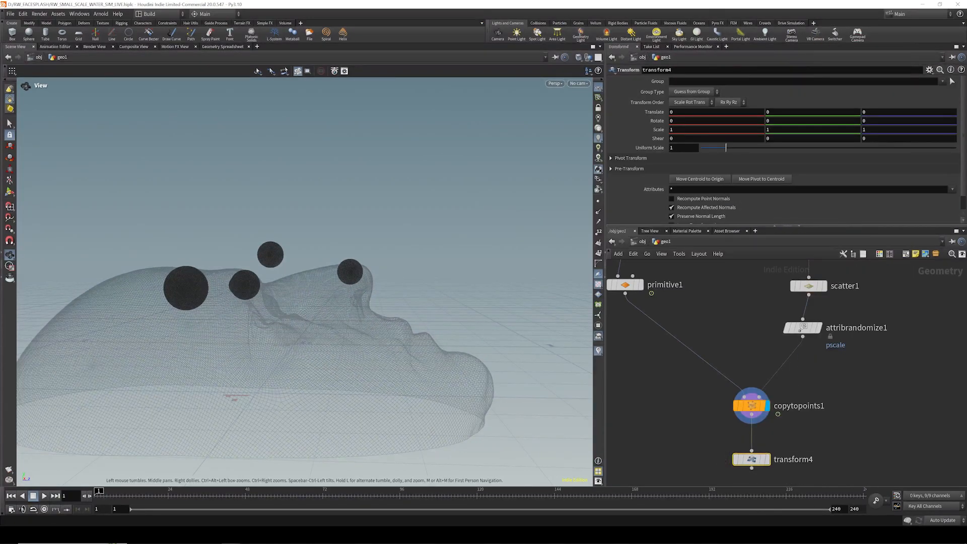
- Move the spheres above the face with transform4, Translate Y about 0.147 and Z about 0.133, Rotate X about 7.5, and display the node
key(Return)
drag(296, 314, 307, 256)
click(767, 459)
scroll(760, 329, down, 2)
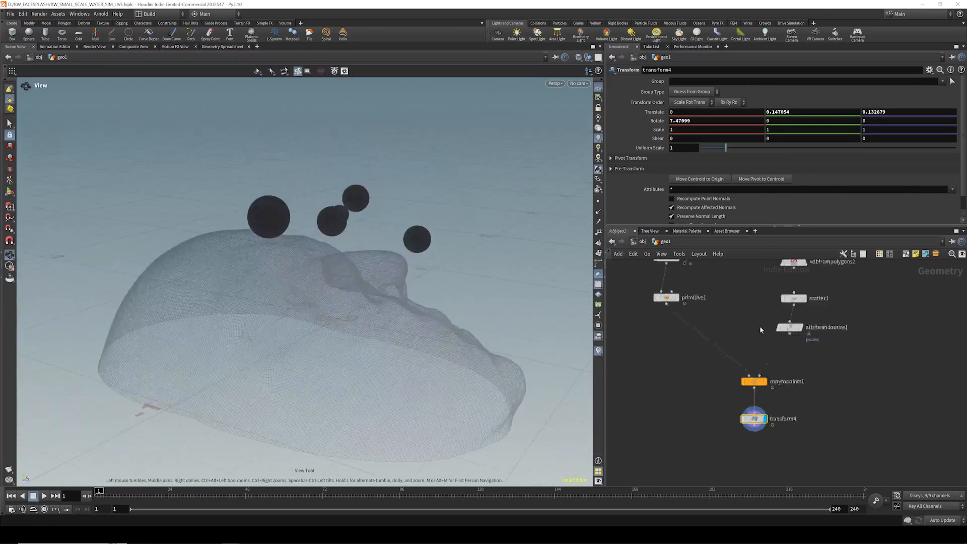
- Add an Attribute Wrangle node below transform4, wire transform4 into its first input and display it
scroll(760, 329, down, 3)
scroll(758, 382, up, 4)
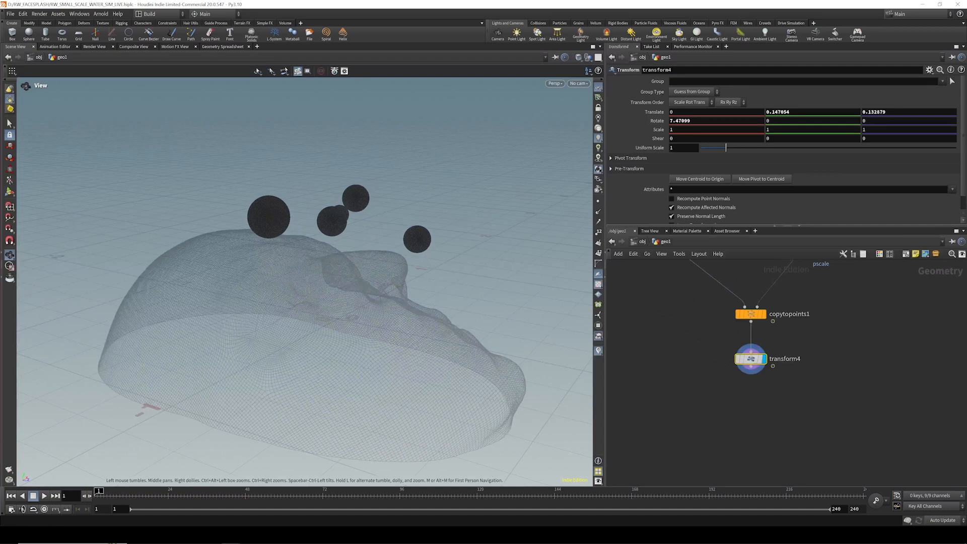
key(Tab)
text(w)
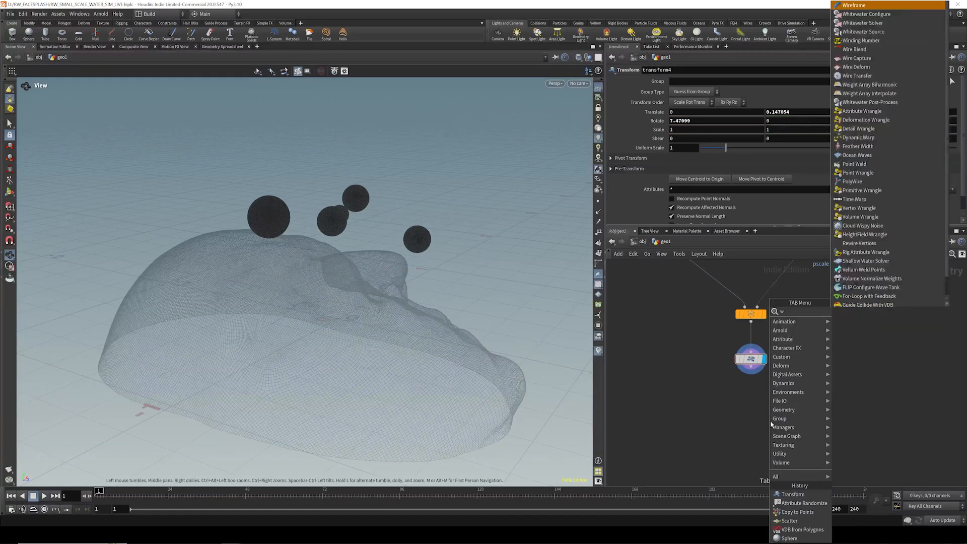
click(861, 110)
click(743, 398)
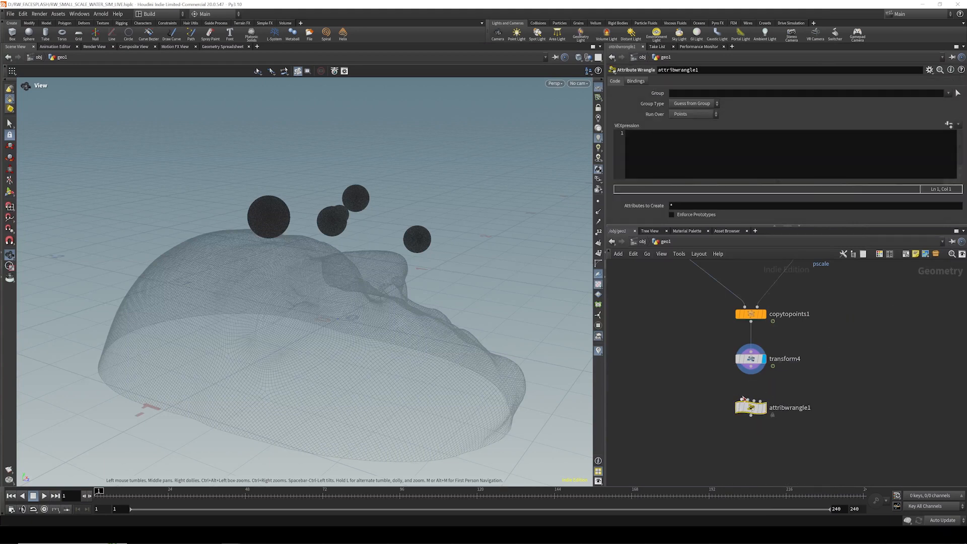
click(743, 399)
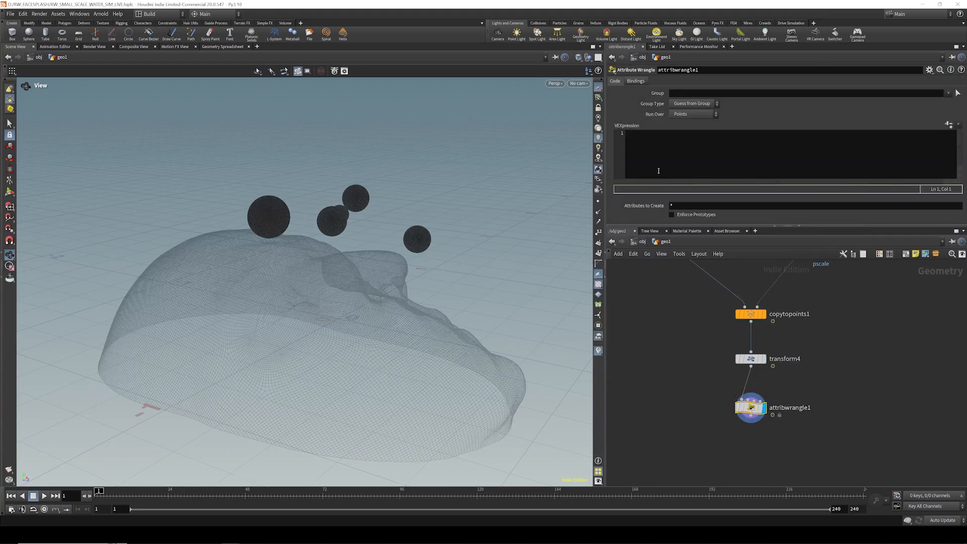
click(649, 138)
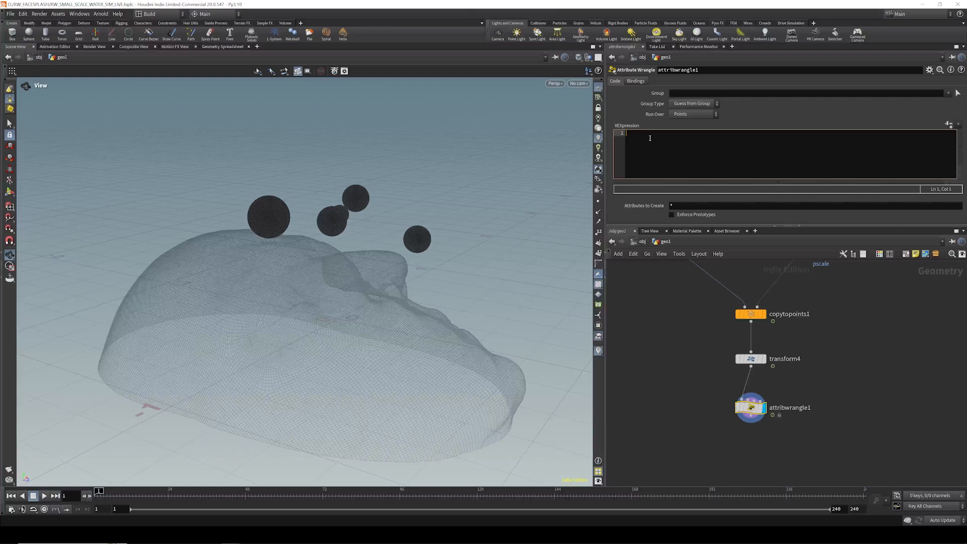
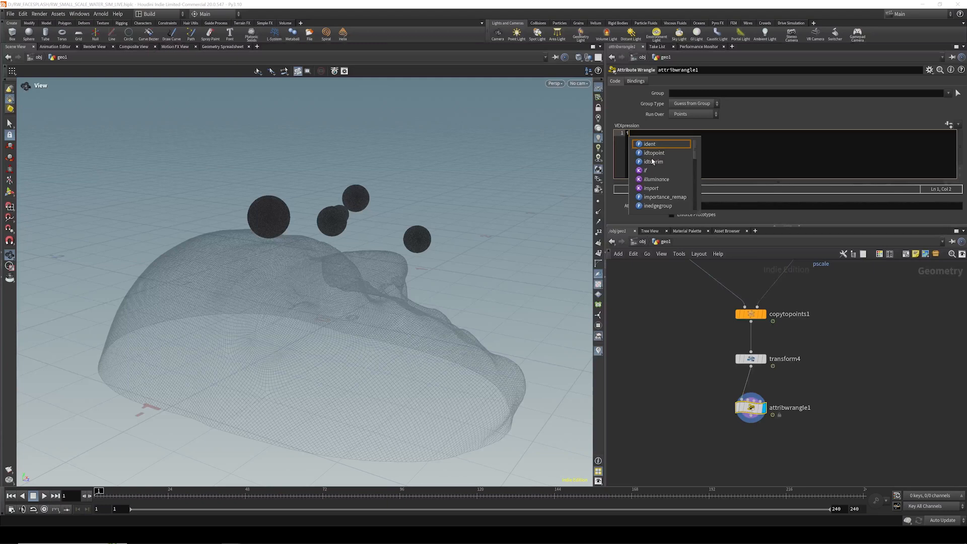
text(=)
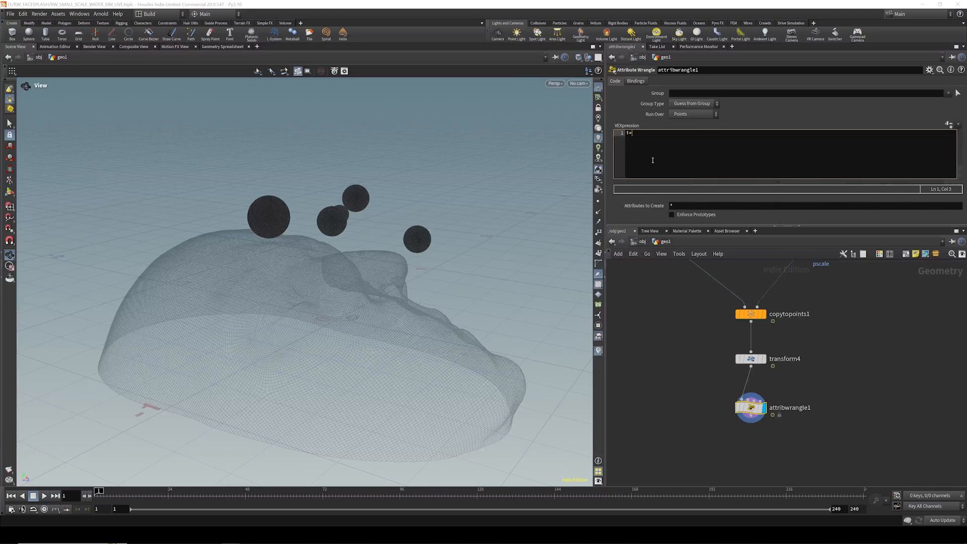
text(emitframre == @Frame;)
key(Return)
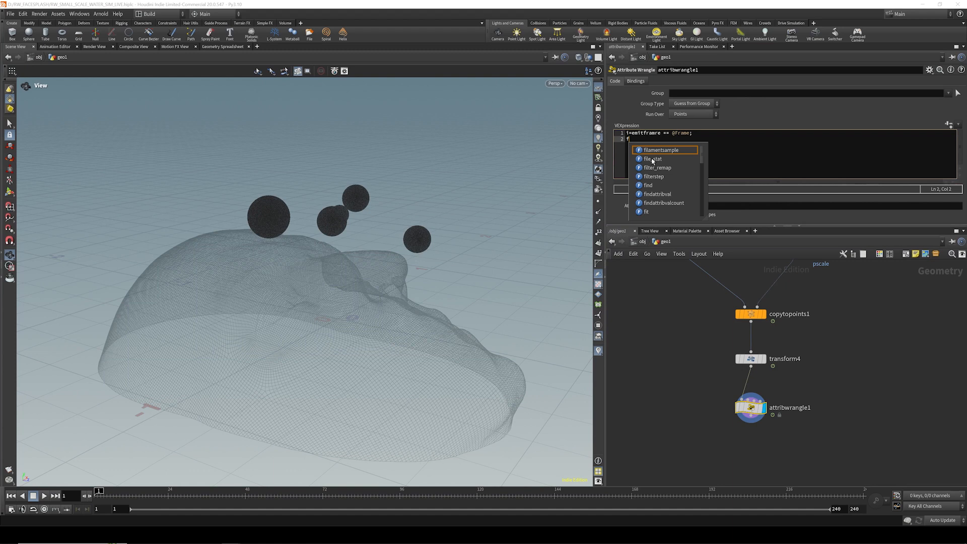
text(f@)
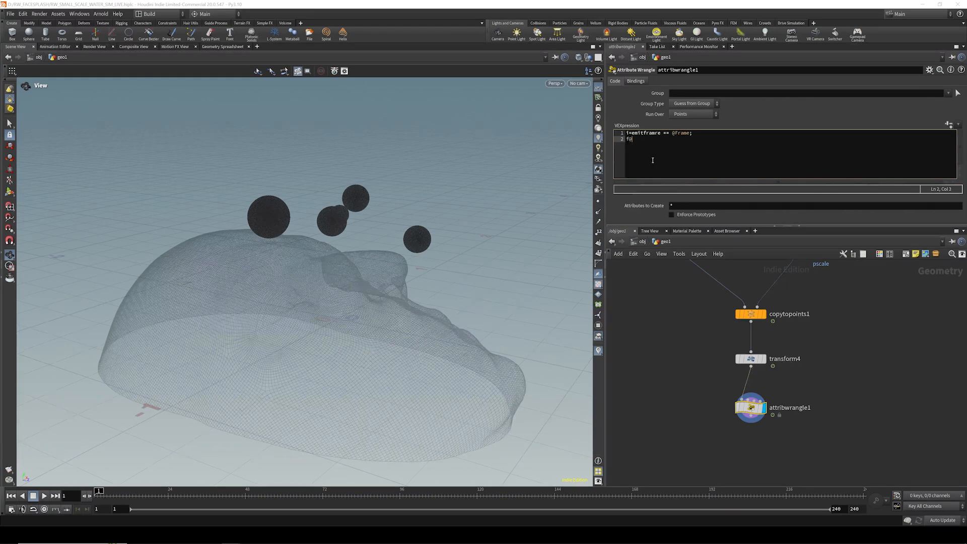
text(temperature =1;)
key(Return)
text(v)
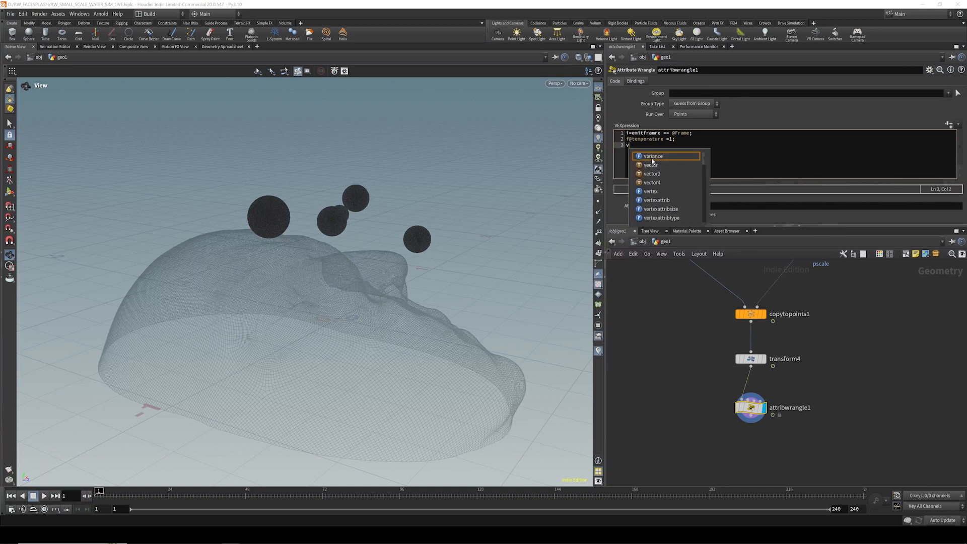
text(@)
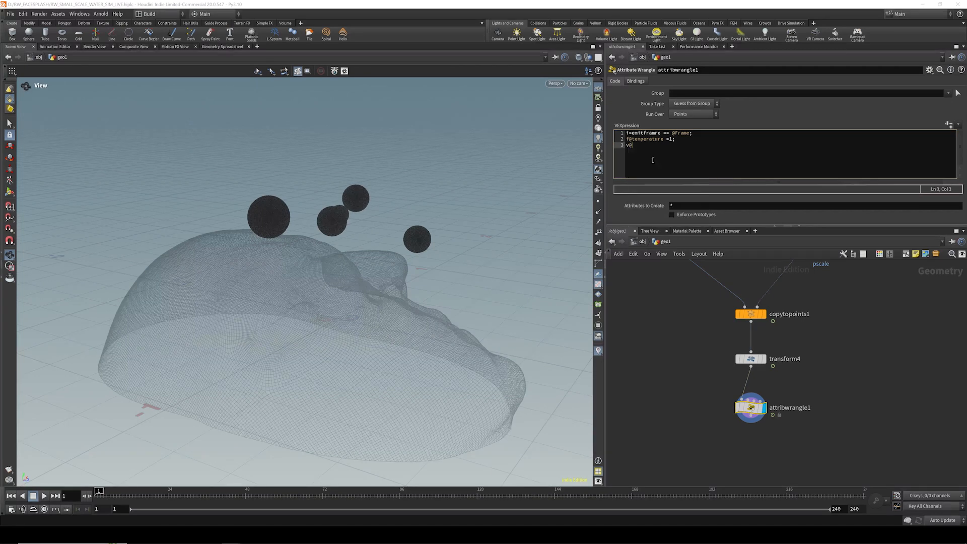
text(rest = v@P;)
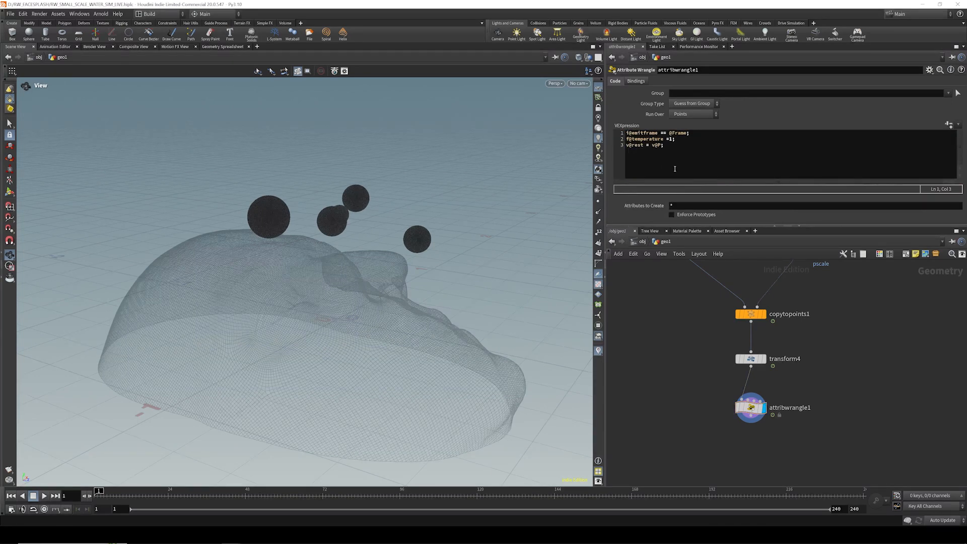
- Add an Attribute VOP fed by attribwrangle1, display it and enter its network
scroll(757, 395, up, 2)
key(Tab)
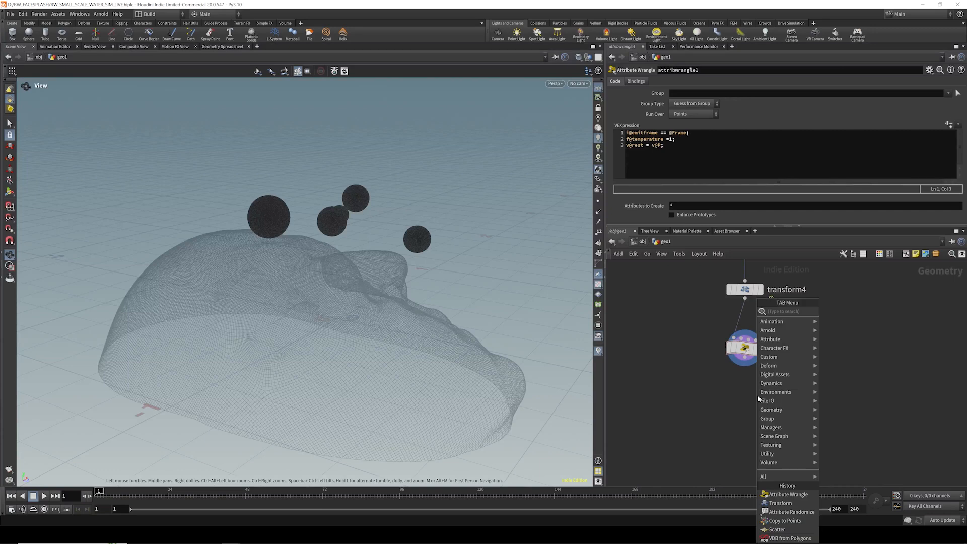
text(att vop)
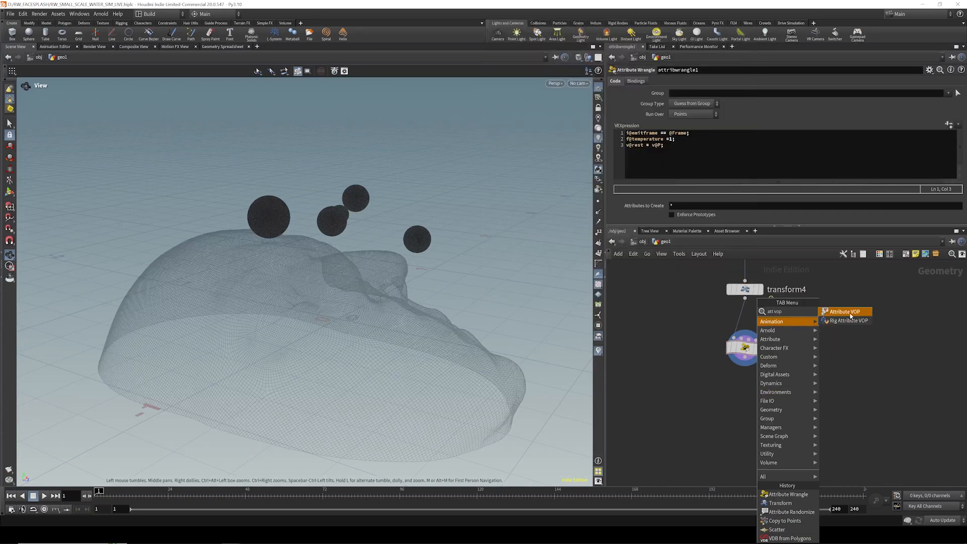
click(850, 315)
click(744, 394)
drag(744, 357, 738, 401)
click(754, 402)
double_click(744, 403)
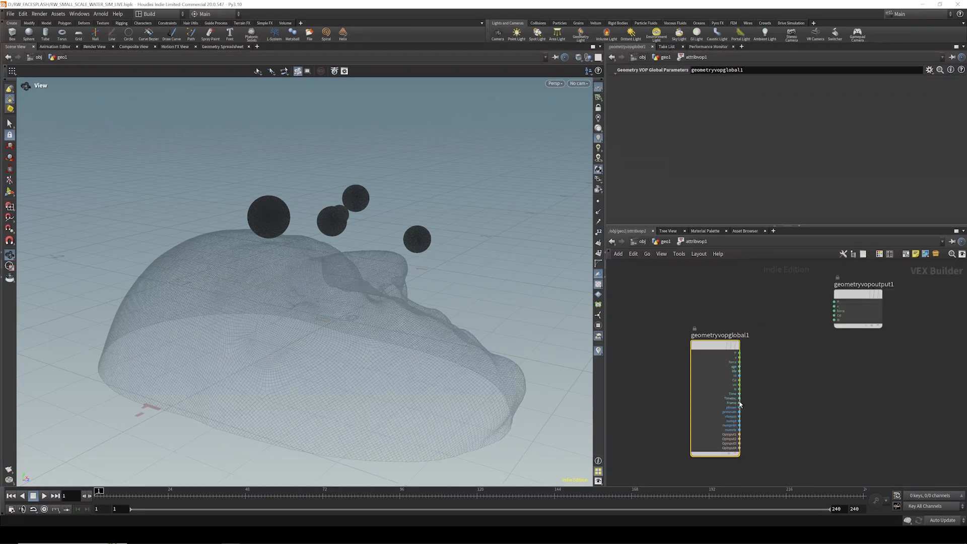
- Add a Turbulent Noise node and wire the global P output into its position input
click(781, 371)
key(Tab)
text(t)
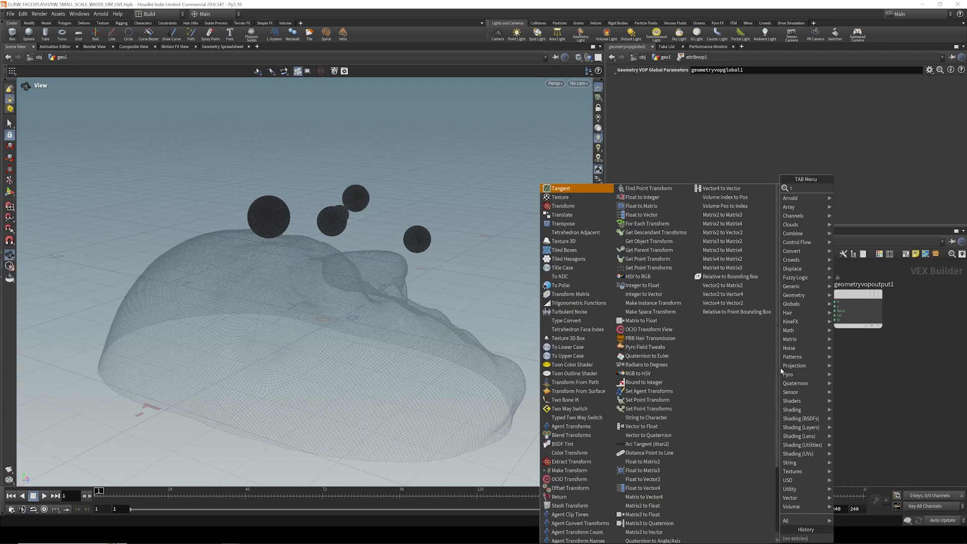
text(urb)
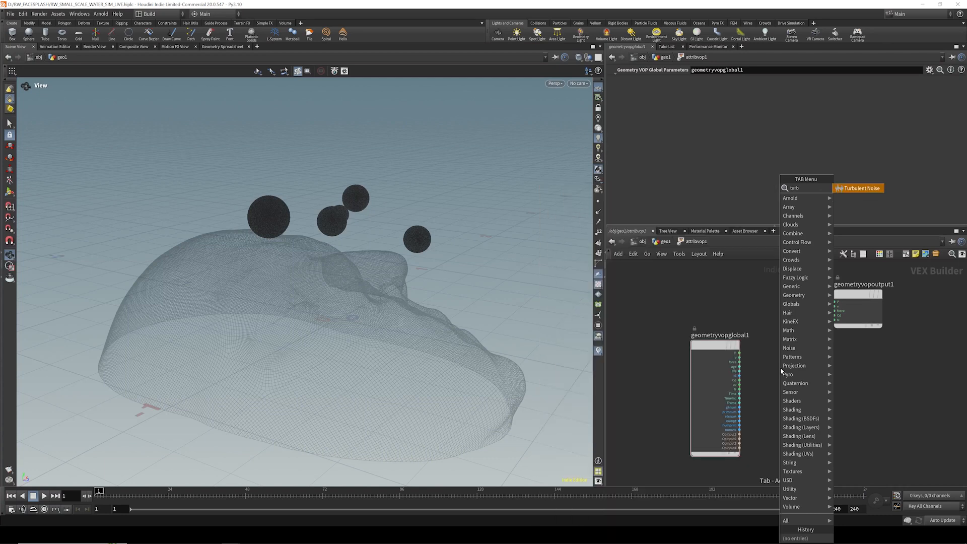
click(862, 188)
click(794, 396)
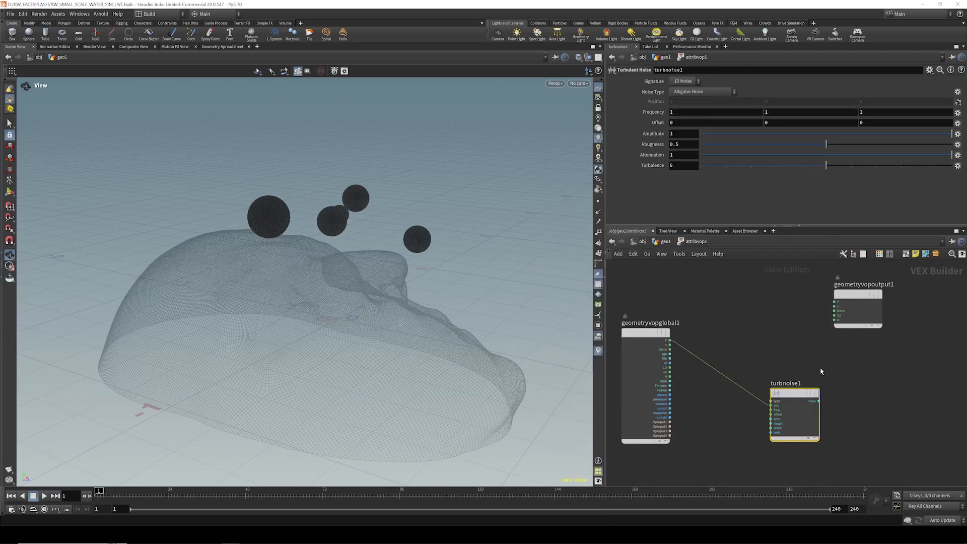
- Add a Fit Range node, feed it the turbulent noise output and connect its result to Cd on geometryvopoutput1
key(Tab)
text(fit)
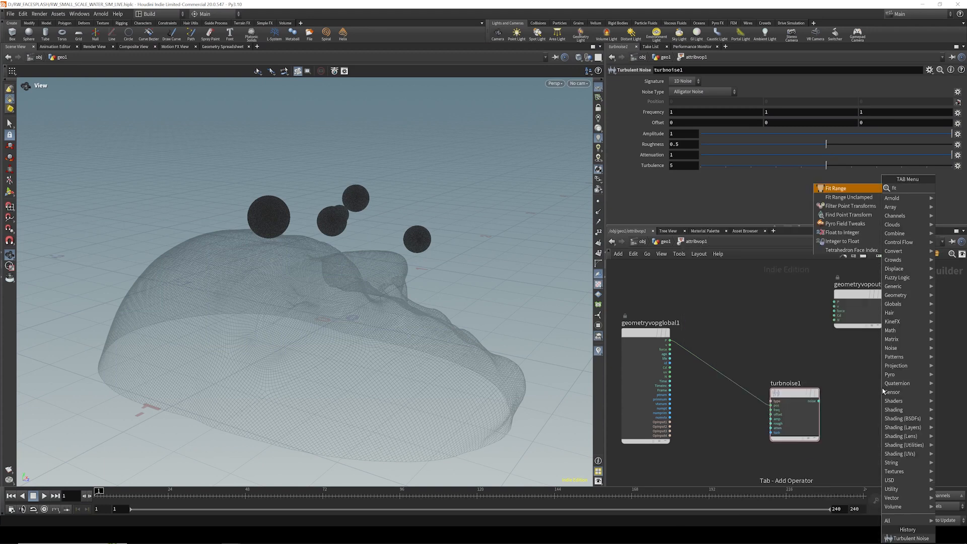
key(Return)
click(867, 415)
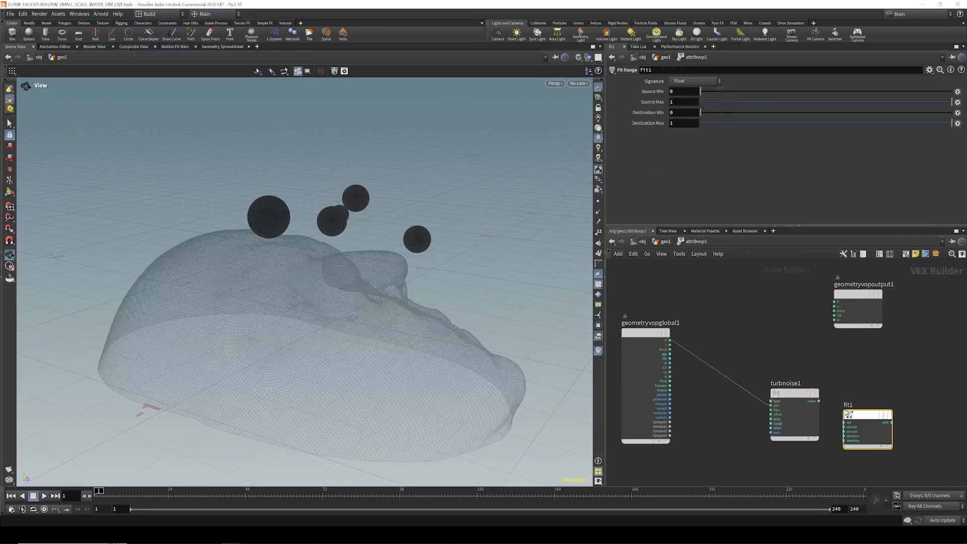
drag(794, 396, 752, 403)
click(891, 422)
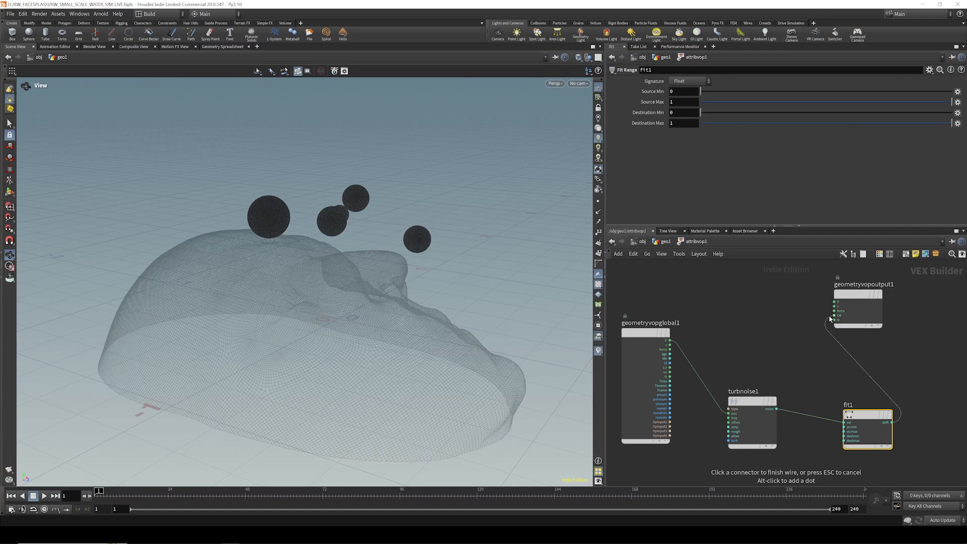
click(830, 318)
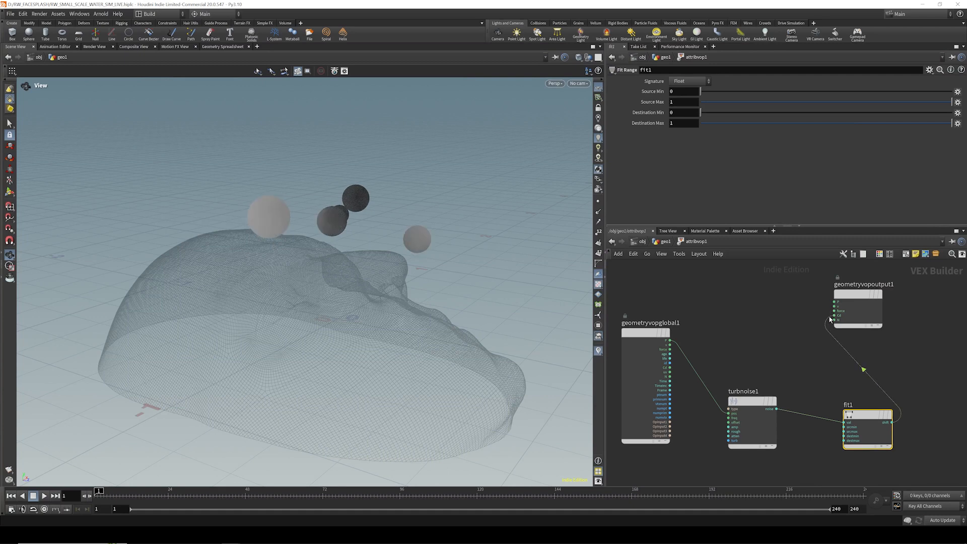
- Set turbnoise1's Frequency to 20 on all three axes
click(752, 402)
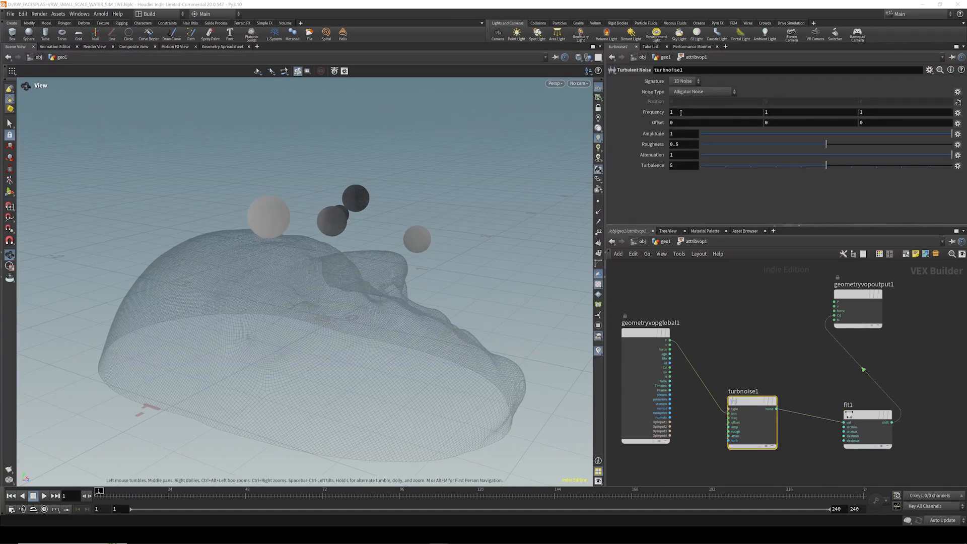
drag(682, 113, 634, 107)
text(20)
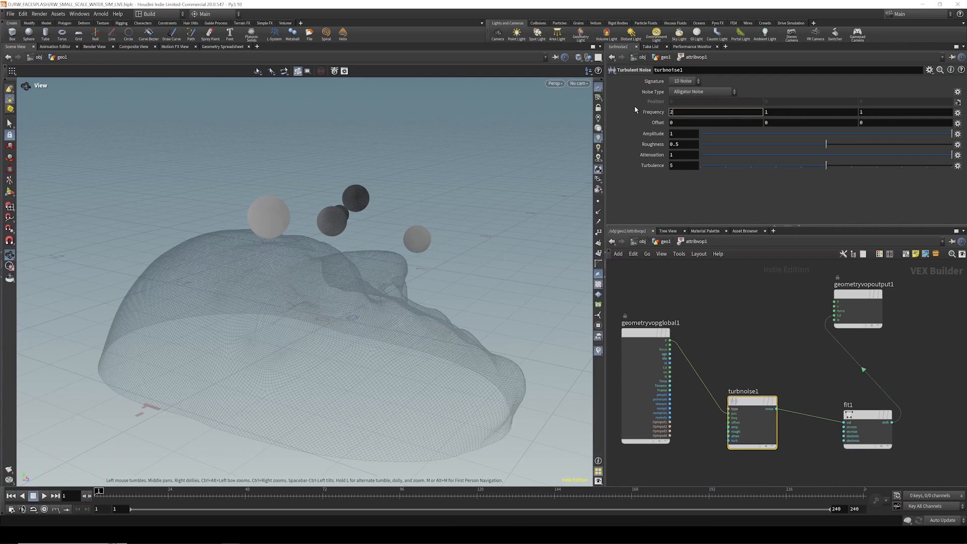
key(Return)
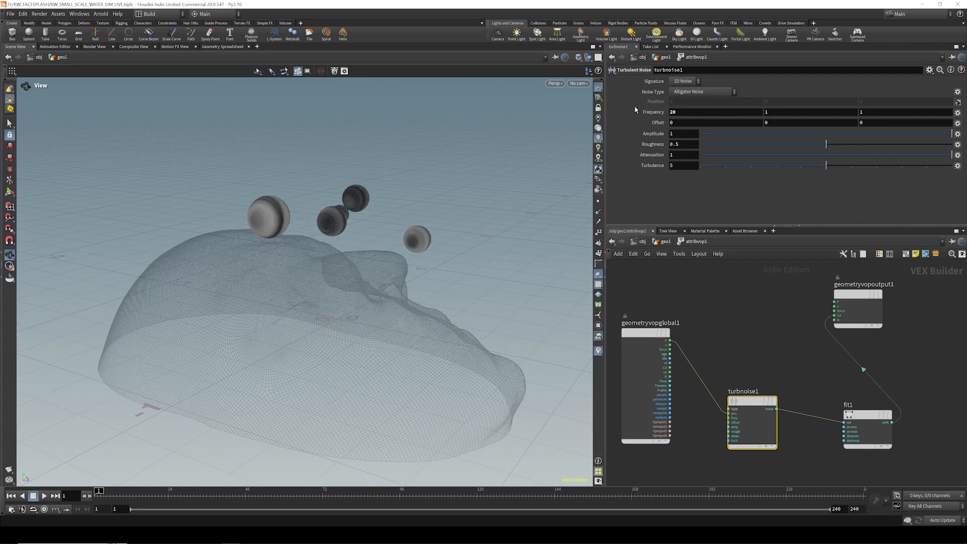
click(775, 112)
text(20)
key(Return)
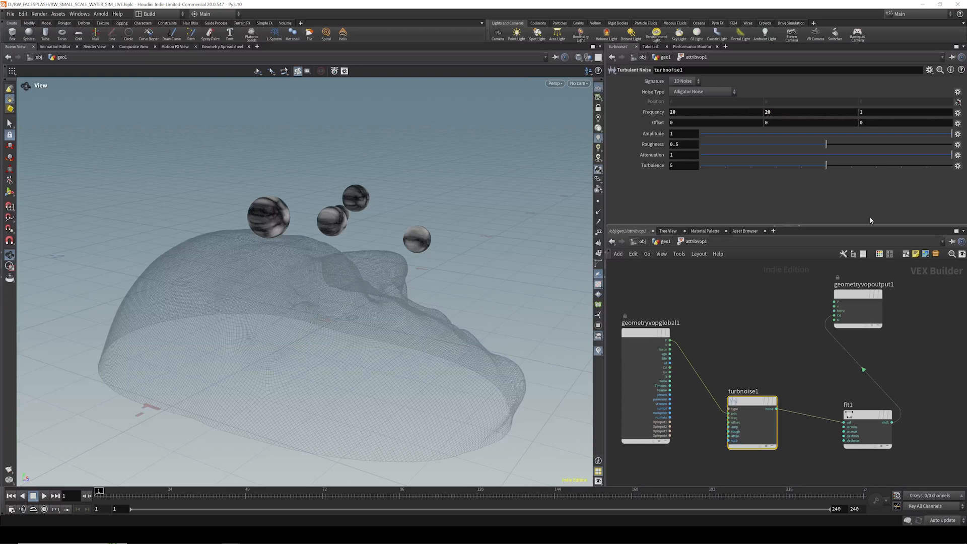
click(866, 112)
text(20)
key(Return)
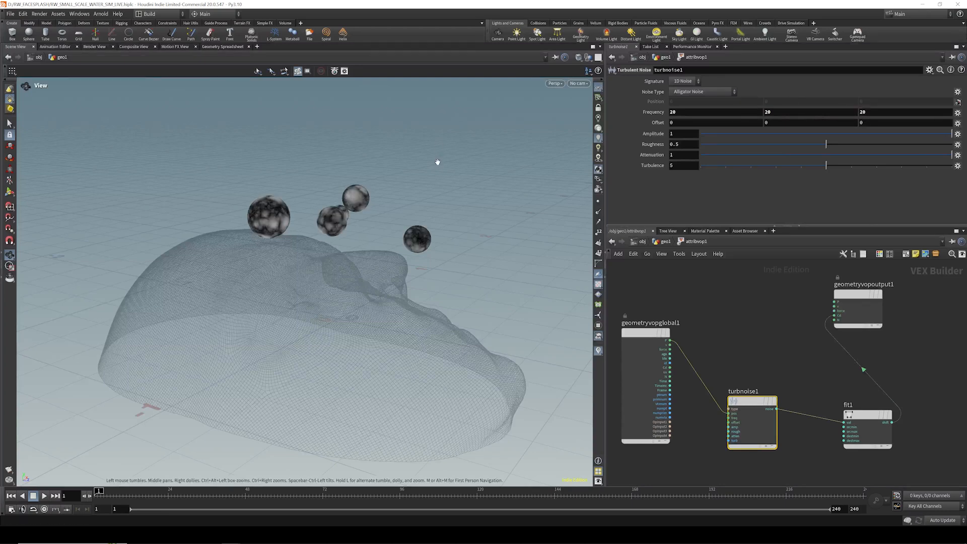
- Set turbnoise1's Amplitude to 6 and Turbulence to 2, and promote its Offset input to a parameter
mouse_move(621, 130)
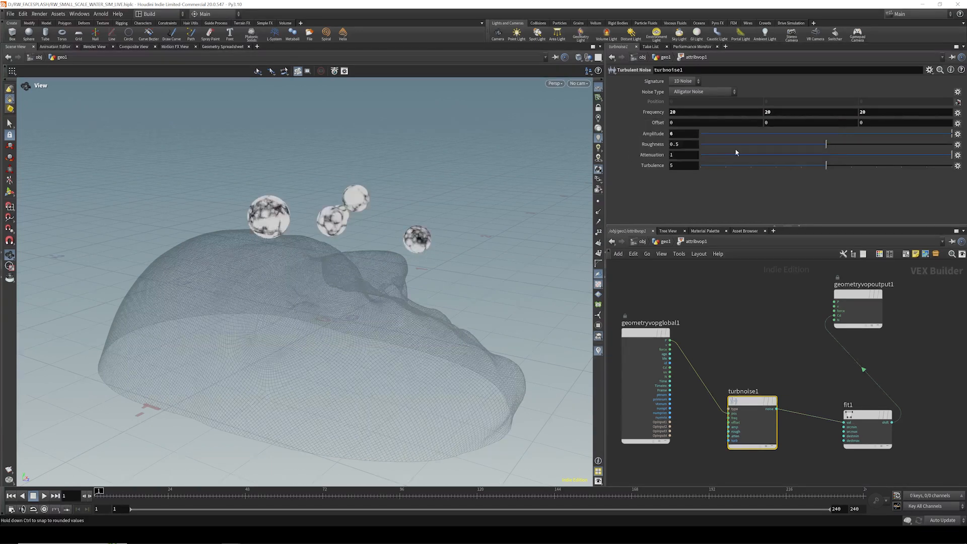
drag(644, 166, 636, 169)
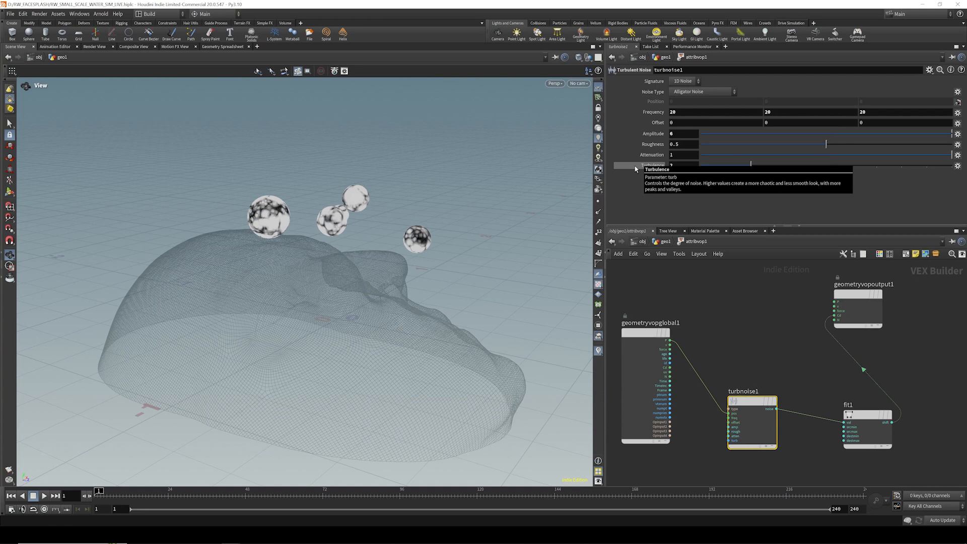
click(728, 425)
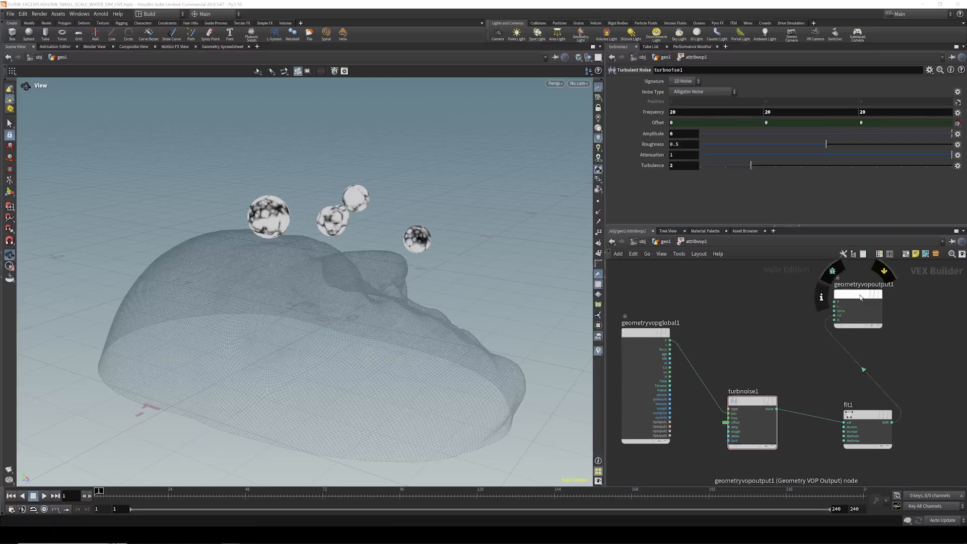
- Move geometryvopoutput1 aside and add a Bind node named temperature
drag(856, 295, 895, 294)
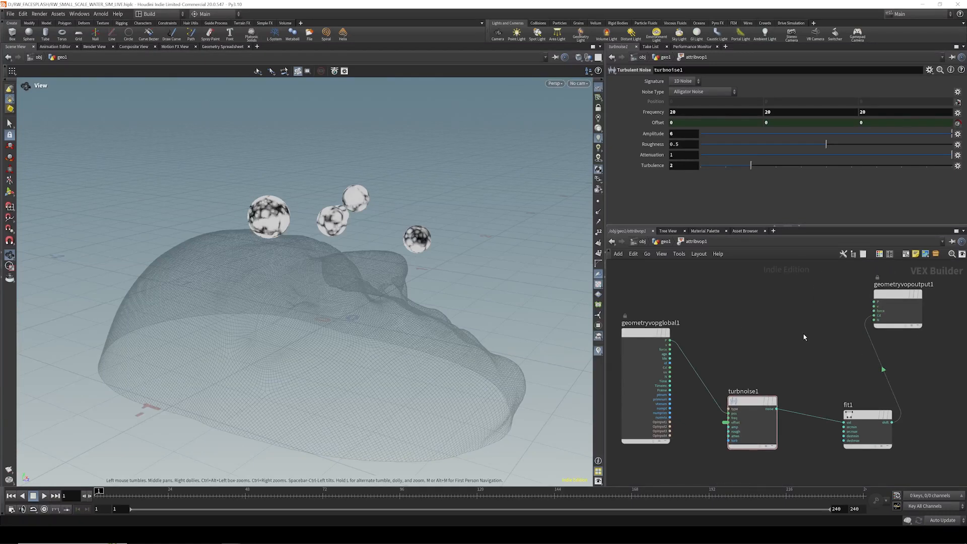
key(Tab)
key(Tab)
text(bin)
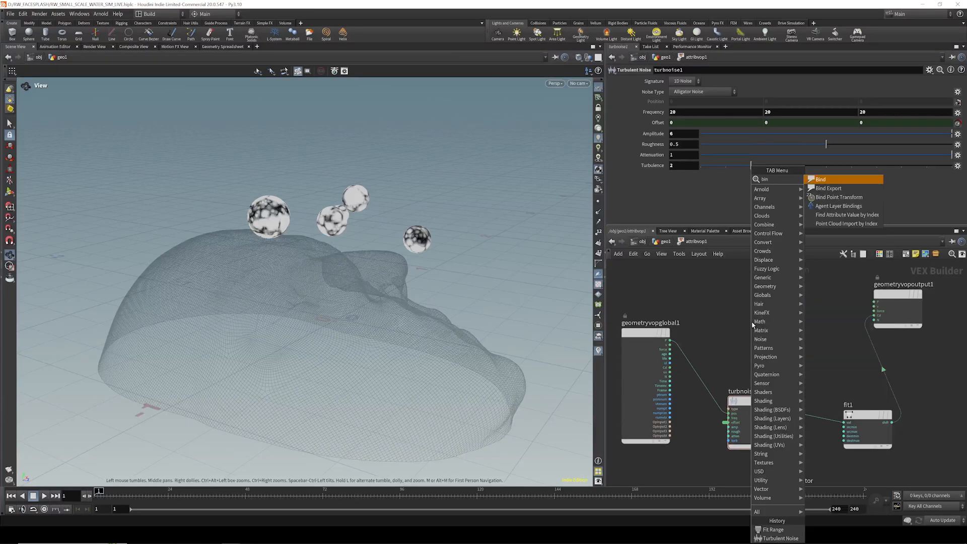
text(d)
key(Return)
click(753, 325)
double_click(697, 82)
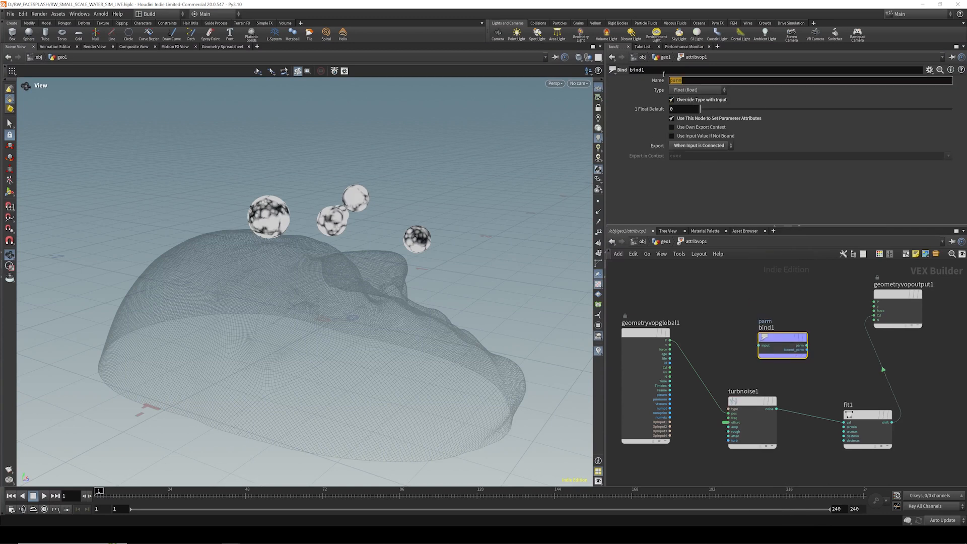
text(temperature)
key(Return)
- Place the temperature bind node beneath geometryvopoutput1 and wire the fit1 output into its input
drag(766, 326, 922, 334)
click(913, 354)
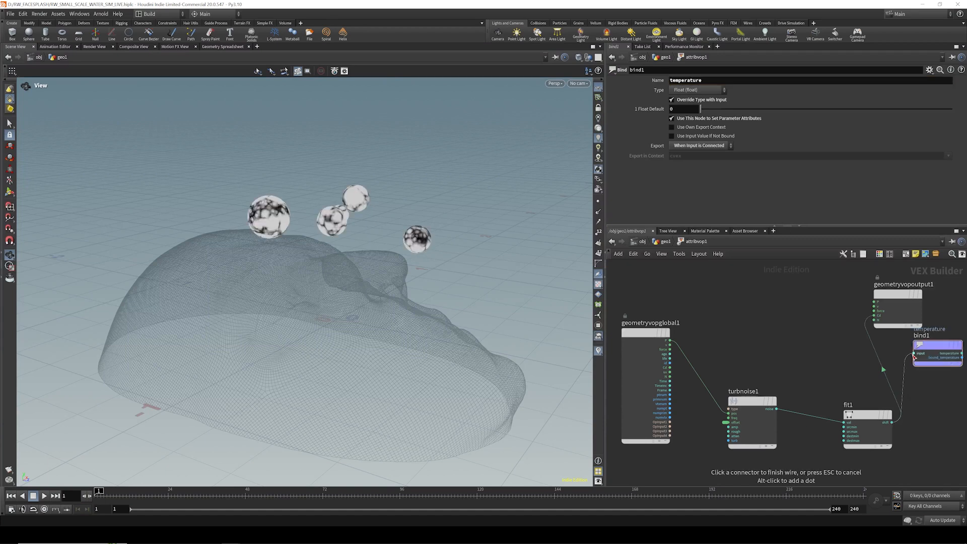
click(914, 355)
- Set fit1's Source Min to 0.2, Source Max to .65 and Destination Min to 0.7
click(867, 414)
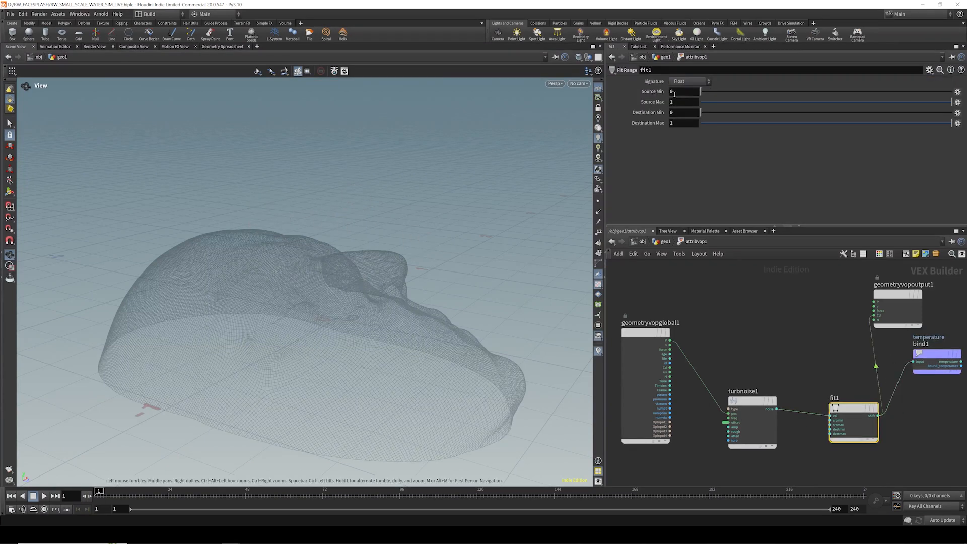
click(682, 91)
text(0.2)
key(Return)
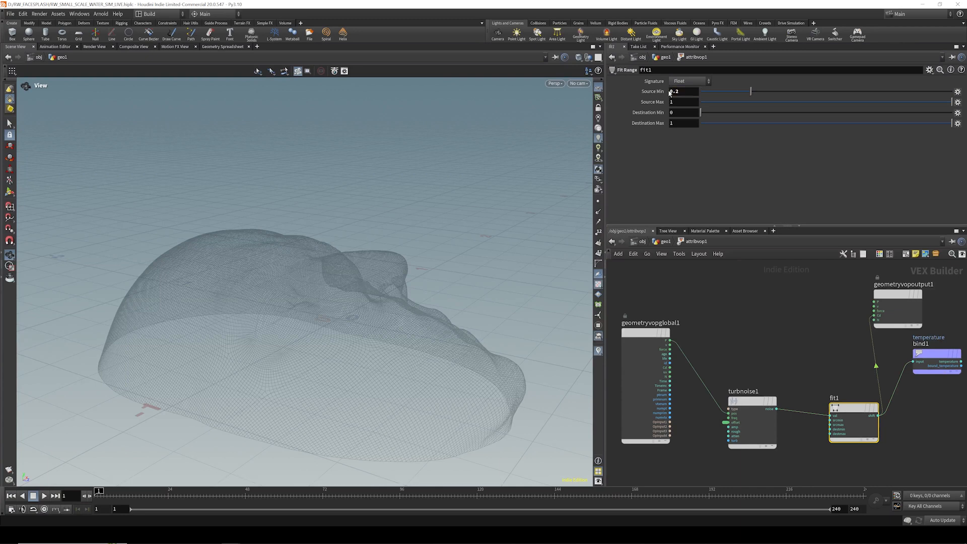
click(679, 102)
text(.65)
click(677, 112)
text(0.7)
key(Return)
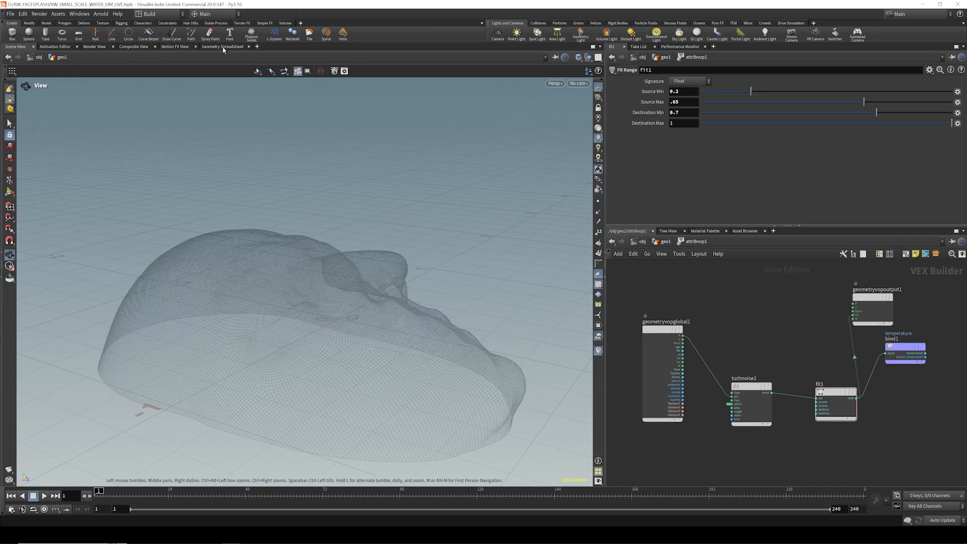
- Return to geo1 with the geometry spreadsheet shown, delete the channels on attribvop1's Offset and set its Y value to $FF*0.2
click(222, 46)
click(665, 242)
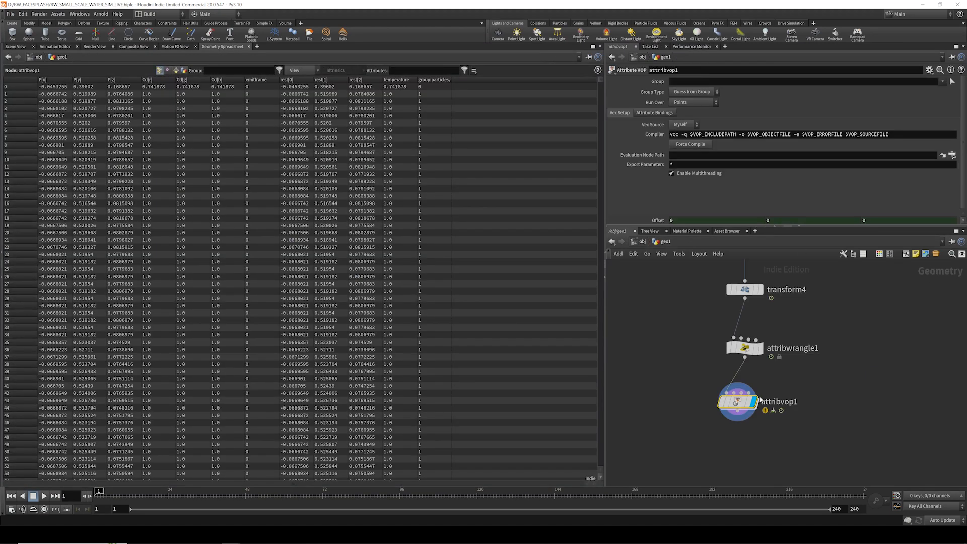
right_click(732, 225)
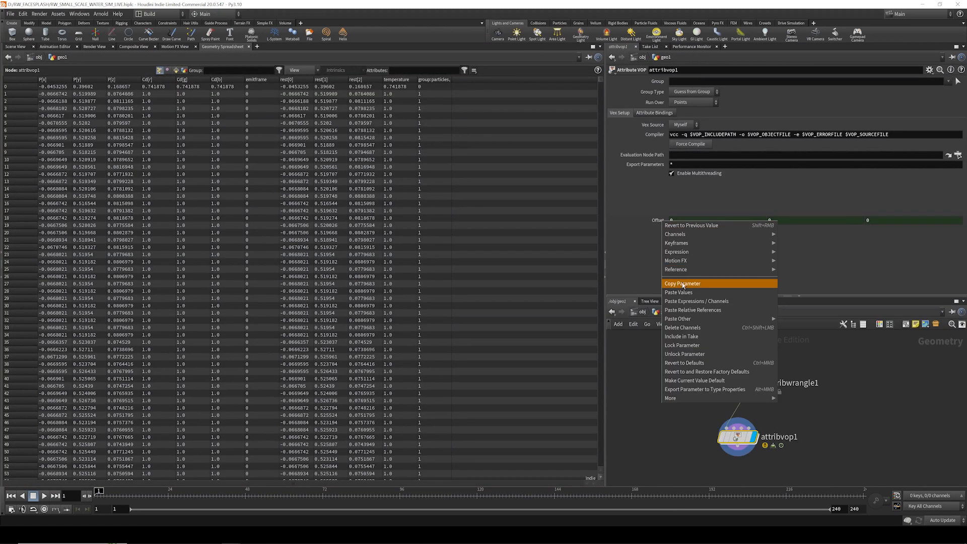
click(689, 328)
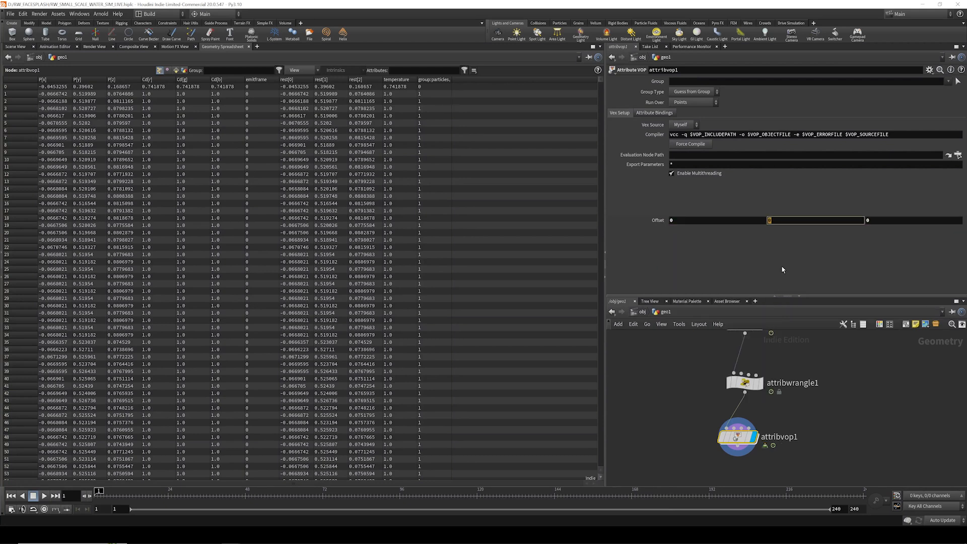
text($)
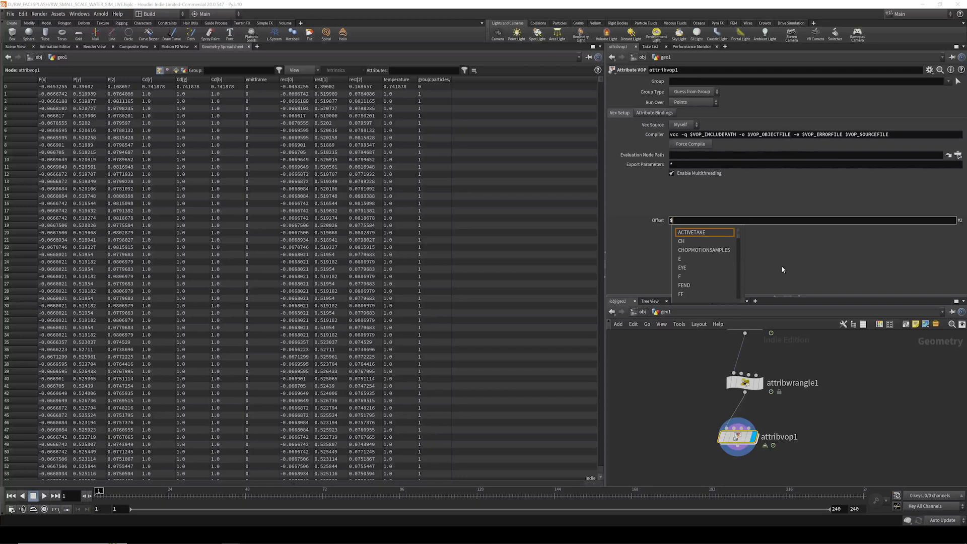
text(FF*0.2)
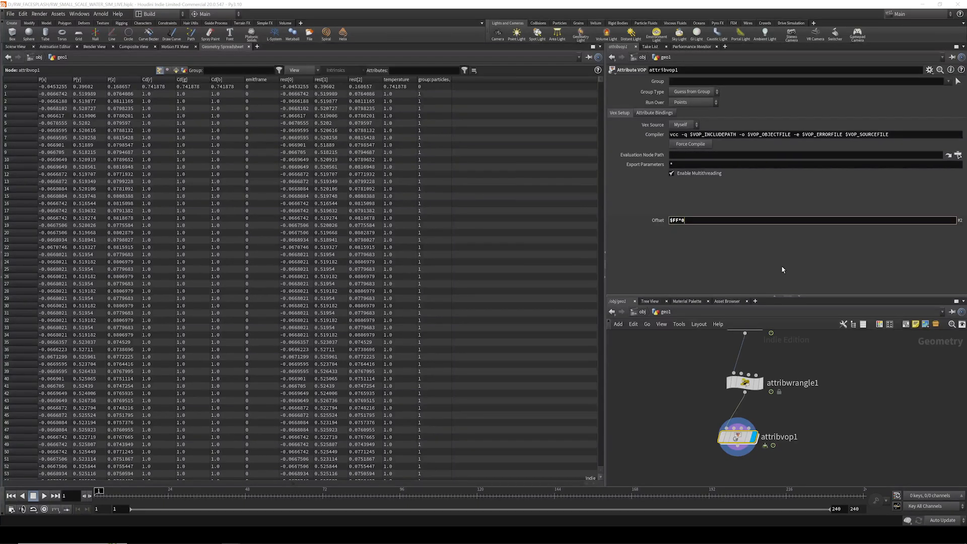
key(Return)
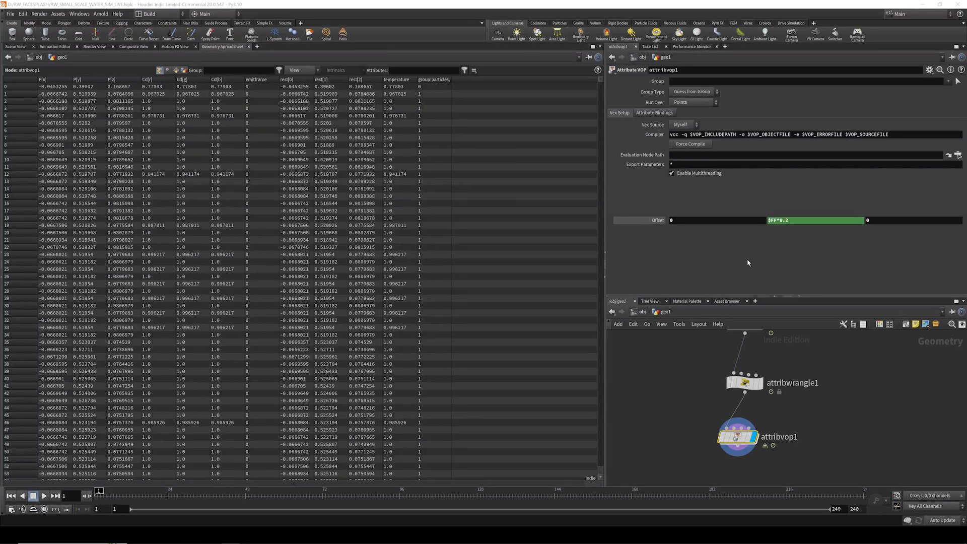
- Scrub through the frames to examine how the temperature values and the noise on the spheres change over time
click(127, 493)
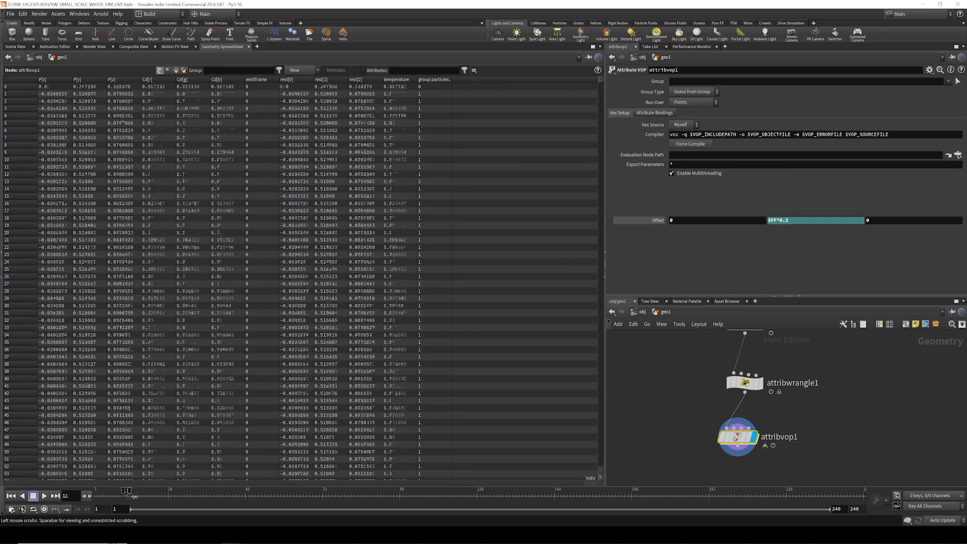
drag(133, 495, 203, 499)
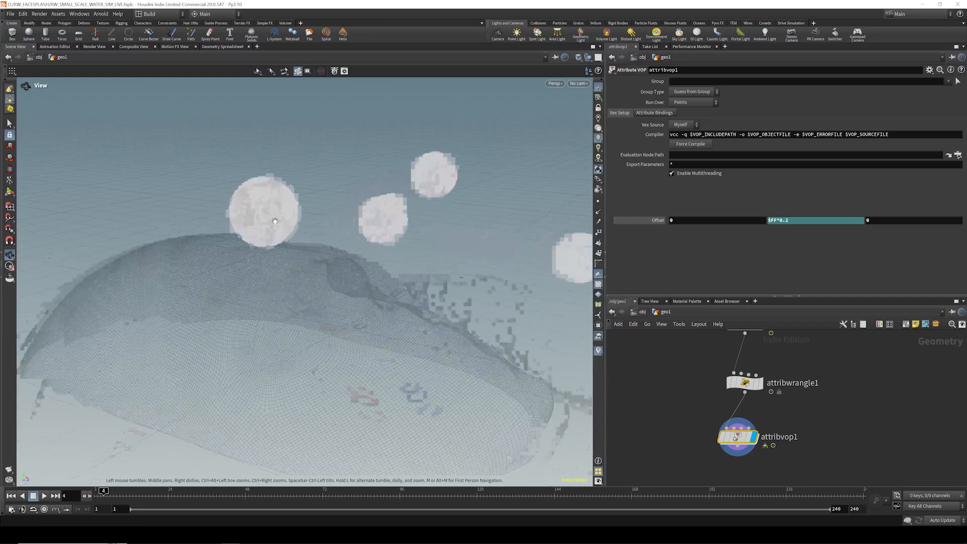
click(126, 493)
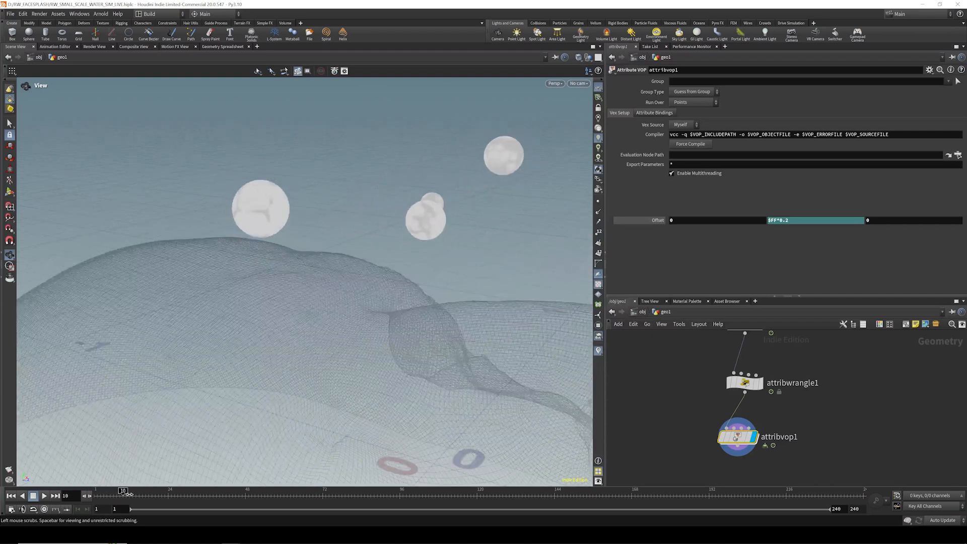
drag(129, 494, 107, 495)
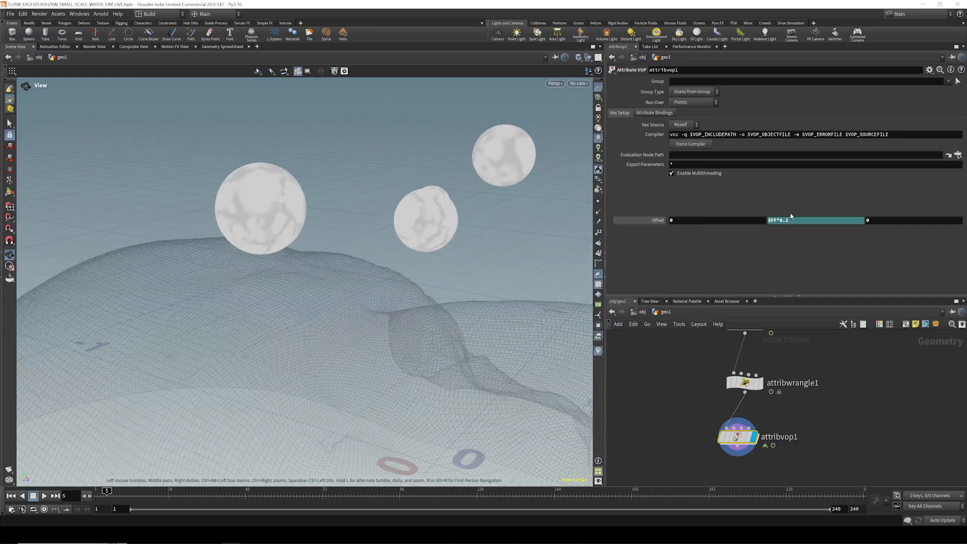
click(111, 495)
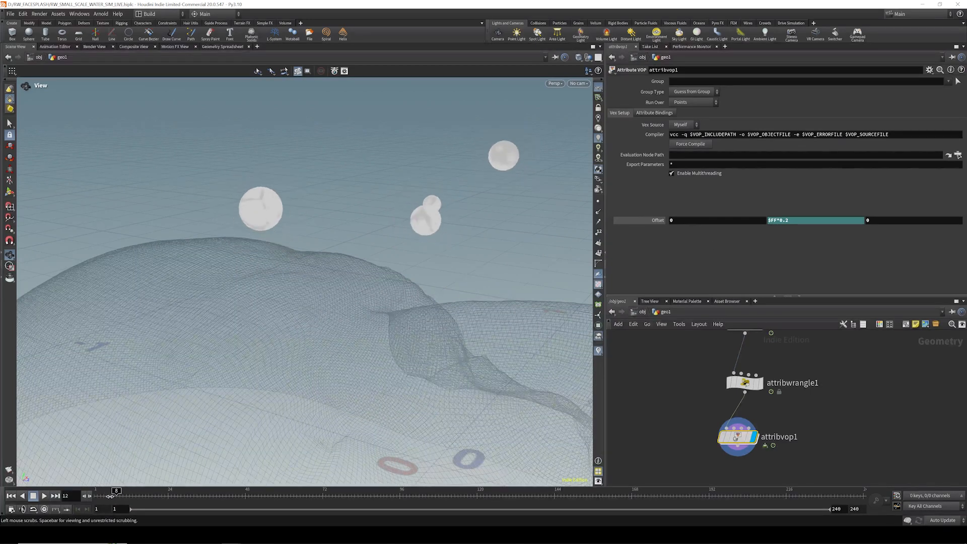
drag(111, 496, 120, 502)
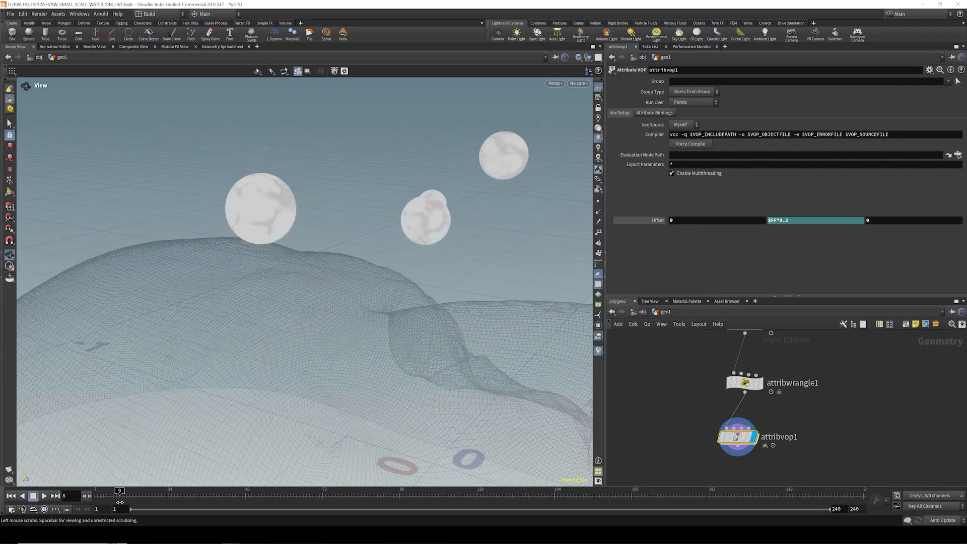
right_drag(386, 269, 326, 257)
key(f)
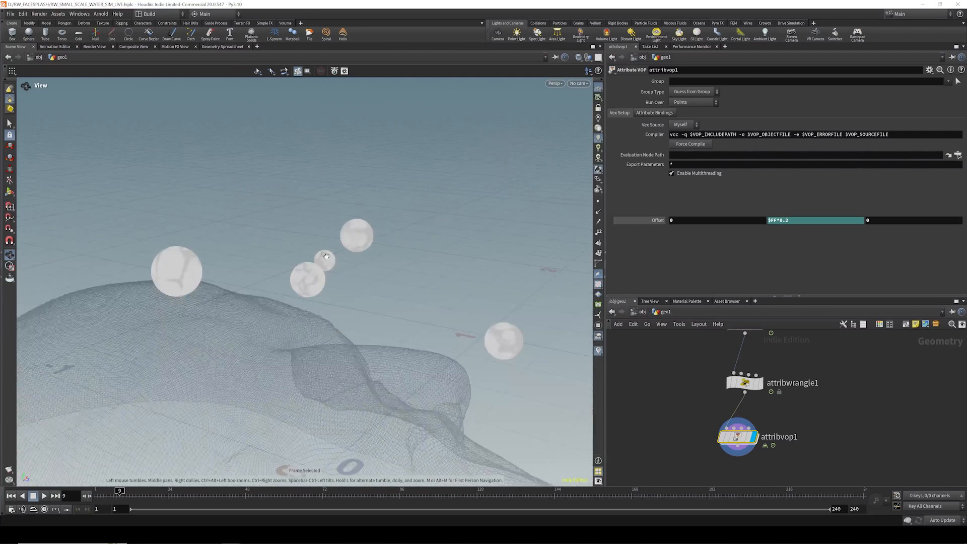
scroll(334, 191, down, 8)
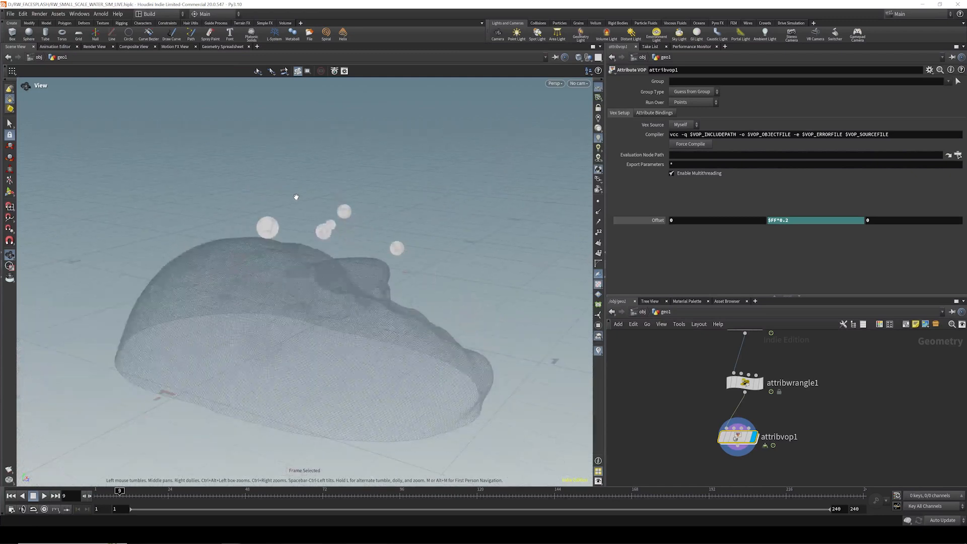
- Change the viewport background's color scheme to Dark
key(d)
click(342, 113)
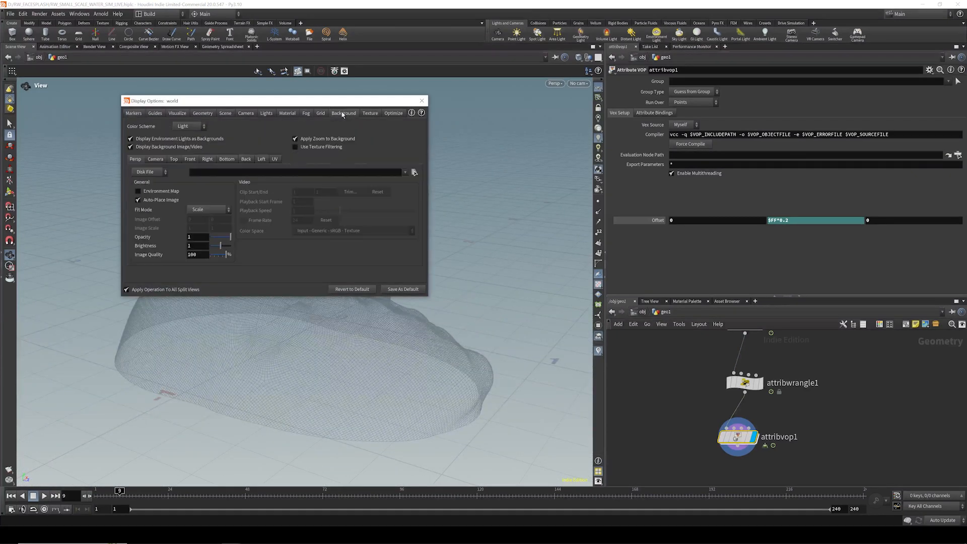
click(194, 126)
click(186, 141)
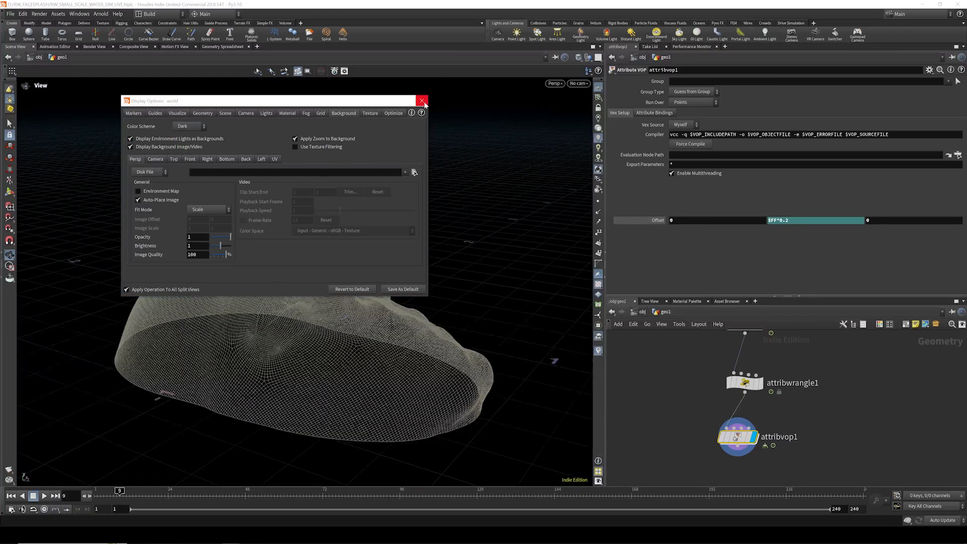
click(421, 100)
scroll(776, 381, down, 3)
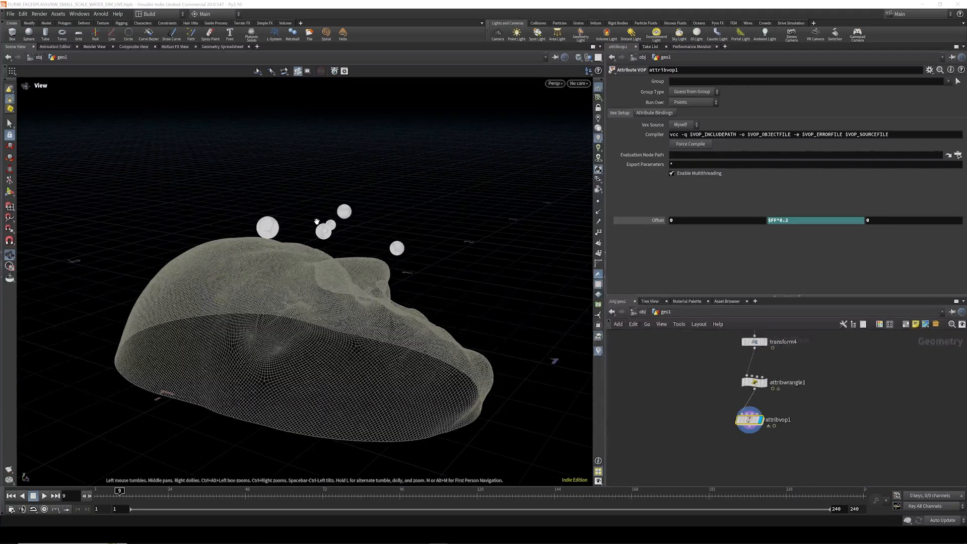
drag(316, 221, 339, 235)
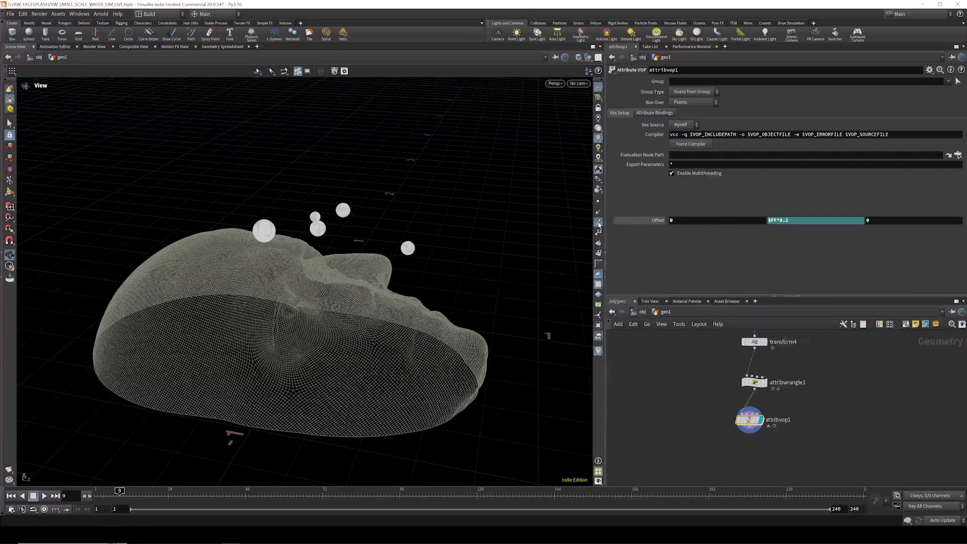
- Add a second Attribute VOP node below attribvop1 in geo1
click(755, 463)
key(Tab)
text(att)
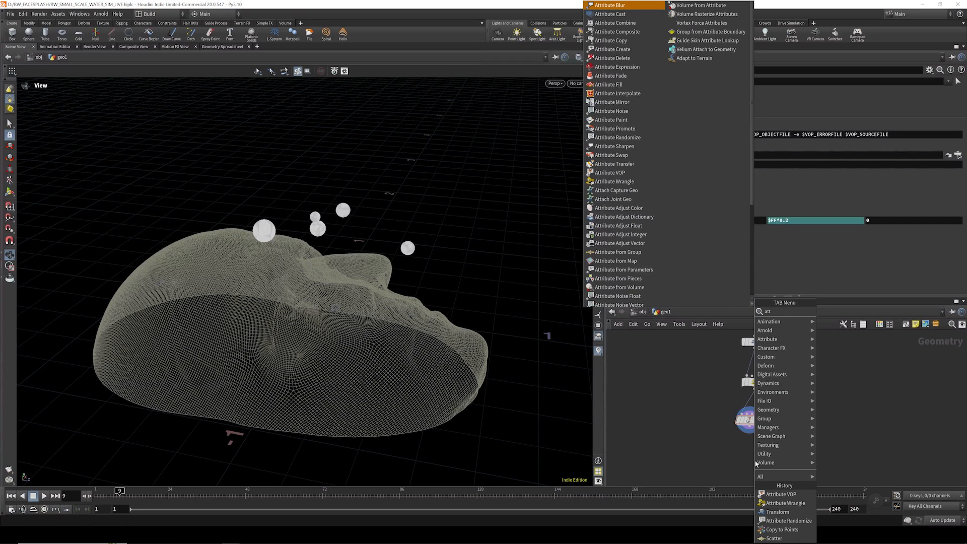
double_click(752, 422)
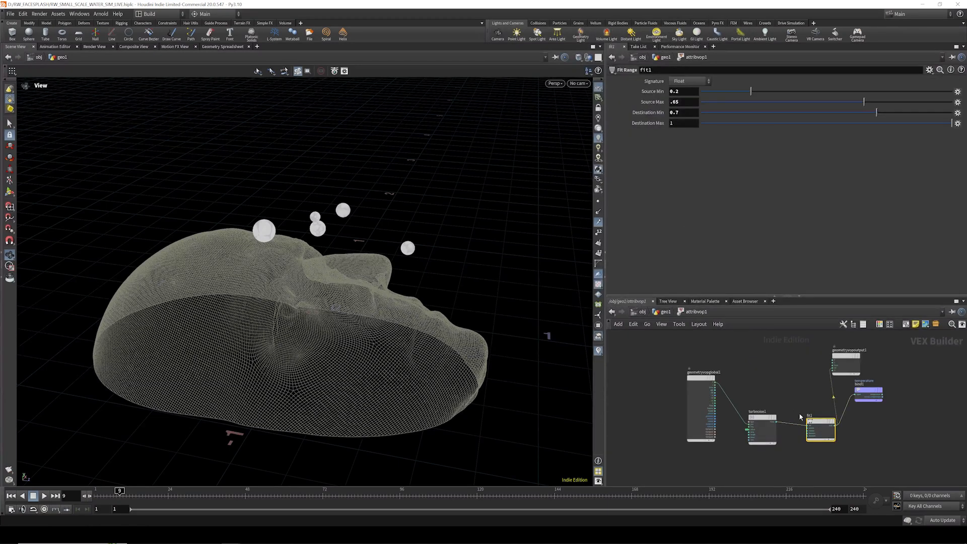
key(u)
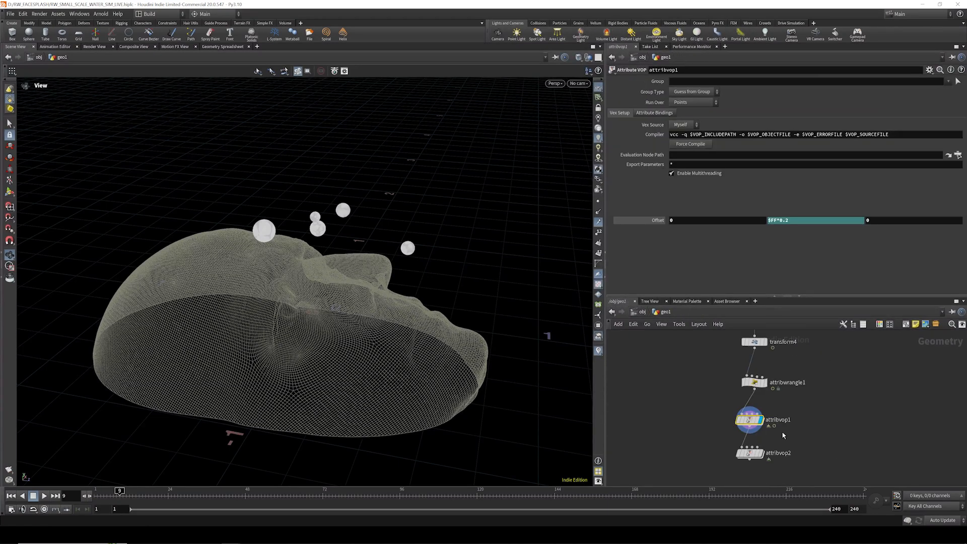
- Rename attribvop1 as SET_TEMP and attribvop2 as SET_V
double_click(777, 419)
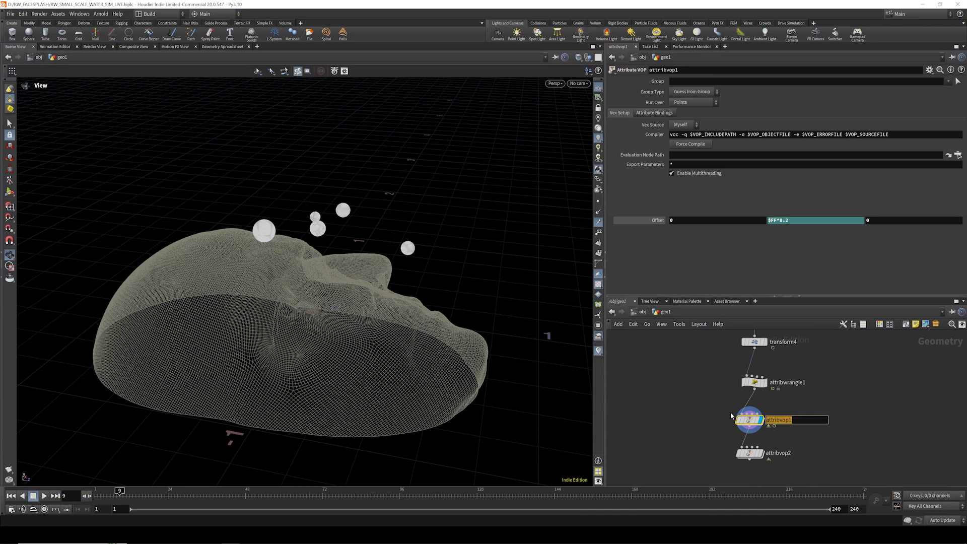
text(SET_TEMP)
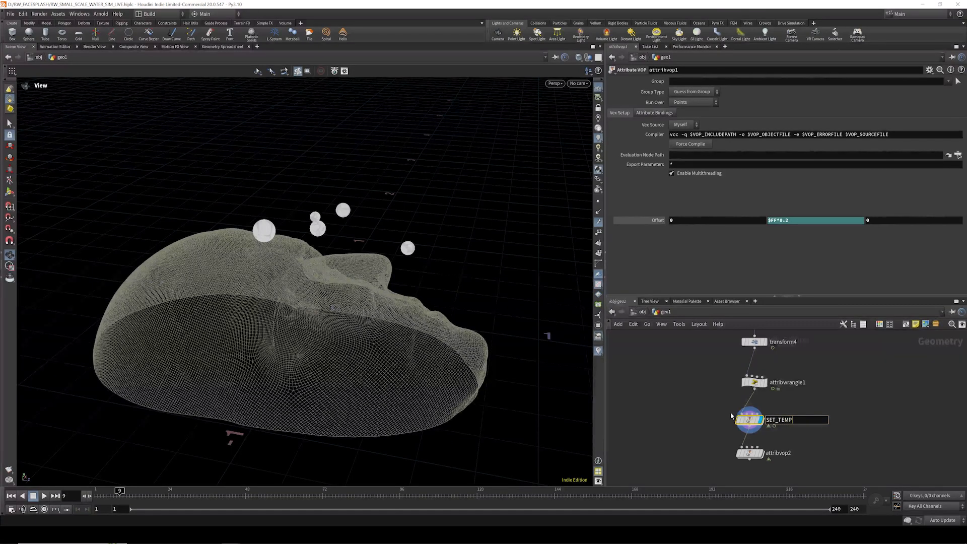
click(874, 417)
click(792, 453)
drag(796, 453, 749, 450)
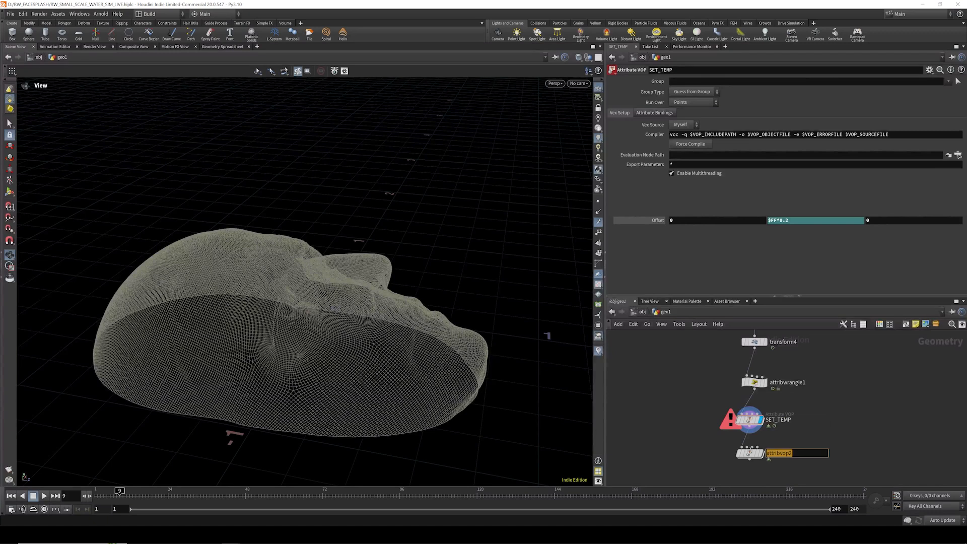
text(SET)
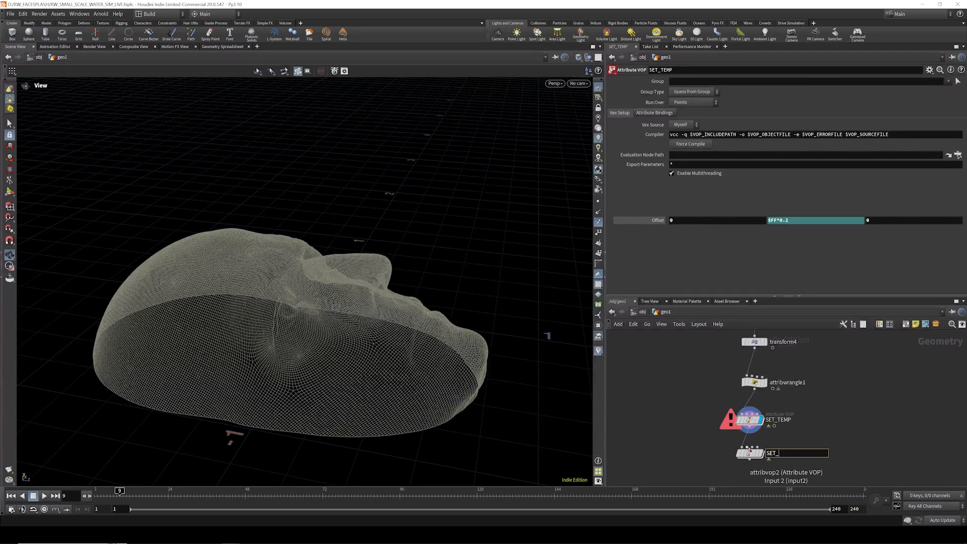
text(_V)
key(Return)
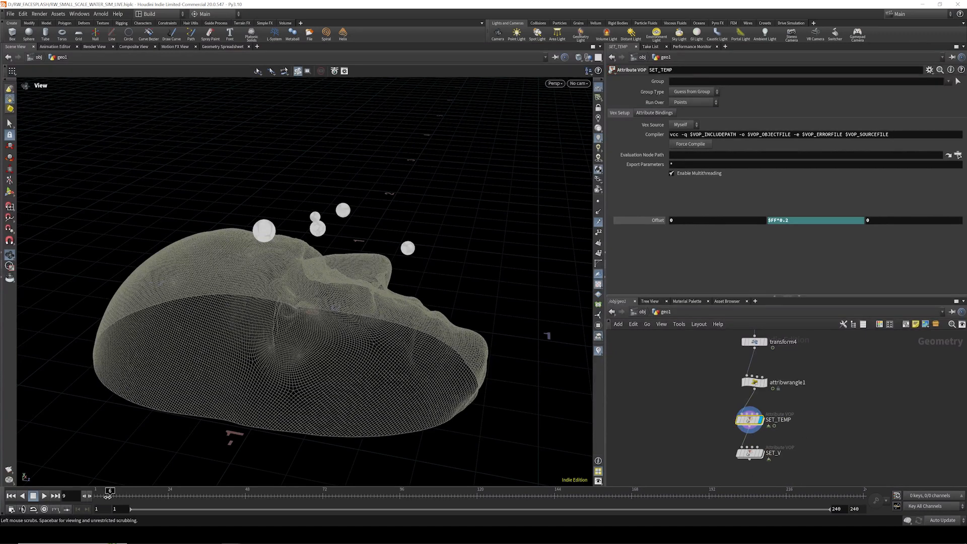
- Inside SET_V, add a Turbulent Noise node and wire the global P output into its position input
double_click(749, 450)
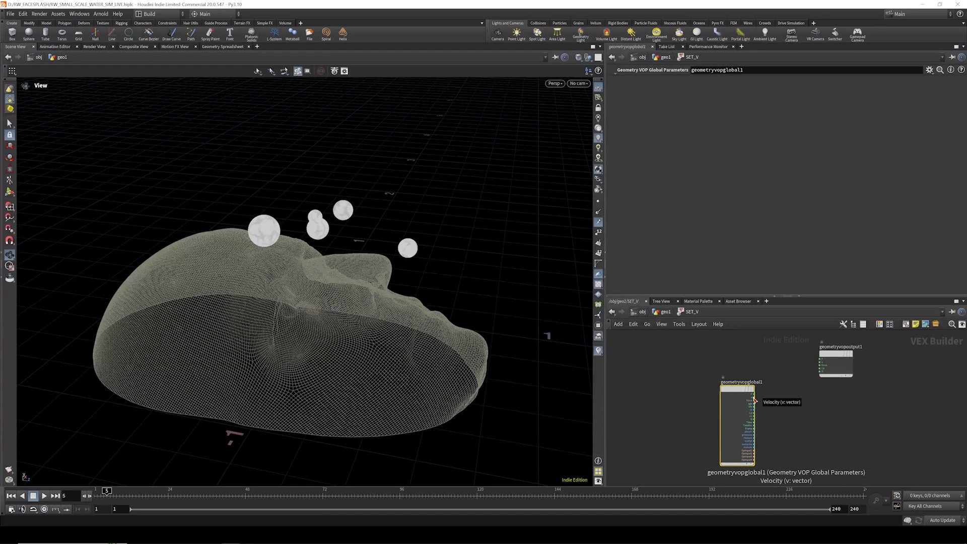
key(Tab)
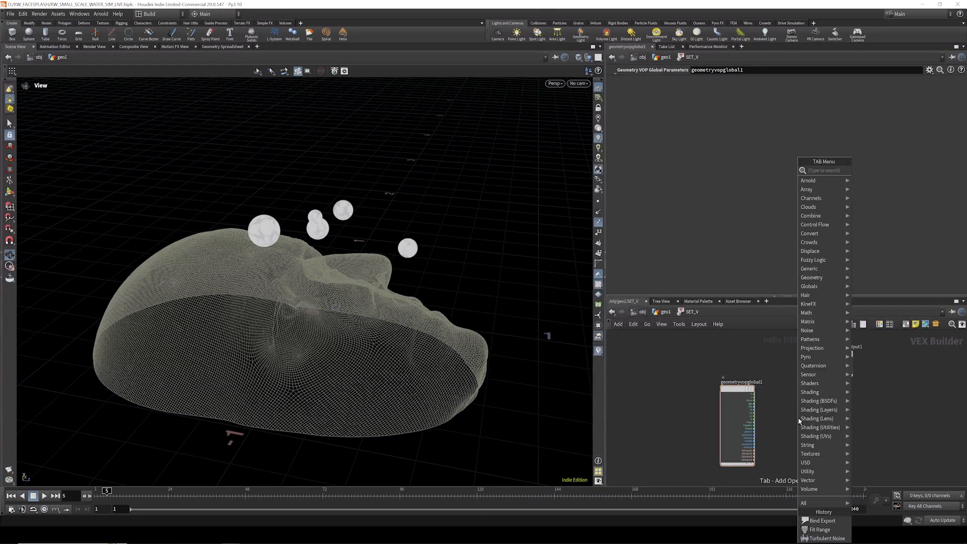
text(turb)
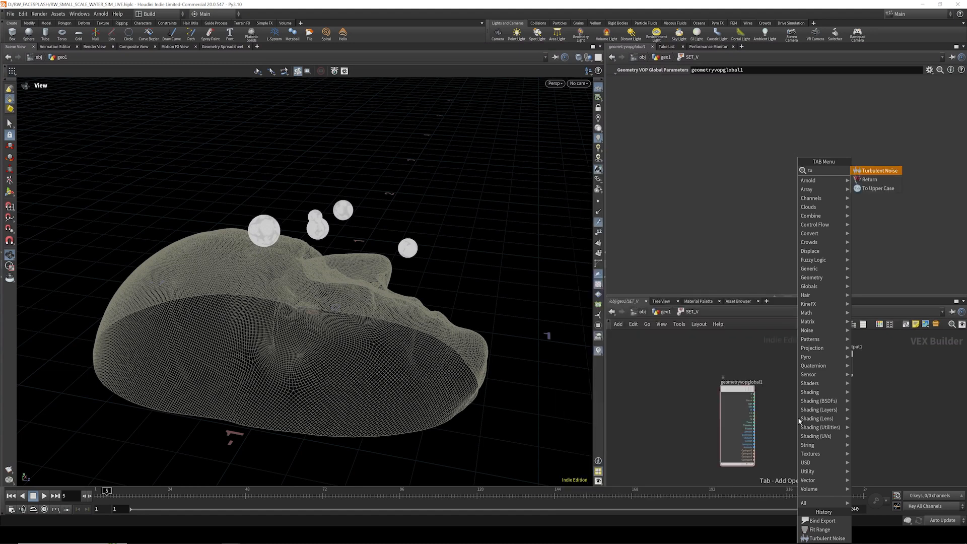
key(Return)
key(Return)
click(737, 384)
click(801, 422)
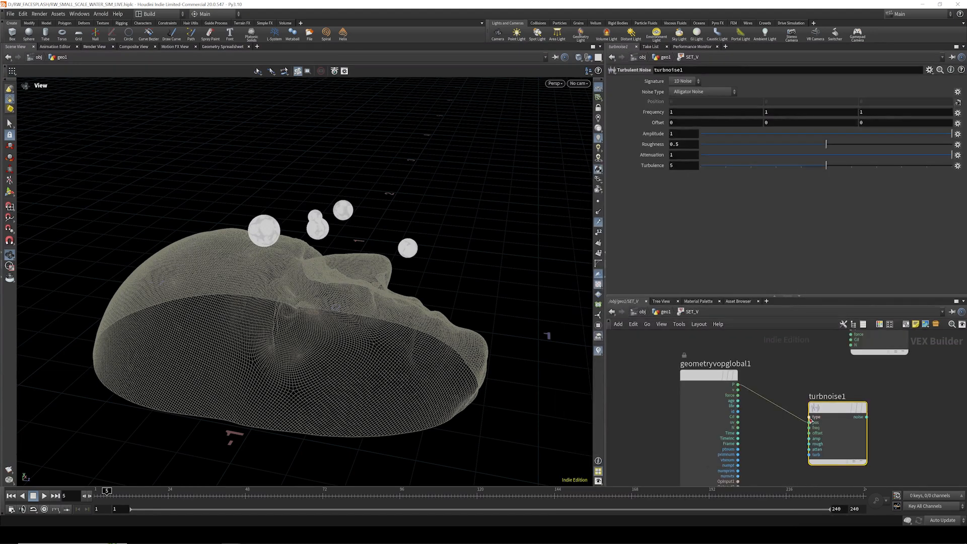
- Promote the Offset parameter of the turbulent noise node inside SET_V
scroll(749, 388, down, 3)
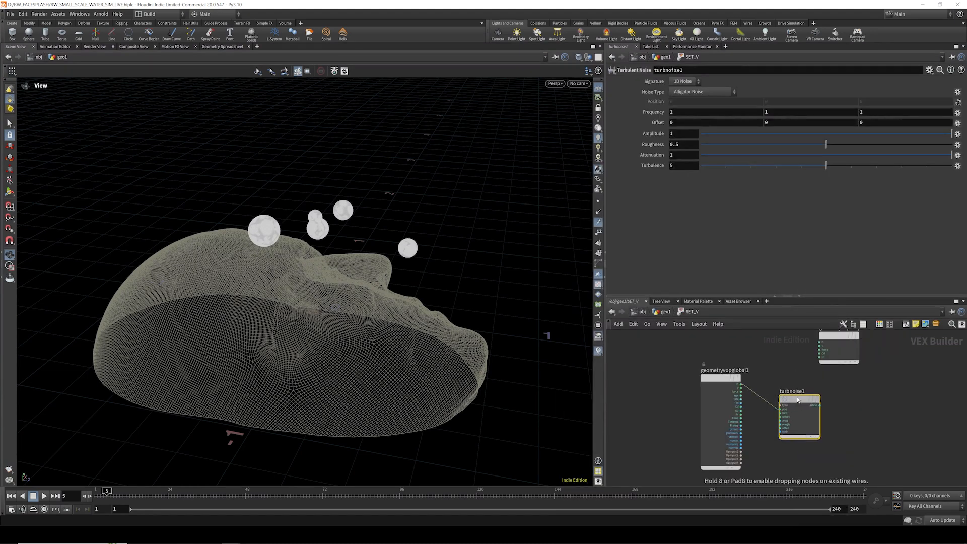
scroll(787, 417, up, 2)
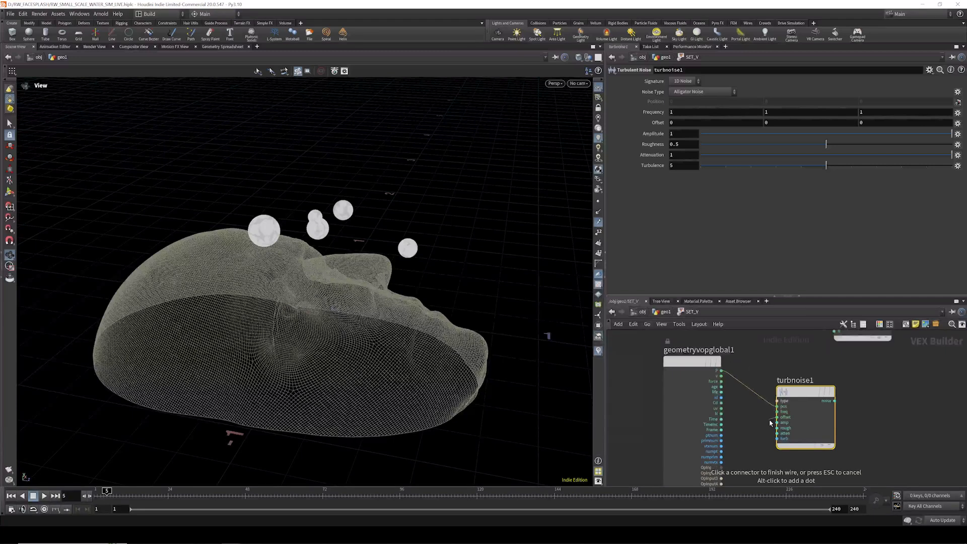
click(957, 123)
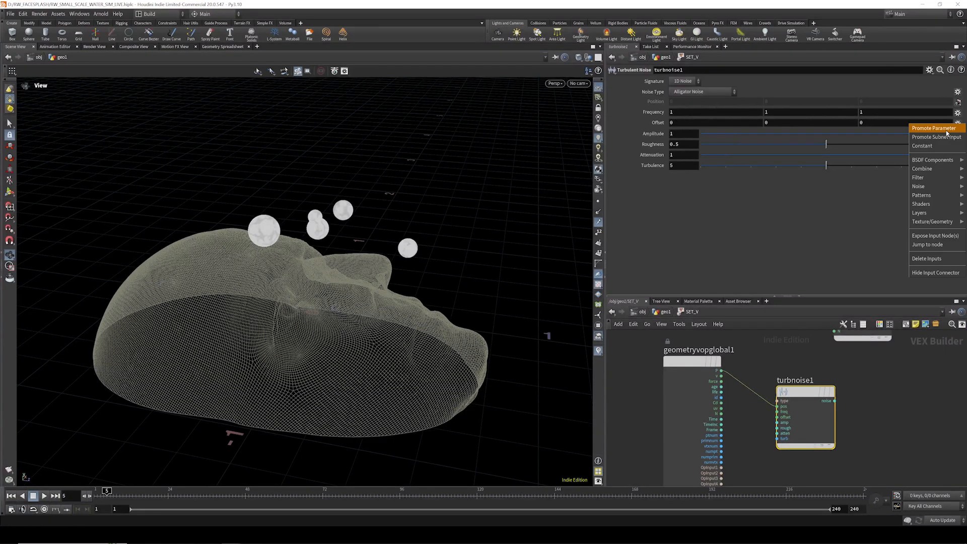
click(945, 131)
- Wire the turbulent noise output into the velocity (v) input of the geometry output node
scroll(810, 403, down, 3)
scroll(803, 418, up, 2)
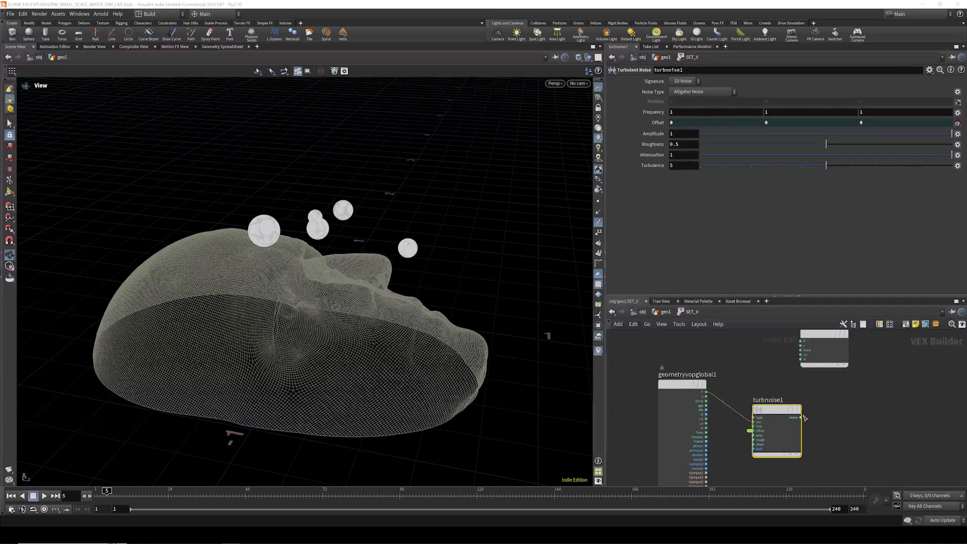
click(801, 417)
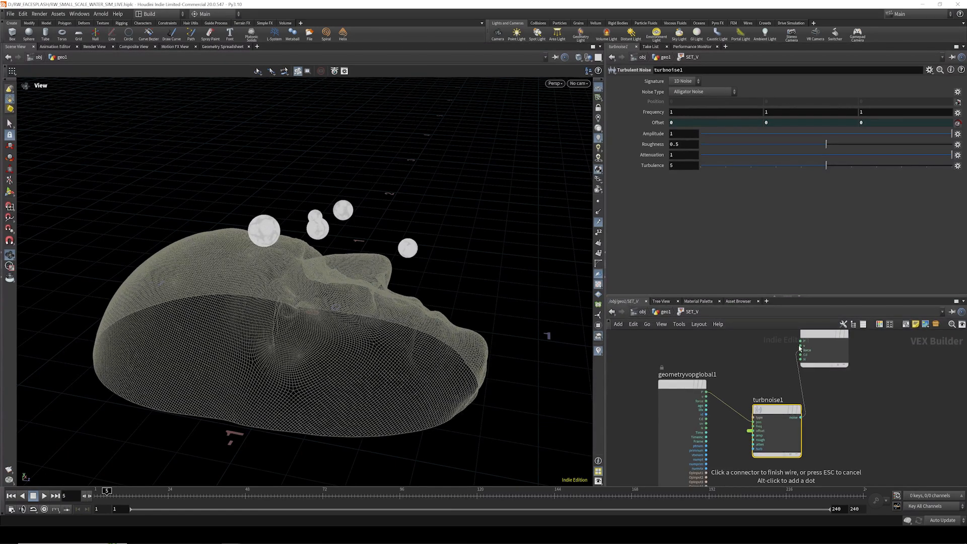
click(801, 354)
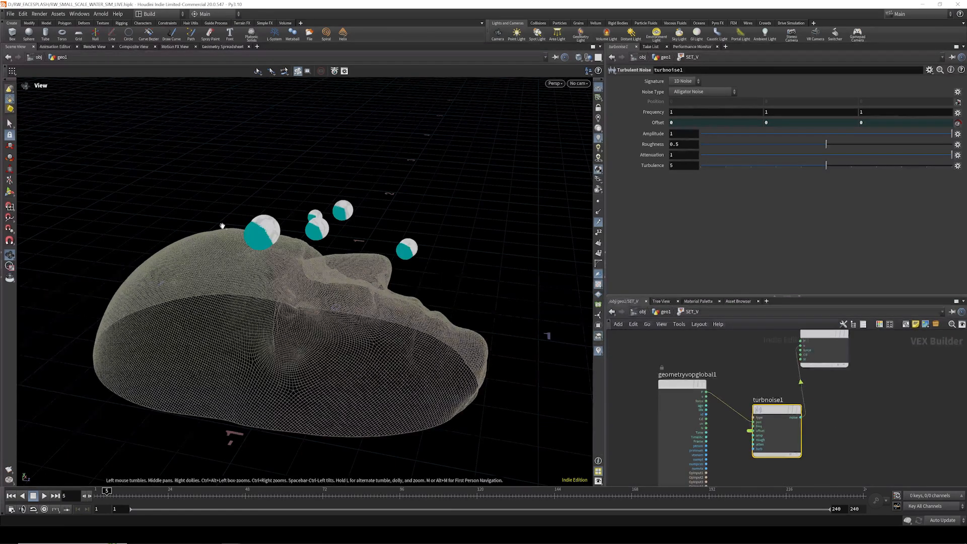
- Set the turbulent noise frequency to 25 on all three axes
scroll(256, 235, up, 3)
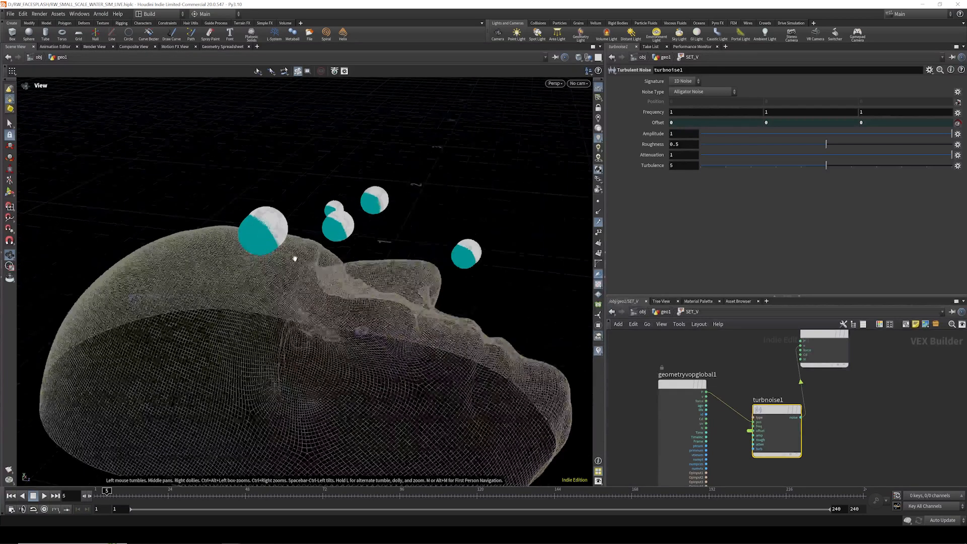
middle_drag(659, 112, 926, 113)
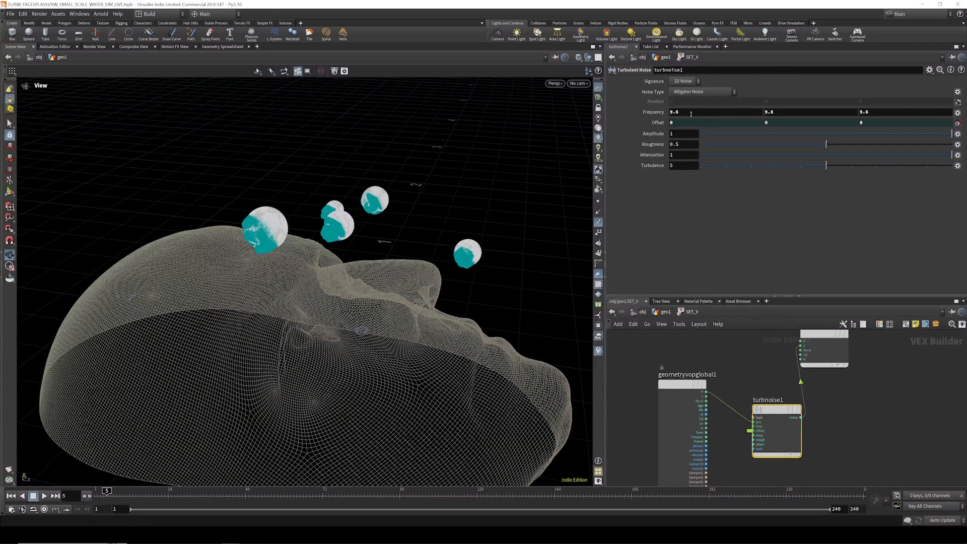
text(25)
key(Return)
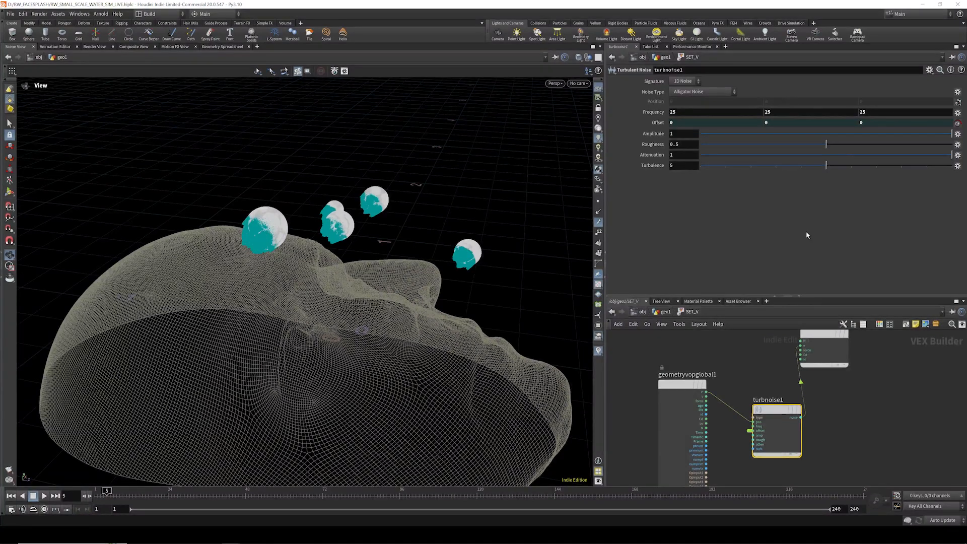
- Set the turbulent noise amplitude to 4 and its turbulence to 2
click(648, 135)
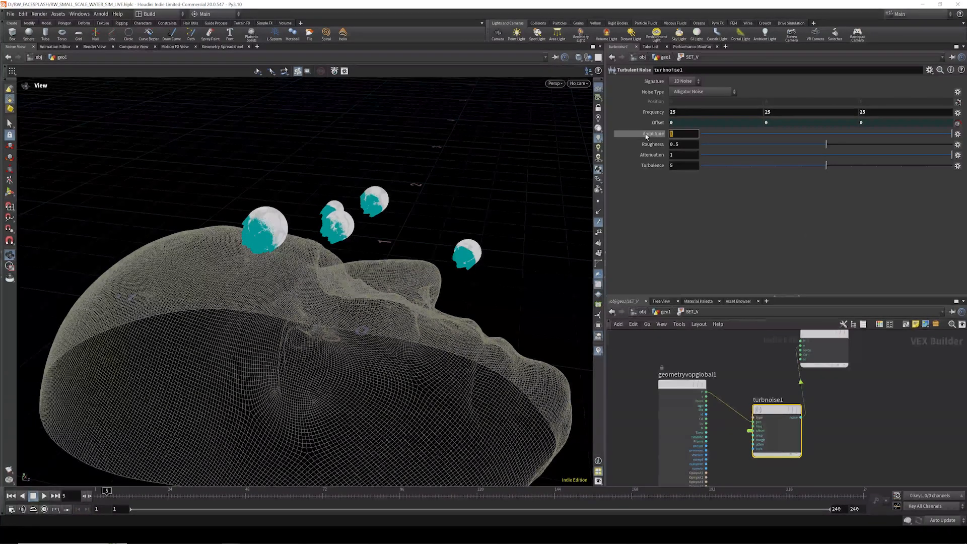
text(4)
key(Return)
click(654, 166)
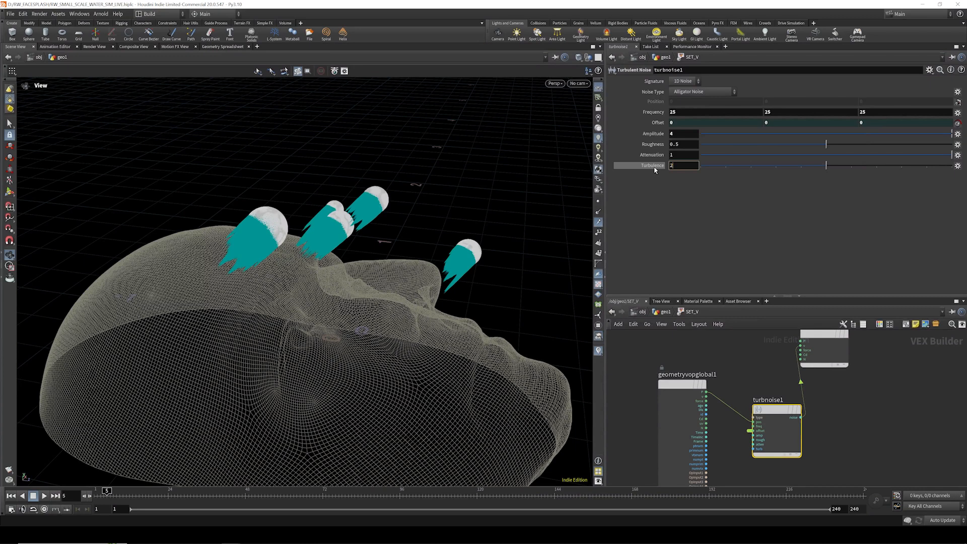
key(Return)
- Switch the turbulent noise signature to 3D Noise and the noise type to Sparse Convolution Noise
drag(360, 290, 385, 312)
click(683, 81)
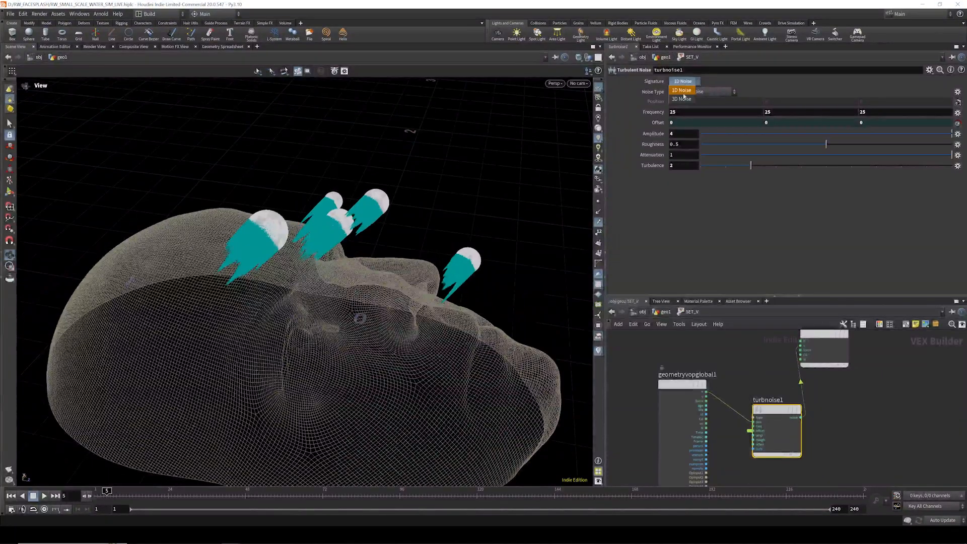
click(681, 99)
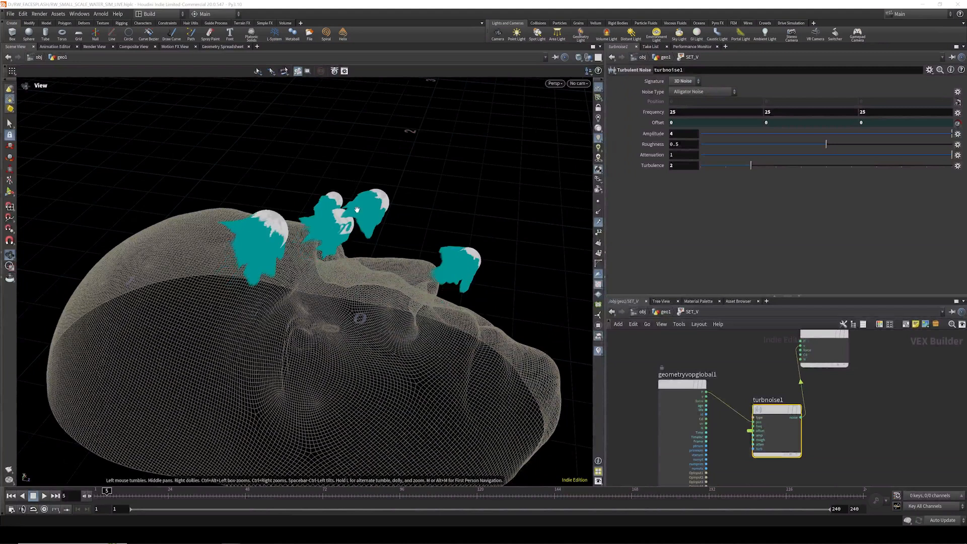
click(701, 92)
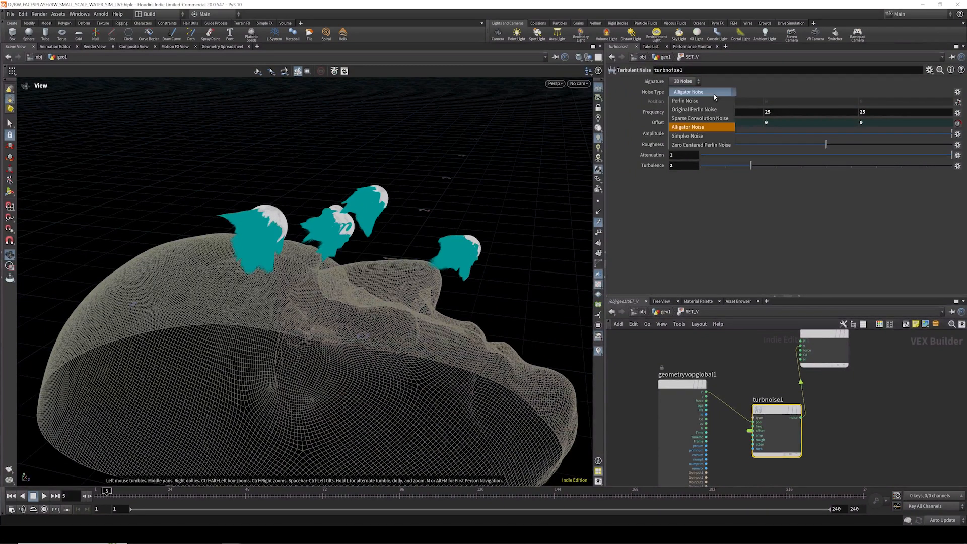
click(701, 119)
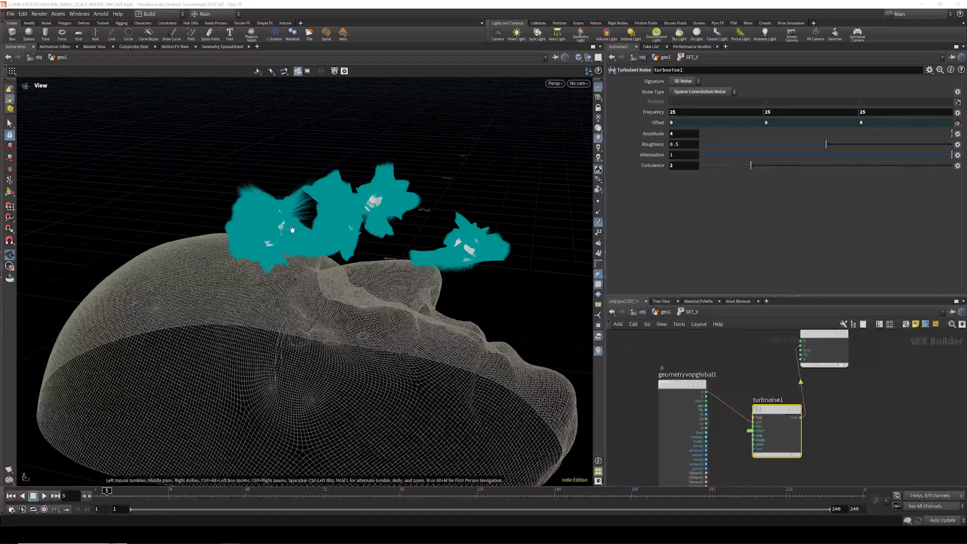
- Copy the offset expression $FF*0.2 from SET_TEMP into the Y offset of SET_V and scrub the timeline to check it
drag(399, 219, 416, 248)
click(665, 312)
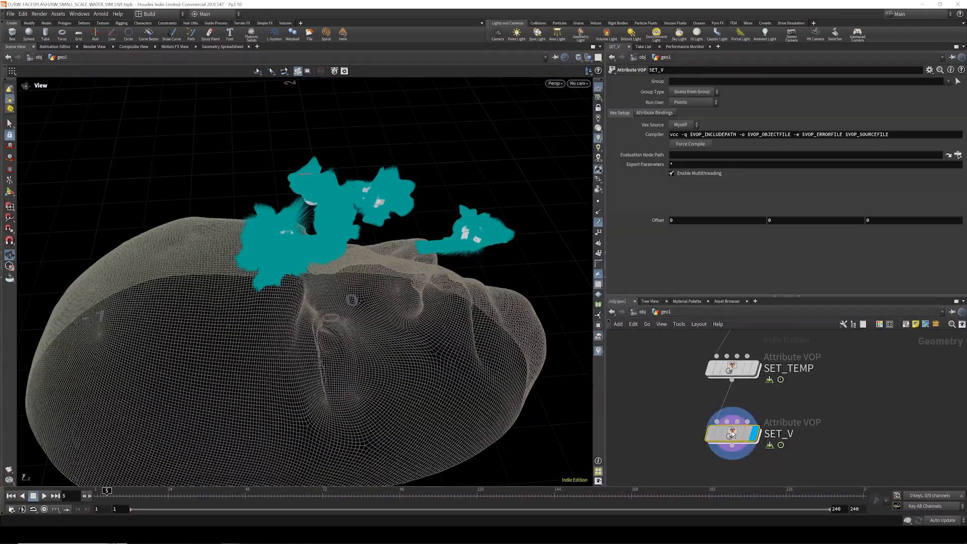
click(735, 372)
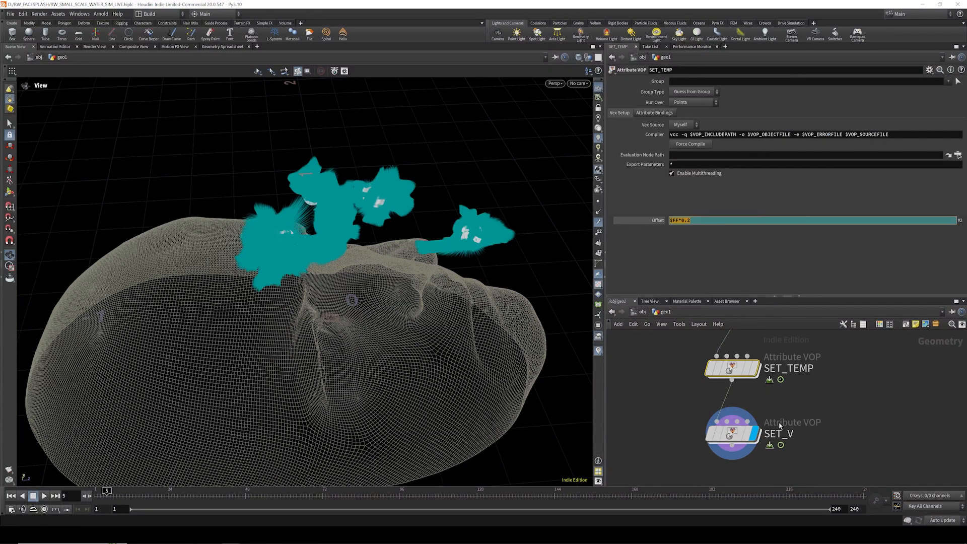
click(733, 432)
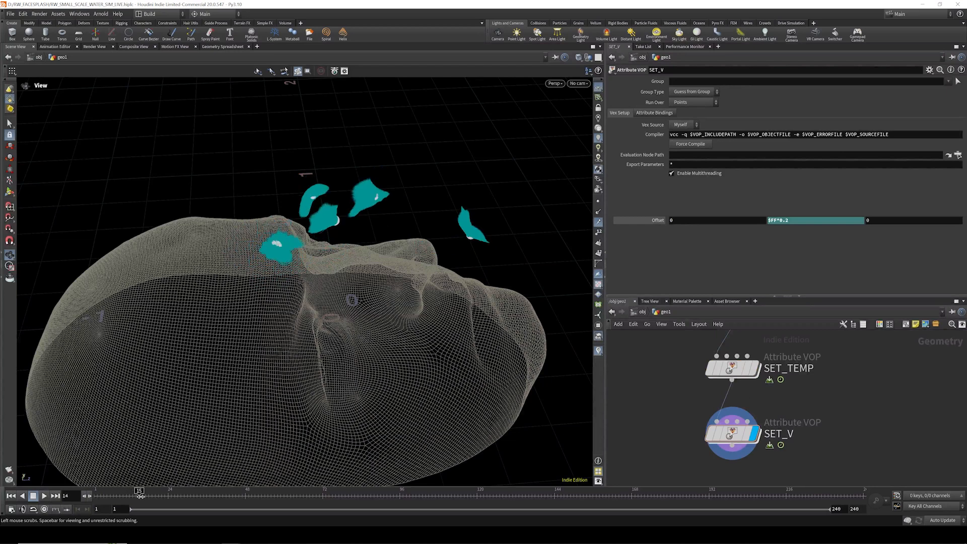
- Append a Null node after SET_V and name it OUT_SRC
scroll(750, 428, down, 3)
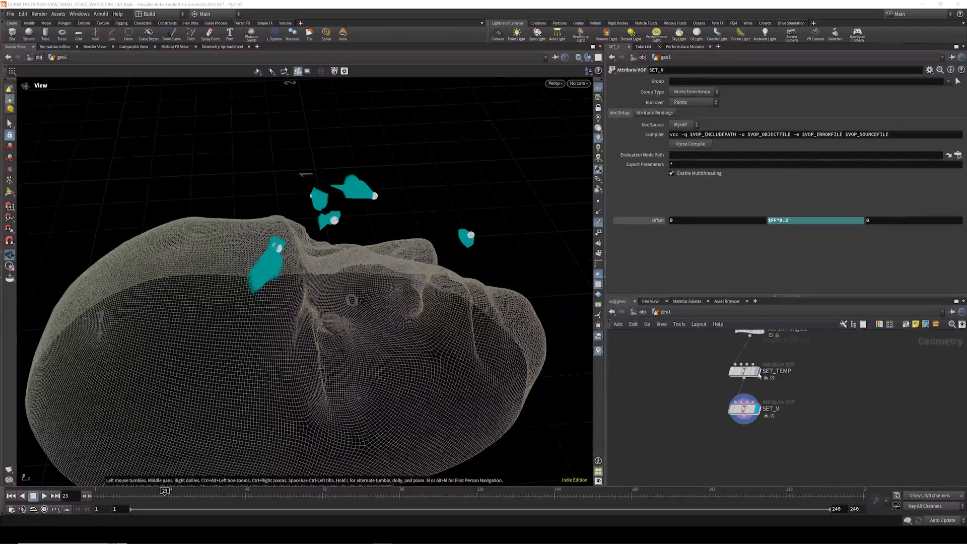
key(Tab)
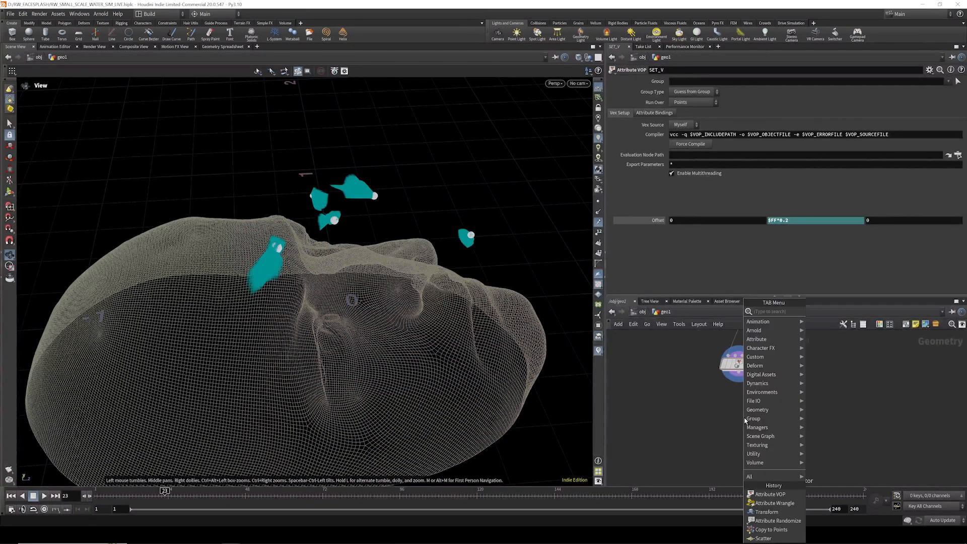
text(nul)
key(Return)
key(Return)
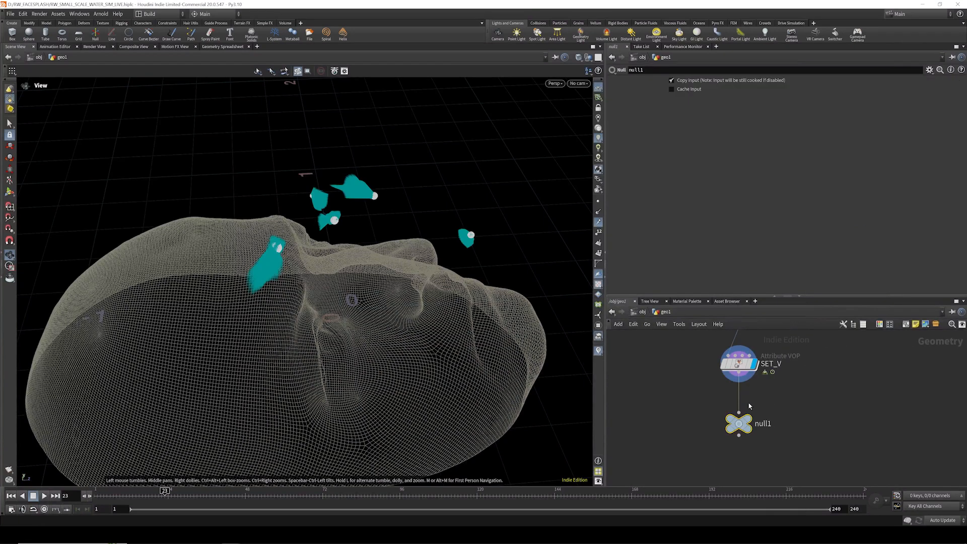
click(763, 423)
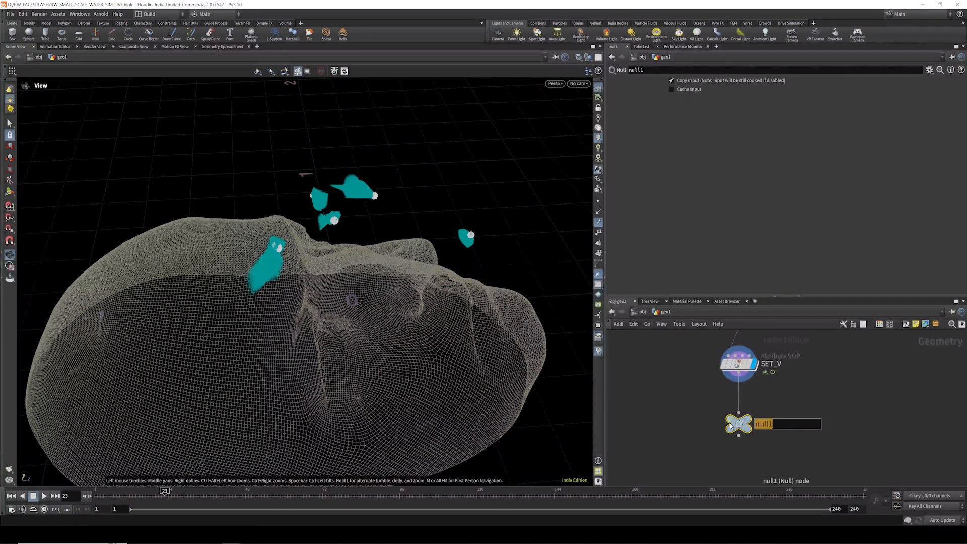
text(OUT_SRC)
key(Return)
scroll(775, 395, down, 6)
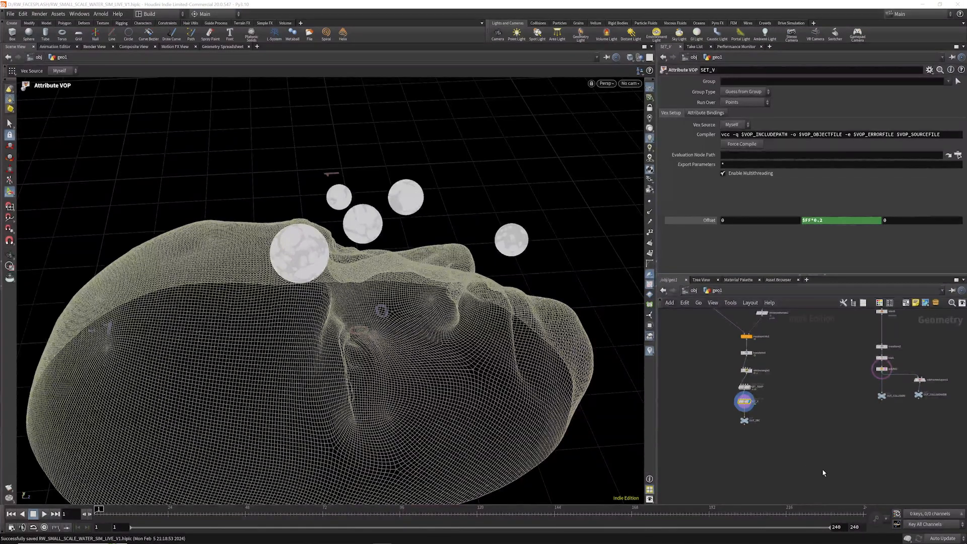
- Save the current scene file
click(17, 15)
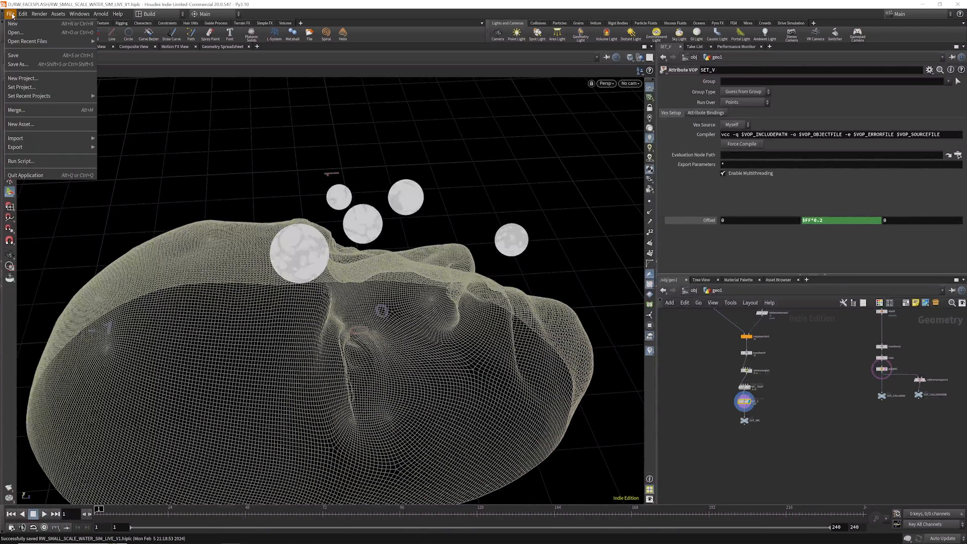
click(30, 56)
click(10, 15)
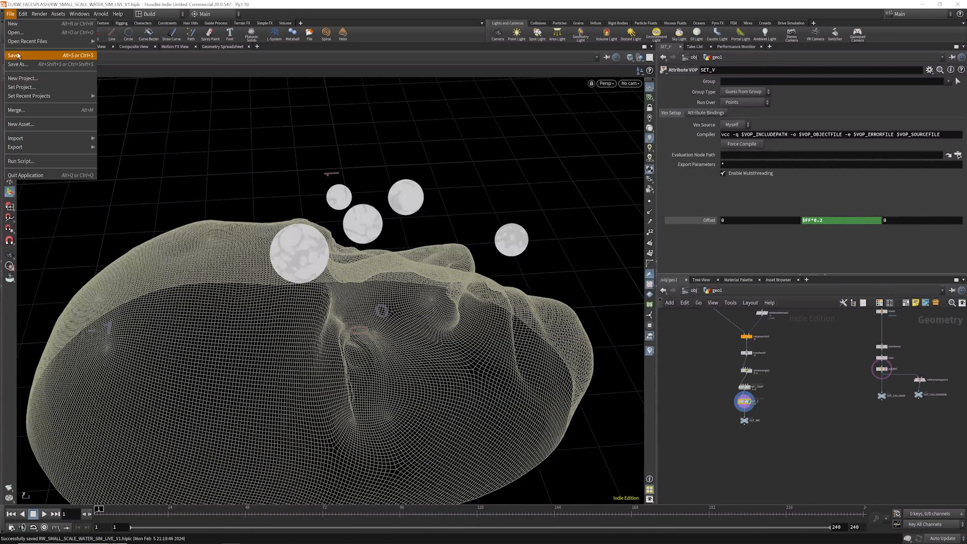
click(21, 64)
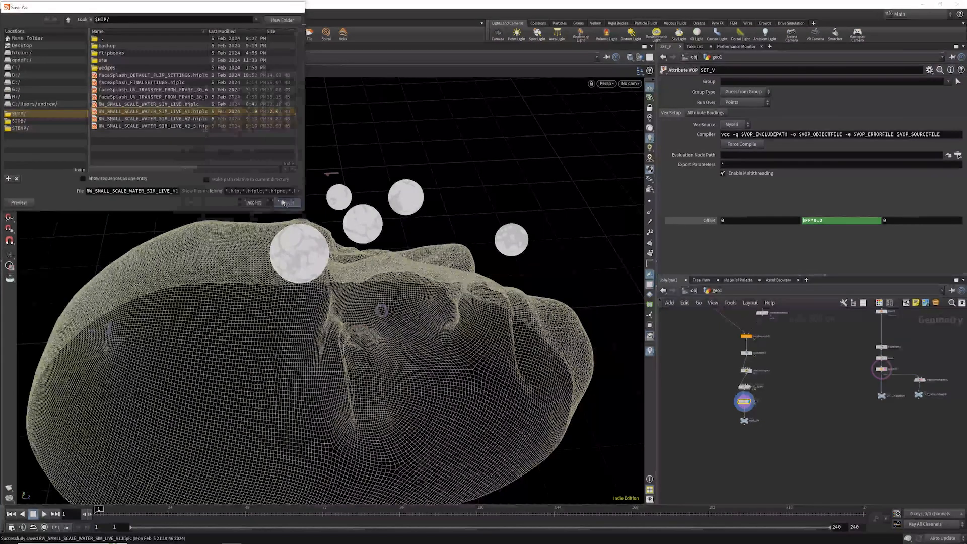
key(Escape)
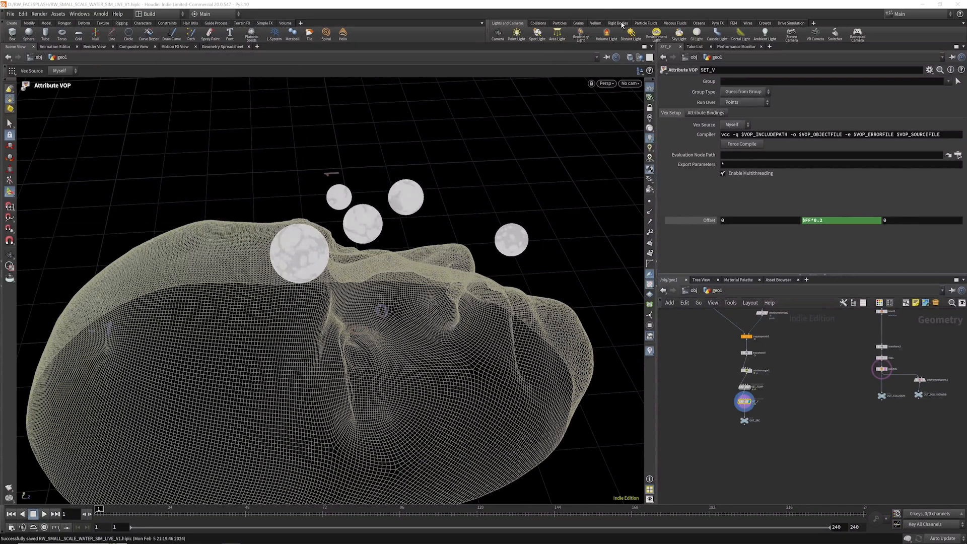
- Create a FLIP fluid from the geo1 spheres with the FLIP Fluid from Object shelf tool
click(645, 24)
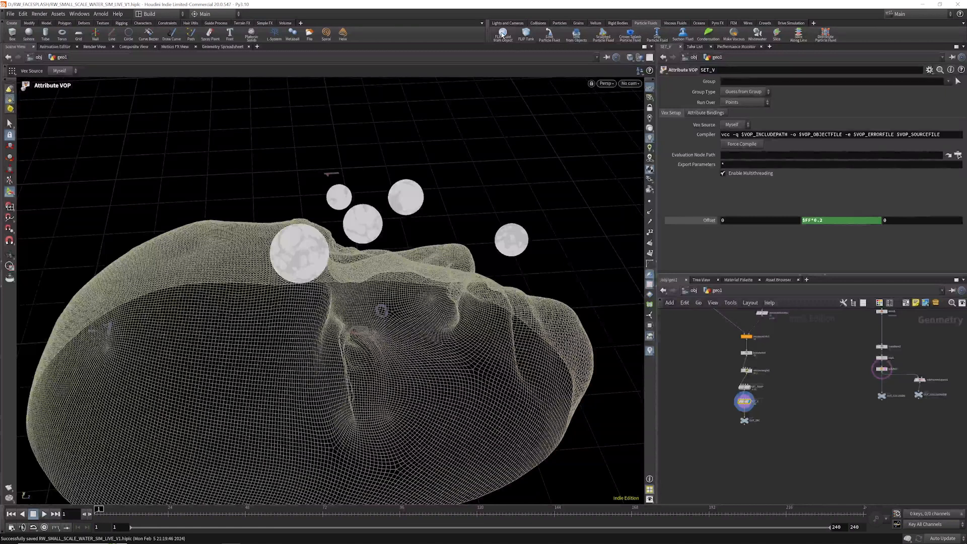
click(502, 34)
click(824, 360)
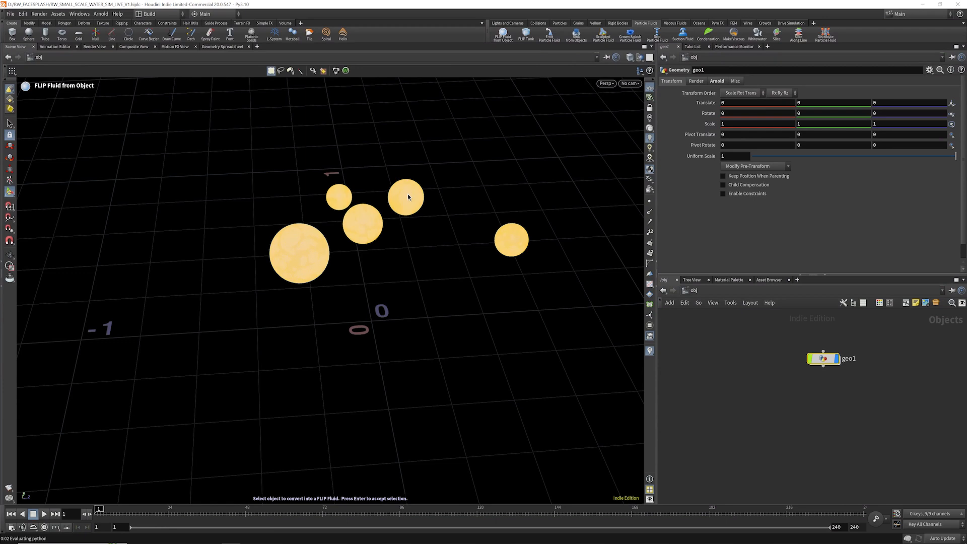
key(Return)
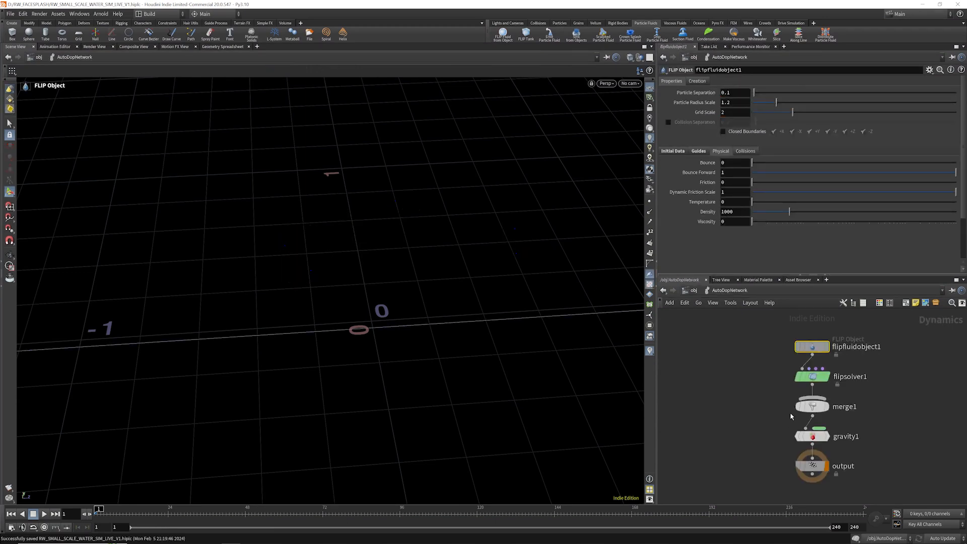
- Offset the FLIP object node from the solver chain and copy all five nodes of the AutoDopNetwork
scroll(829, 371, up, 2)
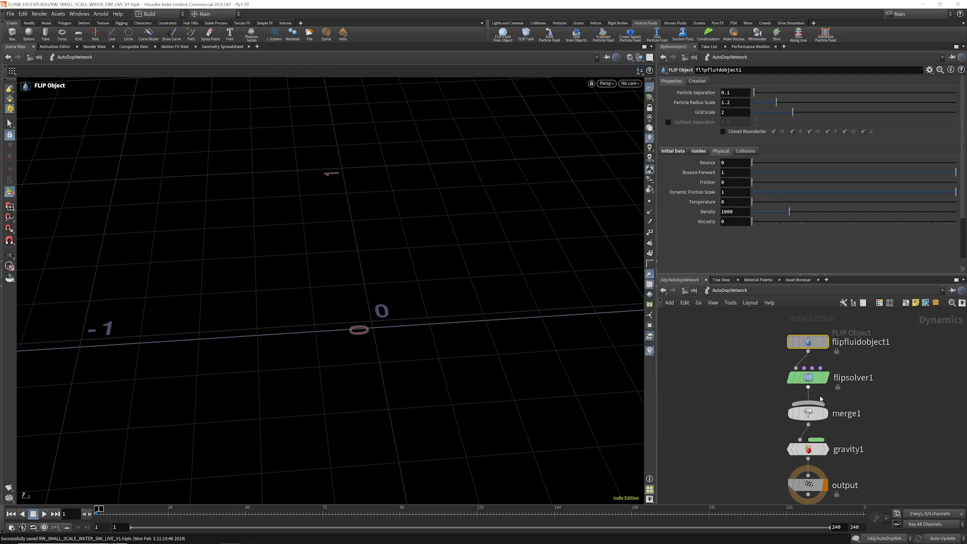
scroll(819, 398, down, 4)
drag(823, 371, 798, 356)
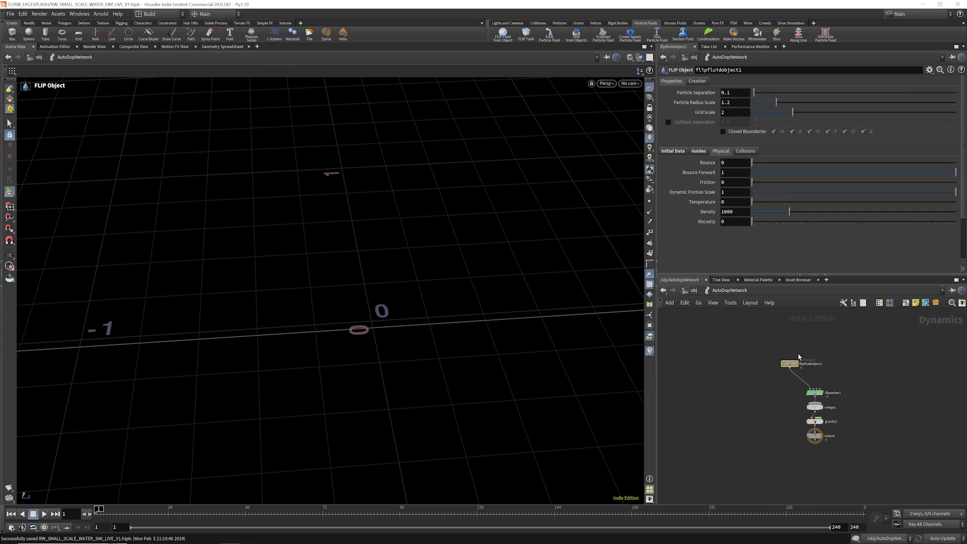
drag(859, 336, 773, 459)
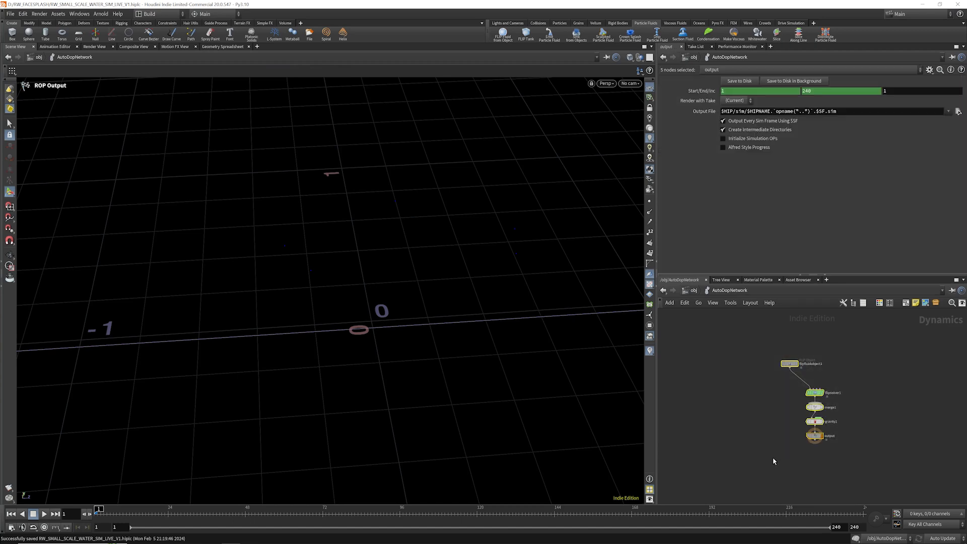
key(ctrl+c)
- Delete the generated AutoDopNetwork, geo1_fluid and geo1_fluidinterior objects at object level, keeping only geo1
click(694, 291)
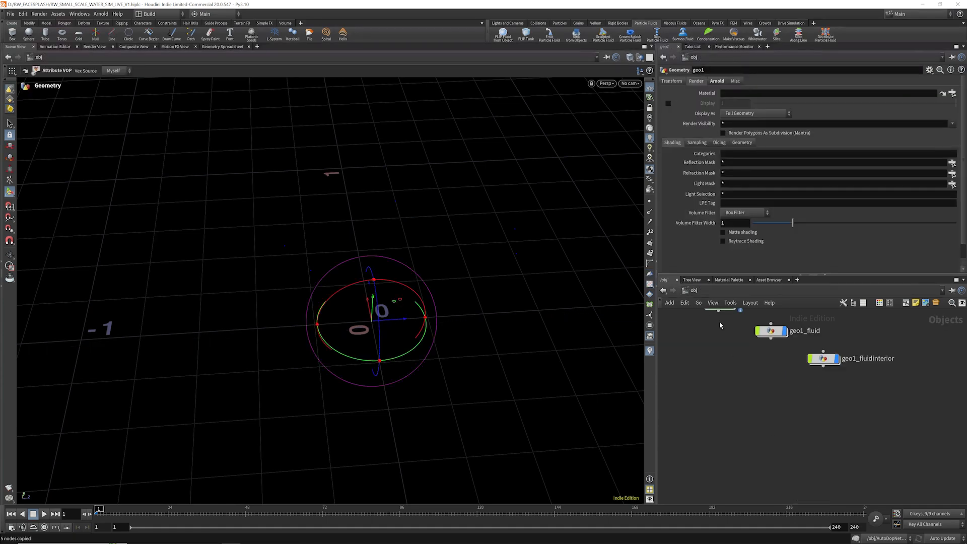
drag(803, 401, 756, 347)
key(Delete)
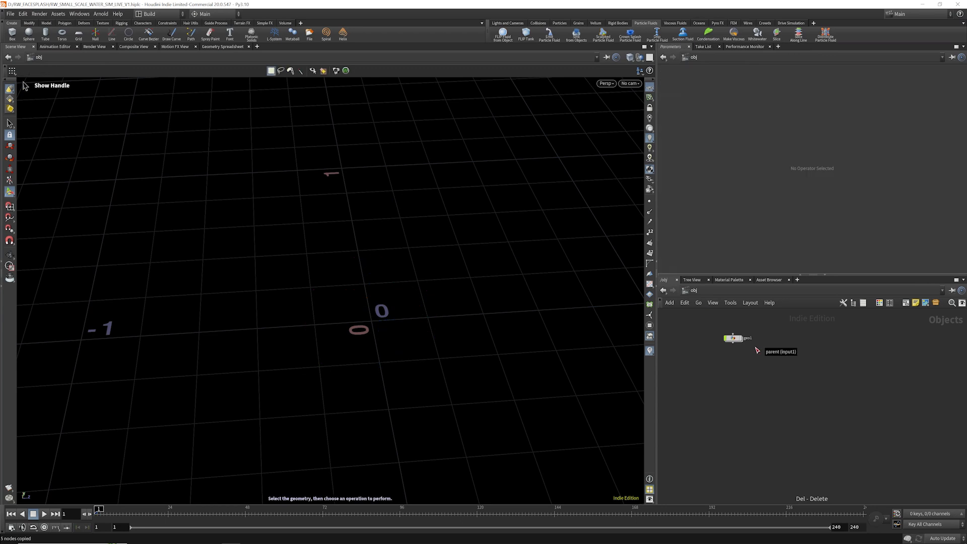
- Add a DOP Network inside geo1 beside the source chain and go into it
double_click(733, 338)
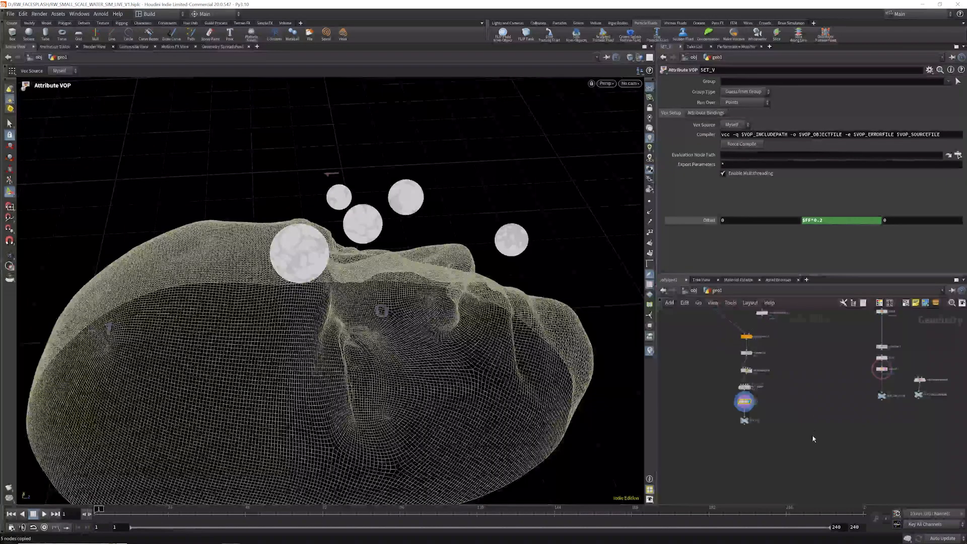
key(Tab)
text(dop)
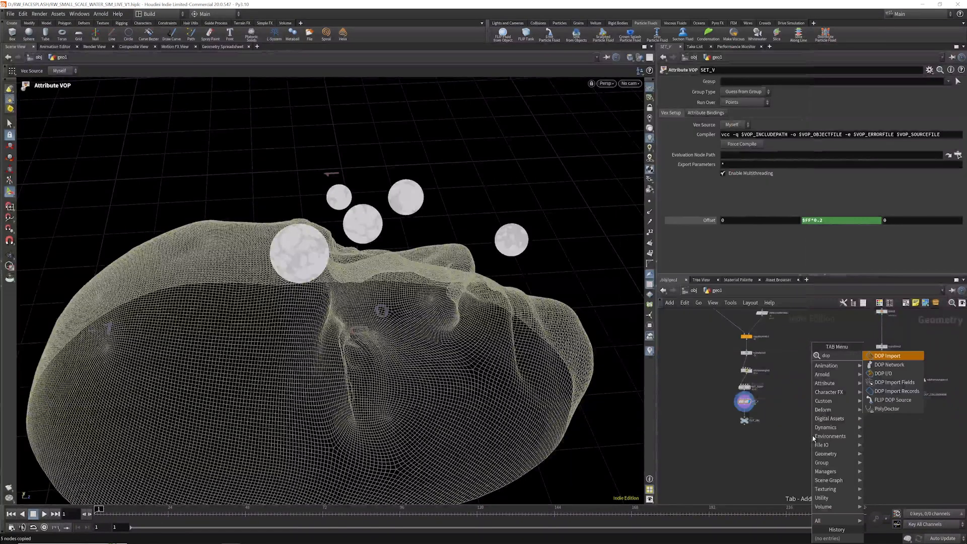
click(878, 366)
click(810, 444)
double_click(809, 446)
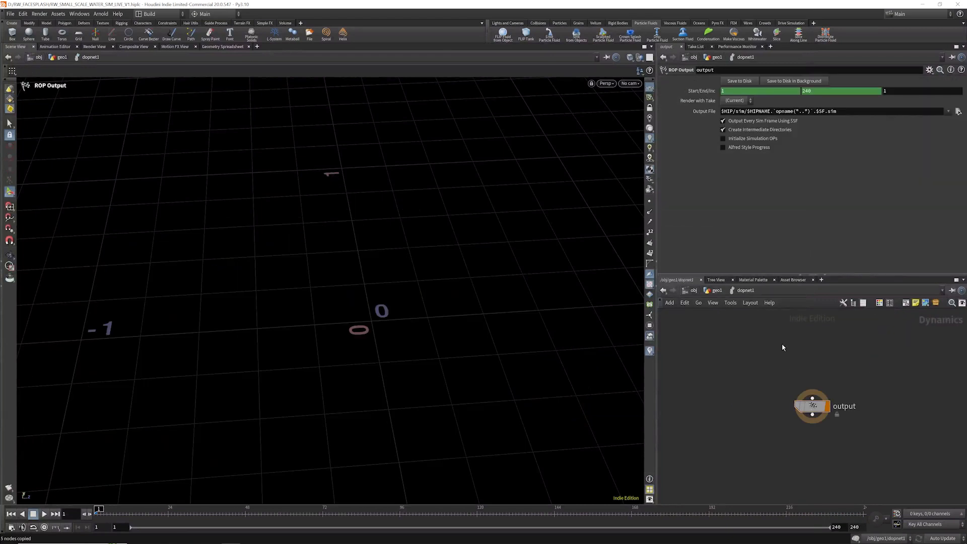
- Paste the five copied FLIP nodes into the DOP network and delete its original default output node, keeping the pasted one
key(ctrl+v)
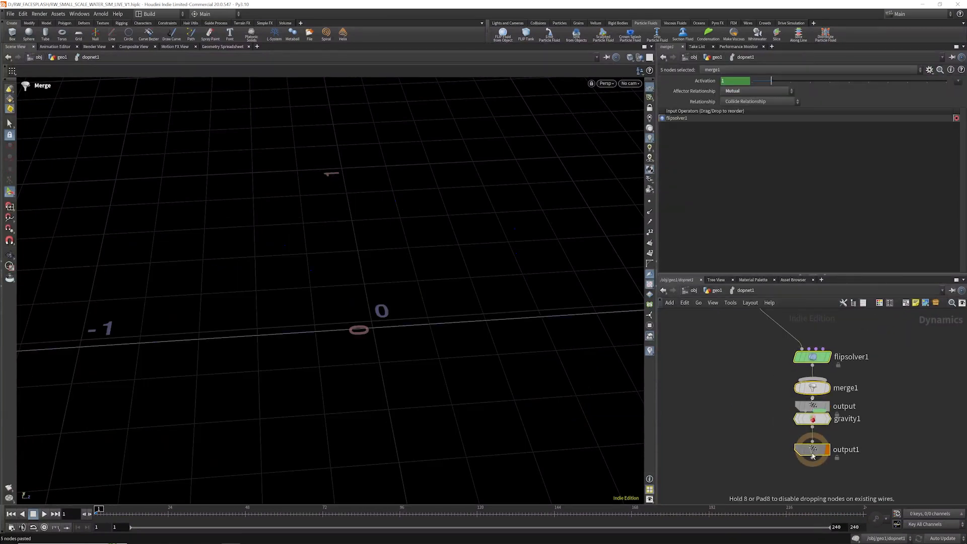
scroll(776, 387, down, 3)
drag(783, 376, 786, 327)
drag(819, 426, 768, 395)
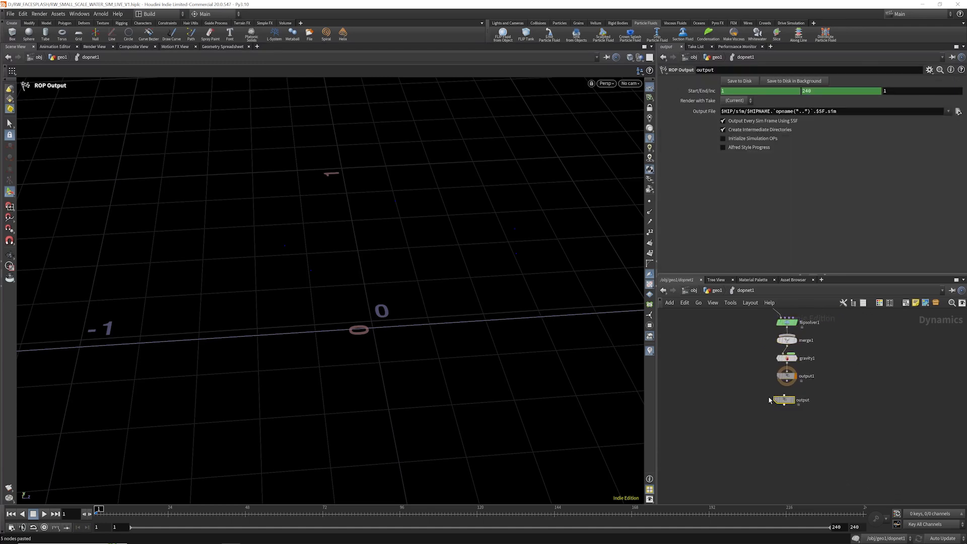
key(Delete)
scroll(779, 437, down, 3)
scroll(787, 359, up, 4)
scroll(788, 361, up, 2)
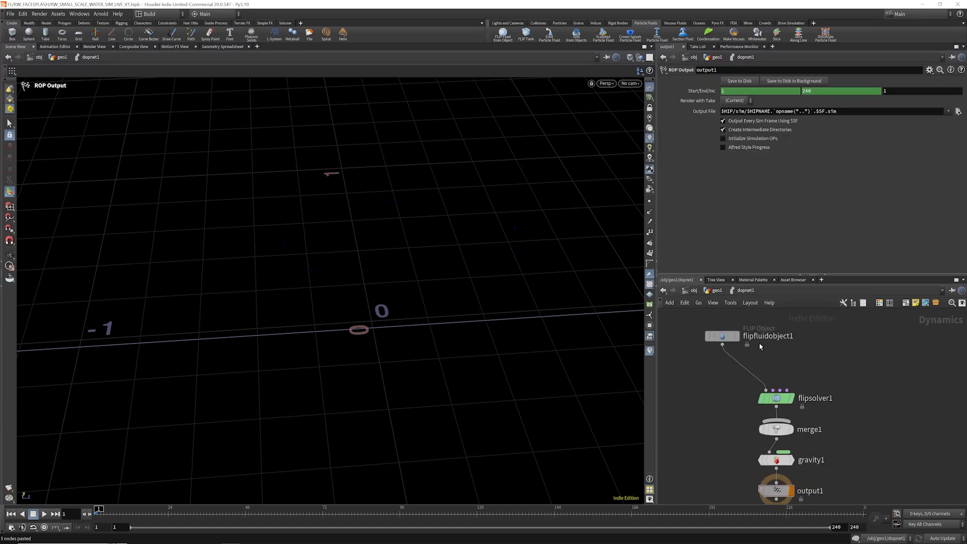
- Copy the FLIP object's Particle Separation parameter and link the Particle Separation of flipsource1 in geo1 to it
click(722, 336)
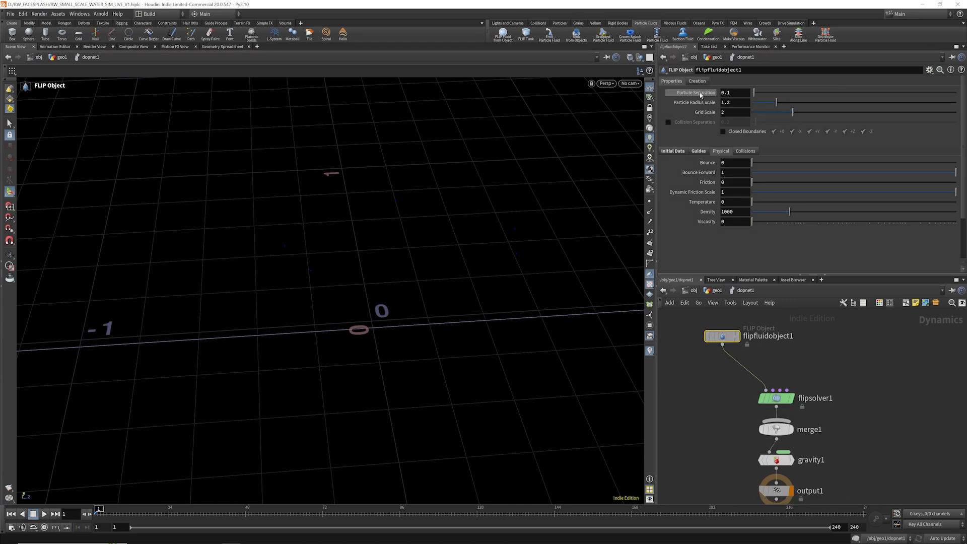
right_click(699, 96)
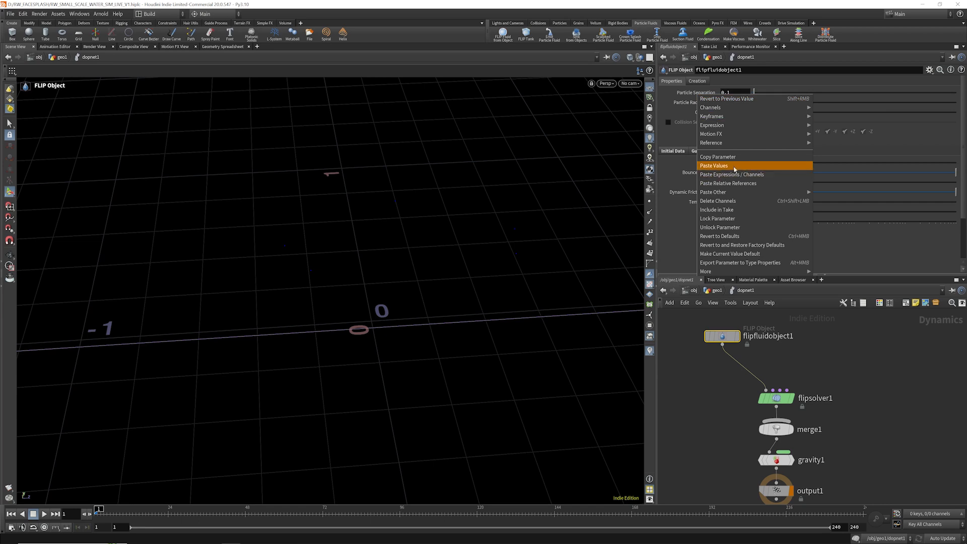
click(721, 158)
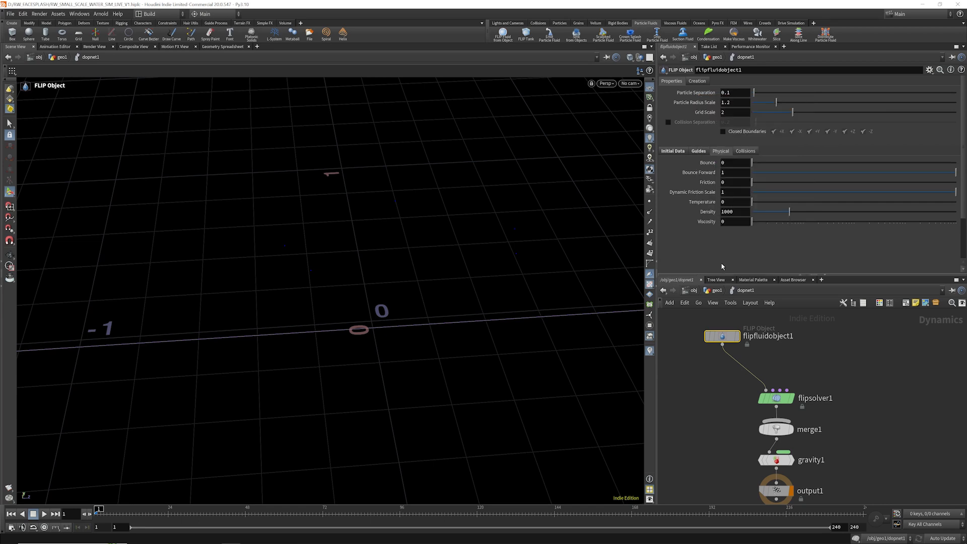
click(717, 291)
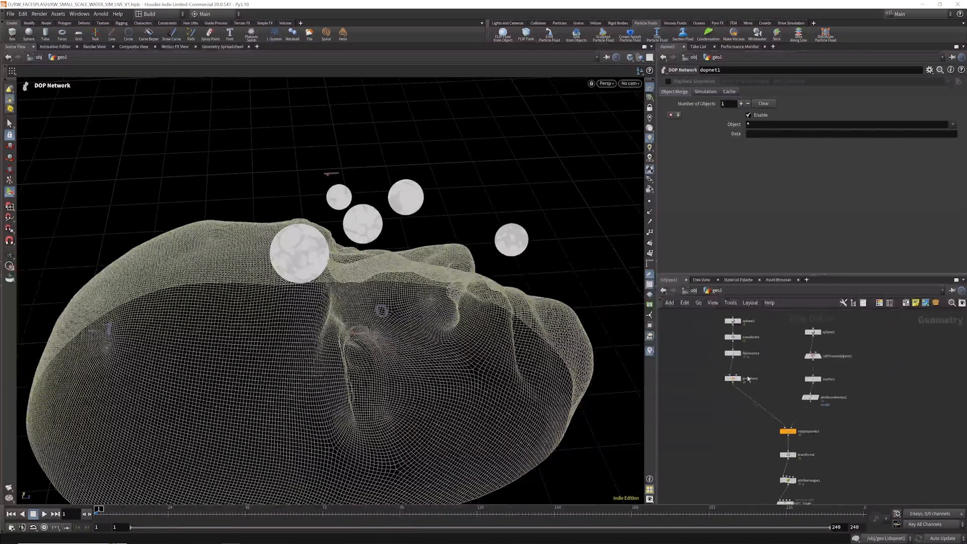
scroll(748, 379, up, 4)
click(732, 353)
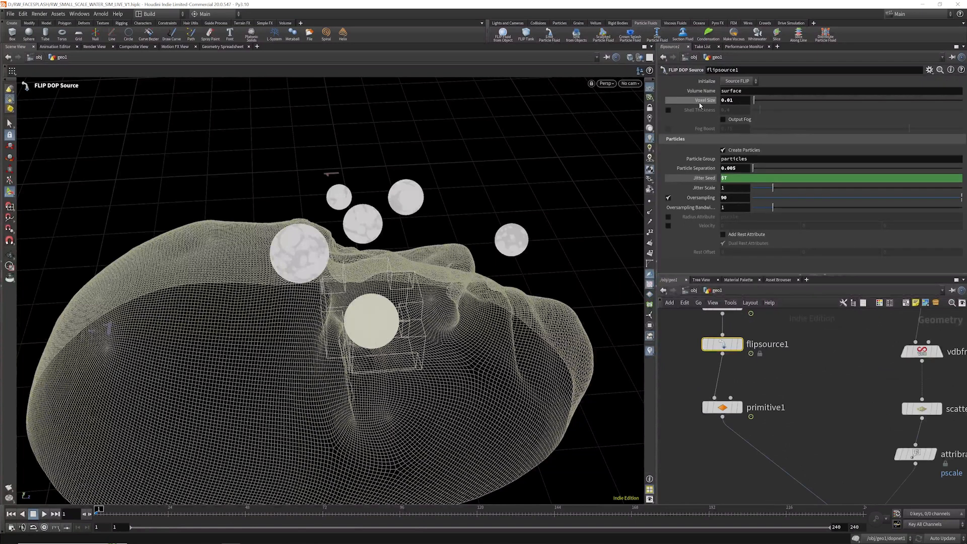
scroll(781, 323, down, 8)
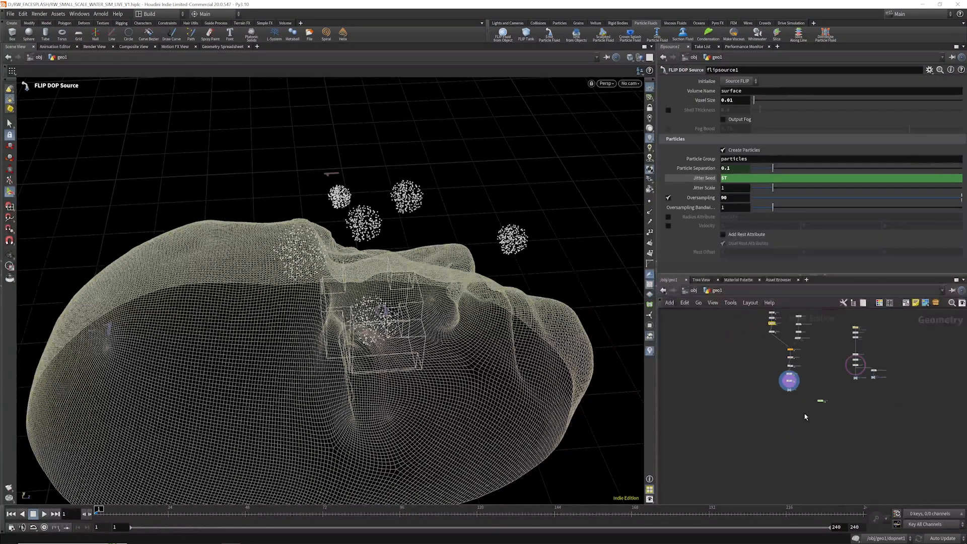
scroll(825, 405, up, 3)
- Set the FLIP solver's volume limits Box Size to 3, 3, 3 in the DOP network
double_click(811, 397)
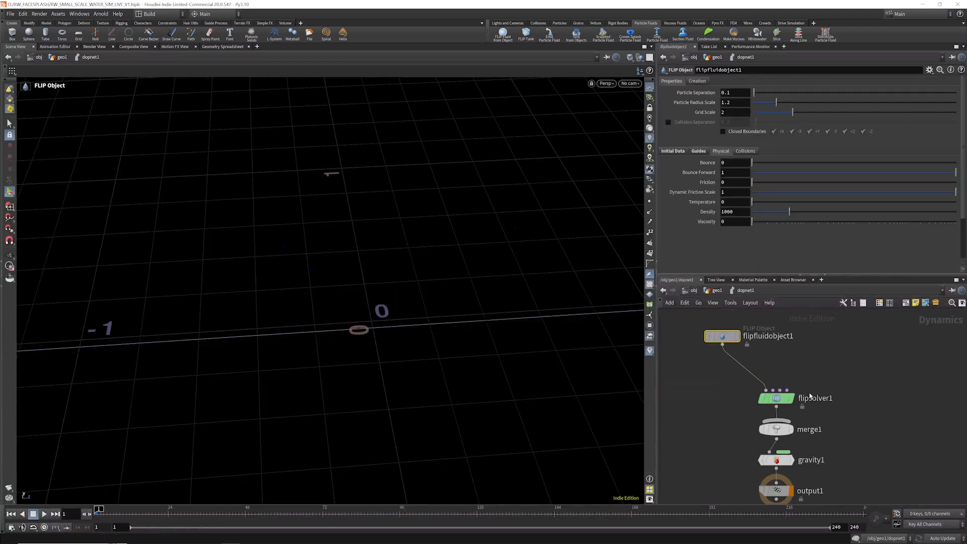
click(778, 398)
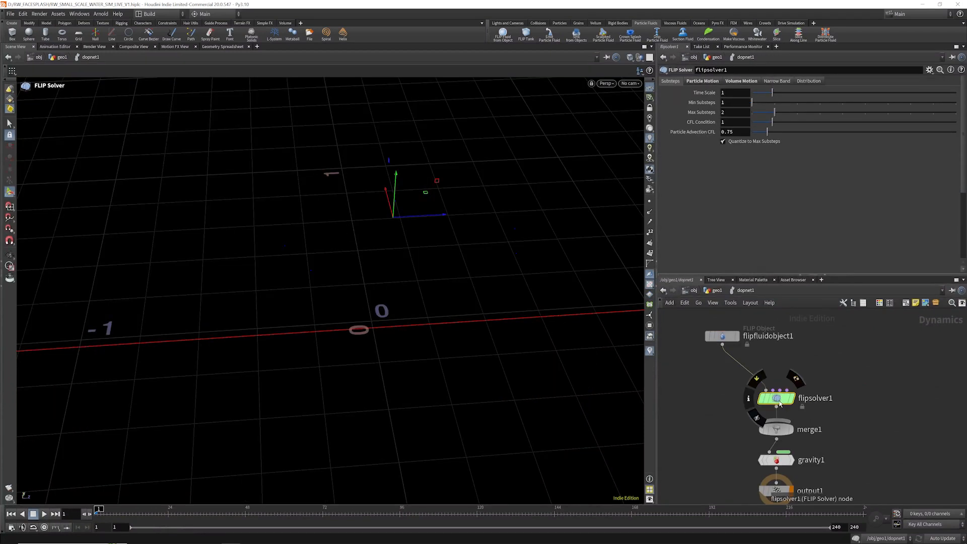
click(732, 81)
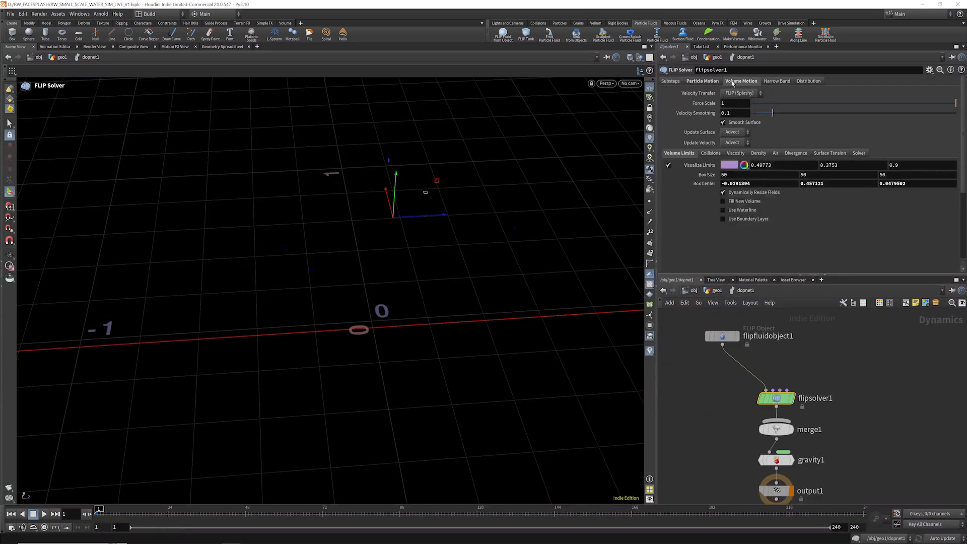
click(737, 175)
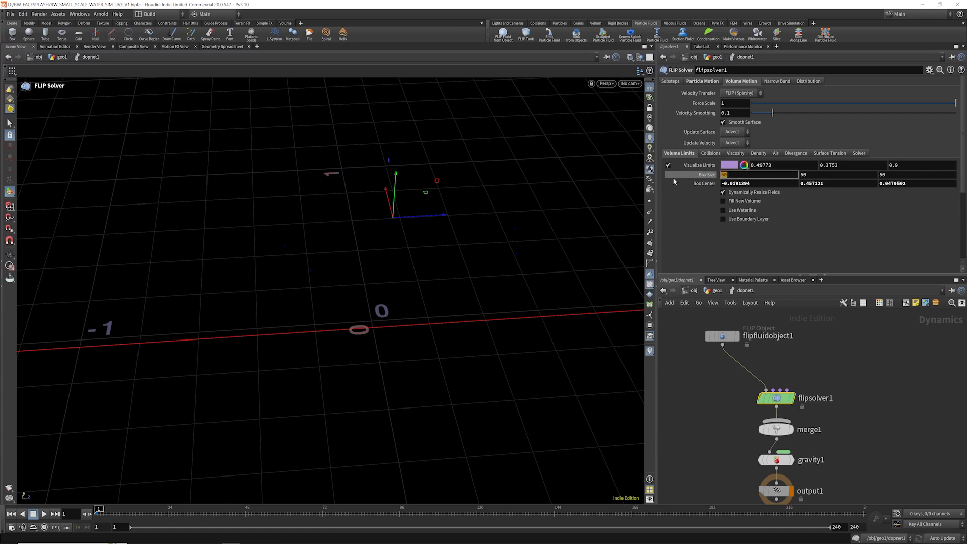
text(3)
key(Tab)
text(3)
key(Tab)
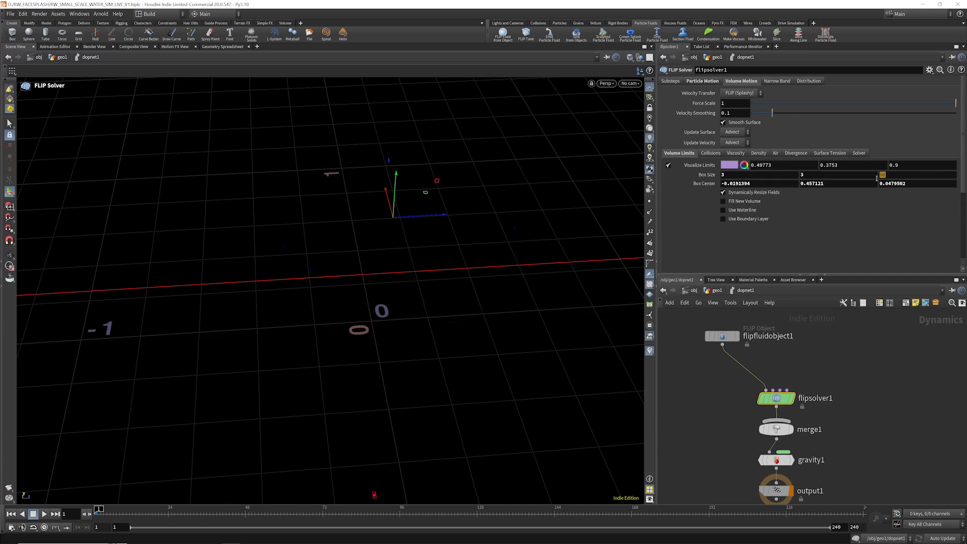
text(3)
click(856, 385)
scroll(352, 182, down, 8)
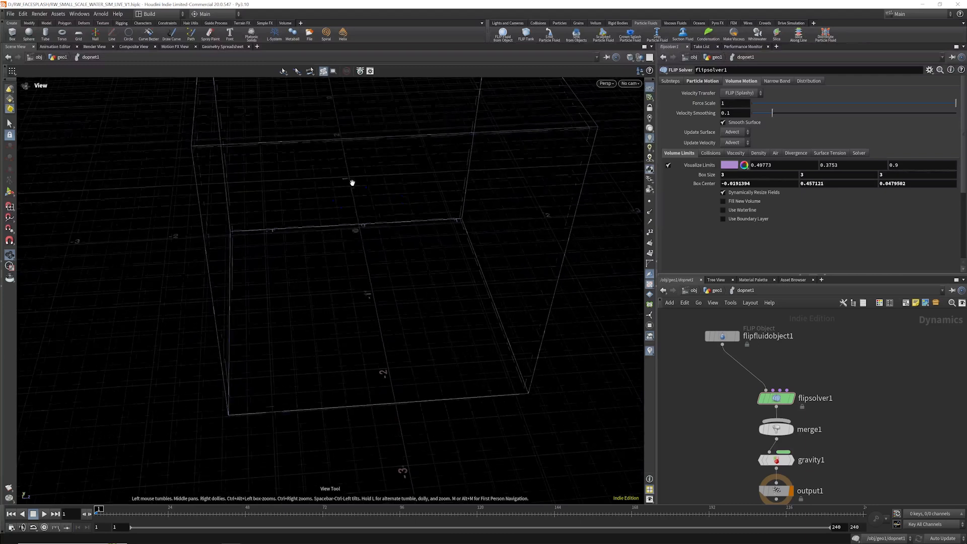
scroll(352, 183, down, 6)
scroll(775, 346, down, 3)
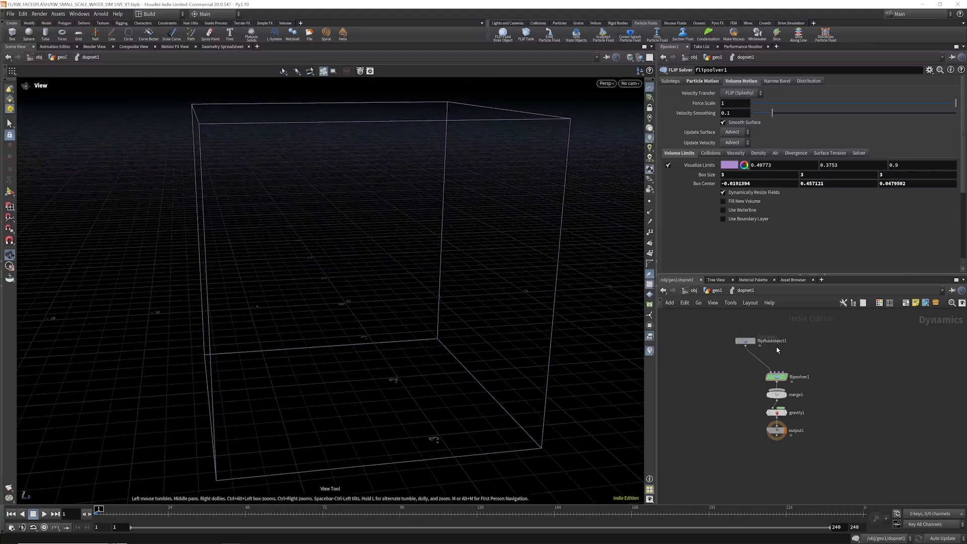
- Play the simulation to check the solver without a source, then stop and return to frame 1
scroll(775, 346, up, 3)
click(44, 514)
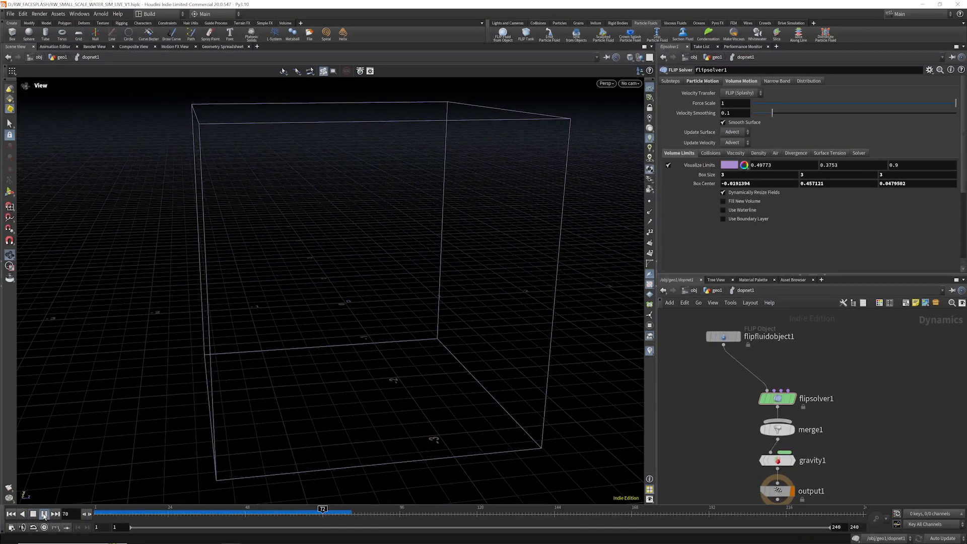
click(44, 514)
click(11, 513)
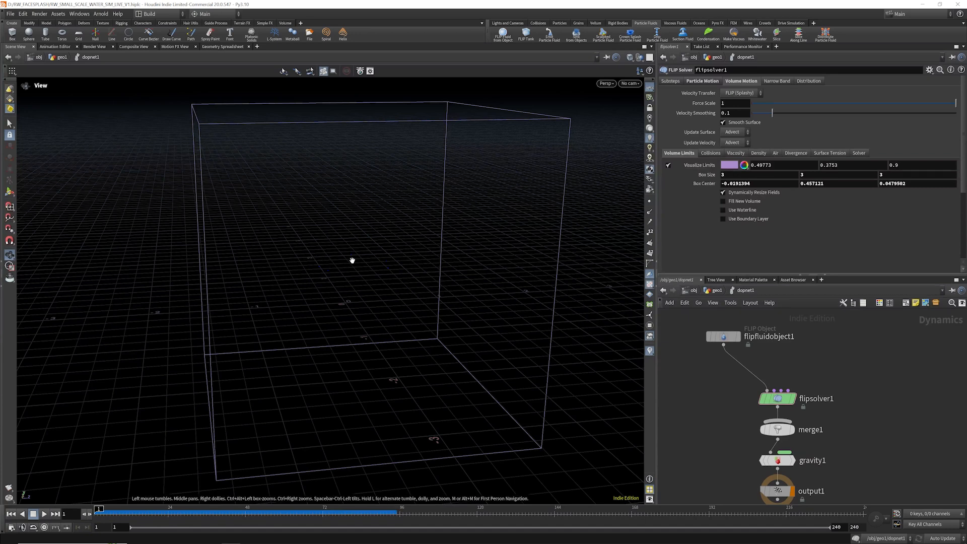
- Add a Volume Source node and wire it into the fourth input of the FLIP solver
key(Tab)
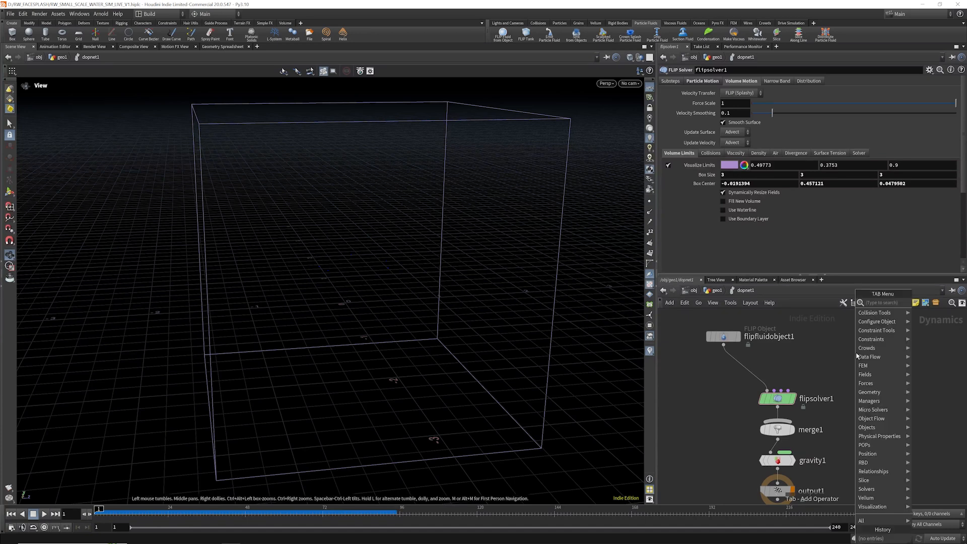
text(volu)
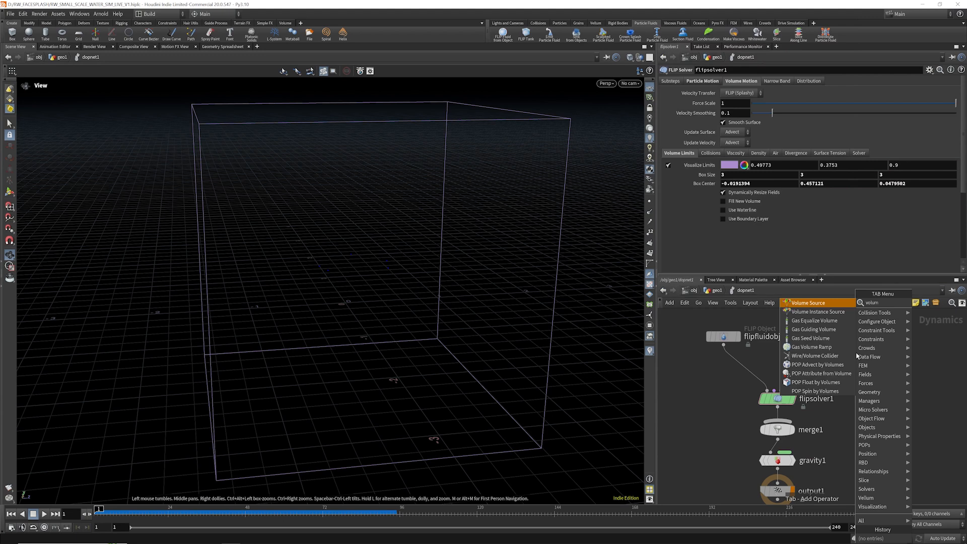
text(m)
key(Return)
click(857, 346)
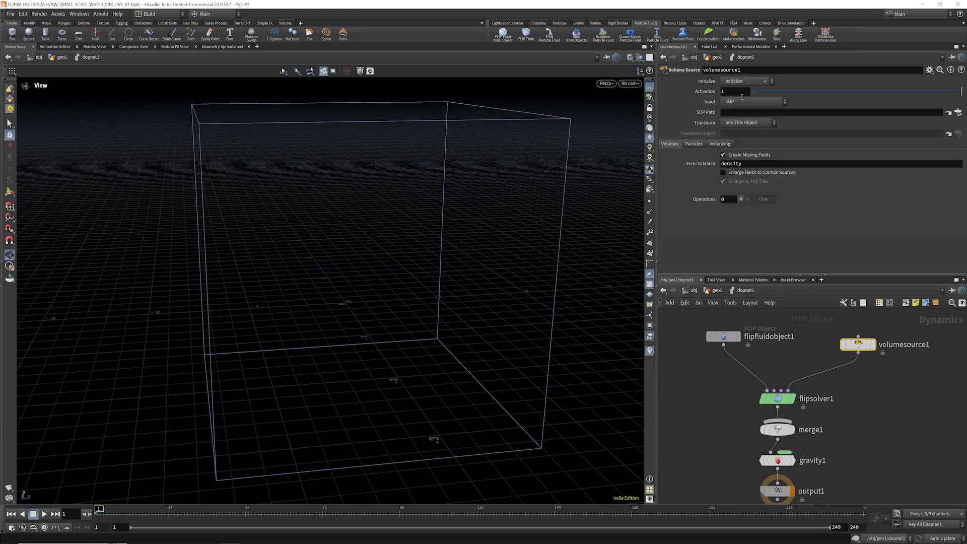
- Initialize the volume source with the Source FLIP preset
click(740, 81)
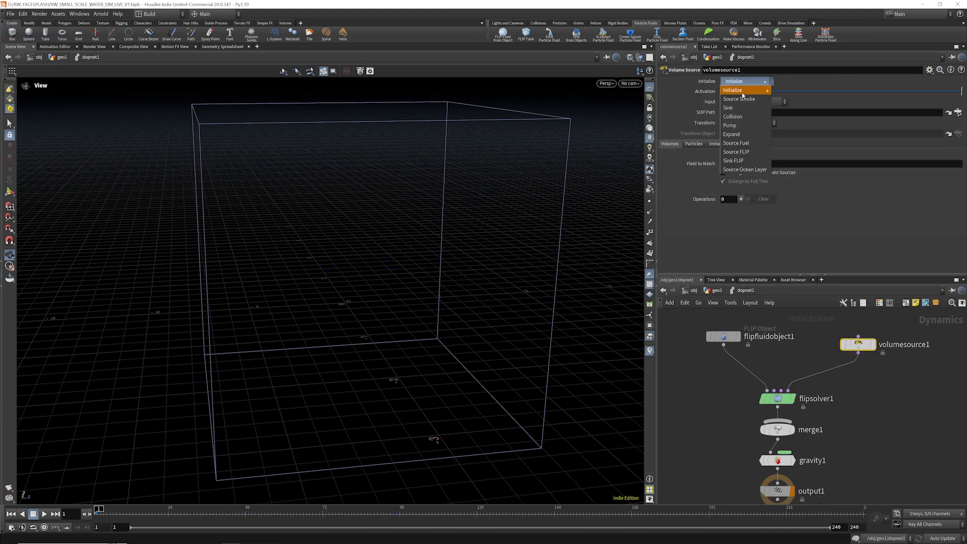
click(742, 119)
click(746, 82)
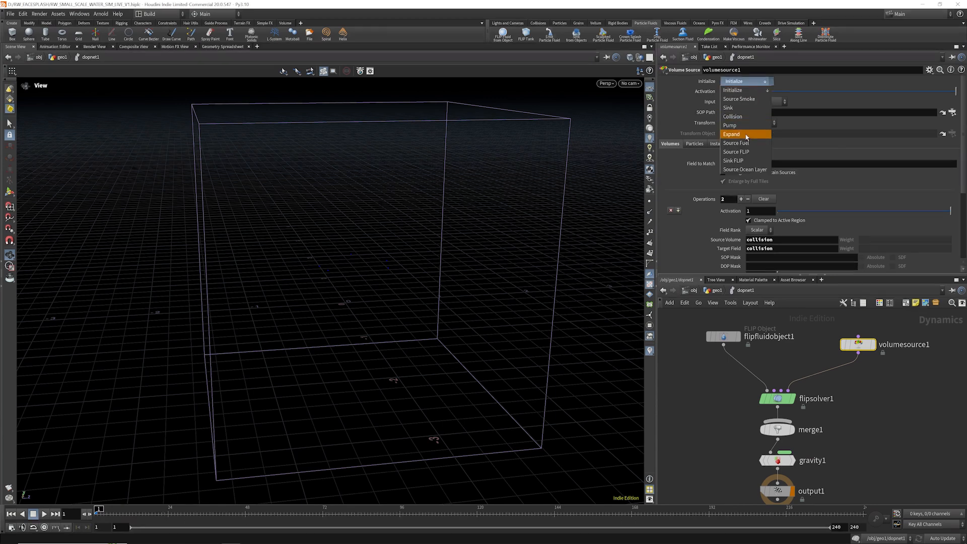
click(744, 152)
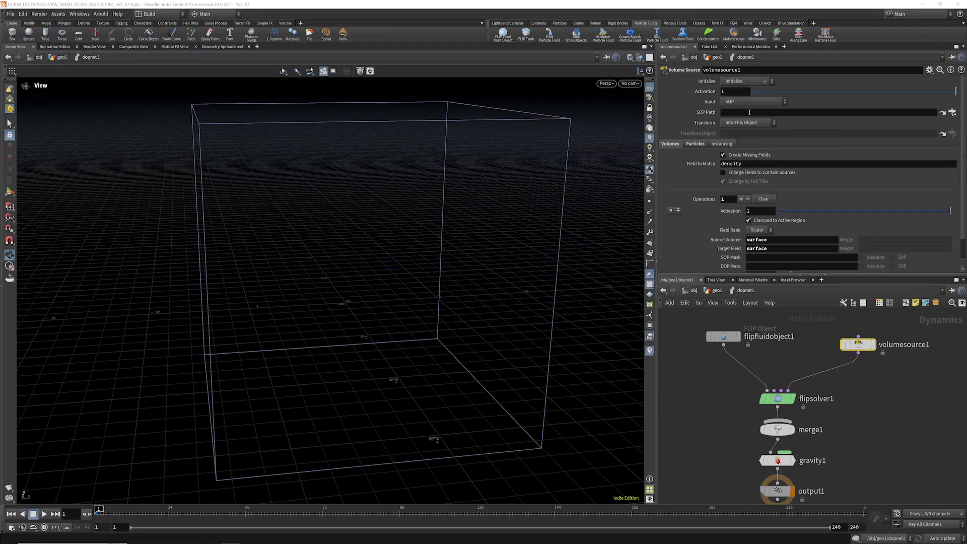
- Point the volume source's SOP Path to geo1's OUT_SRC null with the relative path ../../OUT_SRC/
click(717, 290)
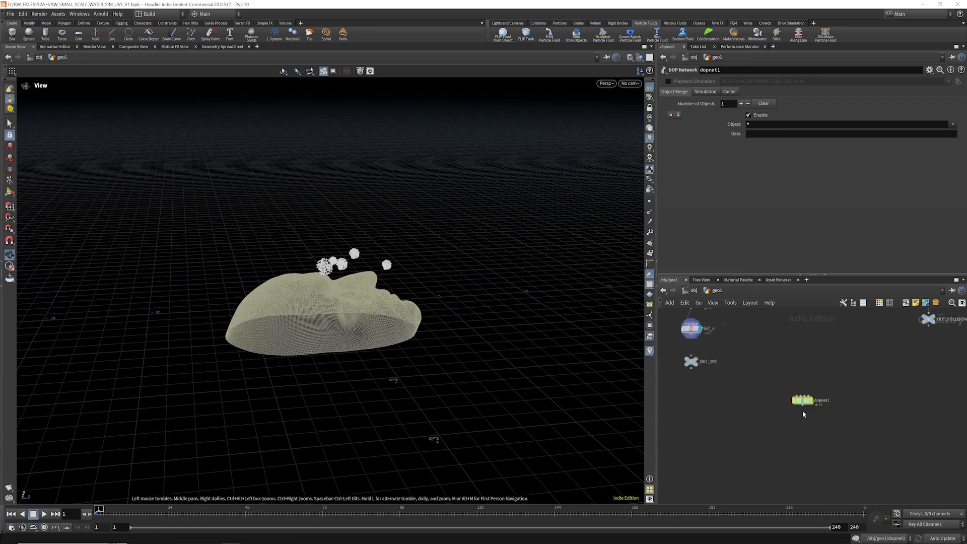
scroll(761, 393, up, 3)
click(735, 382)
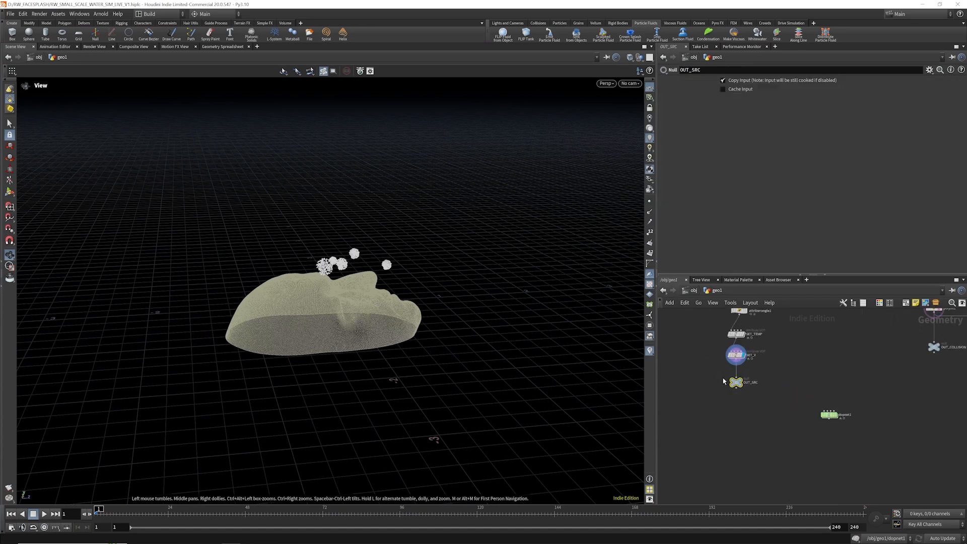
key(ctrl+c)
double_click(829, 414)
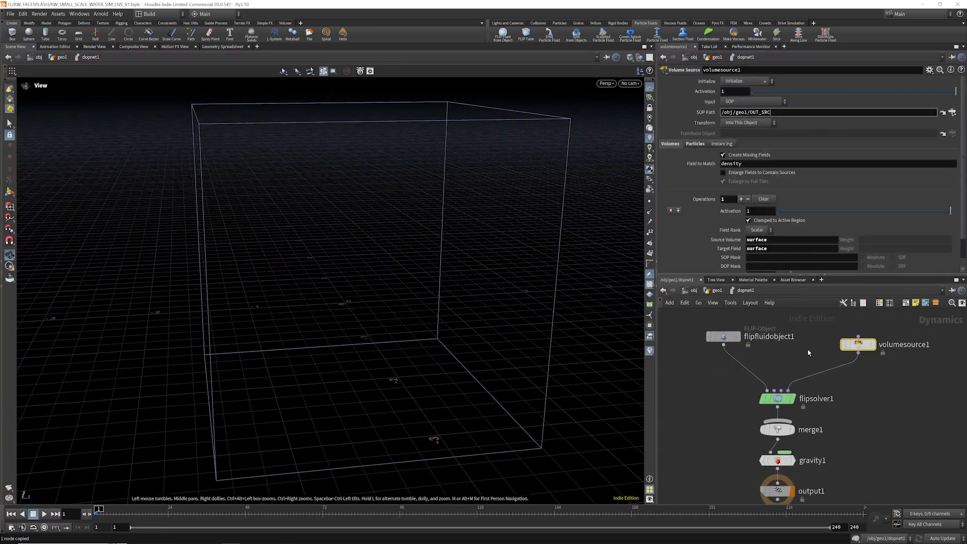
key(Return)
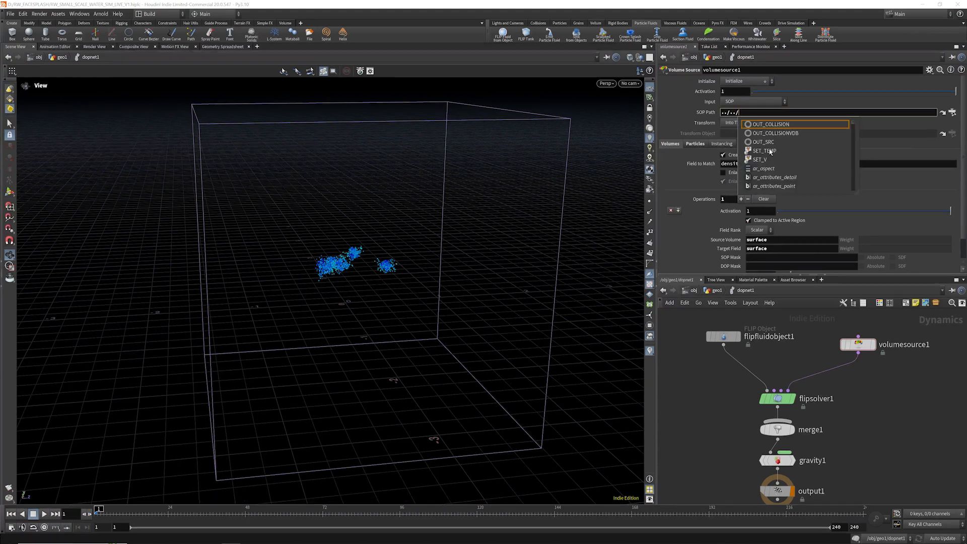
click(771, 142)
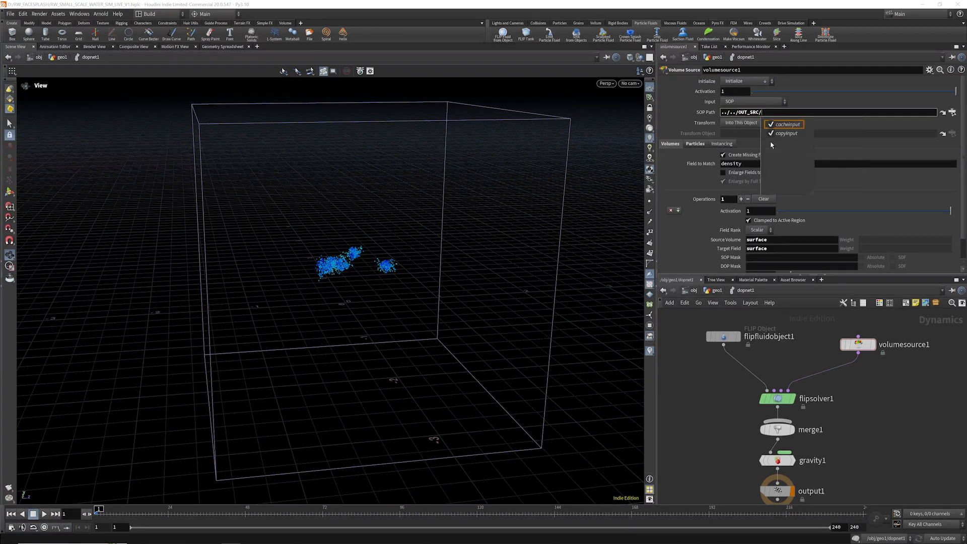
click(807, 364)
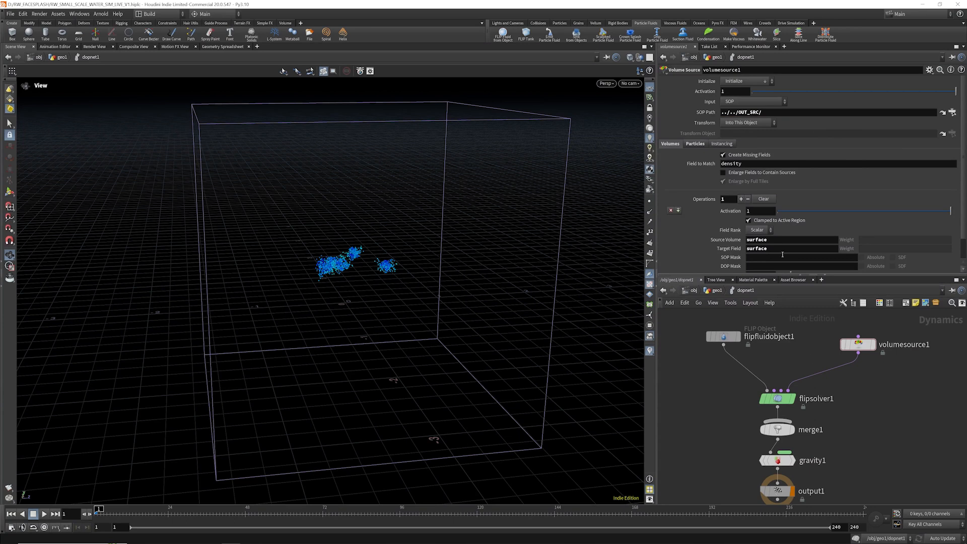
- Set the volume source's Activation to the expression 1 * ($FF<15) so it emits only before frame 15
click(727, 92)
click(709, 93)
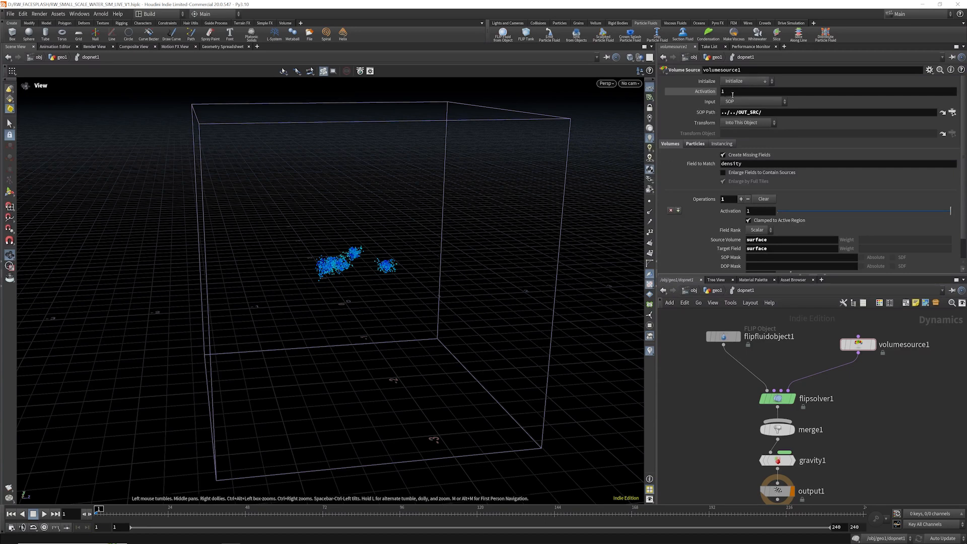
click(757, 91)
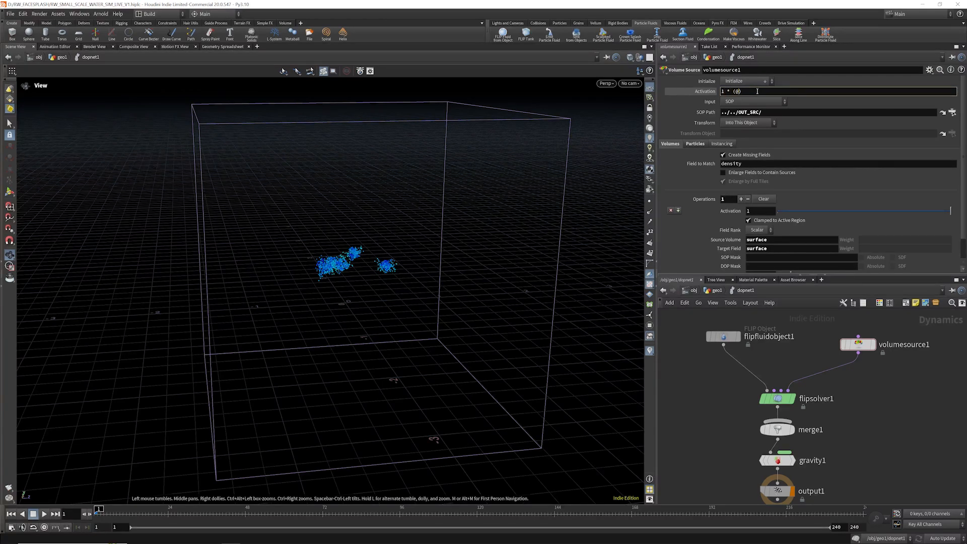
text(* ($FF)
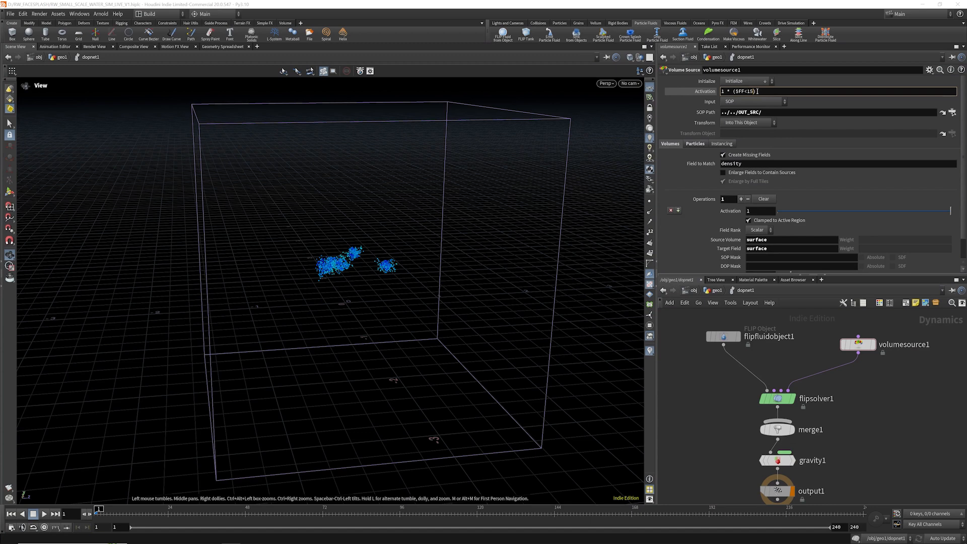
text(<15)
key(Return)
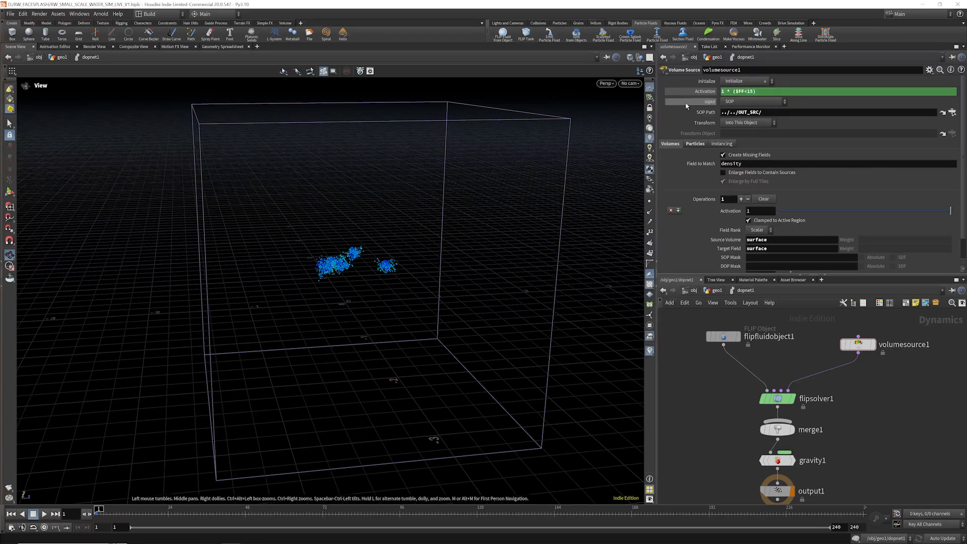
click(697, 93)
- Scrub the simulation to frame 23 to check the emission cutoff, and save the scene file
drag(105, 511, 169, 520)
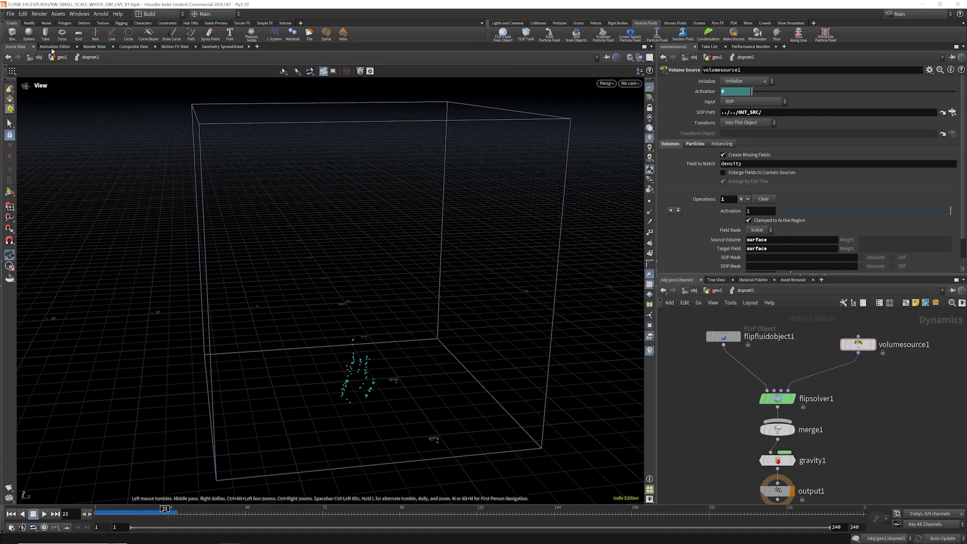
click(10, 14)
click(16, 57)
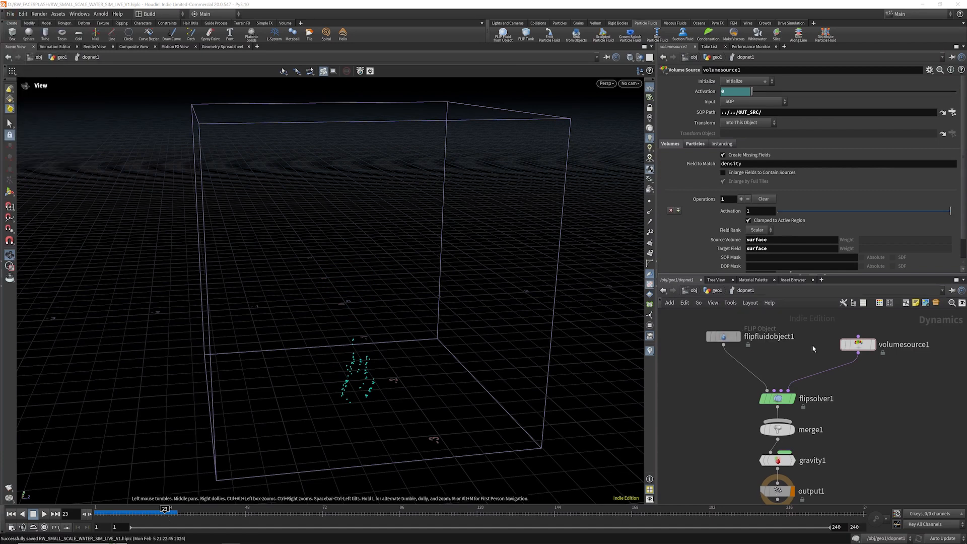
- Inspect the early simulation frames, compare the source position with the face in geo1, and return inside dopnet1
middle_drag(814, 348, 817, 313)
click(117, 512)
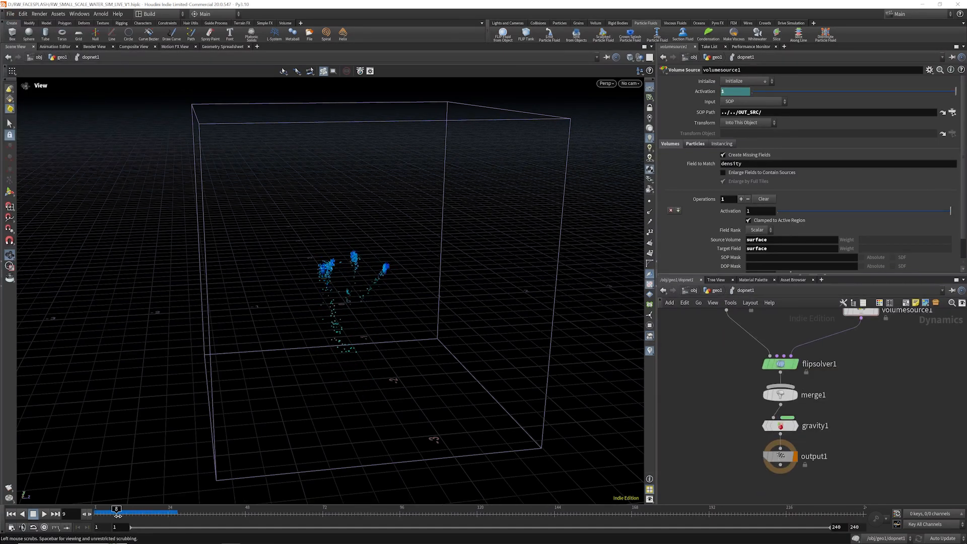
drag(353, 370, 382, 277)
key(u)
drag(114, 515, 107, 518)
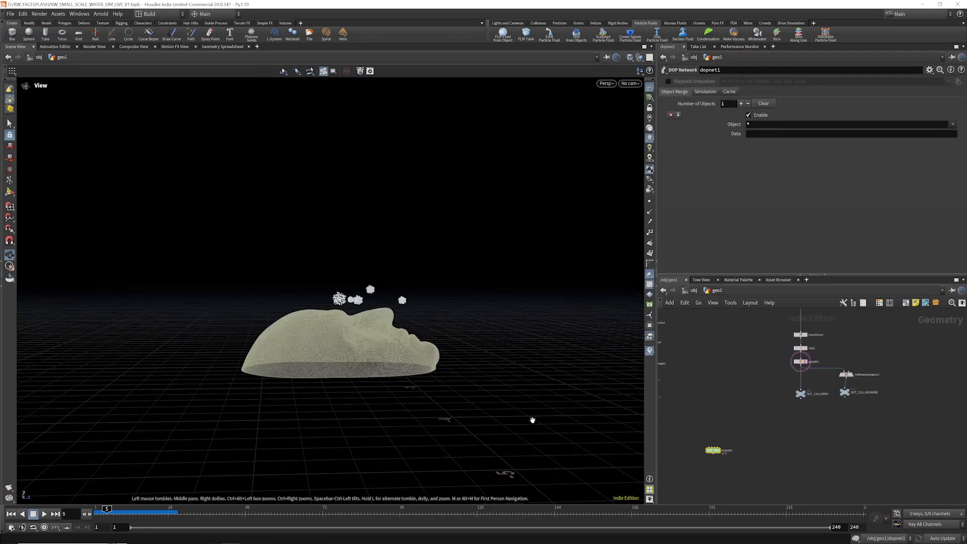
double_click(714, 450)
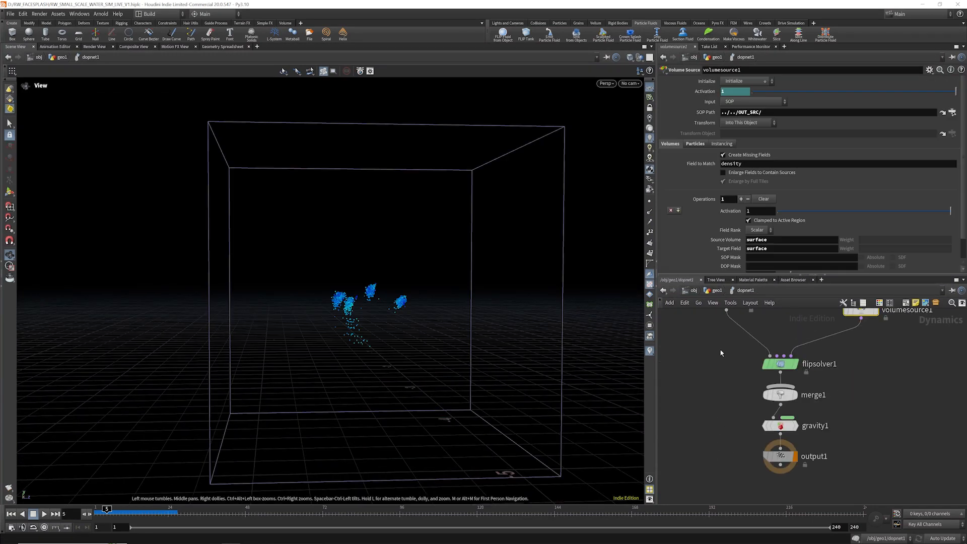
- Lower the top face of the FLIP solver's volume limits box to a height of about 2.35
scroll(811, 388, down, 5)
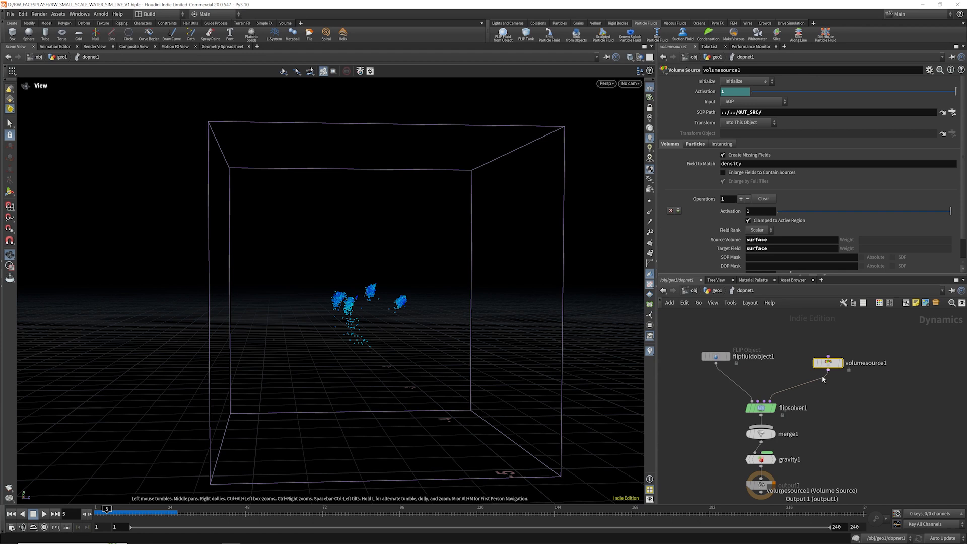
click(761, 407)
click(11, 191)
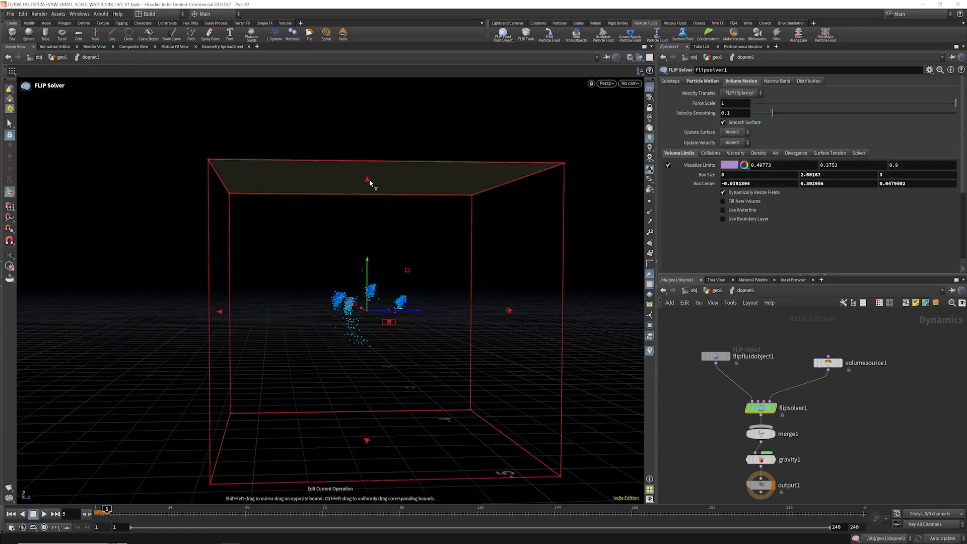
drag(368, 178, 367, 213)
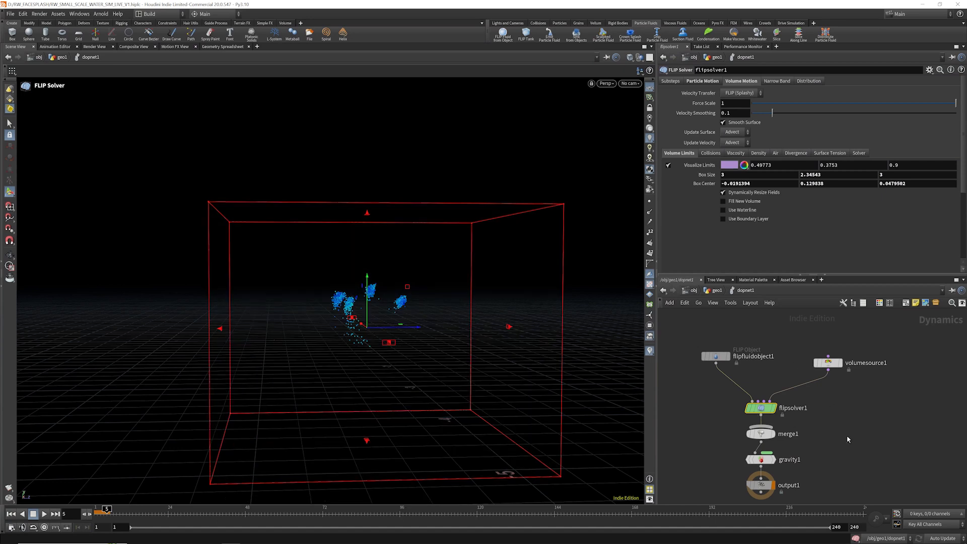
click(9, 255)
- Set the Y force of gravity1 to -4
drag(71, 259, 370, 271)
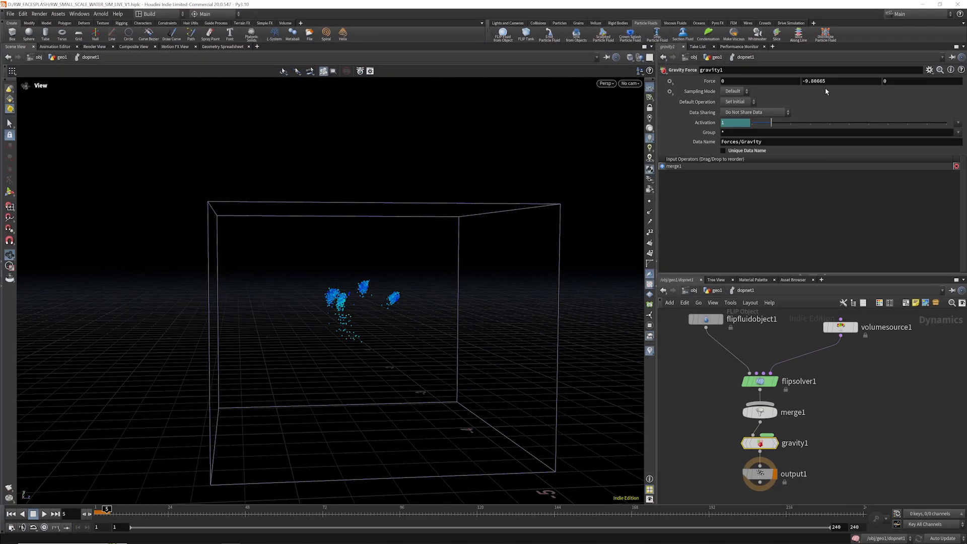
drag(830, 81, 801, 83)
text(4)
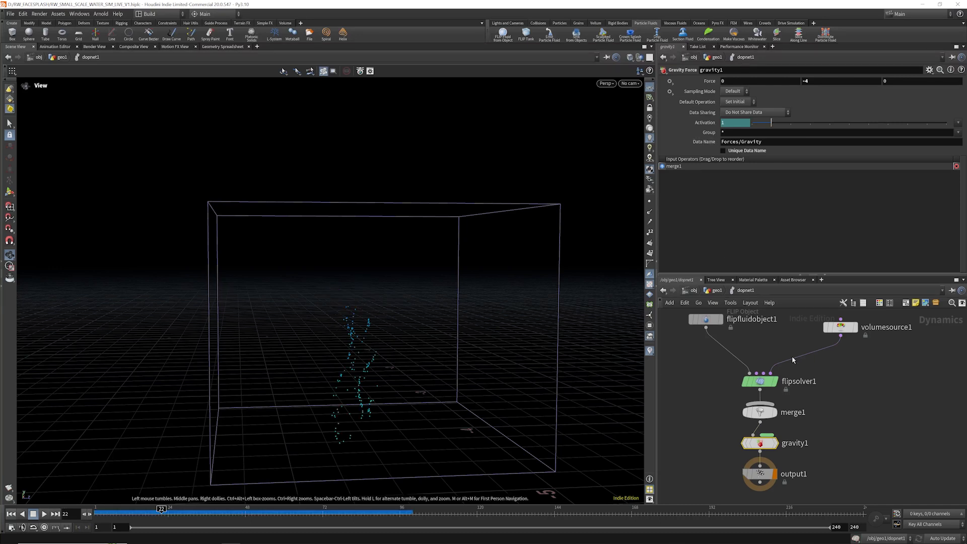
- Space out merge1, gravity1 and output1 below the FLIP solver to make room in the network
scroll(784, 354, down, 4)
scroll(774, 393, up, 4)
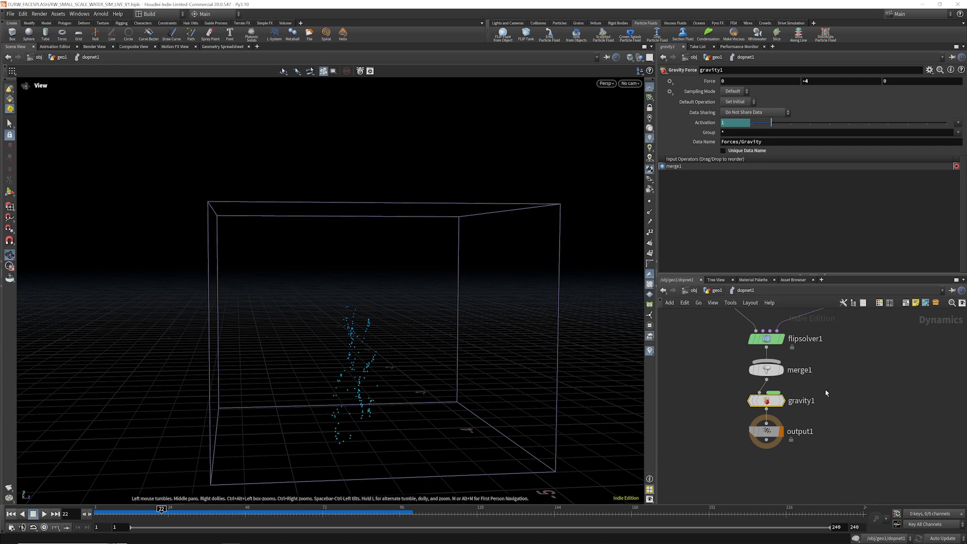
drag(827, 392, 766, 446)
drag(774, 398, 773, 426)
drag(767, 370, 767, 390)
- Add a Static Object node beside the FLIP solver and wire it into merge1
click(711, 367)
key(Tab)
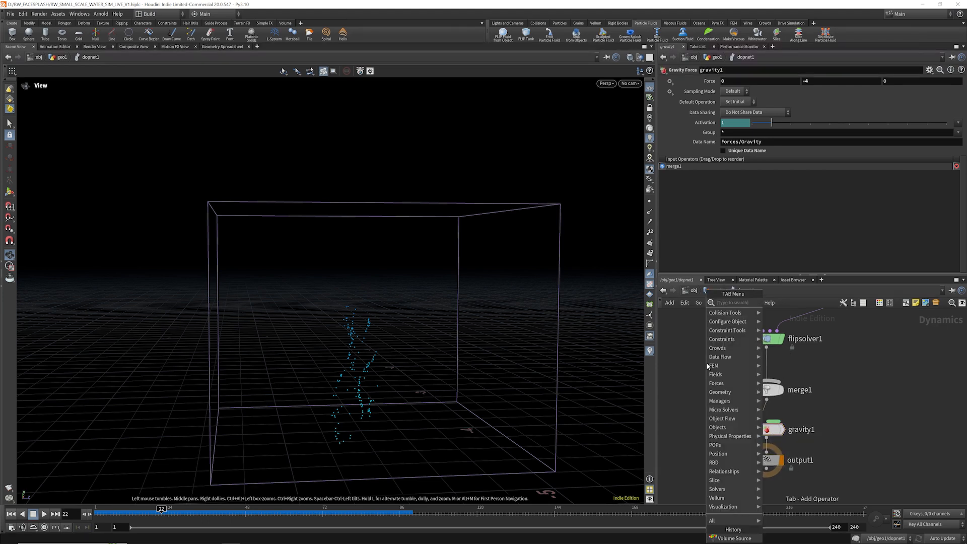
text(sta)
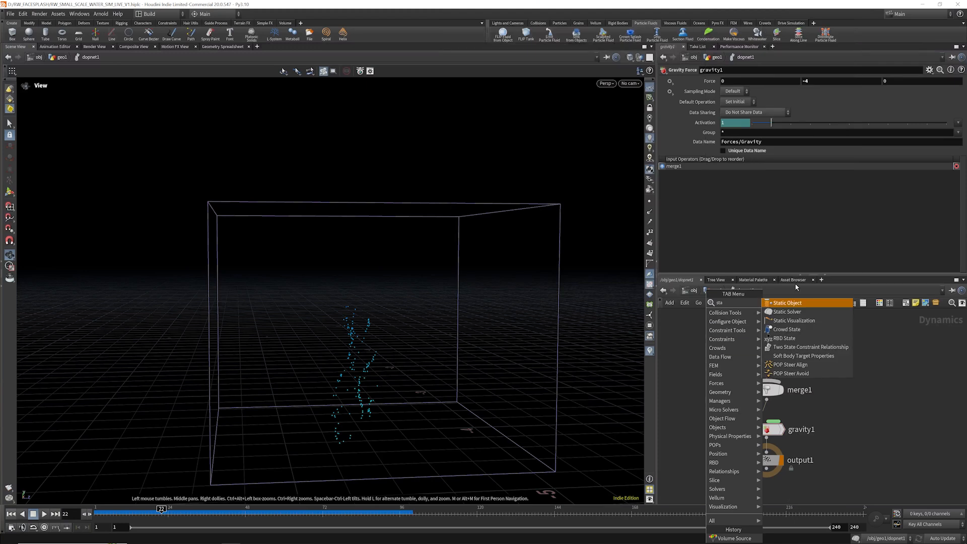
click(795, 303)
click(691, 359)
drag(691, 368, 766, 381)
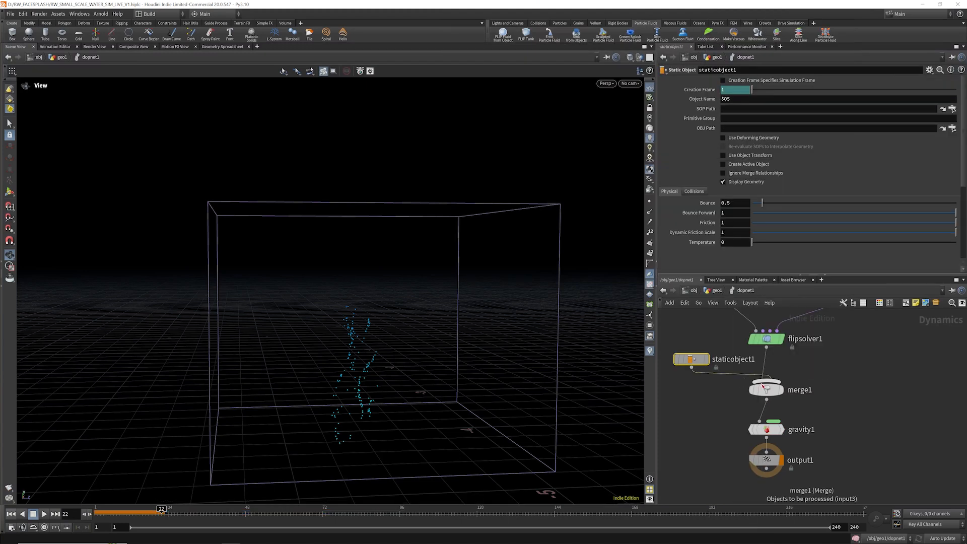
- Reorder merge1's inputs so staticobject1 comes before flipsolver1, and move the static object node farther from the solver chain
click(766, 389)
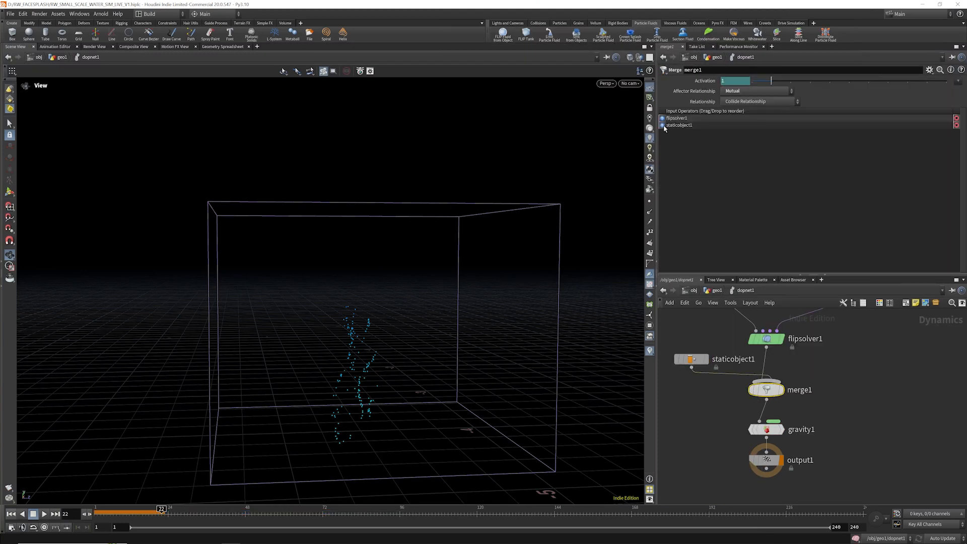
drag(667, 126, 667, 116)
drag(691, 361, 671, 359)
click(672, 358)
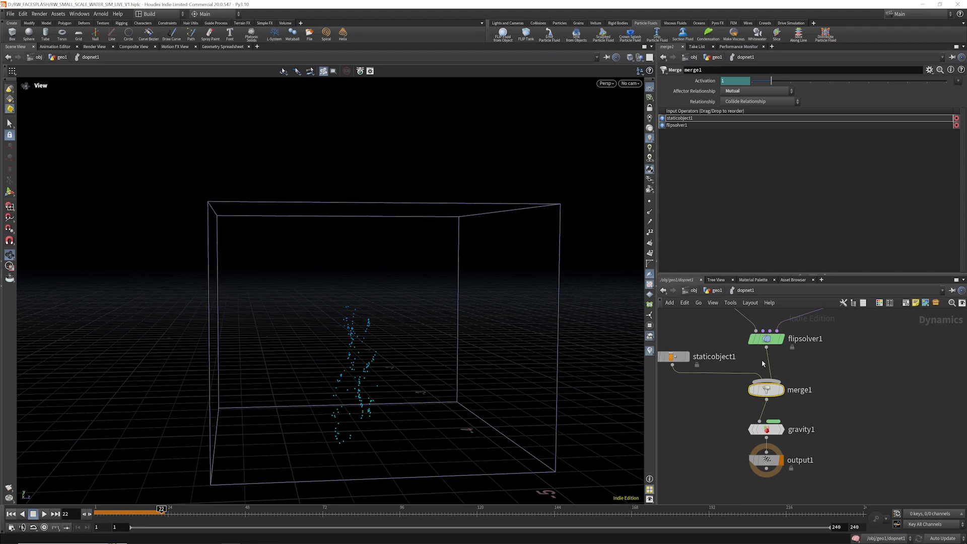
- Set the static object's RBD Solver collision volume Mode to Volume Sample and its Division Method to By Size
click(693, 192)
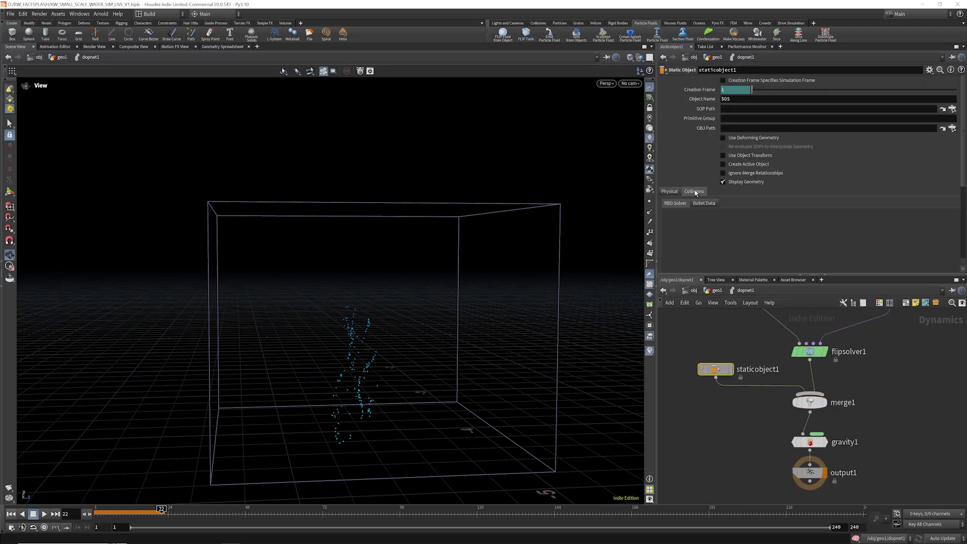
scroll(704, 154, down, 3)
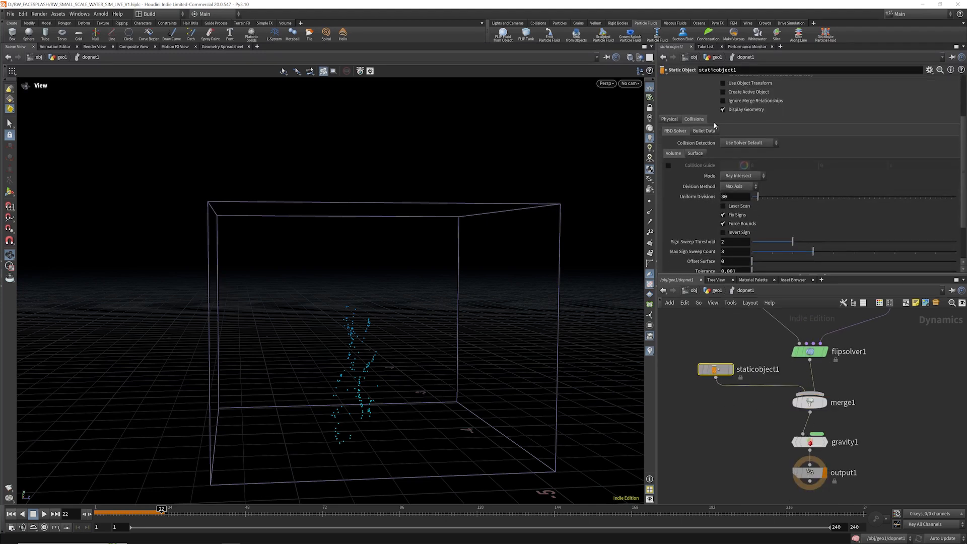
click(739, 176)
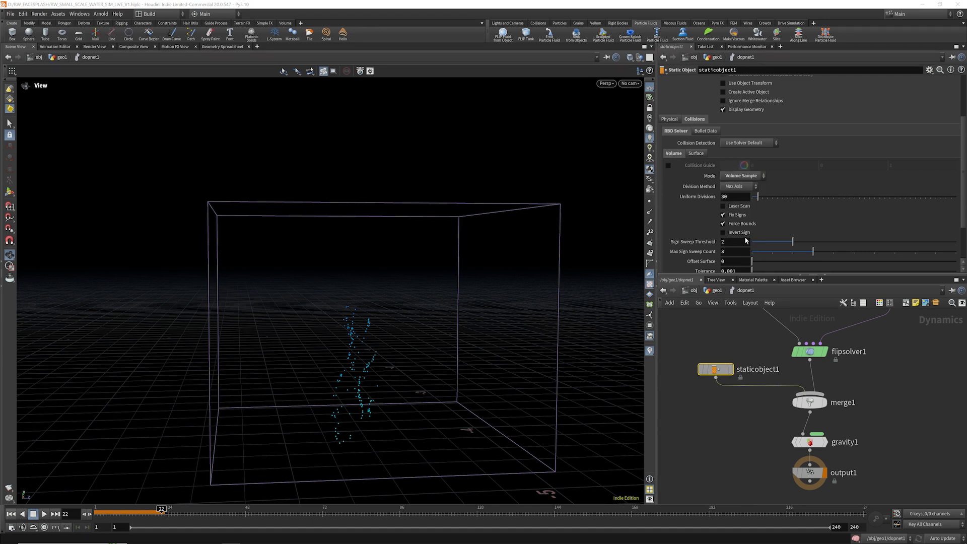
click(746, 238)
click(734, 186)
click(736, 240)
- Set the static object's Division Size to 0.005, matching the voxel size of vdbfrompolygons1 in geo1
click(728, 197)
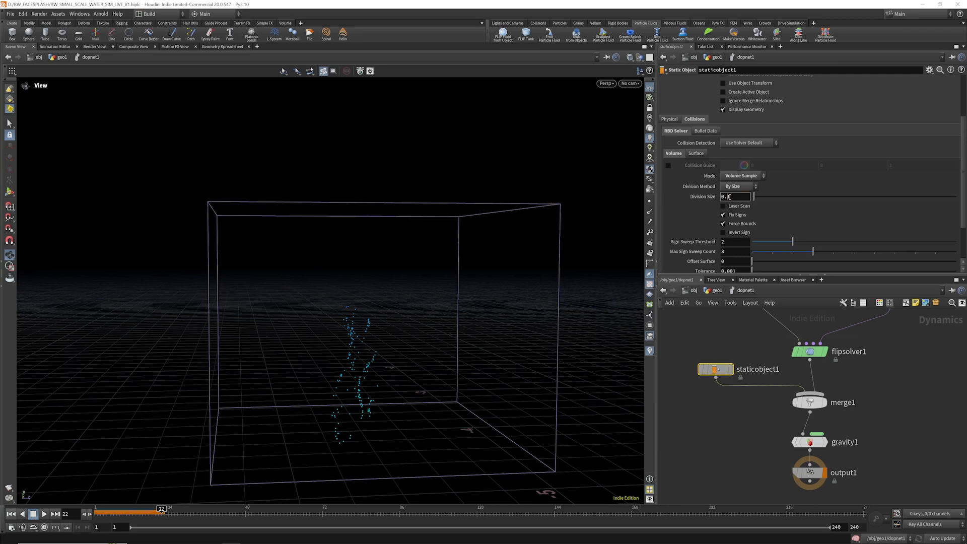
key(u)
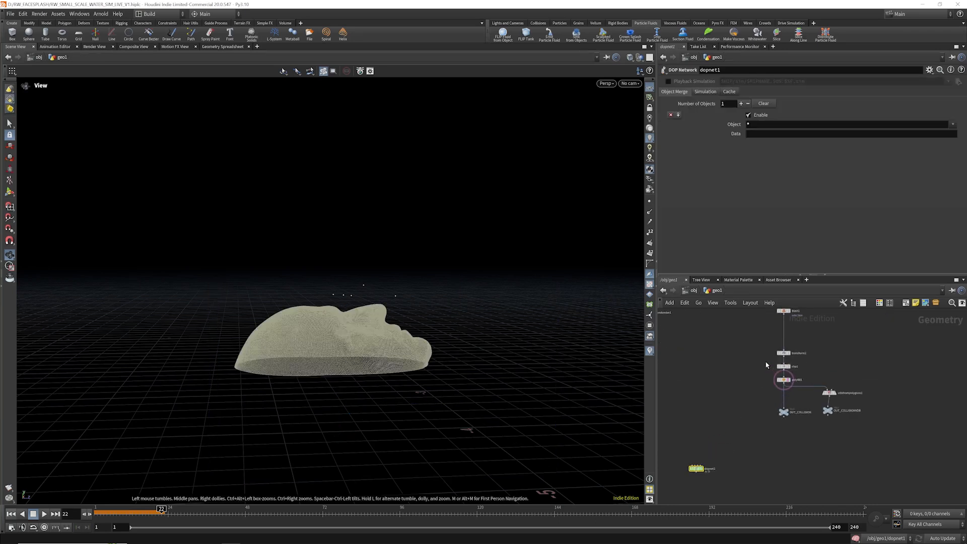
scroll(791, 388, down, 2)
click(858, 409)
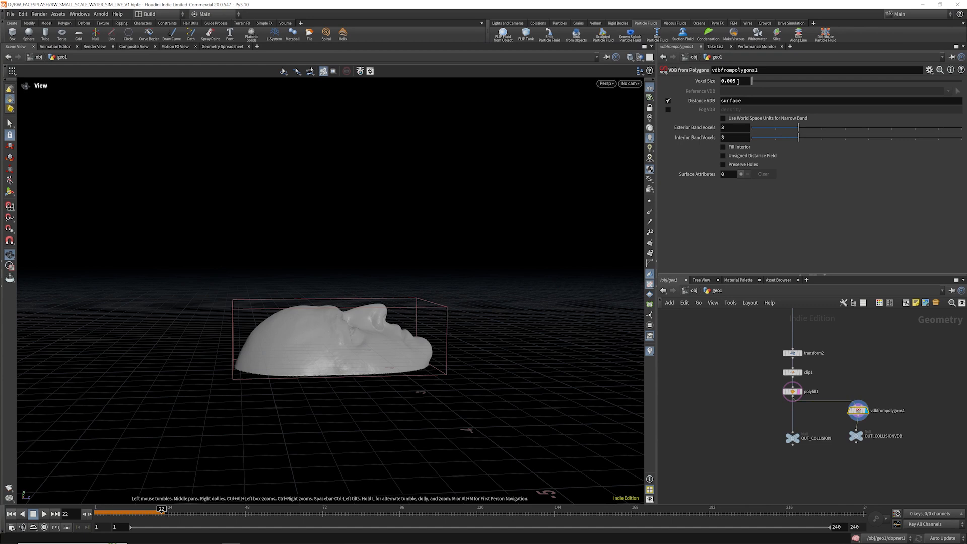
scroll(799, 325, down, 3)
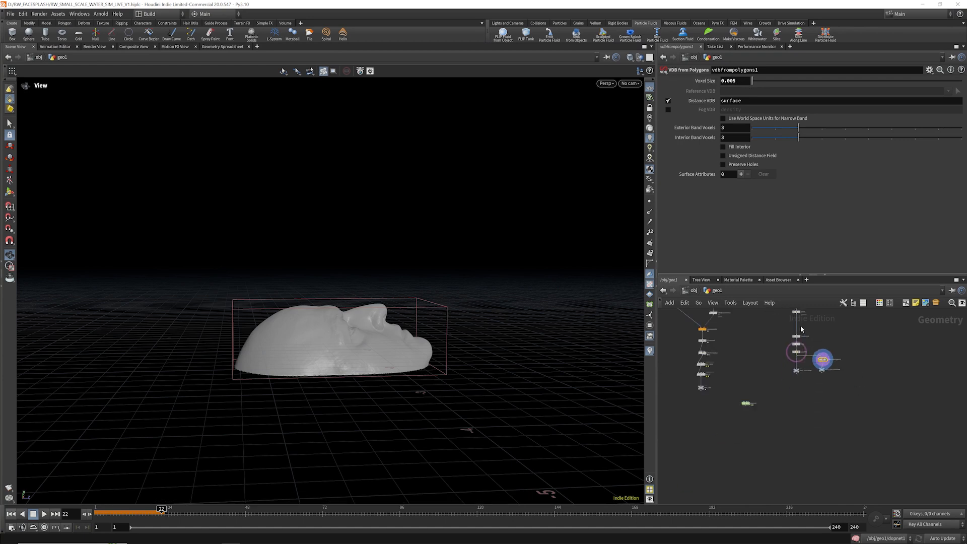
double_click(745, 389)
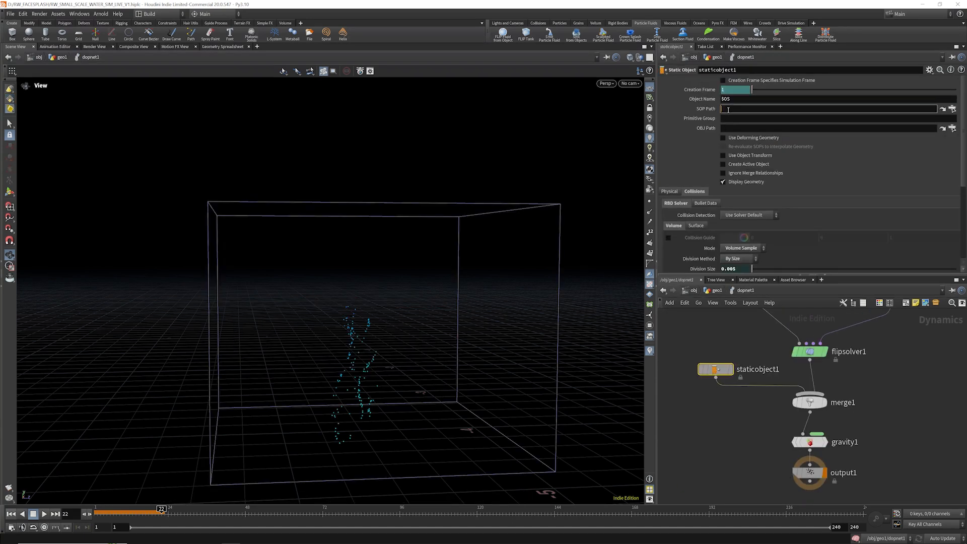
- Point the static object's SOP Path to the collision geometry null with the relative path ../../OUT_COLLISION/
text(../../)
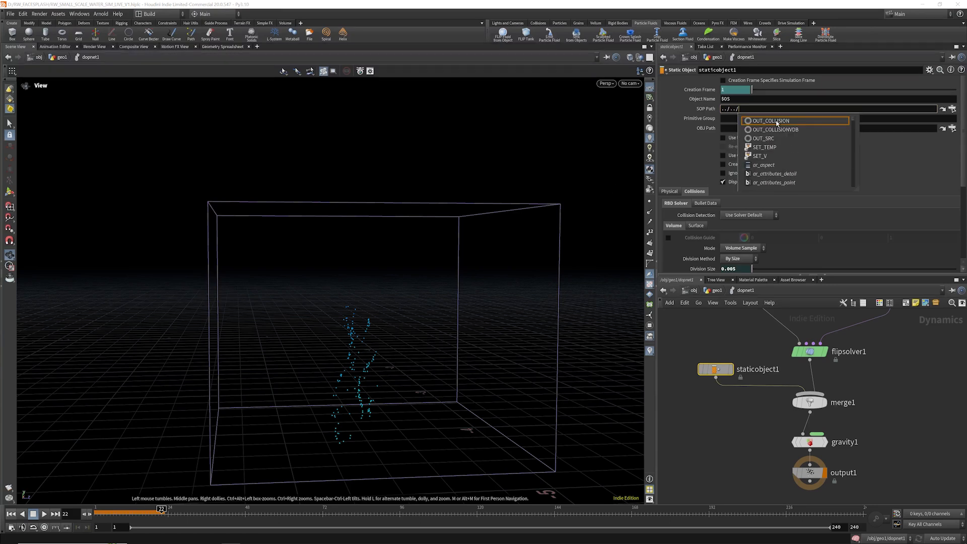
click(774, 121)
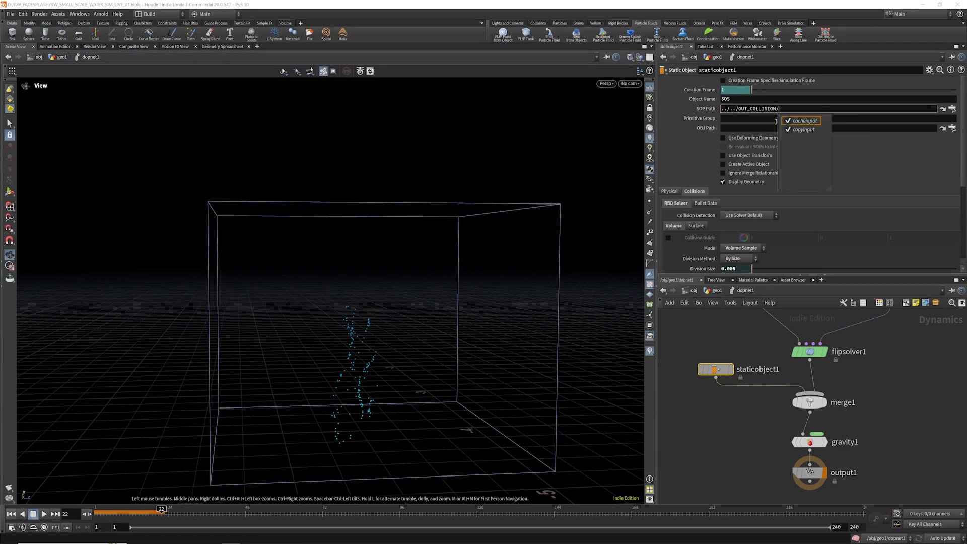
click(774, 207)
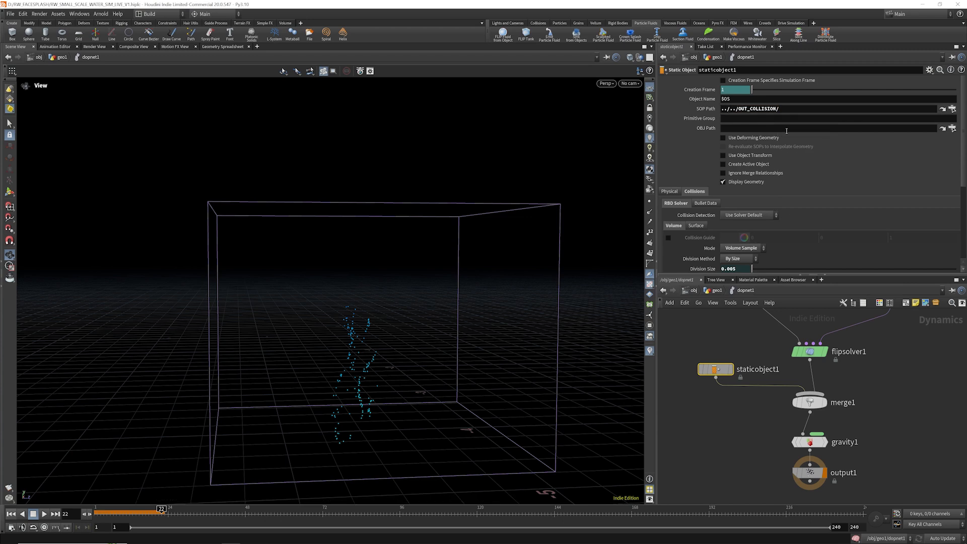
- Set the static object's Proxy Volume to ../../OUT_COLLISIONVDB/ and return to frame 1
drag(786, 110, 659, 118)
key(ctrl+c)
scroll(763, 183, down, 3)
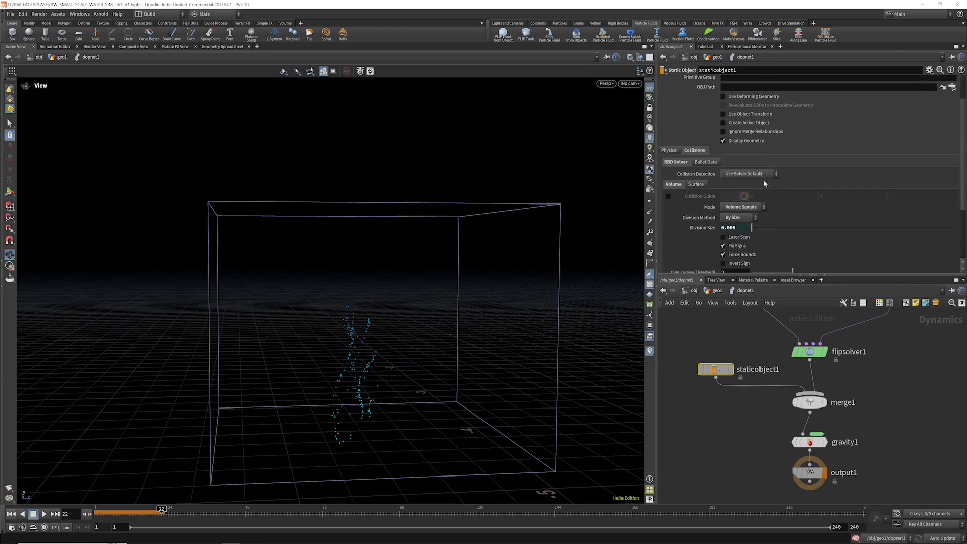
click(729, 242)
key(ctrl+v)
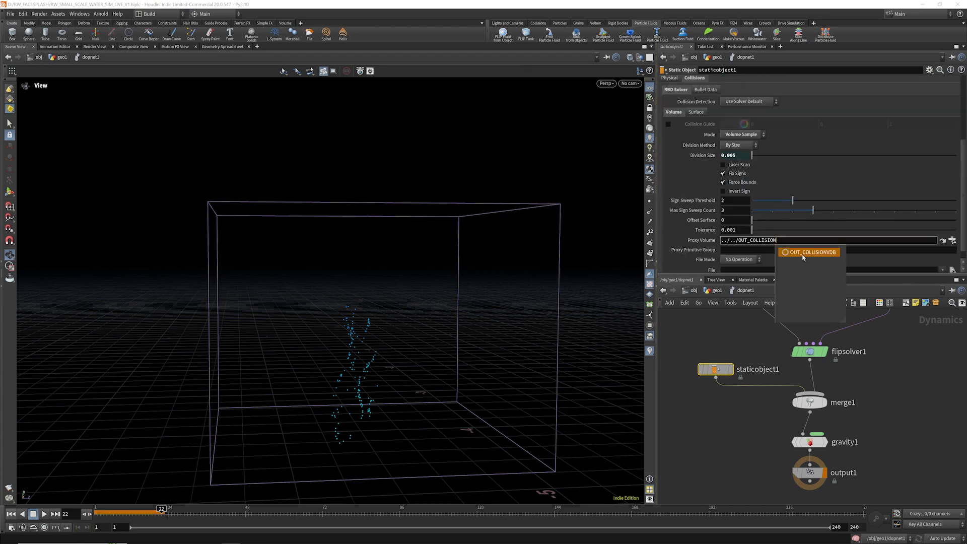
click(803, 253)
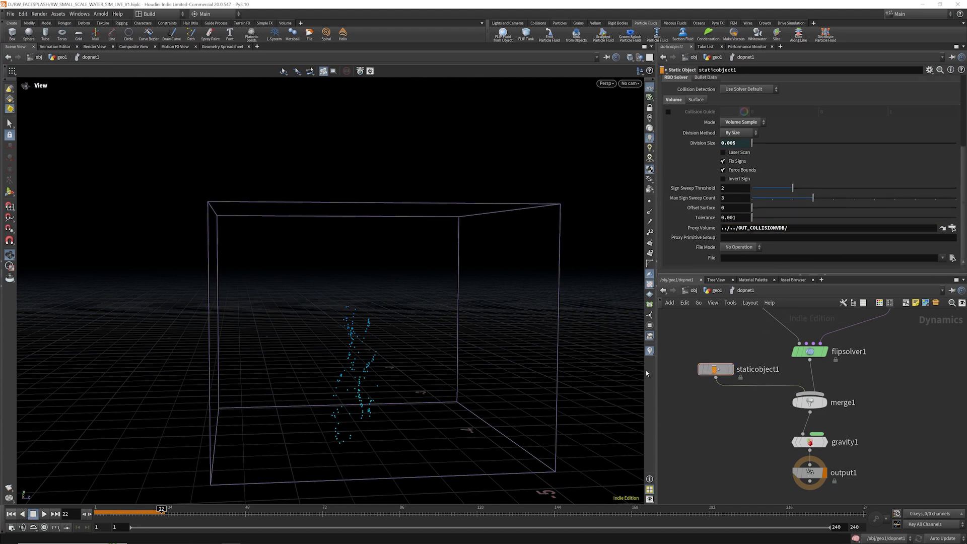
click(10, 514)
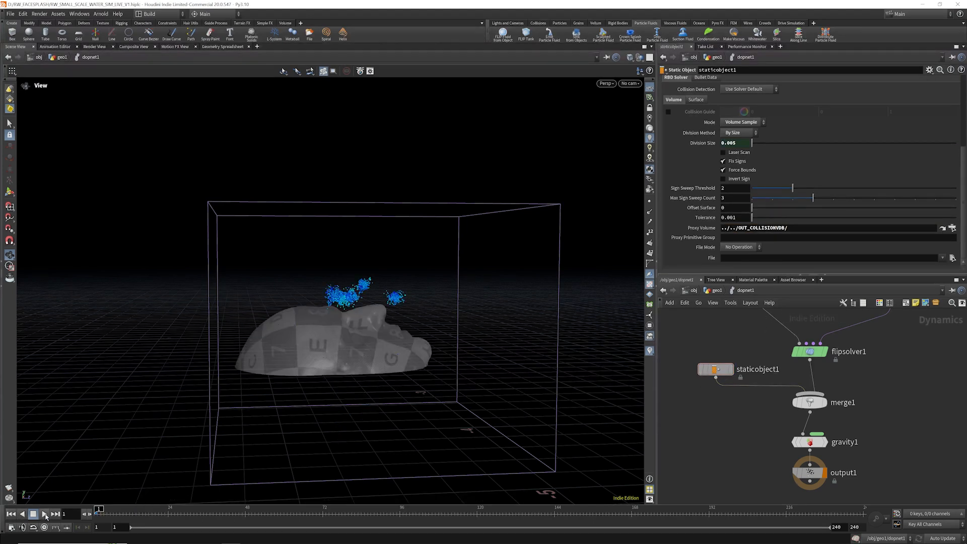
- Play the simulation to test the collider and change flipfluidobject1's Particle Separation
click(44, 514)
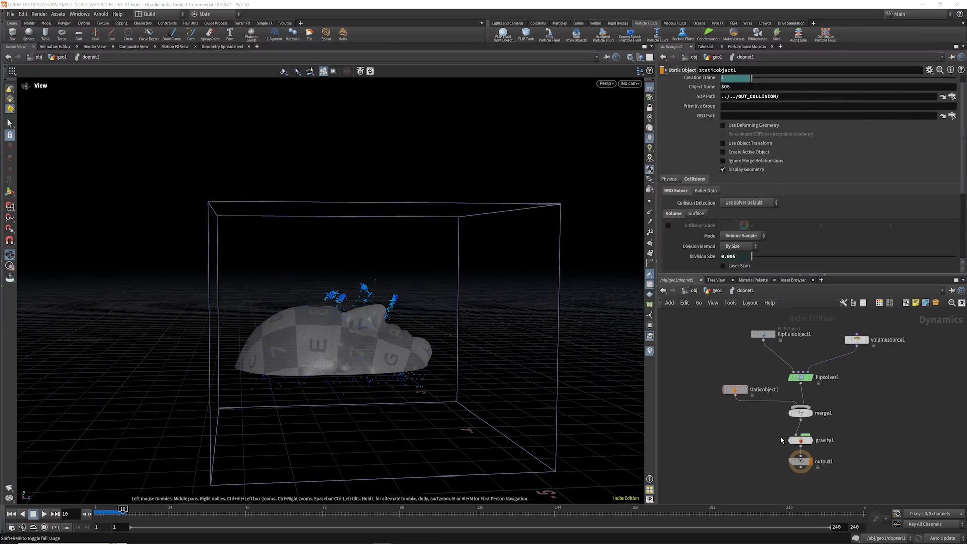
scroll(778, 418, down, 4)
click(765, 363)
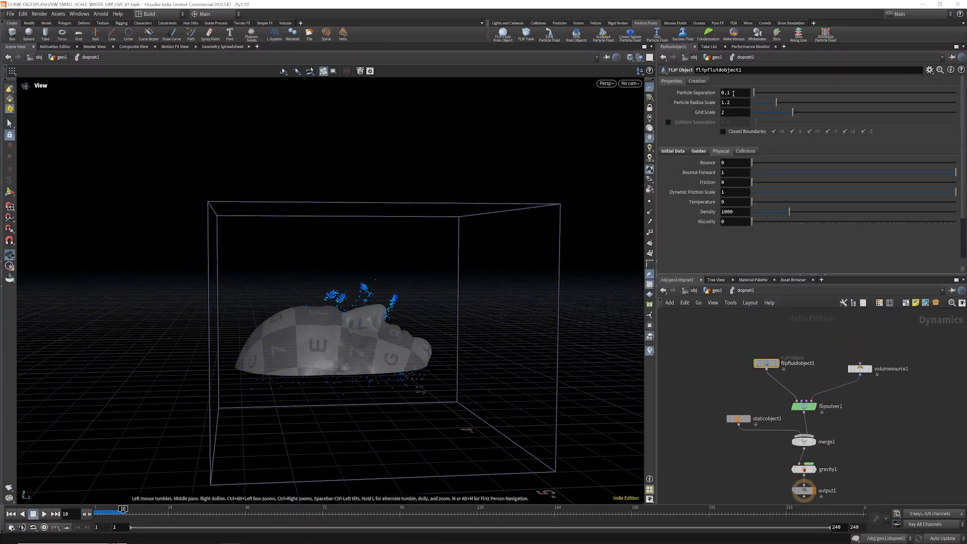
click(731, 92)
text(5)
key(Return)
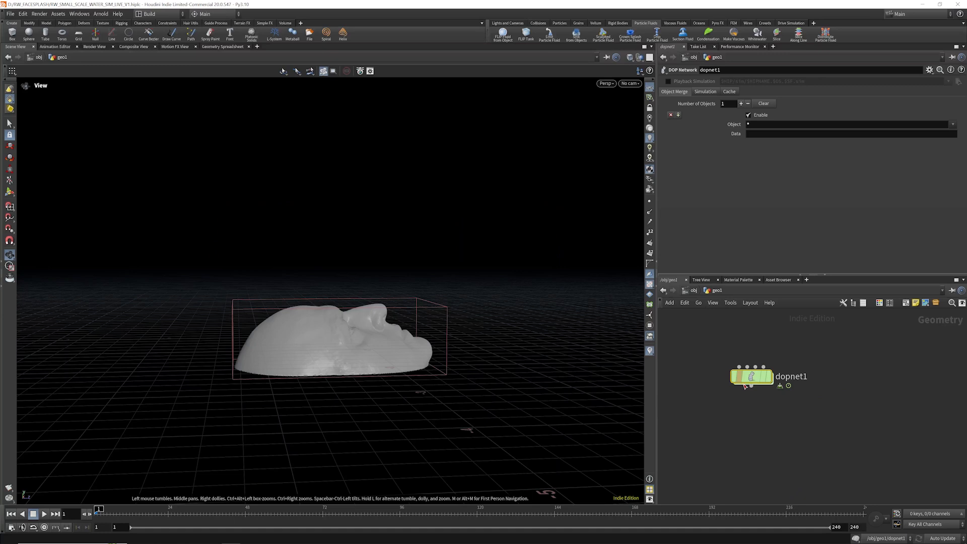
- In geo1, move the splash source spheres with transform4 to about 0.26 in Y and 0.026 in Z, and replay the simulation in dopnet1
scroll(766, 416, down, 6)
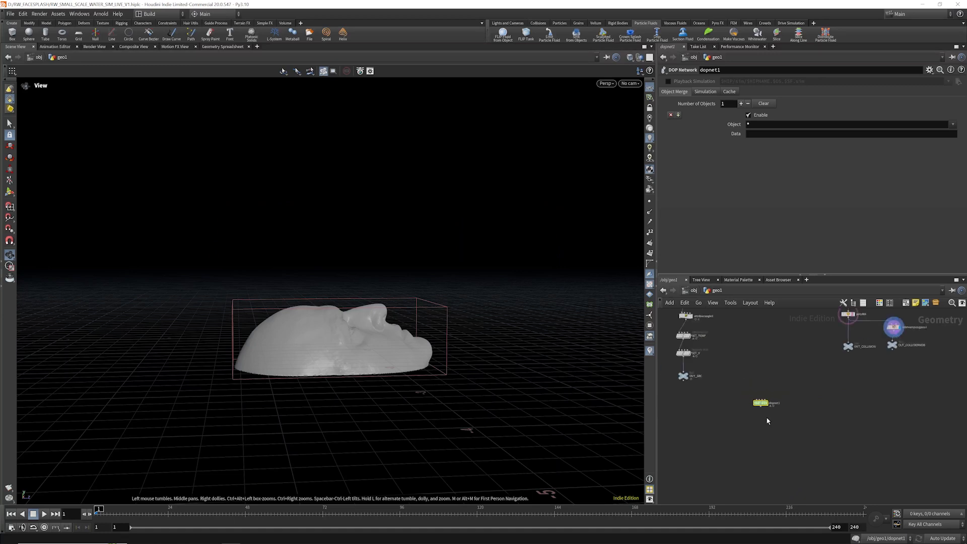
scroll(722, 379, up, 5)
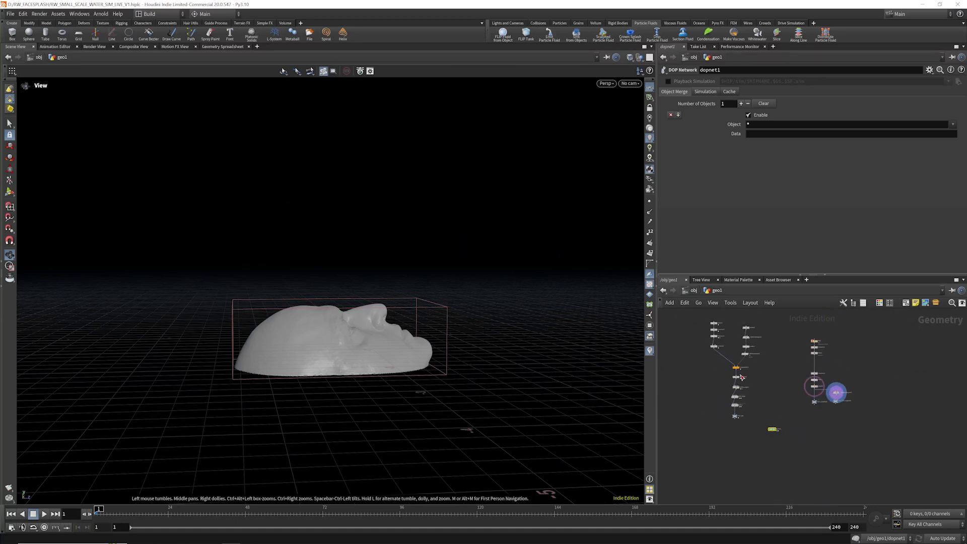
scroll(739, 380, up, 1)
click(742, 389)
click(731, 389)
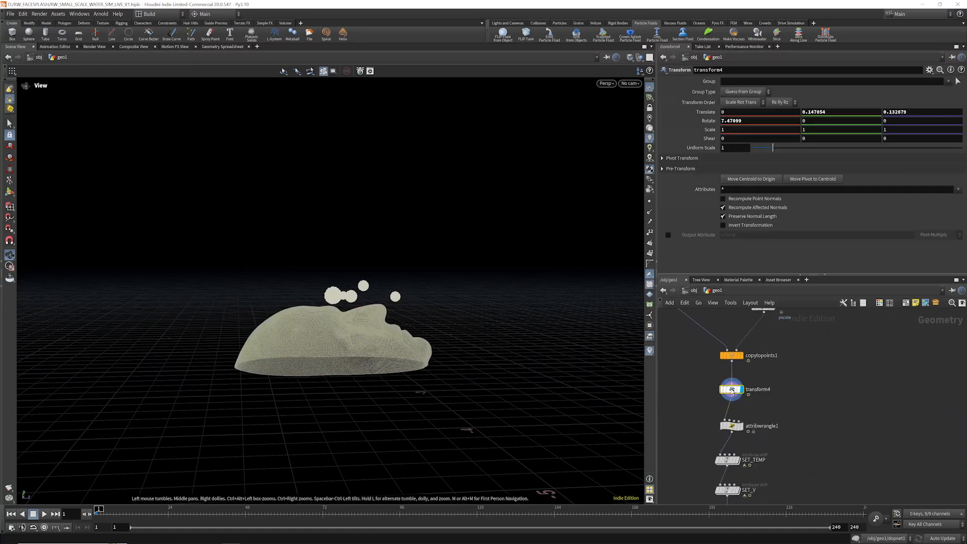
key(Return)
drag(332, 275, 323, 266)
scroll(786, 441, down, 3)
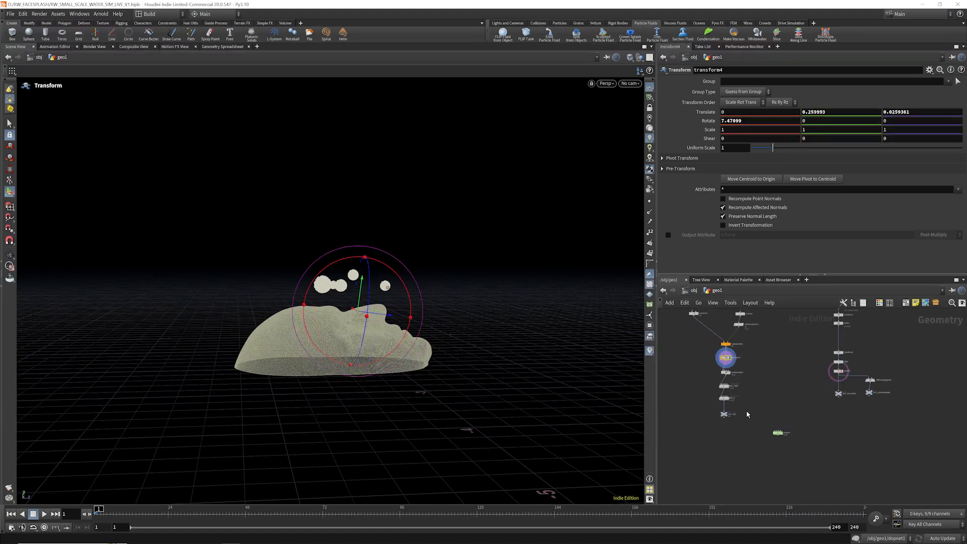
double_click(786, 442)
click(44, 514)
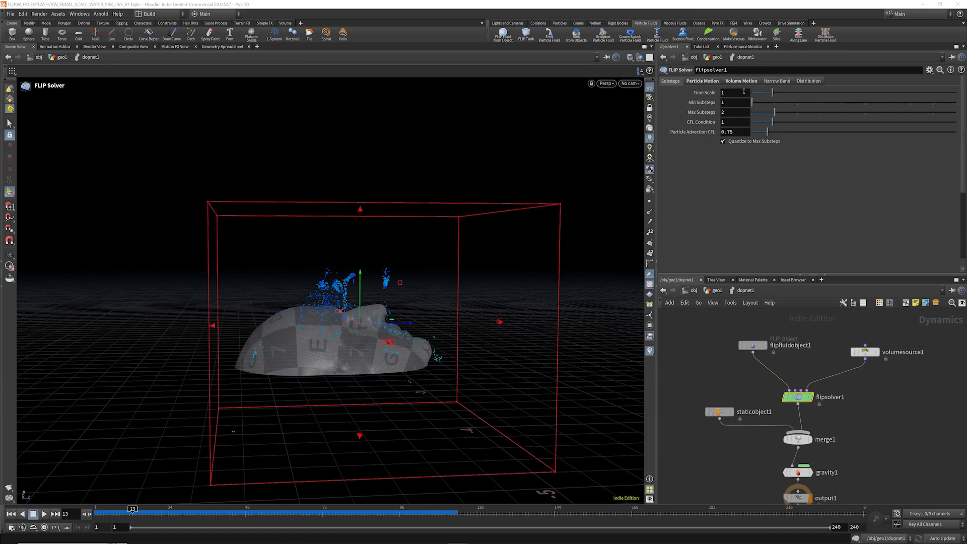
- Set flipsolver1's Min Substeps to the expression fit($FF,10,15,3,1)
drag(733, 103, 701, 103)
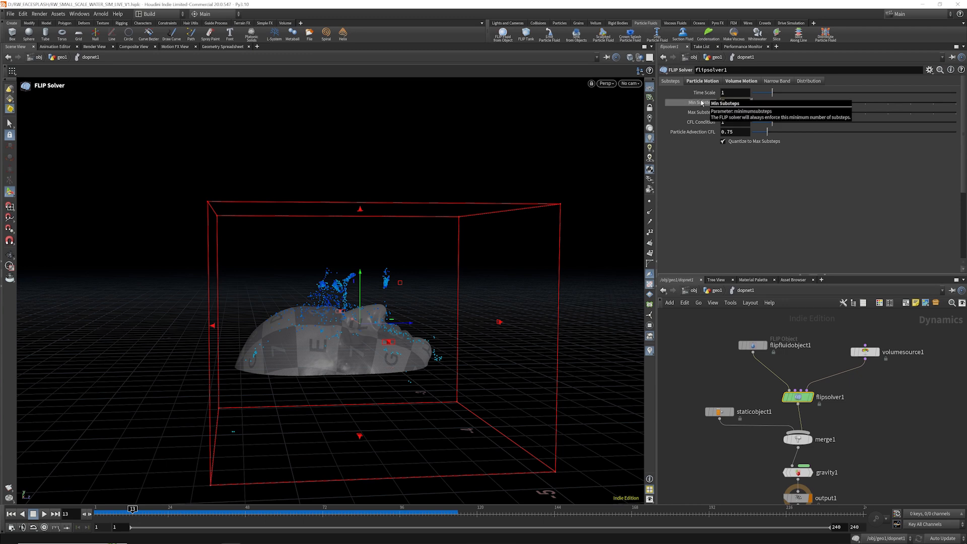
text(fir)
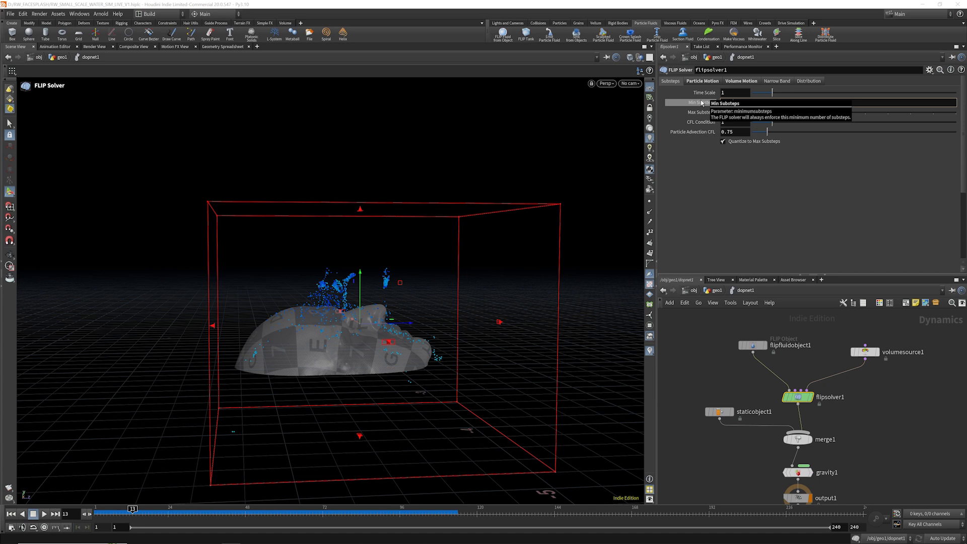
key(BackSpace)
key(BackSpace)
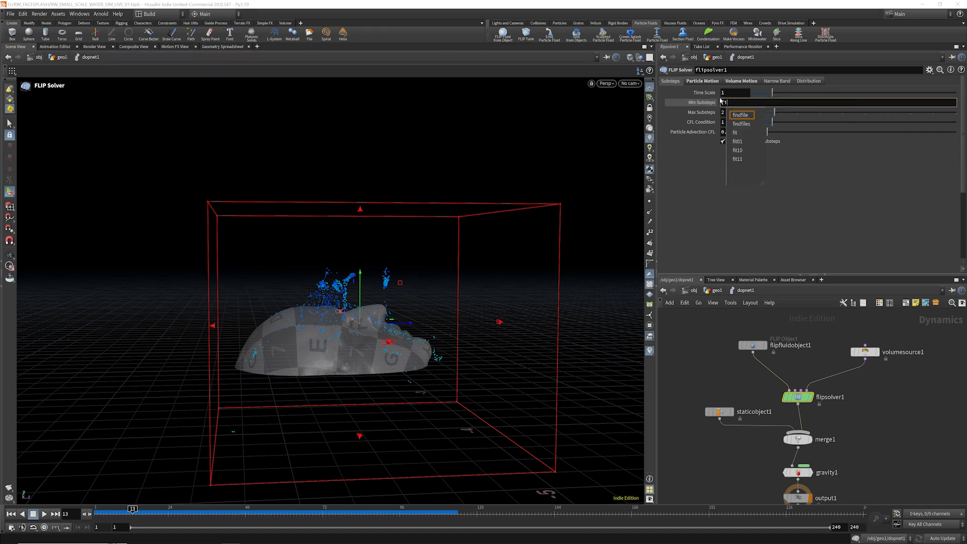
text(t)
click(698, 105)
click(735, 107)
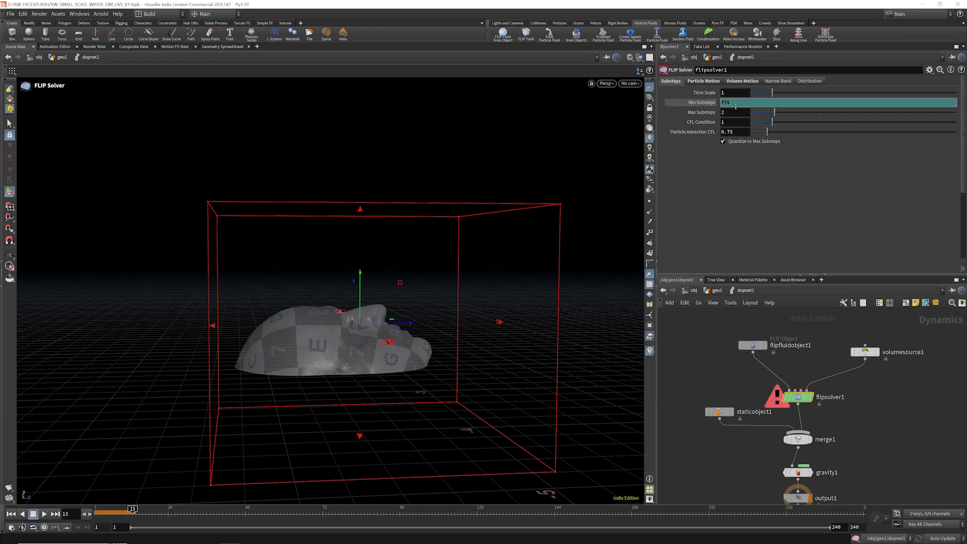
text(())
click(767, 108)
text(10,15,3,1))
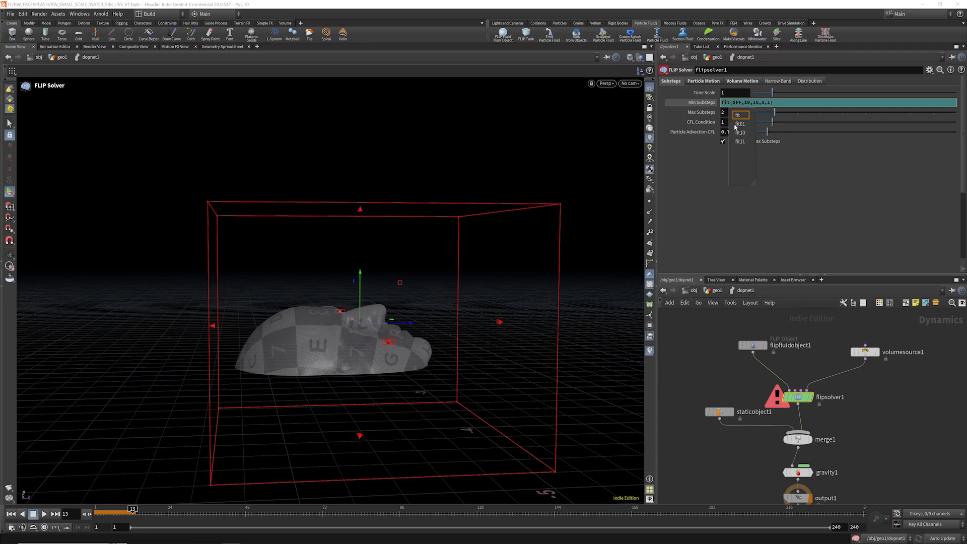
click(708, 187)
- Check the evaluated value of the Min Substeps expression on the early frames, ending at frame 1 with the expression displayed
click(92, 513)
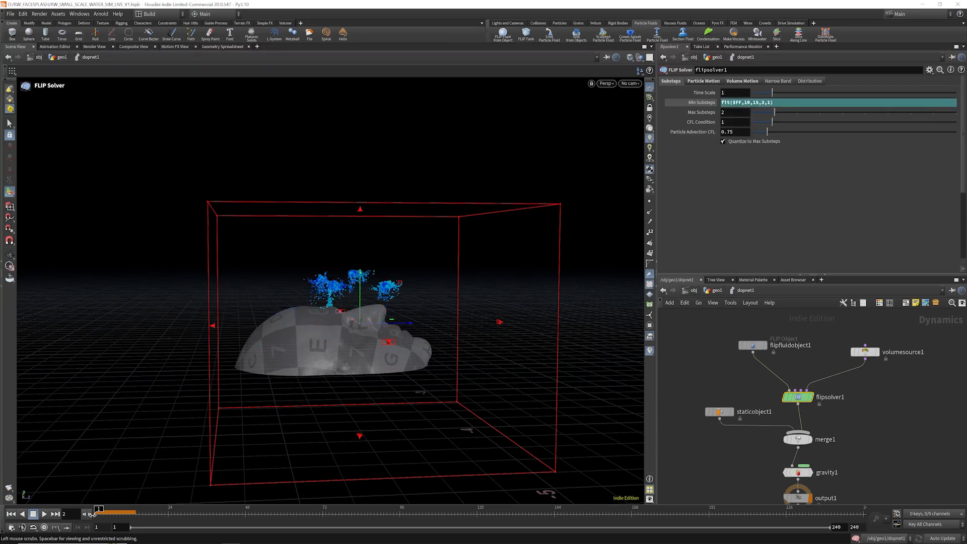
click(701, 103)
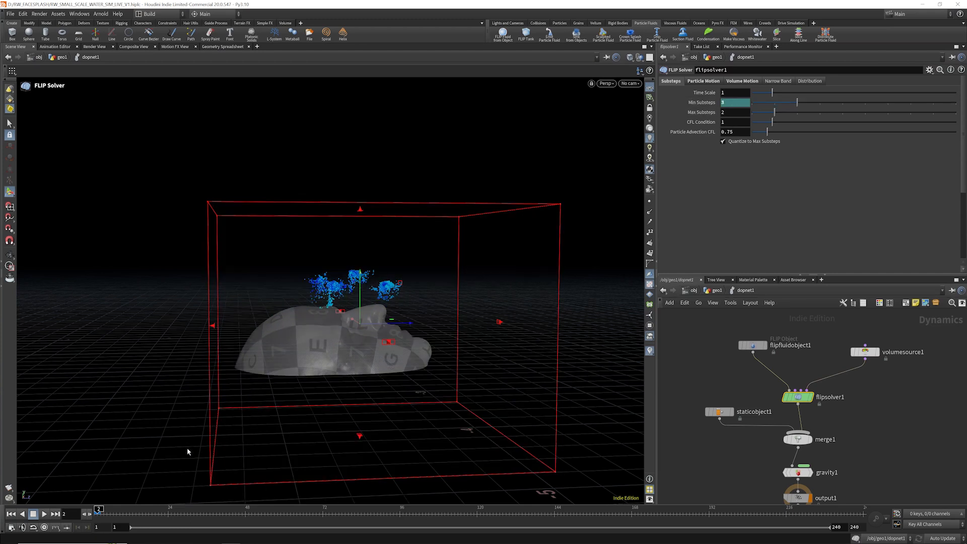
mouse_move(99, 510)
mouse_down()
mouse_move(144, 513)
mouse_move(95, 512)
mouse_up()
click(705, 103)
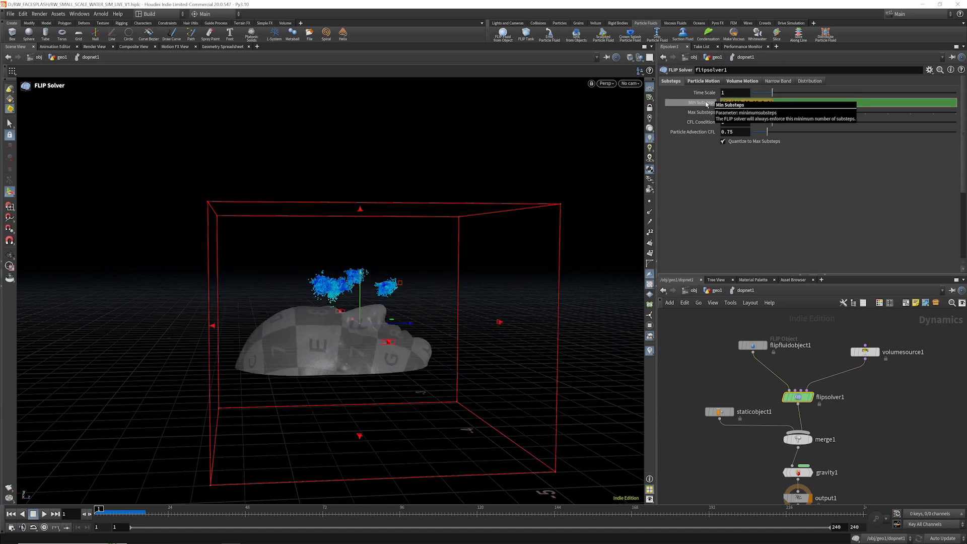
key(Return)
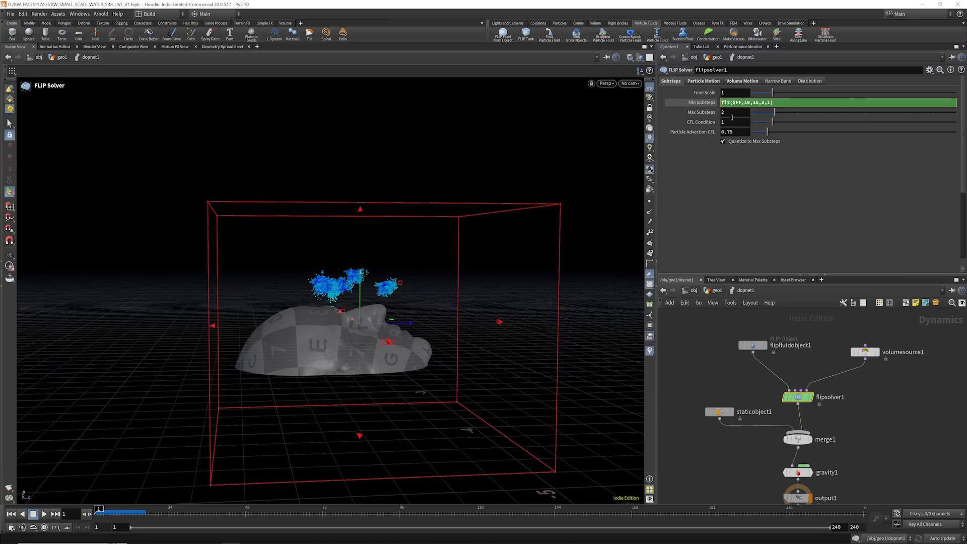
- Set flipsolver1's Max Substeps to the expression fit($FF,10,15,5,3)
click(734, 112)
text(fit($FF,10,15,3,1))
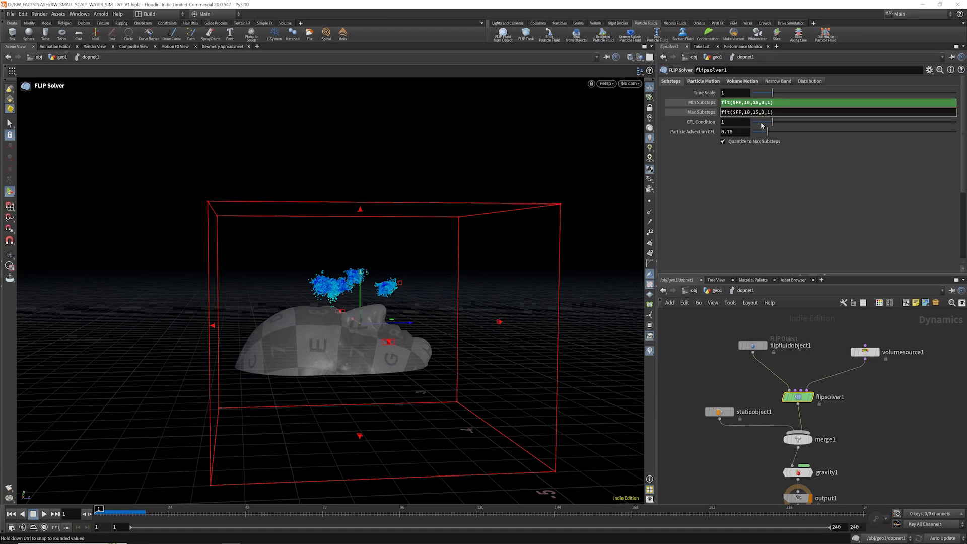
key(Delete)
text(5)
key(BackSpace)
text(3)
key(Return)
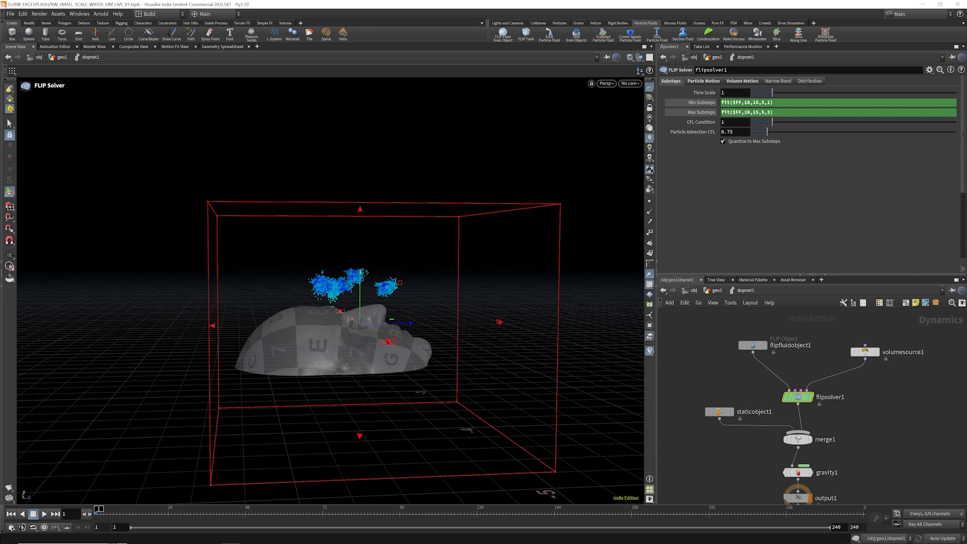
- Set flipsolver1's CFL Condition to 5, preview the first frames of the splash and return to frame 1
mouse_move(688, 124)
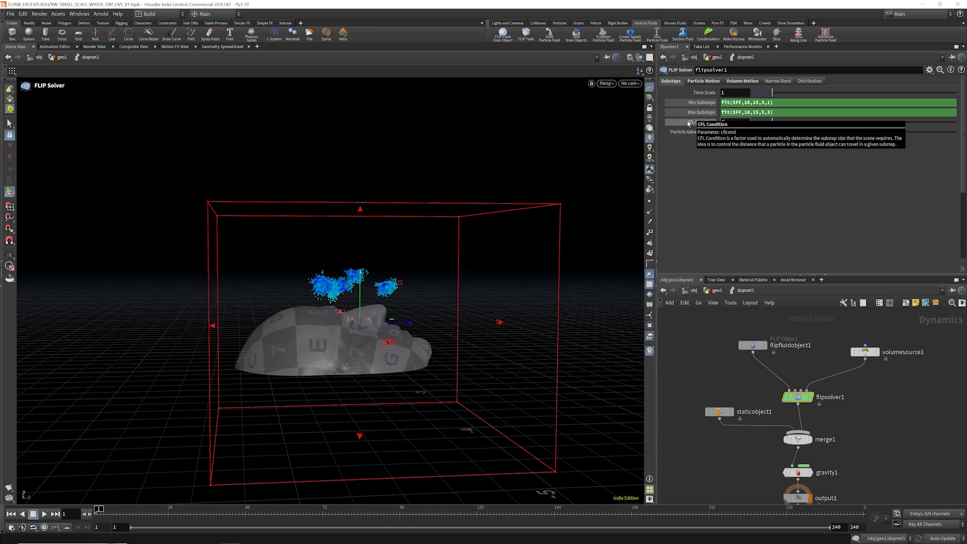
key(Return)
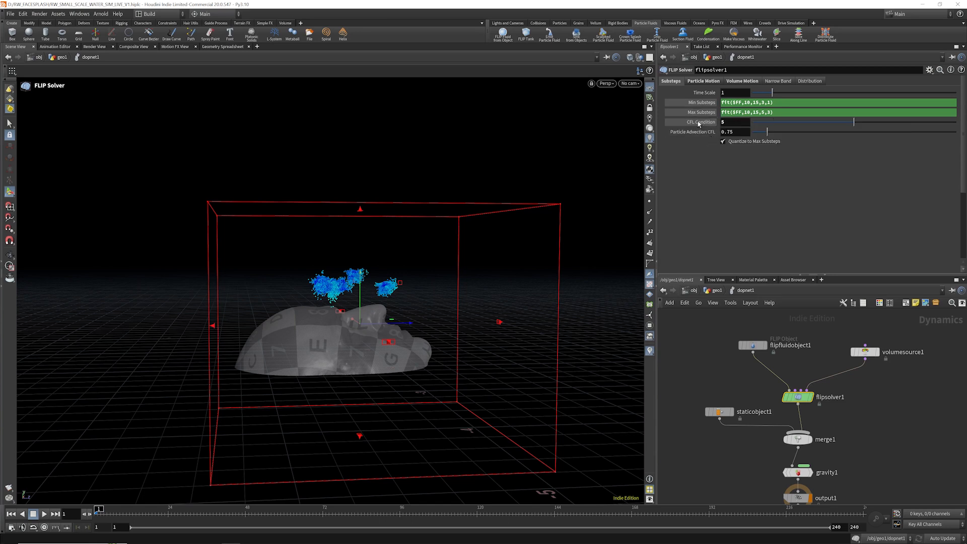
click(697, 123)
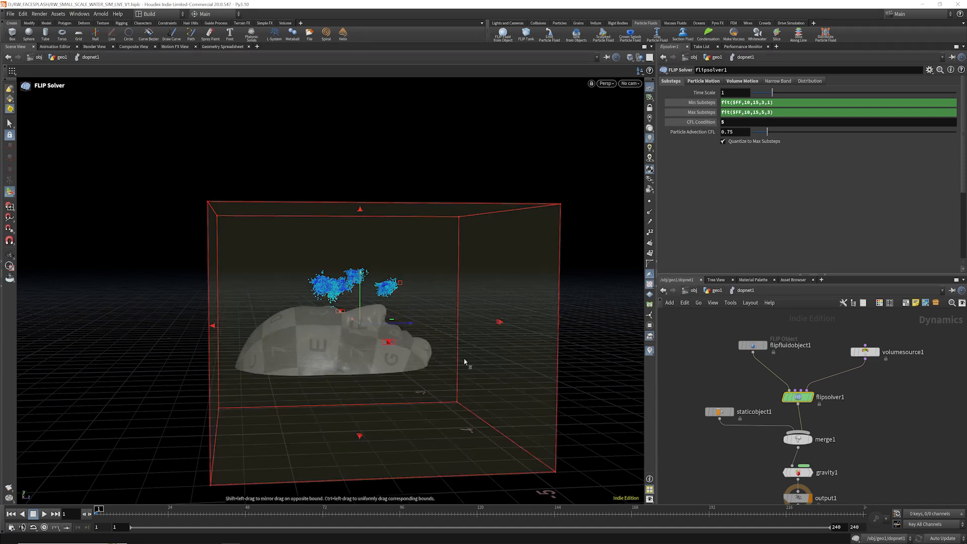
drag(110, 509, 122, 509)
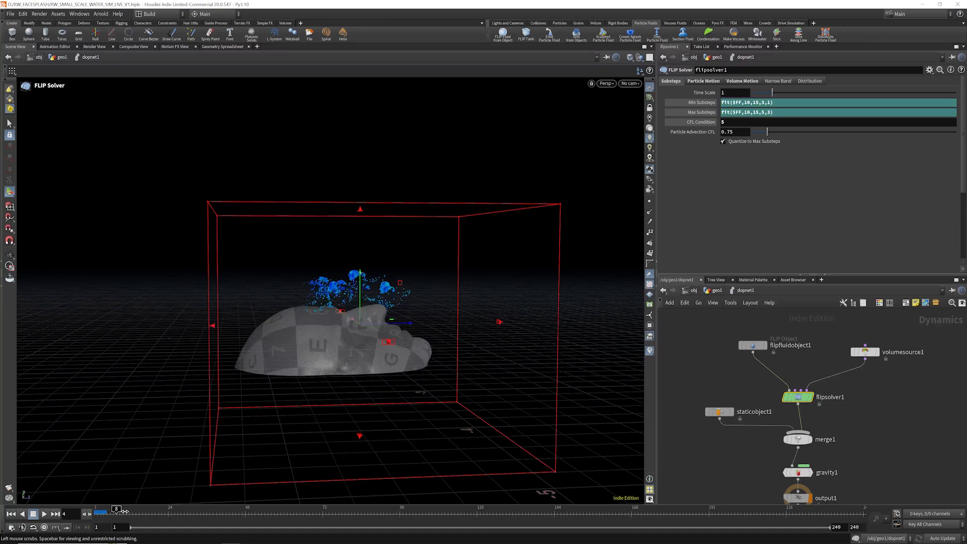
click(10, 513)
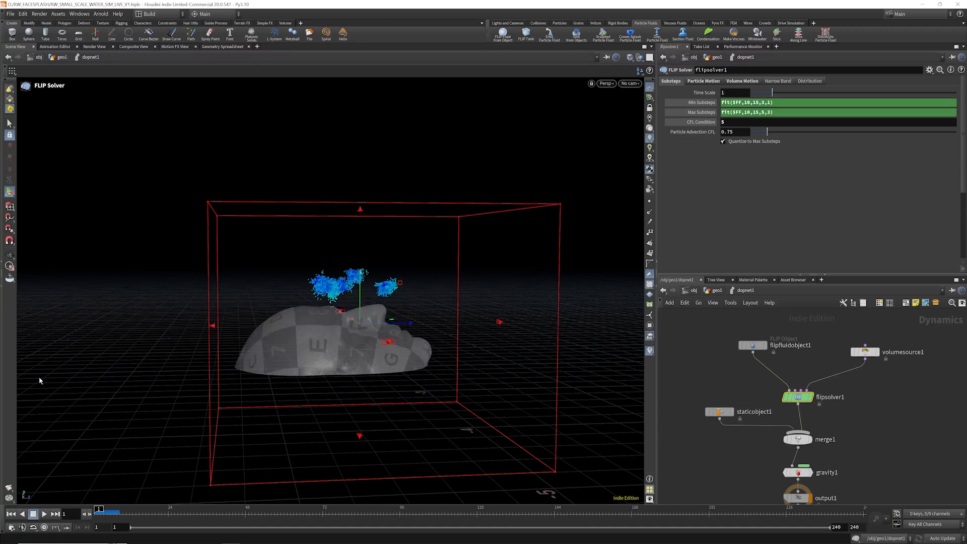
- Save the scene as a new version named RW_SMALL_SCALE_WATER_SIM_LIVE_V3.hiplc
click(11, 12)
click(30, 64)
click(160, 190)
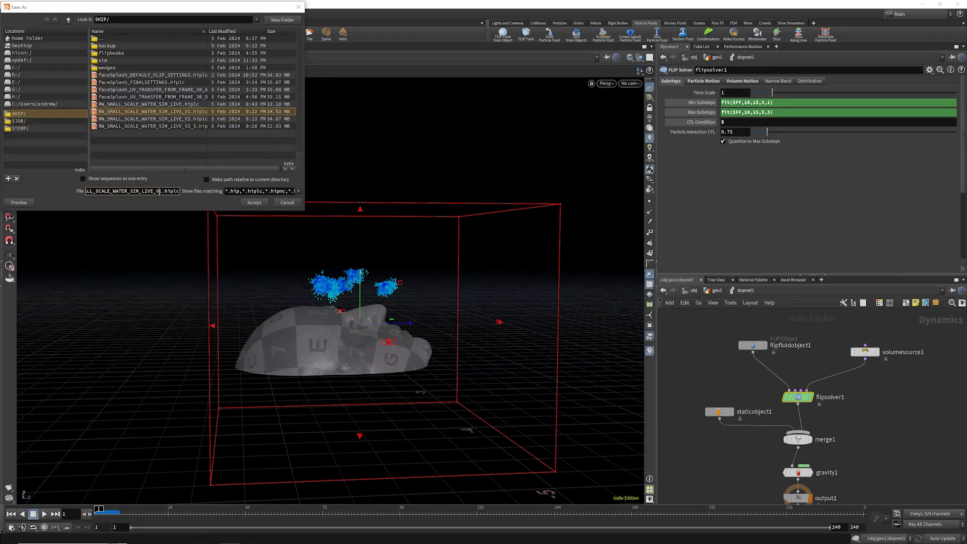
key(Delete)
text(3)
key(Return)
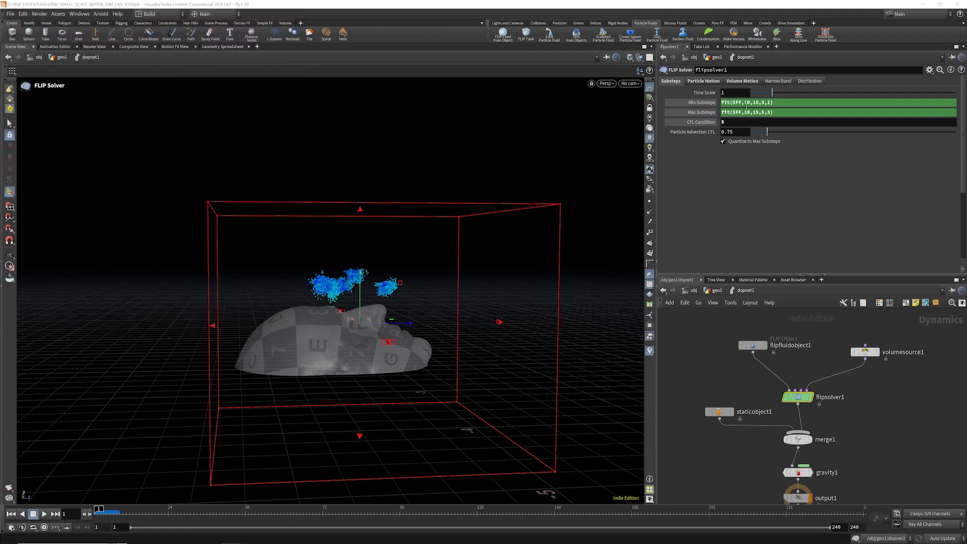
- Set flipsolver1's Time Scale to the expression fit($FF,10,15,1.2,0.25) * fit($FF,15,20,1,0.8)
click(734, 94)
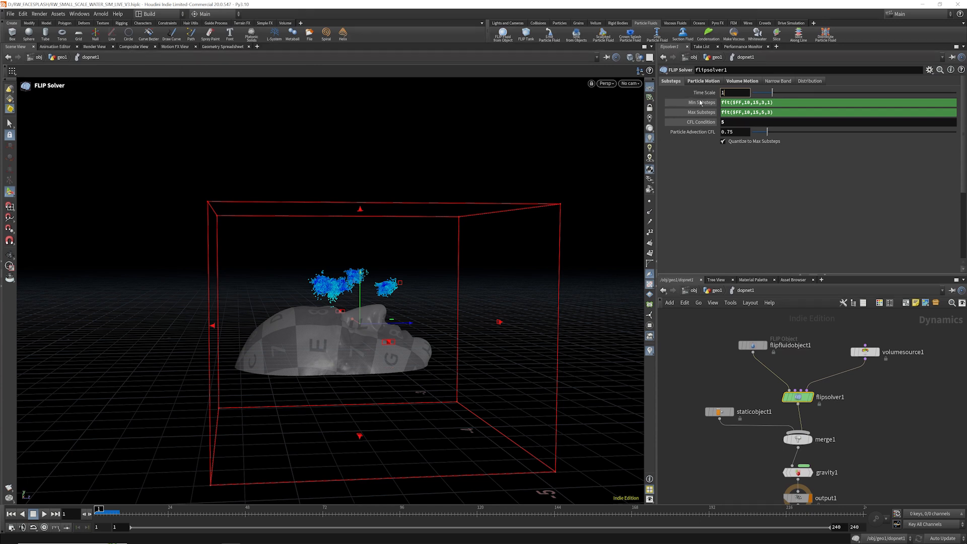
mouse_move(708, 97)
click(746, 220)
double_click(727, 93)
text(fit($FF,10,15,1.2,0.25) * fit($FF,15,20,1,0.8))
key(Return)
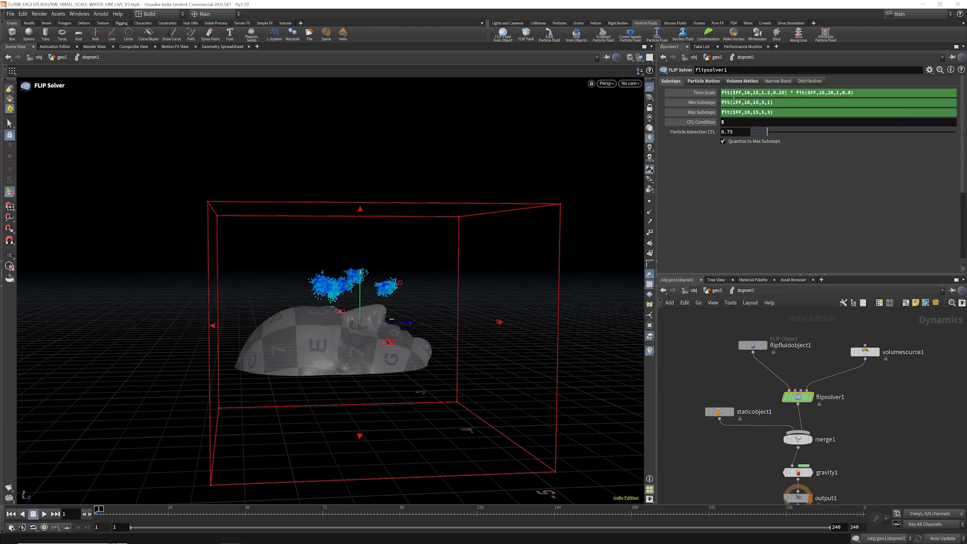
- Play and scrub the simulation while checking the evaluated Time Scale over the frames
drag(789, 92, 854, 93)
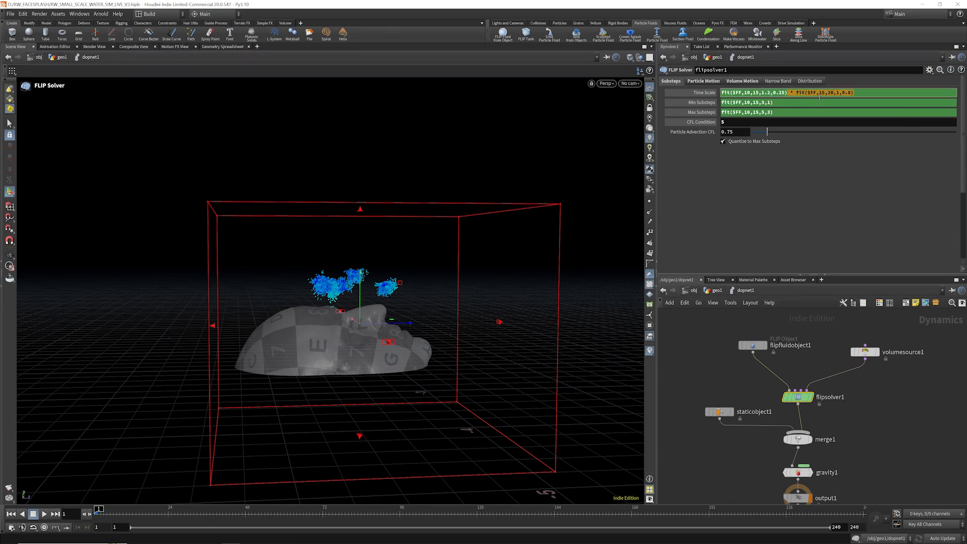
click(44, 514)
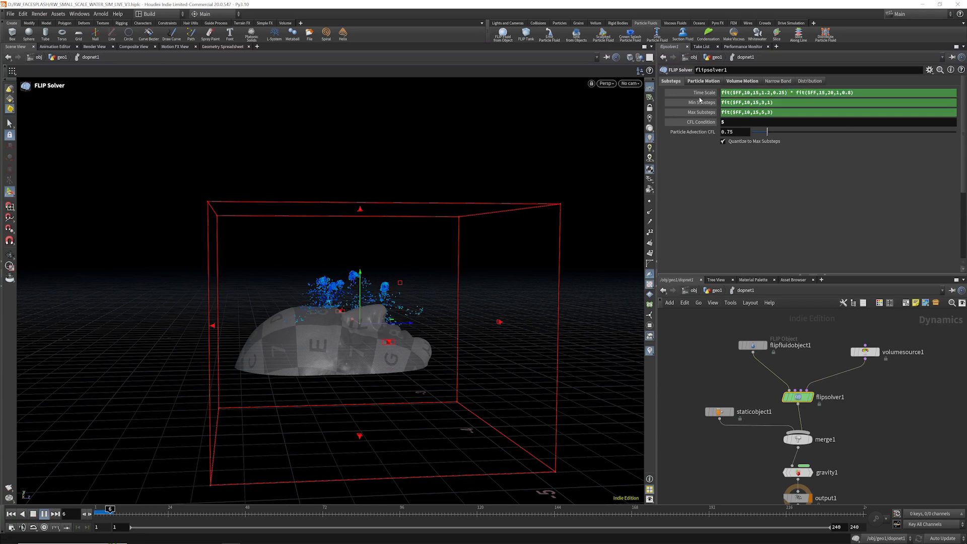
click(701, 95)
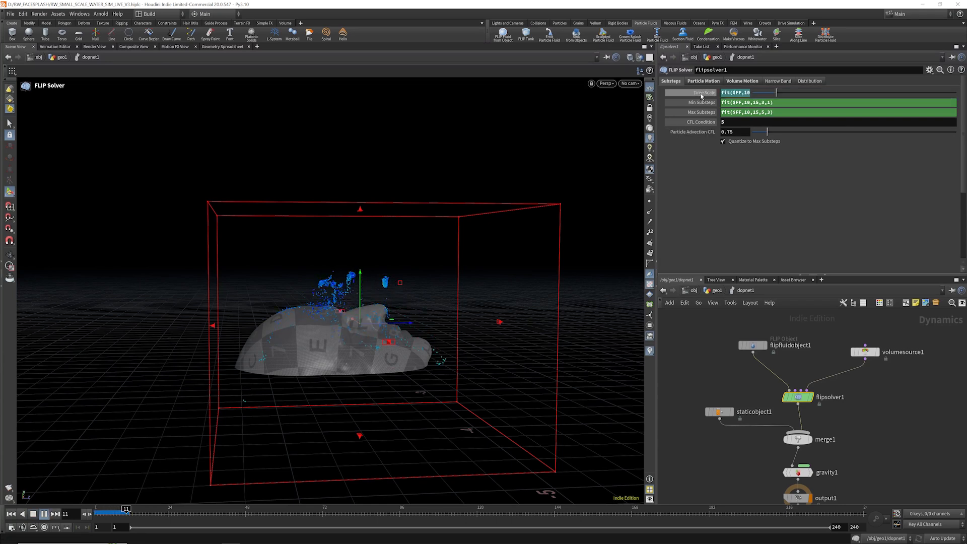
drag(153, 517, 88, 523)
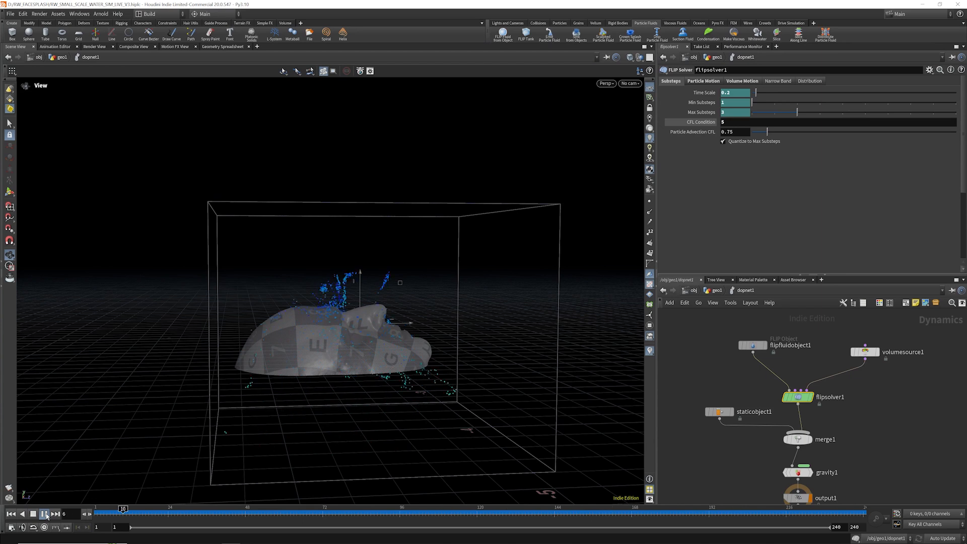
- Save the scene, view the splash on the face from above and stop the playback
click(11, 15)
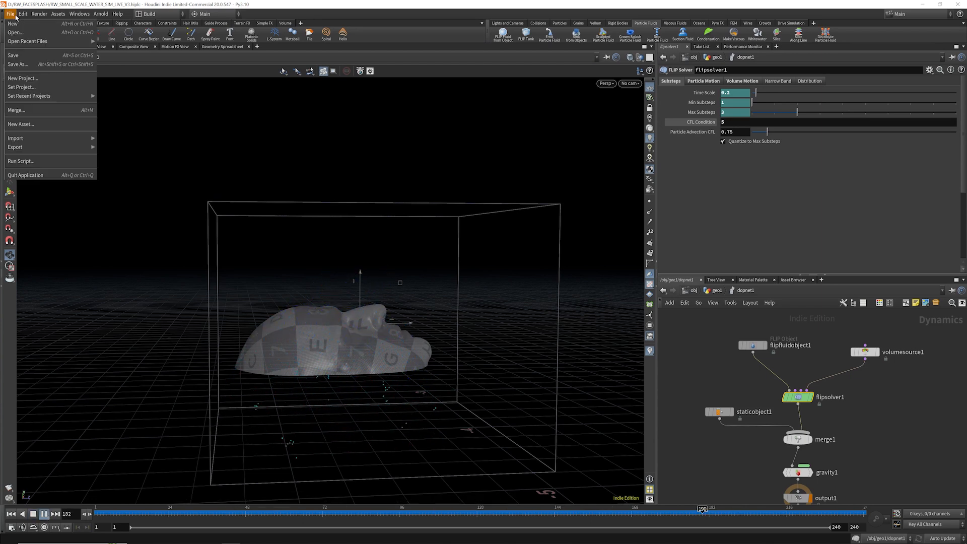
click(18, 52)
drag(359, 190, 385, 150)
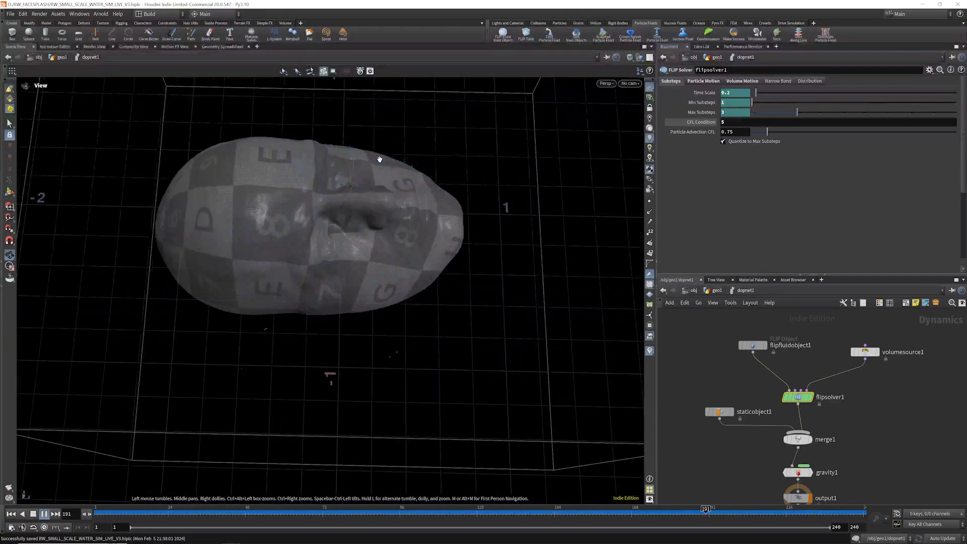
click(33, 514)
- Set flipfluidobject1's Particle Separation to 0.01
click(757, 348)
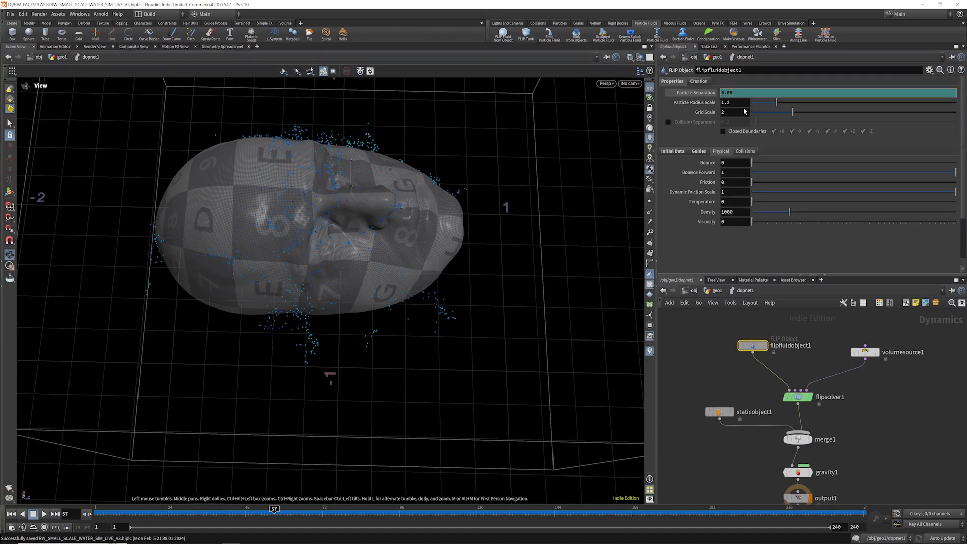
key(BackSpace)
text(1)
key(Return)
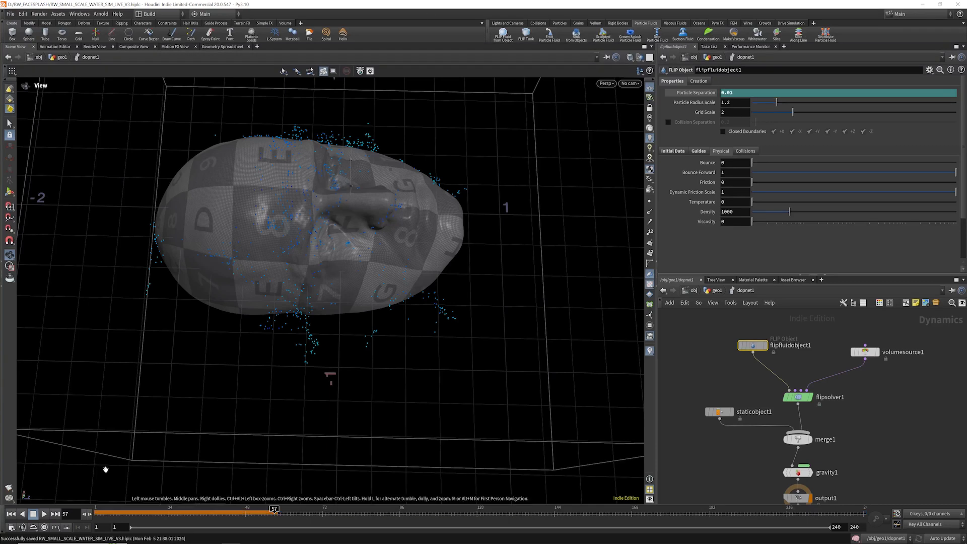
- Play the simulation from the first frame and examine the splash on the face from above and from the side
click(11, 514)
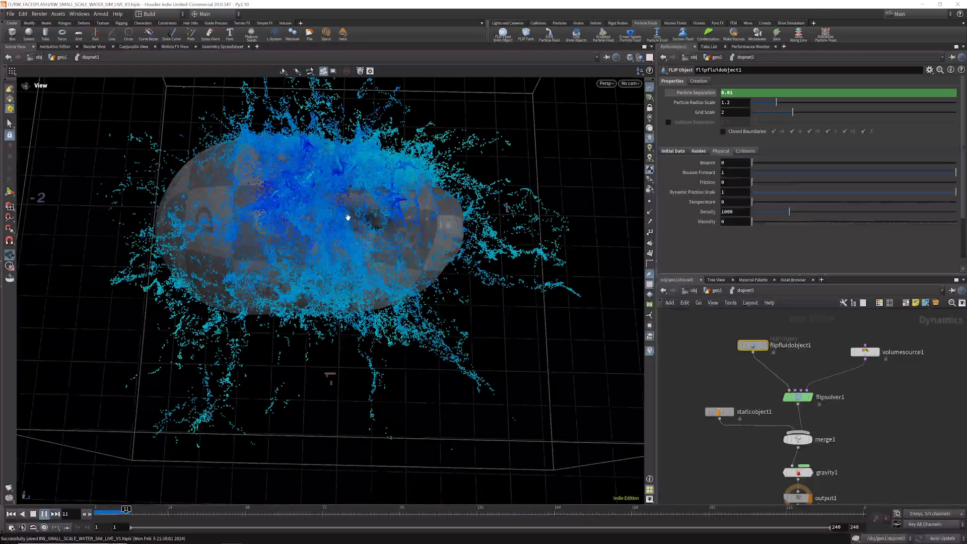
drag(357, 175, 347, 209)
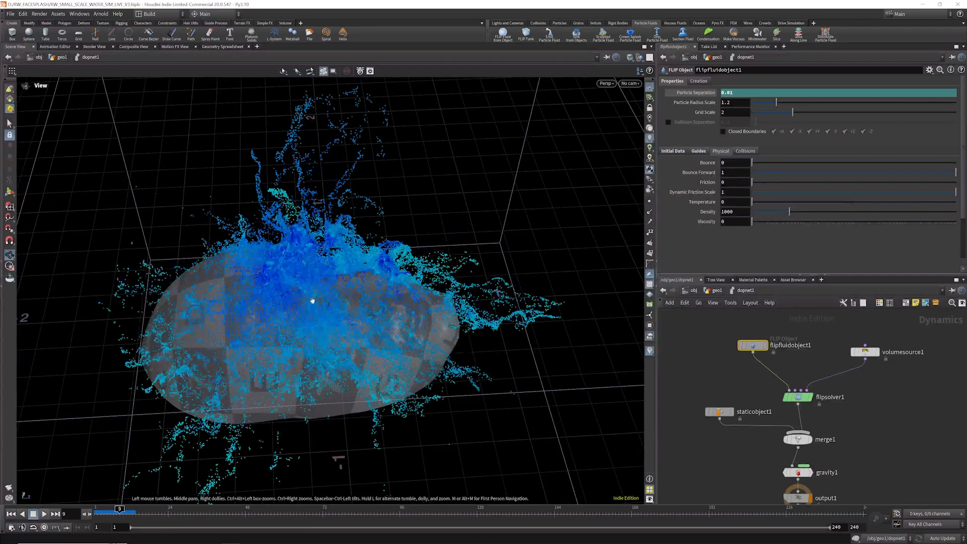
drag(414, 130, 350, 196)
scroll(383, 319, up, 8)
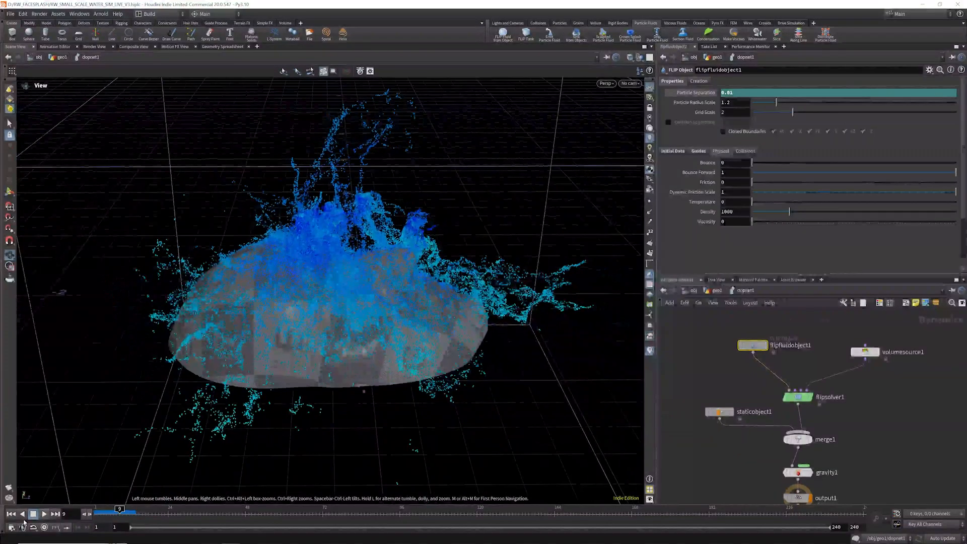
click(11, 514)
click(45, 514)
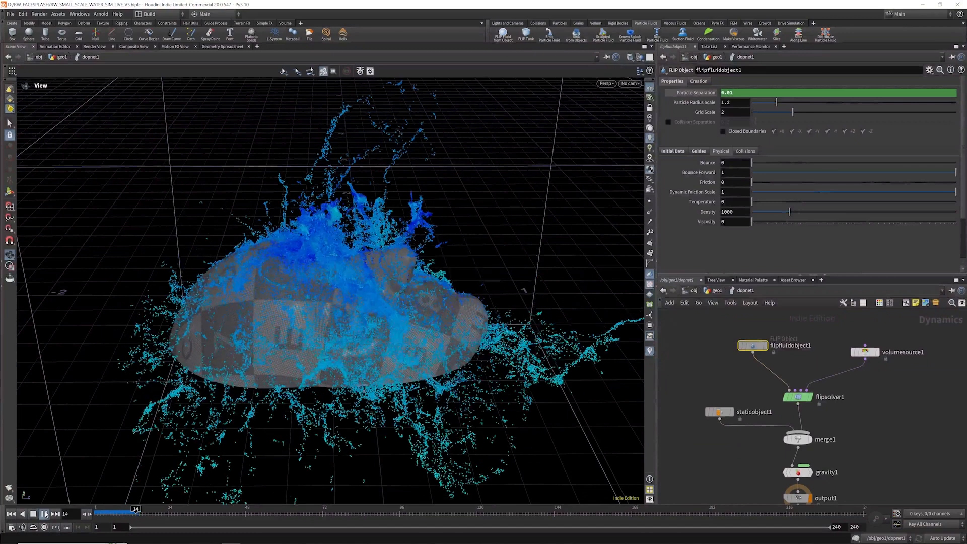
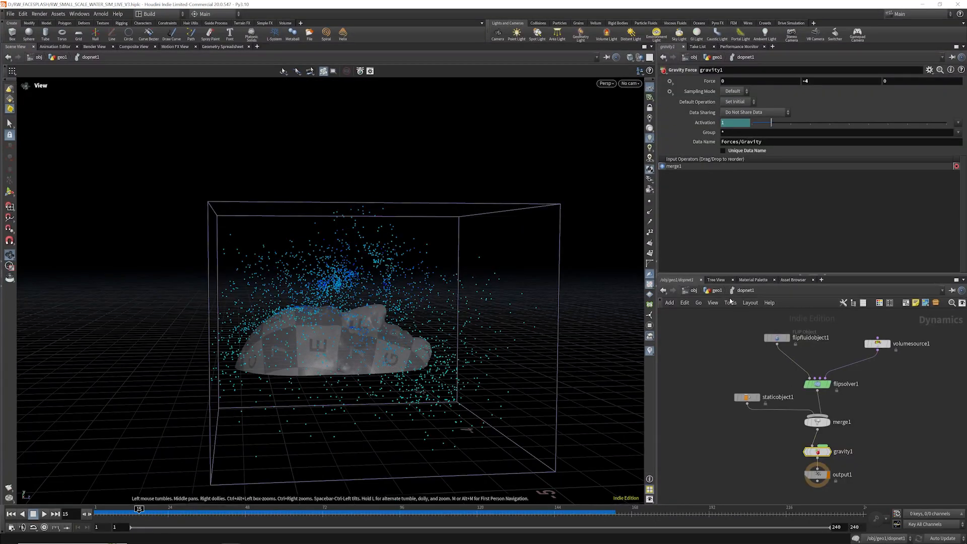
- In geo1, set flipsource1's Particle Separation to the expression ch("../dopnet1/flipfluidobject1/particlesep")*2
click(691, 290)
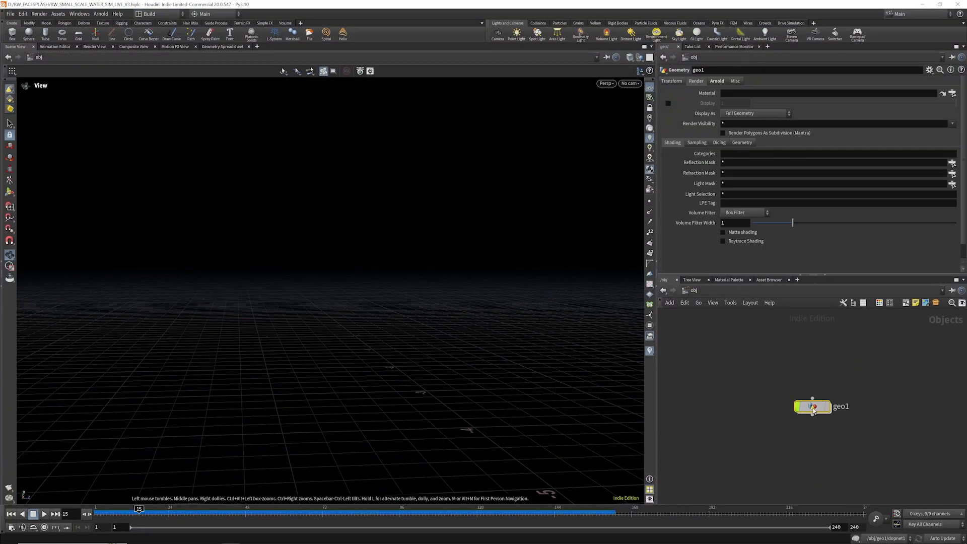
double_click(812, 406)
scroll(753, 373, up, 5)
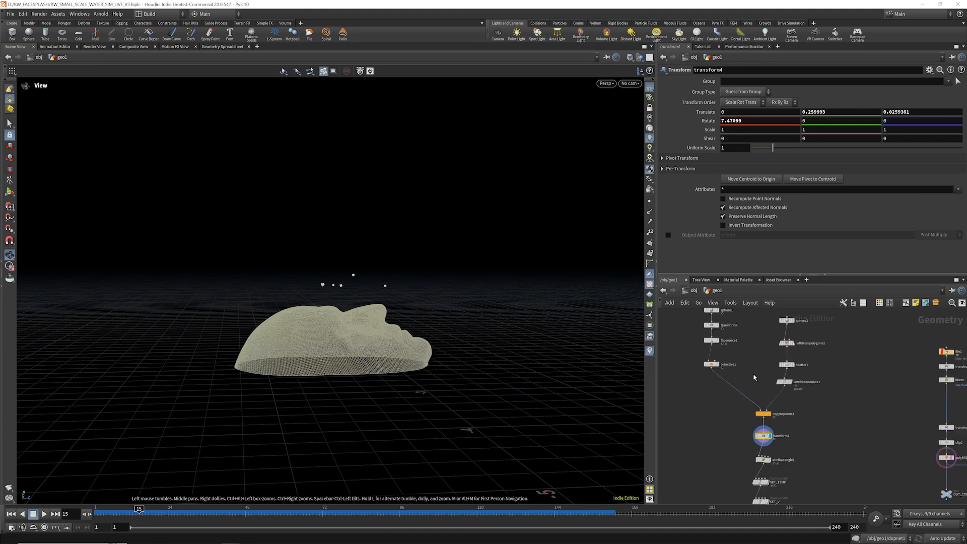
middle_drag(739, 374, 763, 412)
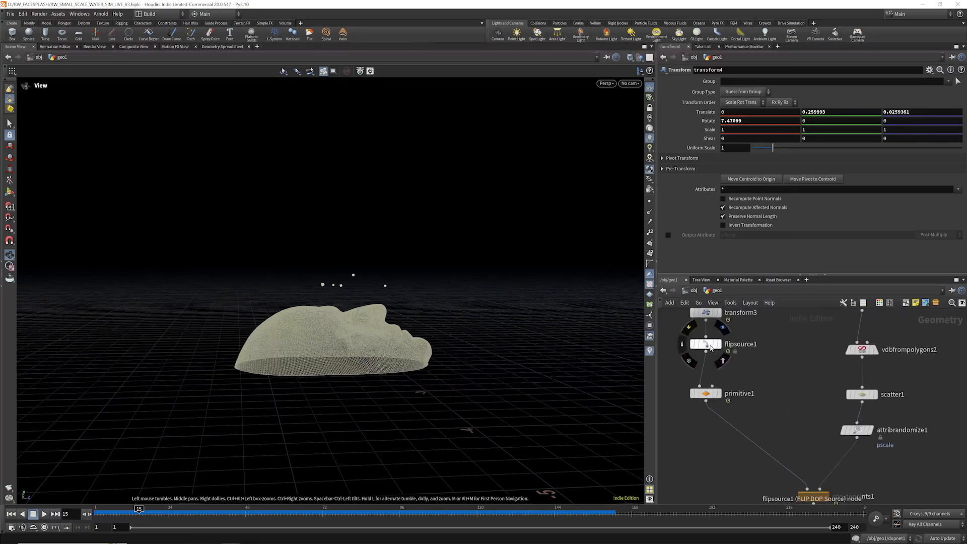
click(711, 345)
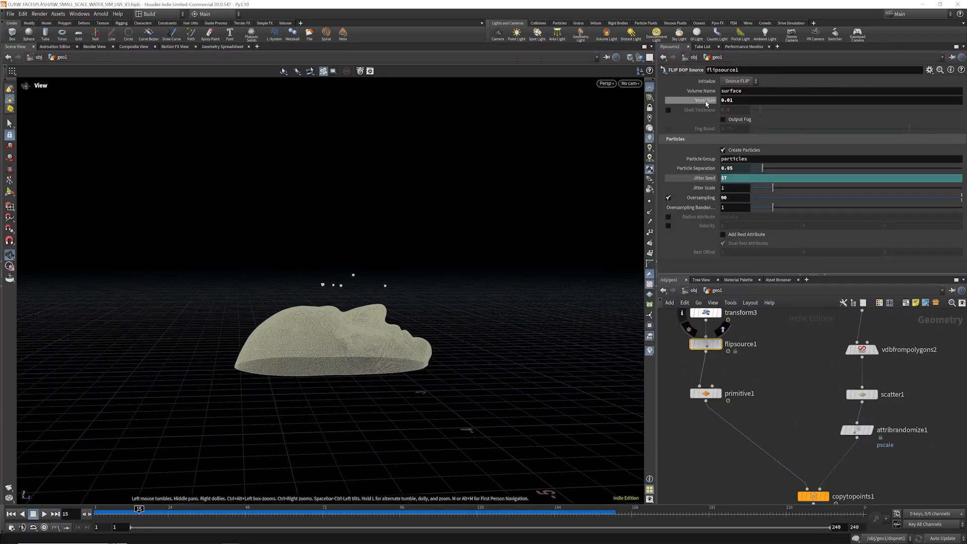
click(711, 168)
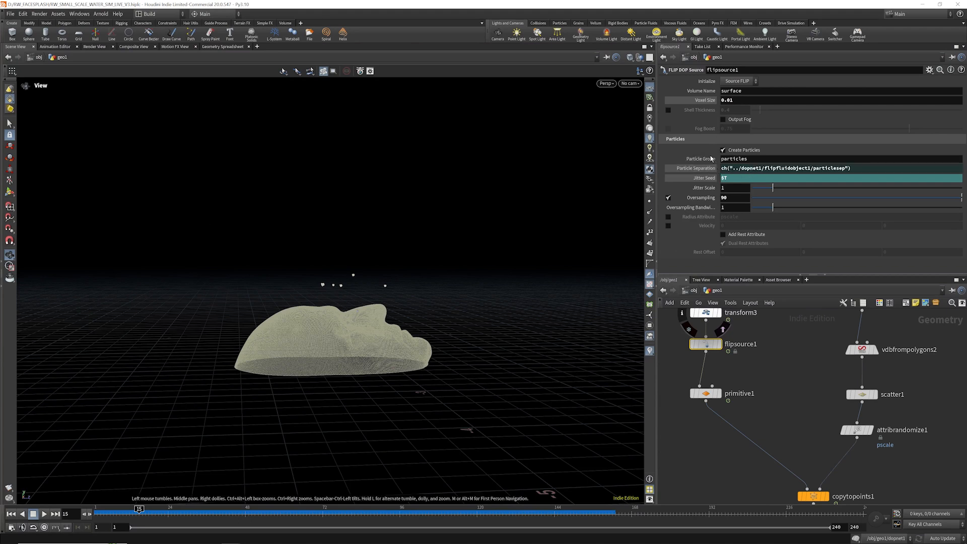
click(860, 170)
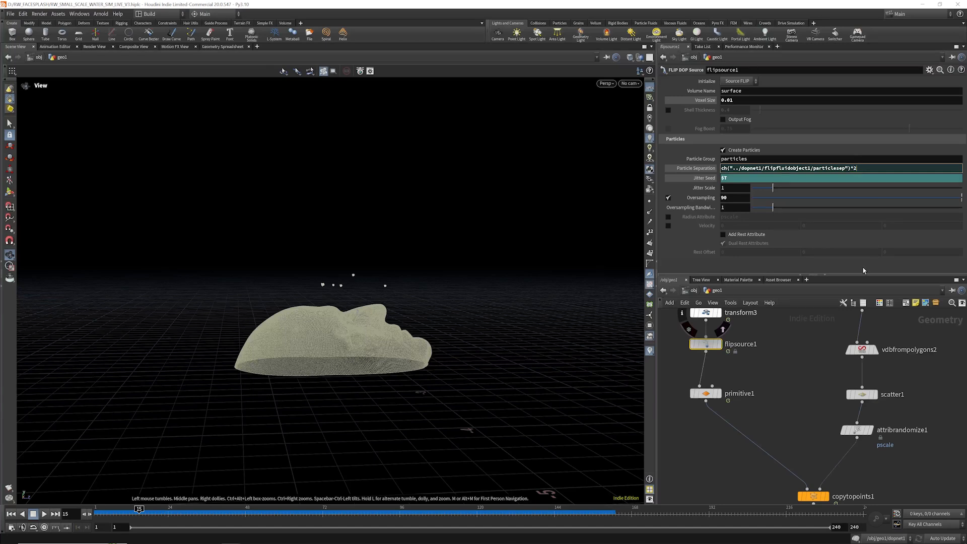
- Compare the source points without and with the *2 multiplier in flipsource1's Particle Separation, leaving the multiplier in place
scroll(793, 365, down, 5)
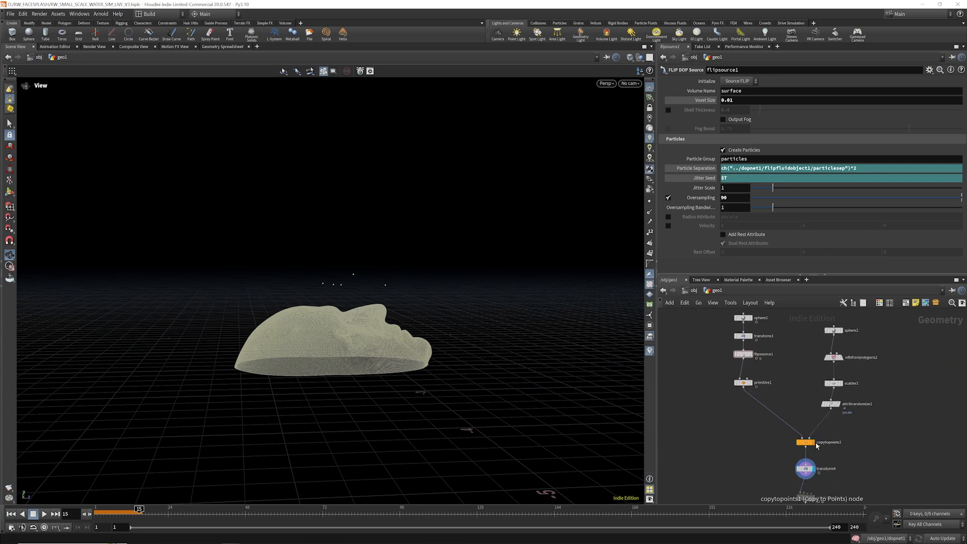
scroll(783, 386, down, 3)
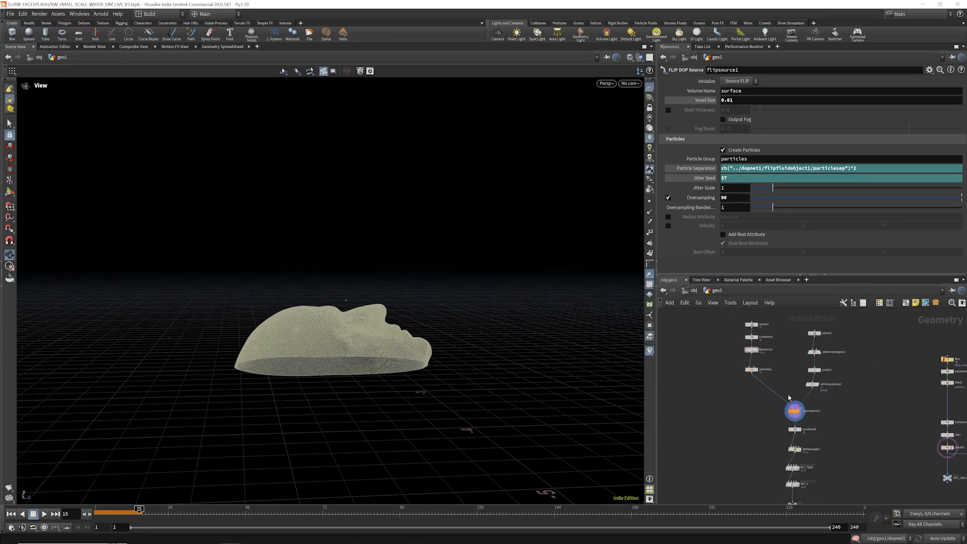
scroll(781, 348, up, 5)
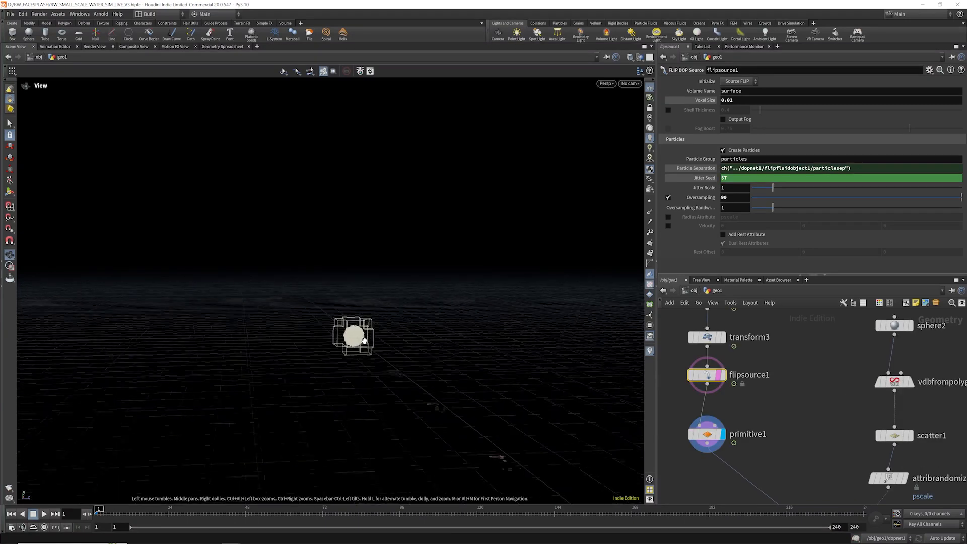
scroll(364, 341, up, 5)
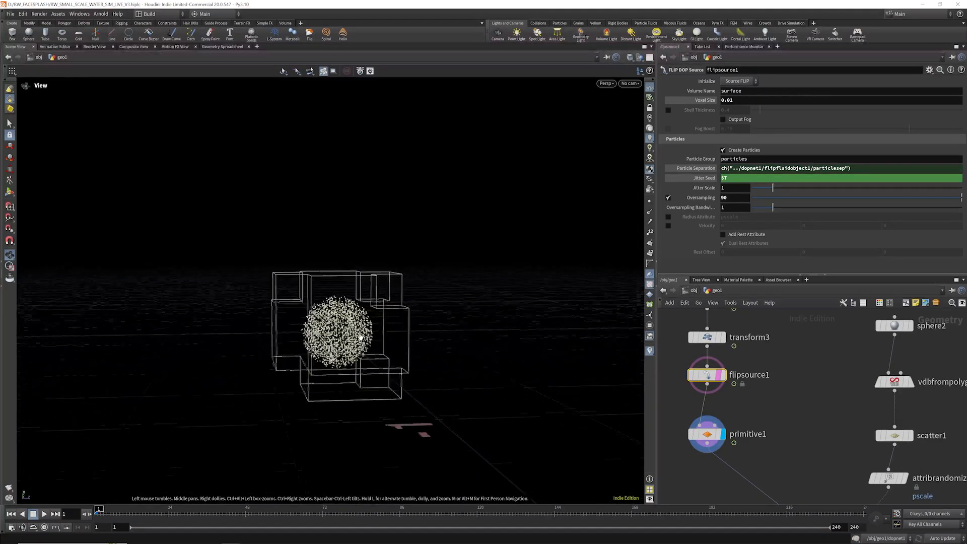
scroll(393, 336, up, 3)
drag(393, 336, 400, 330)
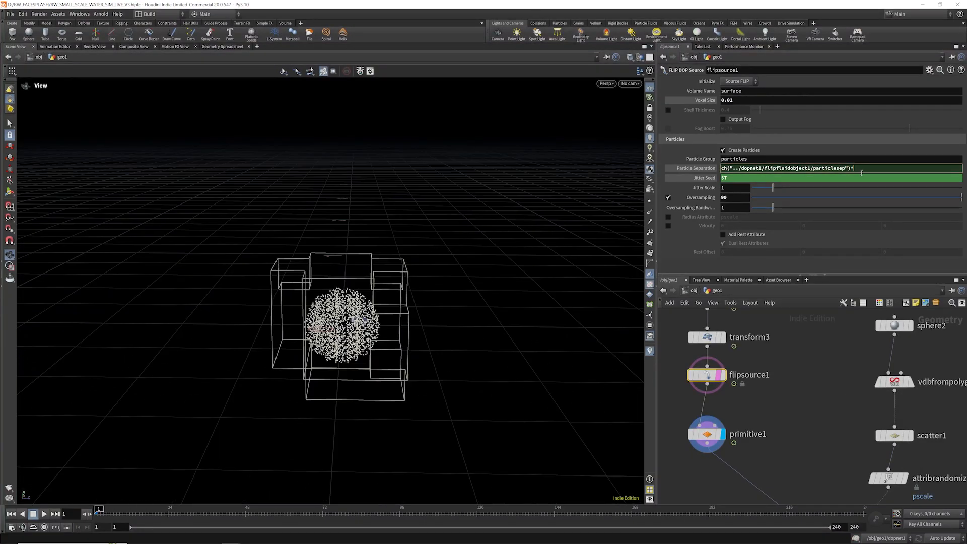
key(Return)
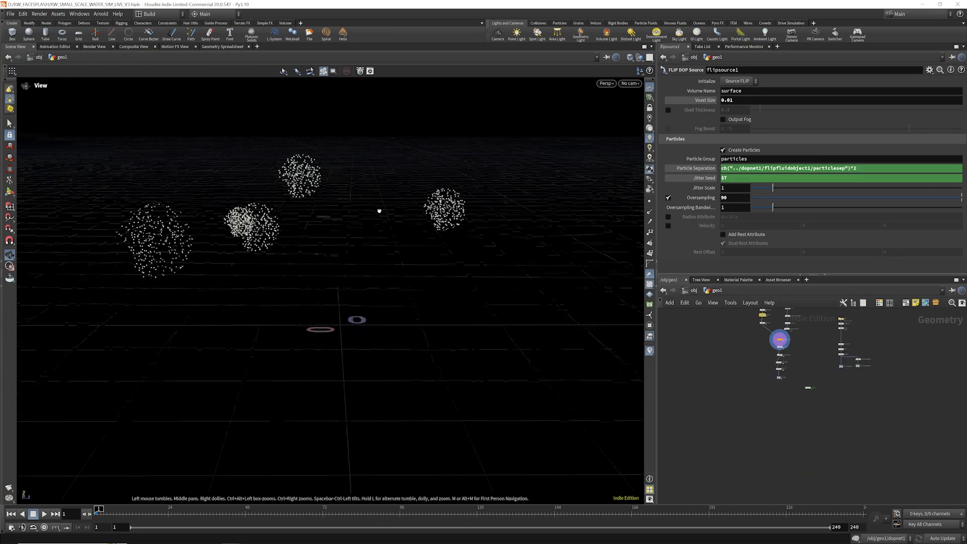
- In dopnet1, set flipfluidobject1's Particle Separation to 0.005 *2.5
drag(378, 209, 397, 213)
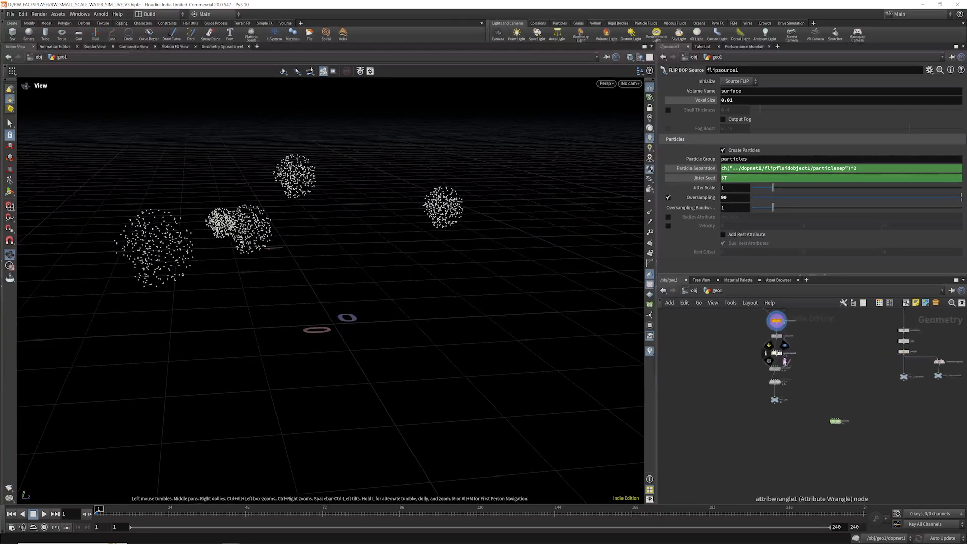
scroll(784, 362, up, 3)
scroll(776, 372, down, 3)
scroll(840, 434, up, 3)
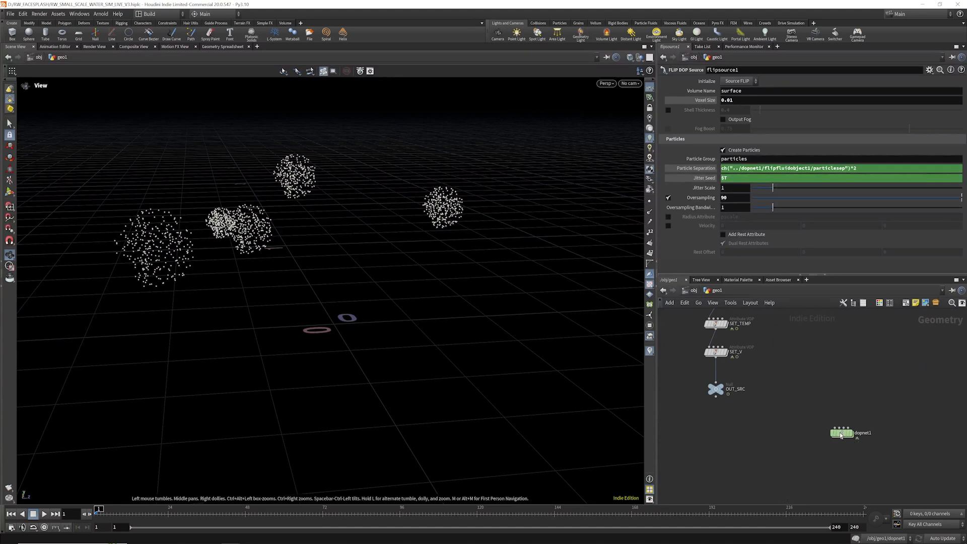
double_click(841, 433)
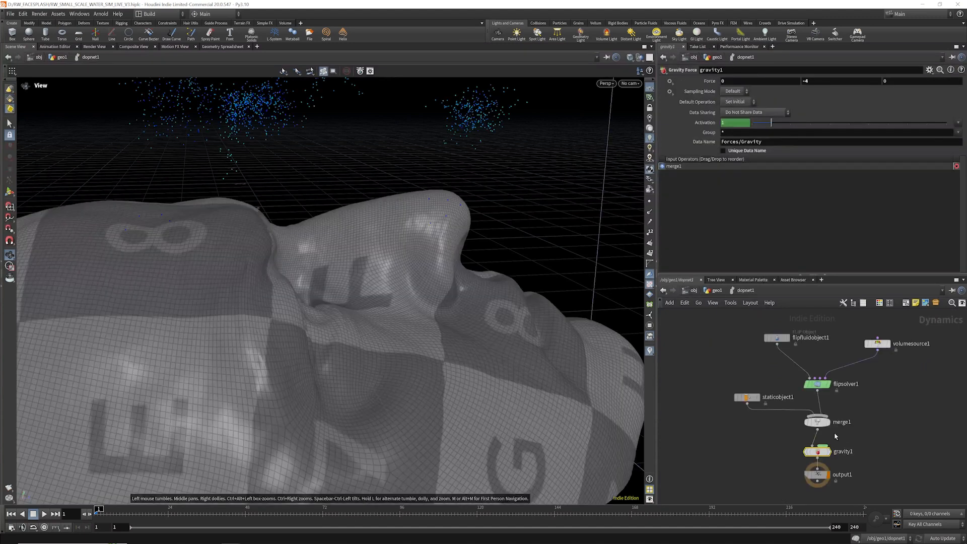
click(777, 338)
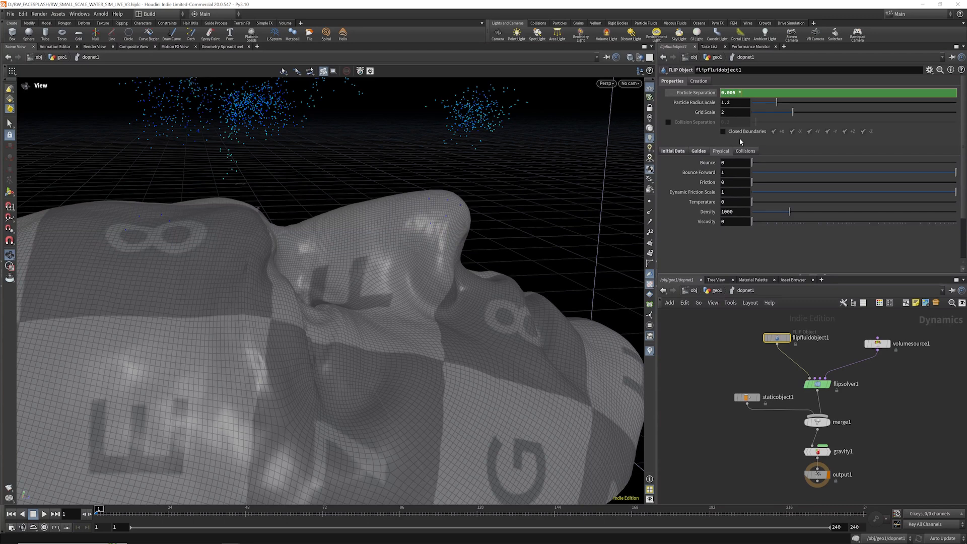
key(Return)
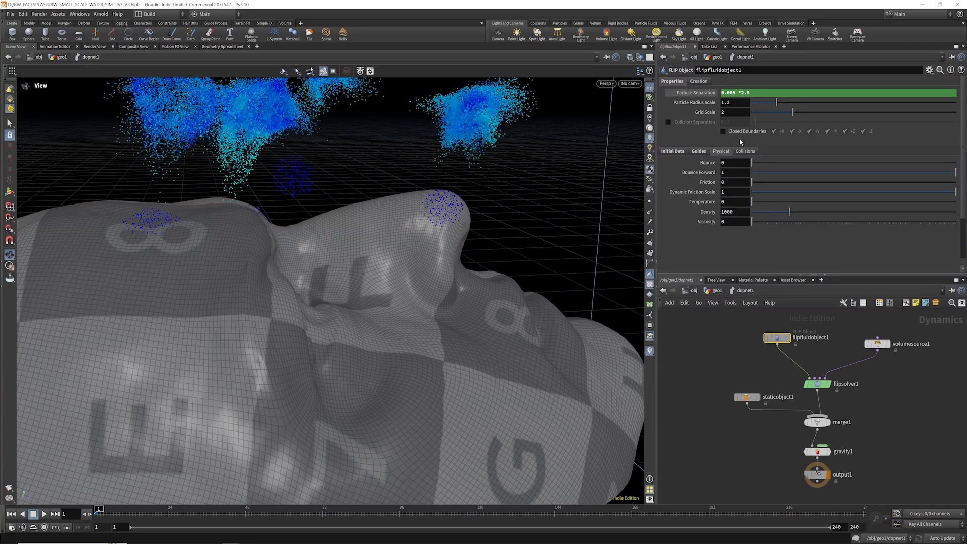
- Shrink flipsolver1's volume limits around the face to a box of about 2.17 by 1.91 by 2.65
scroll(323, 332, down, 7)
scroll(319, 321, down, 3)
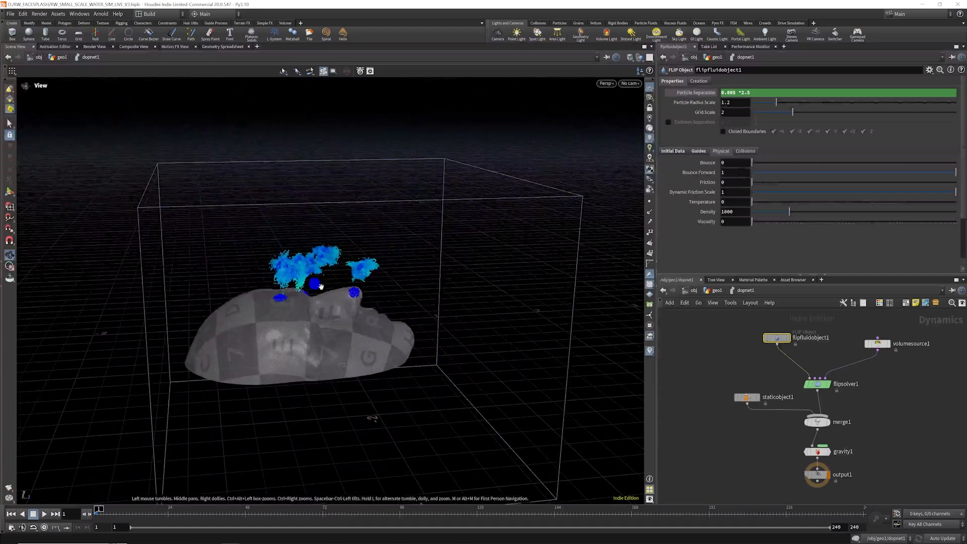
mouse_move(317, 285)
mouse_down()
mouse_move(334, 270)
mouse_move(326, 281)
mouse_move(335, 285)
mouse_up()
scroll(334, 237, down, 5)
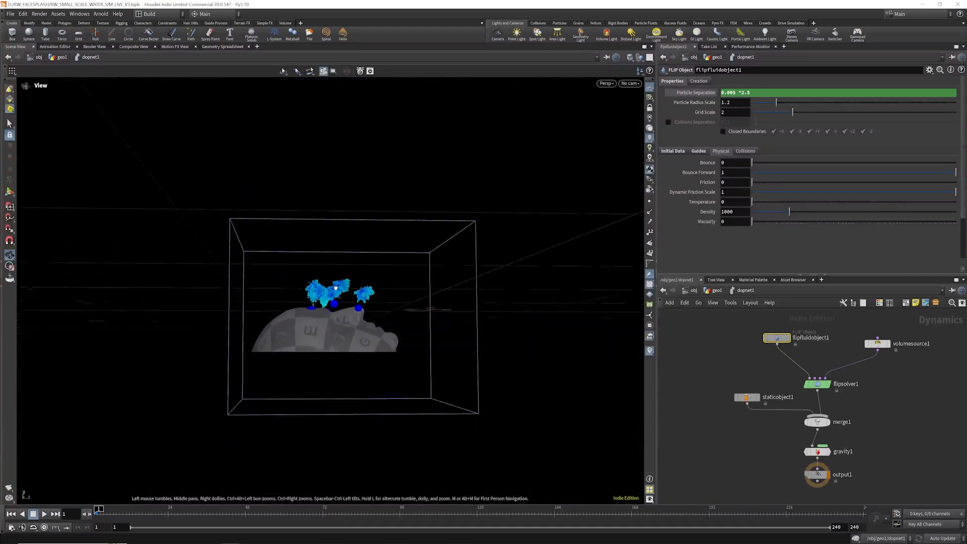
click(817, 384)
click(741, 81)
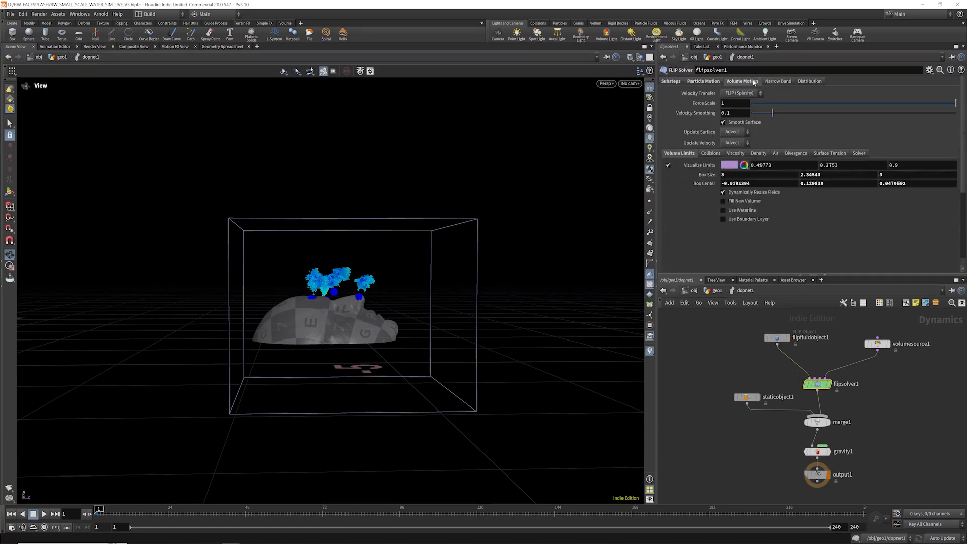
click(11, 191)
drag(343, 397, 339, 379)
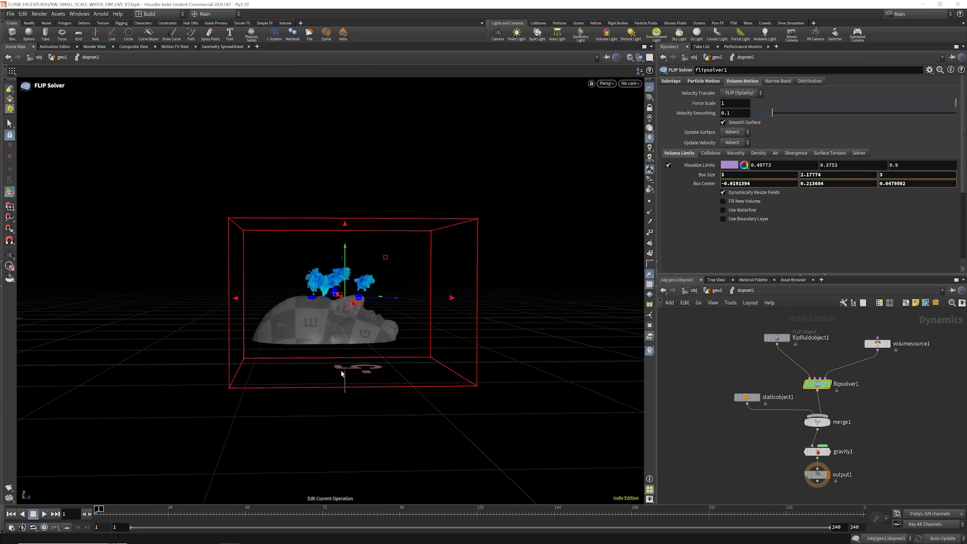
drag(235, 294, 233, 292)
drag(451, 294, 455, 378)
drag(135, 146, 47, 270)
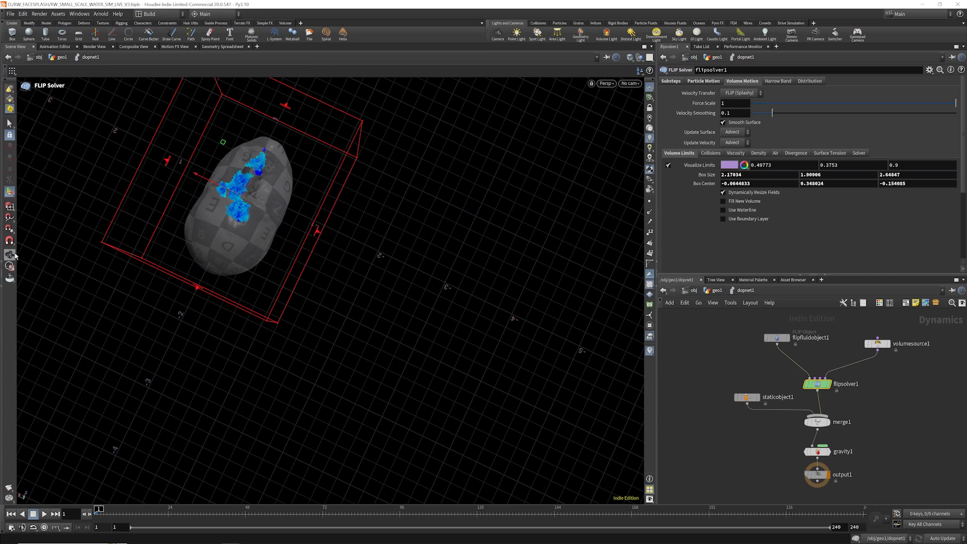
- Lower the top and bottom of flipsolver1's volume limits to a box height of about 1.84 and play the simulation
click(625, 83)
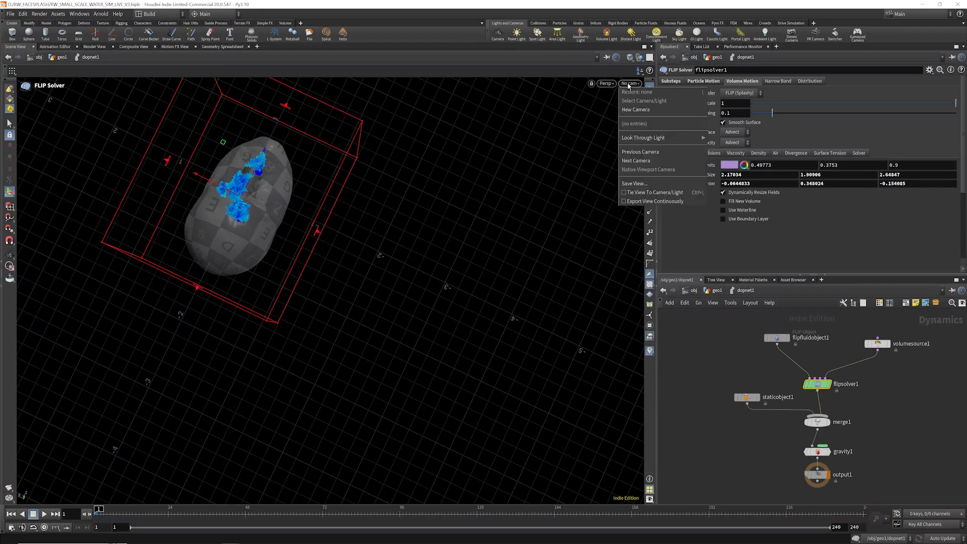
click(650, 112)
click(11, 255)
drag(290, 204, 272, 190)
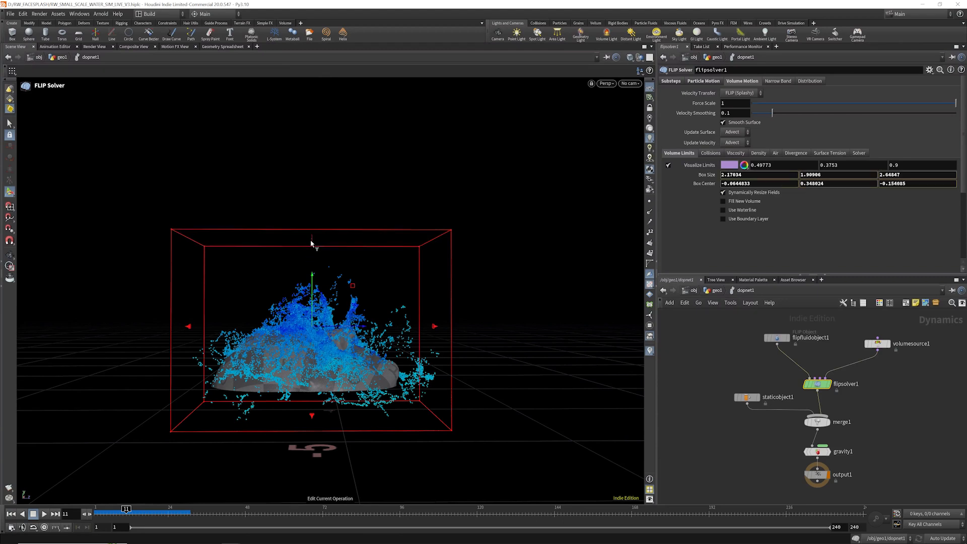
drag(311, 243, 312, 261)
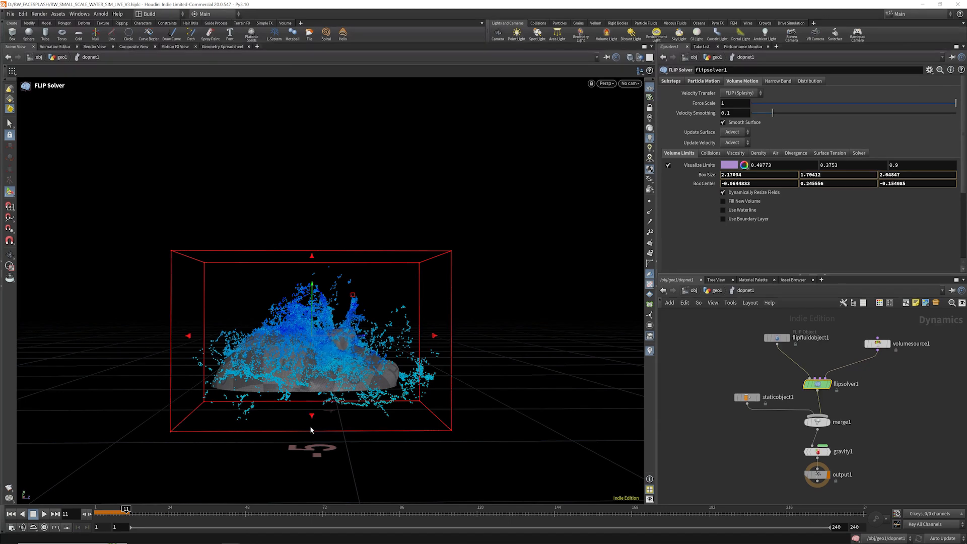
drag(310, 425, 310, 437)
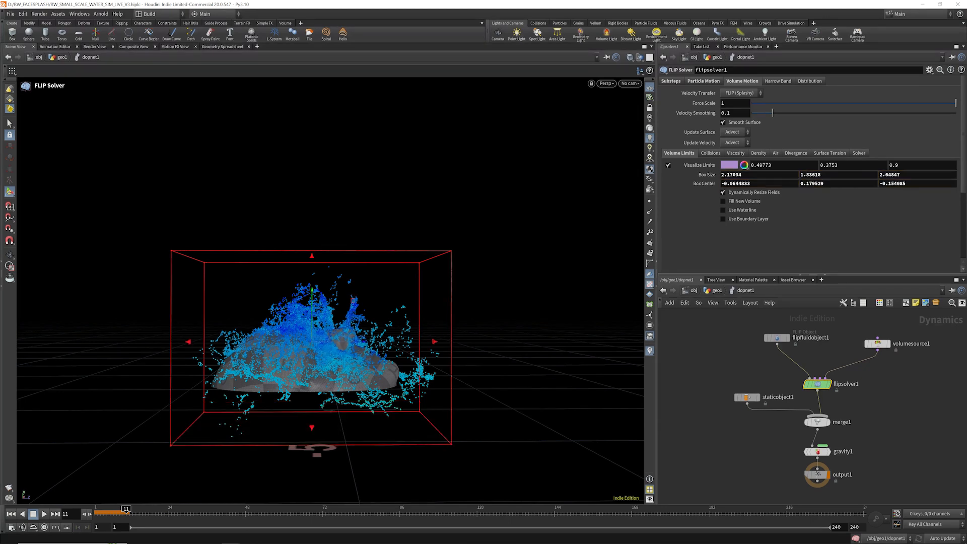
key(Up)
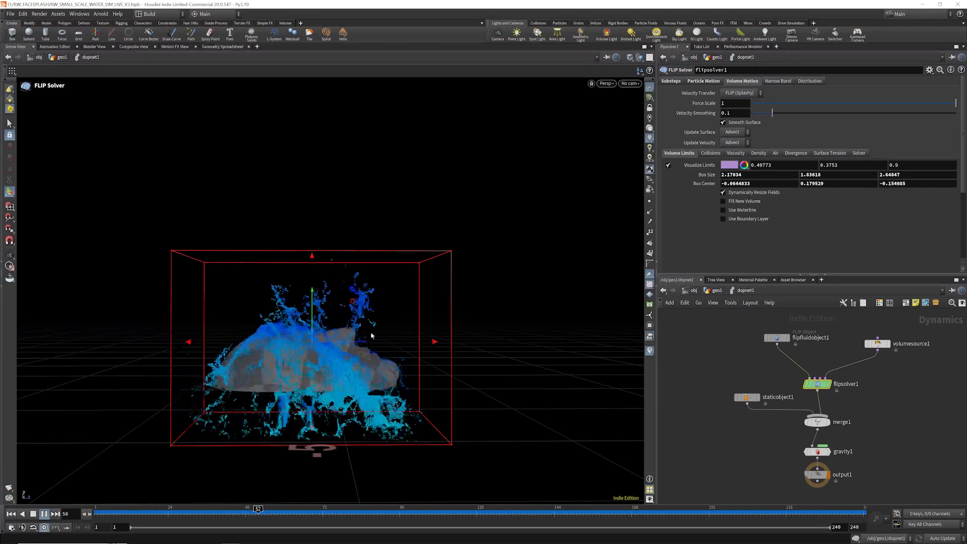
click(11, 258)
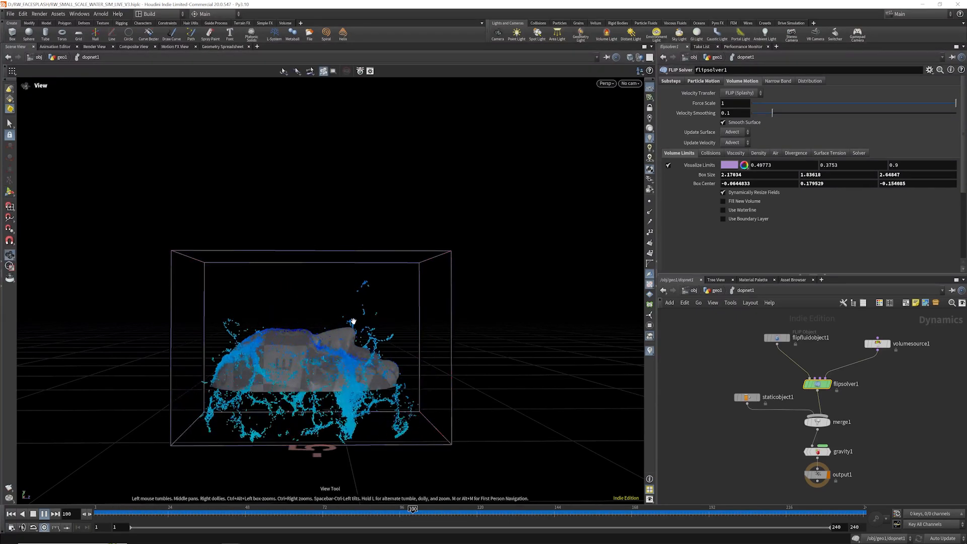
- Inspect the playing splash simulation around the face from several angles
drag(352, 322, 332, 375)
mouse_move(381, 333)
right_down()
mouse_move(384, 309)
mouse_move(373, 340)
right_up()
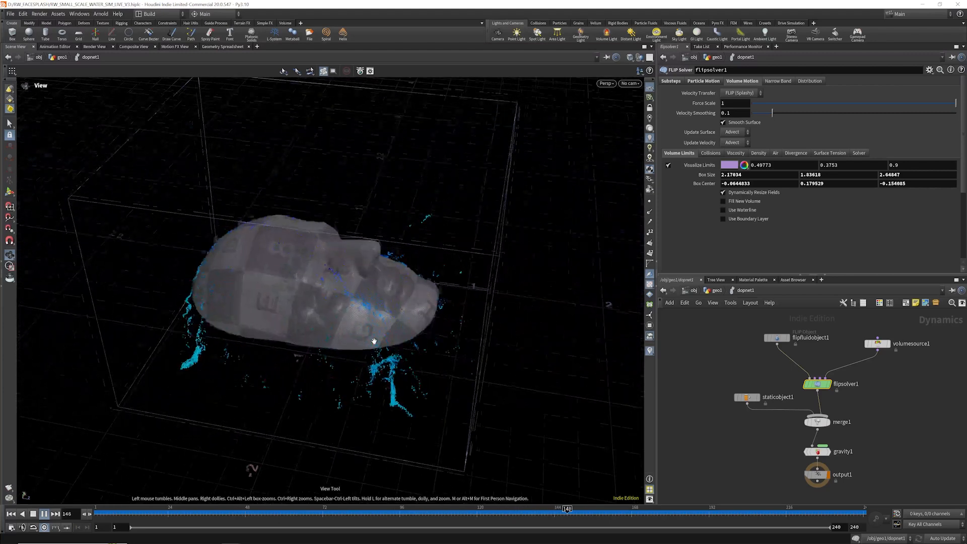
drag(373, 340, 352, 339)
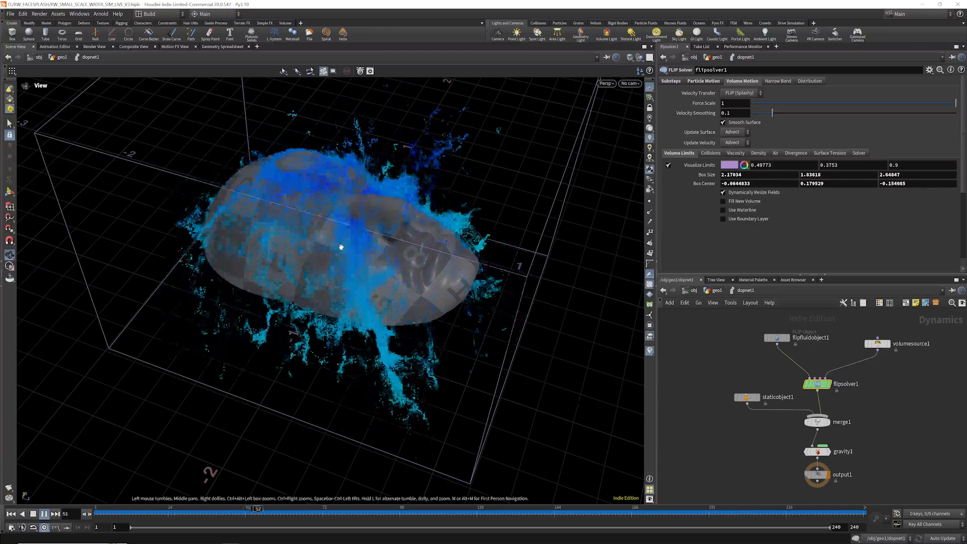
drag(338, 248, 364, 221)
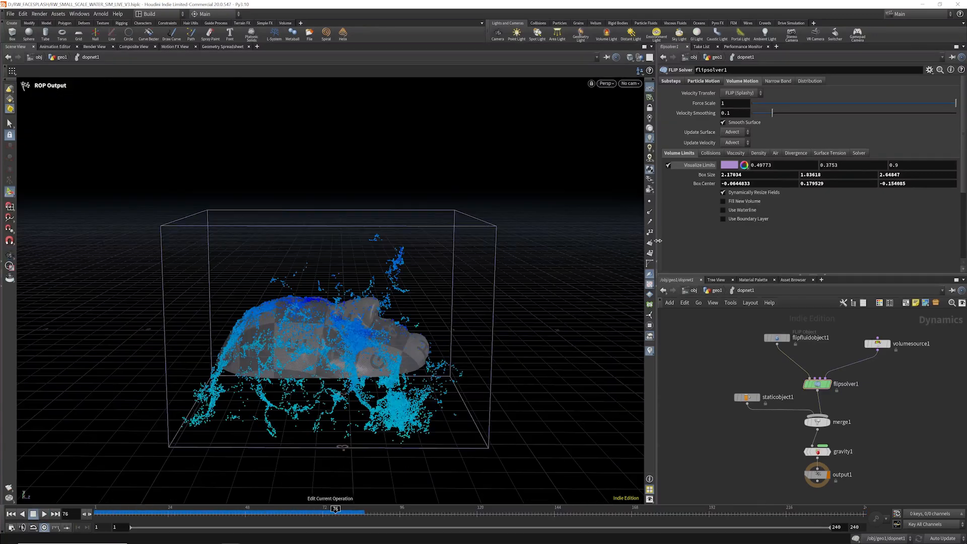
- Return to the geo1 level and add a DOP Import Fields node below dopnet1
click(715, 292)
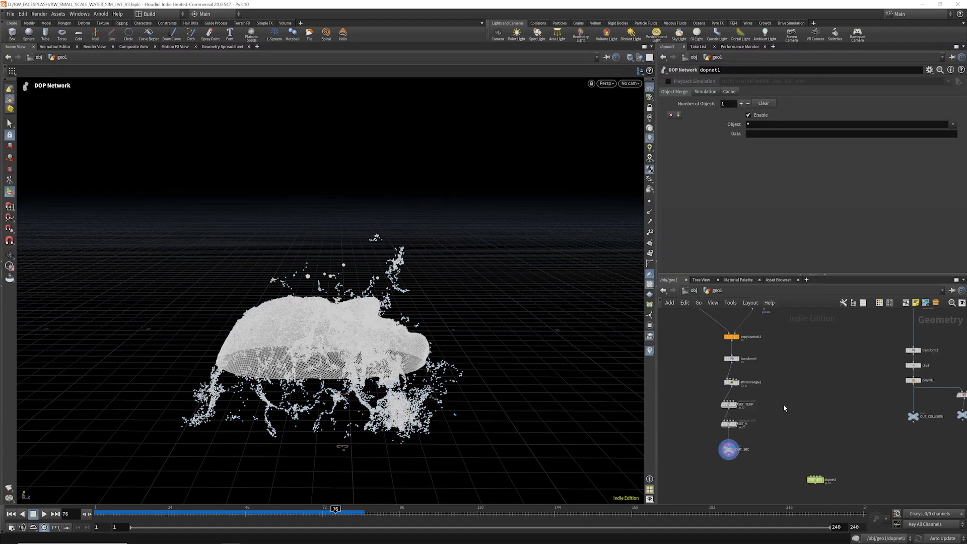
key(Tab)
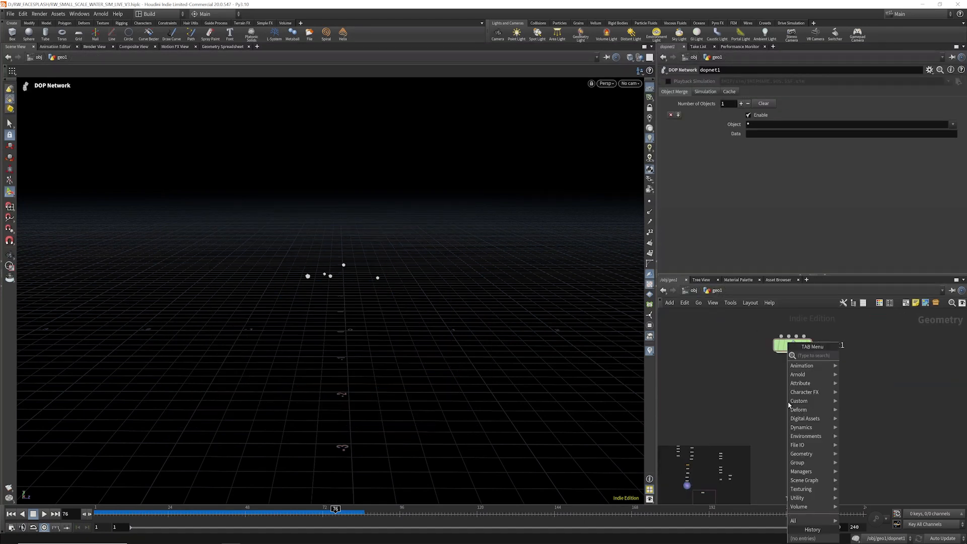
text(dop)
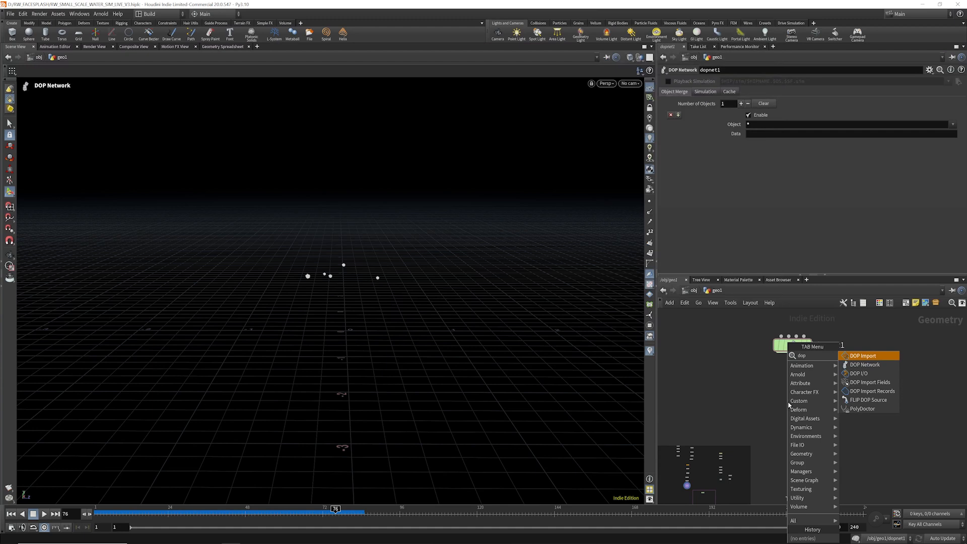
click(870, 382)
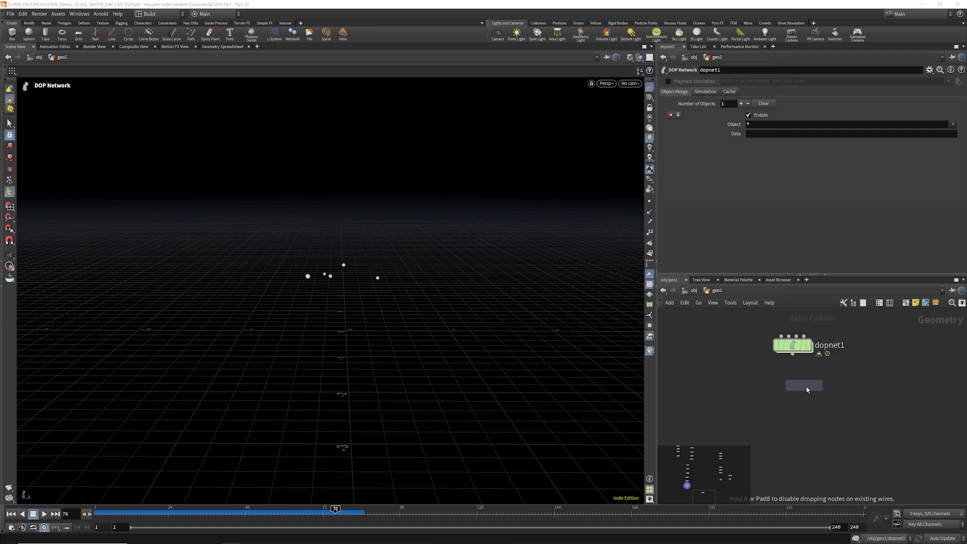
click(799, 401)
- Set dopimportfield1's DOP Network to ../dopnet1 and its DOP Node to ../dopnet1/flipfluidobject1/
drag(794, 347, 732, 84)
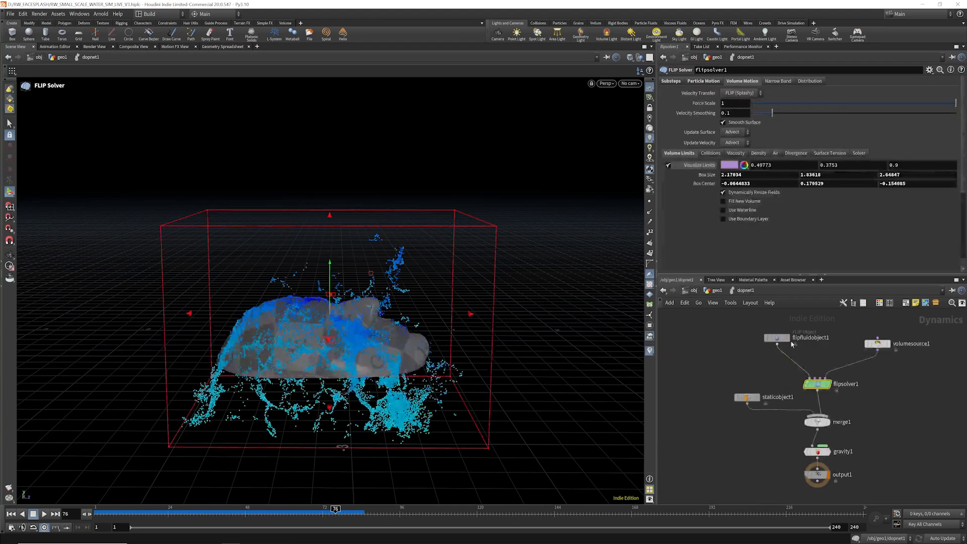
drag(805, 332, 759, 347)
key(ctrl+c)
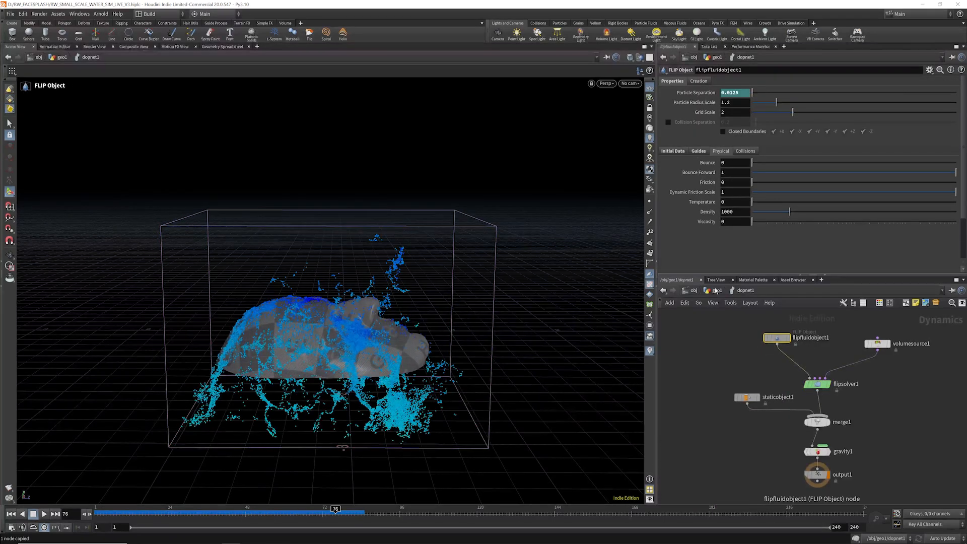
key(u)
click(799, 401)
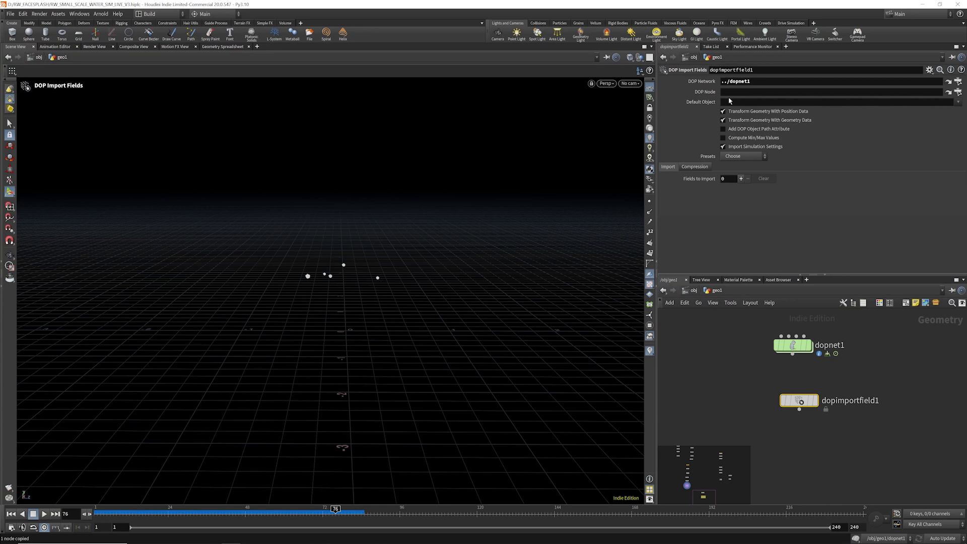
click(728, 92)
key(ctrl+v)
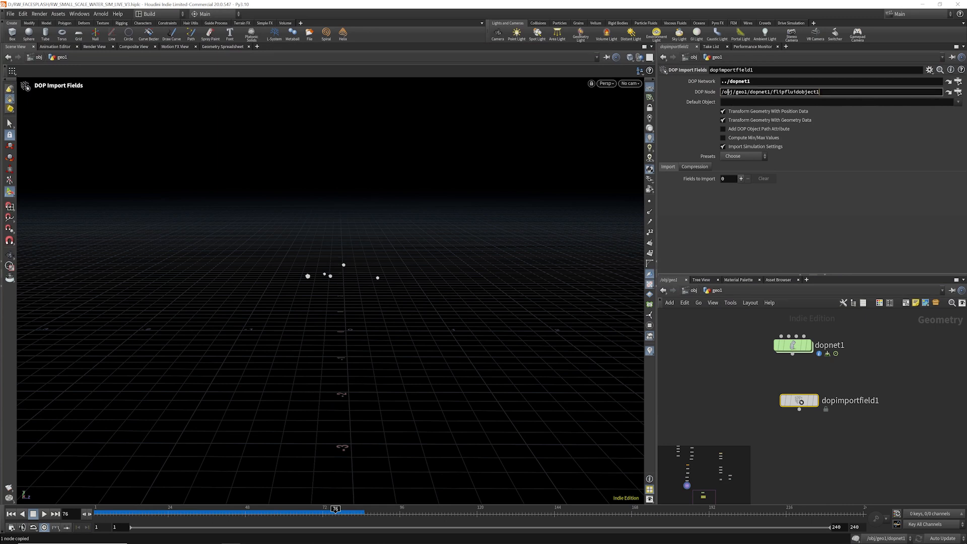
drag(766, 92, 665, 88)
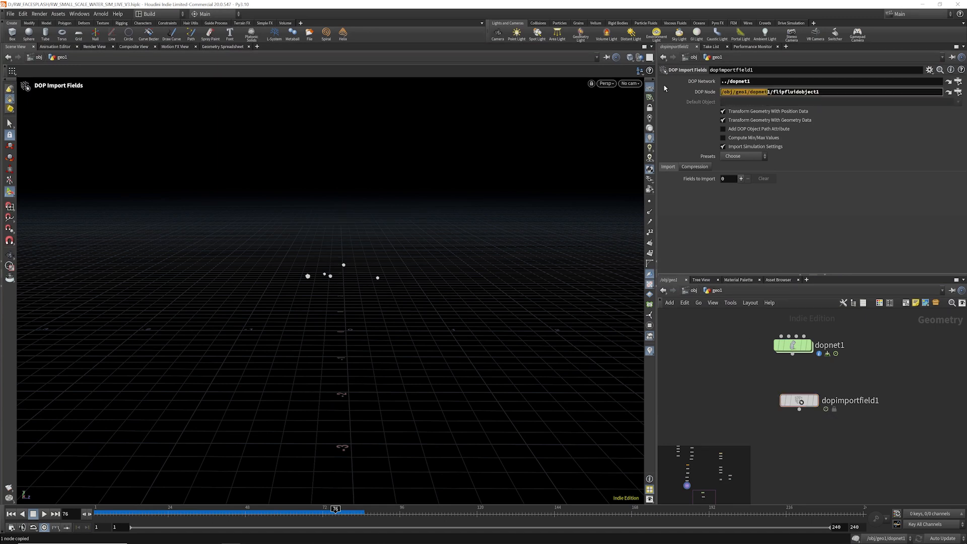
key(BackSpace)
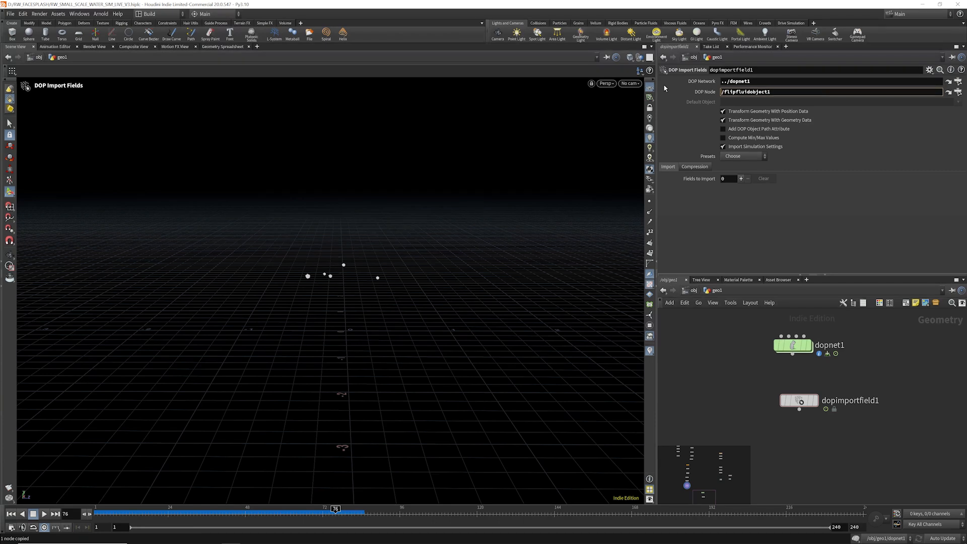
key(Return)
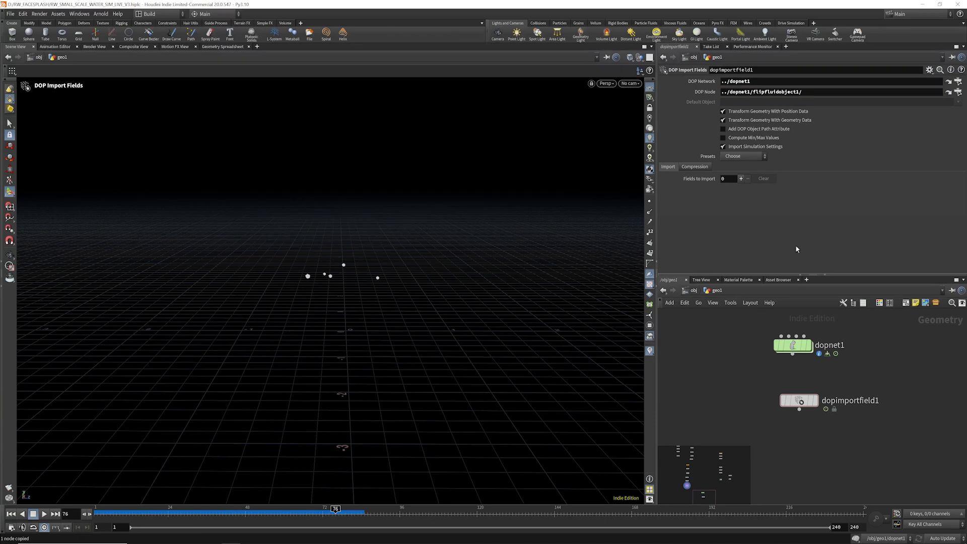
- Load the FLIP Fluid preset in dopimportfield1 and disable importing the vel field
click(743, 156)
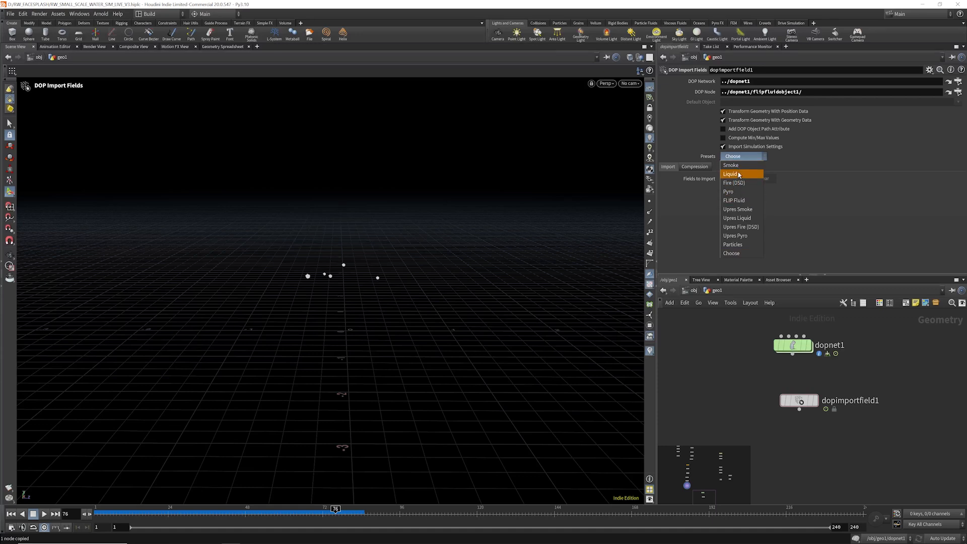
click(745, 201)
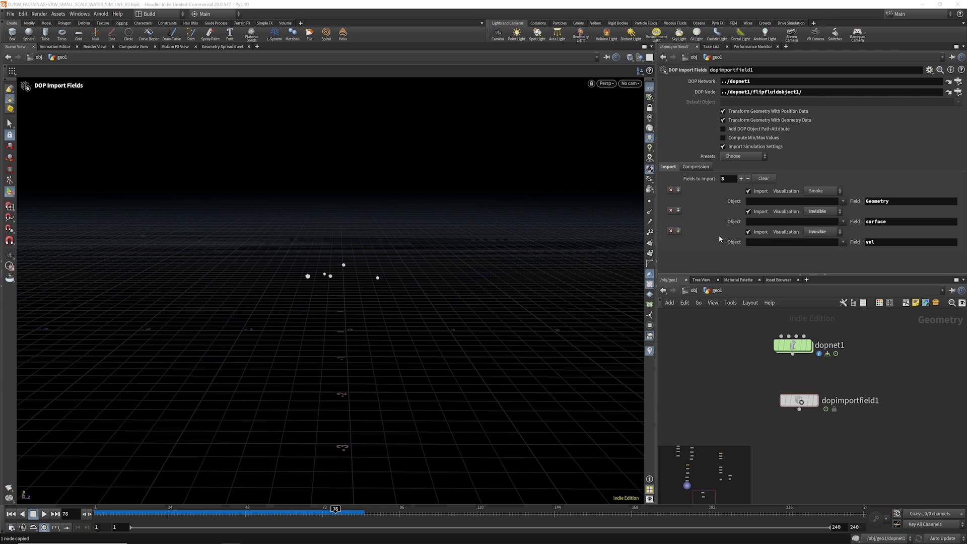
click(748, 233)
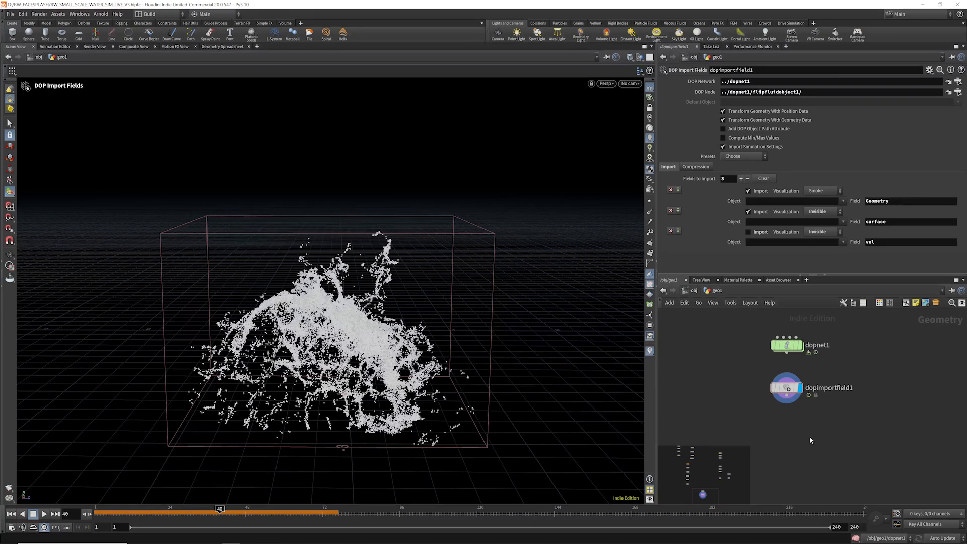
- Add an Attribute VOP below dopimportfield1 and open its VOP network
key(Tab)
text(att)
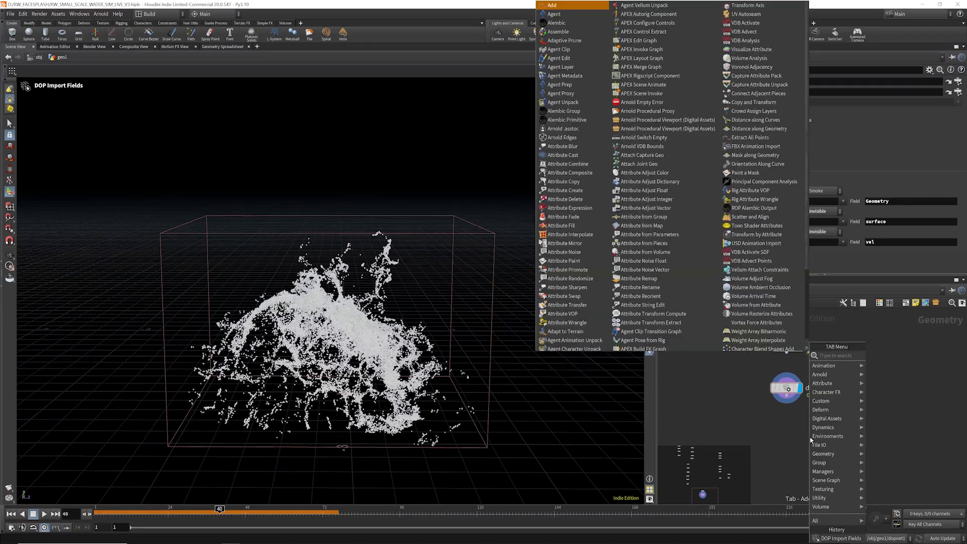
text(vop)
key(Return)
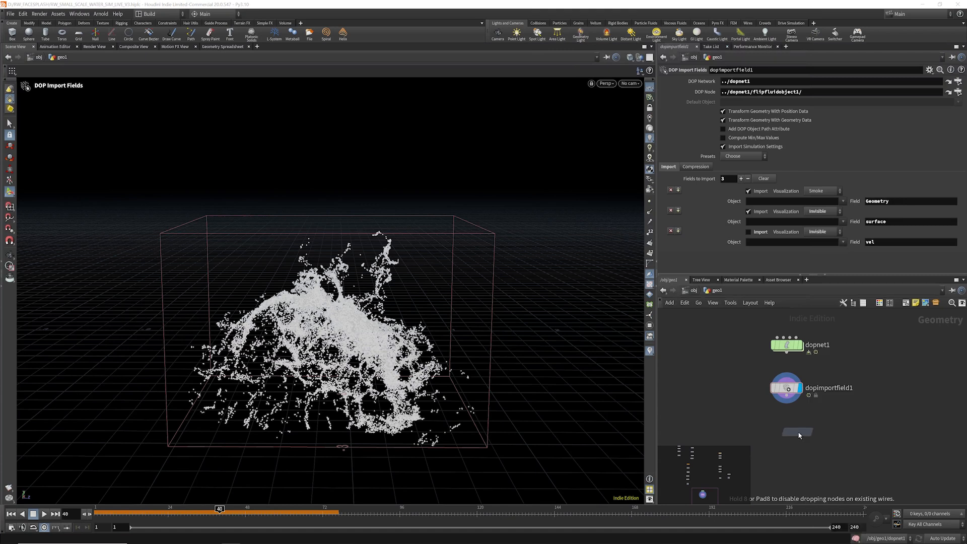
click(787, 435)
double_click(787, 434)
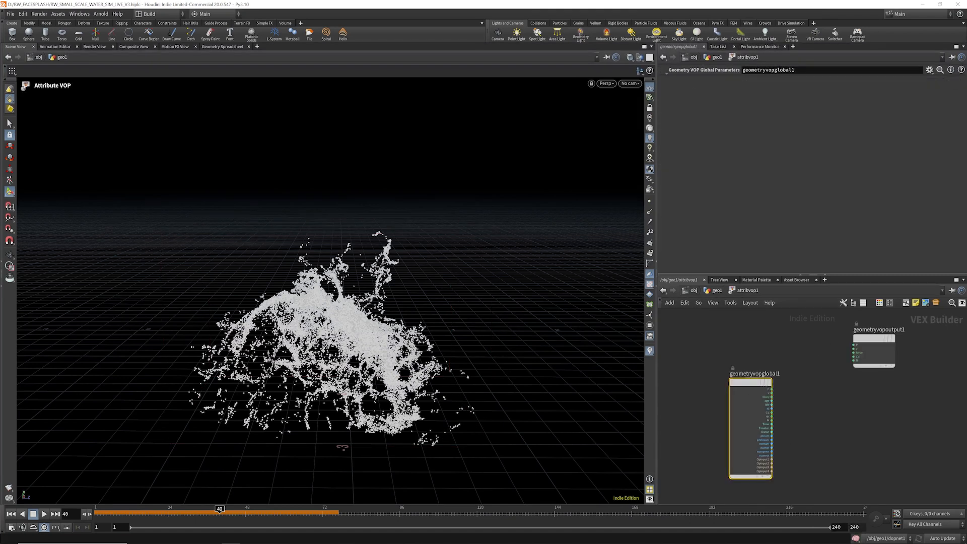
- Add a Length node in the VOP network and wire the point velocity through it into the output colour Cd
drag(750, 403, 711, 381)
key(Tab)
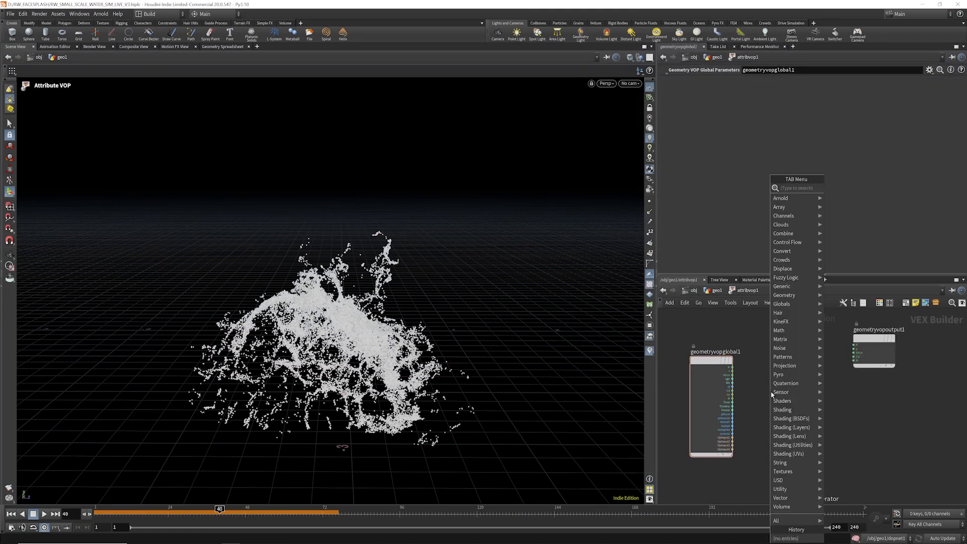
text(length)
key(Return)
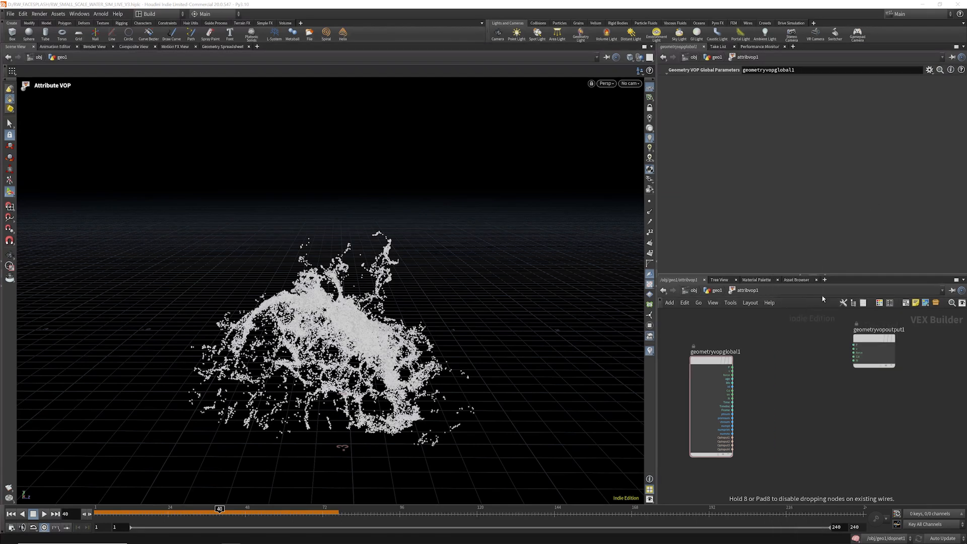
click(767, 401)
click(732, 373)
click(748, 404)
click(788, 403)
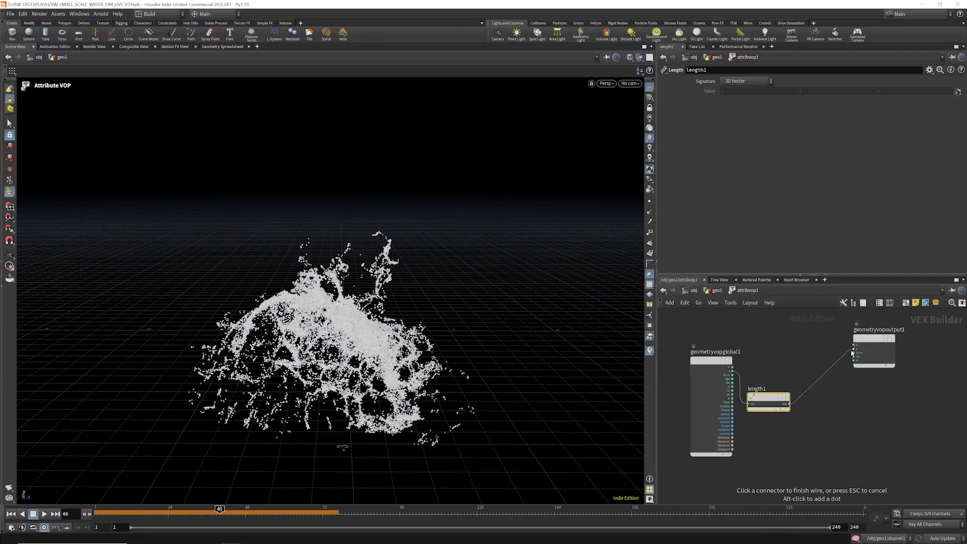
click(851, 351)
click(852, 355)
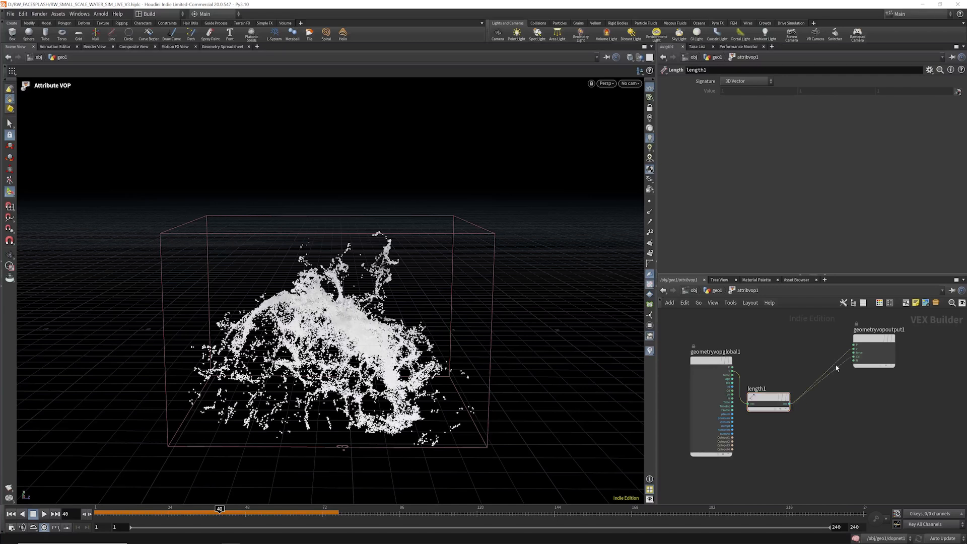
- Insert a Fit Range node between the Length node and the geometry output
key(Tab)
text(fit)
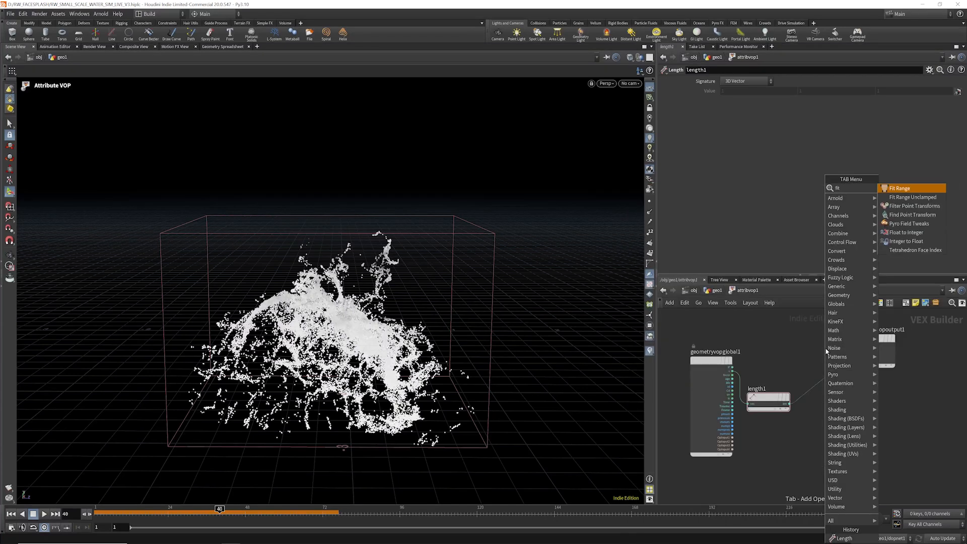
key(Return)
drag(889, 341, 906, 332)
scroll(702, 346, down, 4)
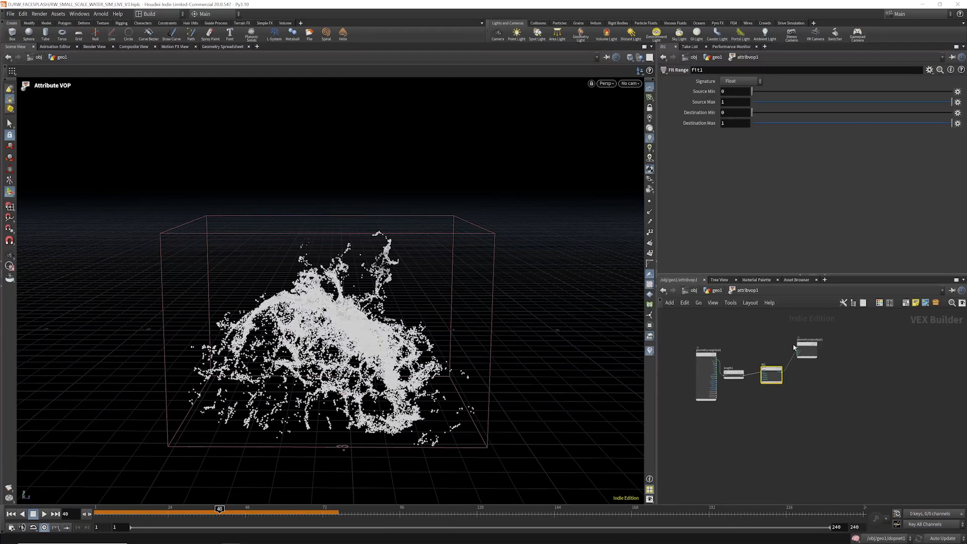
- Insert a Ramp Parameter node between the Fit Range node and the geometry output
drag(803, 336, 844, 342)
key(Tab)
text(ramp)
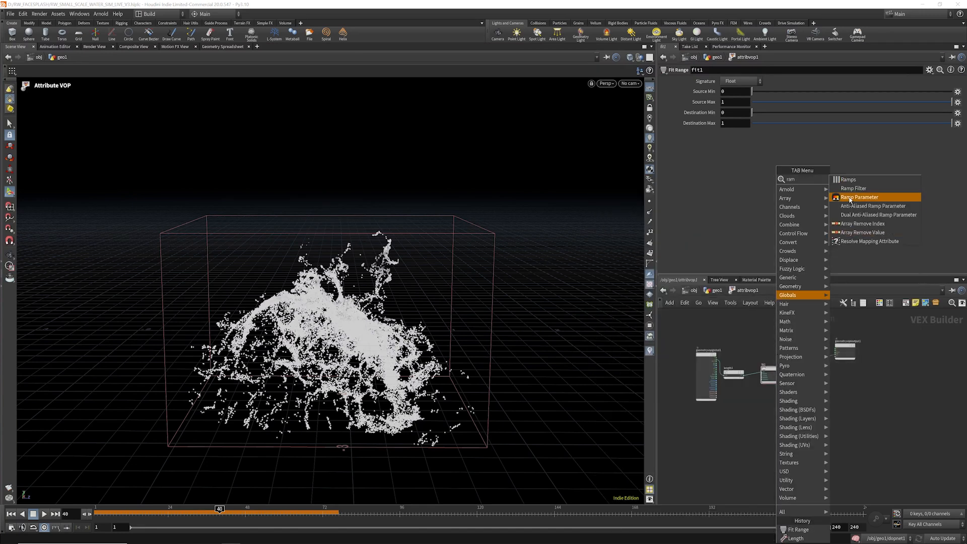
key(Return)
click(812, 371)
- Set the Fit Range node's Source Max to 6
click(771, 373)
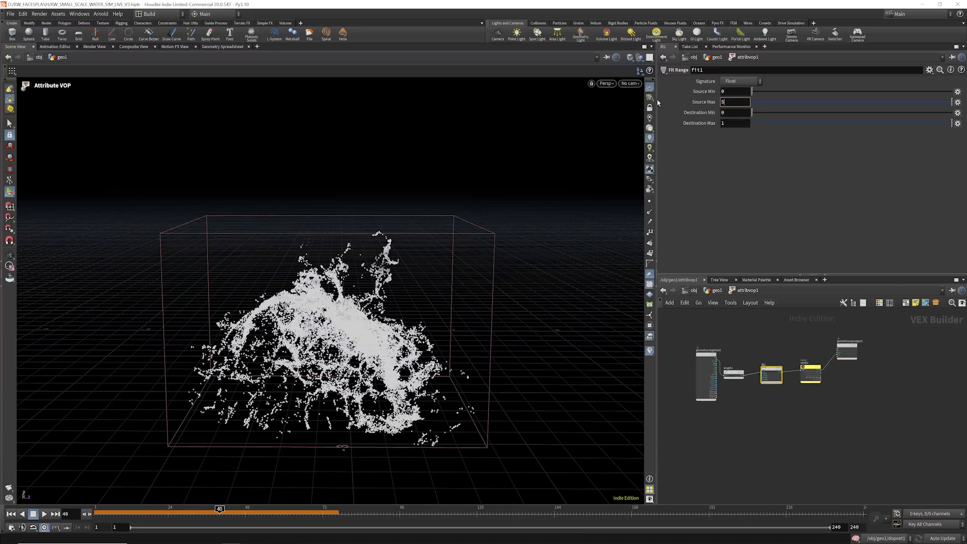
text(5)
key(Return)
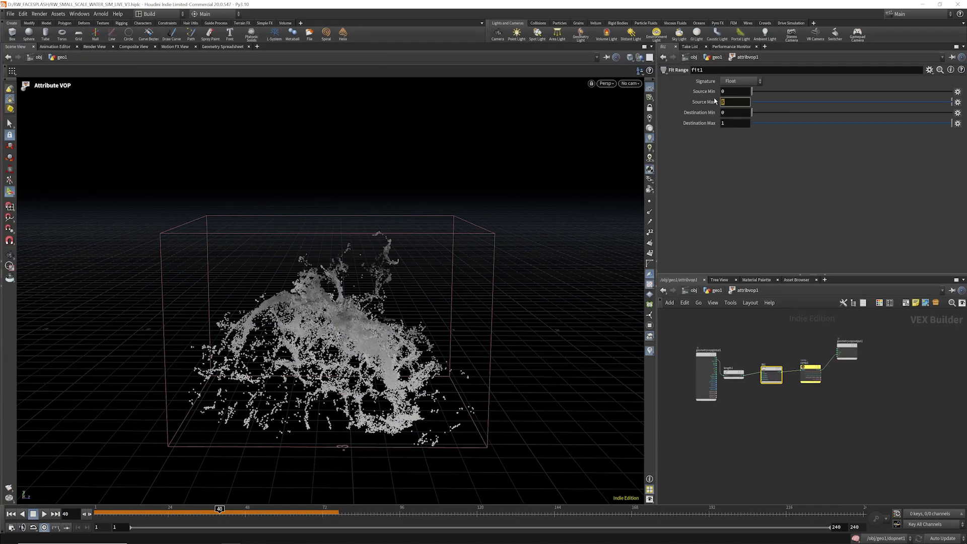
key(Return)
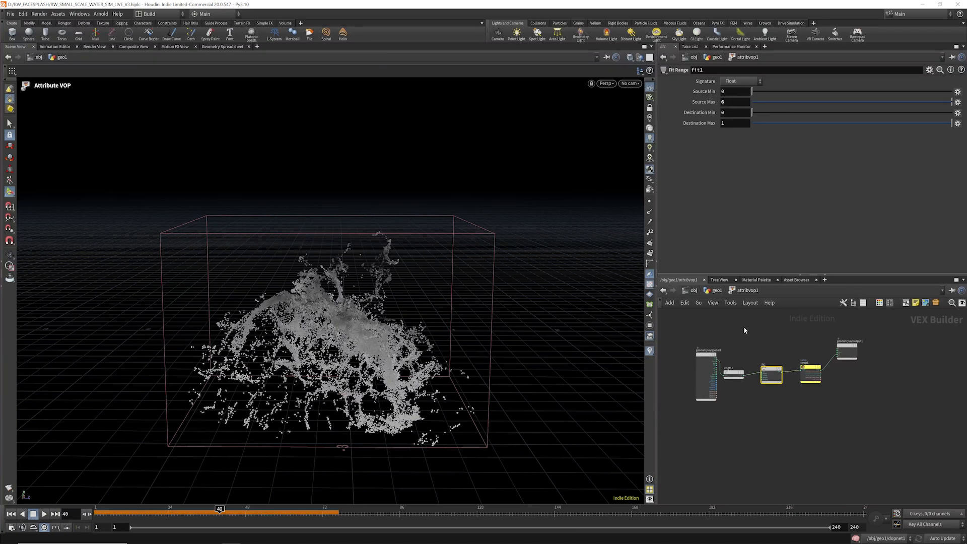
- Return to the geo1 level and apply the Whitewater preset to attribvop1's colour ramp
click(716, 290)
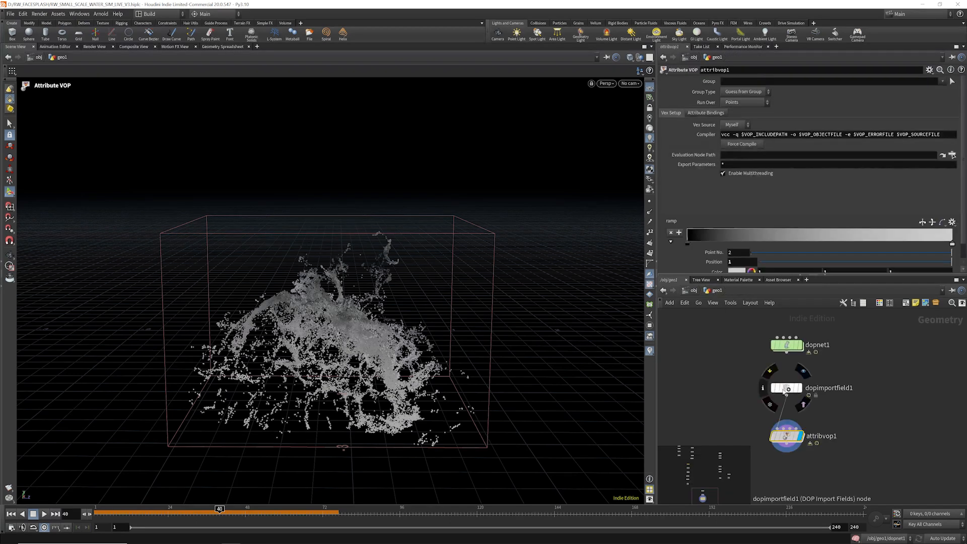
click(951, 222)
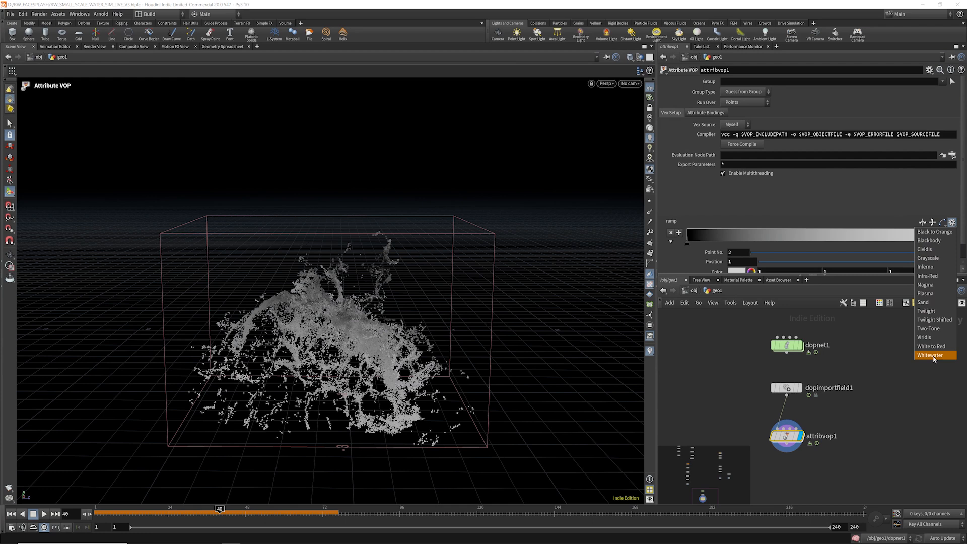
click(932, 355)
- Change the first point of attribvop1's colour ramp to a darker, softer blue
double_click(686, 244)
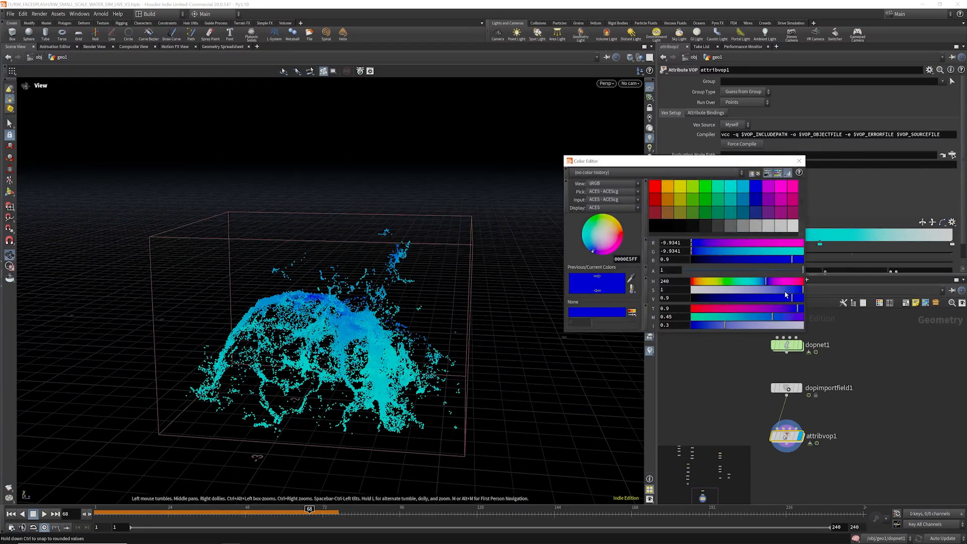
drag(772, 316, 754, 319)
click(798, 162)
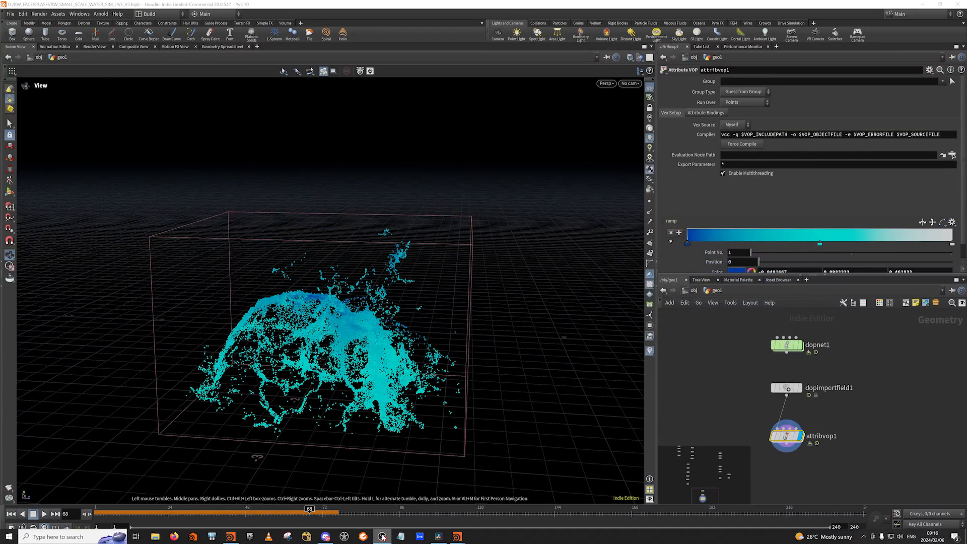
scroll(756, 386, down, 2)
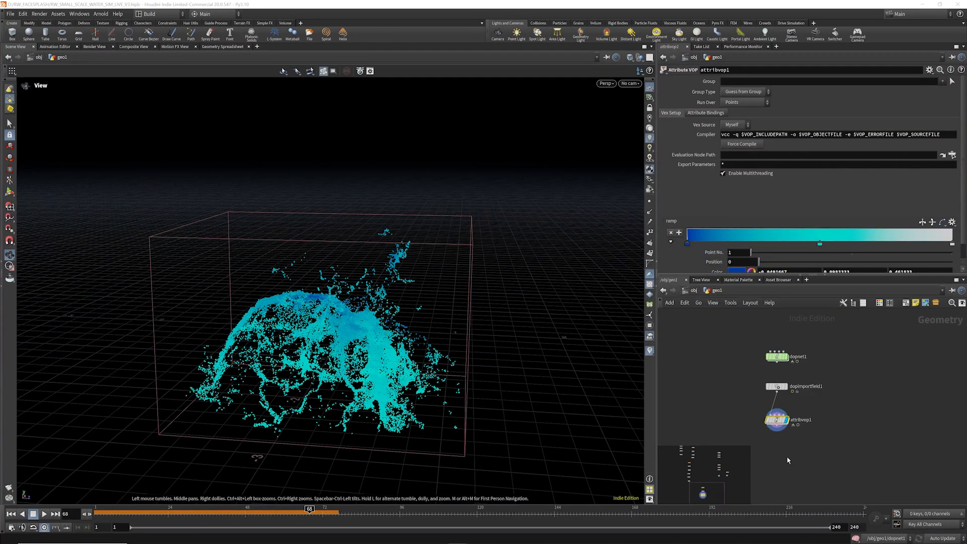
- Add a Null node named TO_CACHE below attribvop1 and make it the displayed node
scroll(786, 456, up, 3)
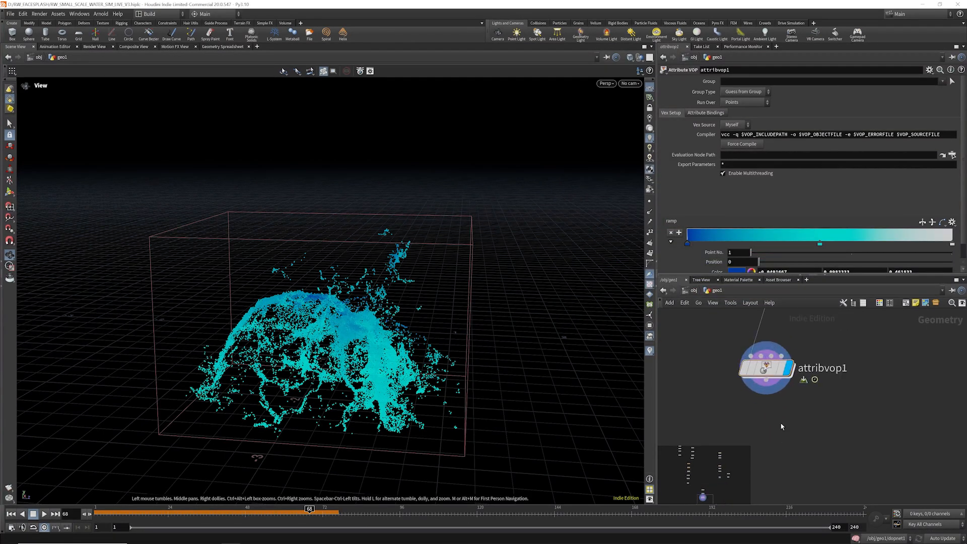
key(Tab)
text(nul)
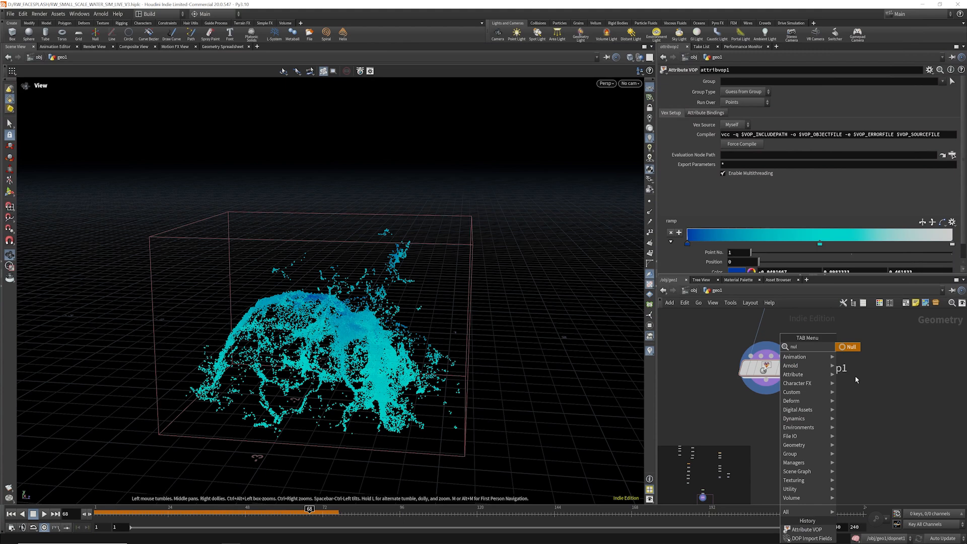
click(850, 347)
click(776, 452)
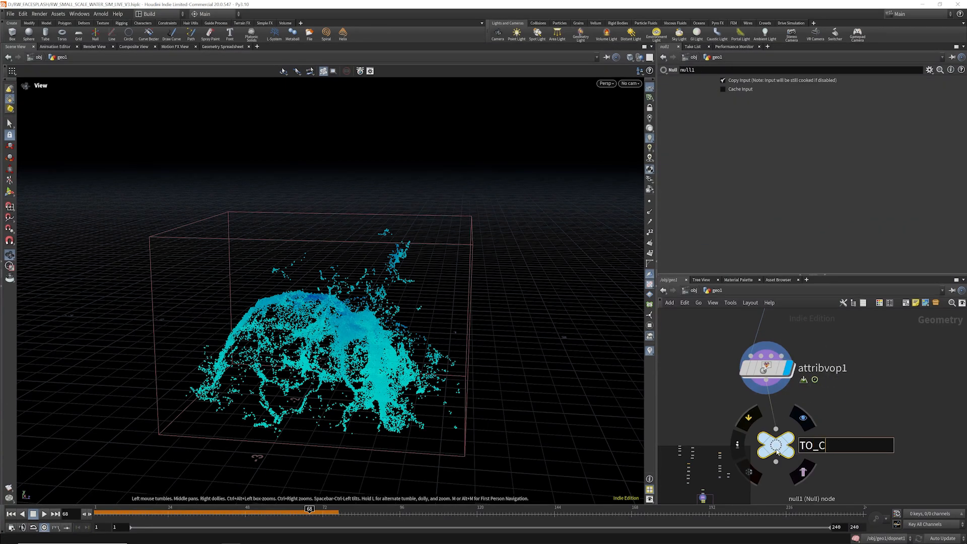
text(TO_CACHE)
key(Return)
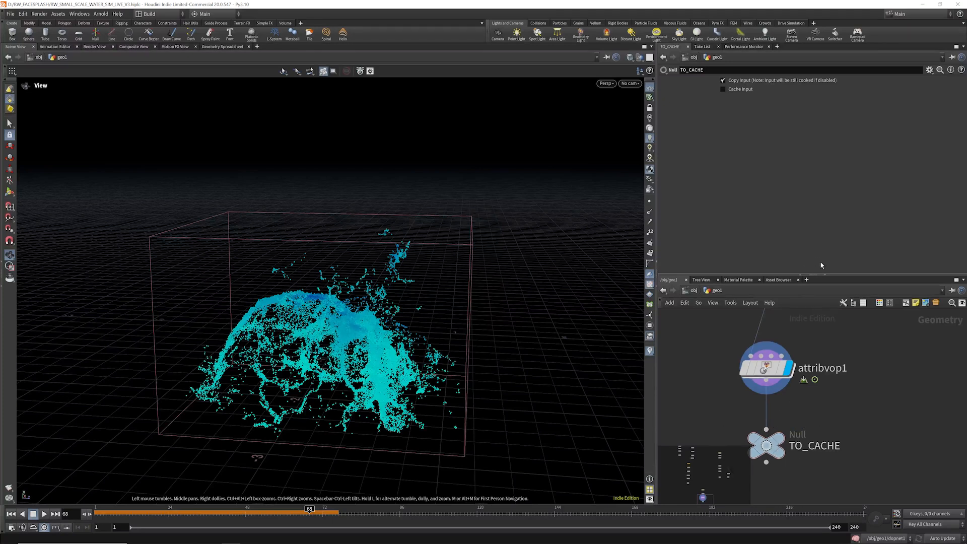
drag(836, 275, 836, 198)
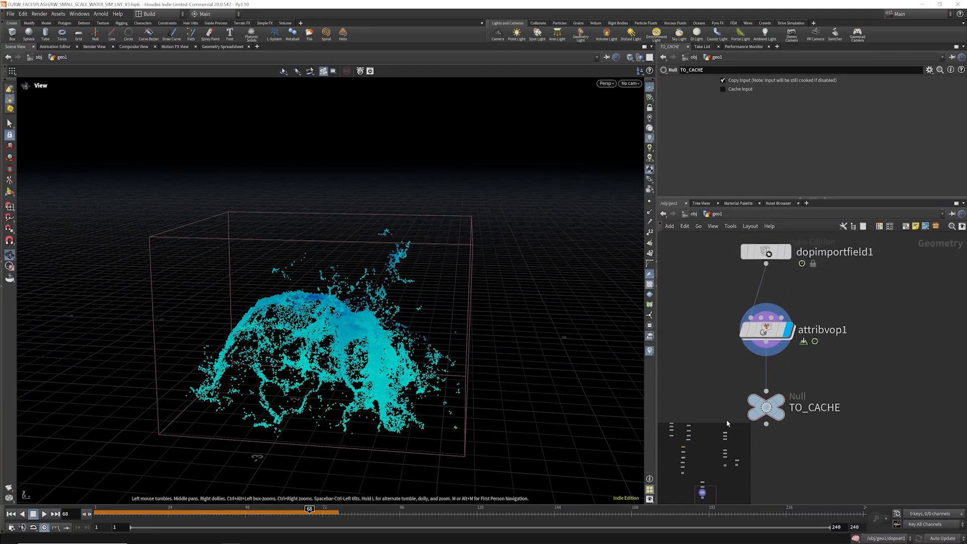
click(784, 402)
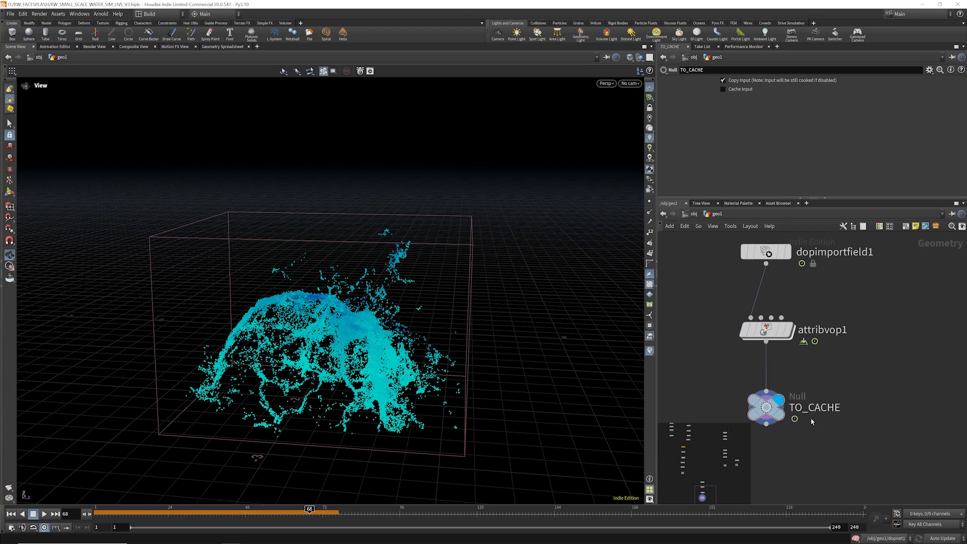
- Add a File Cache node below TO_CACHE, colour it red and align it under the Null
scroll(795, 422, down, 2)
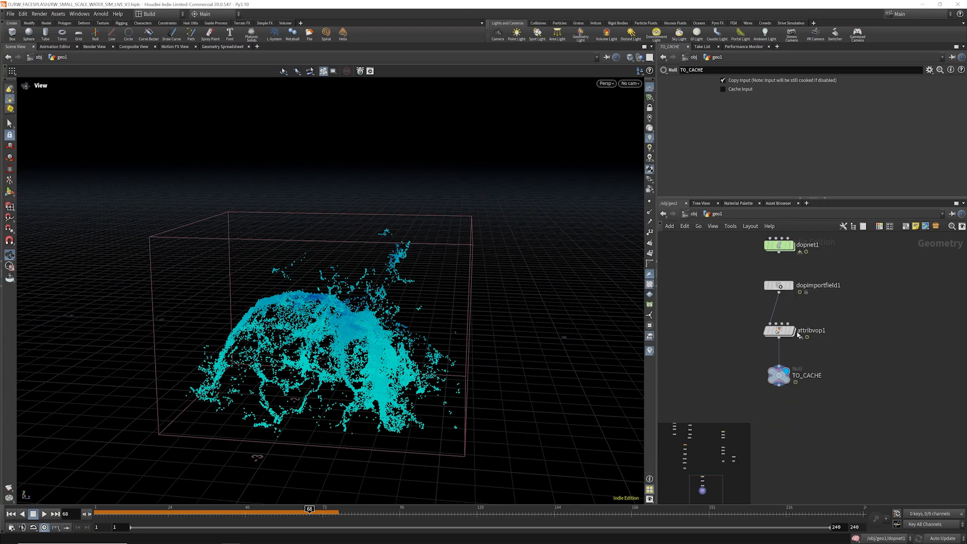
key(Tab)
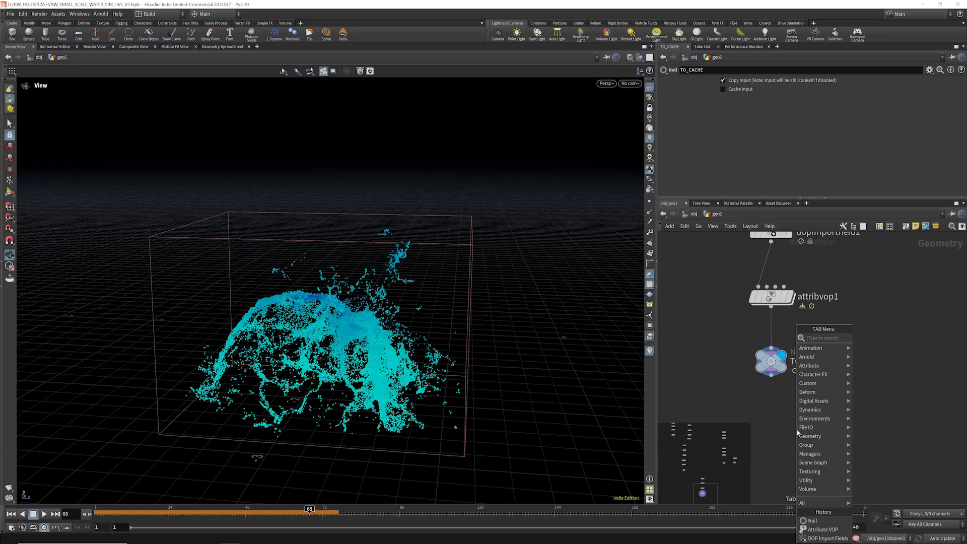
key(Escape)
key(Tab)
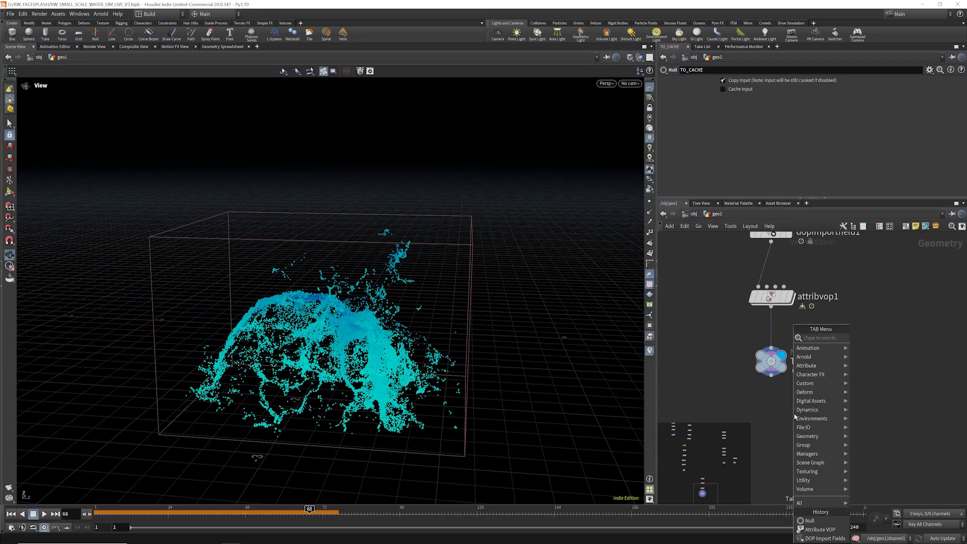
text(file)
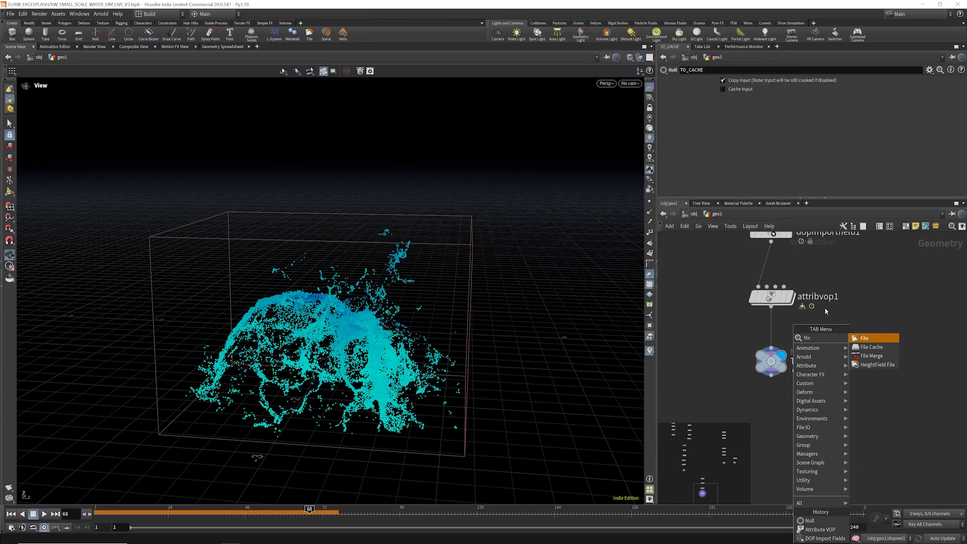
click(866, 348)
click(777, 432)
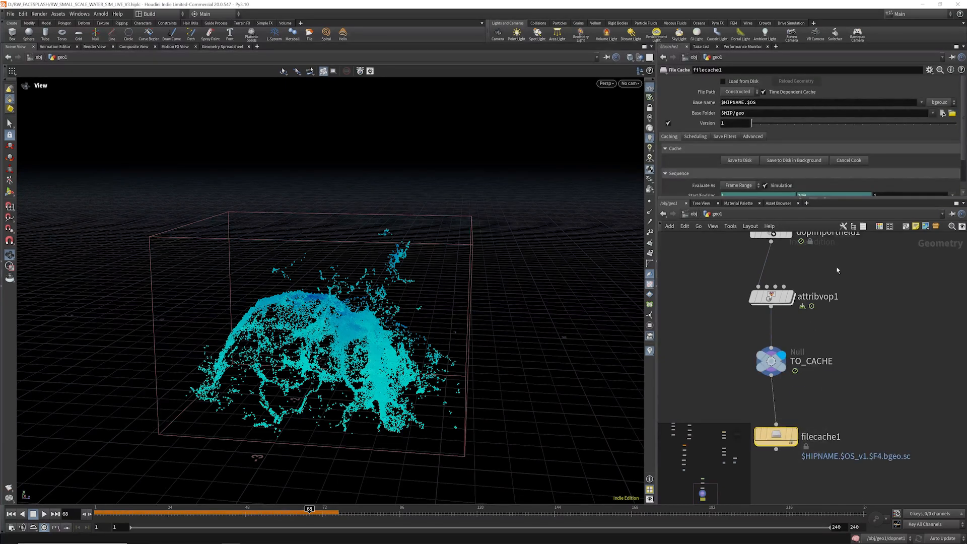
key(c)
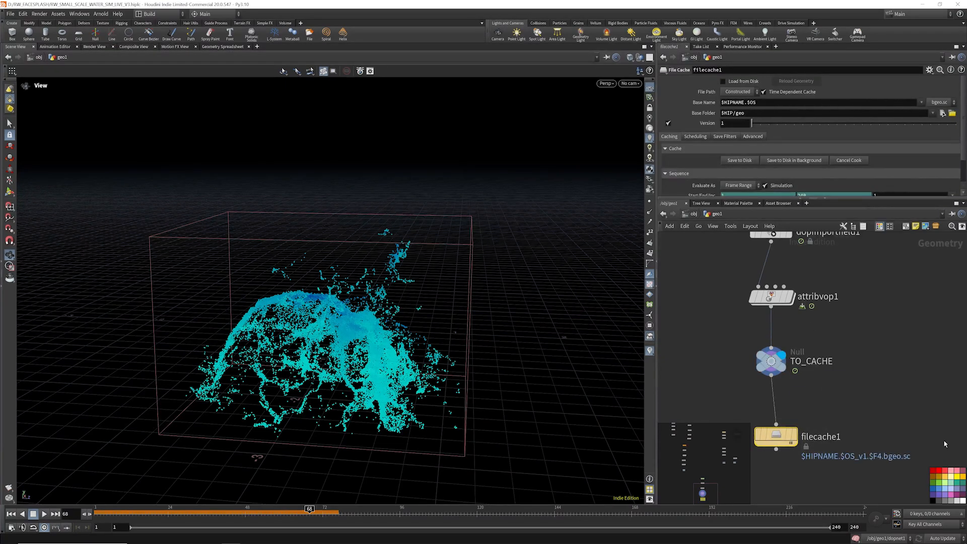
click(943, 472)
drag(780, 431, 776, 427)
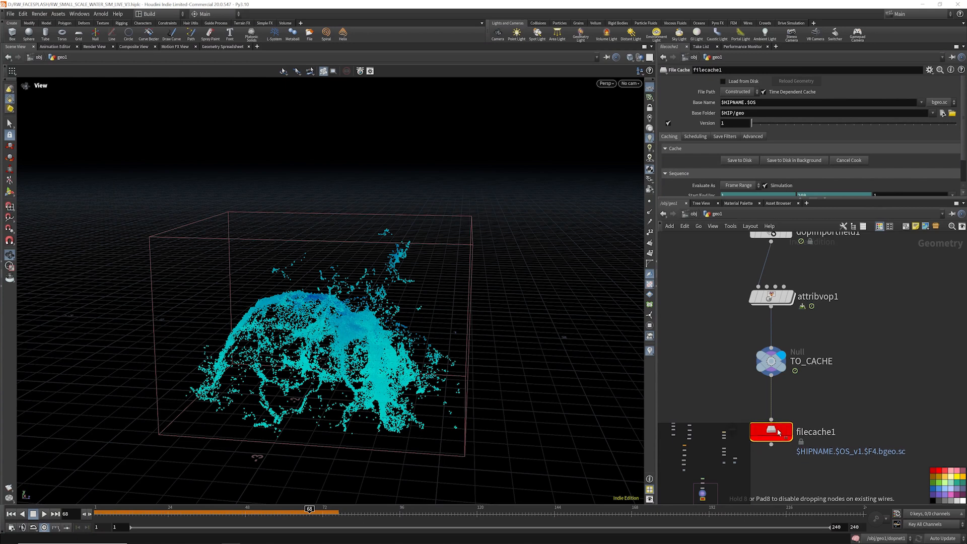
- Switch filecache1's file path to Explicit and set its geometry file to $HIP/geo/SLASH_SIM.$F.bgeo.sc
click(738, 92)
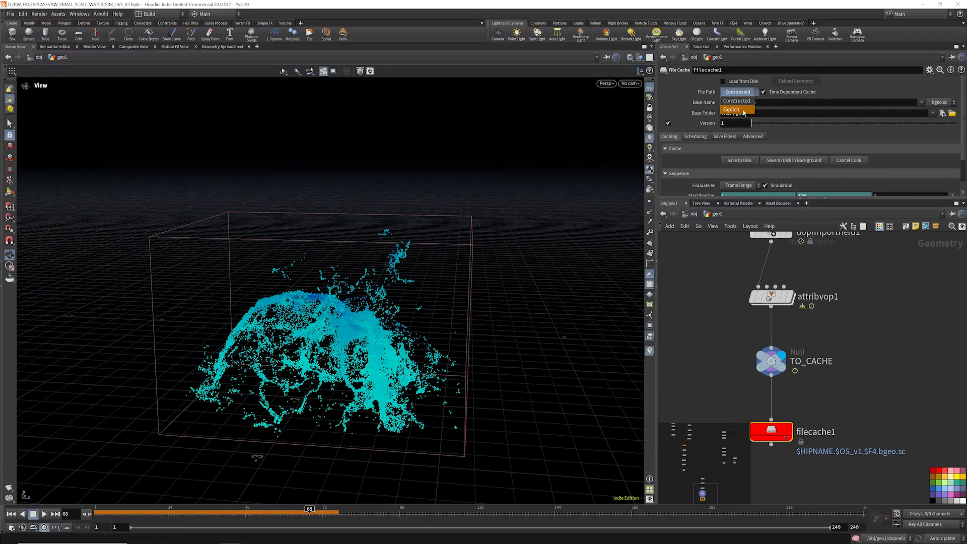
click(735, 101)
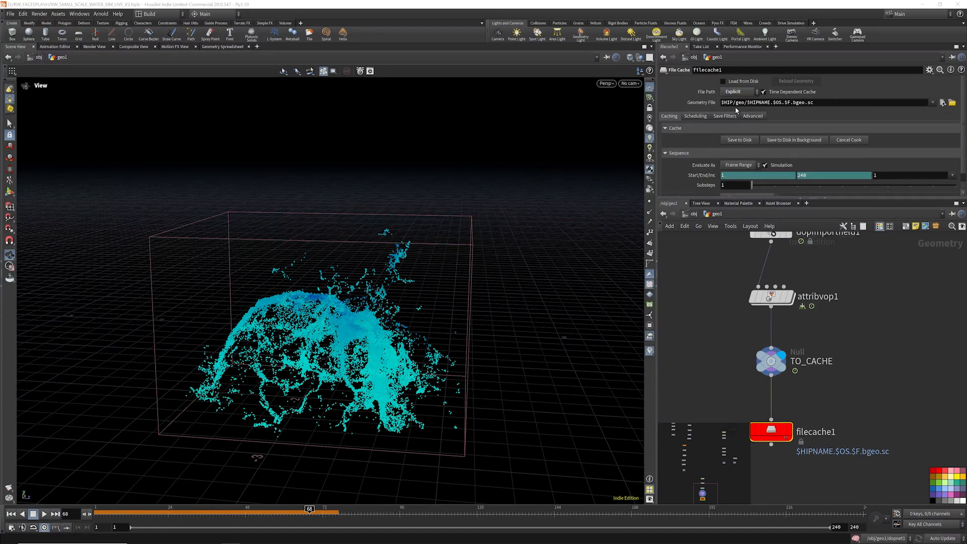
double_click(749, 102)
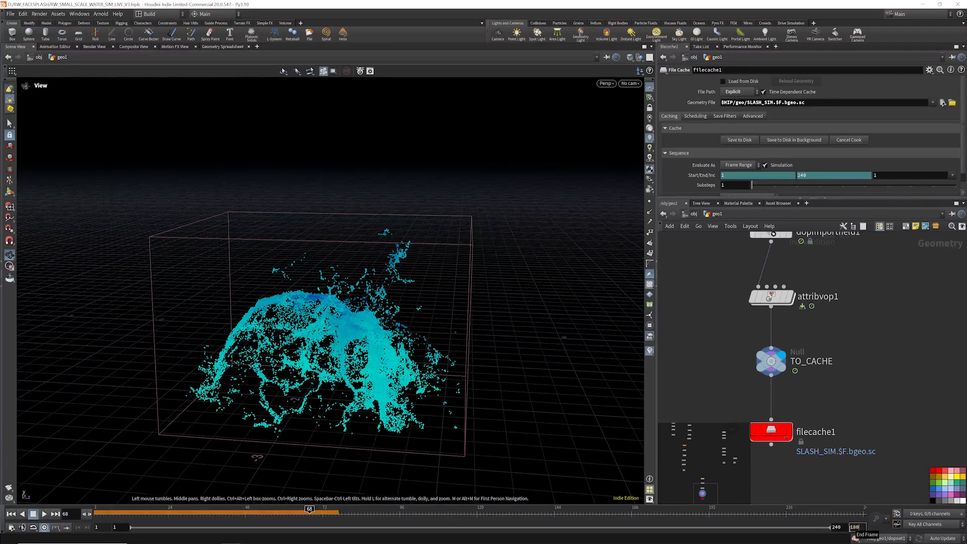
- Set the timeline's end frame to 180 and save the scene
key(Return)
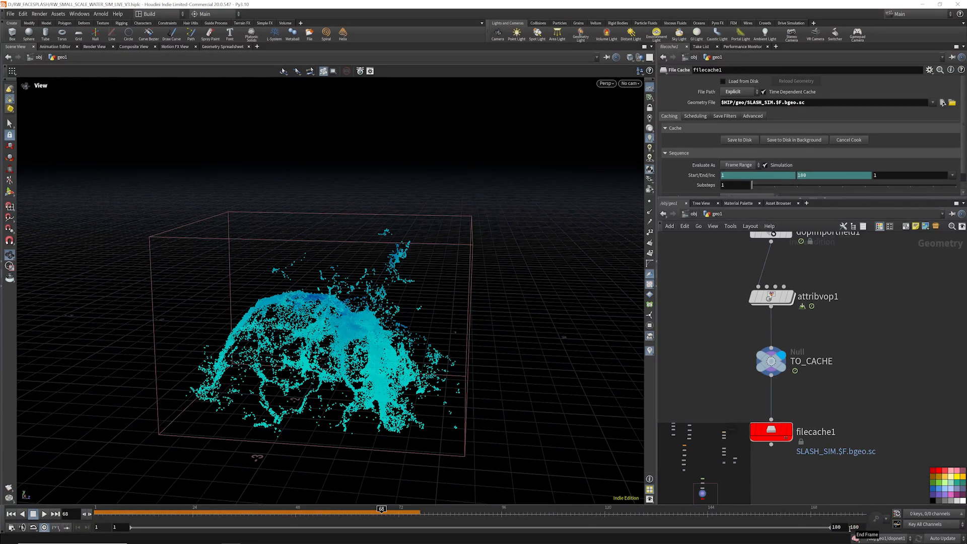
click(12, 15)
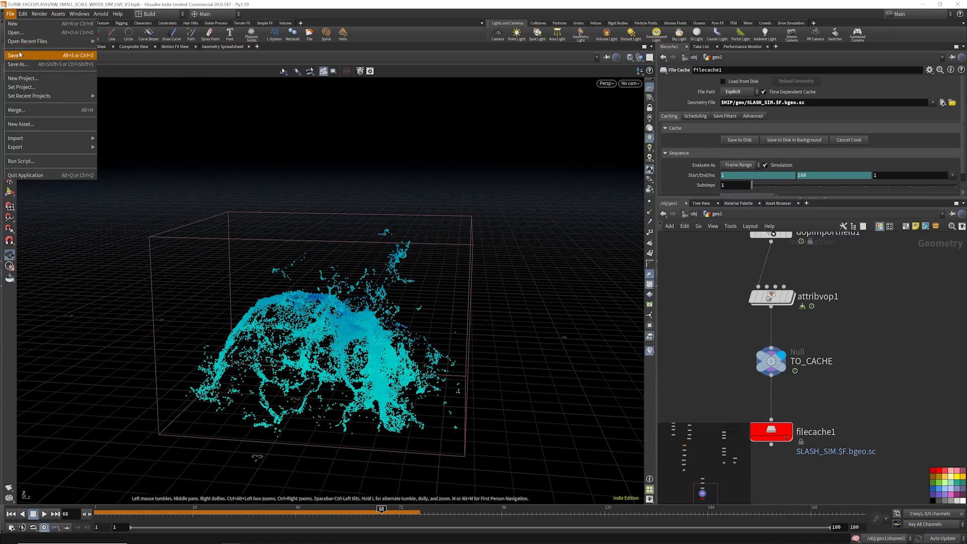
click(19, 55)
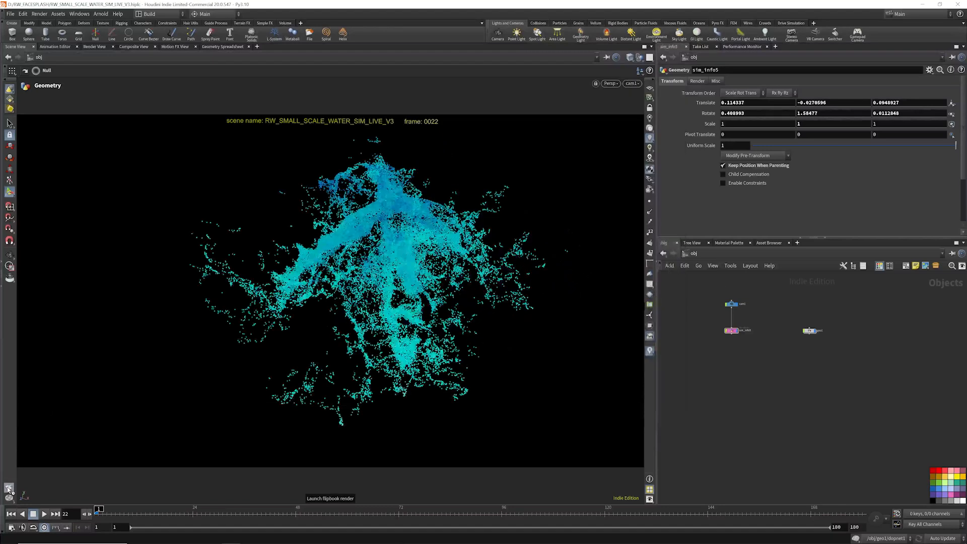
- Launch a flipbook render of the camera view, and review the faceSplash_FINALSETTINGS video in Media Player while it runs
click(9, 487)
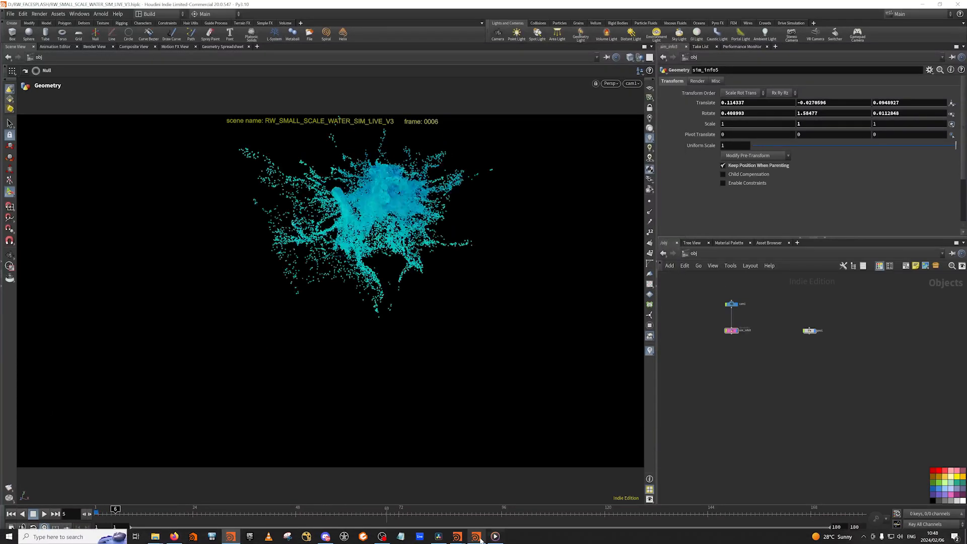
click(495, 536)
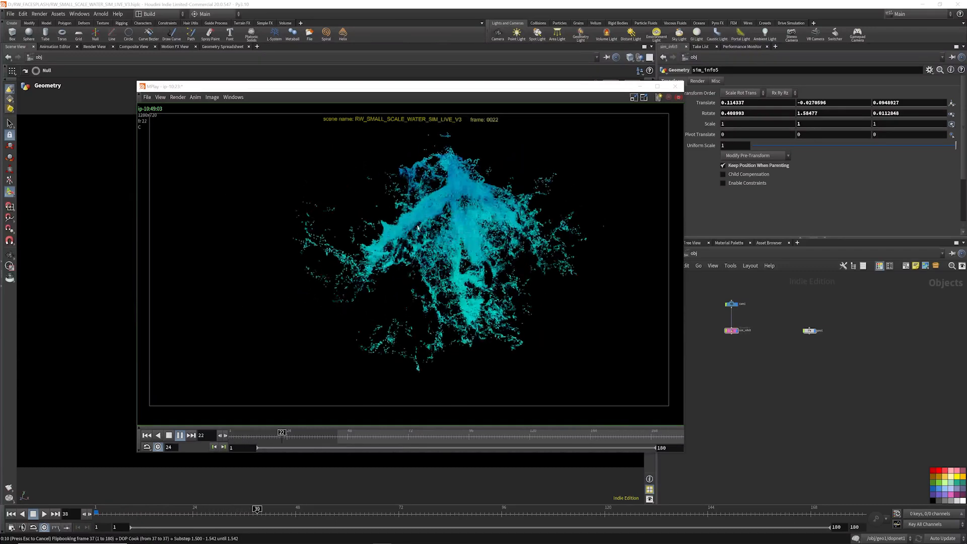
drag(548, 104, 488, 64)
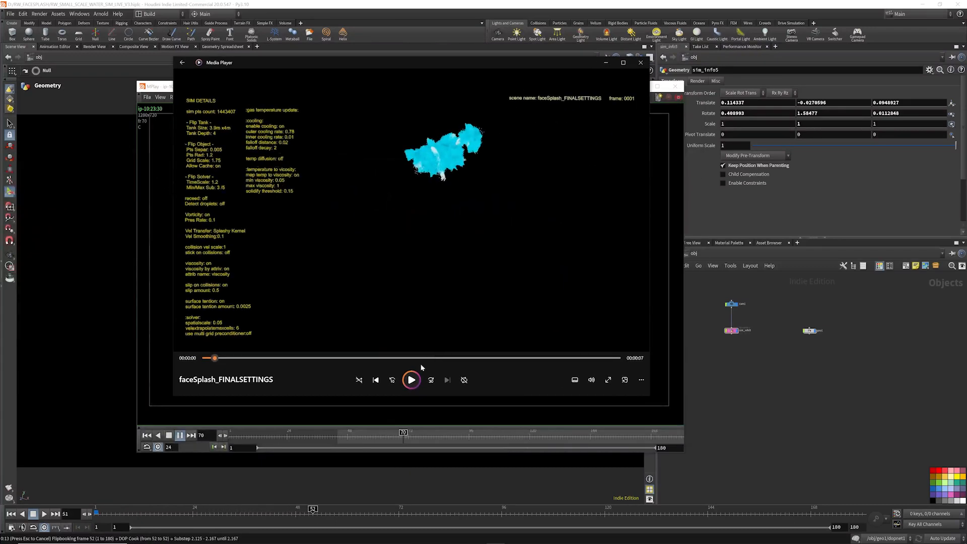
click(411, 379)
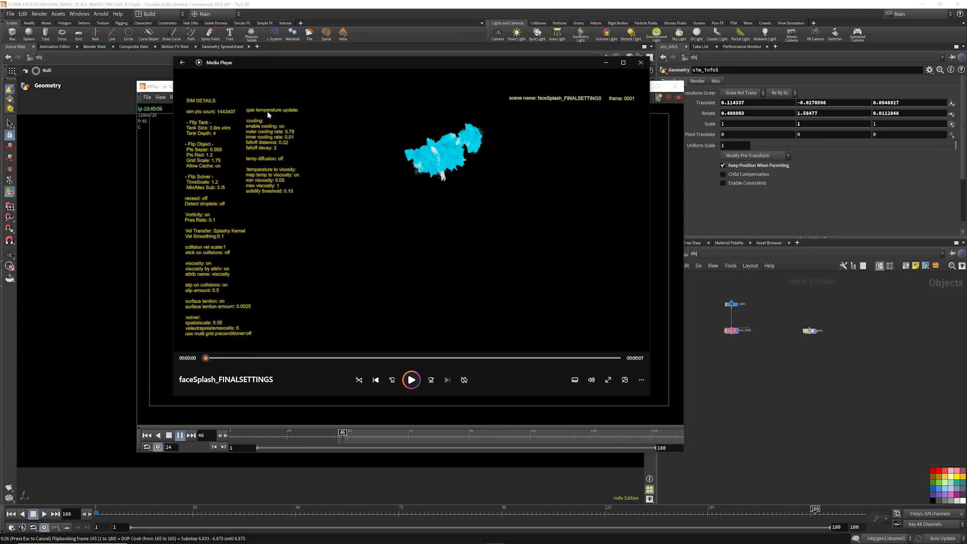
click(640, 63)
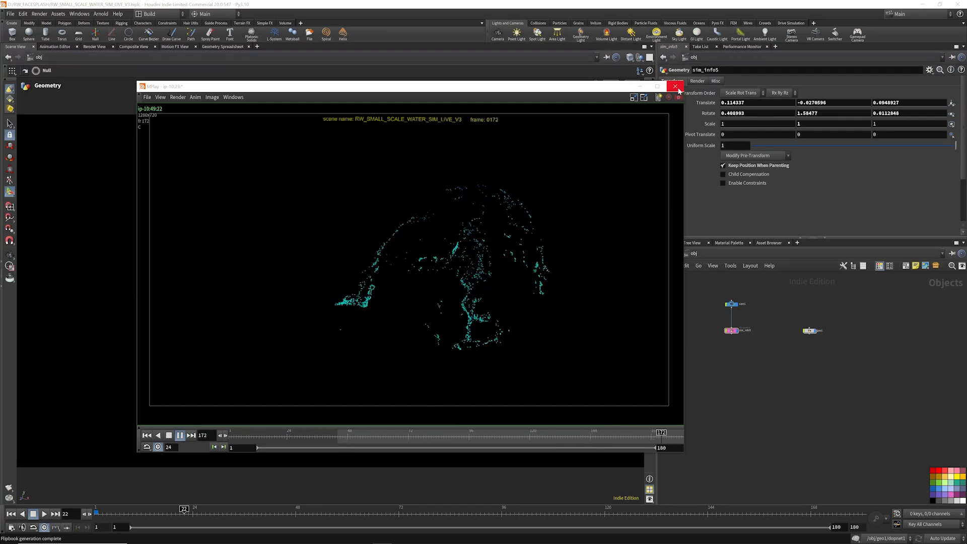
- Switch to the web browser and examine FFmpeg's Windows download options and the builds offered on gyan.dev
drag(0, 91, 476, 65)
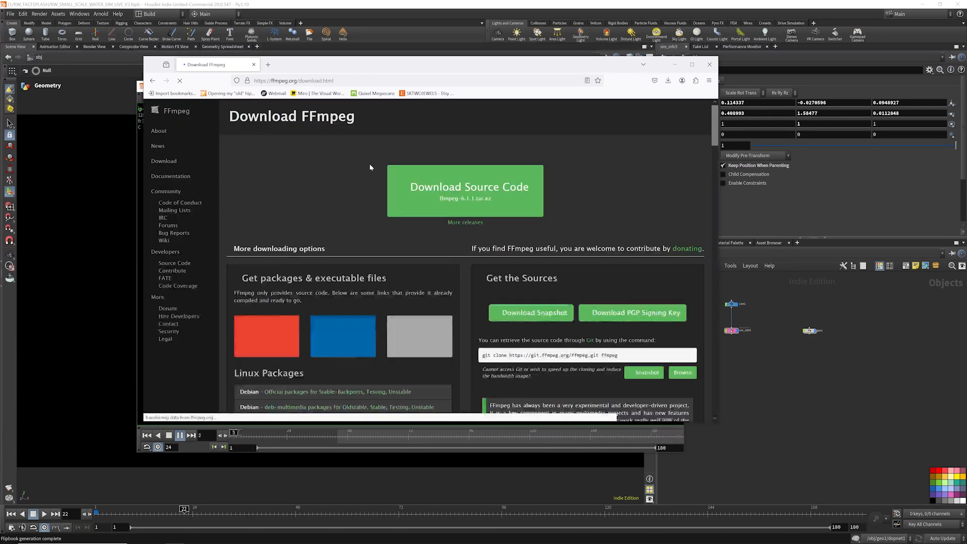
scroll(388, 158, down, 4)
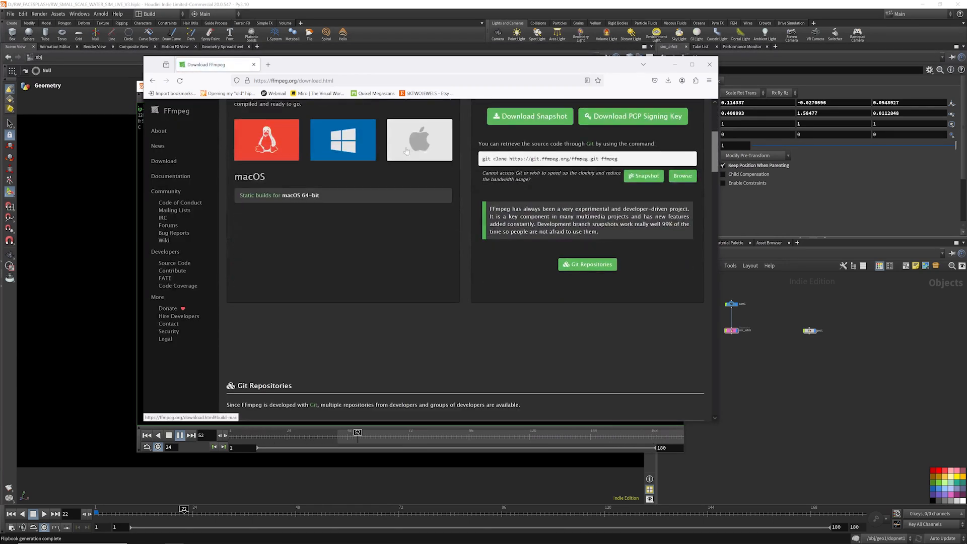
scroll(406, 149, down, 3)
scroll(405, 151, up, 4)
click(341, 218)
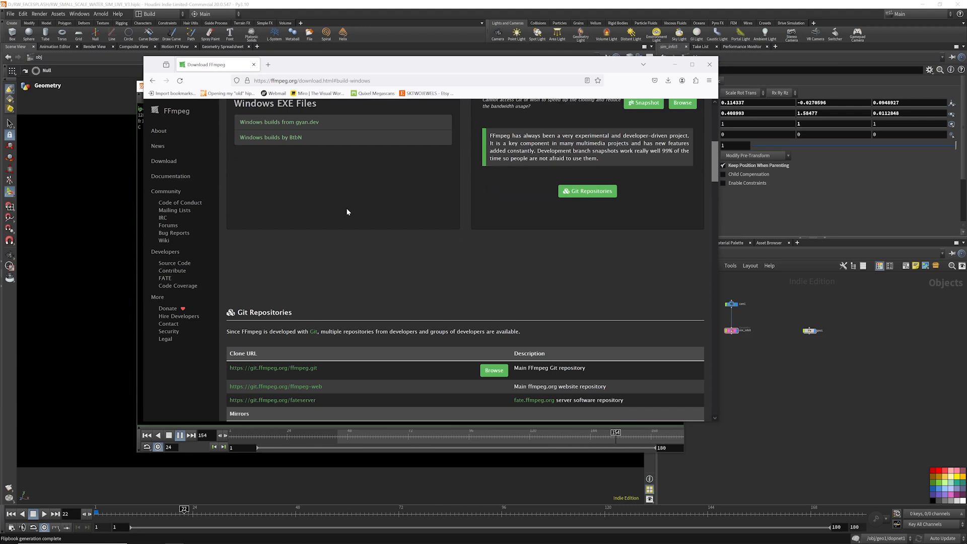
scroll(356, 184, down, 3)
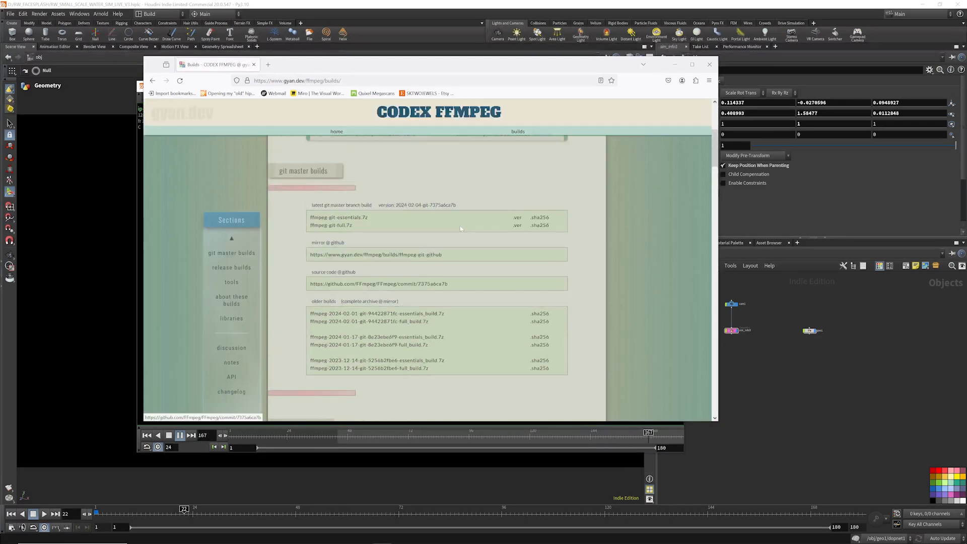
scroll(359, 174, up, 4)
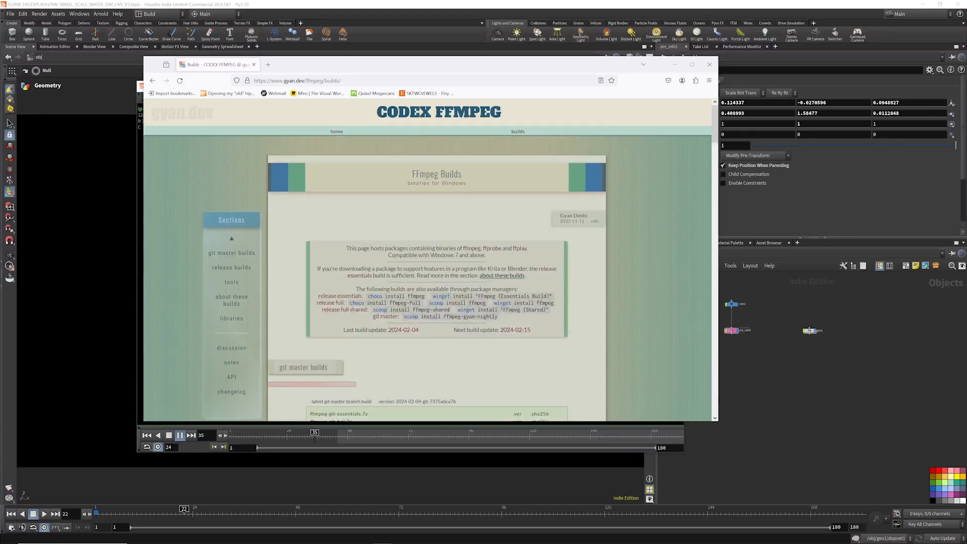
scroll(419, 301, down, 10)
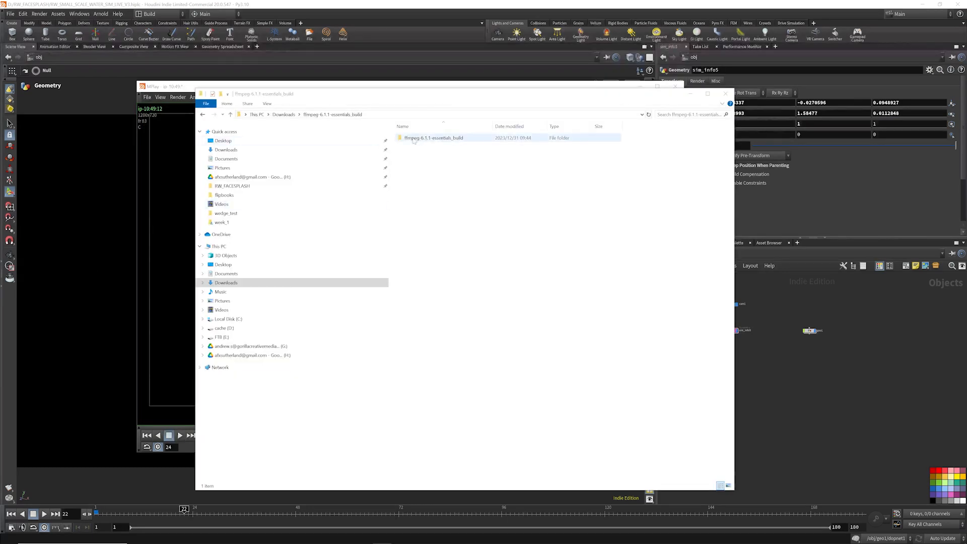
- In File Explorer, select everything inside the extracted ffmpeg-6.1.1-essentials_build folder, and open the ffmpeg folder under C:\rebelway\tools
double_click(456, 142)
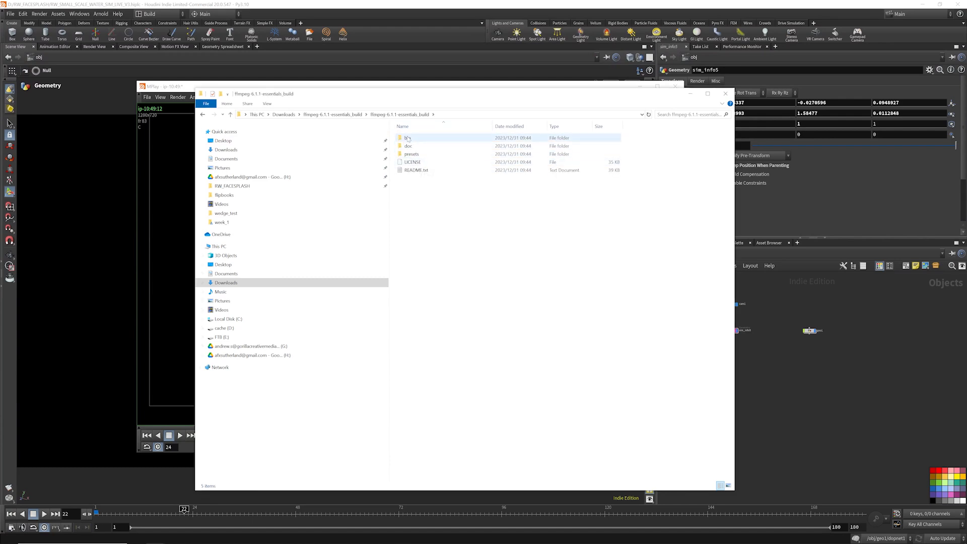
drag(438, 198, 409, 139)
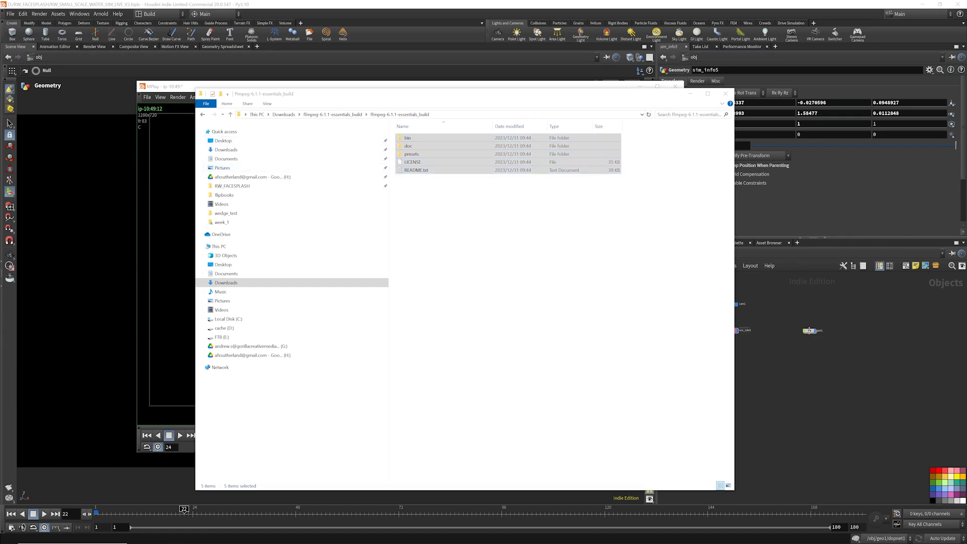
click(237, 330)
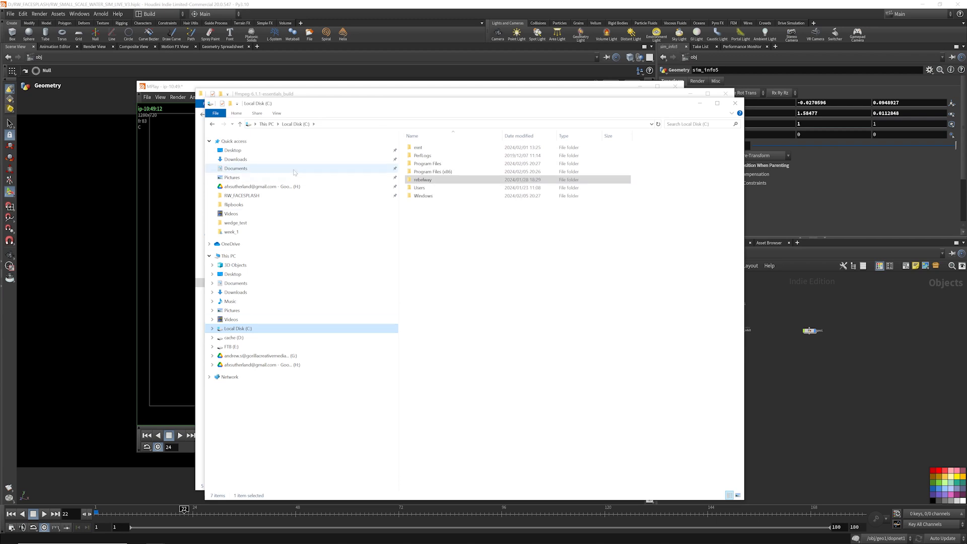
click(416, 180)
double_click(415, 180)
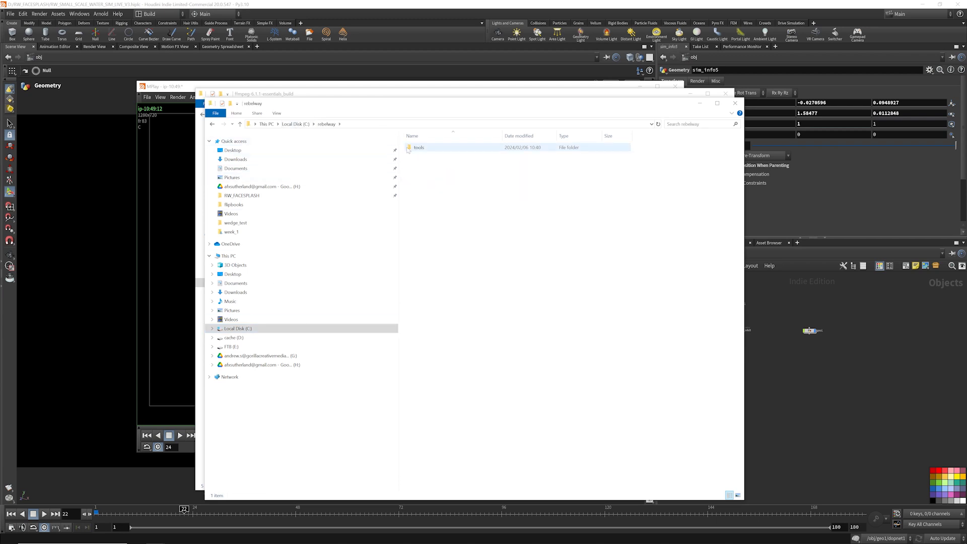
double_click(421, 148)
click(423, 149)
double_click(422, 148)
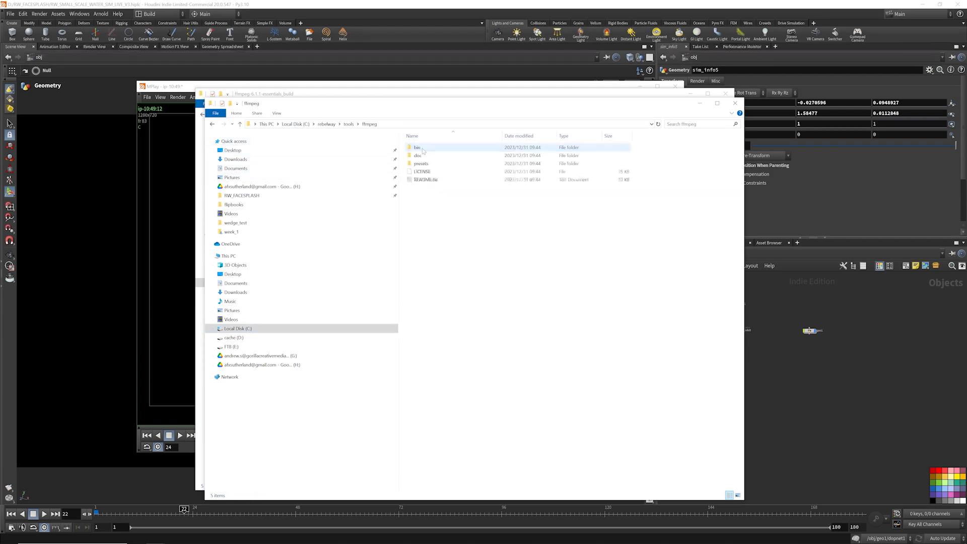
- Select the bin folder in C:\rebelway\tools\ffmpeg, and search Windows for the Control Panel and open it
drag(463, 112, 454, 251)
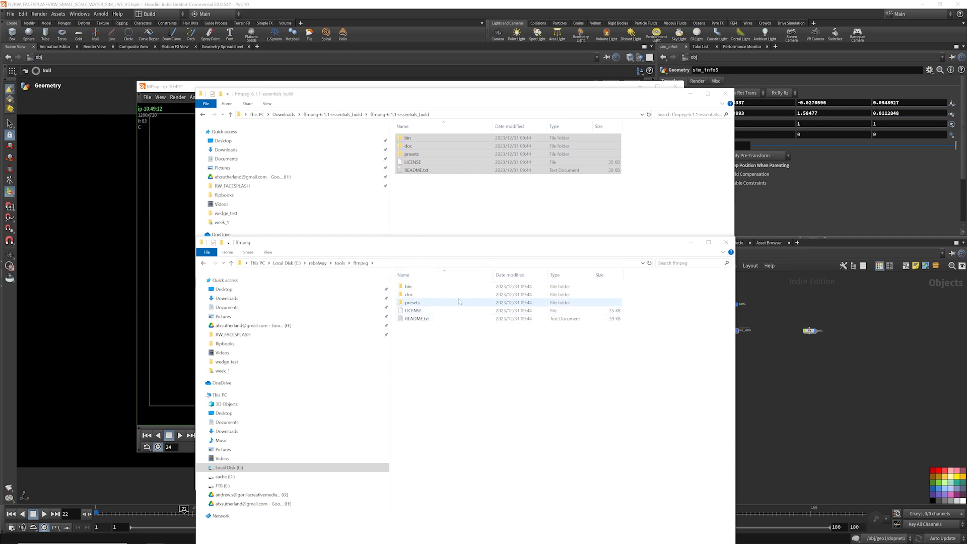
click(413, 287)
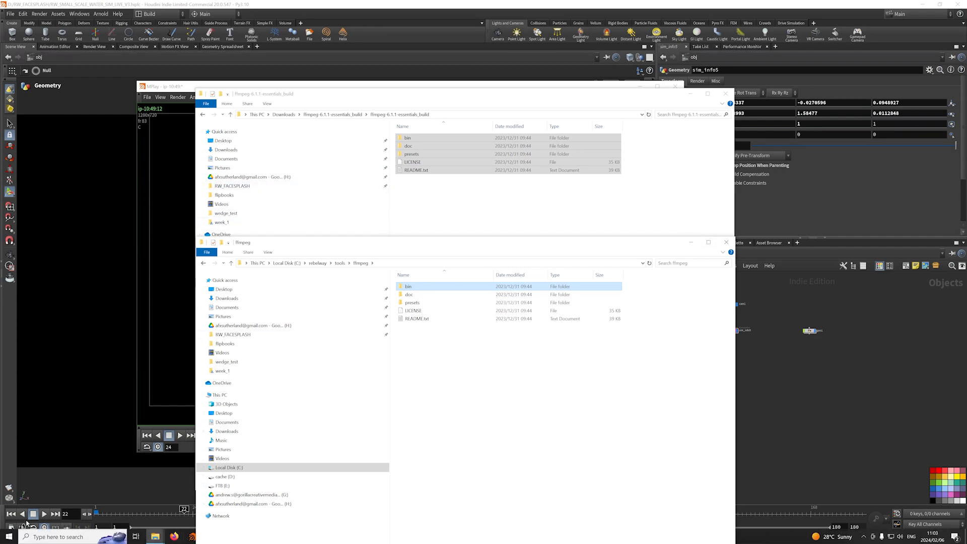
click(45, 536)
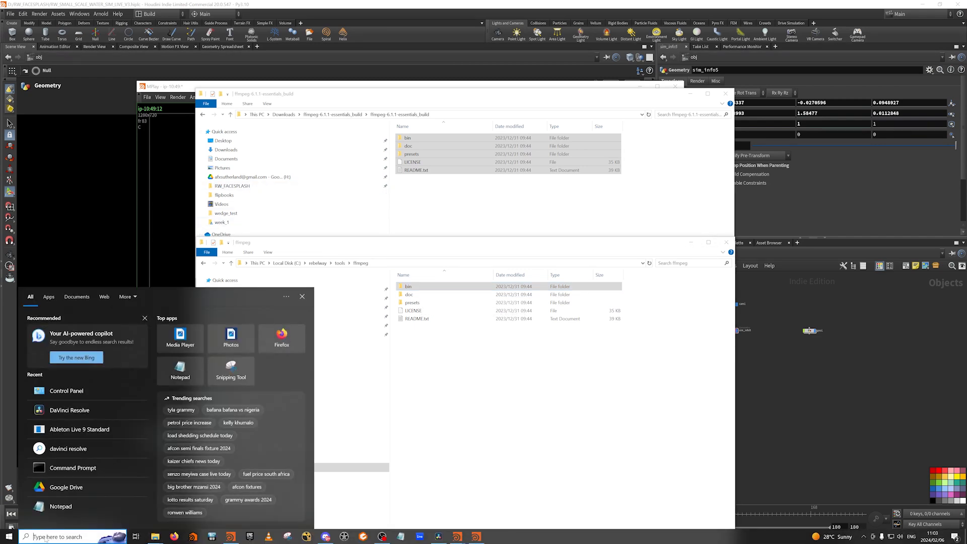
text(con)
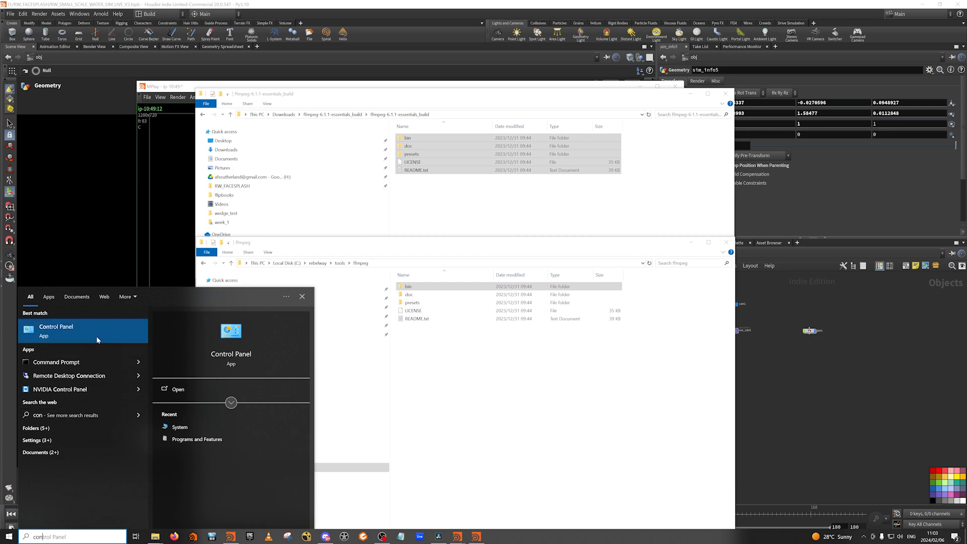
click(101, 330)
drag(669, 169, 503, 131)
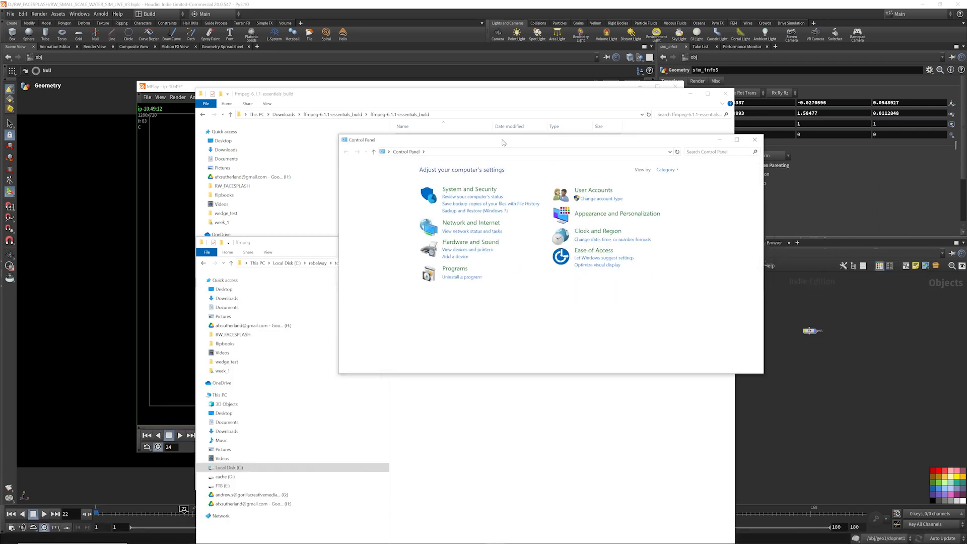
- Open the Environment Variables dialog through the advanced system settings of System and Security
click(464, 184)
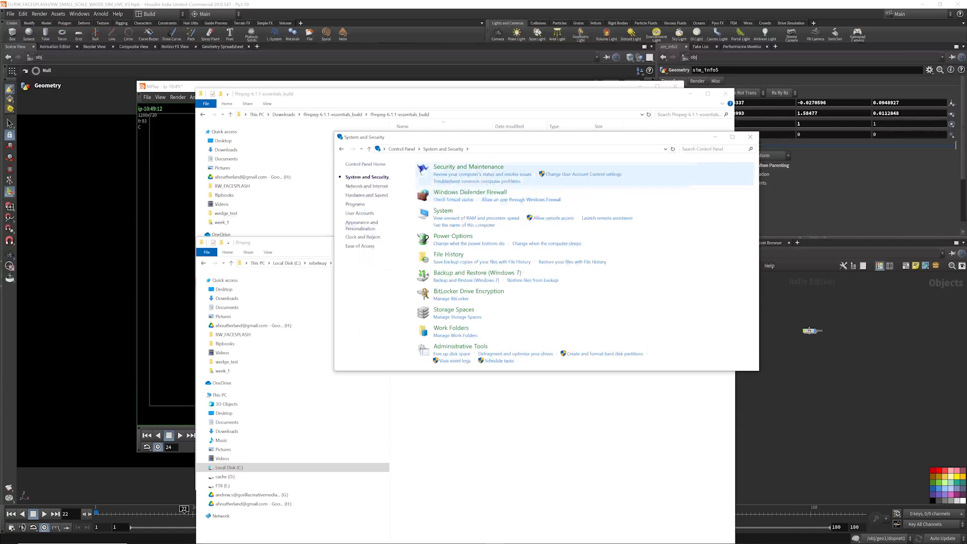
click(443, 212)
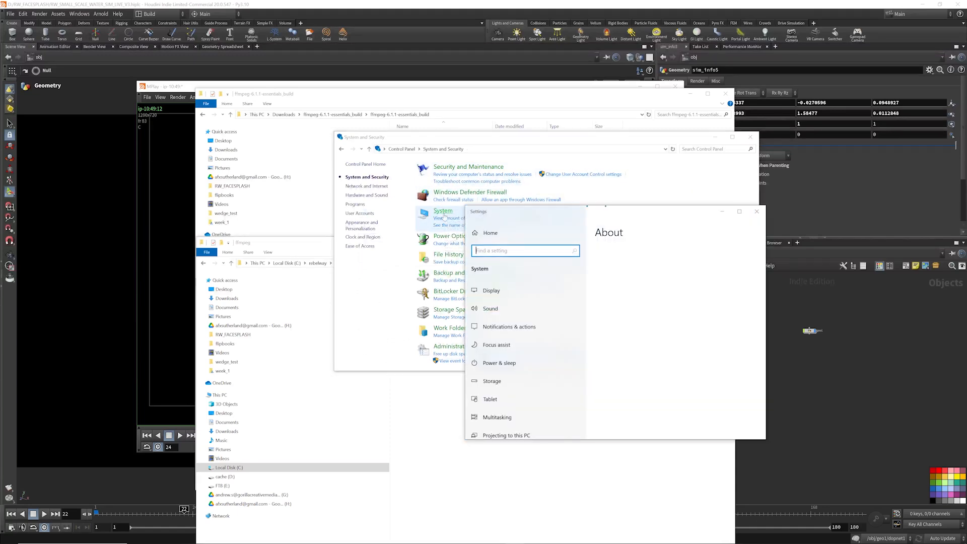
scroll(641, 308, down, 5)
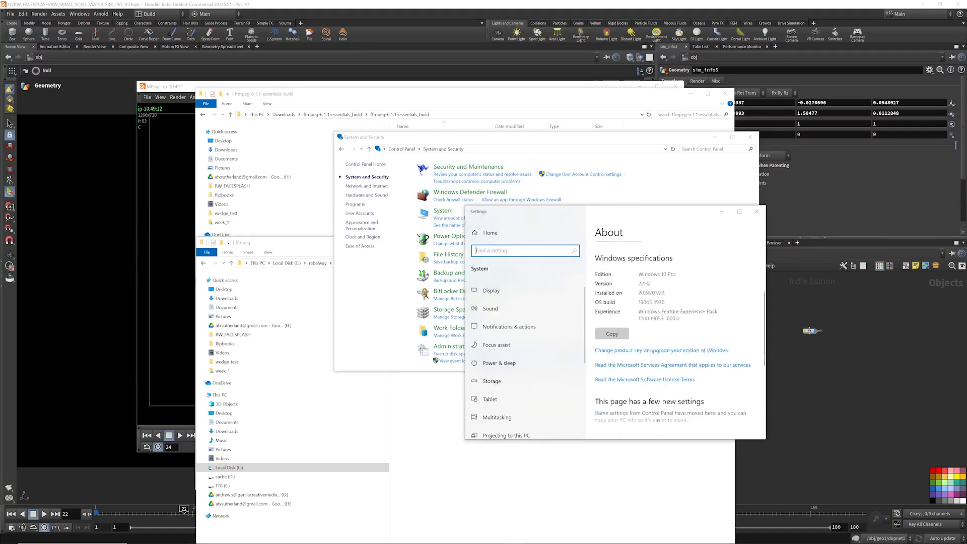
scroll(641, 308, down, 1)
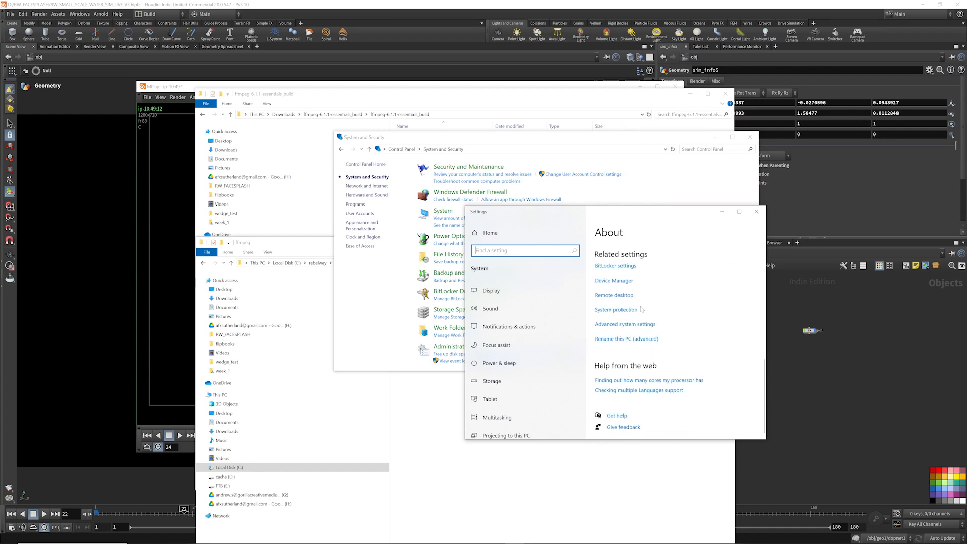
click(627, 324)
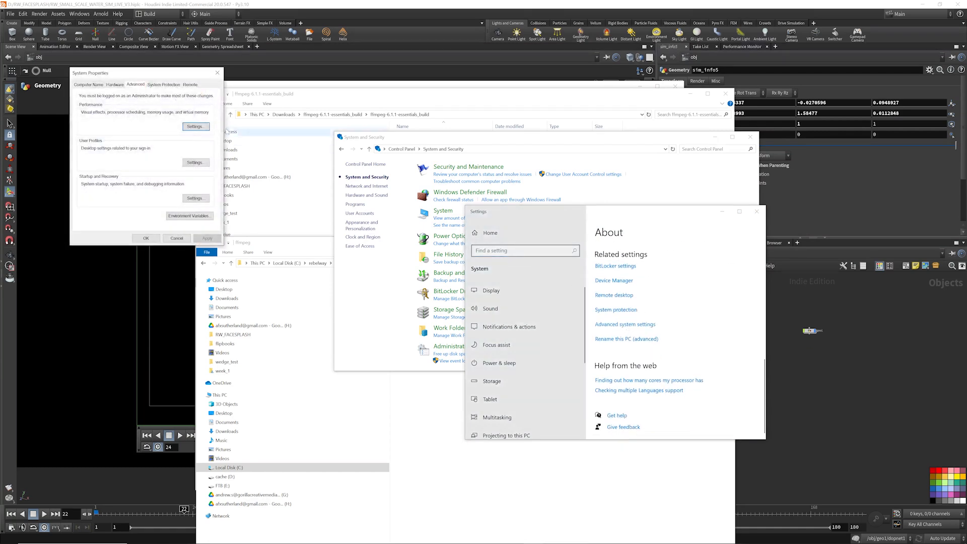
drag(154, 75, 488, 117)
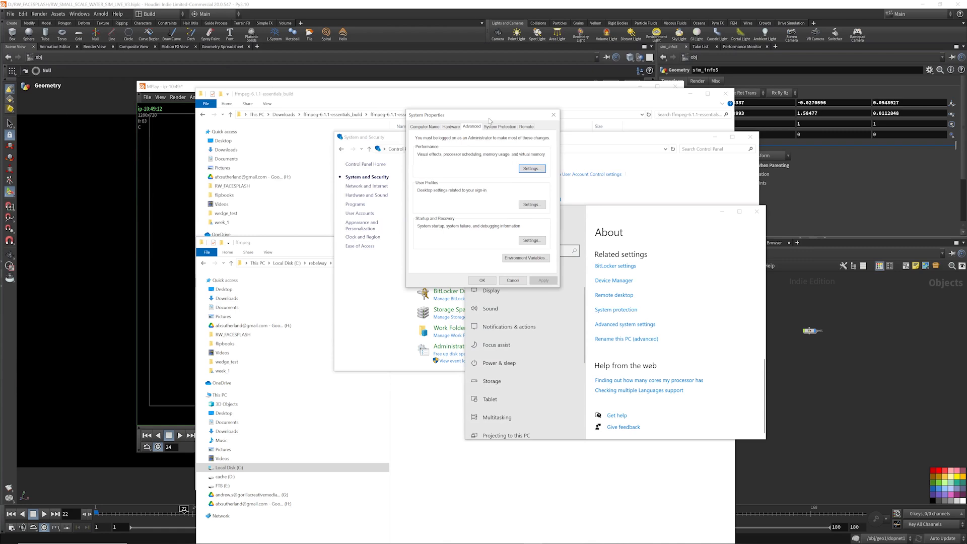
click(520, 259)
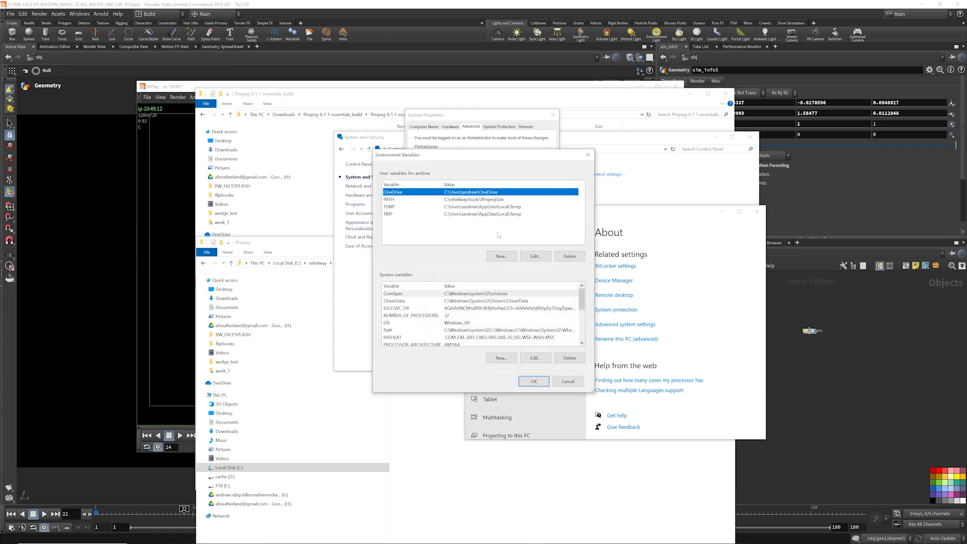
- Check that the user PATH variable points to C:\rebelway\tools\ffmpeg\bin, and accept the variable dialogs
click(466, 201)
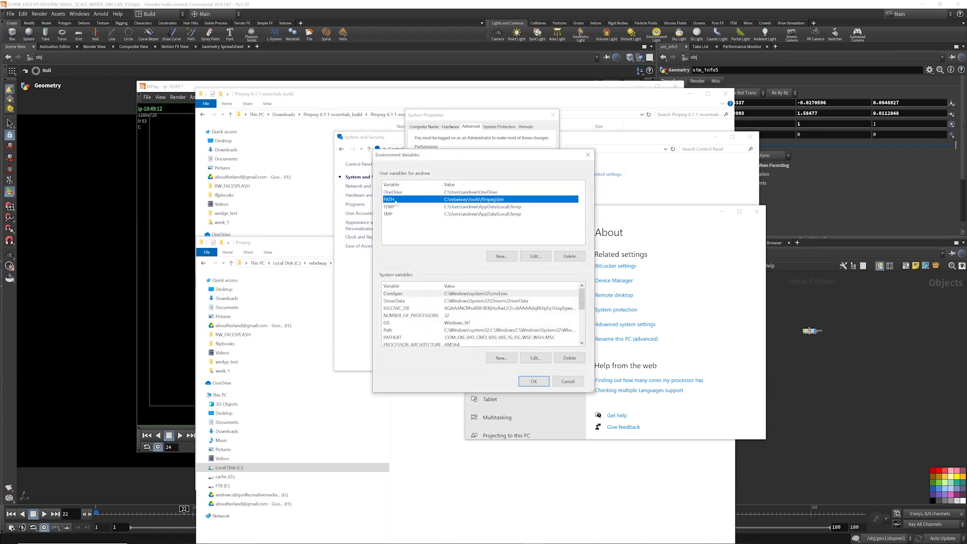
click(506, 258)
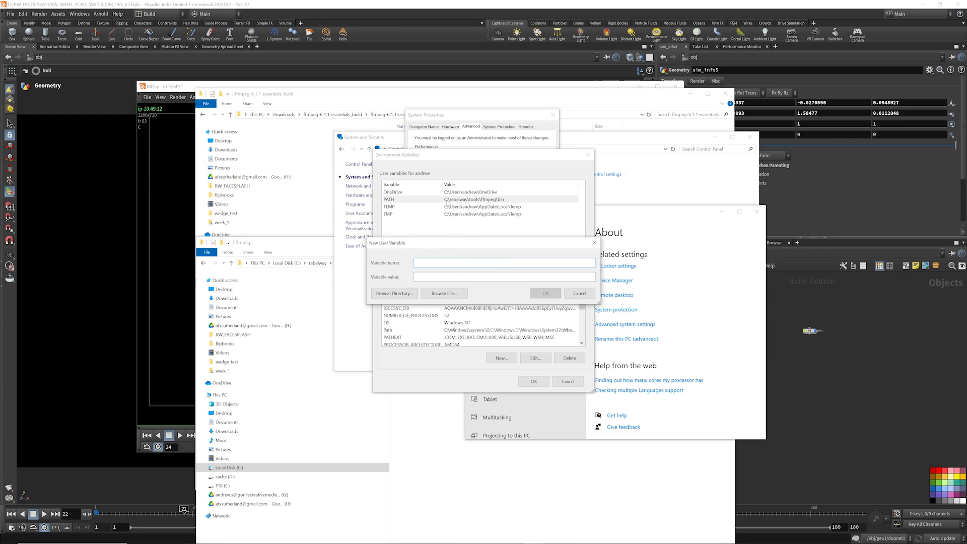
click(580, 293)
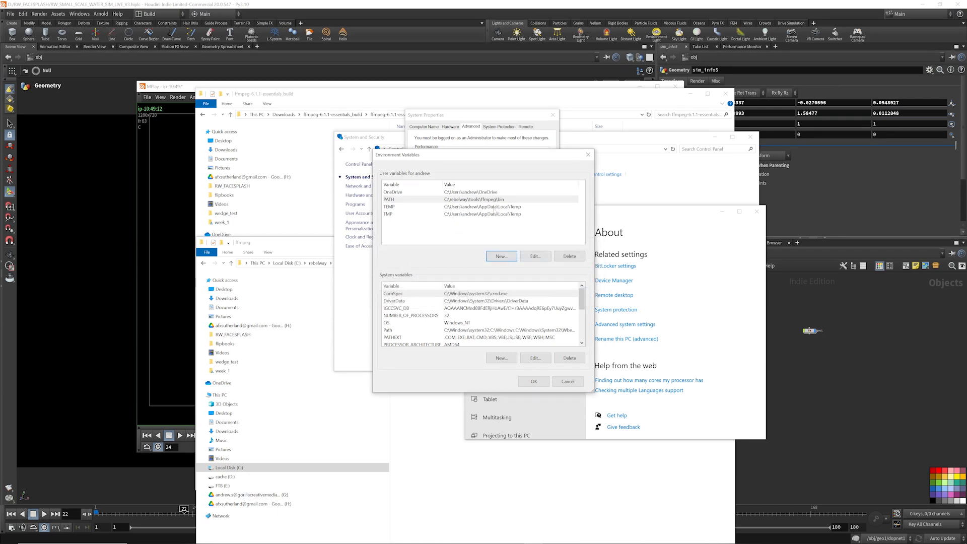
click(533, 256)
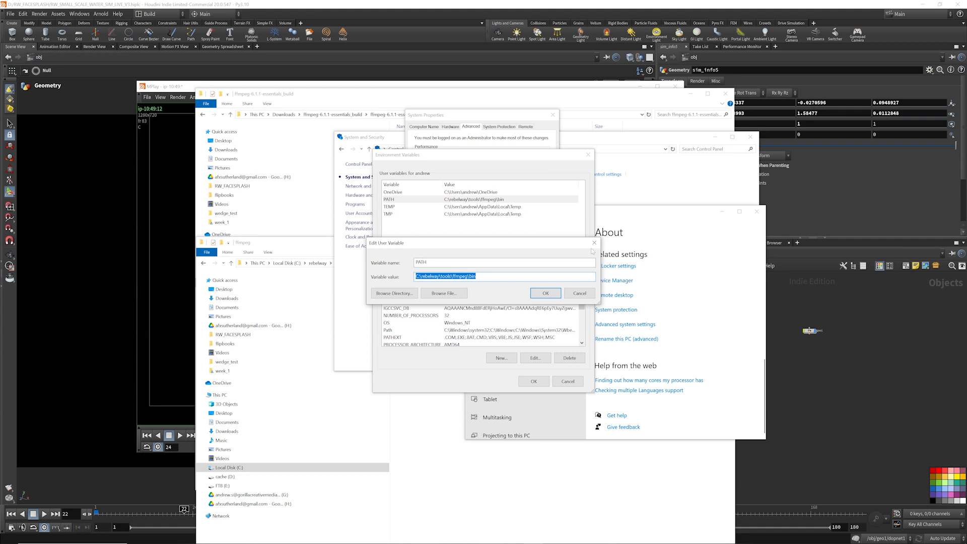
key(Return)
key(Return)
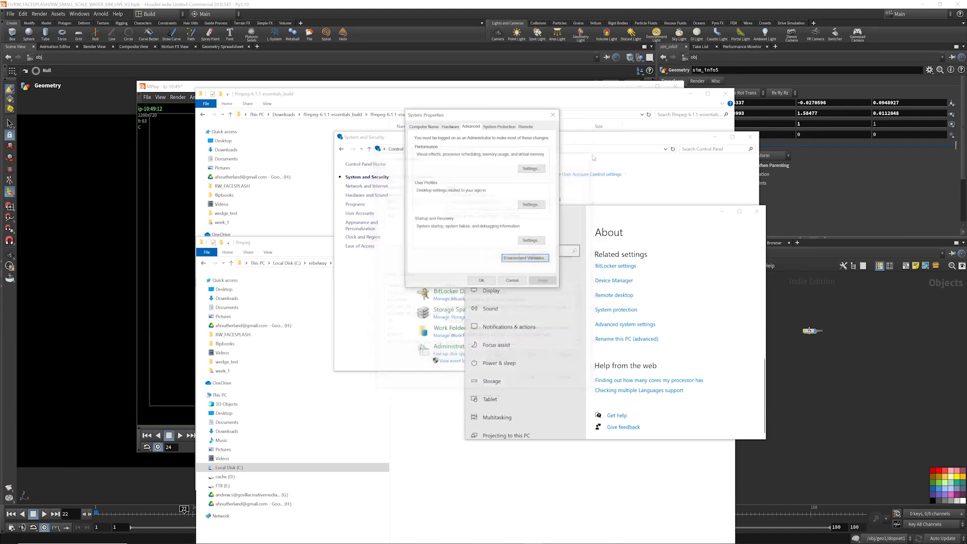
- Close System Properties, Settings, the Control Panel and both ffmpeg File Explorer windows
click(552, 115)
click(756, 211)
click(752, 135)
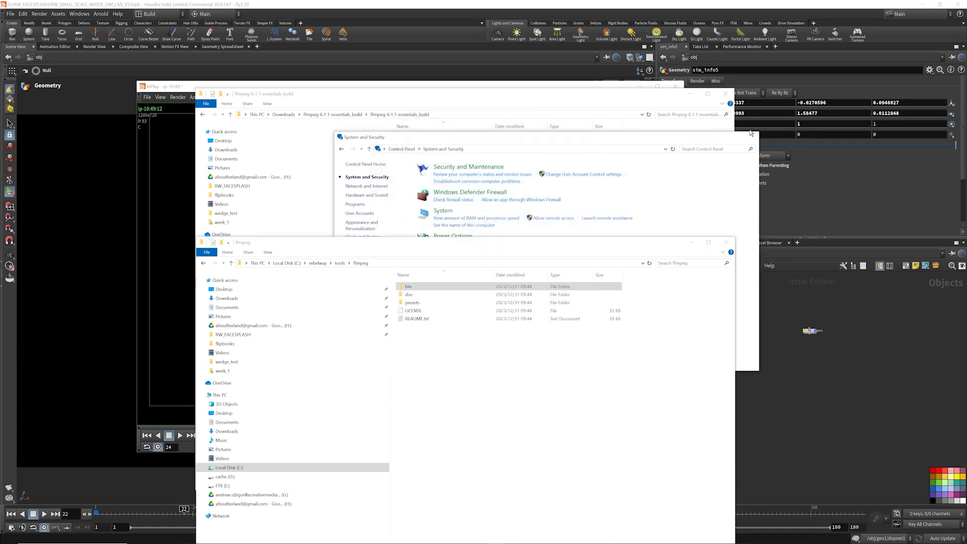
click(725, 94)
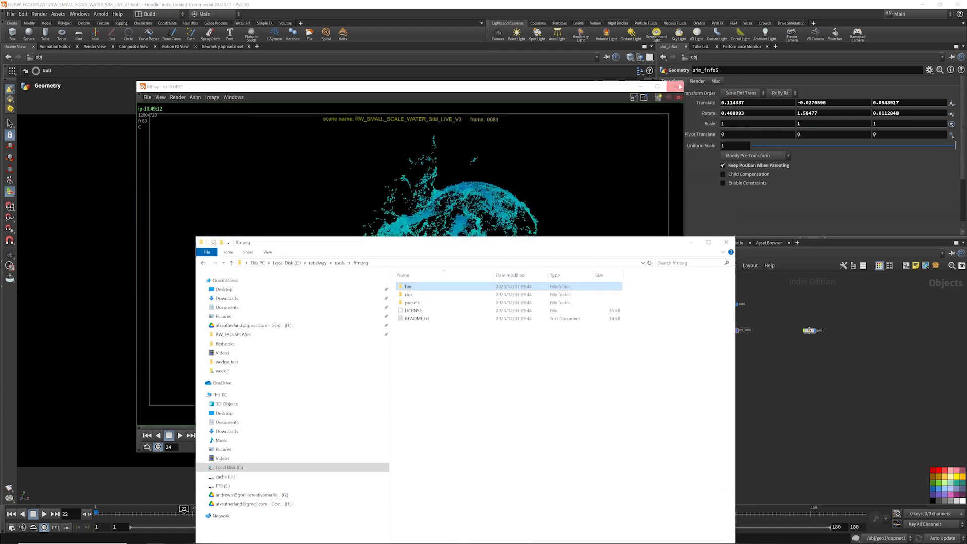
click(725, 241)
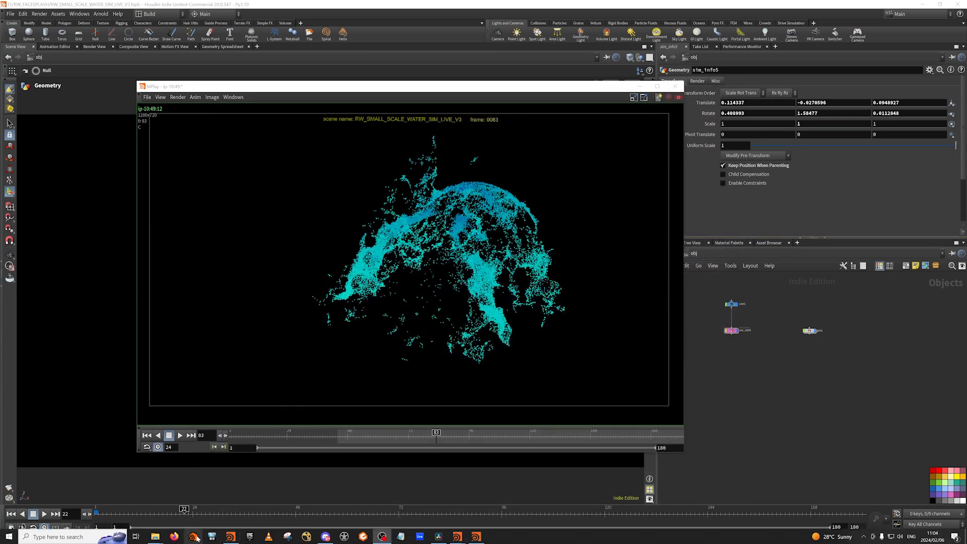
- Run ffmpeg in the Houdini 20.0.547 command line tools from Houdini Launcher, and close the console and launcher
click(193, 537)
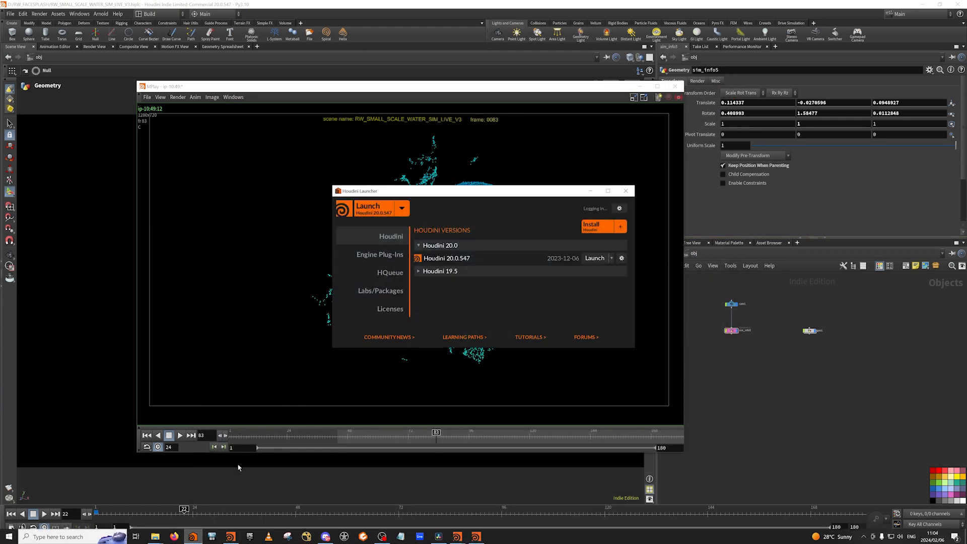
click(610, 259)
click(604, 292)
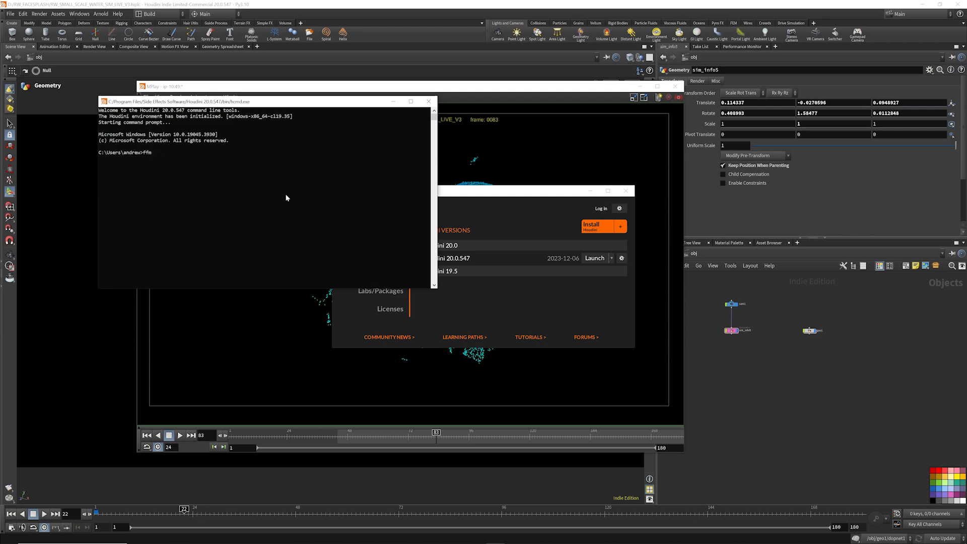
text(ffmpeg)
key(Return)
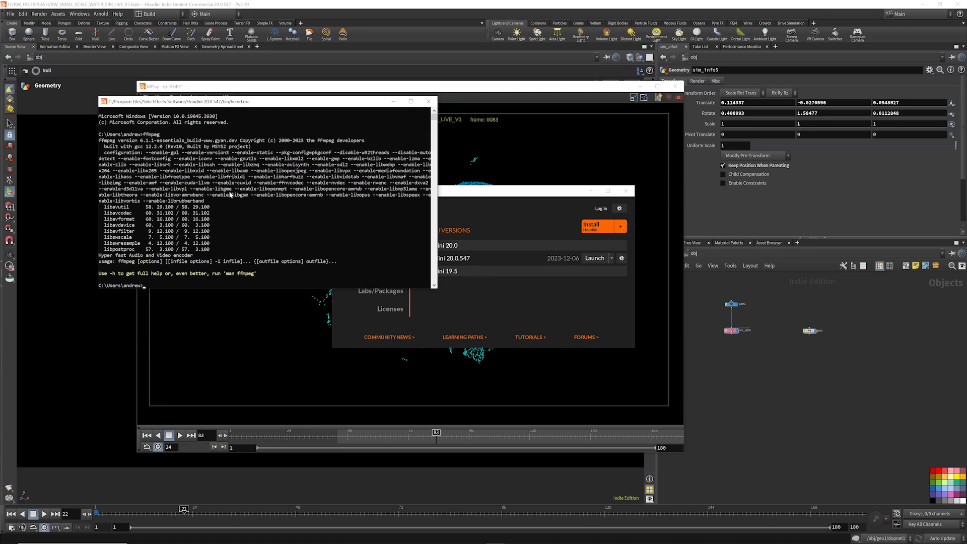
click(428, 102)
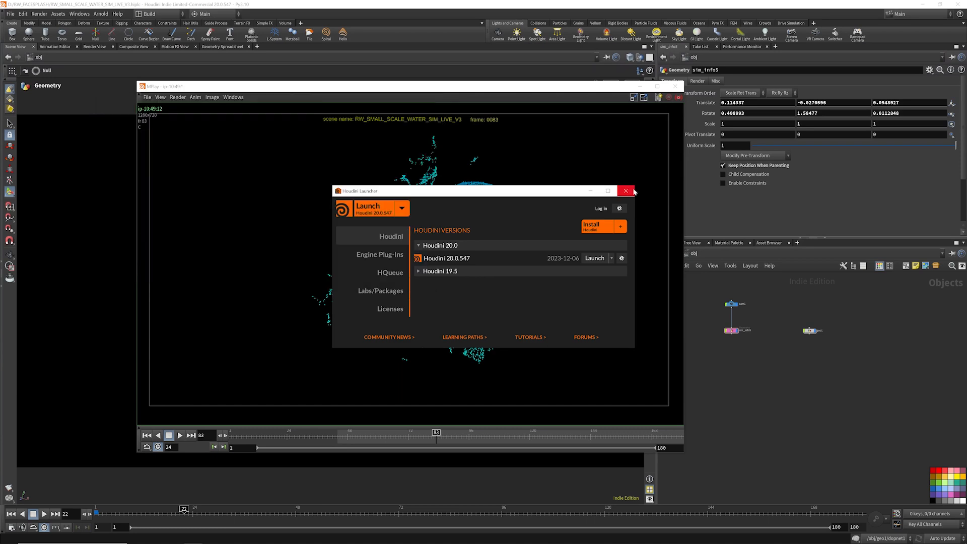
click(631, 191)
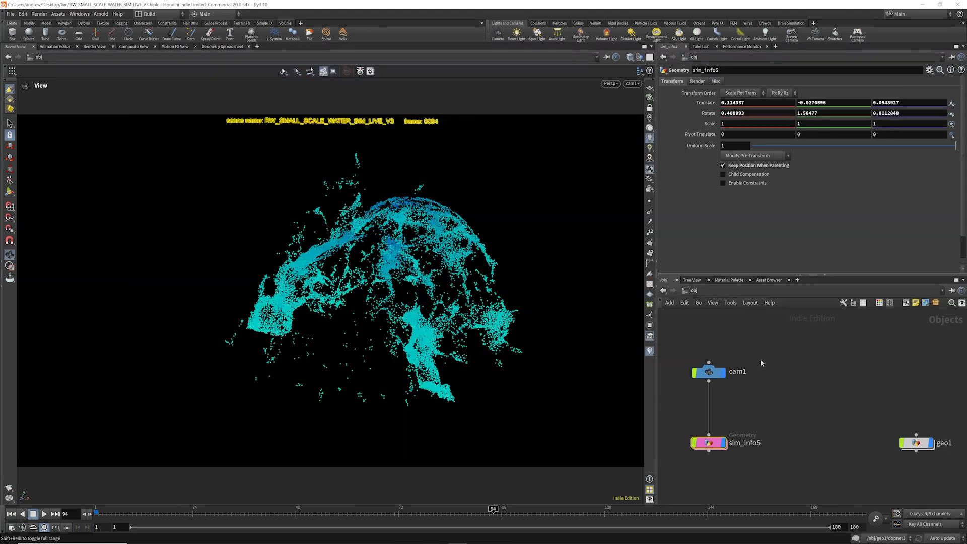
- Tumble the viewport out of the camera view, and look through cam1 again
scroll(742, 398, up, 3)
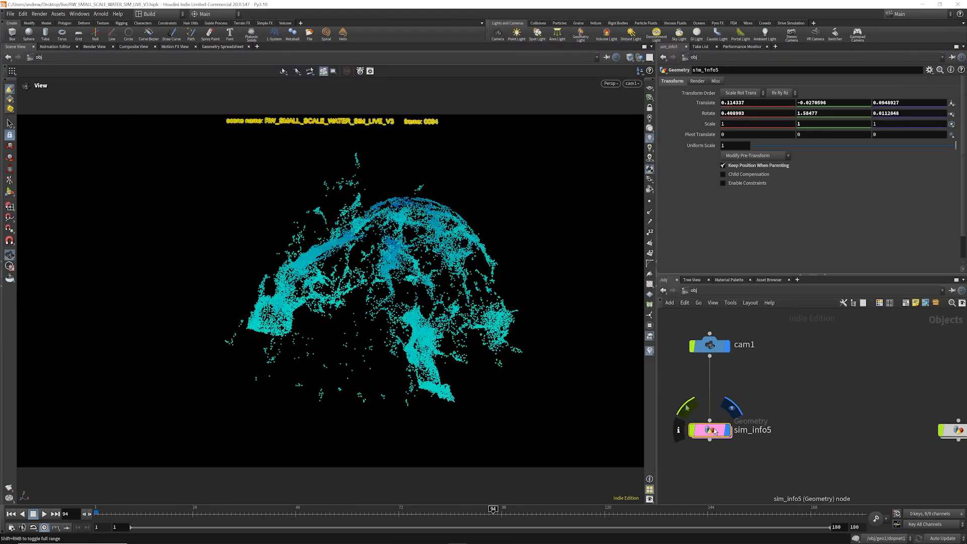
drag(483, 222, 461, 191)
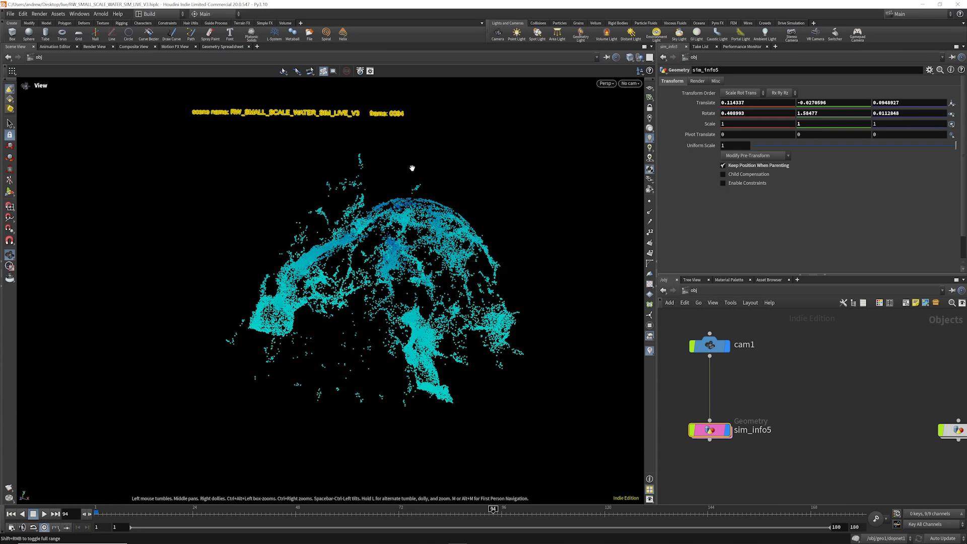
click(629, 84)
click(640, 122)
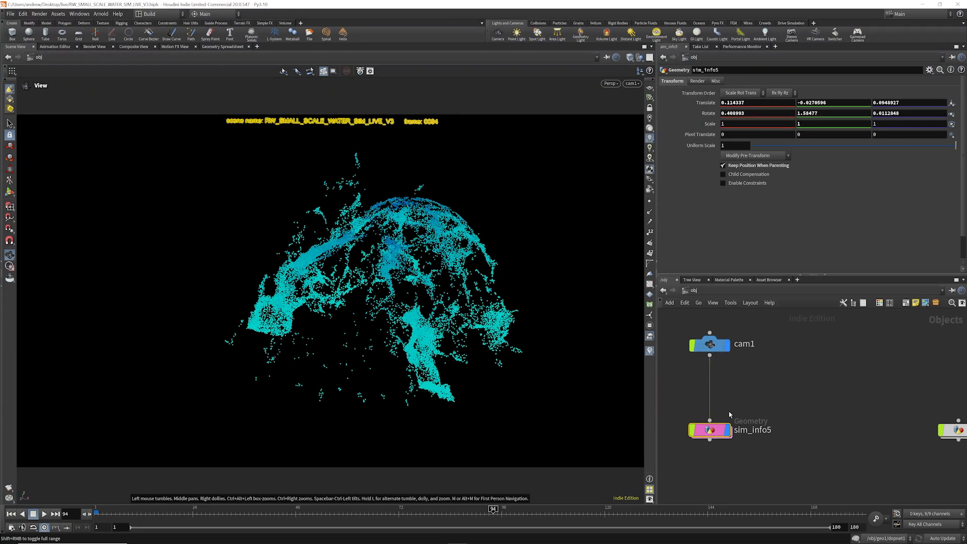
- Lock the camera to the viewport, try moving the view through cam1, and undo the camera move
click(650, 107)
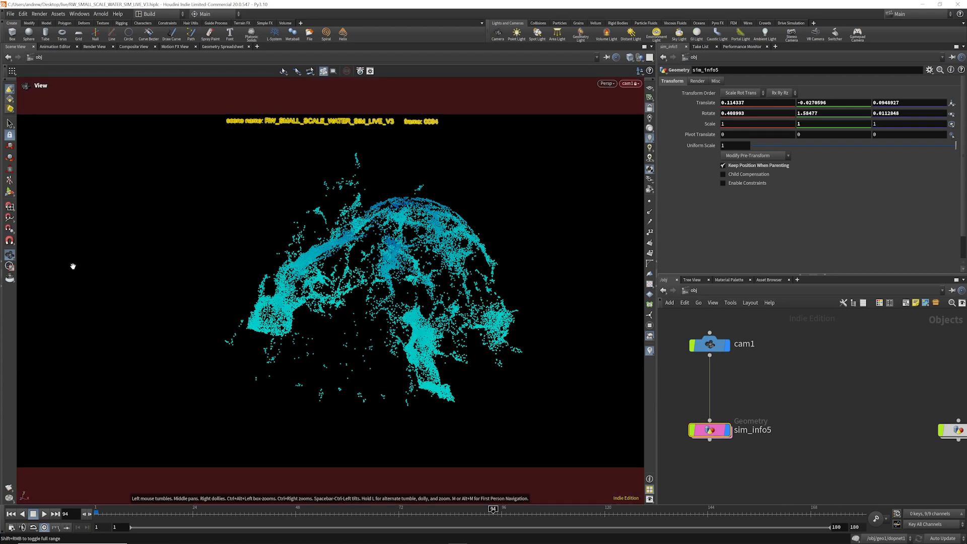
mouse_move(374, 265)
mouse_down()
mouse_move(382, 264)
mouse_move(367, 263)
mouse_up()
key(ctrl+z)
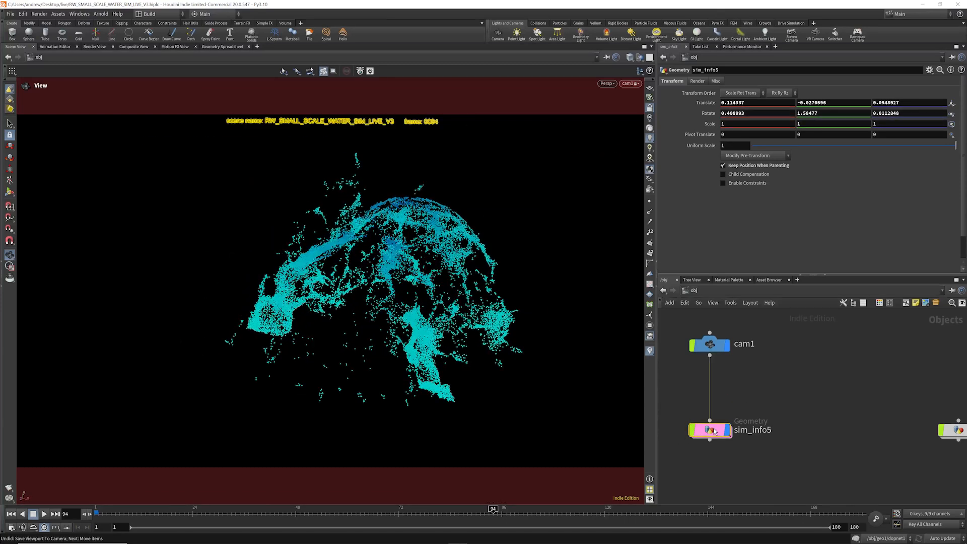
- Enter the sim_info5 geometry network and examine the scene_name Font node's overlay text
click(743, 433)
click(715, 433)
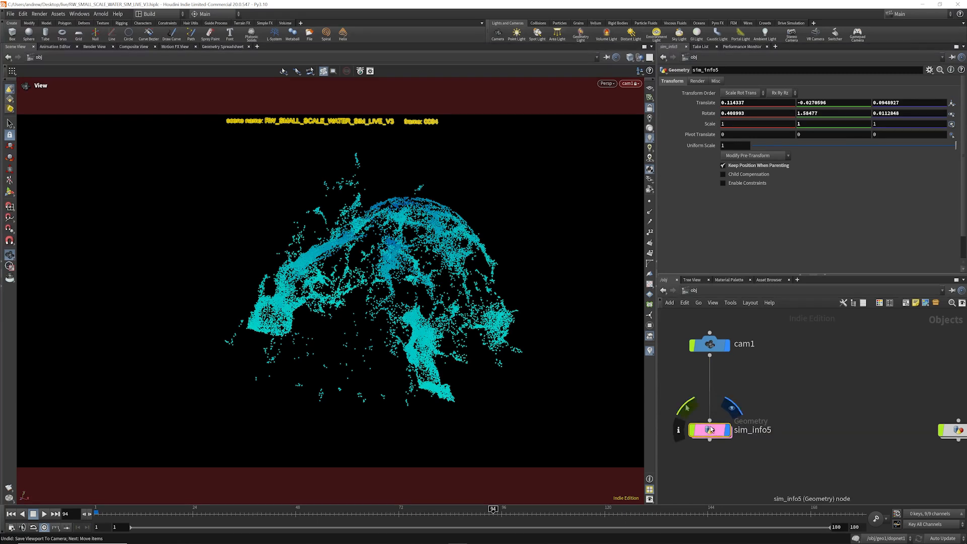
double_click(716, 432)
scroll(768, 363, down, 3)
scroll(801, 356, up, 5)
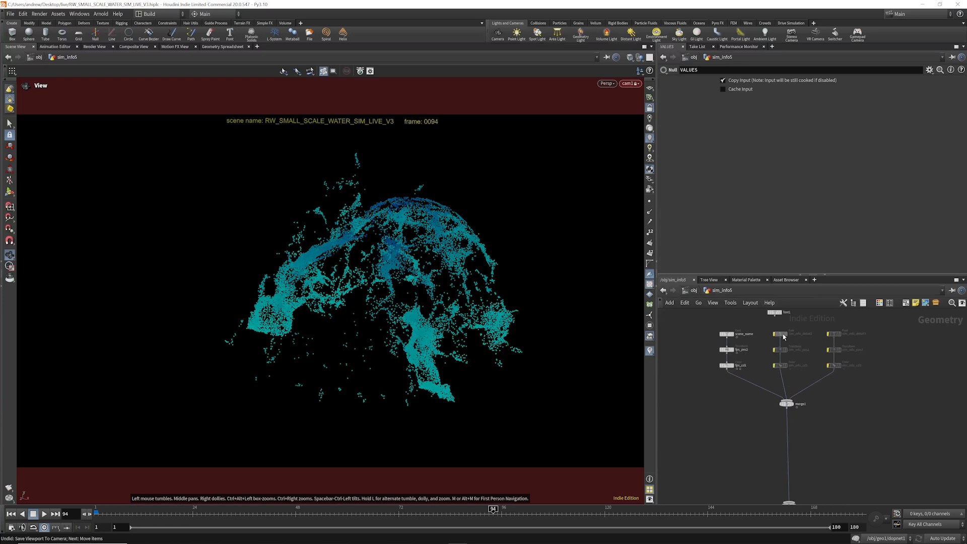
scroll(747, 341, up, 2)
click(727, 343)
scroll(732, 372, down, 1)
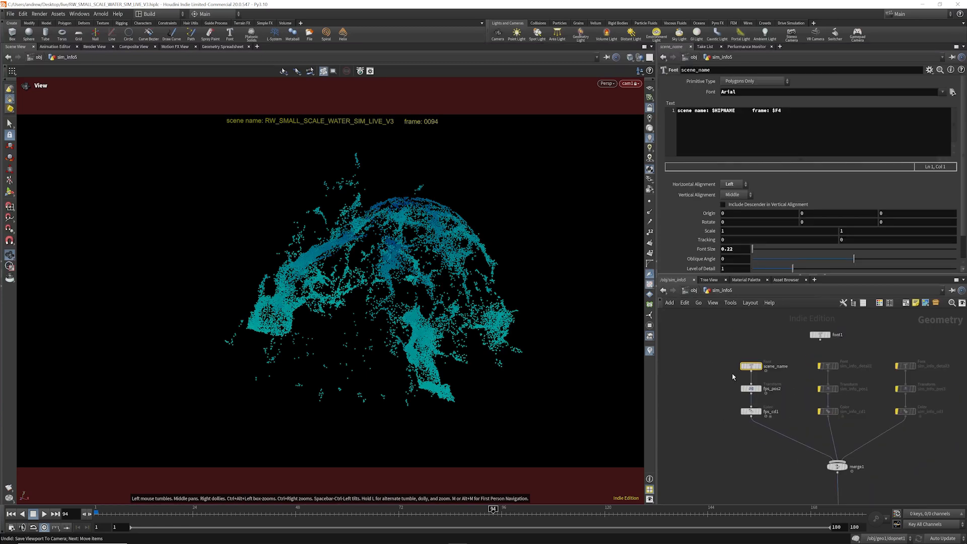
scroll(729, 349, down, 3)
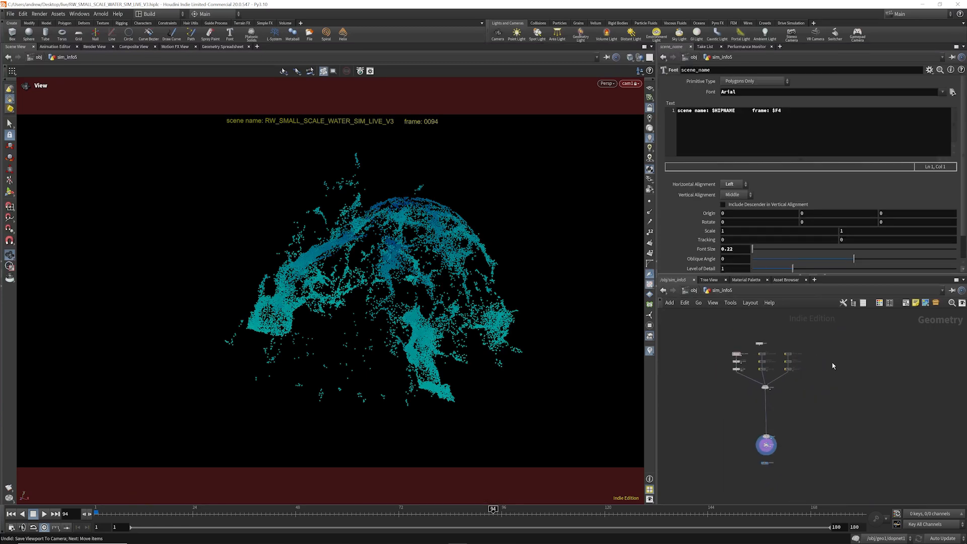
key(Tab)
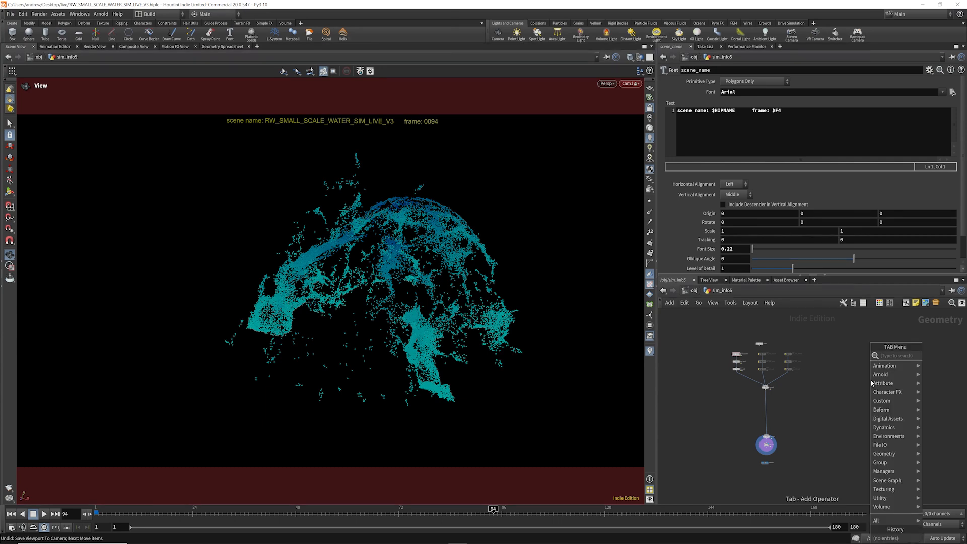
text(font)
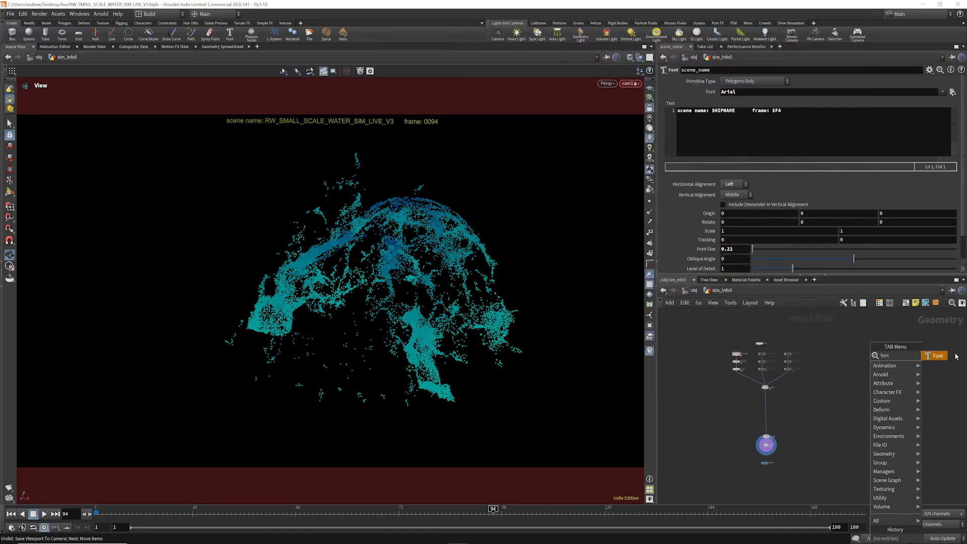
key(Return)
click(694, 290)
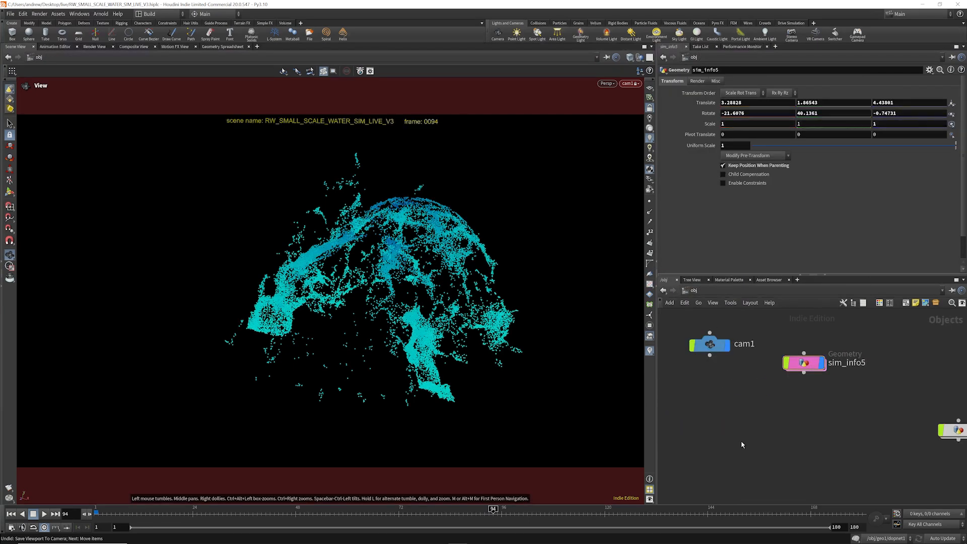
- Hide the sim_info5 object and create a new Geometry object named INFO at object level
mouse_move(820, 371)
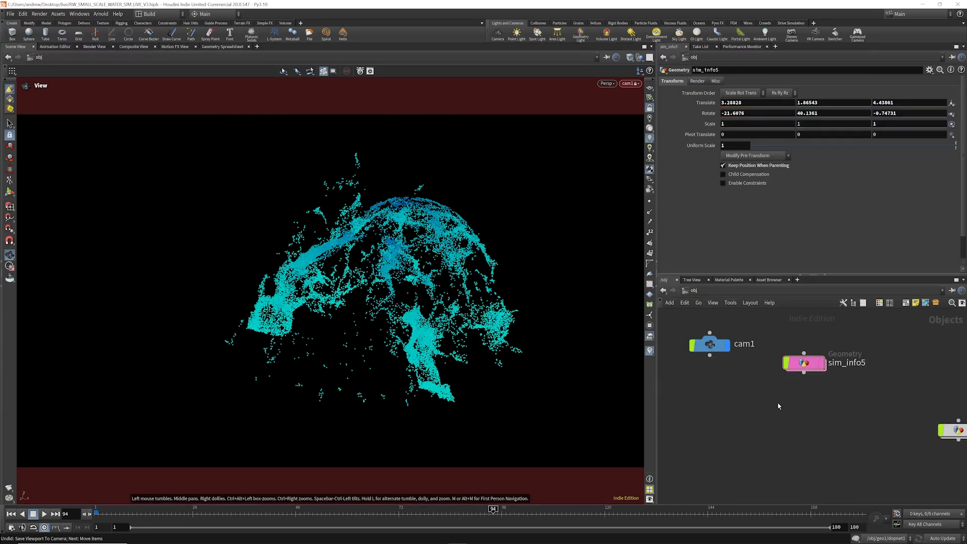
key(Tab)
key(Tab)
text(geo)
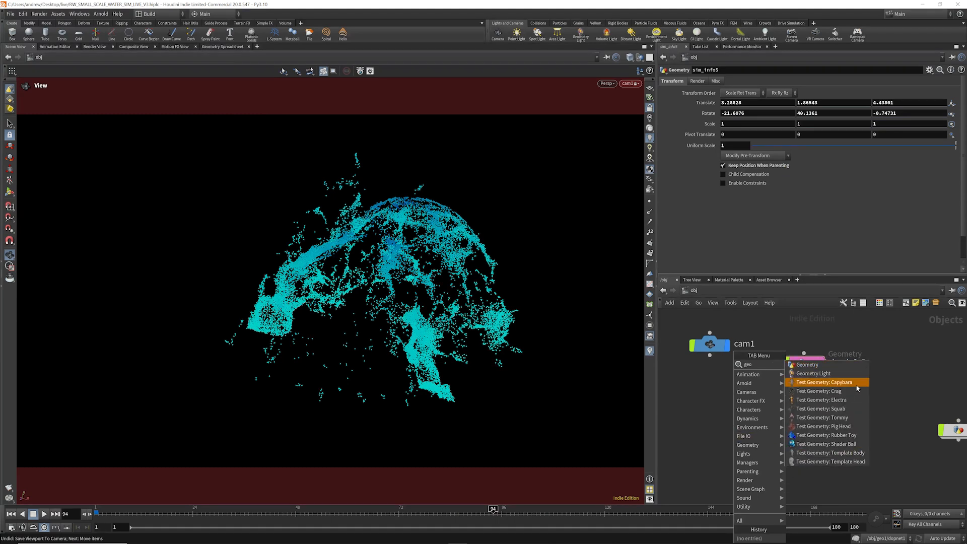
click(816, 364)
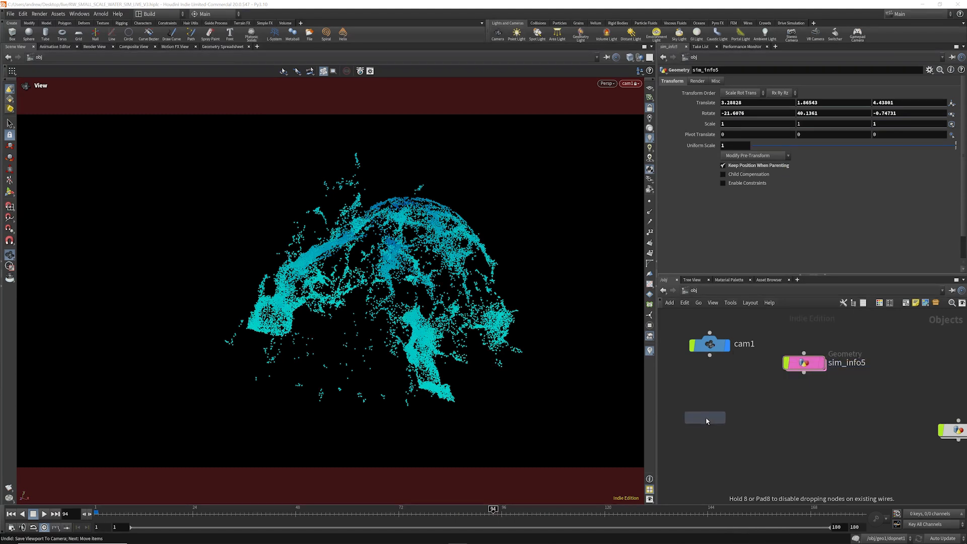
click(705, 417)
double_click(740, 422)
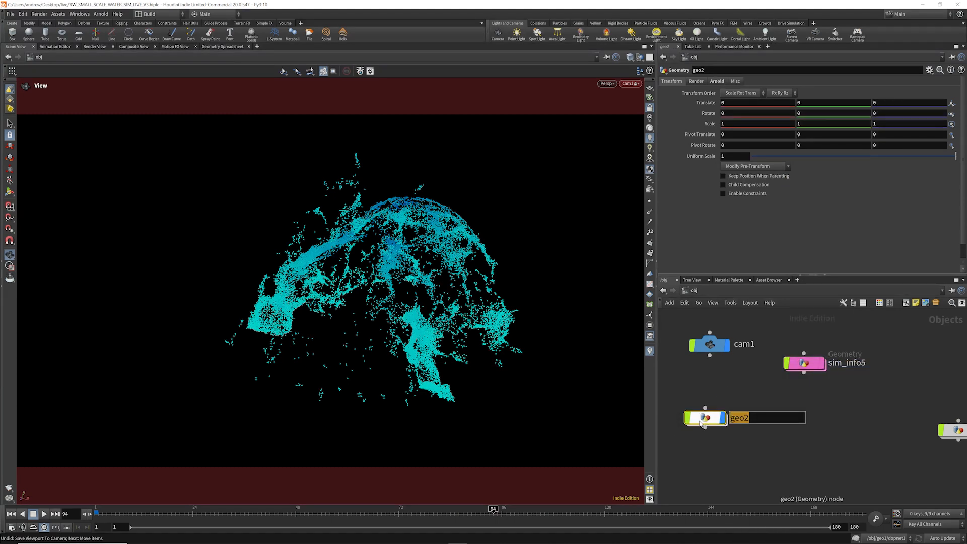
text(INFO)
key(Return)
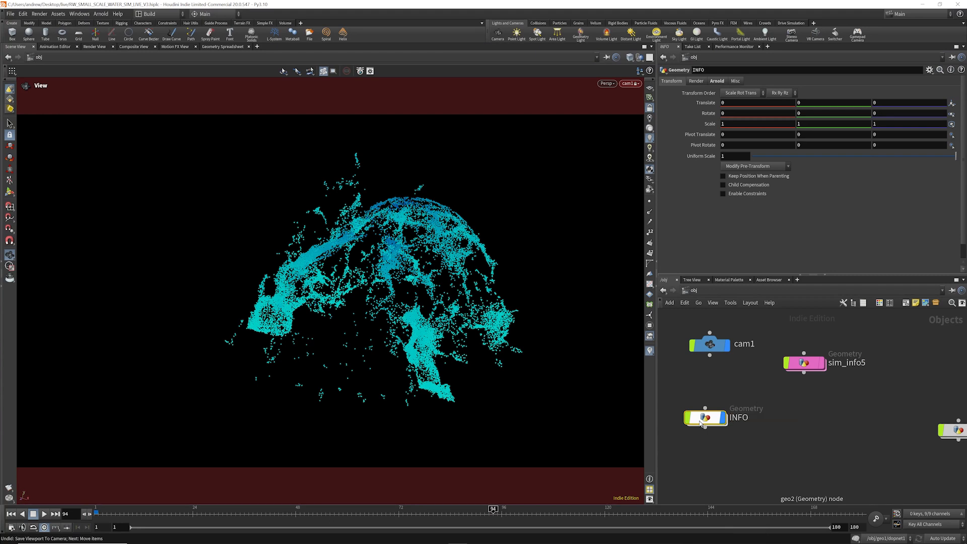
- Add a Font node inside INFO reading $HIPNAME and Frame: $F, with wide spacing between the two parts
double_click(704, 418)
key(Tab)
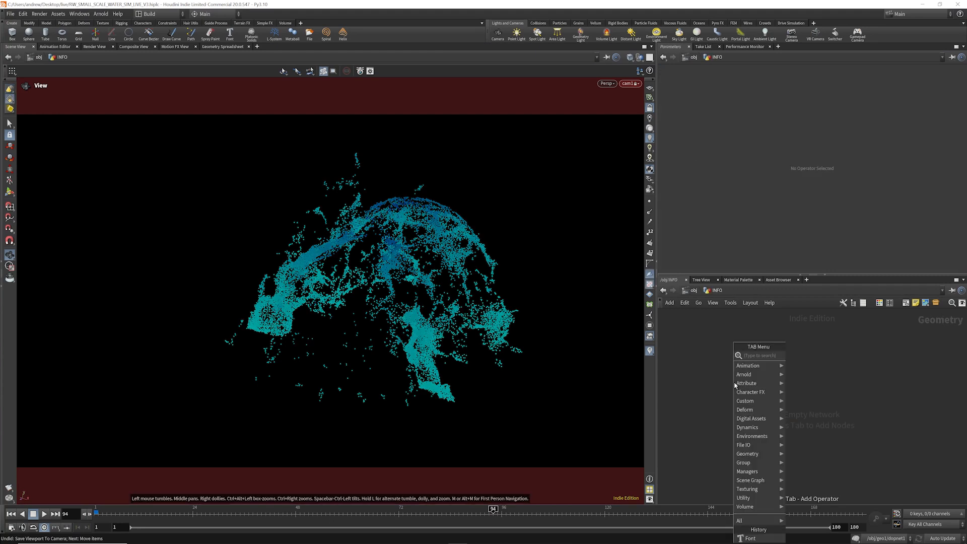
text(from)
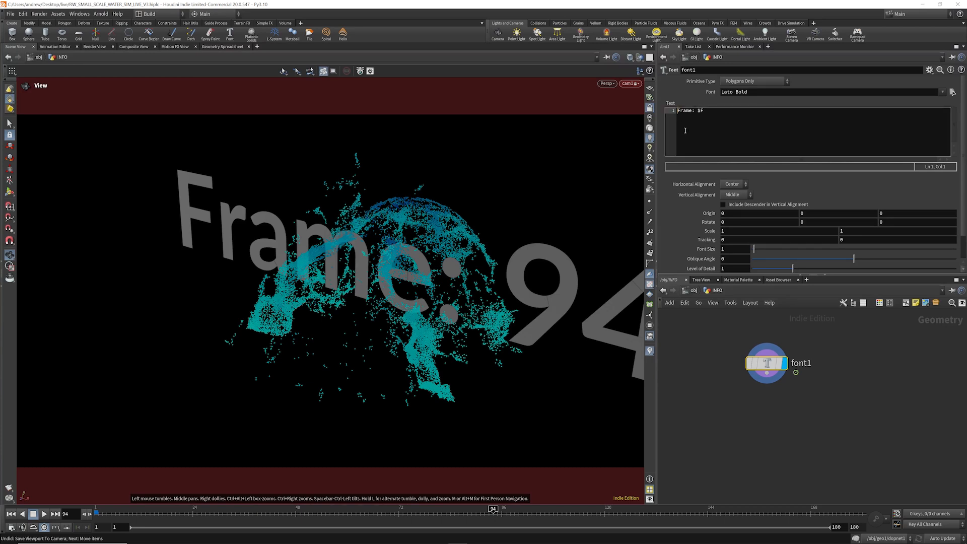
key(Return)
key(BackSpace)
text($HIPNAME)
drag(502, 293, 199, 241)
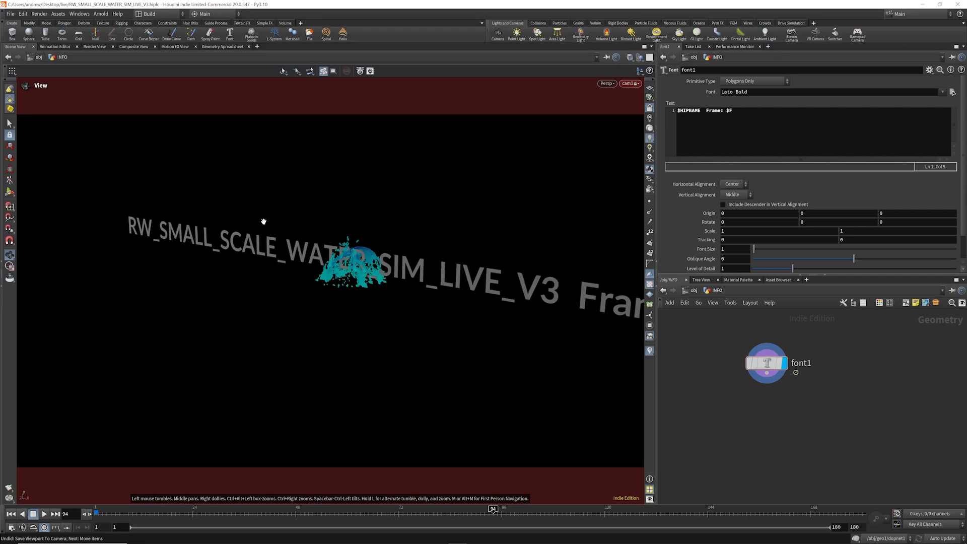
drag(263, 220, 247, 248)
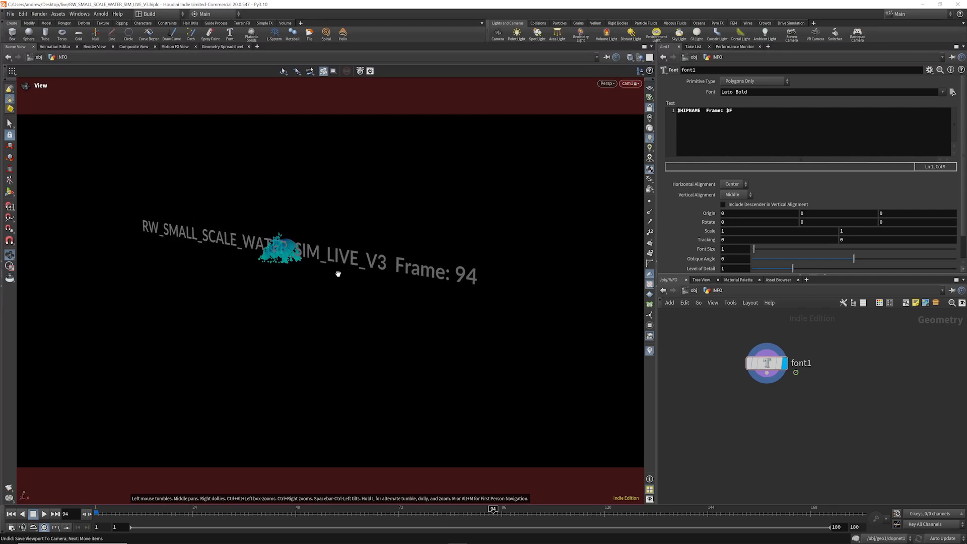
click(706, 110)
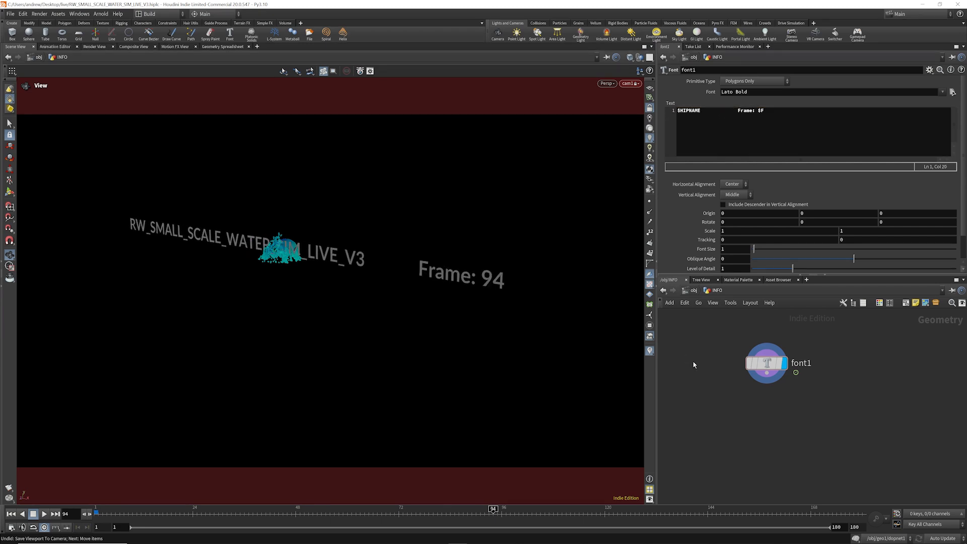
- Add a Color node below font1, display it, and set its colour to yellow (1, 1, 0)
key(Tab)
text(col)
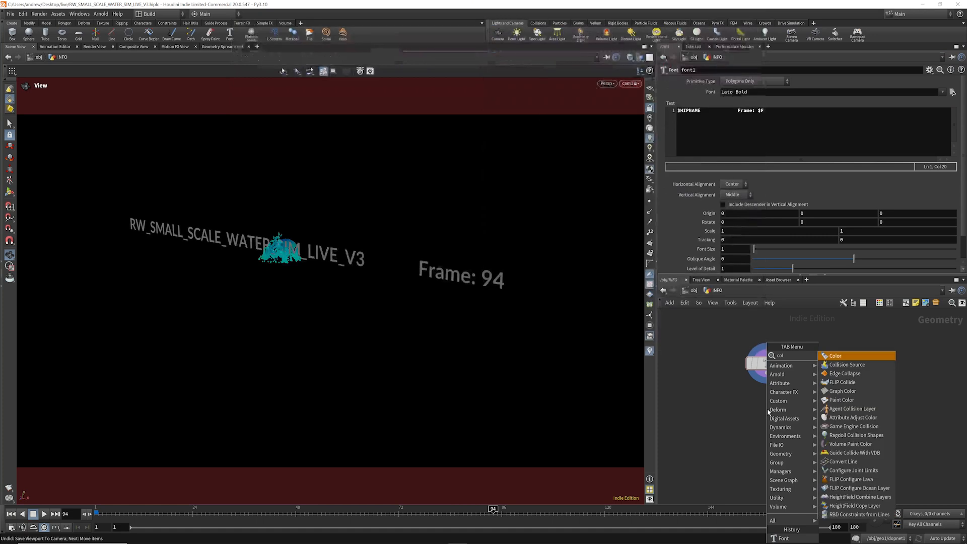
click(876, 355)
click(750, 431)
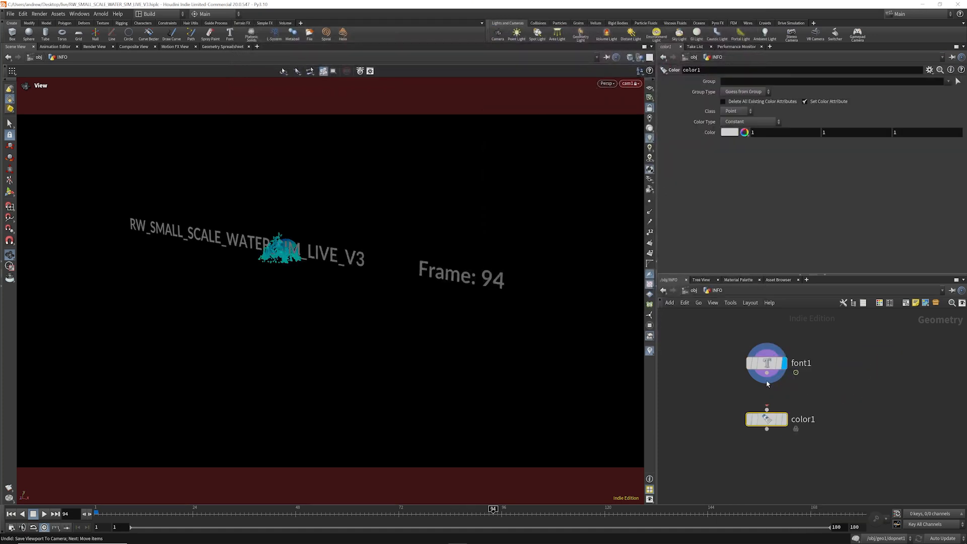
click(784, 418)
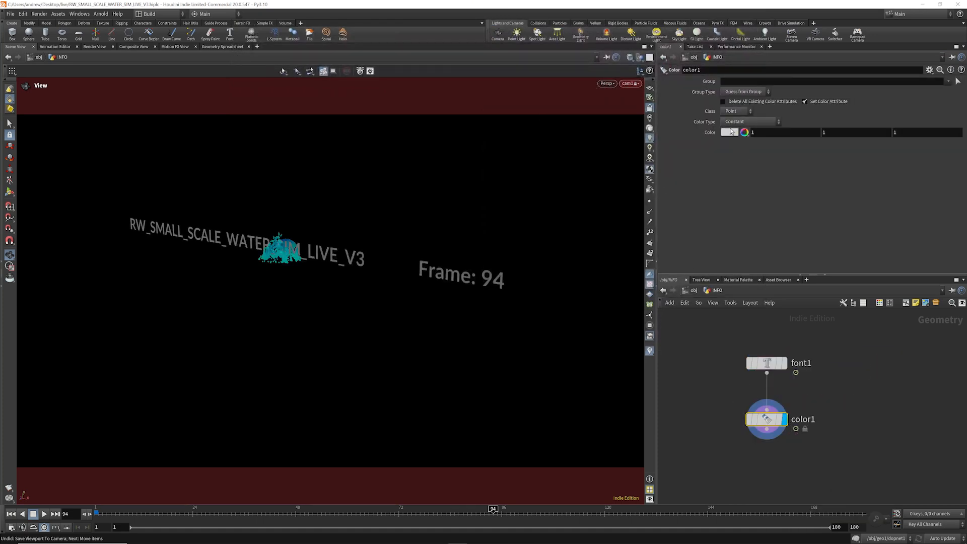
click(729, 131)
click(721, 73)
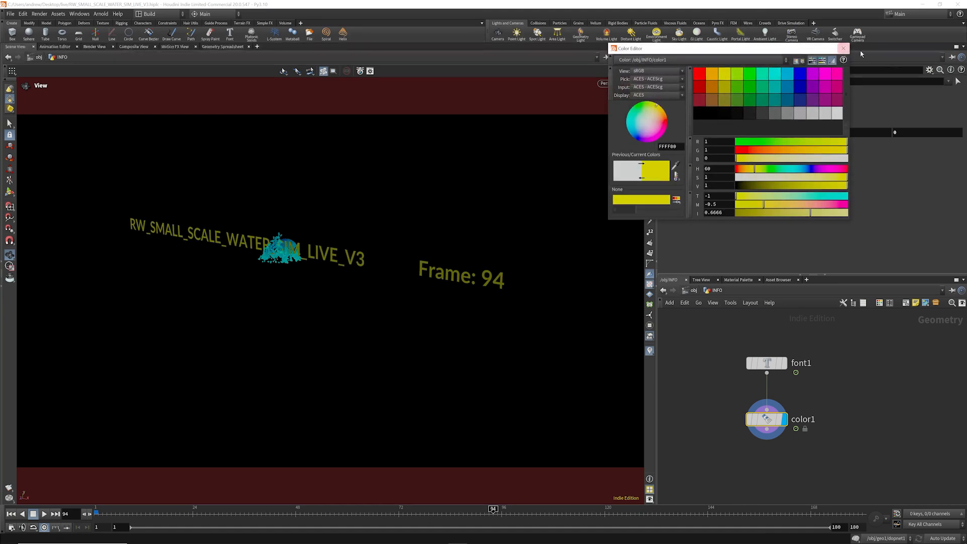
click(844, 48)
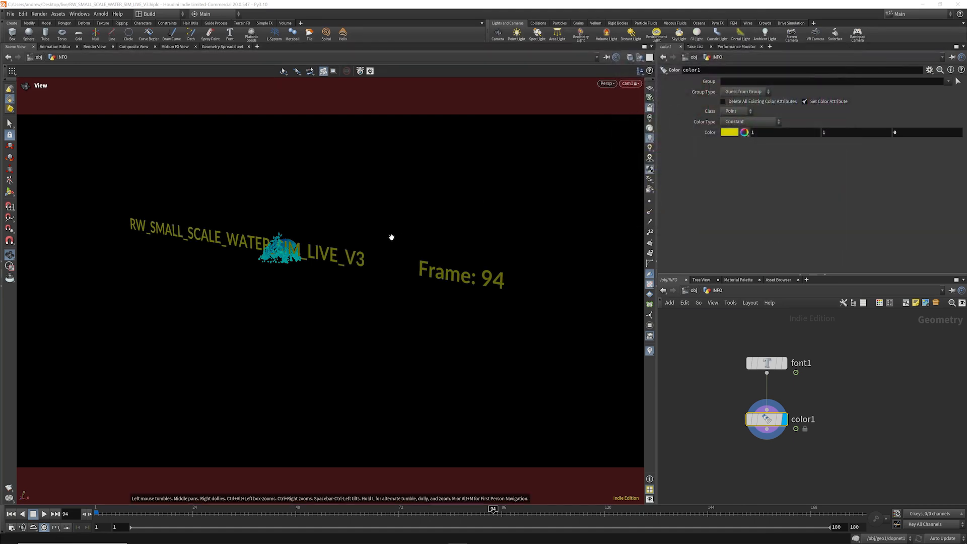
- Frame the text along the upper edge of the cam1 view, and parent INFO to cam1 with Keep Position When Parenting enabled
drag(276, 248, 465, 300)
drag(363, 399, 414, 111)
scroll(415, 111, down, 1)
scroll(342, 98, down, 5)
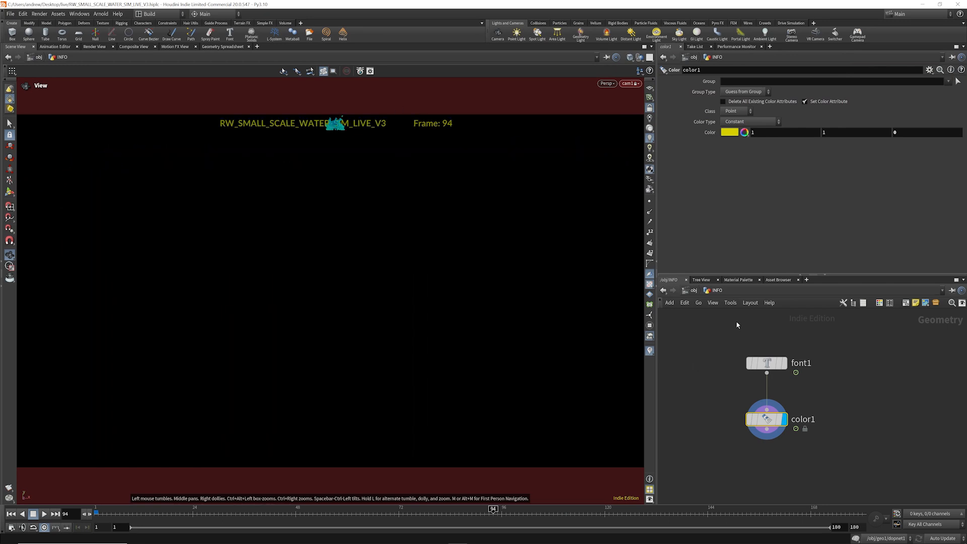
click(693, 290)
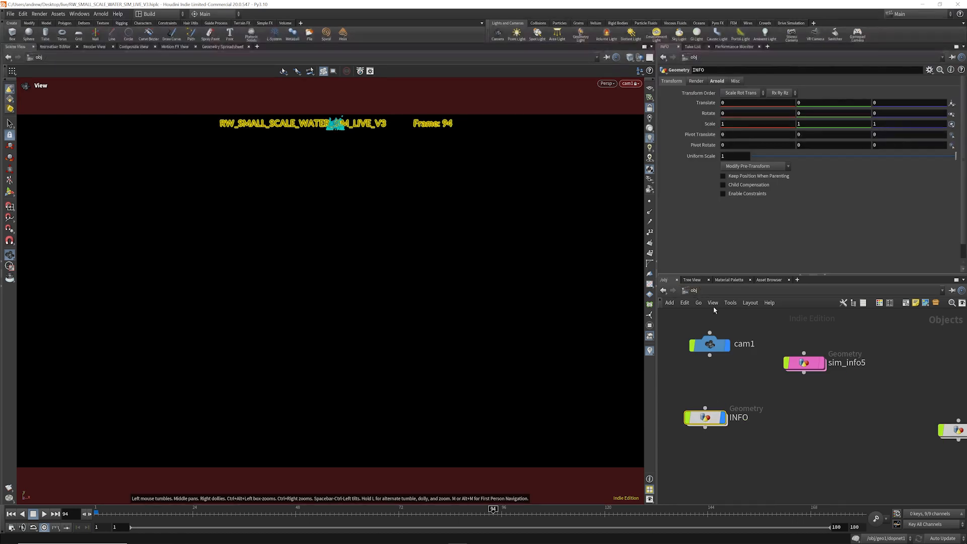
click(722, 176)
mouse_move(705, 407)
mouse_down()
mouse_move(710, 355)
mouse_move(711, 408)
mouse_up()
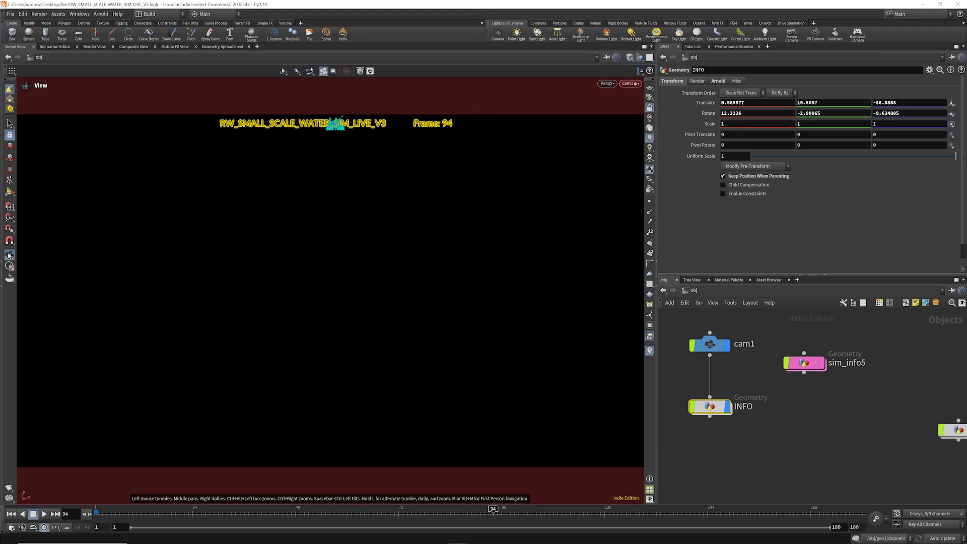
- Reframe the locked cam1 so the water particles fill the area beneath the overlay text
scroll(331, 264, down, 5)
middle_drag(356, 185, 349, 189)
scroll(322, 185, up, 5)
right_drag(331, 212, 319, 247)
drag(319, 246, 436, 300)
drag(367, 264, 342, 313)
right_drag(201, 189, 387, 267)
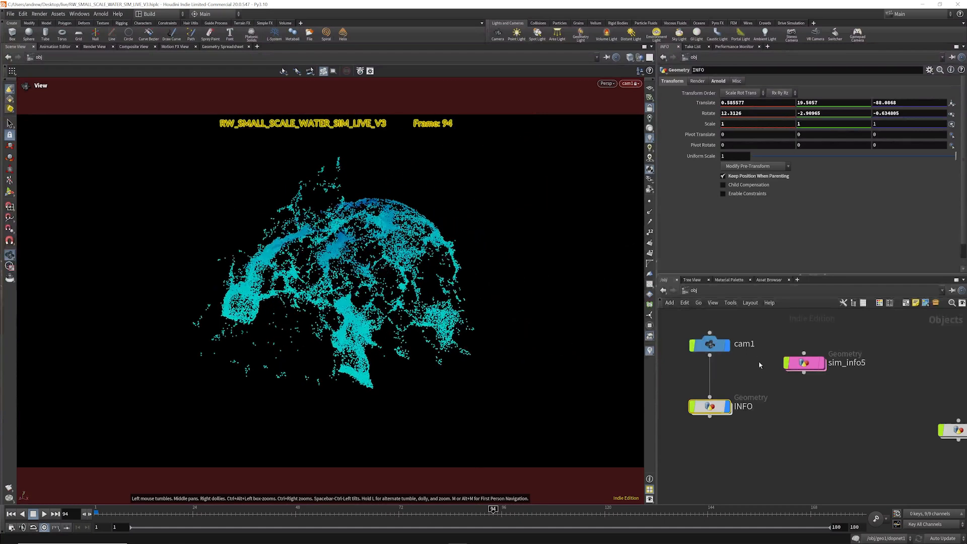
- Save the scene under the new name RW_SMALL_SCALE_WATER_SIM_LIVE_V3A
scroll(745, 376, up, 1)
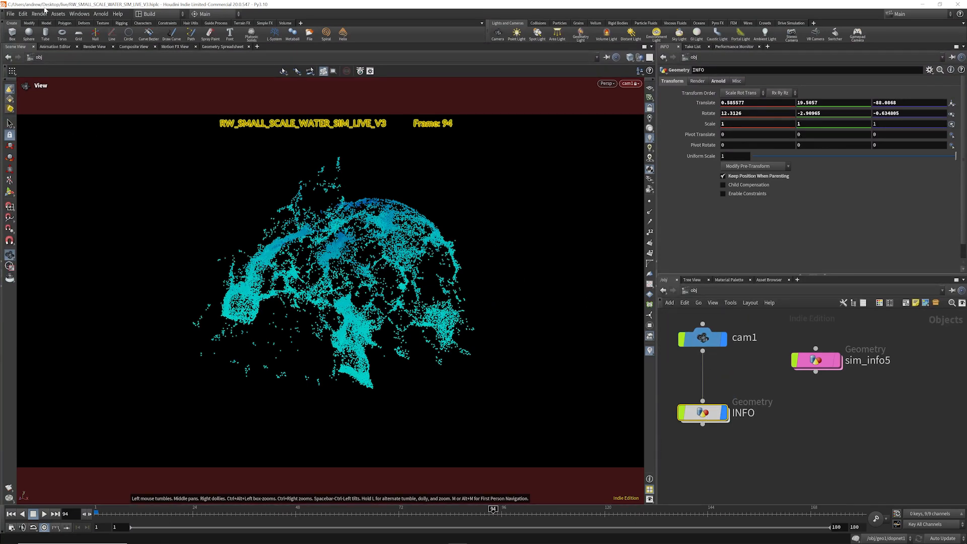
click(11, 14)
click(31, 65)
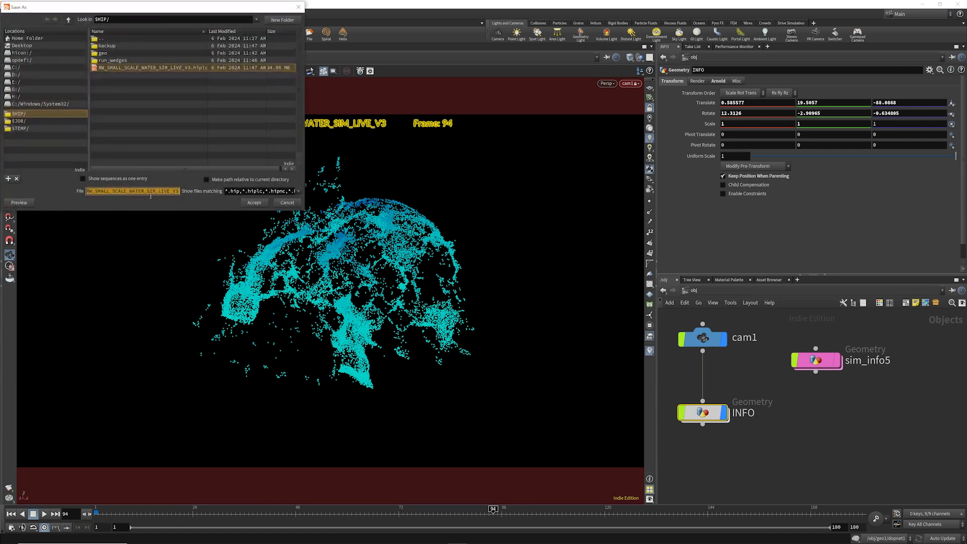
click(175, 191)
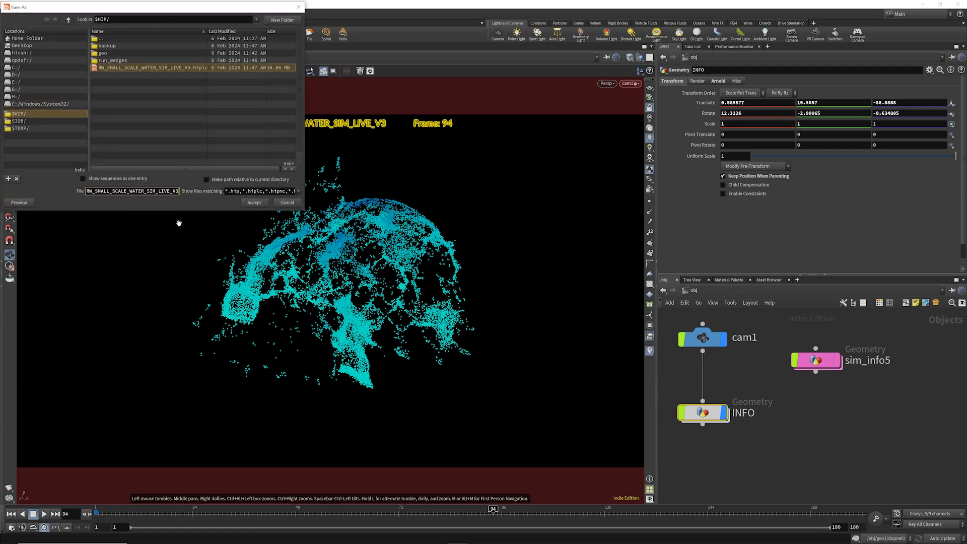
text(A)
click(254, 202)
- Reopen the recent scene RW_SMALL_SCALE_WATER_SIM_LIVE_V3.hiplc
click(10, 13)
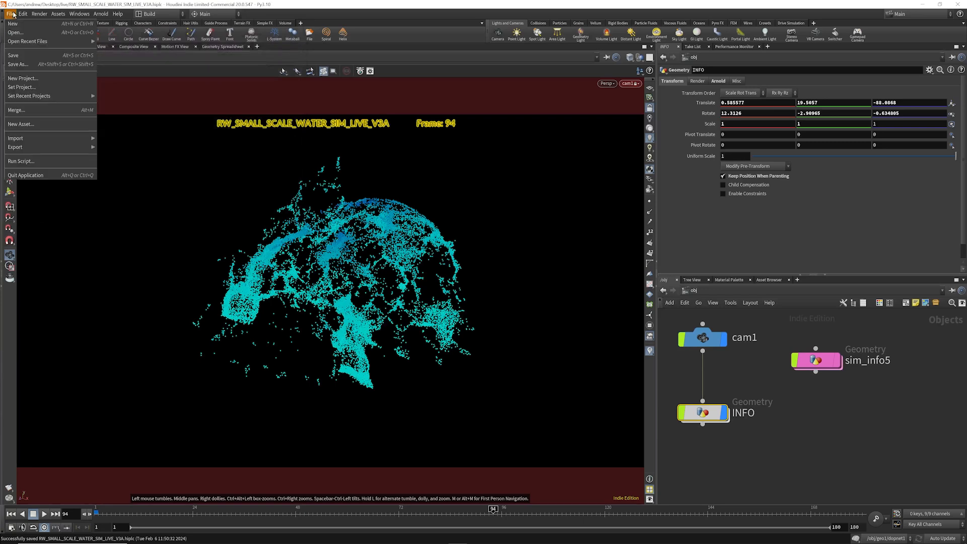
mouse_move(27, 44)
click(151, 50)
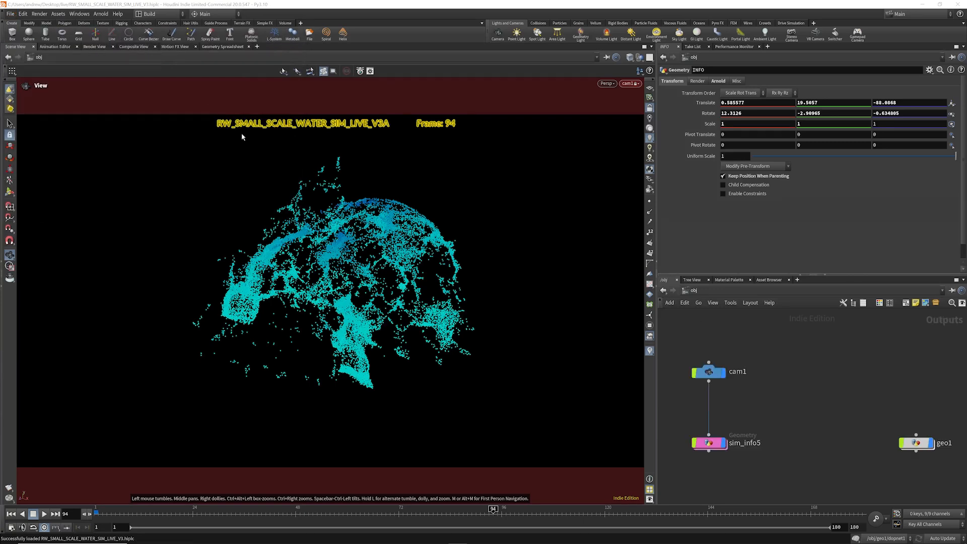
- Inside sim_info5, enable the bypassed sim_info_detail1, sim_info_pos1 and sim_info_cd1 nodes
double_click(716, 443)
scroll(816, 325, up, 5)
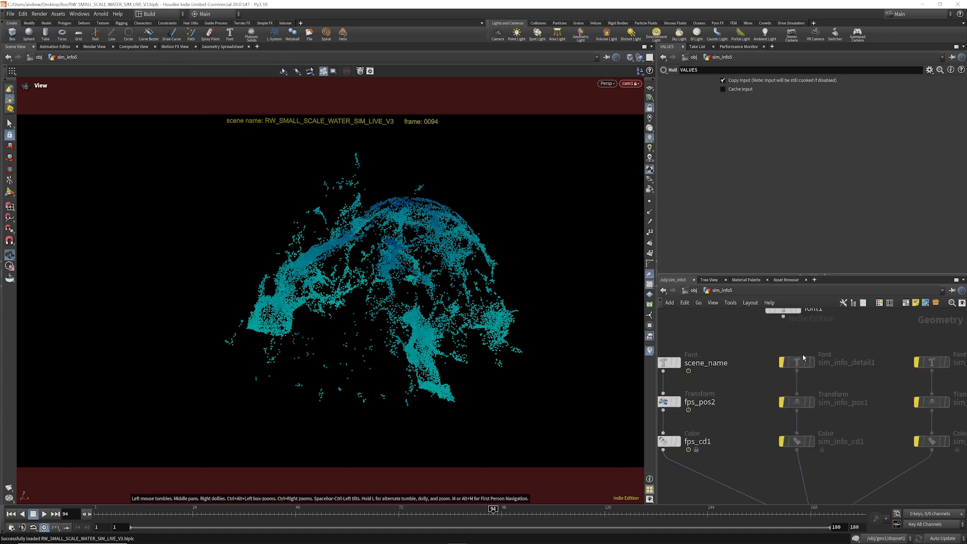
click(800, 359)
drag(850, 344, 769, 477)
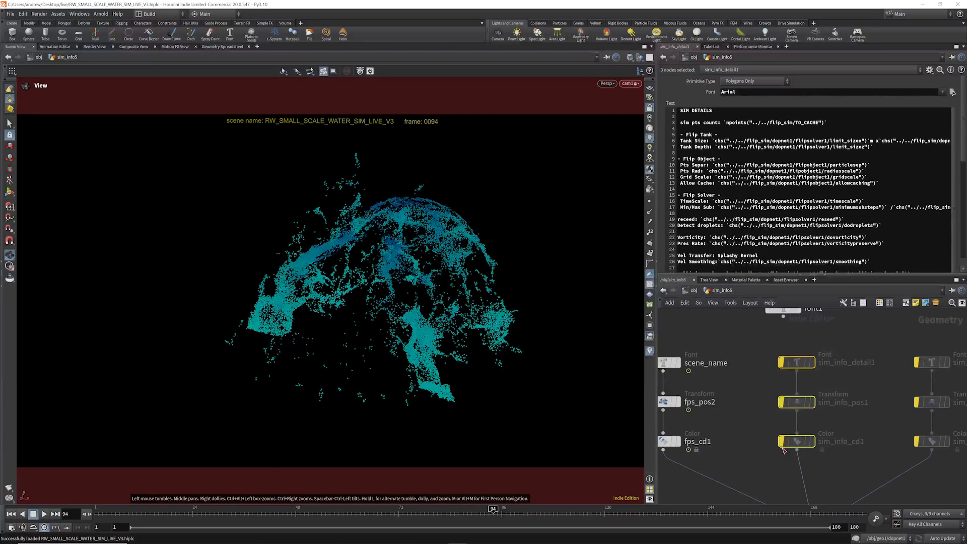
mouse_move(788, 442)
click(780, 426)
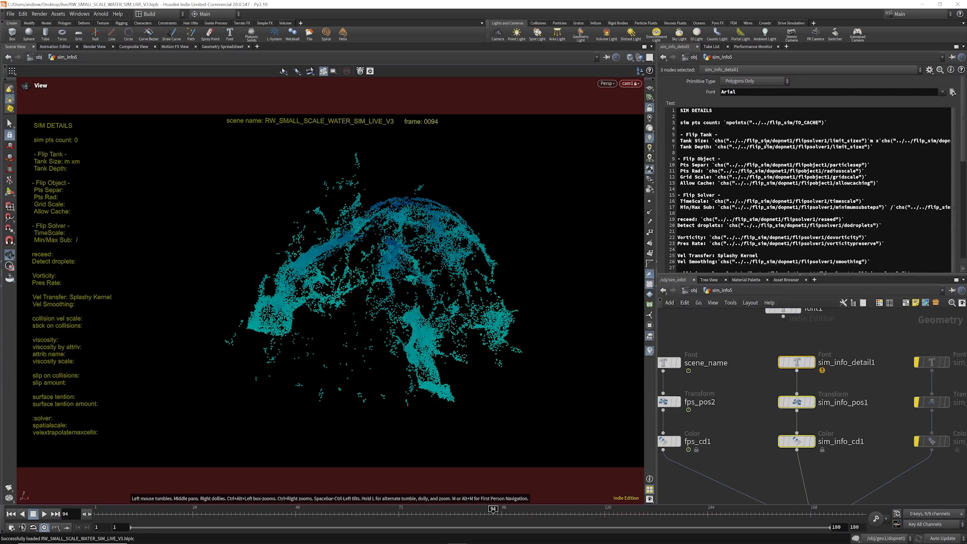
- Copy the name flip_sim from the sim details expressions and rename the geo1 object to it
drag(747, 141, 769, 141)
key(ctrl+c)
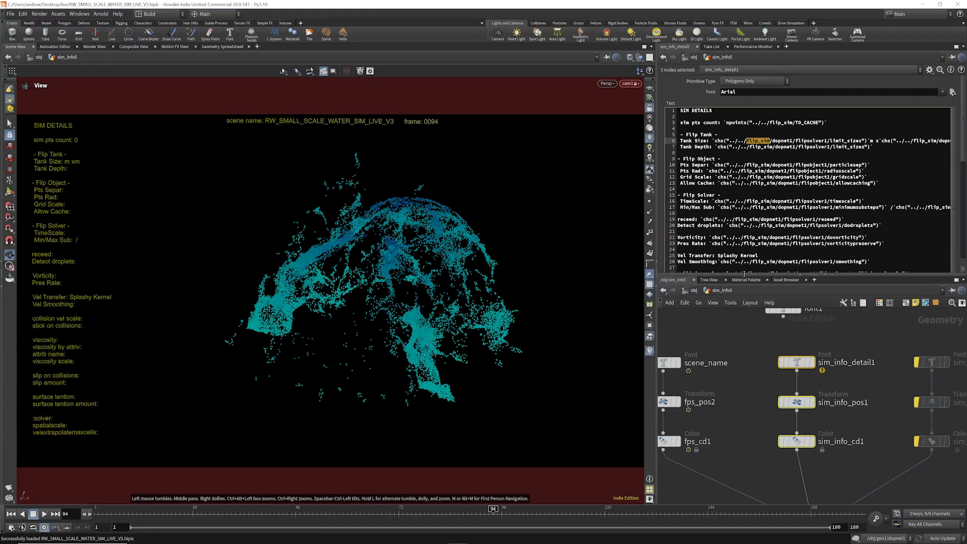
click(693, 290)
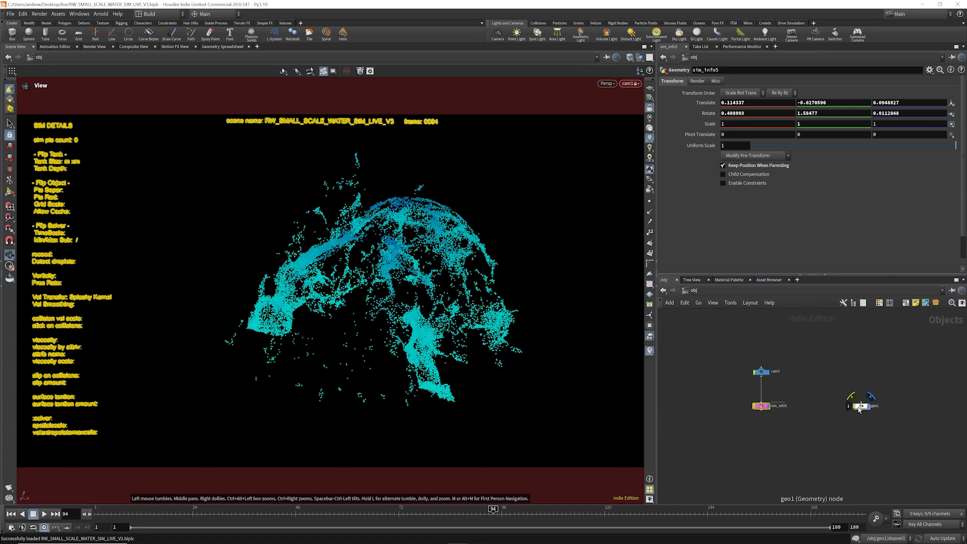
scroll(858, 409, up, 3)
click(893, 408)
double_click(893, 408)
key(ctrl+v)
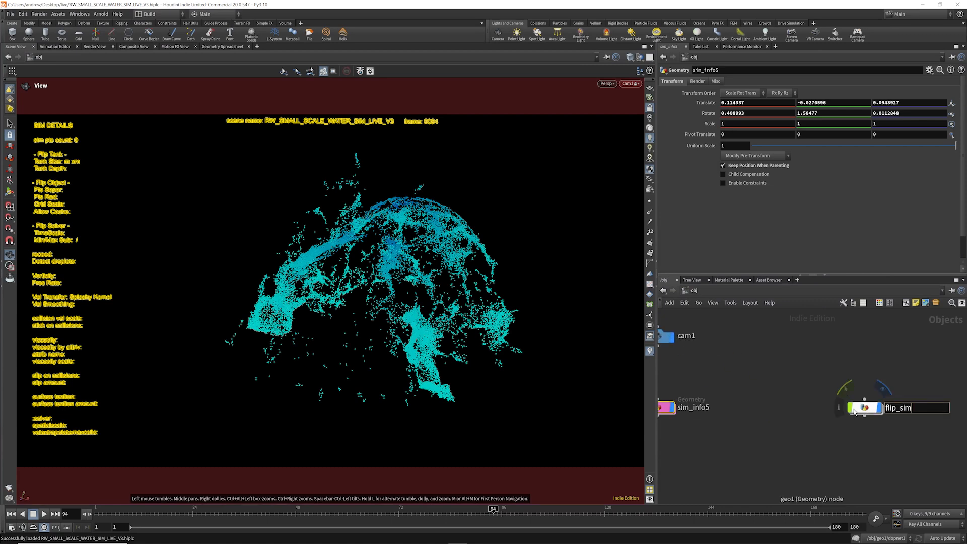
key(Return)
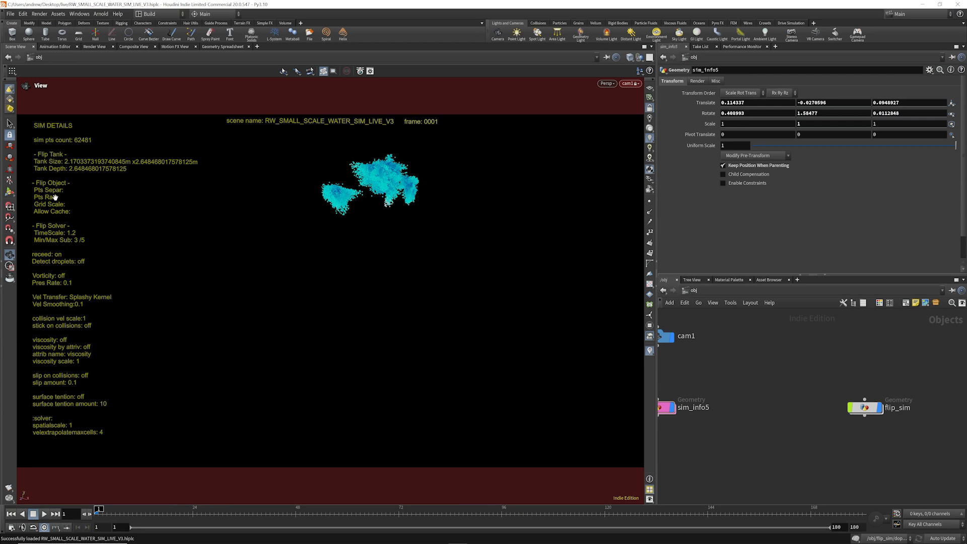
- Copy the Particle Separation parameter of flipfluidobject1 inside flip_sim's dopnet1 network
click(862, 406)
double_click(863, 407)
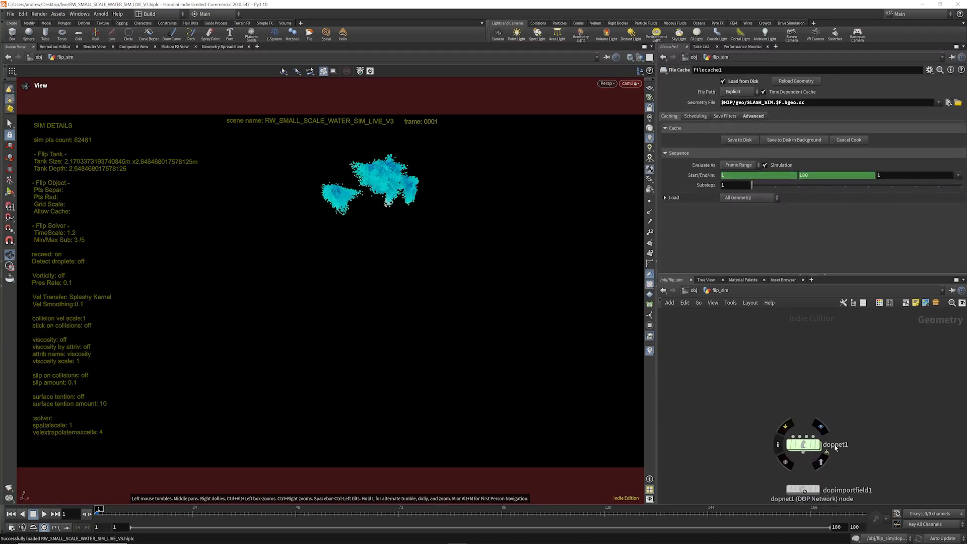
double_click(808, 448)
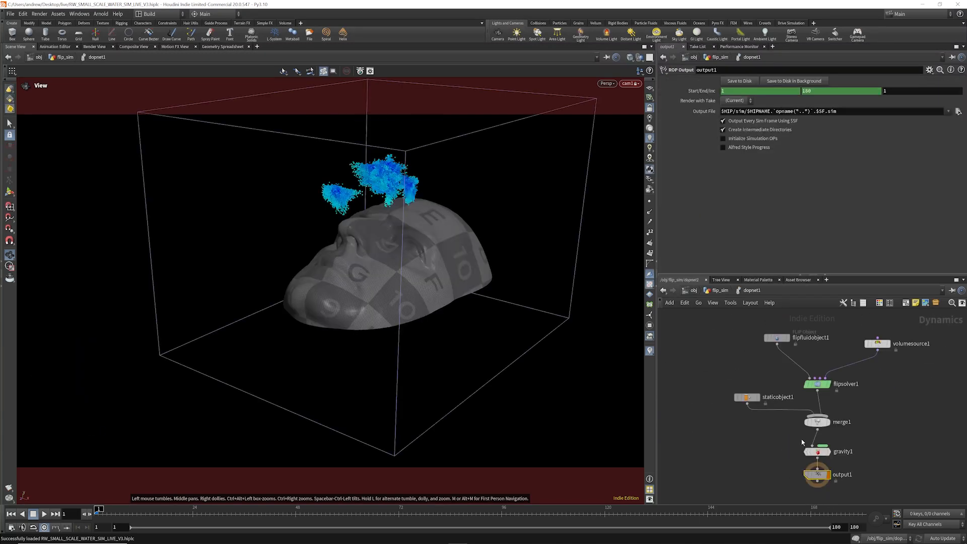
click(781, 338)
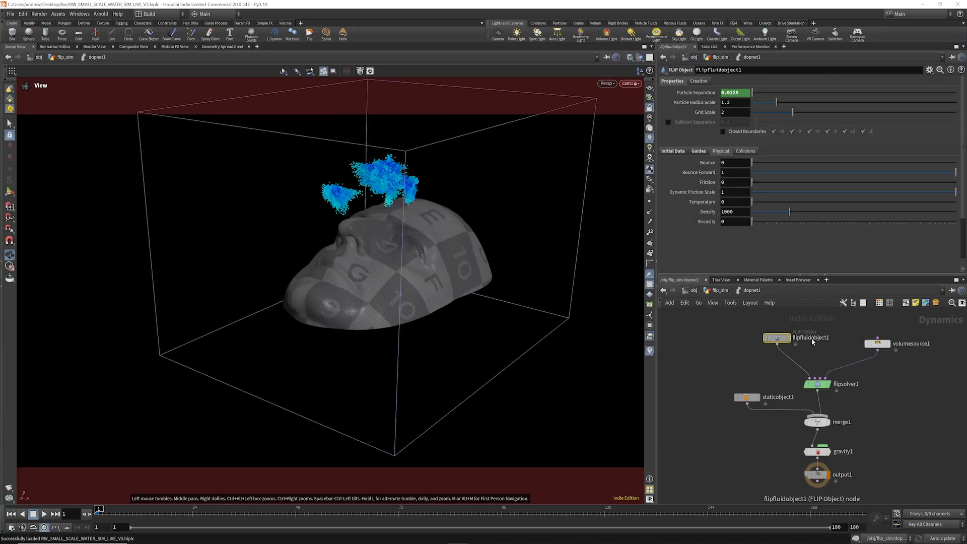
right_click(692, 94)
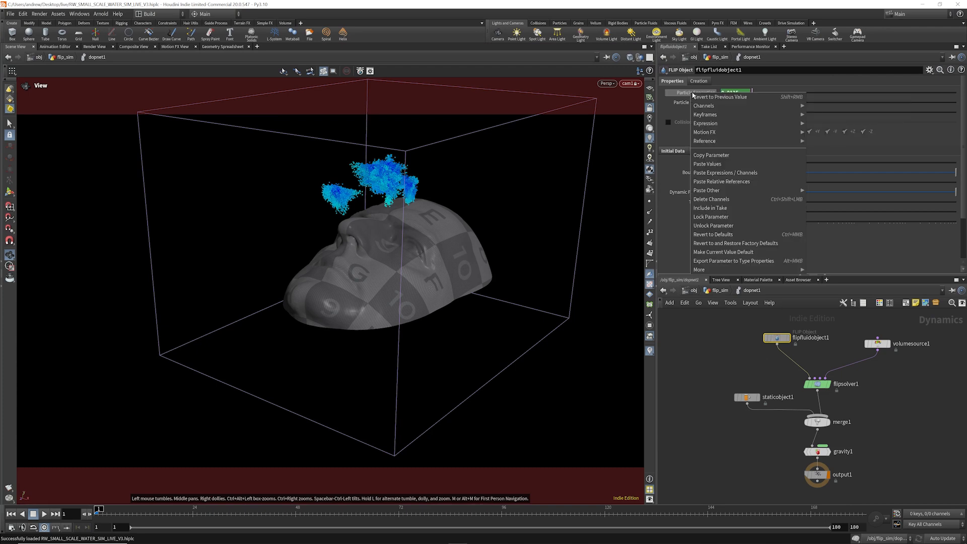
click(712, 157)
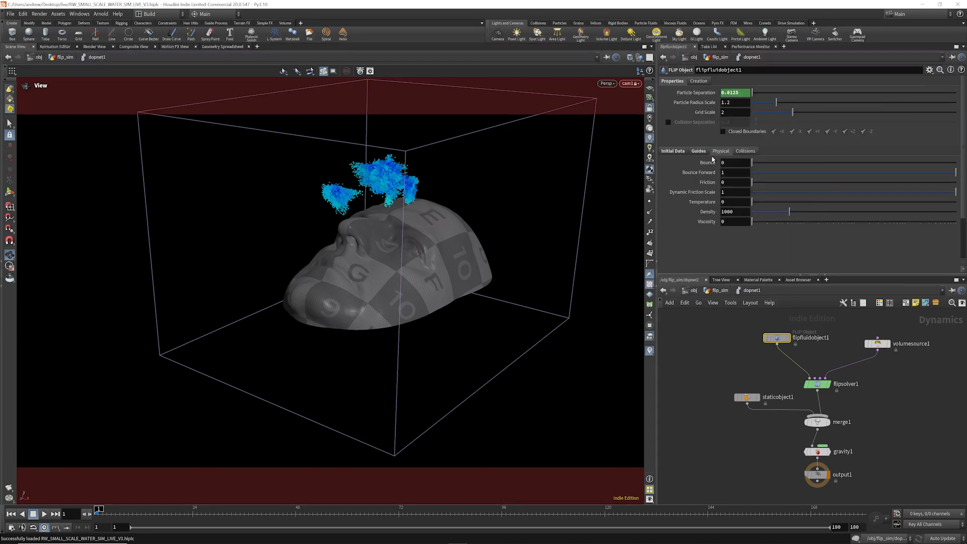
- In sim_info5, paste the copied parameter as a relative reference into font1's text and copy the resulting particlesep expression
click(702, 292)
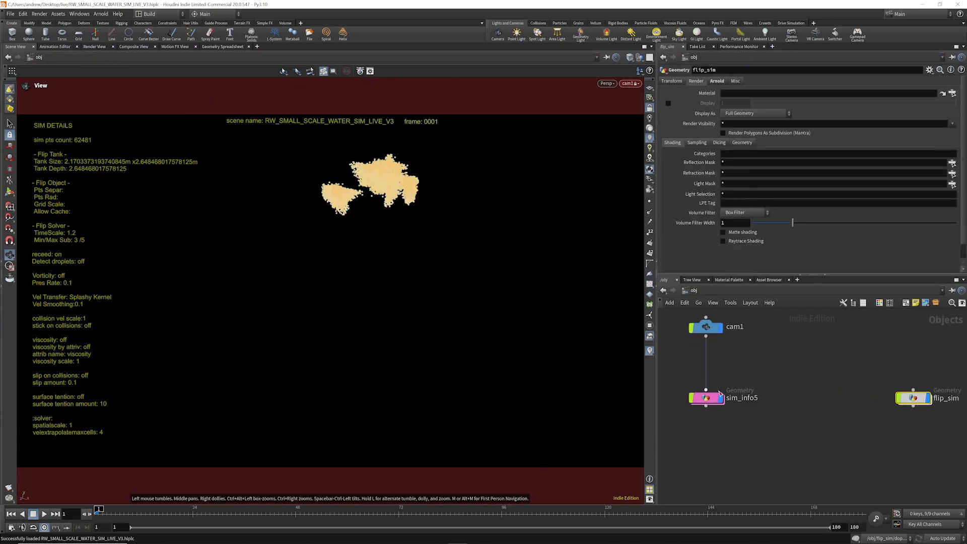
click(716, 399)
double_click(715, 399)
scroll(777, 339, up, 3)
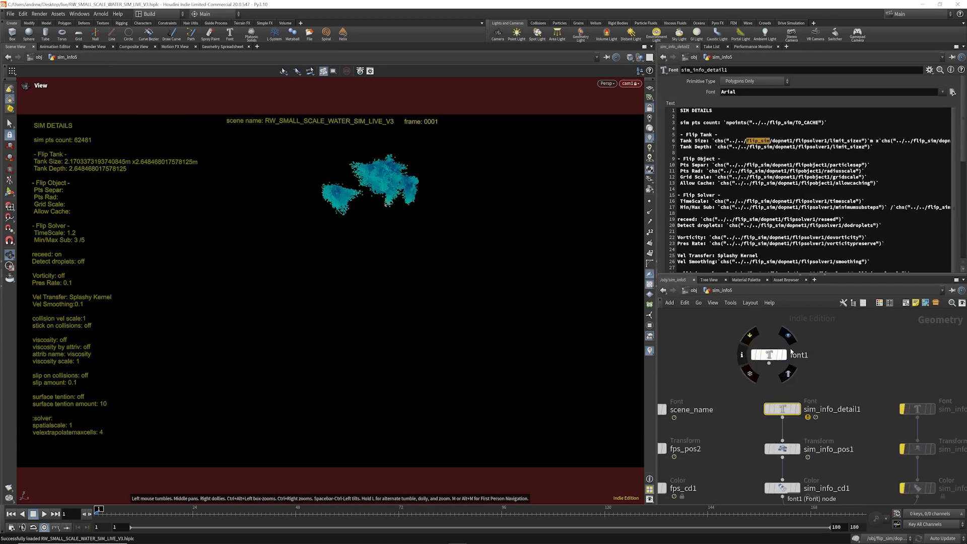
click(769, 355)
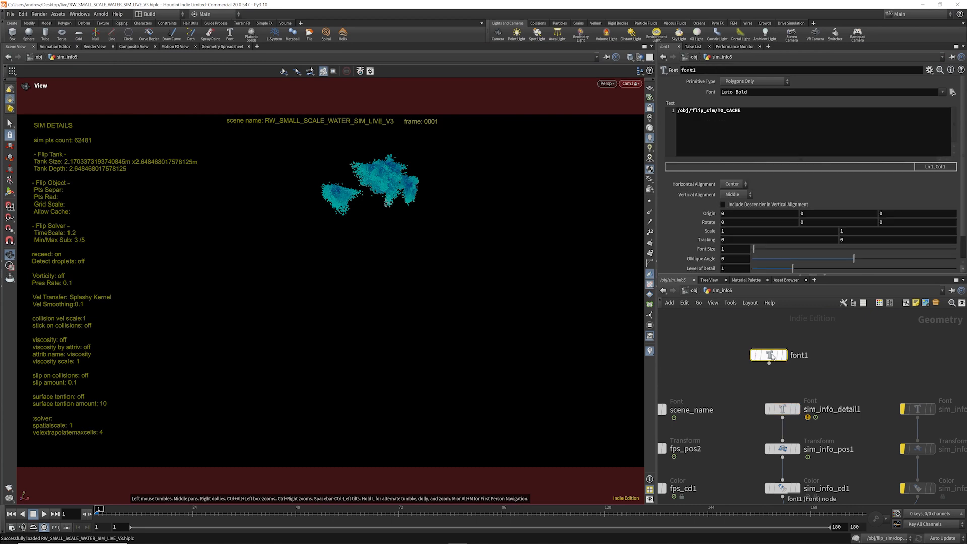
right_click(710, 124)
click(745, 212)
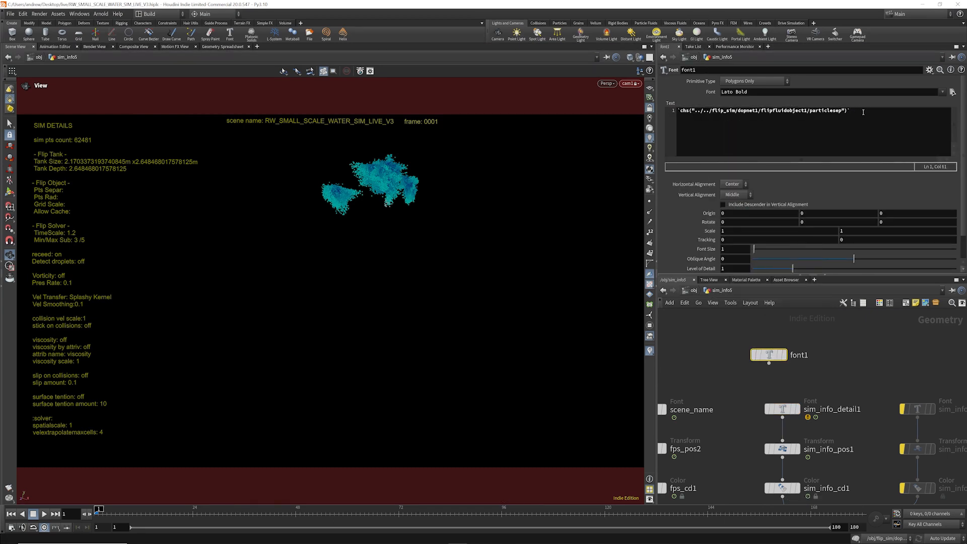
drag(862, 112, 675, 110)
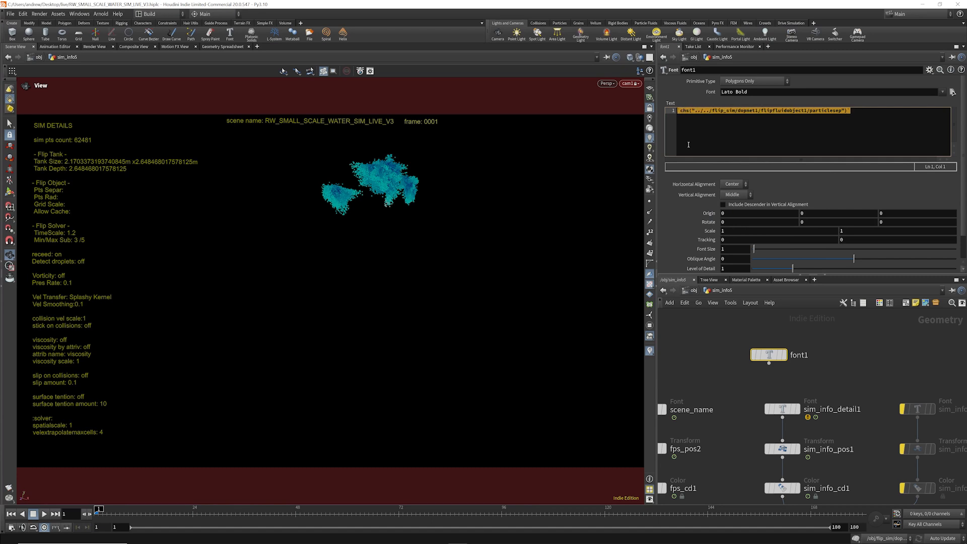
- Replace the Pts Separ expression in sim_info_detail1 with the copied flipfluidobject1 particlesep reference
scroll(833, 315, down, 2)
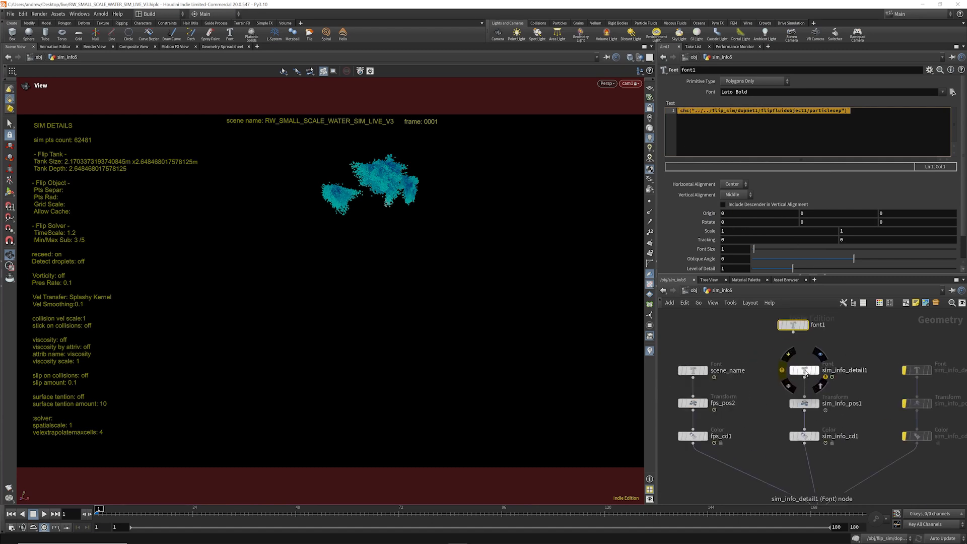
click(804, 370)
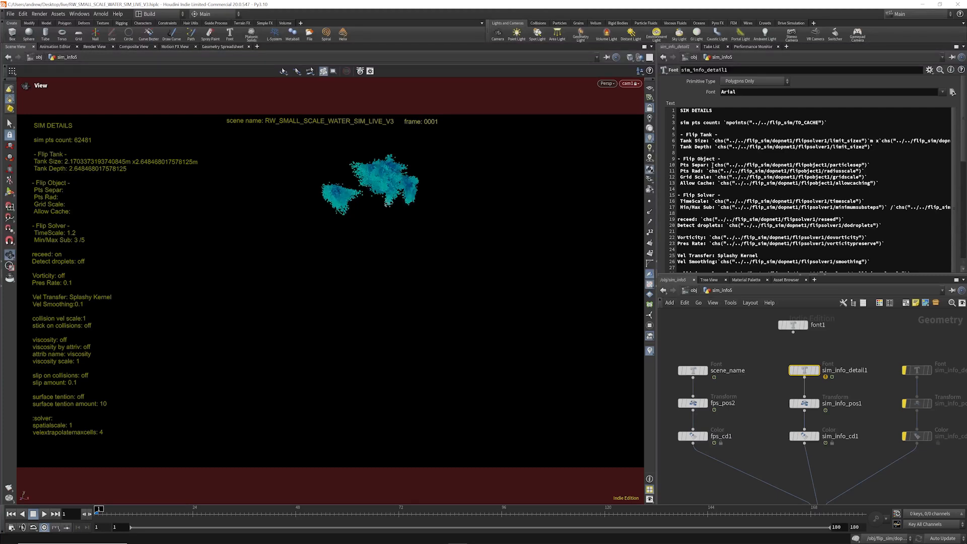
drag(711, 164, 869, 166)
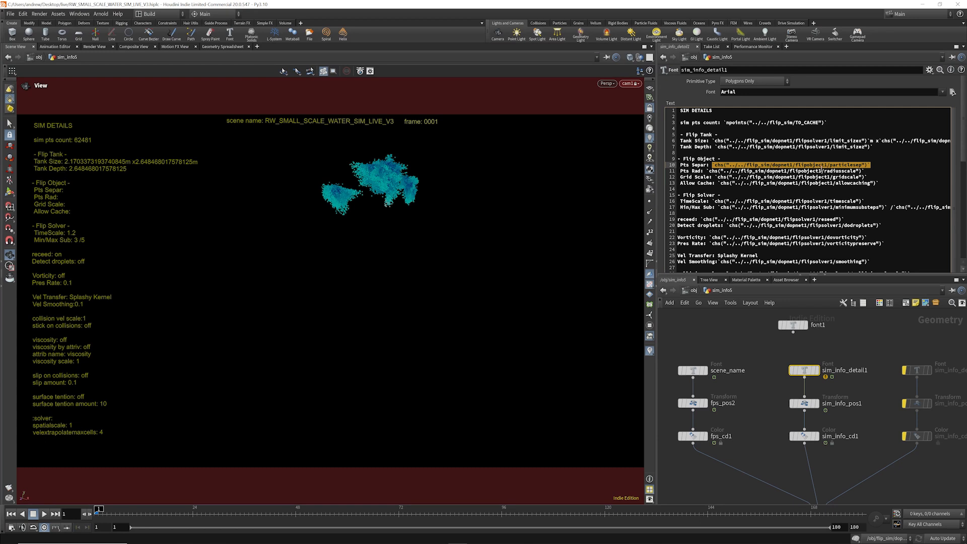
key(ctrl+v)
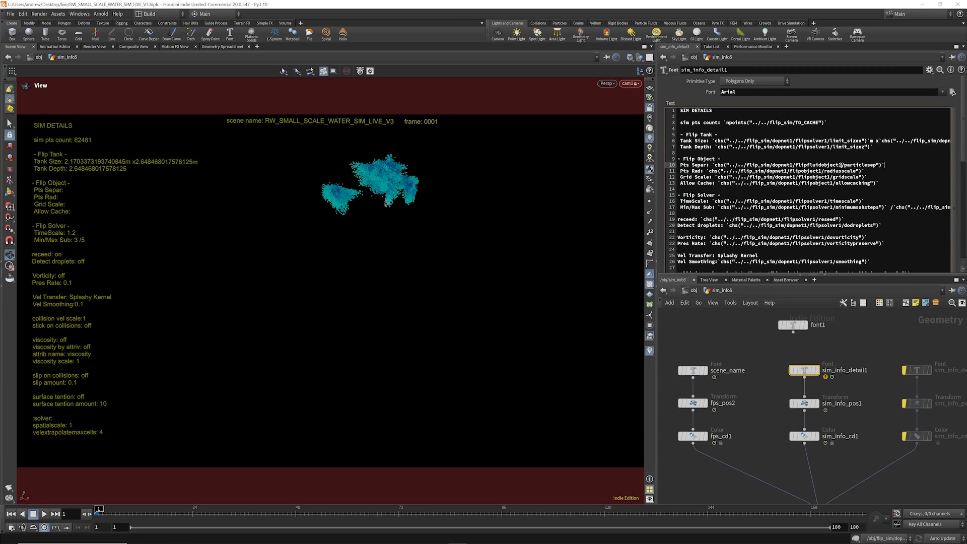
- Replace flipobject1 with flipfluidobject1 in the Pts Rad, Grid Scale and Allow Cache expressions of sim_info_detail1
drag(841, 165, 800, 165)
drag(790, 171, 823, 171)
key(ctrl+v)
drag(797, 176, 826, 177)
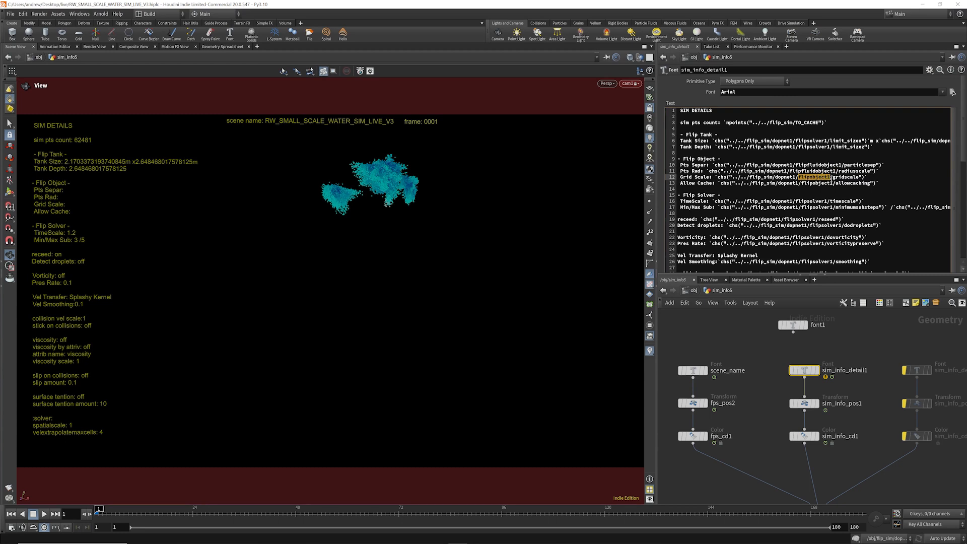
key(ctrl+v)
drag(801, 184, 832, 185)
key(ctrl+v)
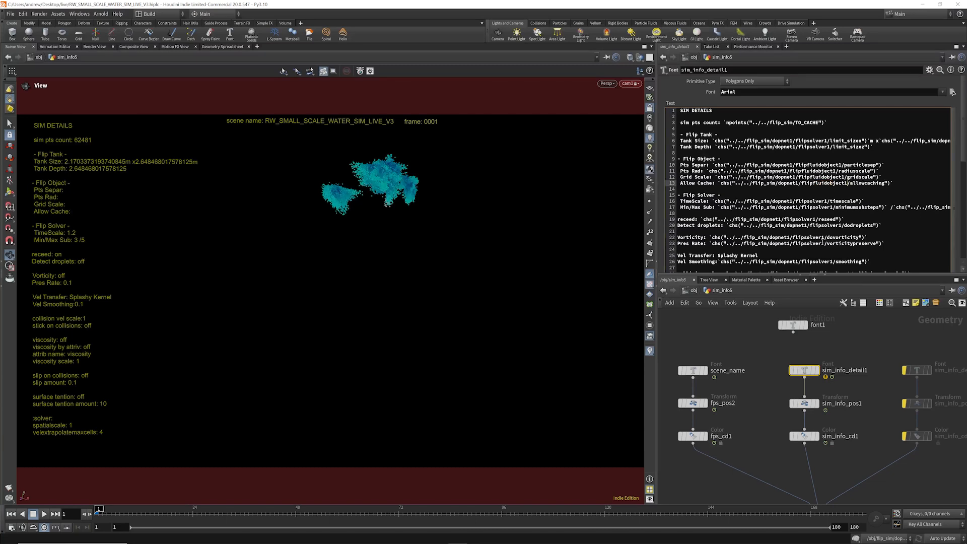
click(866, 327)
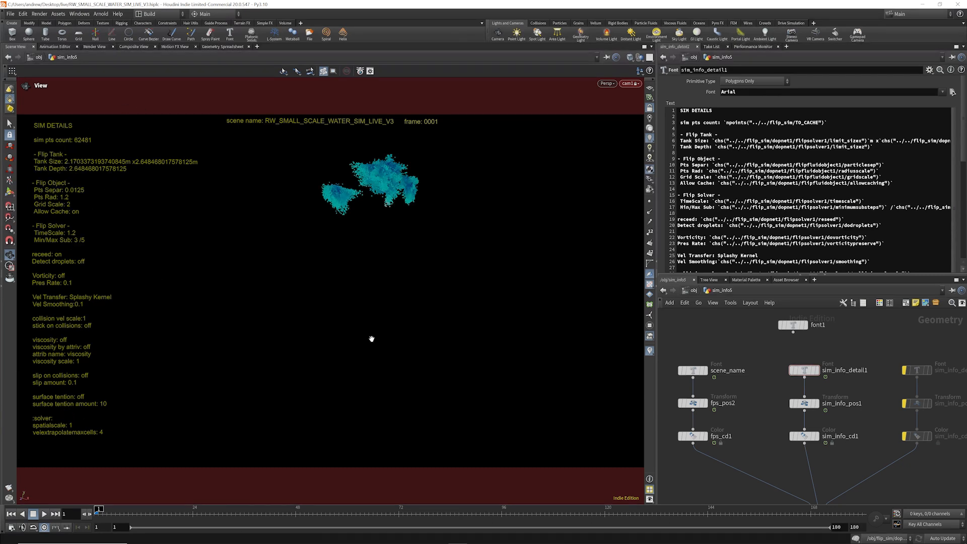
- Review the gas temperature text expressions in the bypassed sim_info_detail3 node
scroll(789, 362, down, 3)
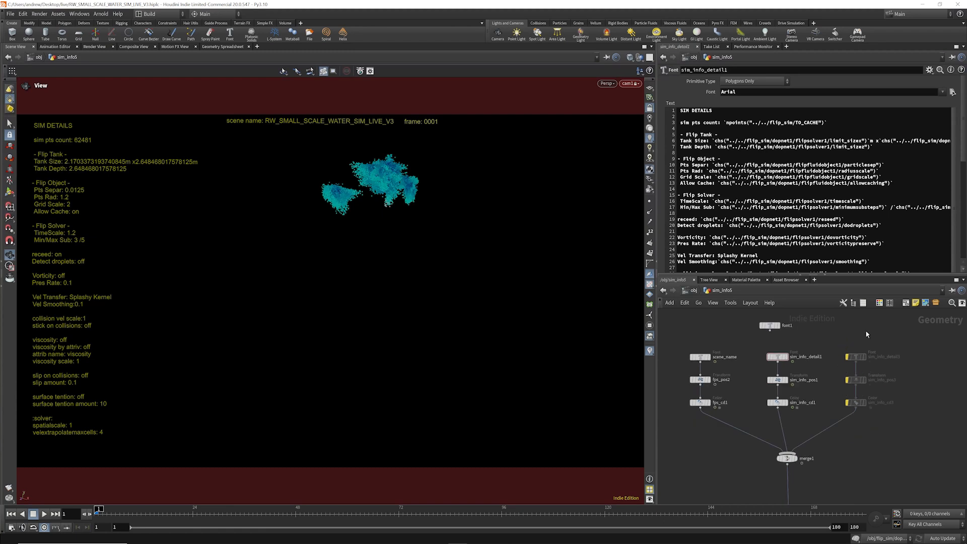
drag(870, 334, 847, 394)
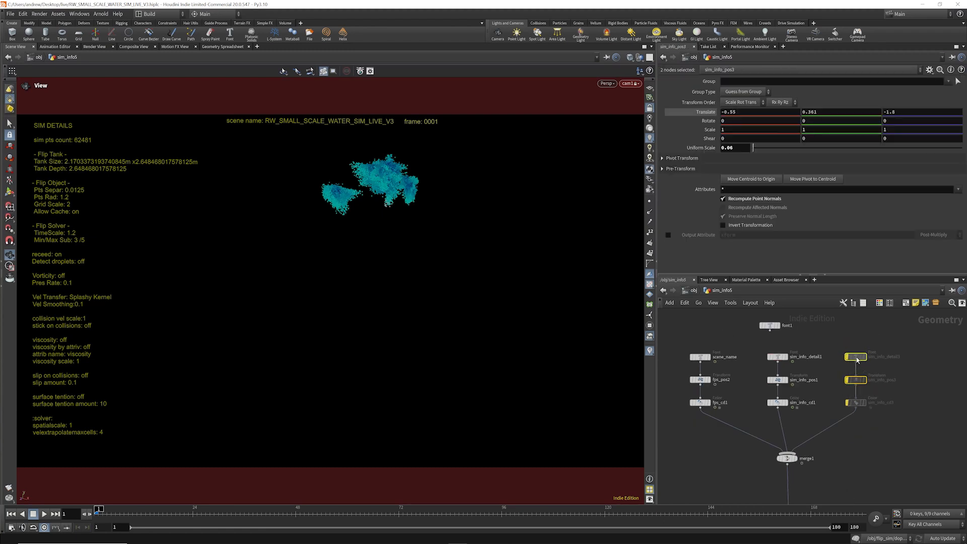
click(856, 358)
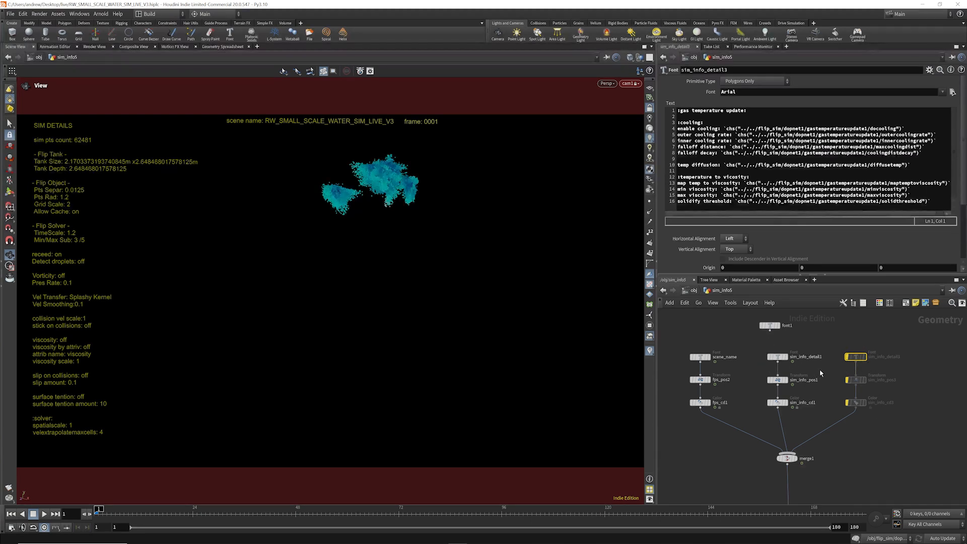
- In the out network, enable the bypassed write_cache1 and sim_batch2 nodes and check write_cache1's SOP path and output file
click(695, 290)
click(694, 290)
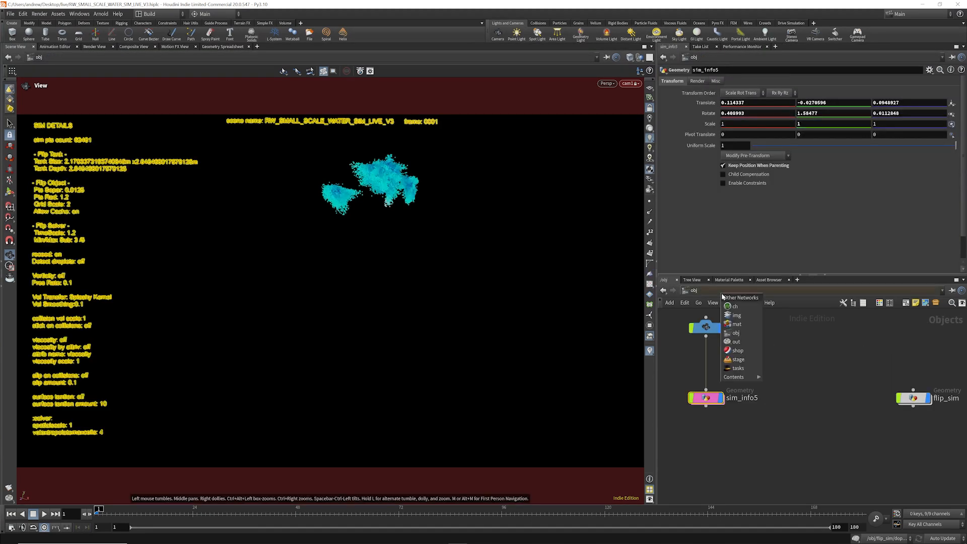
click(736, 341)
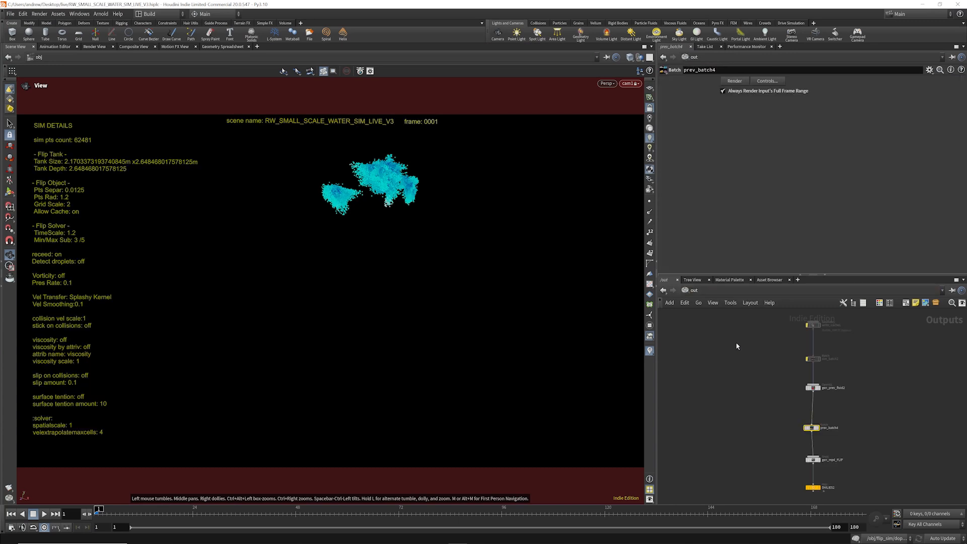
drag(821, 344, 803, 364)
click(804, 349)
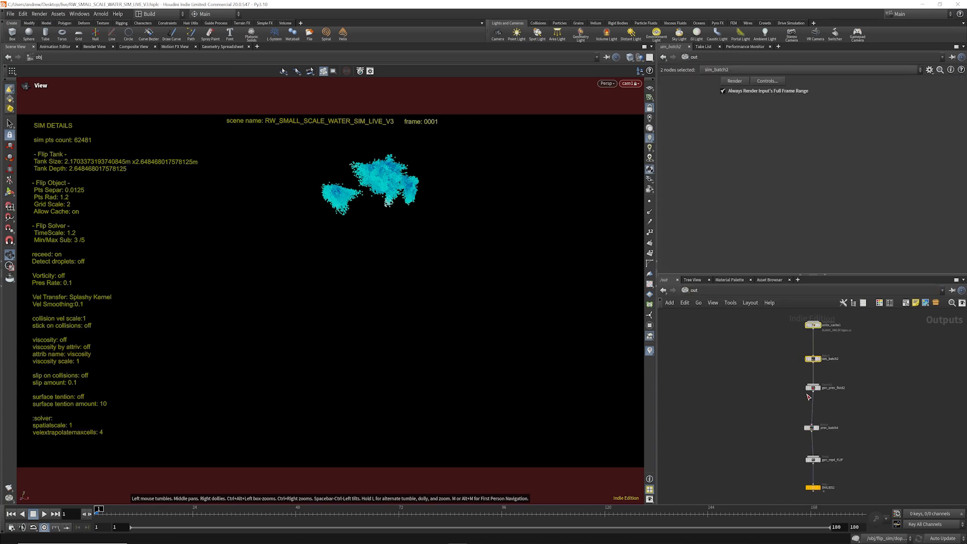
scroll(805, 392, down, 2)
scroll(806, 431, down, 1)
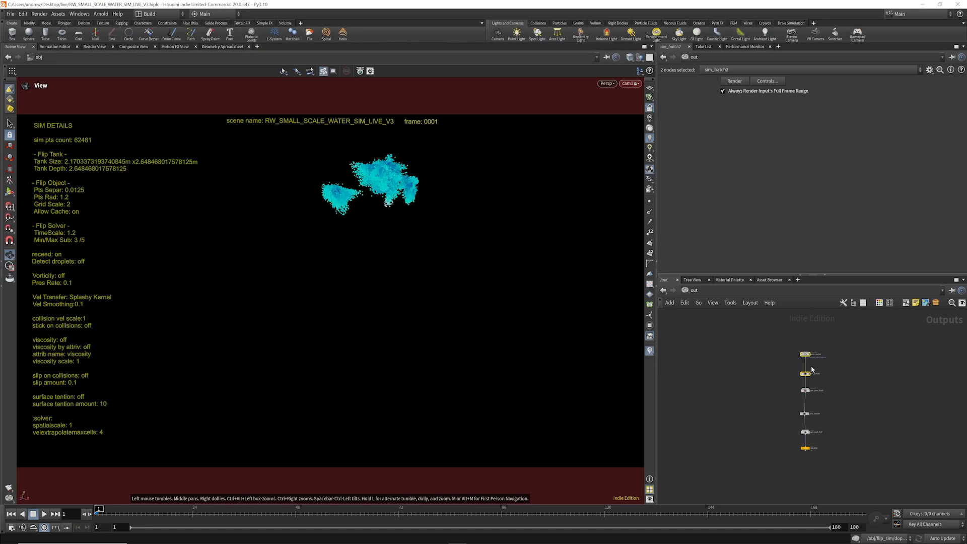
scroll(811, 362, up, 4)
click(794, 347)
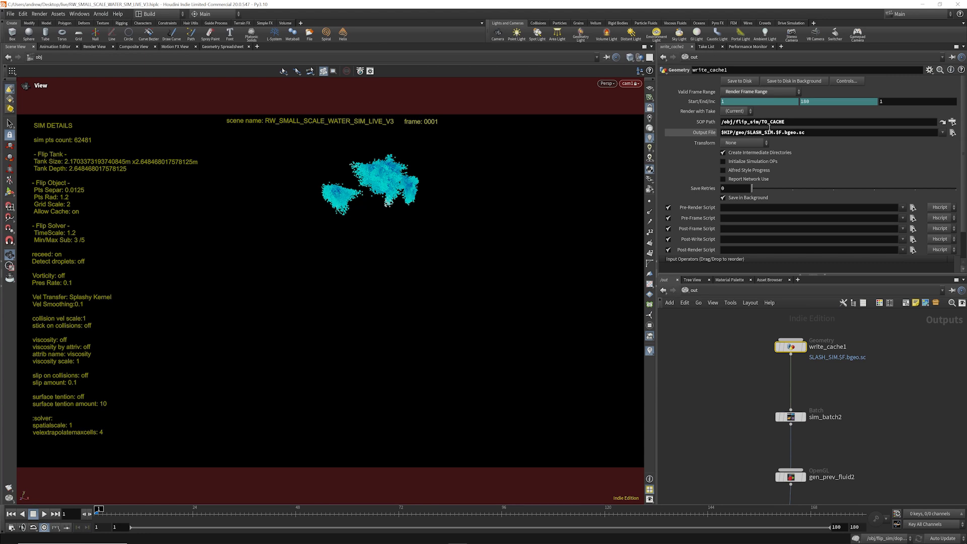
- Back at object level, move the flip_sim node closer to sim_info5 and colour it red
click(693, 290)
click(720, 336)
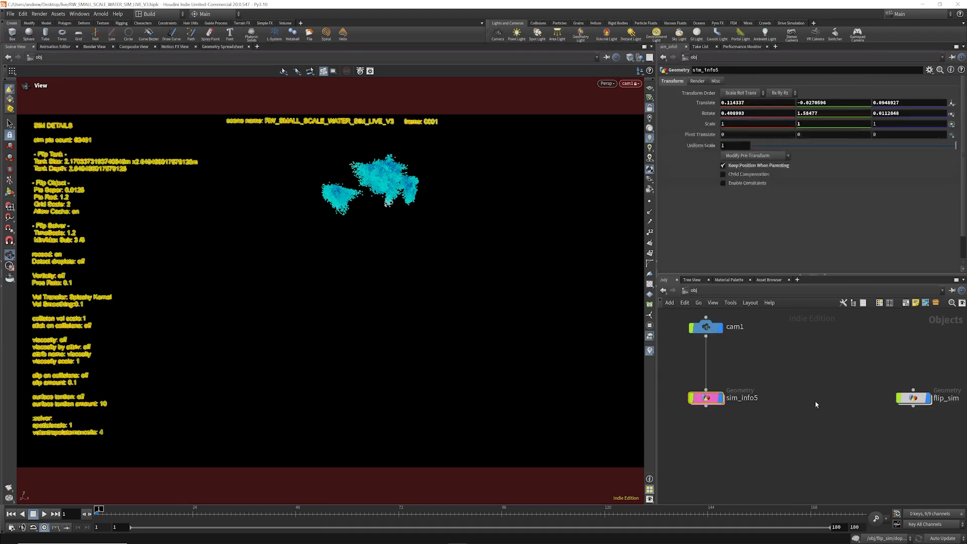
drag(910, 403, 836, 398)
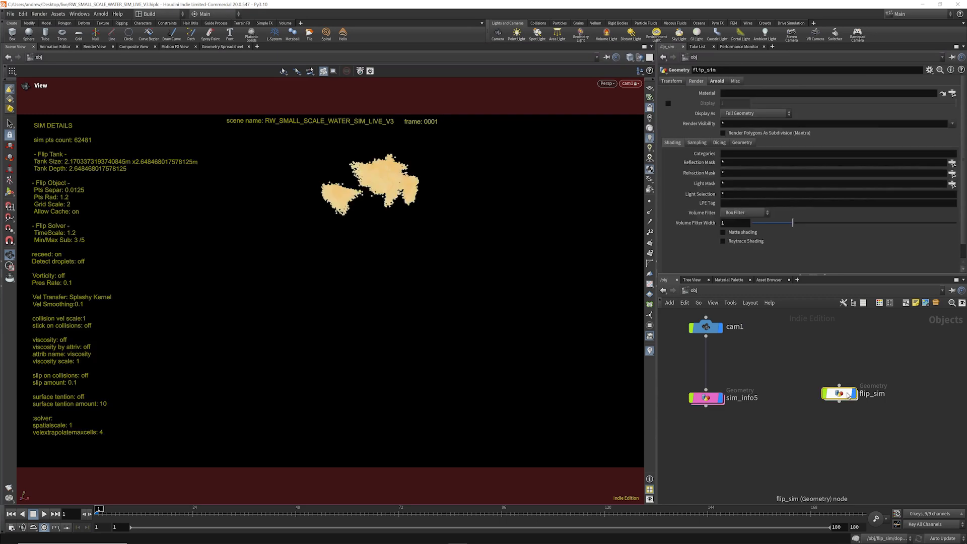
click(878, 302)
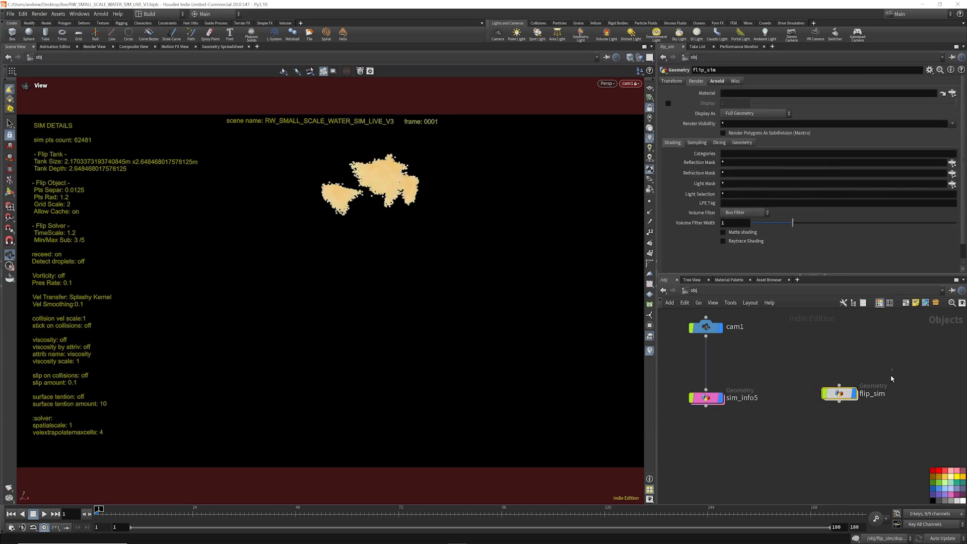
click(938, 471)
- Inside flip_sim, switch the displayed node to attribvop1, just above TO_CACHE
double_click(848, 398)
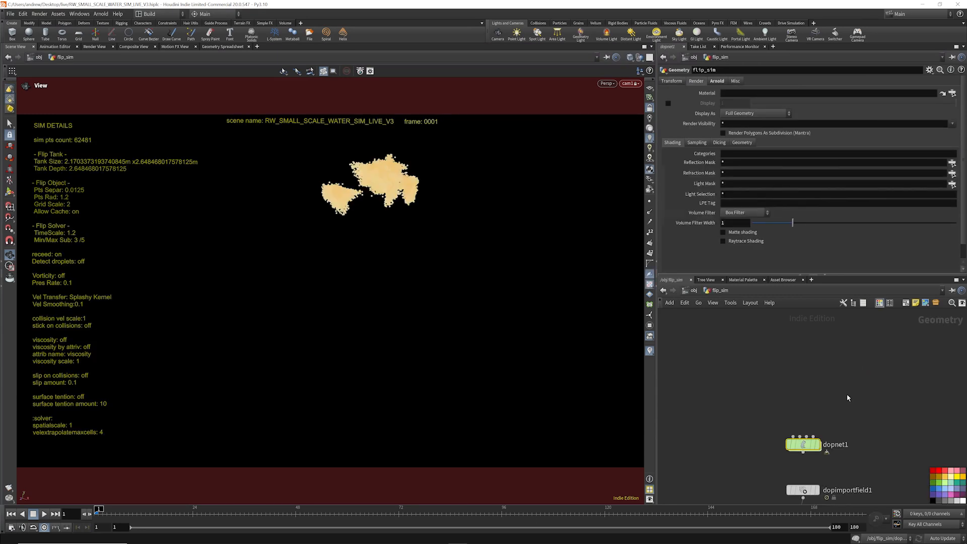
scroll(803, 396, down, 4)
scroll(804, 416, up, 3)
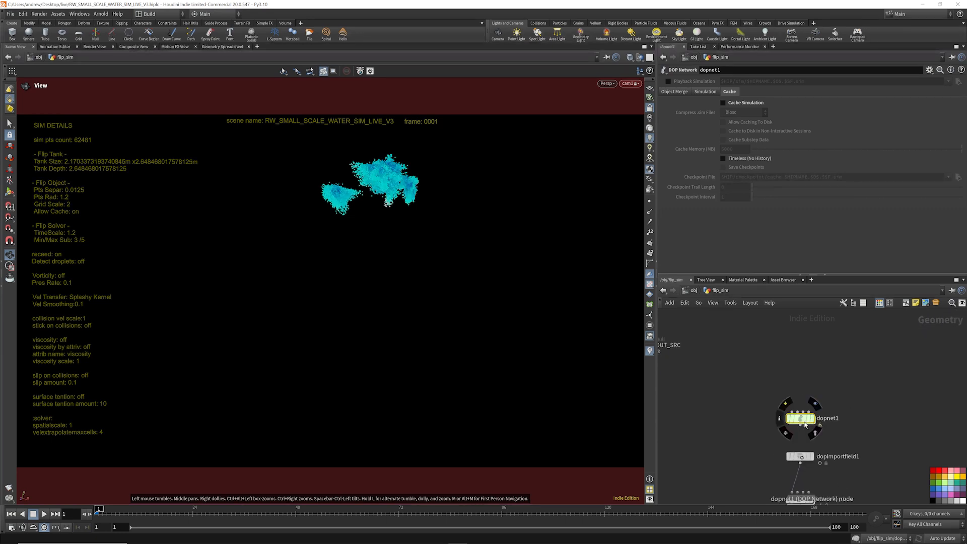
scroll(826, 426, down, 3)
scroll(805, 375, down, 1)
scroll(811, 481, up, 7)
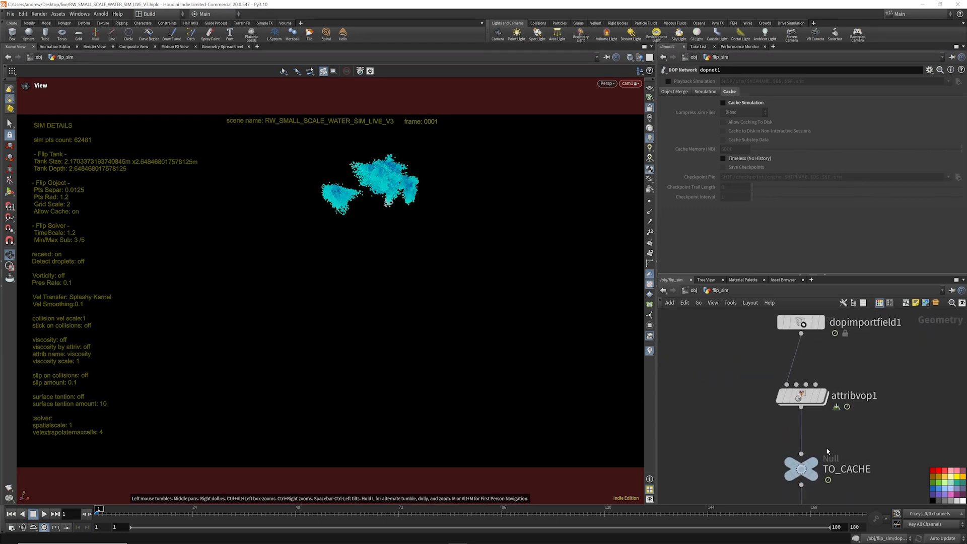
click(800, 467)
scroll(806, 385, down, 2)
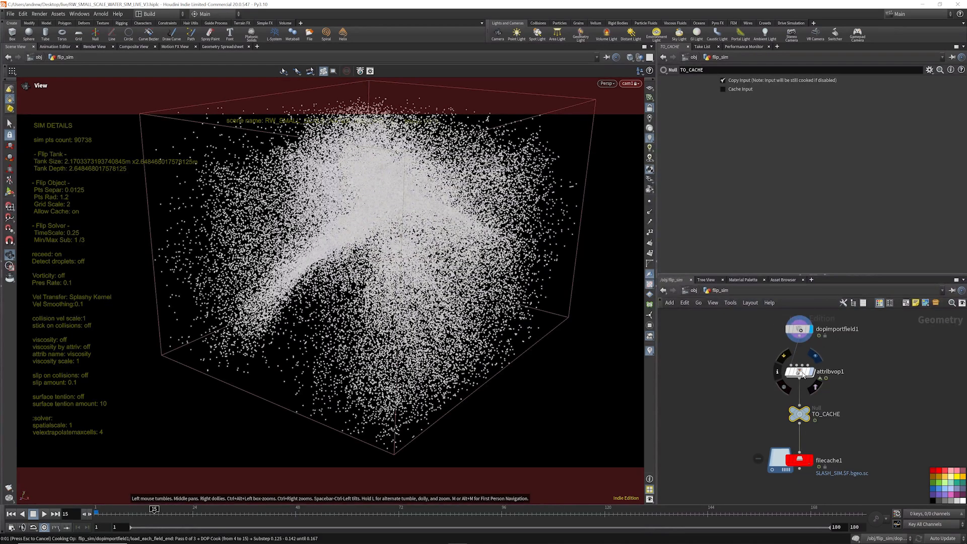
click(799, 372)
scroll(780, 424, down, 3)
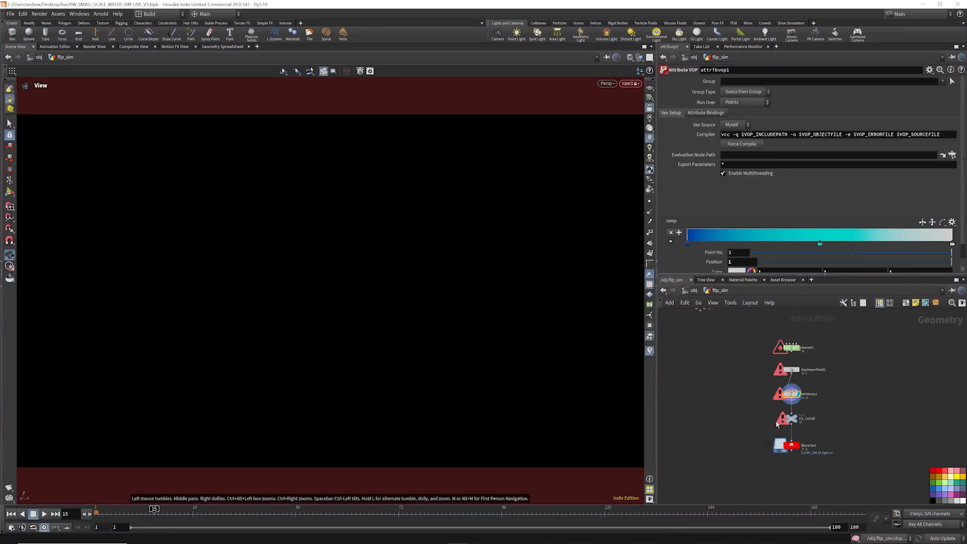
- Enable Cache Simulation on dopnet1 and play the simulation from frame 1 to frame 10
click(790, 347)
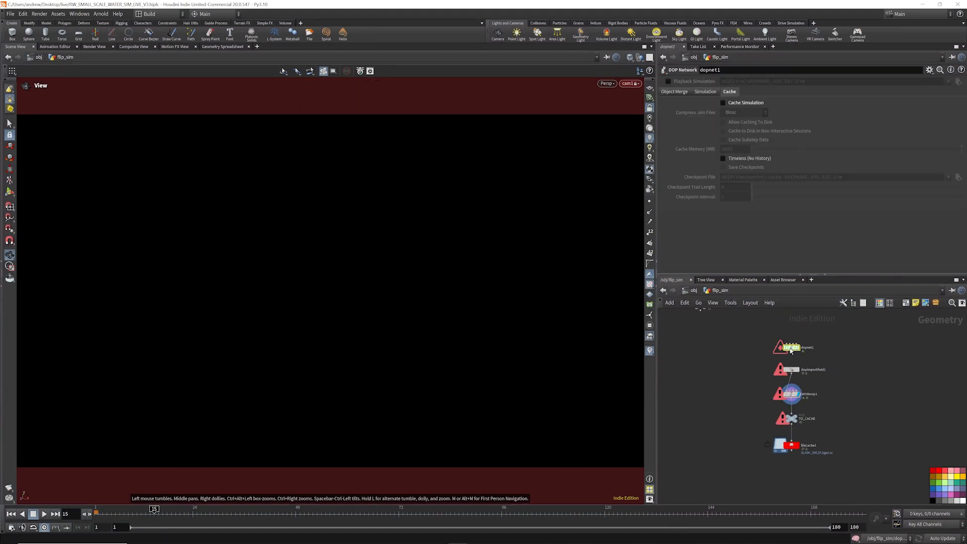
click(724, 103)
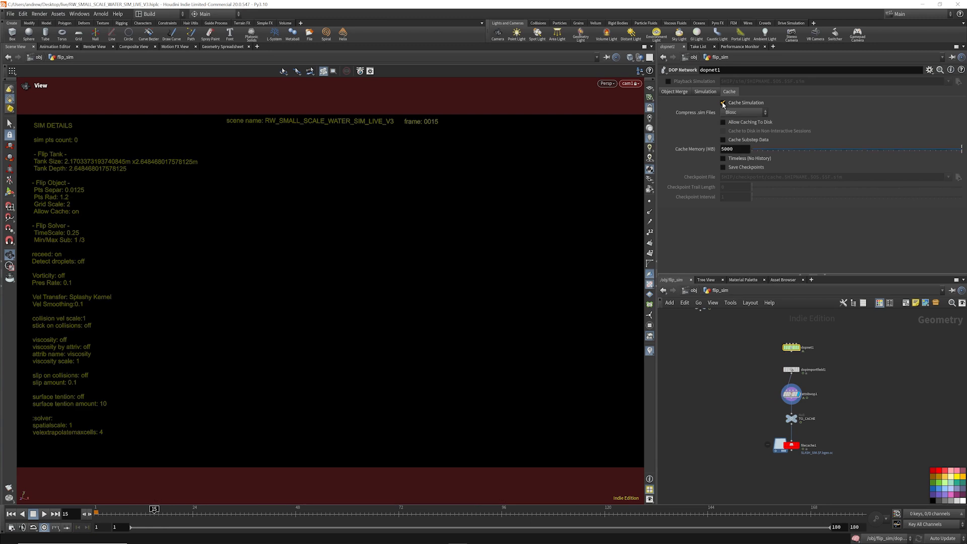
click(10, 514)
click(45, 513)
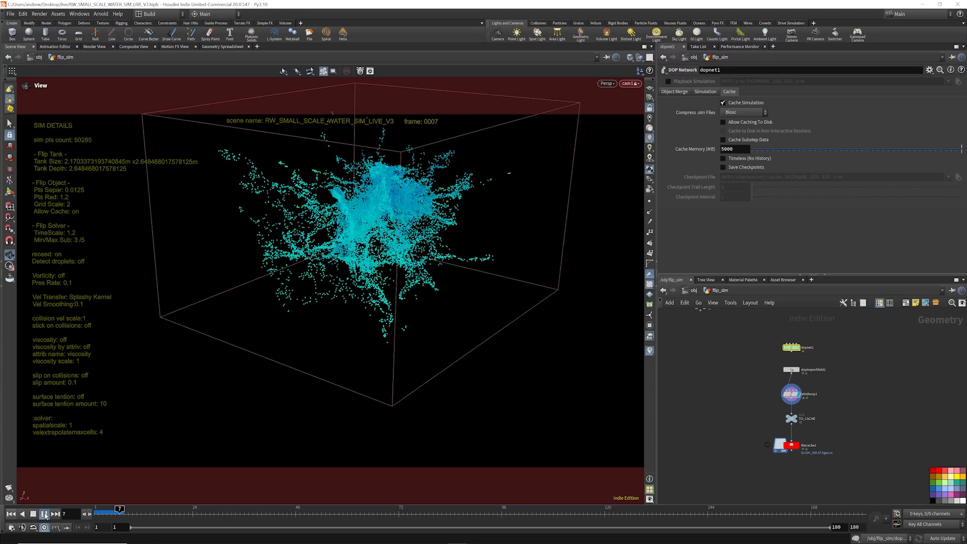
click(45, 513)
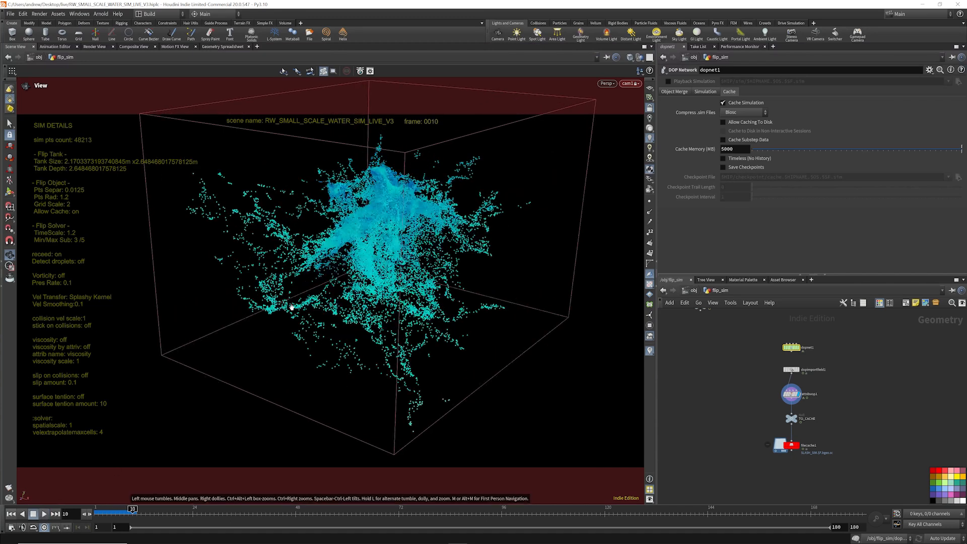
- Inspect the TO_CACHE null and the filecache1 node's settings at the end of the flip_sim network
click(801, 373)
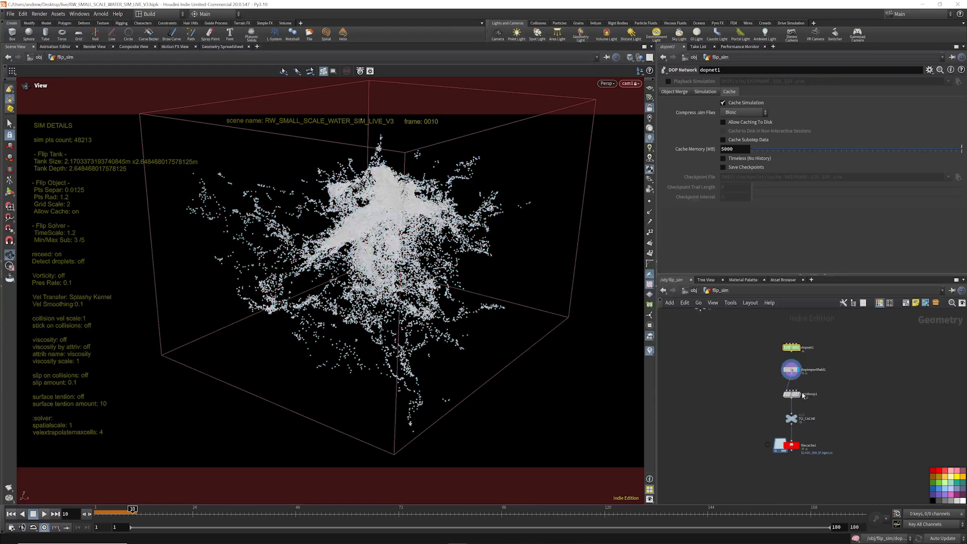
click(802, 419)
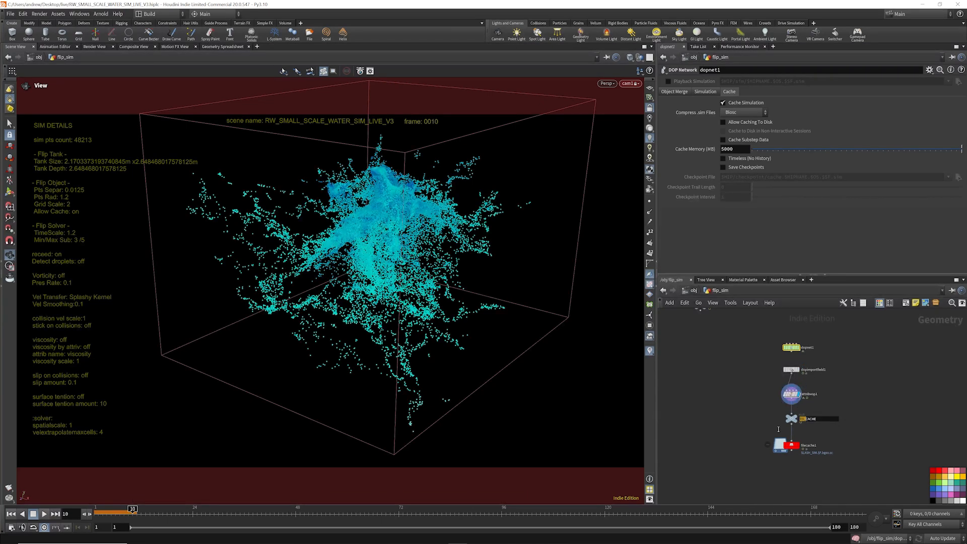
click(792, 419)
scroll(787, 446, up, 5)
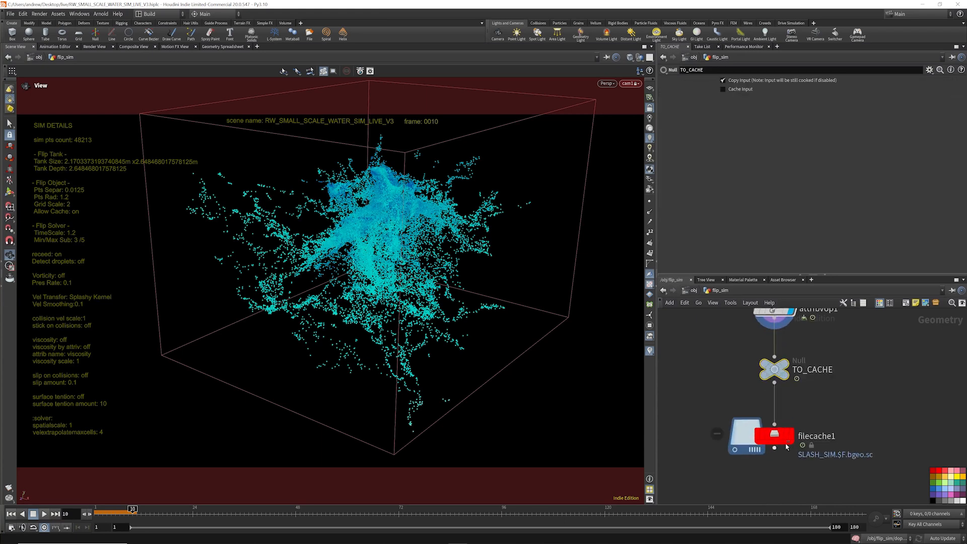
click(787, 445)
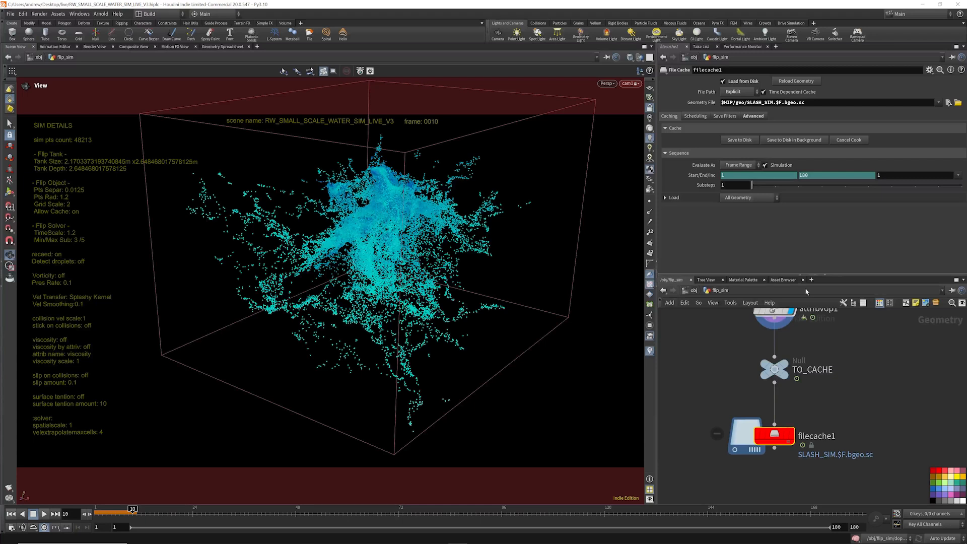
scroll(773, 416, down, 2)
click(770, 386)
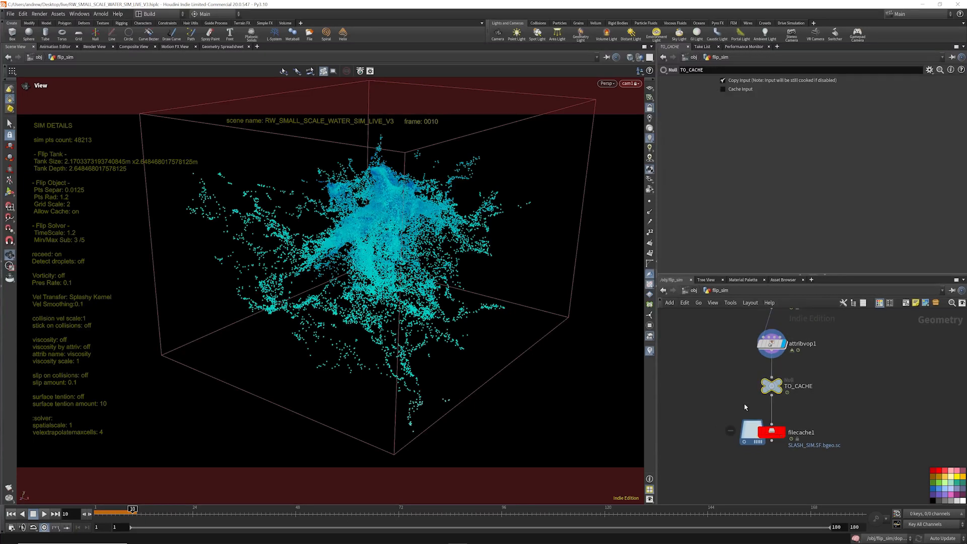
- Open the out network and check the SOP Path of the write_cache1 node
key(alt+c)
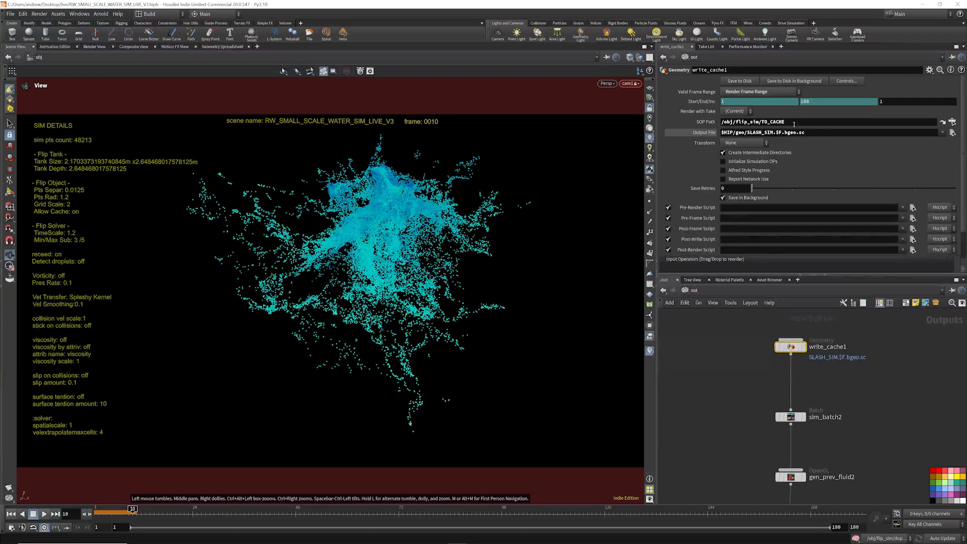
drag(800, 122, 678, 133)
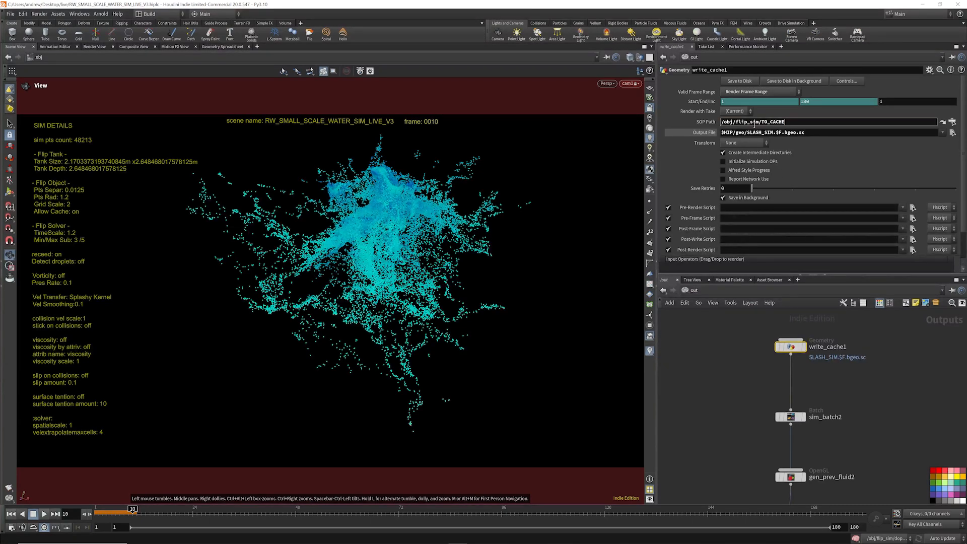
click(725, 365)
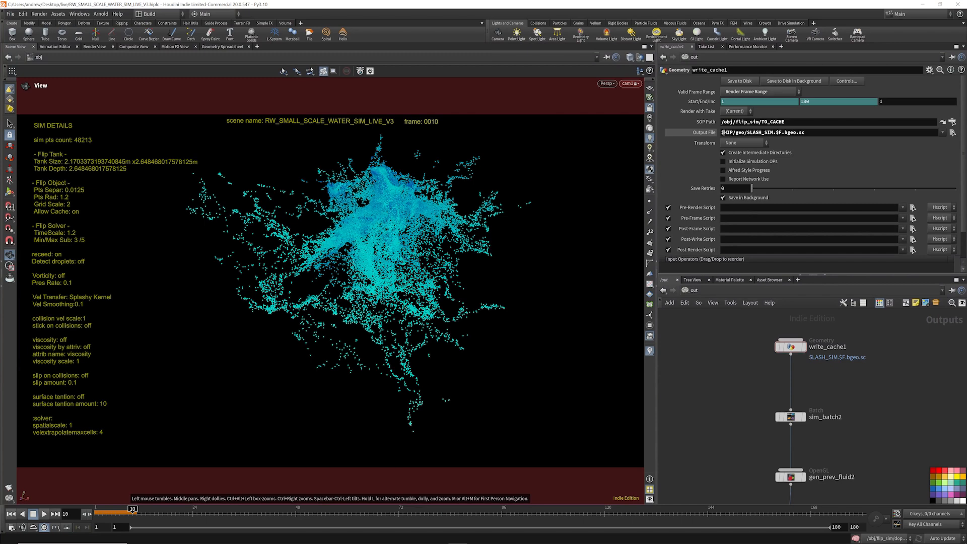
- Return to the flip_sim geometry network and review the filecache1 node's file path and frame range
click(714, 291)
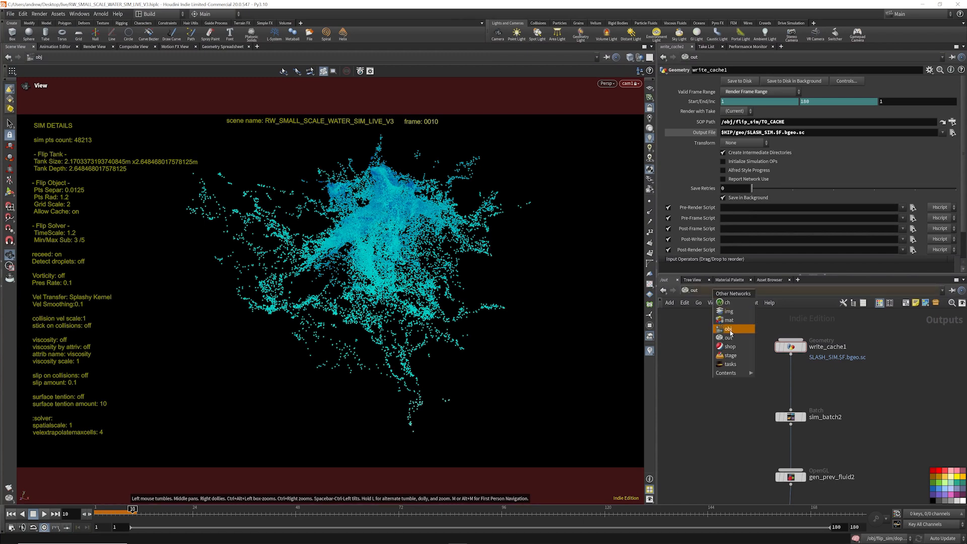
click(730, 332)
click(844, 397)
double_click(844, 396)
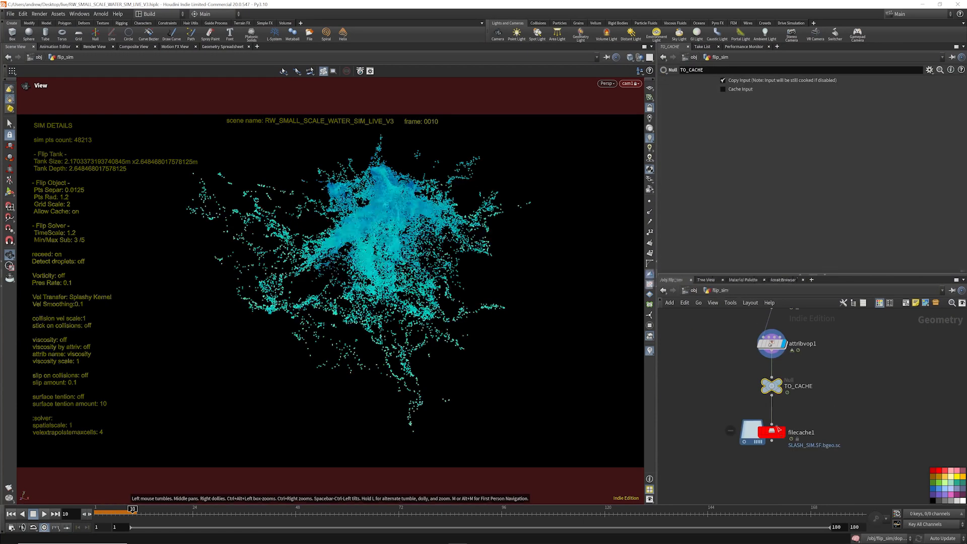
click(768, 432)
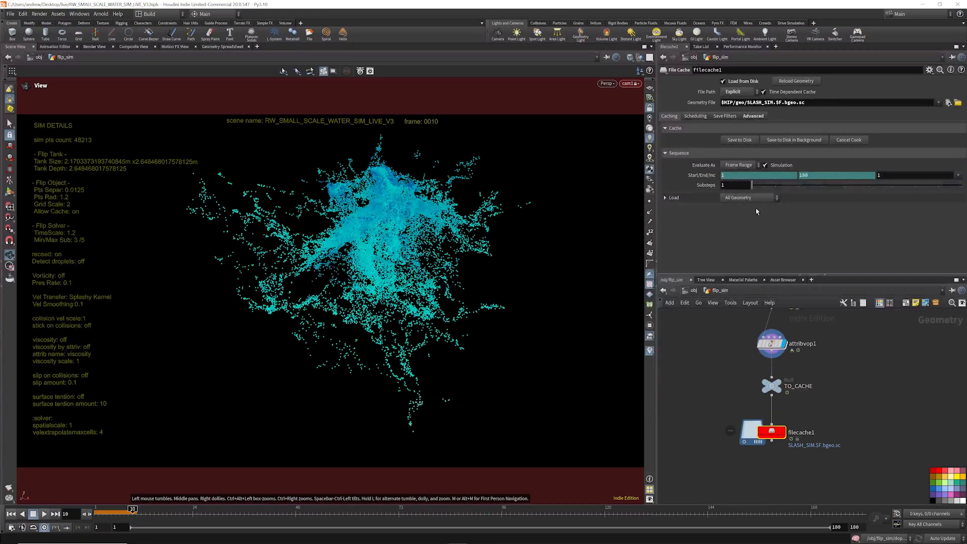
- Go back through the object level to the out network containing write_cache1
click(693, 291)
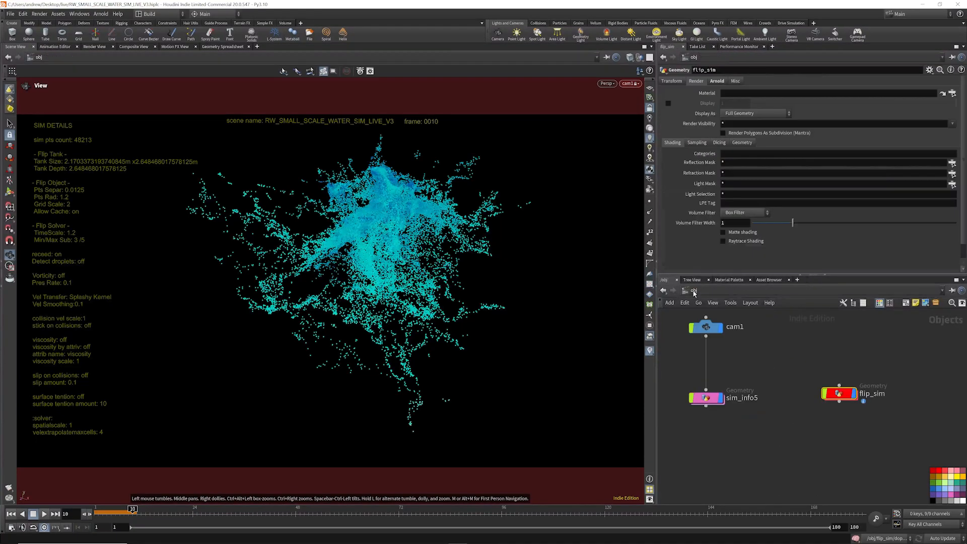
double_click(832, 394)
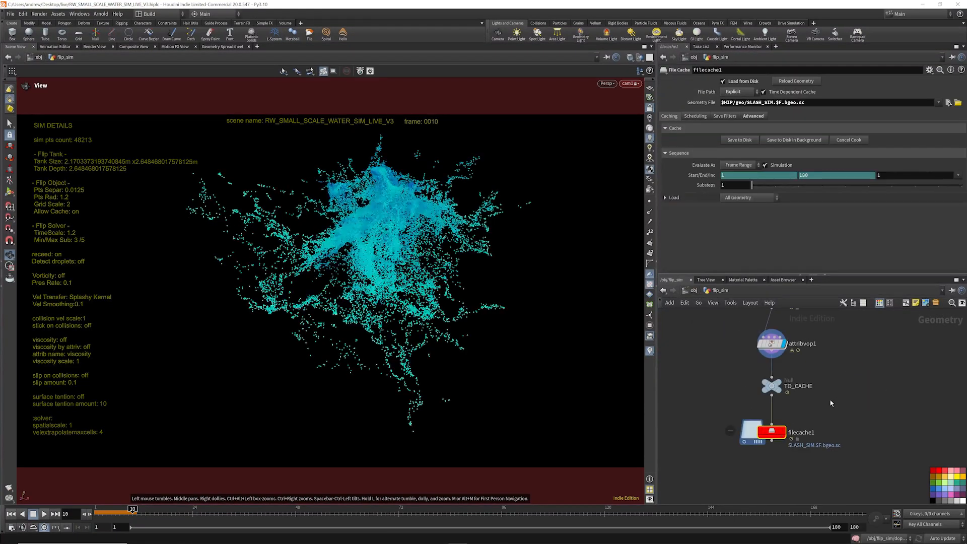
click(692, 290)
click(732, 290)
click(755, 339)
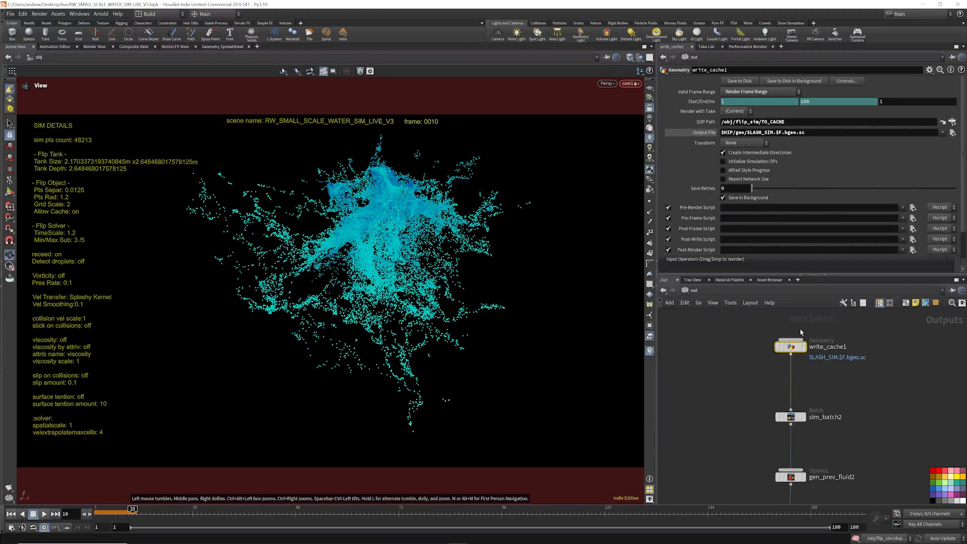
- Inspect the sim_batch2 node's settings and the chain of output nodes below it
scroll(791, 312, down, 3)
click(783, 369)
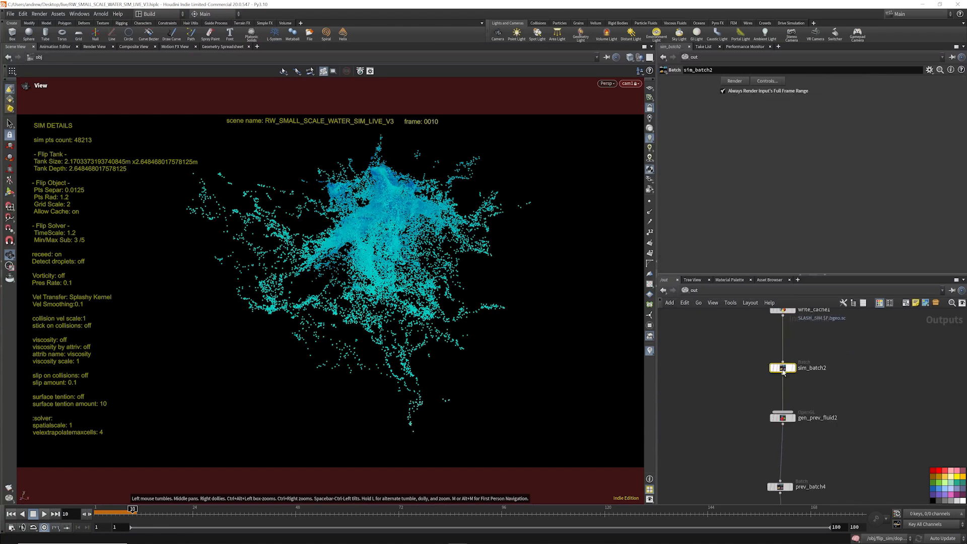
scroll(786, 383, down, 2)
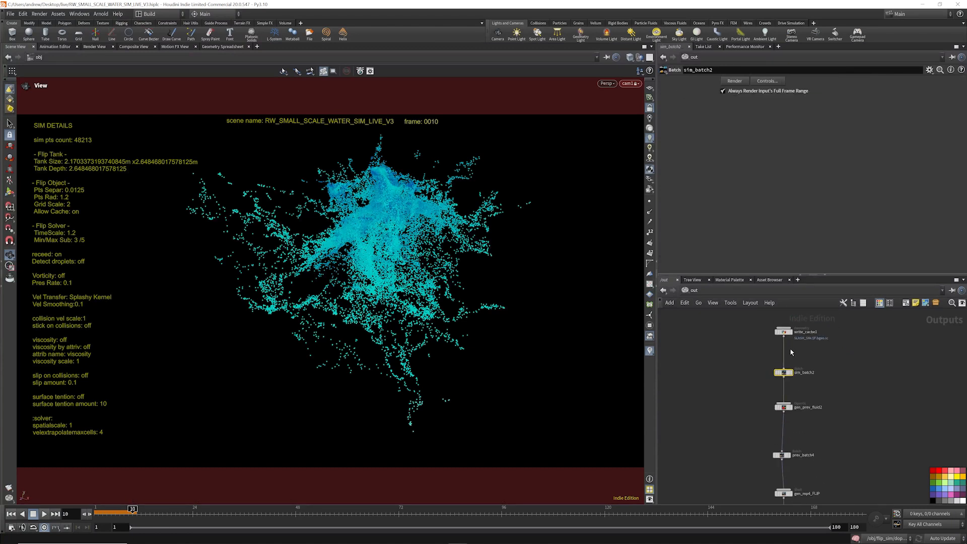
scroll(799, 440, up, 3)
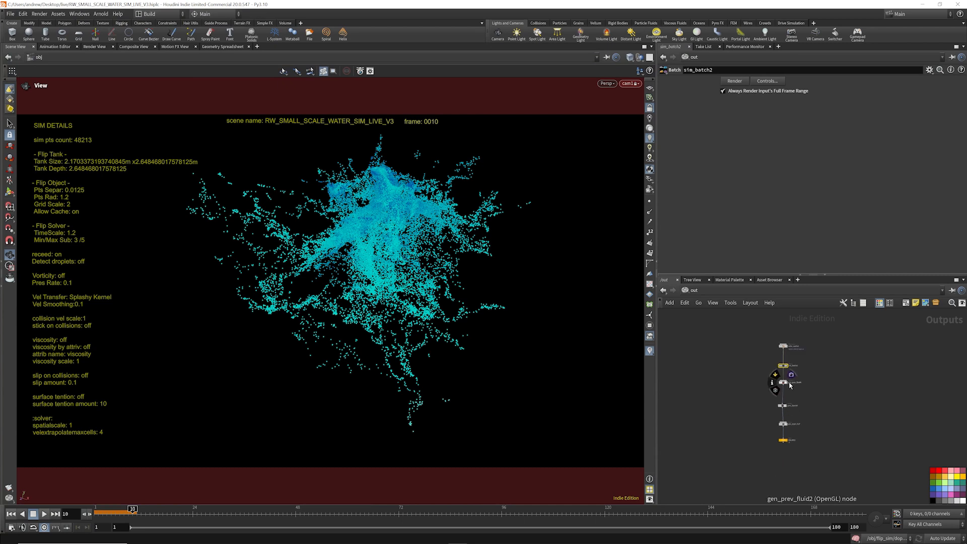
- Widen the parameter area for gen_prev_fluid2, browse for its Display LUT file and go up to the $JOB folder
click(775, 383)
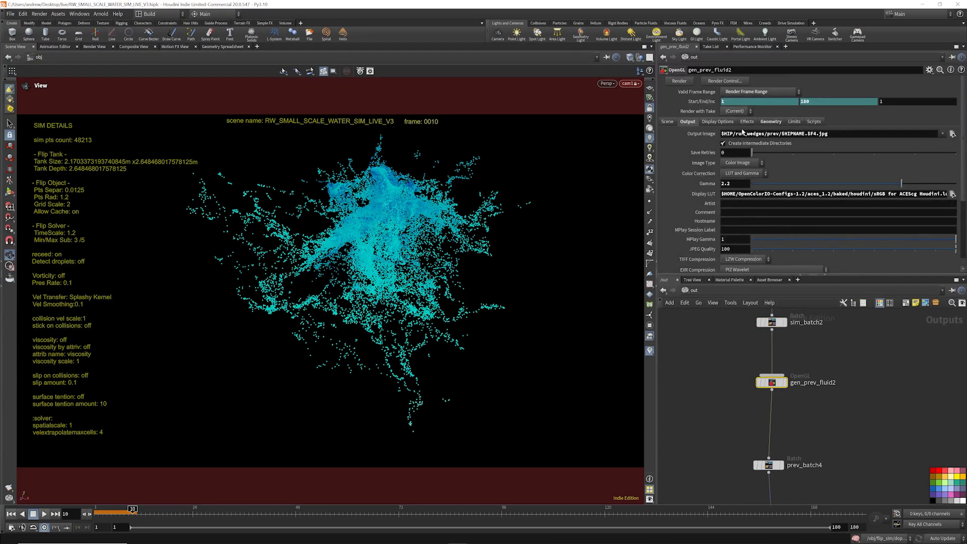
drag(655, 173, 581, 173)
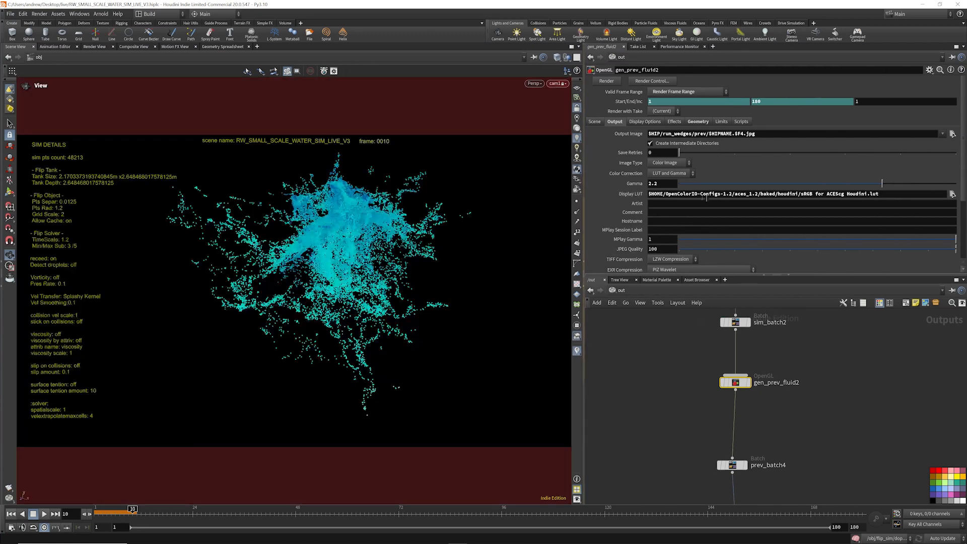
click(952, 194)
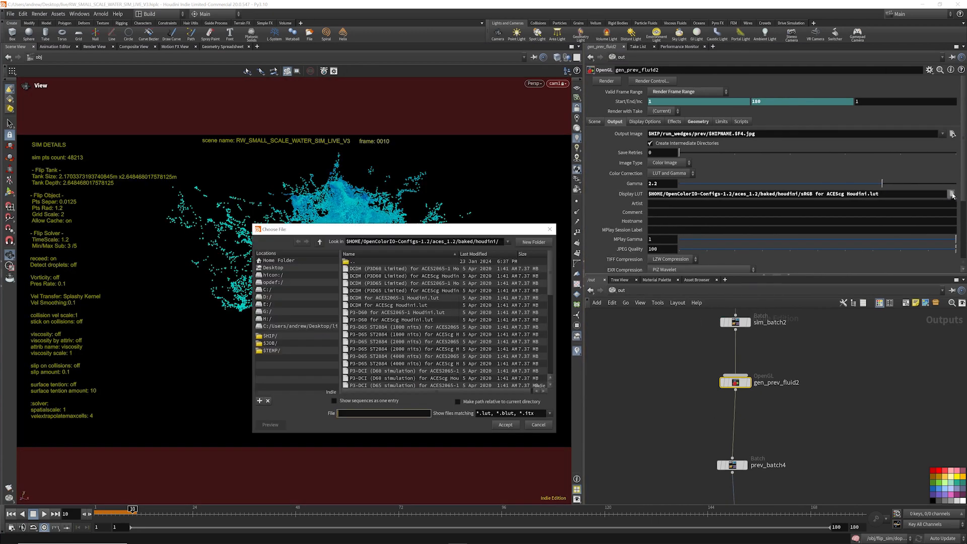
click(320, 243)
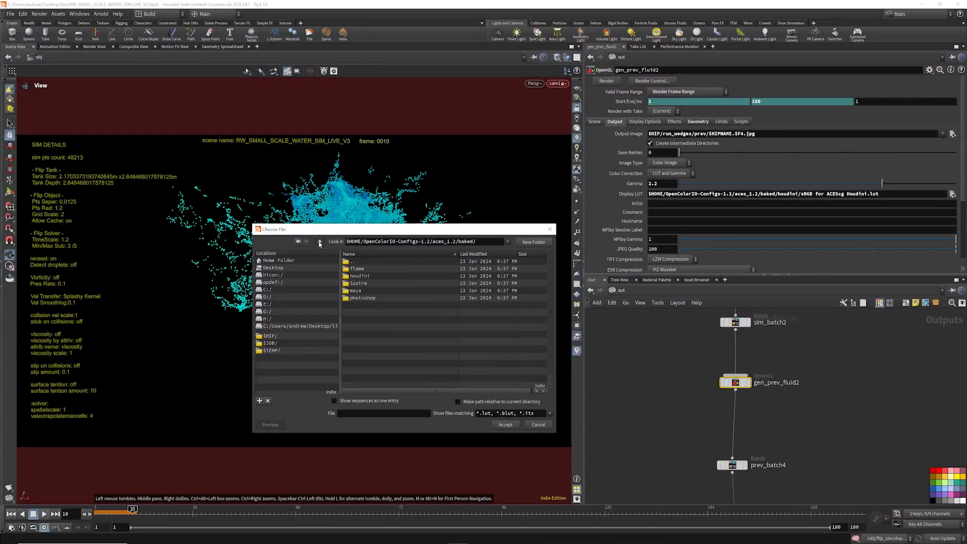
click(320, 243)
click(320, 243)
click(320, 243)
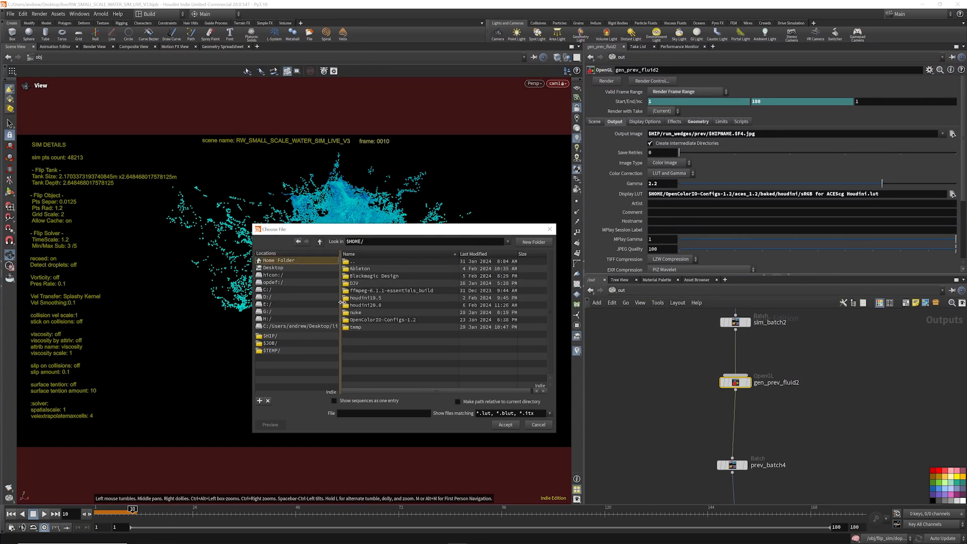
click(320, 243)
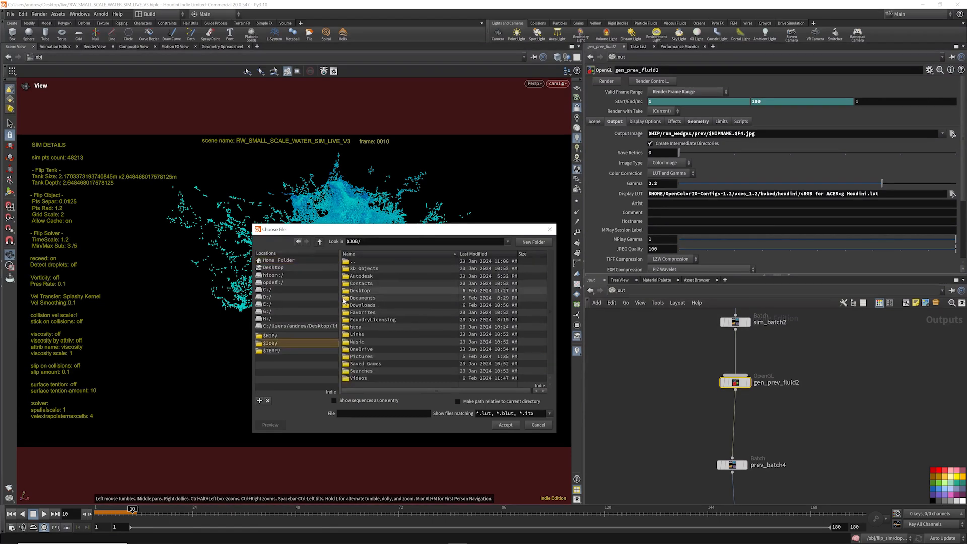
- Choose "sRGB for ACEScg Houdini.lut" from Documents/OpenColorIO-Configs-1.2/aces_1.2/baked/houdini as the Display LUT
double_click(359, 298)
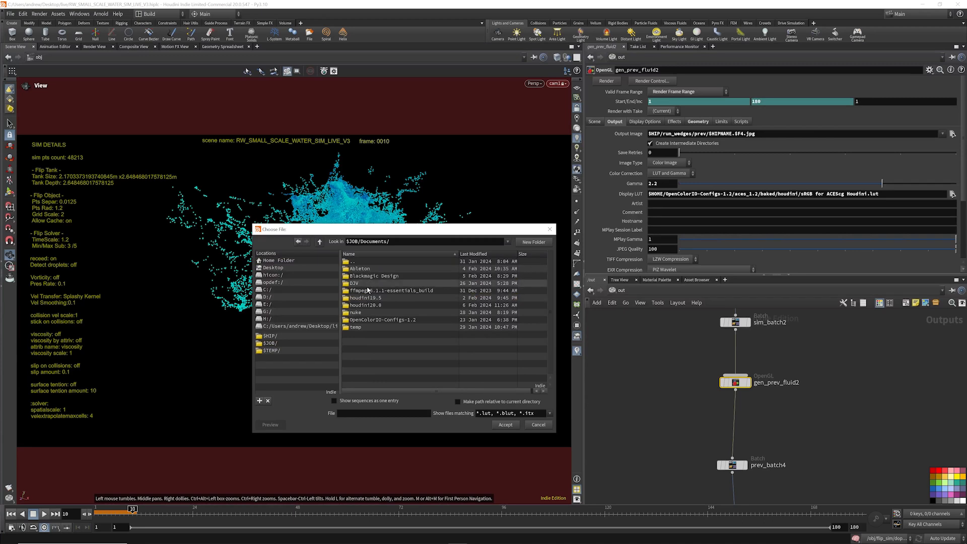
double_click(369, 320)
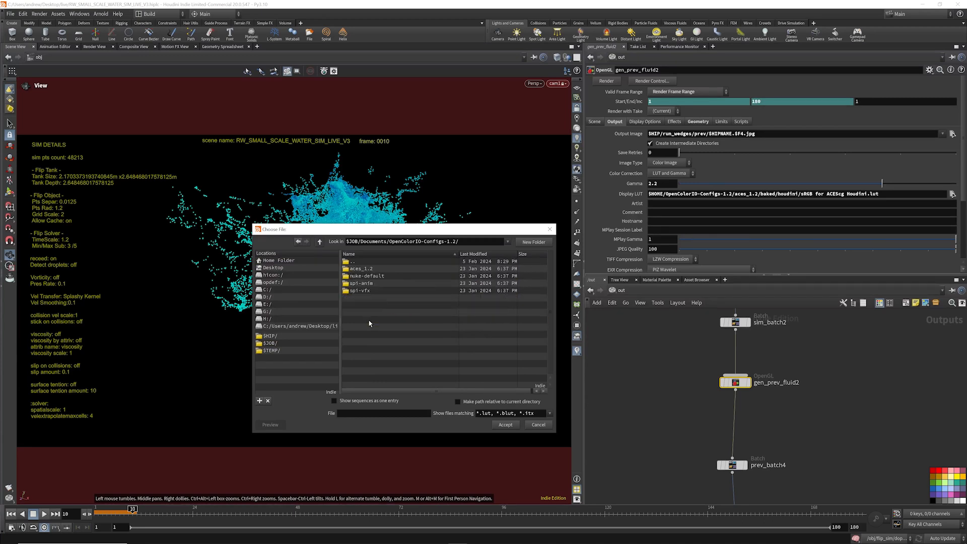
double_click(368, 271)
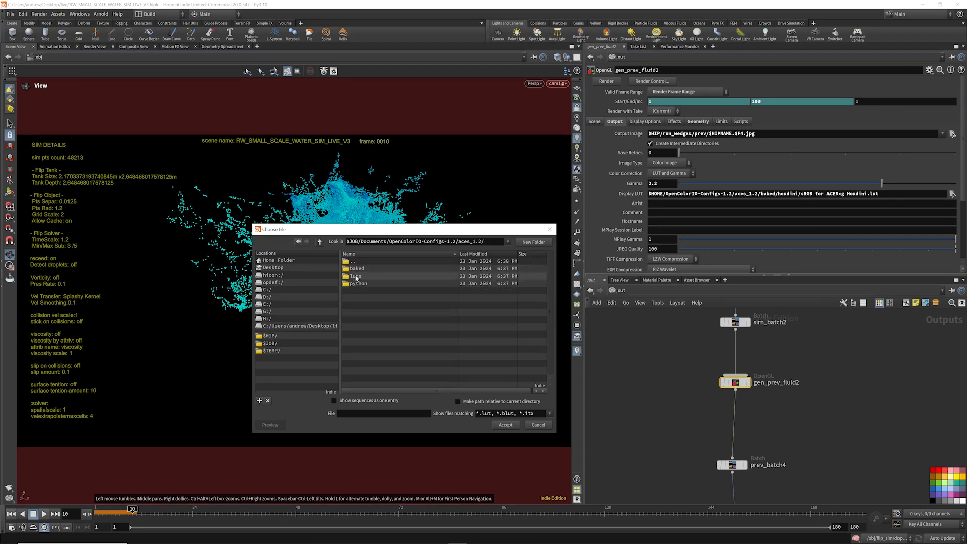
click(357, 271)
double_click(357, 269)
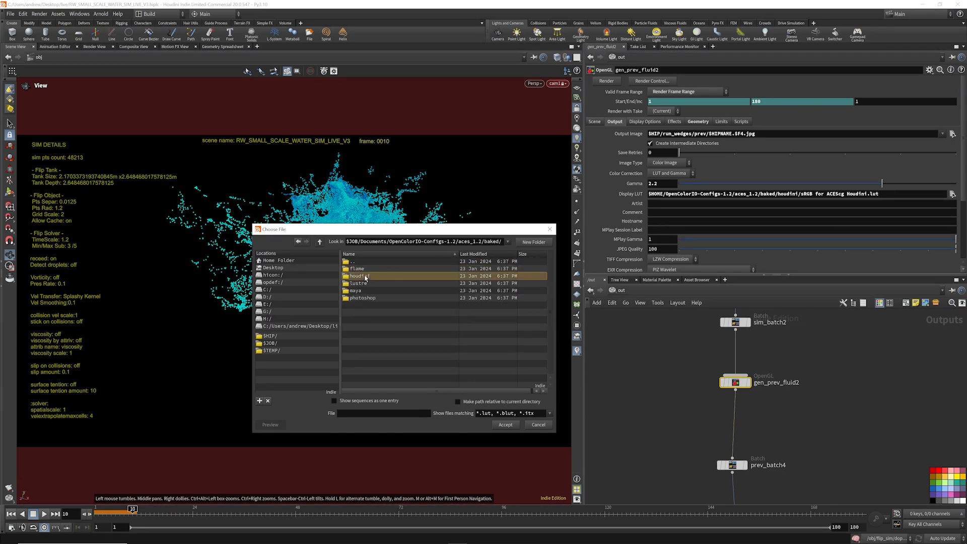
double_click(357, 276)
click(481, 253)
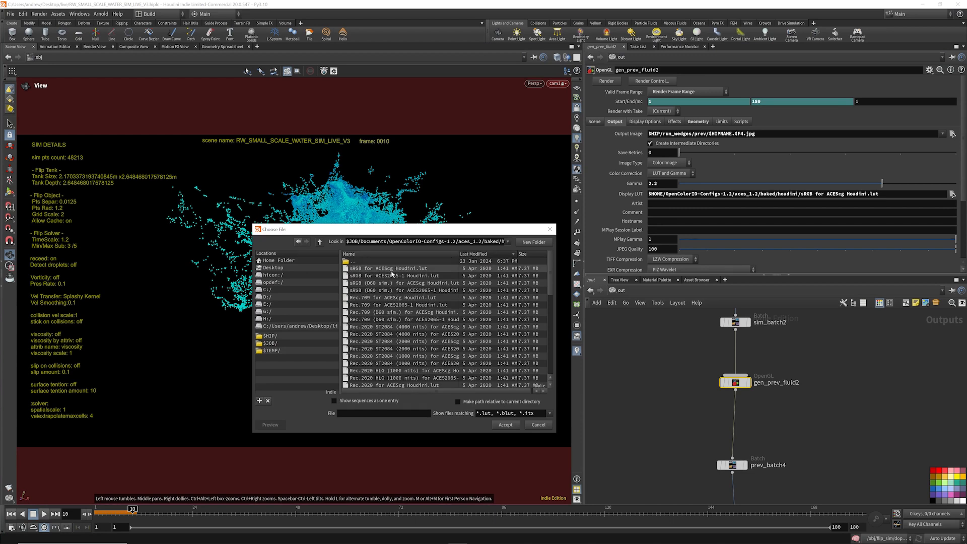
double_click(410, 269)
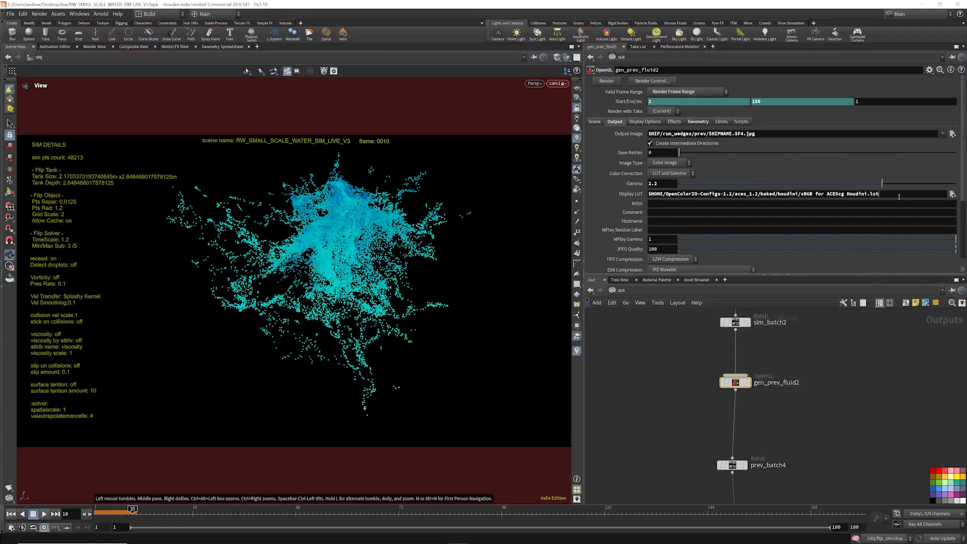
- Switch gen_prev_fluid2's Color Correction to None and back to LUT and Gamma
click(669, 173)
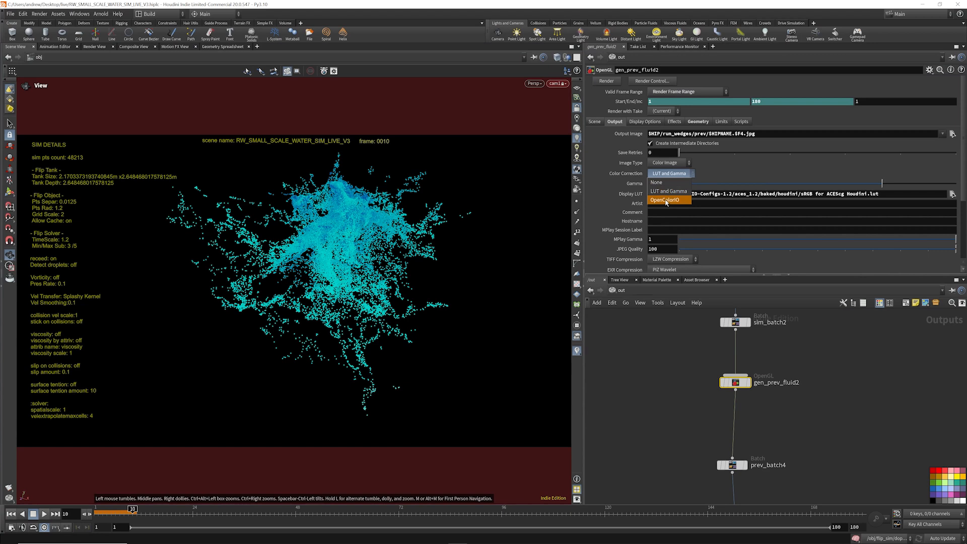
click(659, 183)
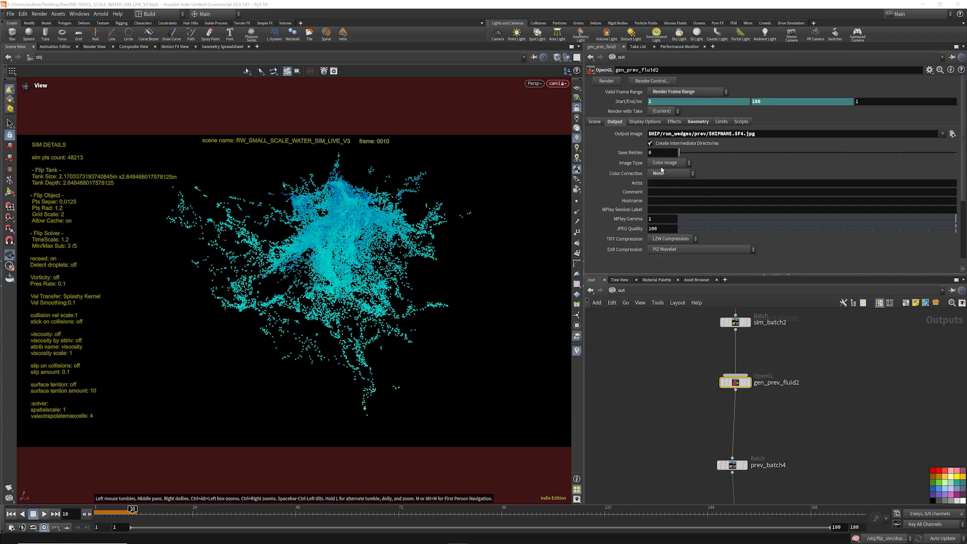
click(662, 171)
click(667, 192)
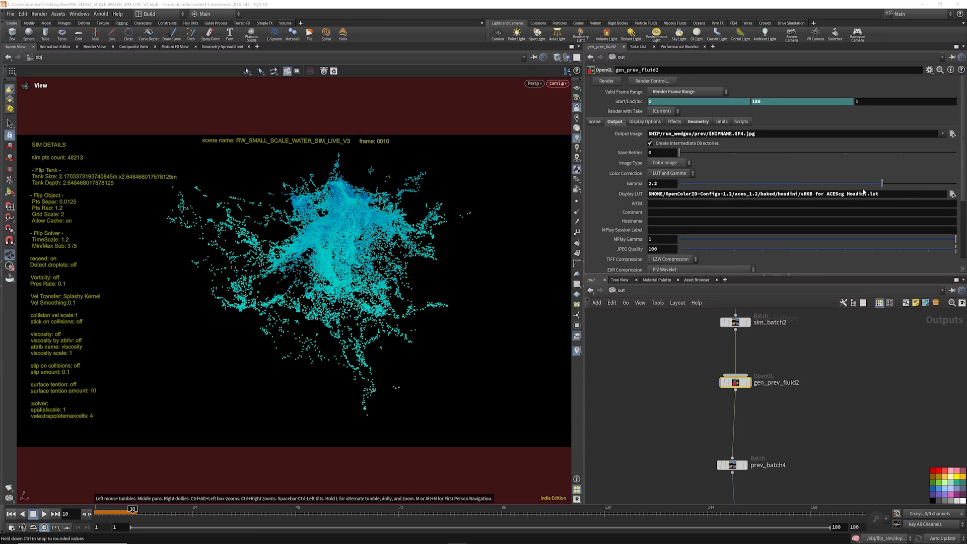
click(788, 193)
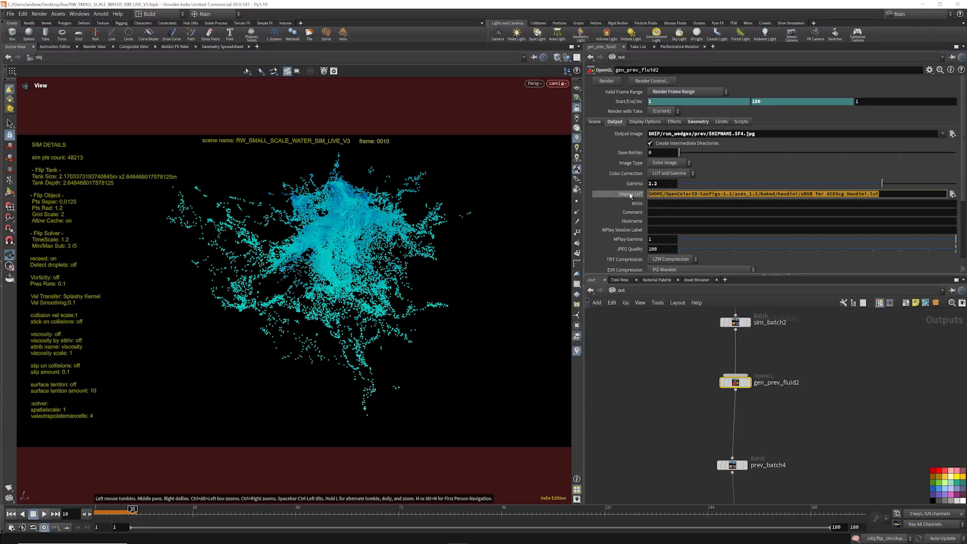
scroll(711, 346, down, 4)
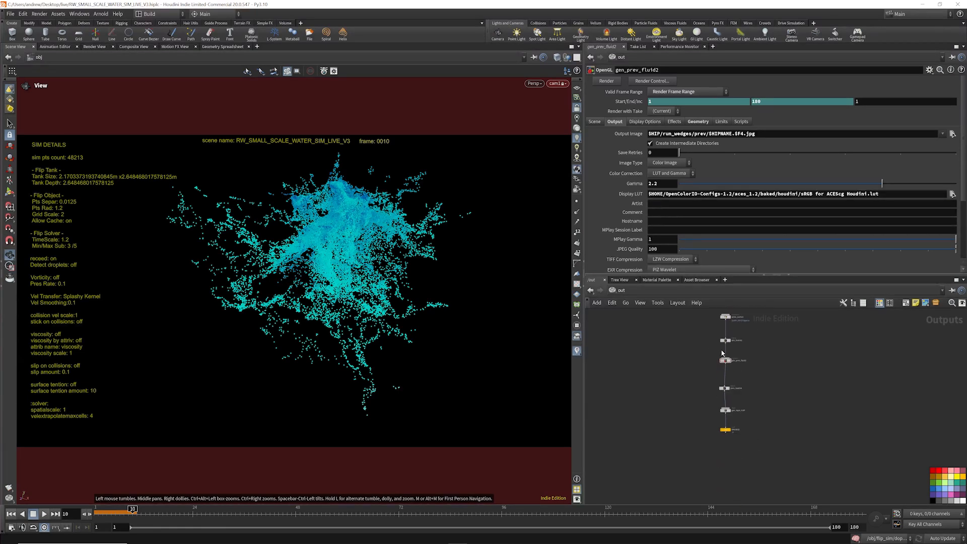
scroll(722, 352, up, 5)
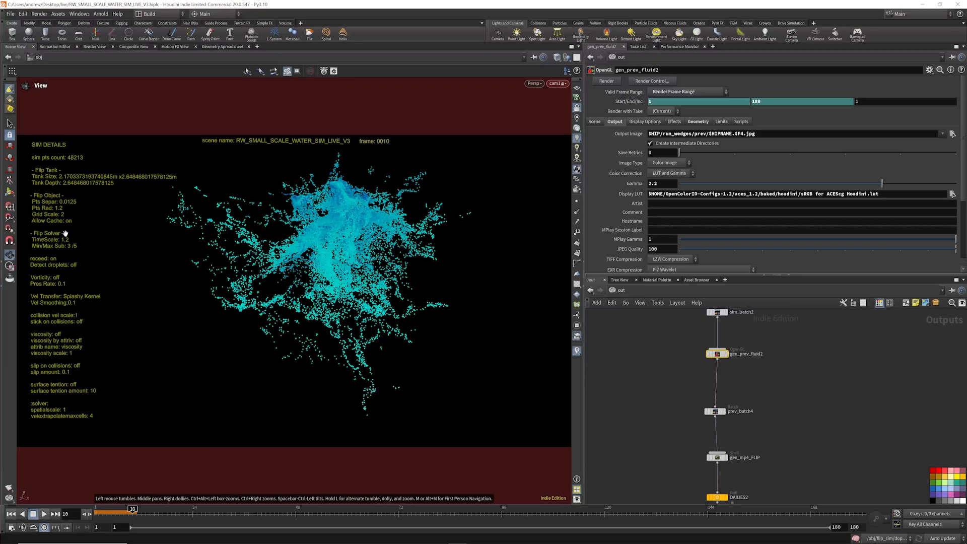
- Inspect the prev_batch4 node and the FFmpeg pre-render script of the gen_mp4_FLIP shell node
click(710, 411)
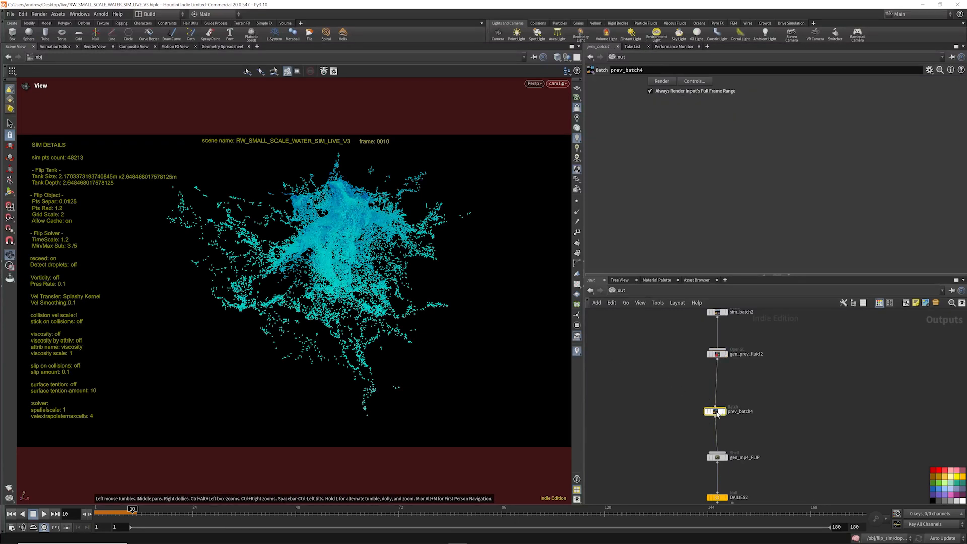
scroll(718, 435, down, 1)
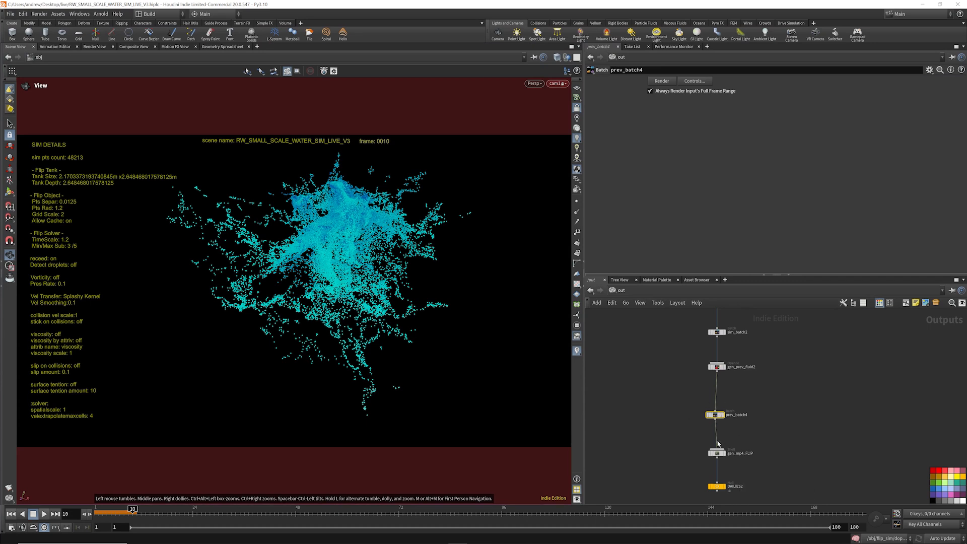
scroll(717, 441, up, 2)
click(715, 413)
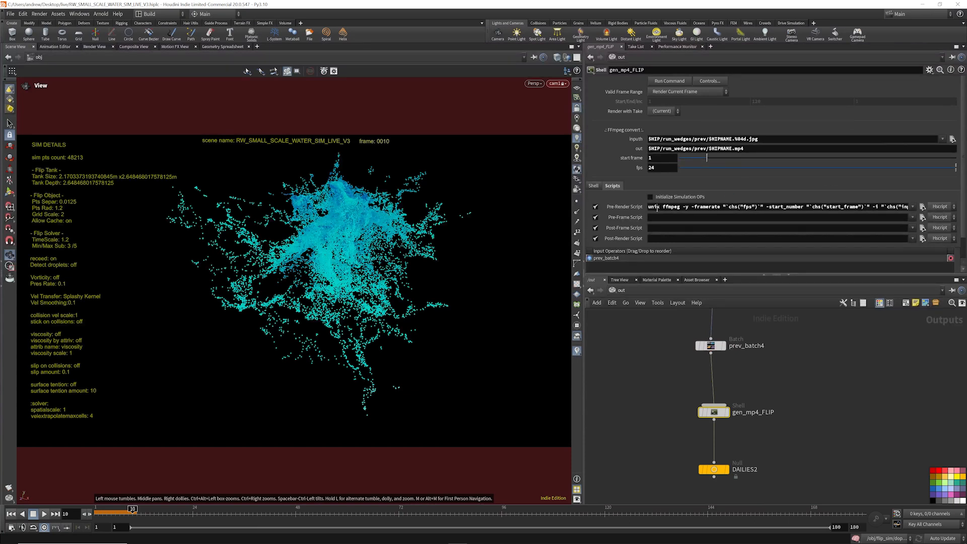
drag(656, 208, 827, 208)
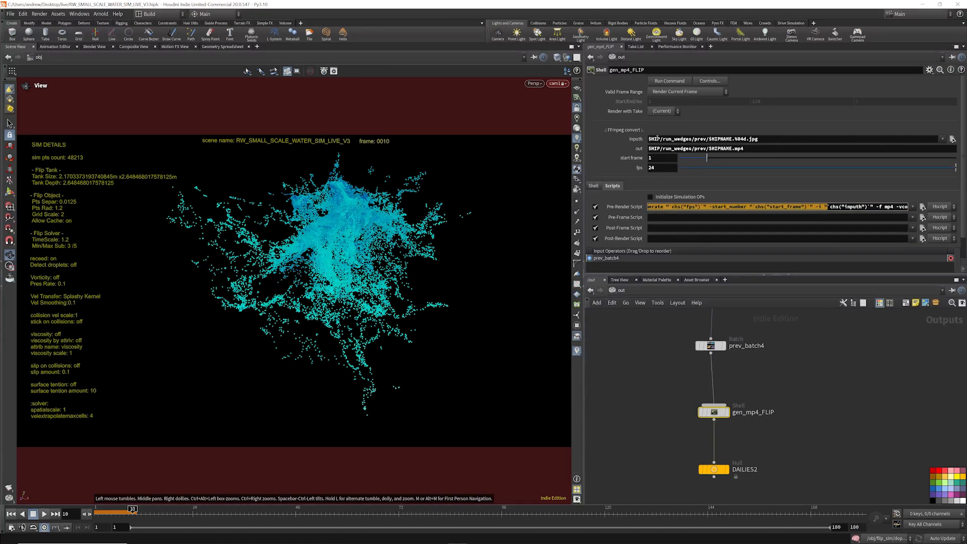
click(710, 410)
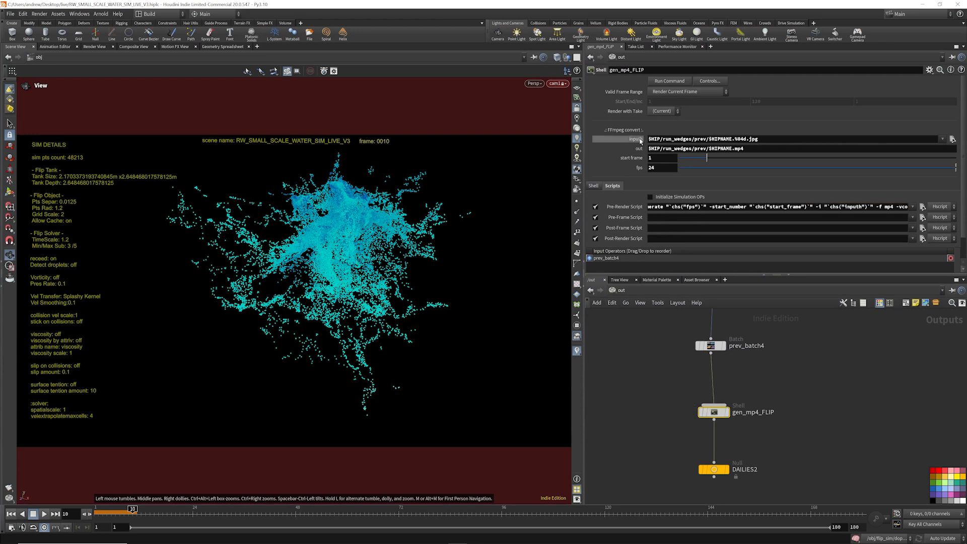
- Compare gen_prev_fluid2's output image path with the FFmpeg input and output paths of gen_mp4_FLIP
scroll(723, 387, down, 4)
scroll(720, 342, up, 3)
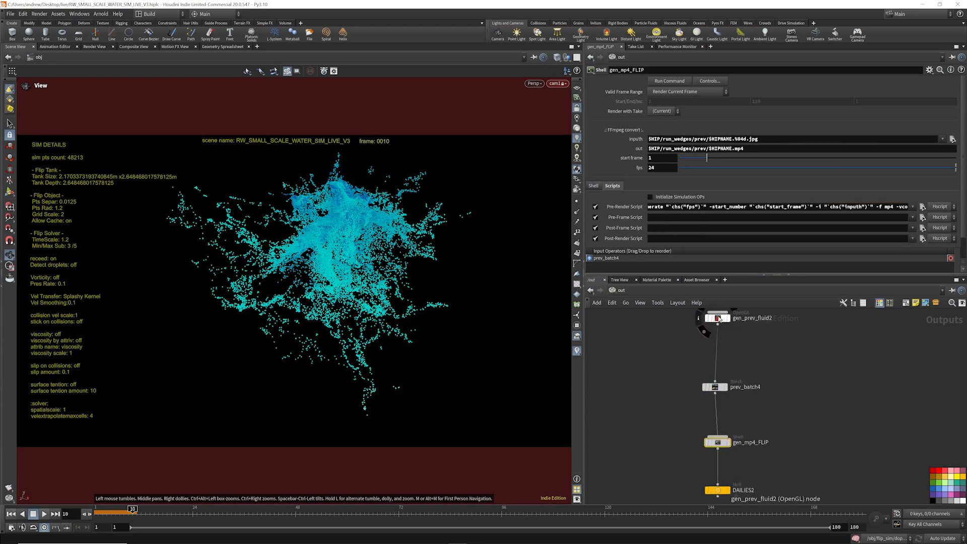
click(717, 318)
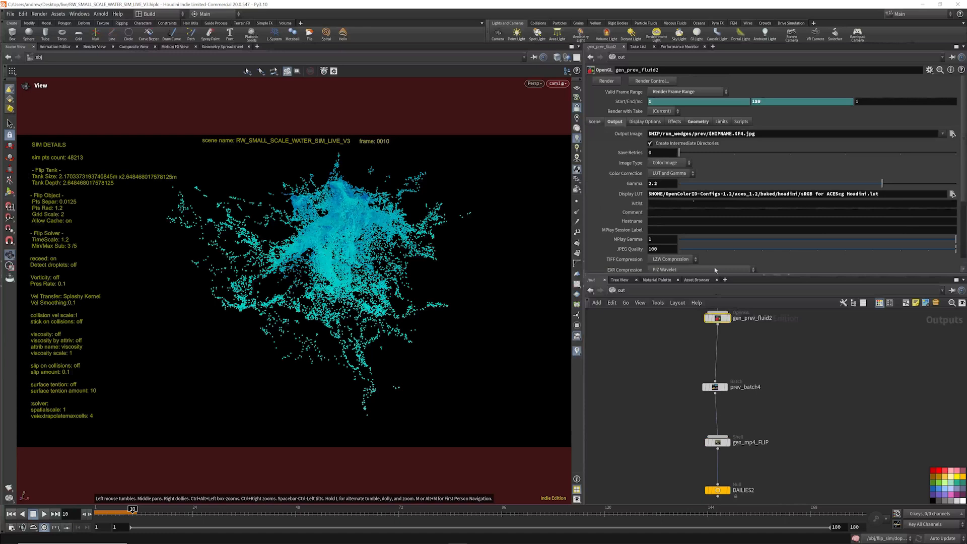
click(717, 442)
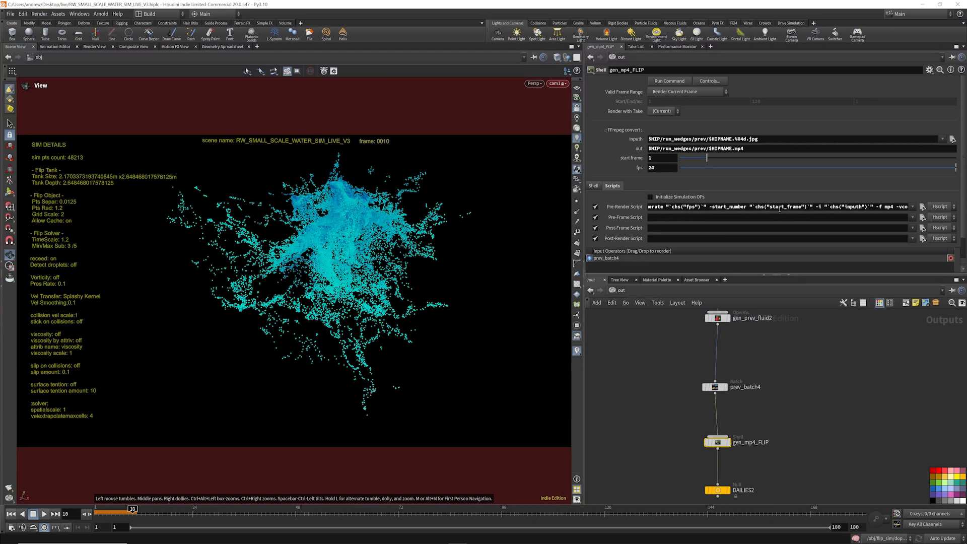
- Render the whole output chain from the DAILIES2 node and bring up the live project folder in File Explorer
scroll(758, 381, down, 3)
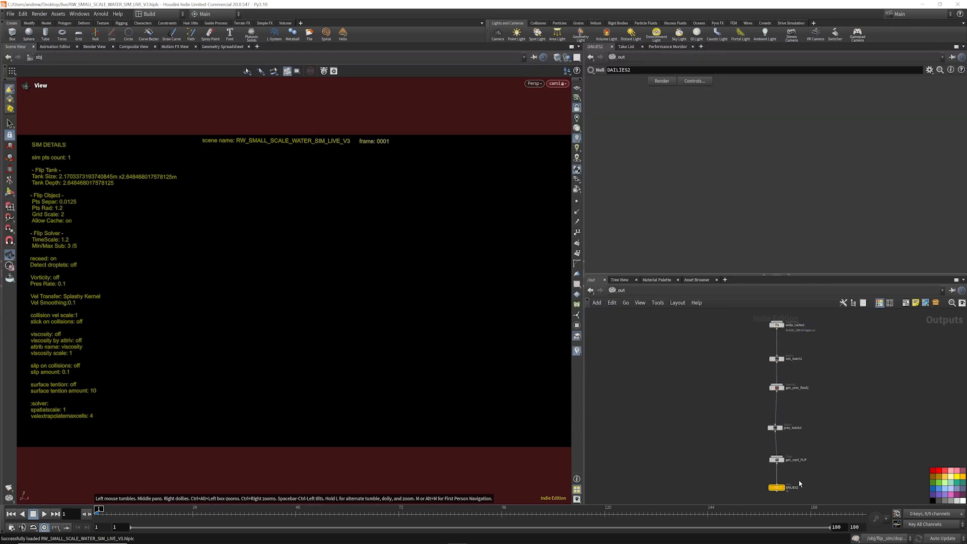
click(661, 81)
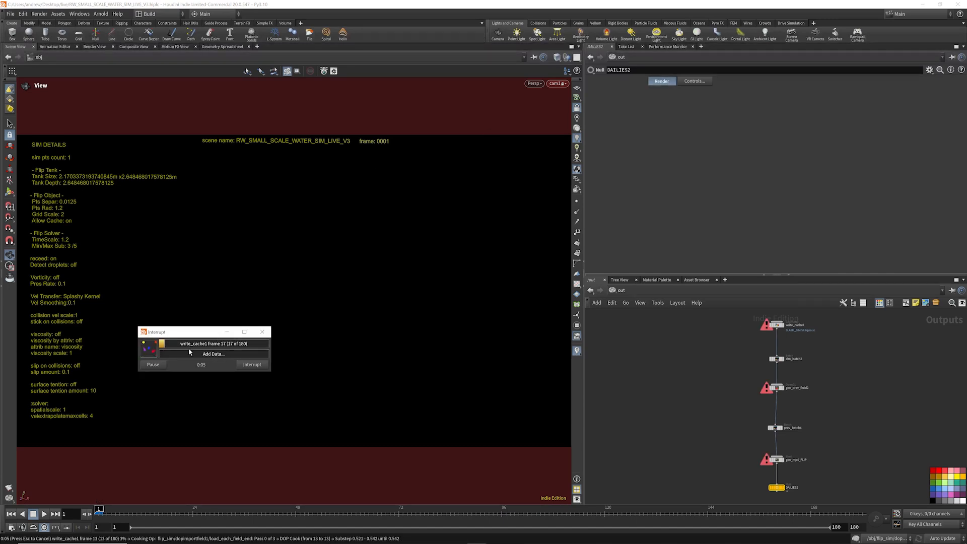
double_click(445, 6)
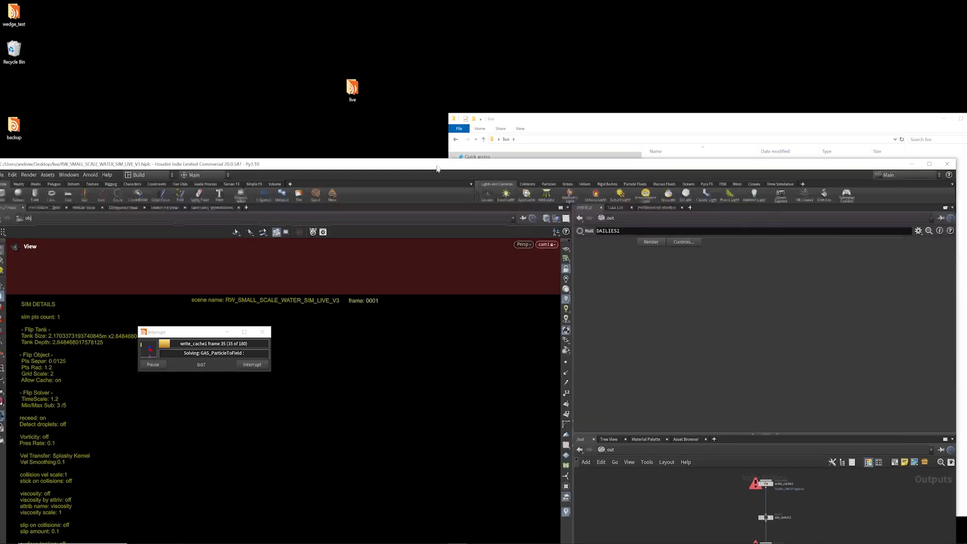
click(524, 117)
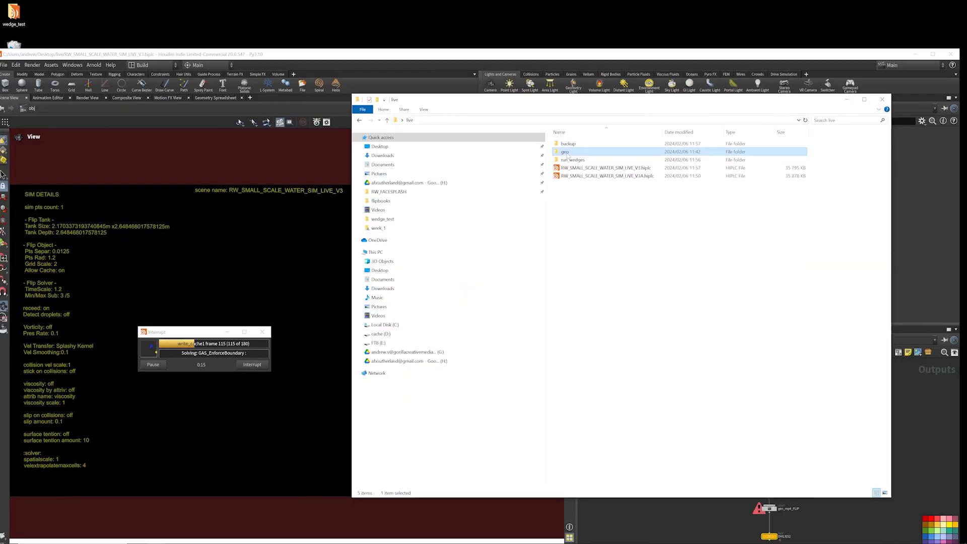
- Open the geo folder and examine the SLASH_SIM .bgeo.sc cache files being written
double_click(573, 152)
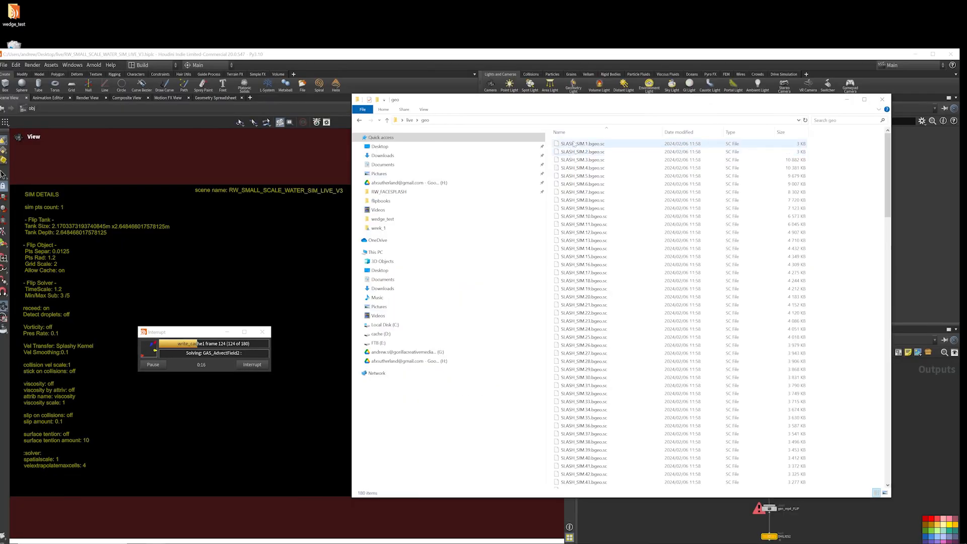
scroll(630, 216, down, 20)
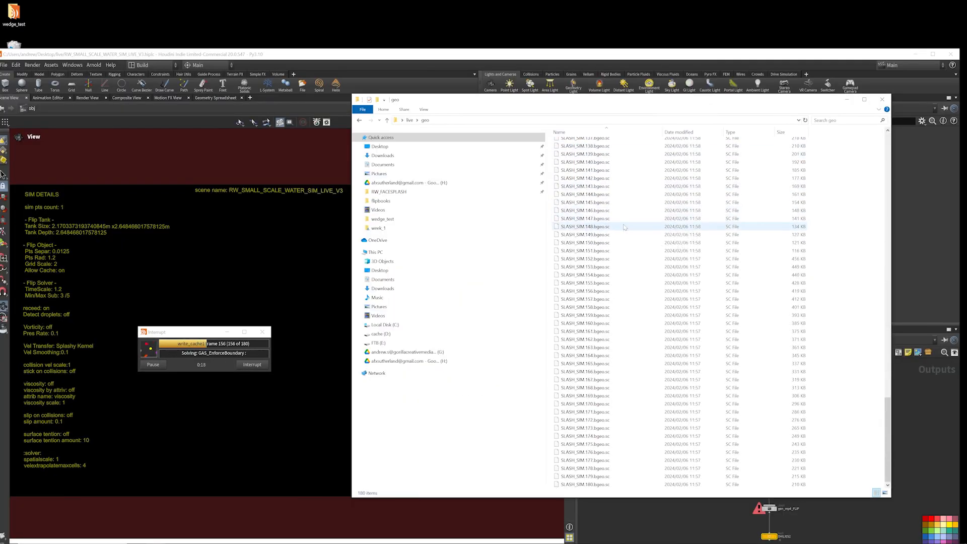
scroll(618, 261, up, 6)
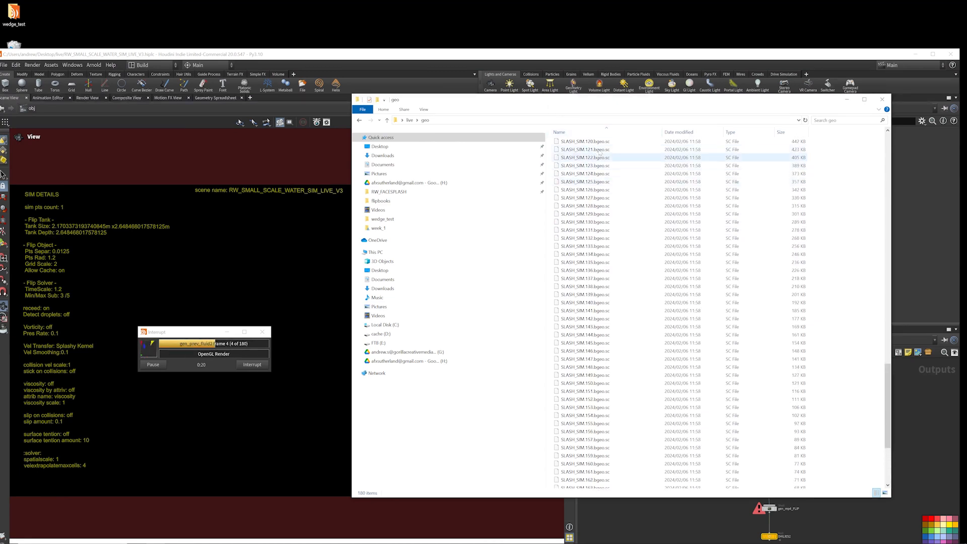
scroll(612, 297, down, 6)
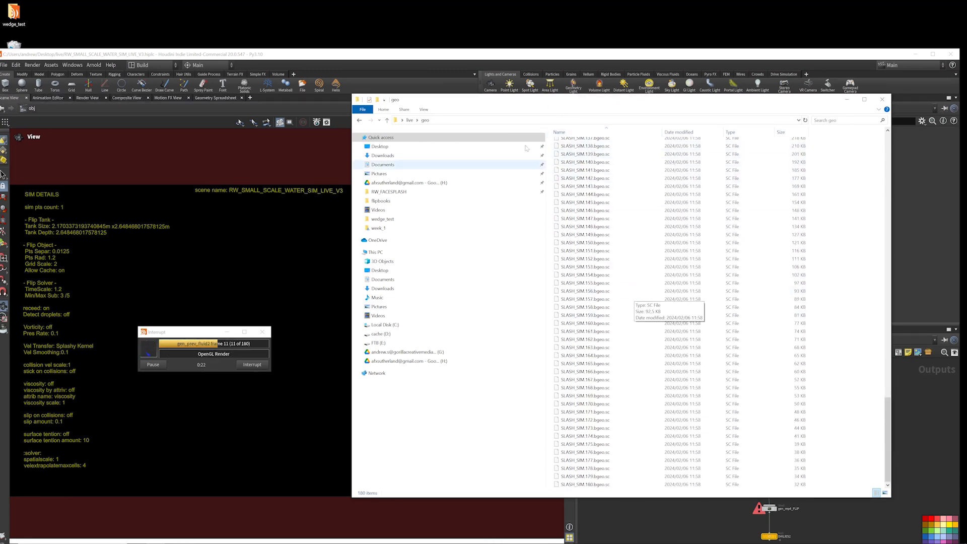
- Open the live/run_wedges/prev folder and examine the preview JPG frames while the render progresses
click(387, 119)
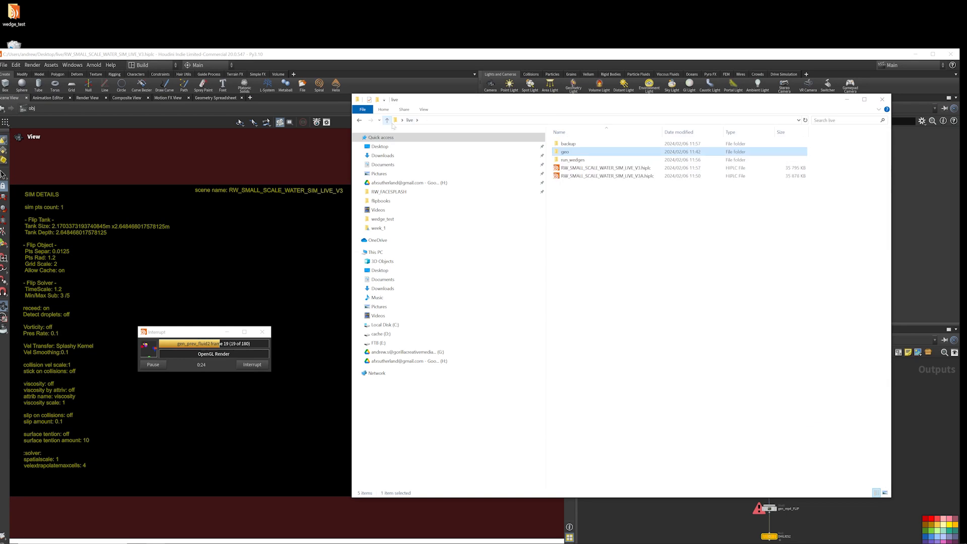
double_click(573, 159)
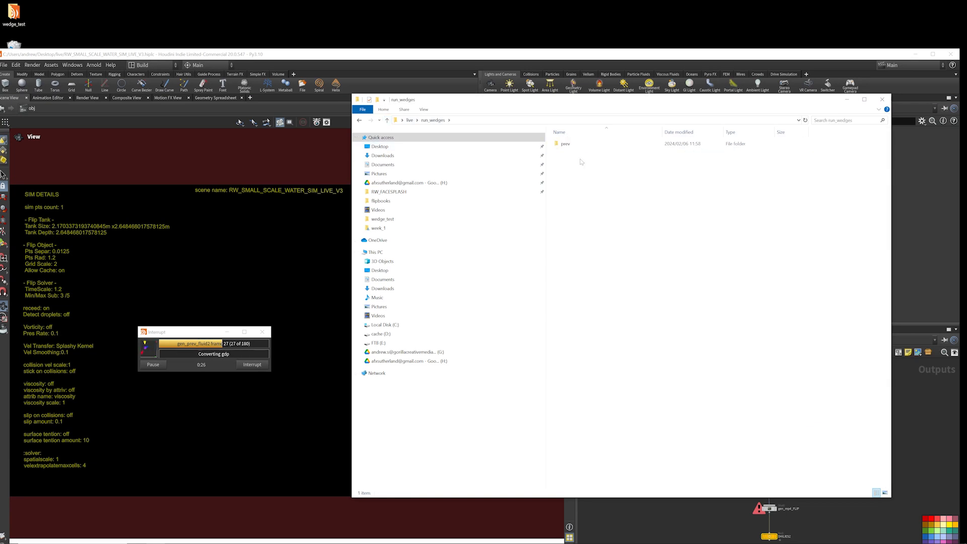
double_click(567, 145)
click(584, 183)
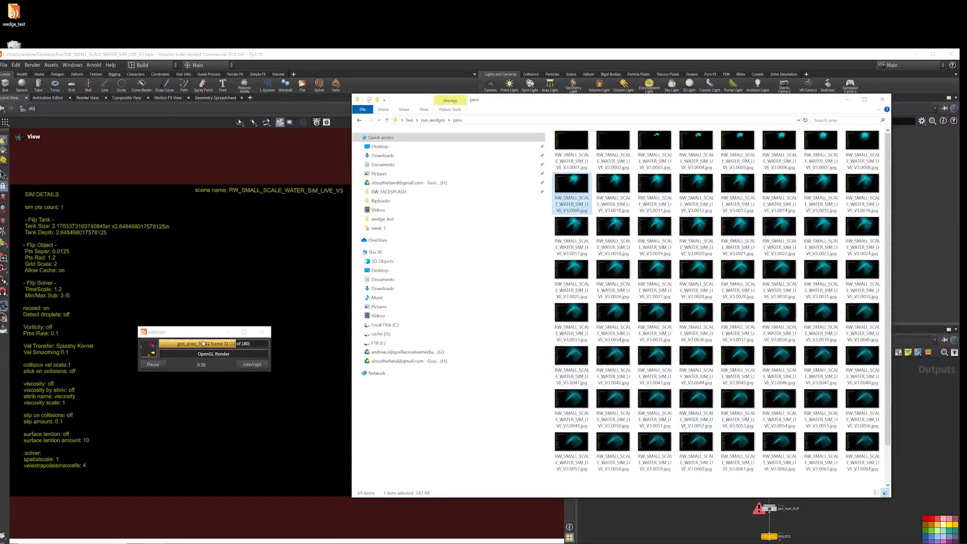
drag(199, 332, 221, 260)
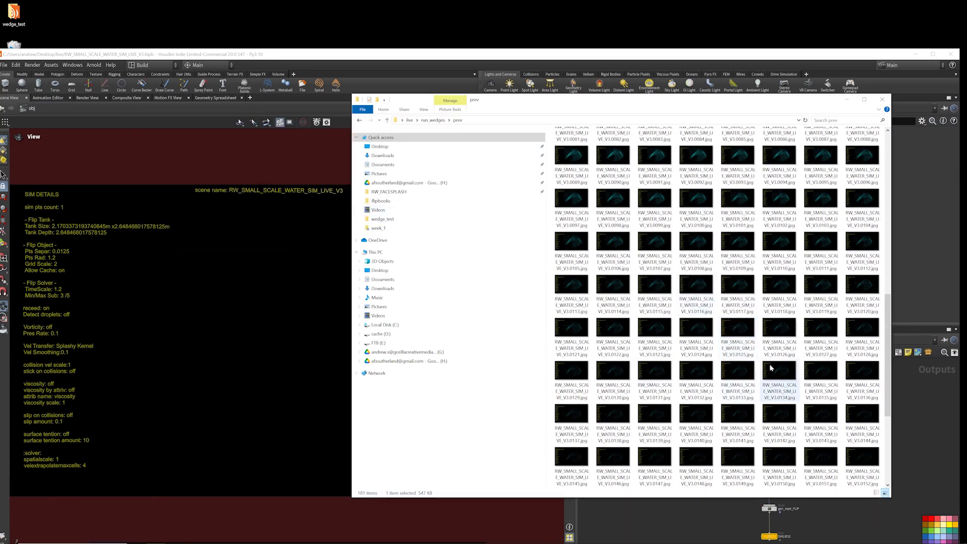
- Play RW_SMALL_SCALE_WATER_SIM_LIVE_V3.mp4, close the player and the folder, and return to the maximized Houdini window
click(743, 436)
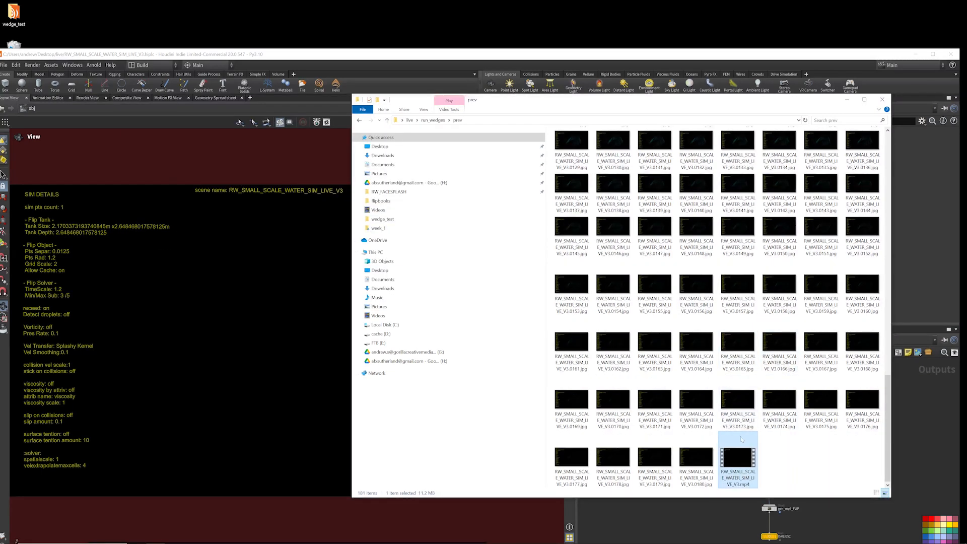
double_click(736, 457)
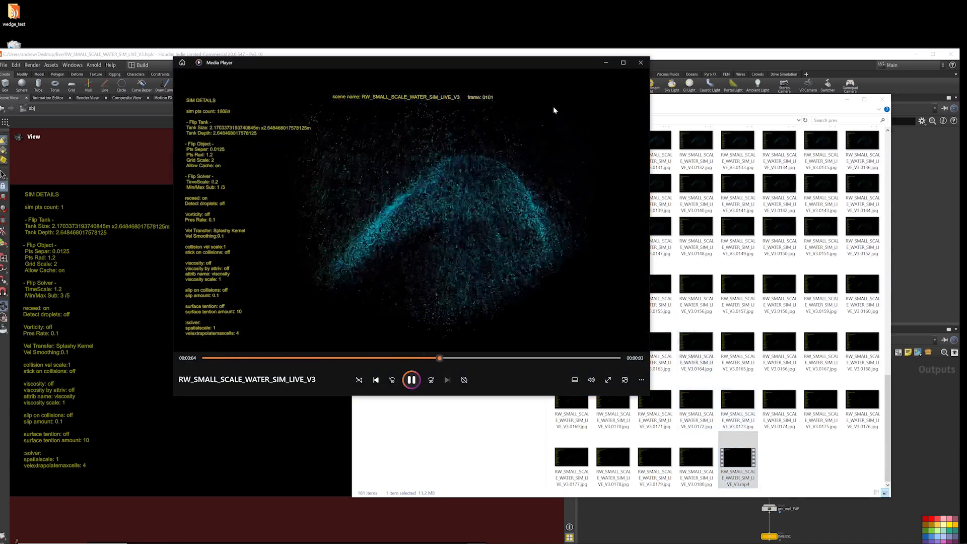
click(640, 62)
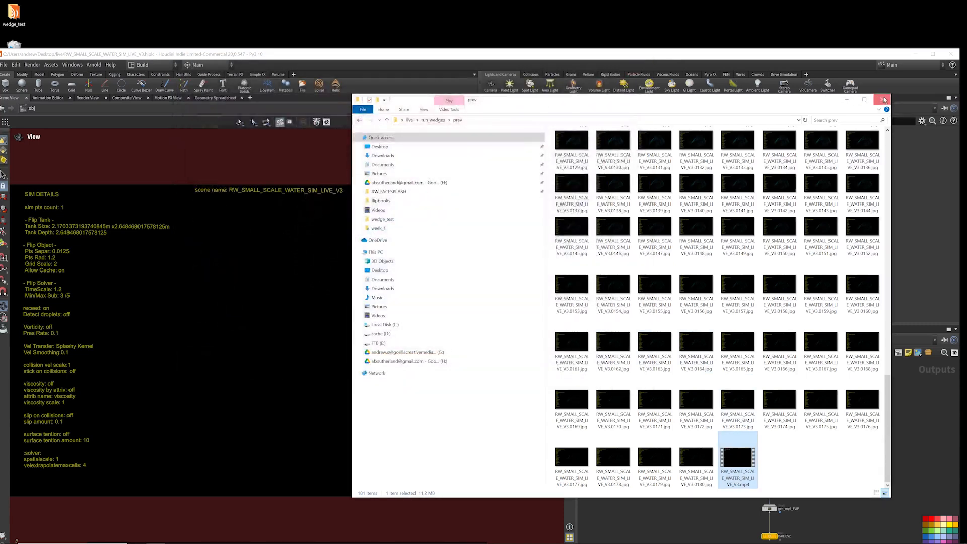
click(882, 99)
click(932, 54)
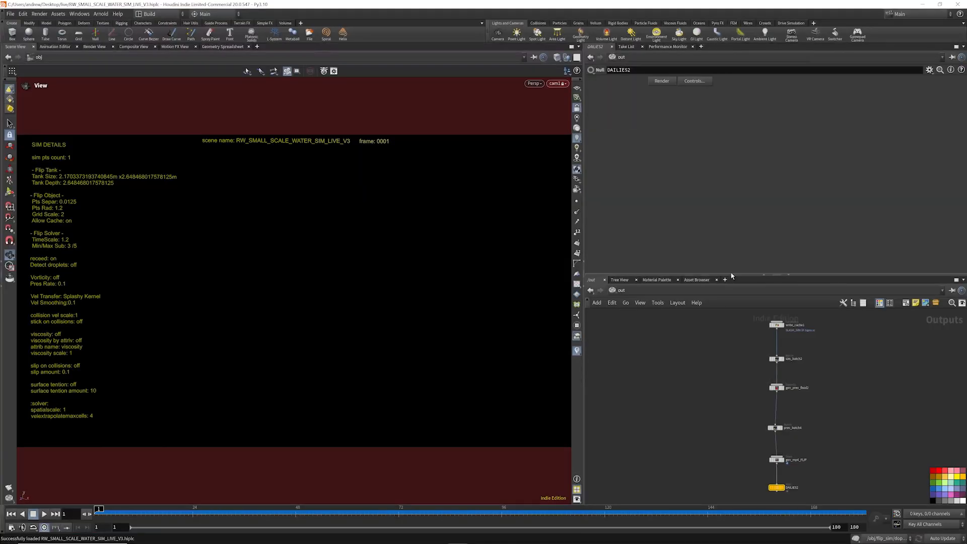
- Enlarge the network area, go into flip_sim at object level and turn off Cache Simulation on the dopnet1 node
drag(731, 275, 731, 227)
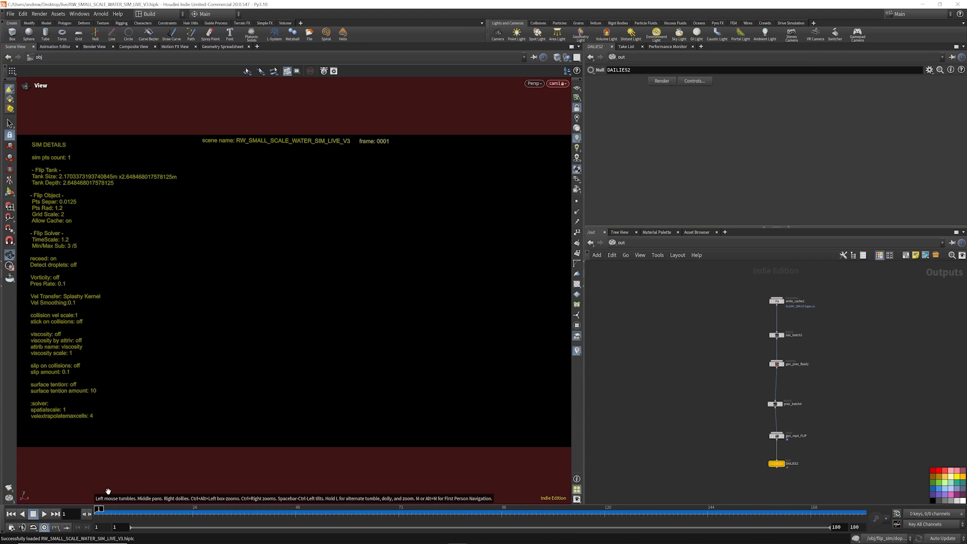
click(656, 245)
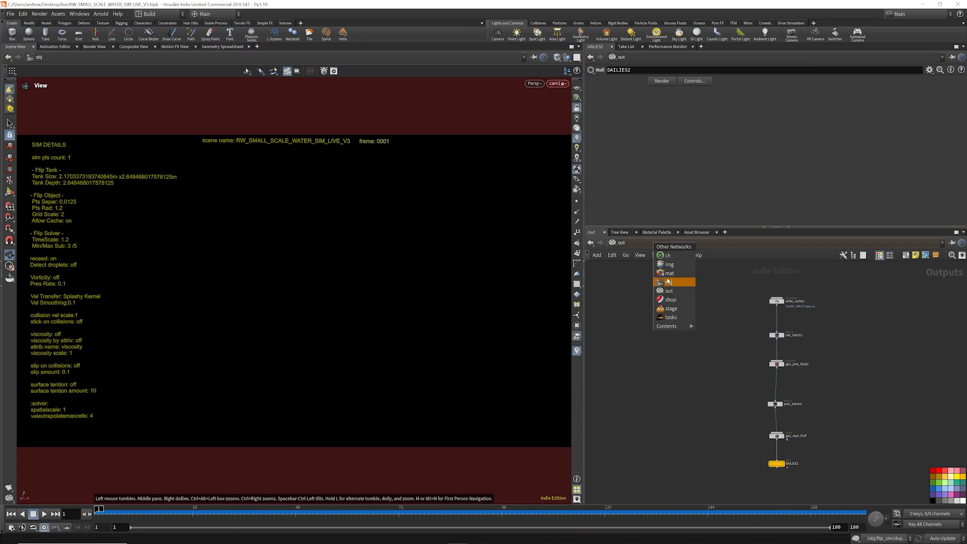
click(668, 281)
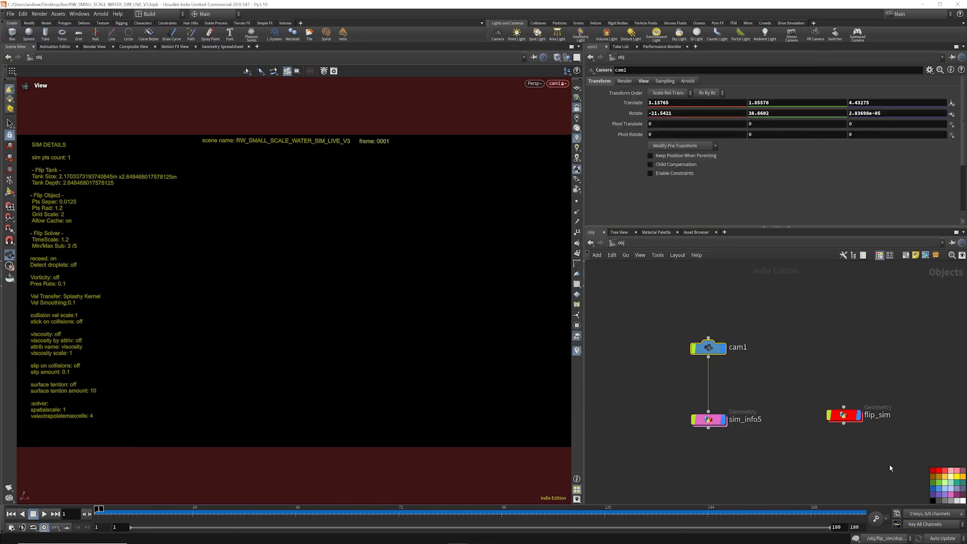
click(850, 419)
double_click(848, 418)
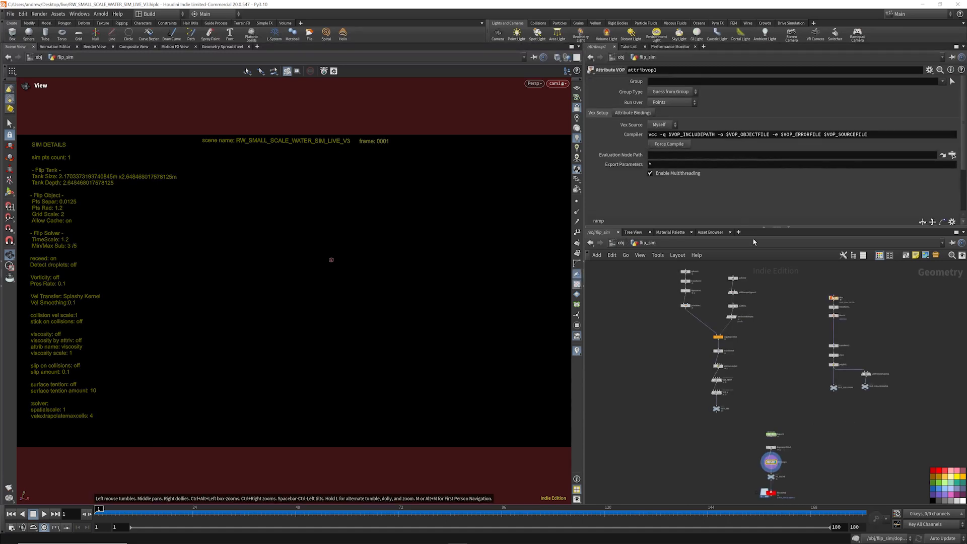
click(772, 434)
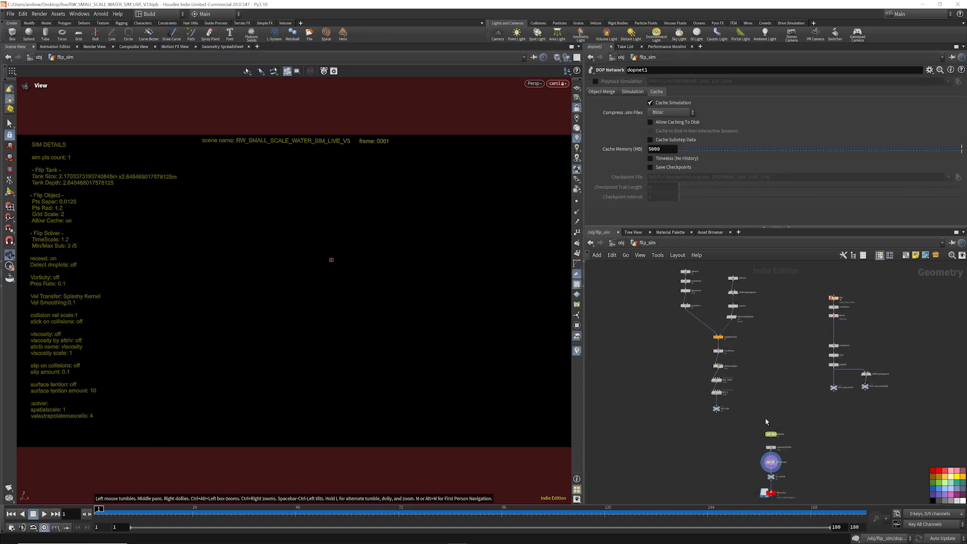
click(649, 103)
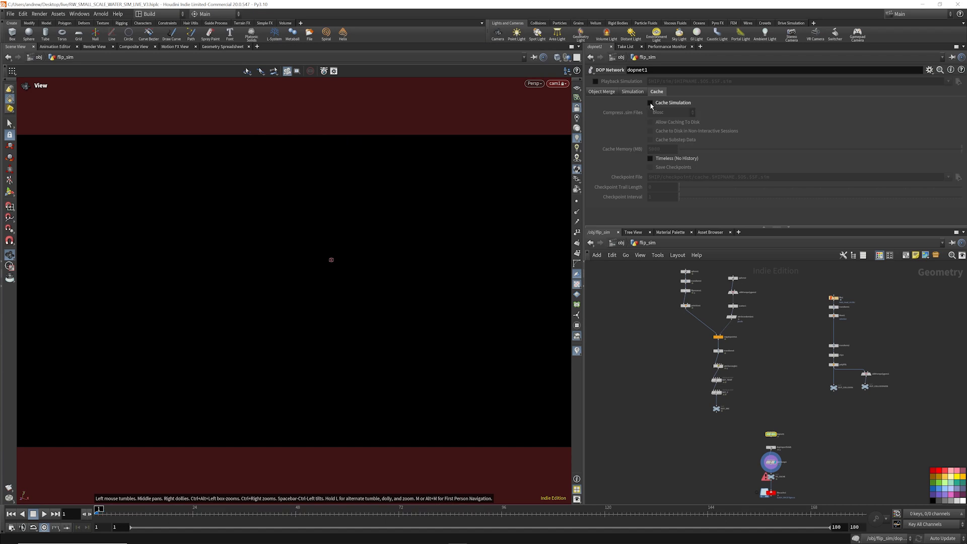
- Return to the out network and render the output chain again from DAILIES2
click(621, 243)
click(622, 243)
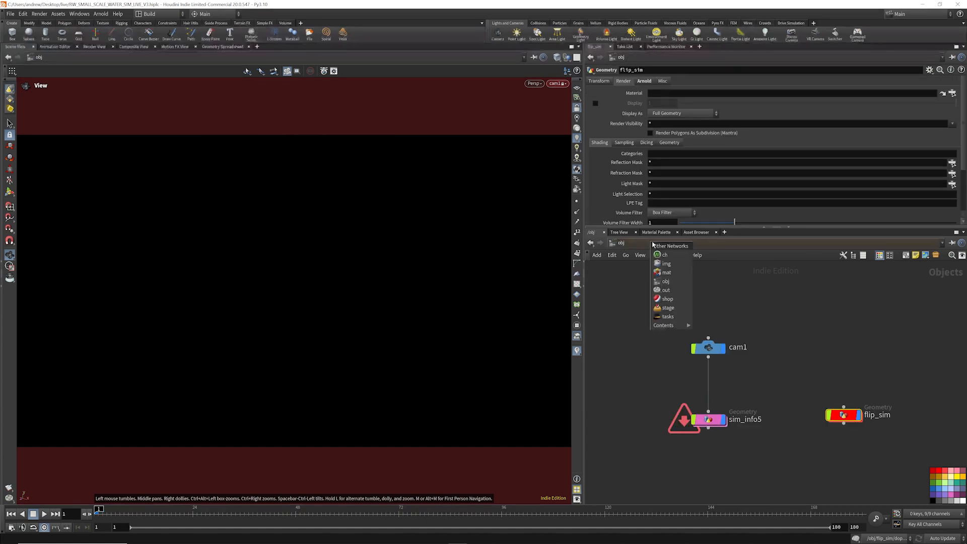
click(665, 290)
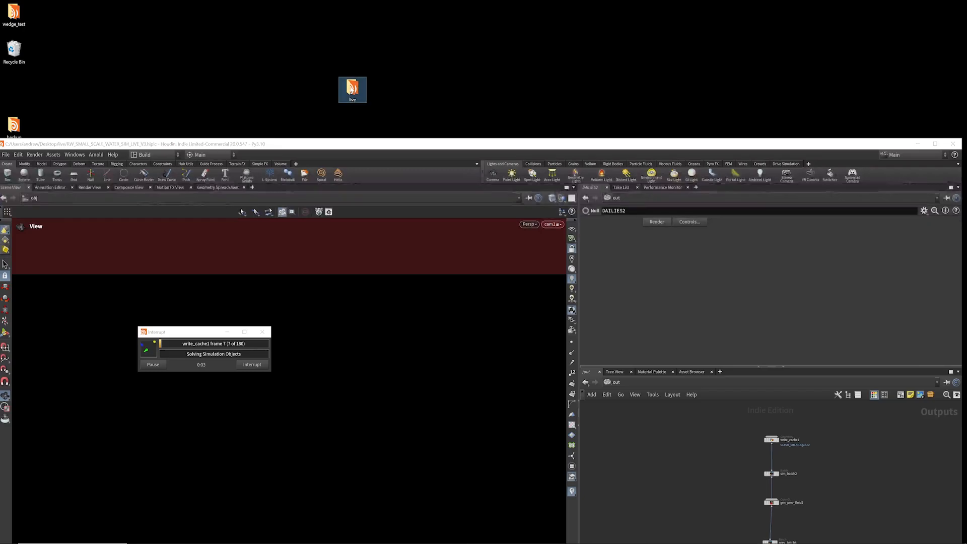
- Open the live folder in File Explorer, look inside run_wedges and go back up one level
double_click(351, 87)
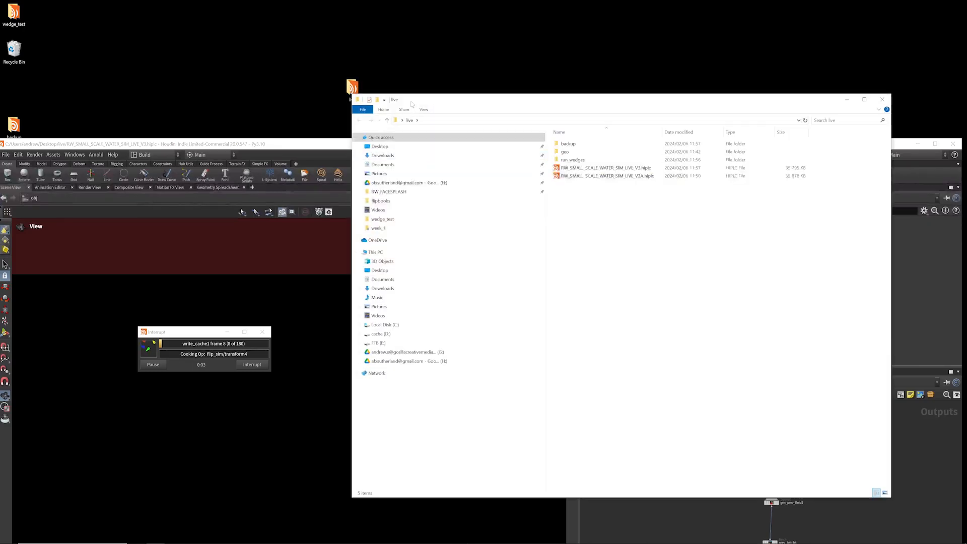
click(573, 160)
double_click(575, 161)
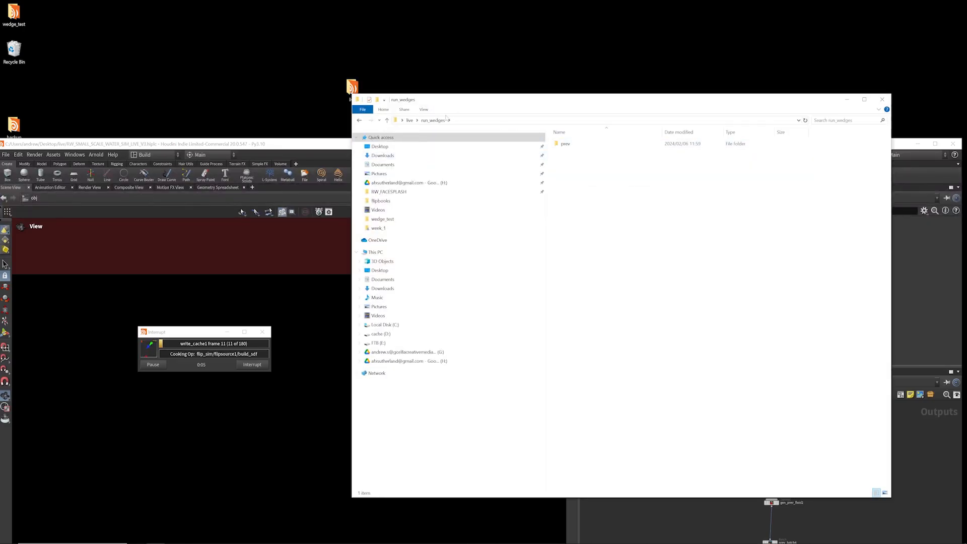
key(alt+Up)
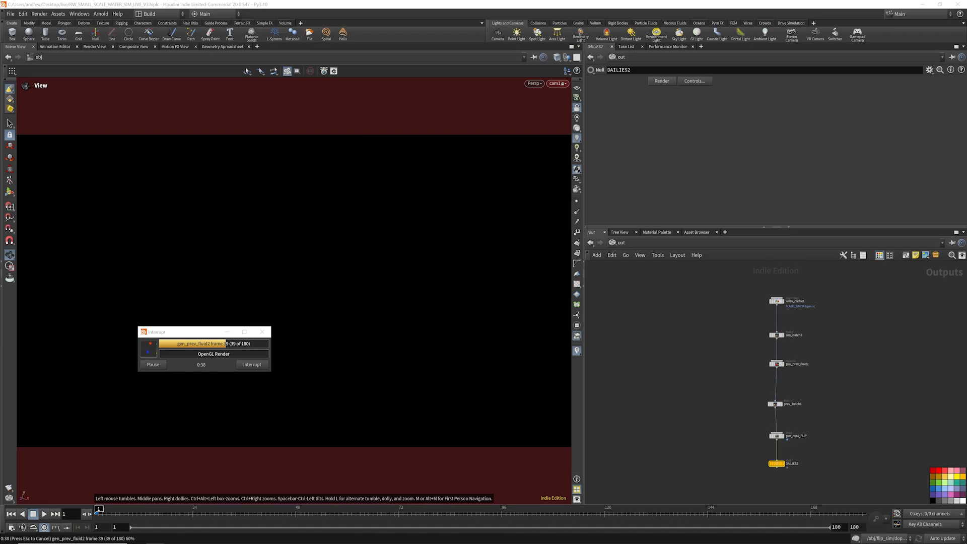
- Switch to File Explorer, browse the rendered frames in run_wedges\prev and open one of the preview images
key(alt+Tab)
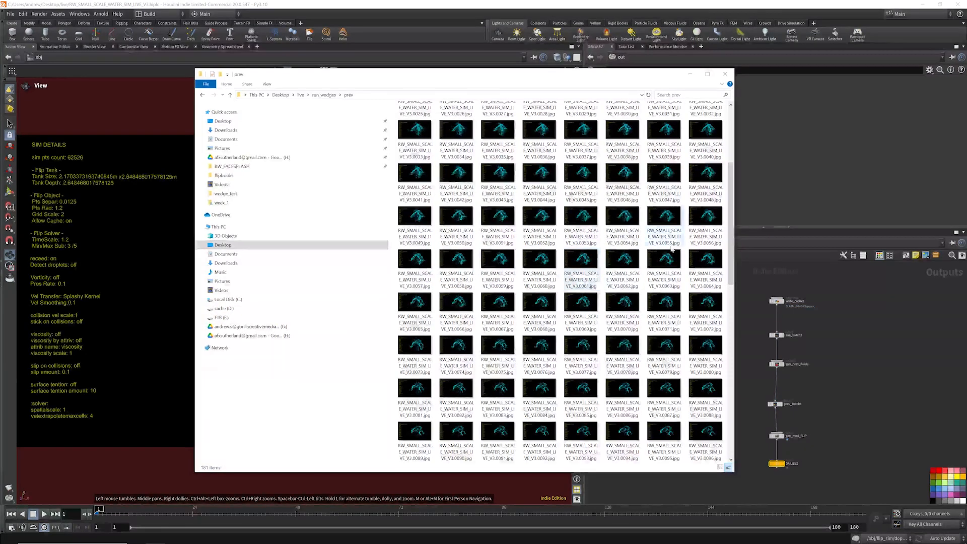
scroll(594, 302, down, 10)
double_click(588, 436)
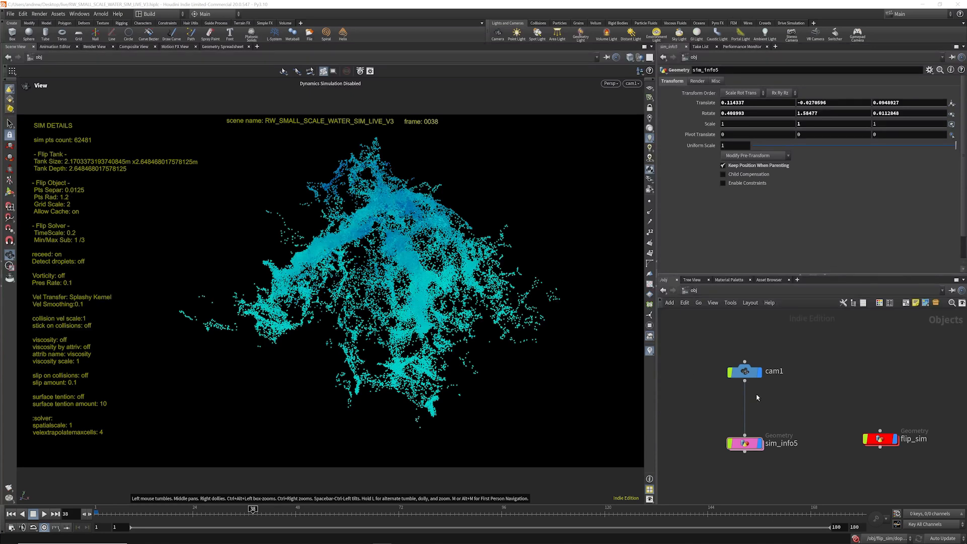
- Inspect flipfluidobject1 inside dopnet1 of flip_sim, return to object level and pin the scene view there
double_click(880, 438)
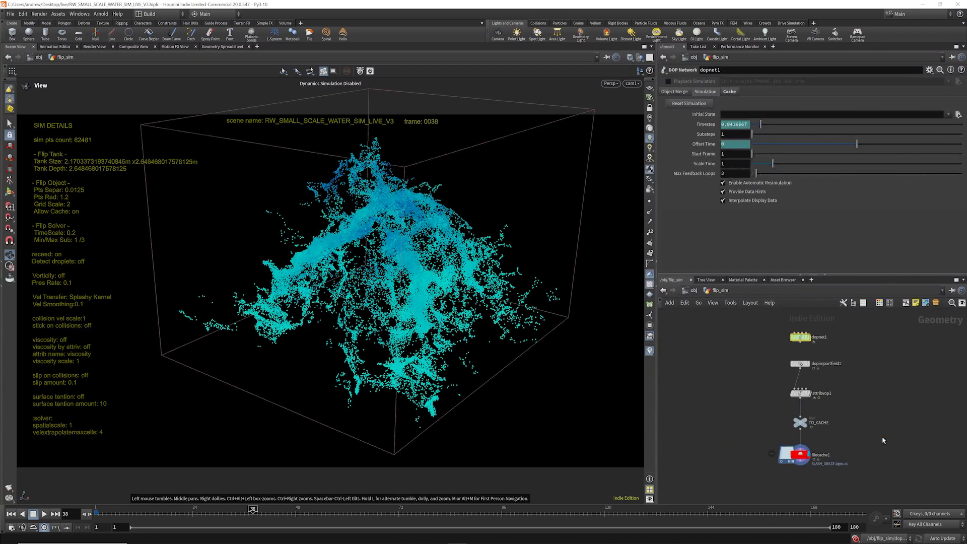
double_click(808, 338)
click(778, 338)
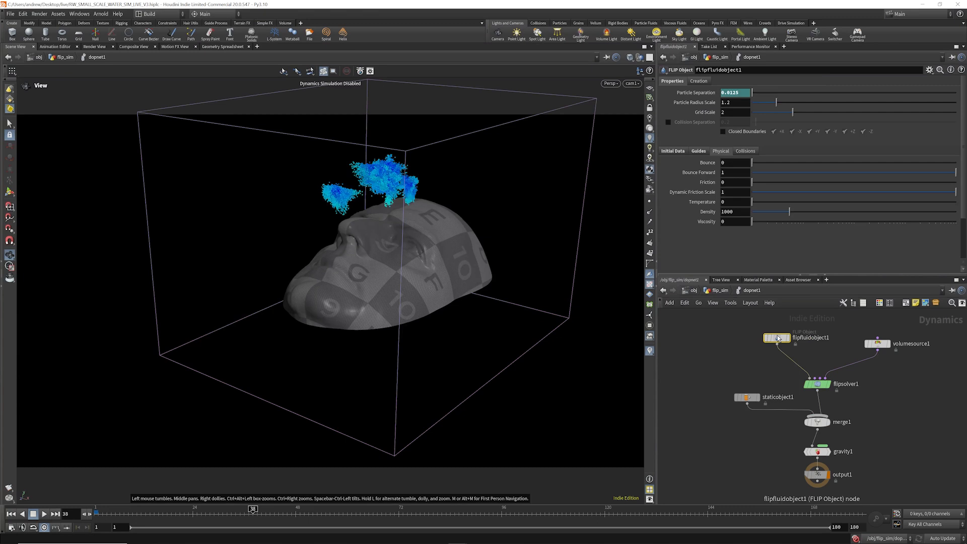
click(695, 290)
click(608, 57)
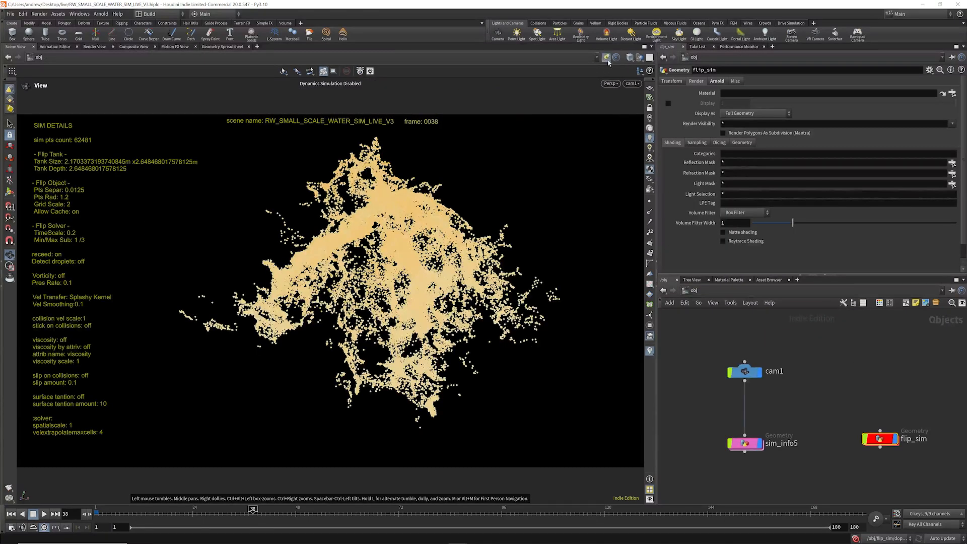
- Go back into dopnet1 of flip_sim and reveal the Particle Separation expression on flipfluidobject1
double_click(879, 439)
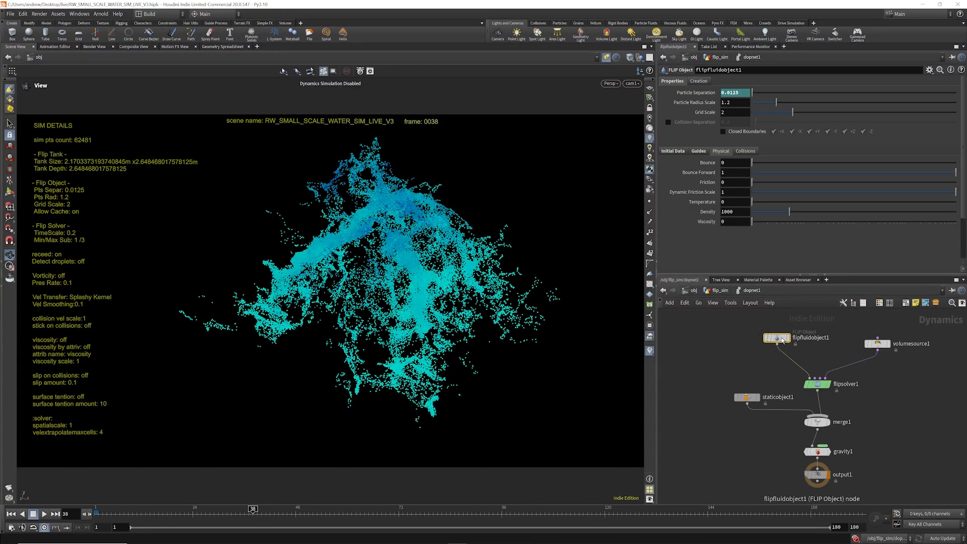
mouse_move(706, 94)
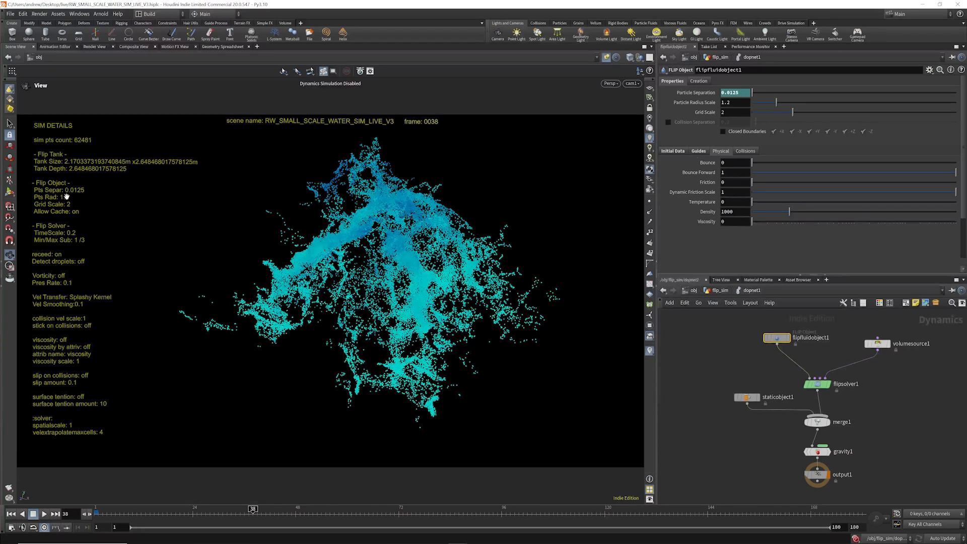
click(736, 93)
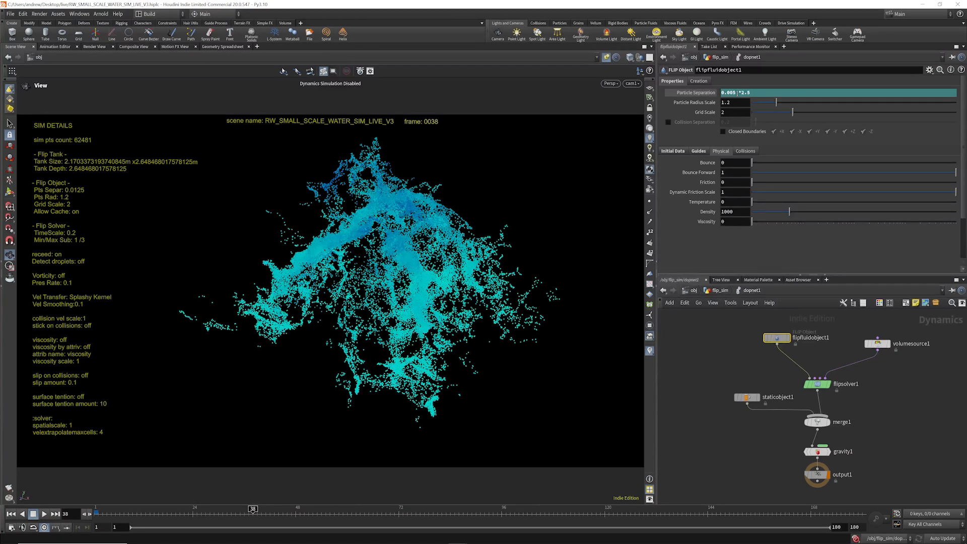
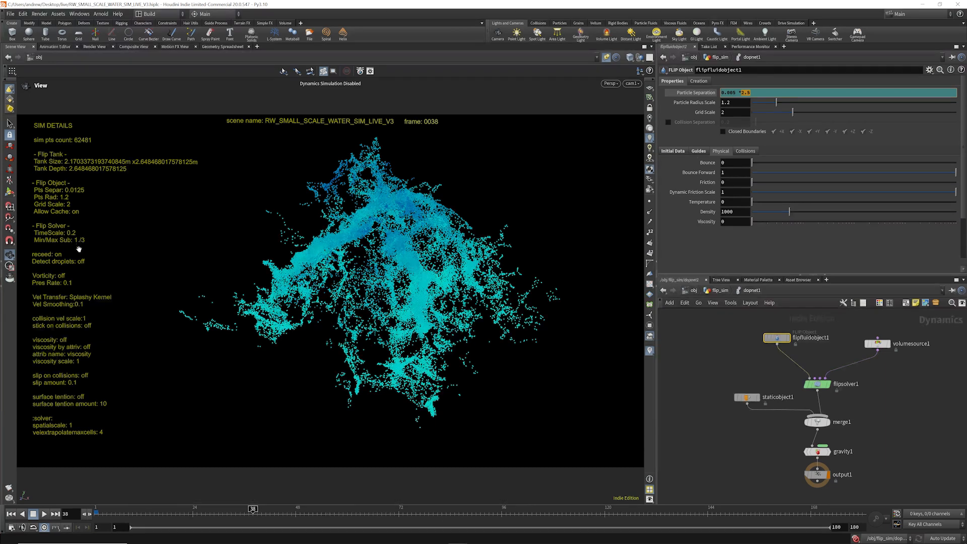
- Scrub the cached sim from frame 1 through frame 13 to frame 18 to compare the displayed time scale and substeps
click(103, 510)
drag(104, 510, 145, 509)
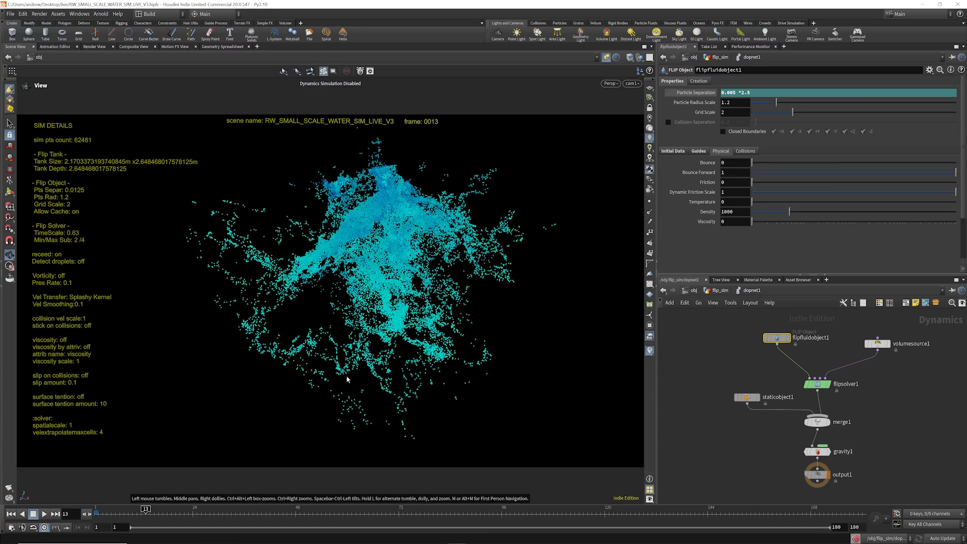
click(11, 513)
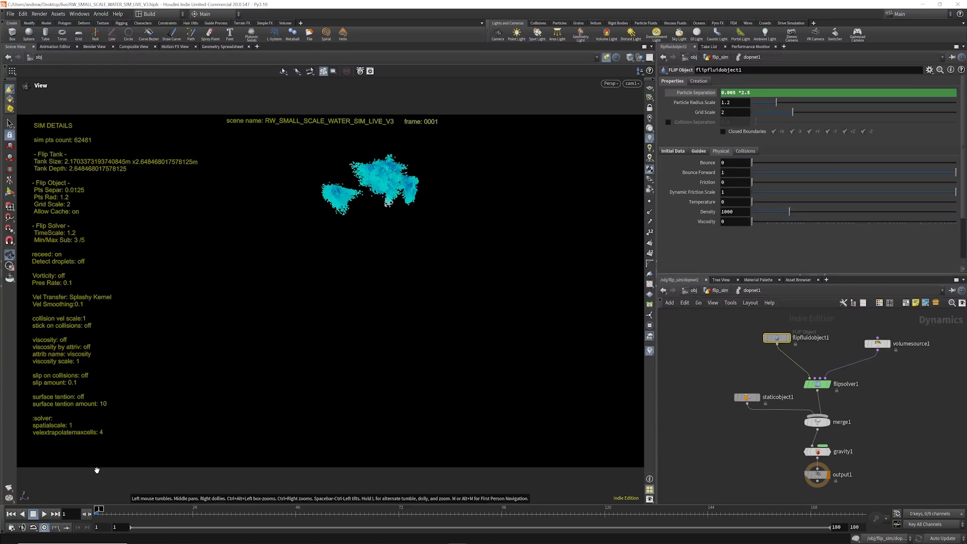
click(109, 511)
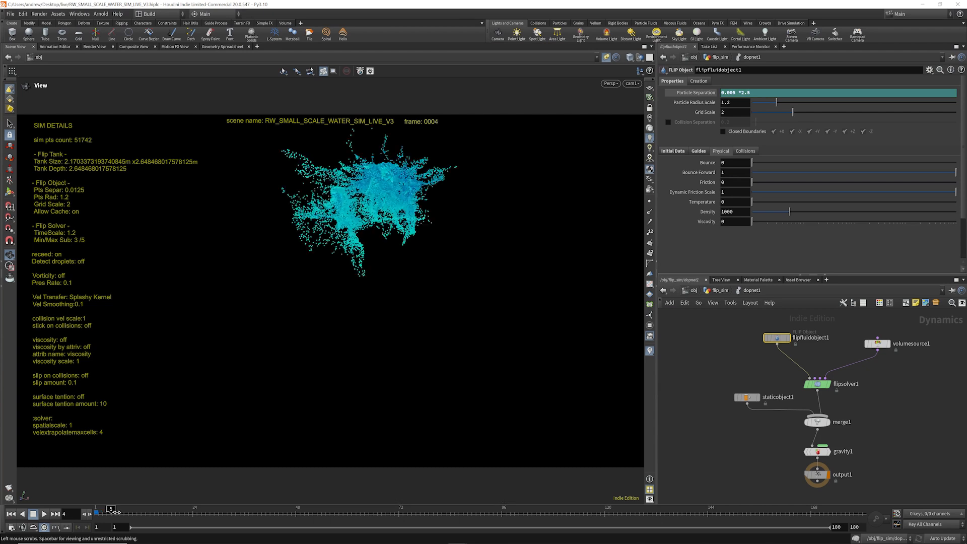
drag(123, 512, 145, 510)
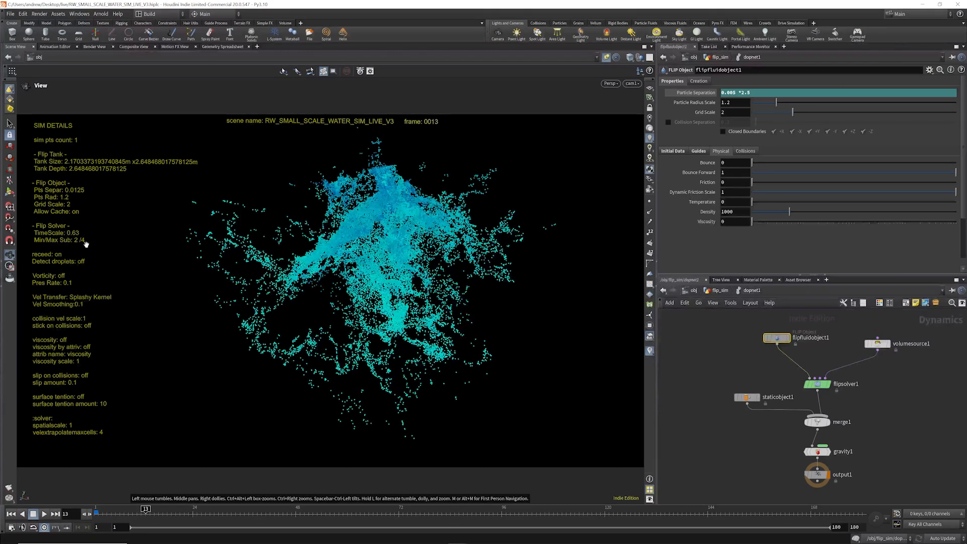
click(167, 510)
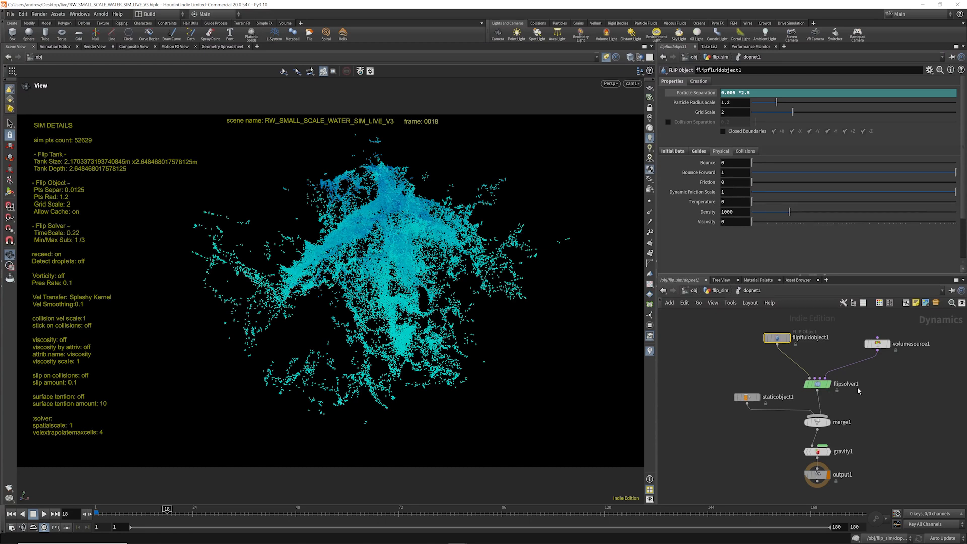
- Reveal the Time Scale, Min Substeps and Max Substeps expressions on flipsolver1 inside dopnet1
click(718, 292)
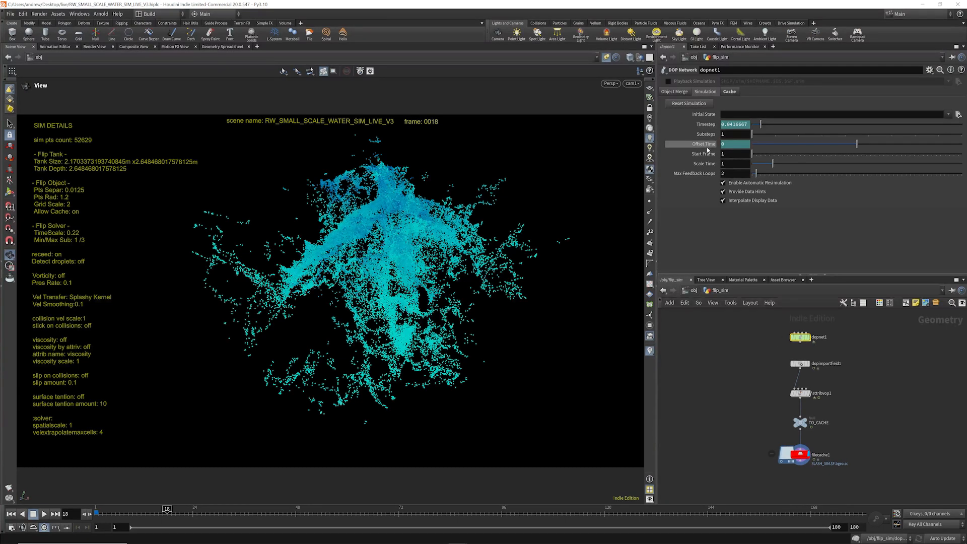
double_click(800, 336)
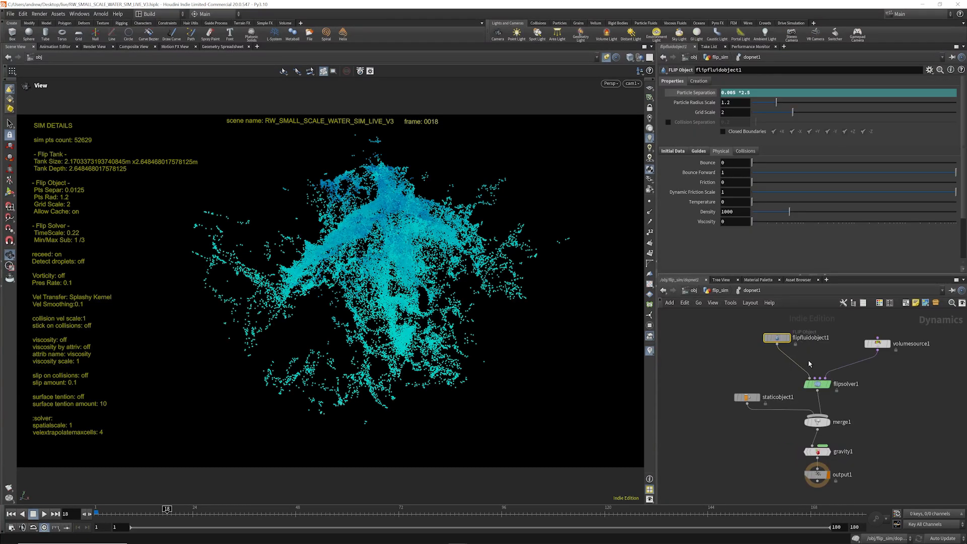
click(671, 81)
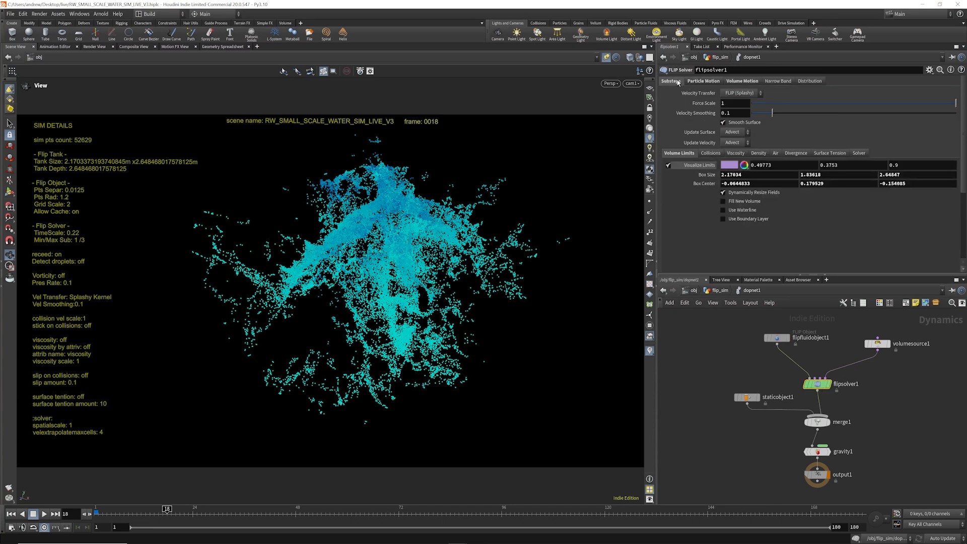
click(707, 93)
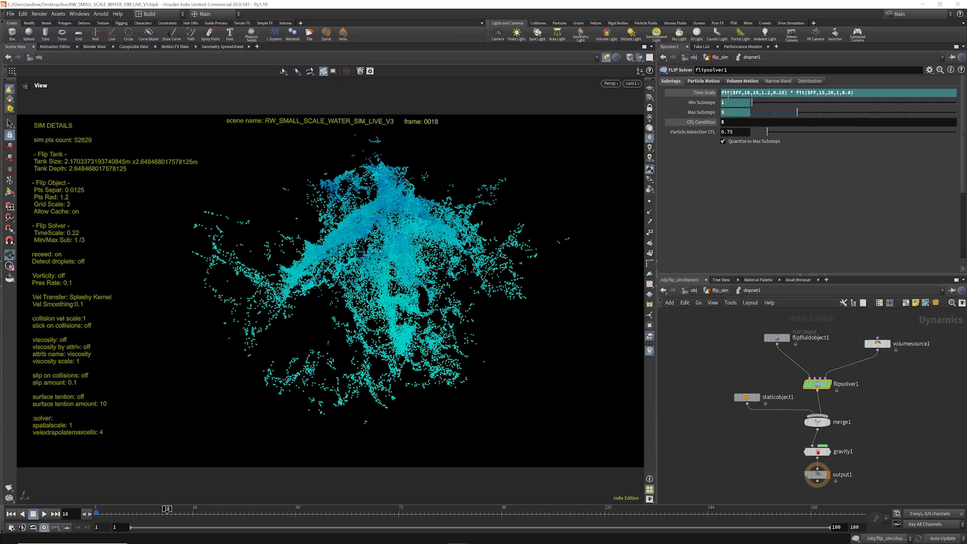
click(707, 103)
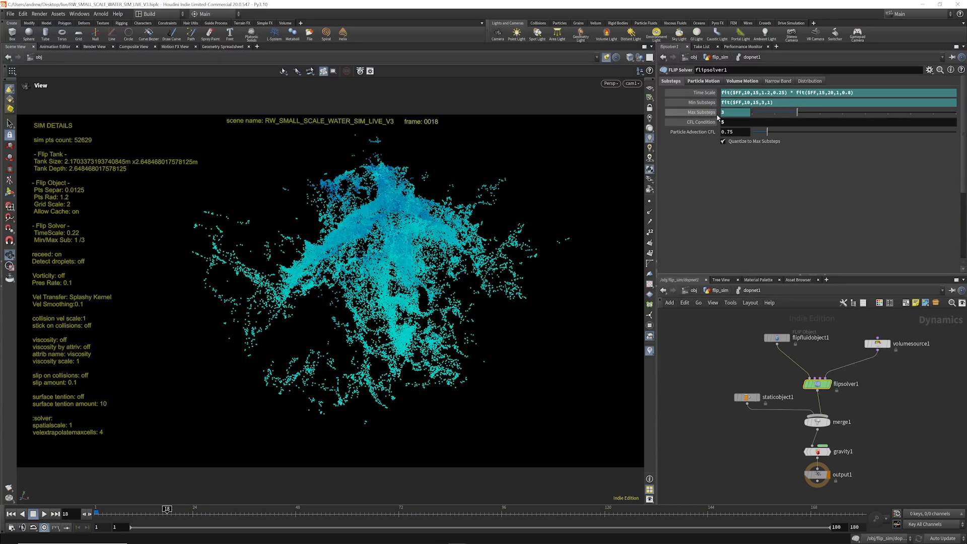
click(706, 113)
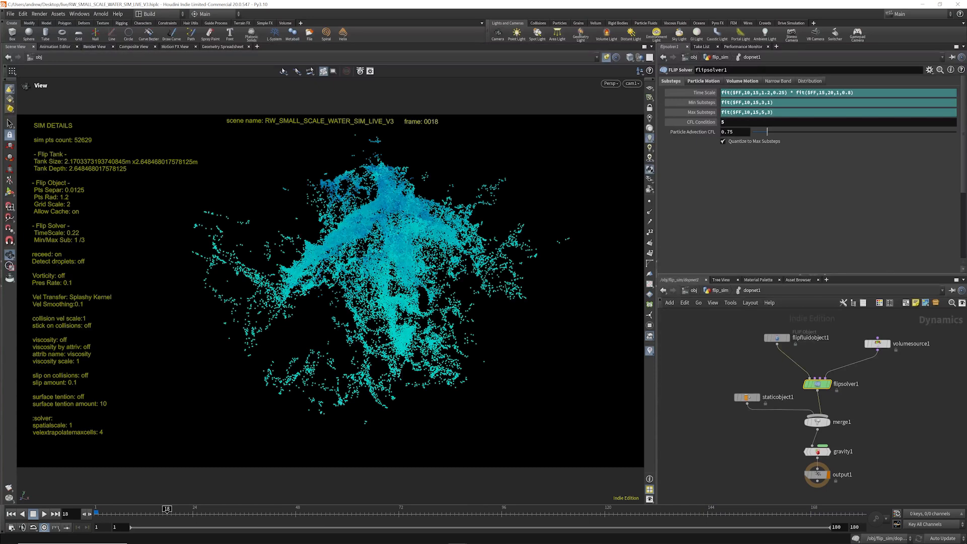
- Open the wedges_compaired folder, play the 3dailies_vorticity_presevation_rate video to compare the four vorticity wedges, and return to Houdini
drag(0, 176, 383, 110)
double_click(343, 161)
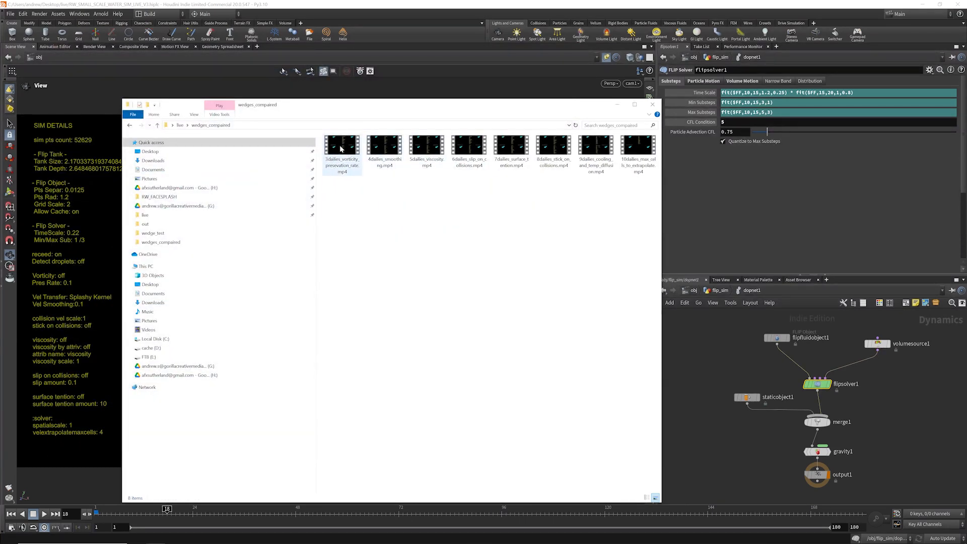
double_click(340, 149)
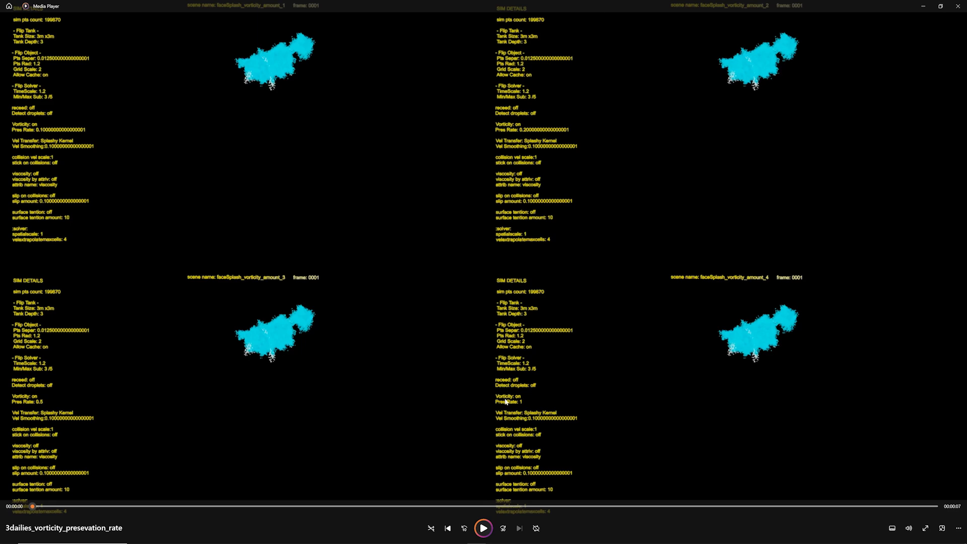
click(483, 528)
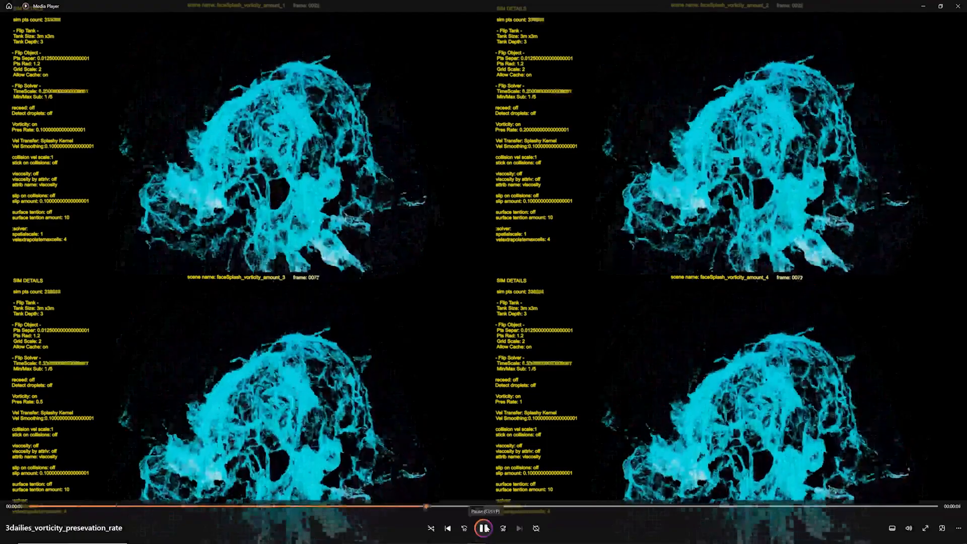
click(483, 528)
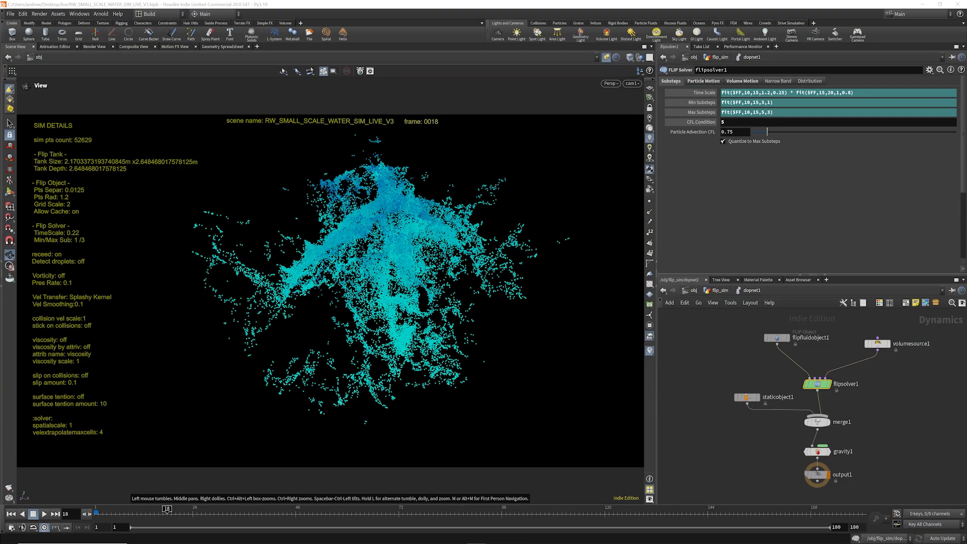
drag(0, 213, 403, 46)
click(651, 41)
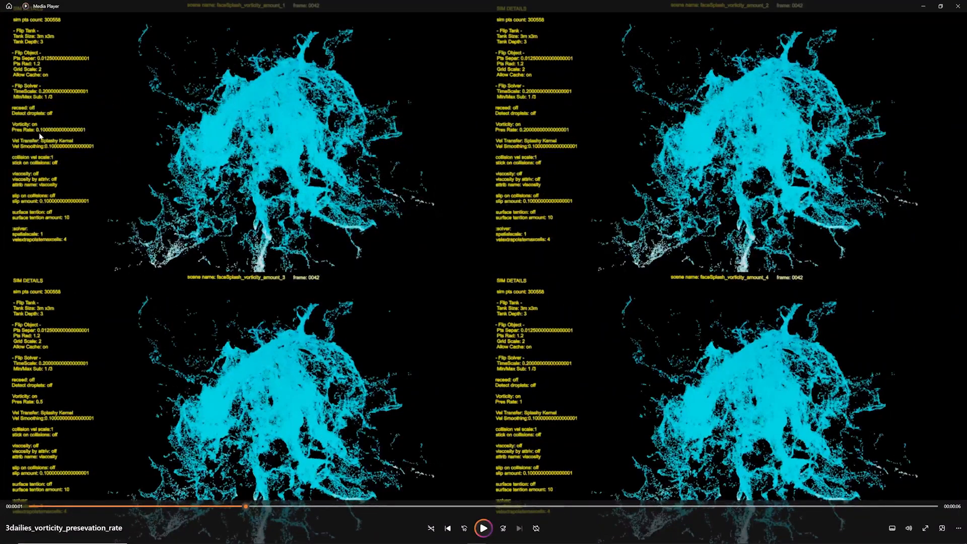
drag(882, 6, 0, 252)
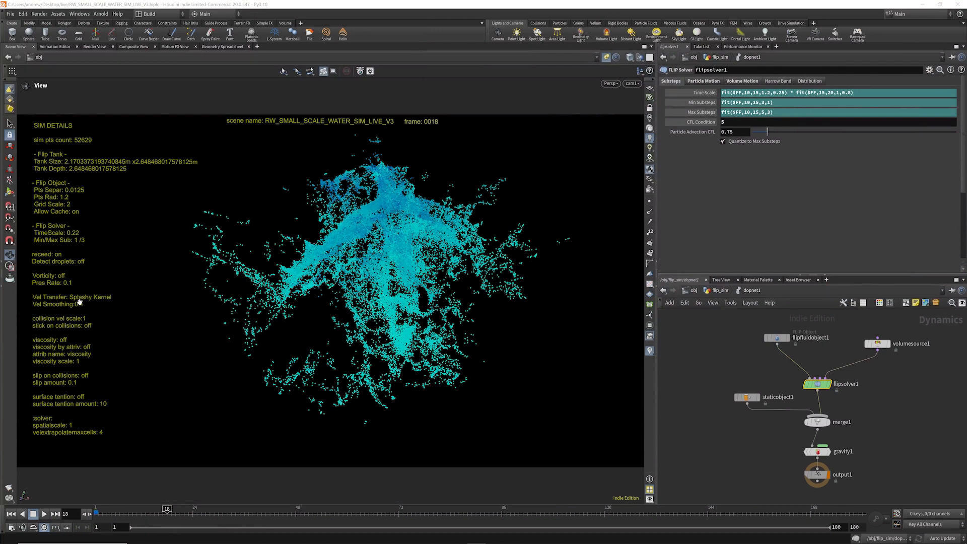
- Turn off Reseed Particles in the particle motion settings of flipsolver1 and save the scene
mouse_move(818, 386)
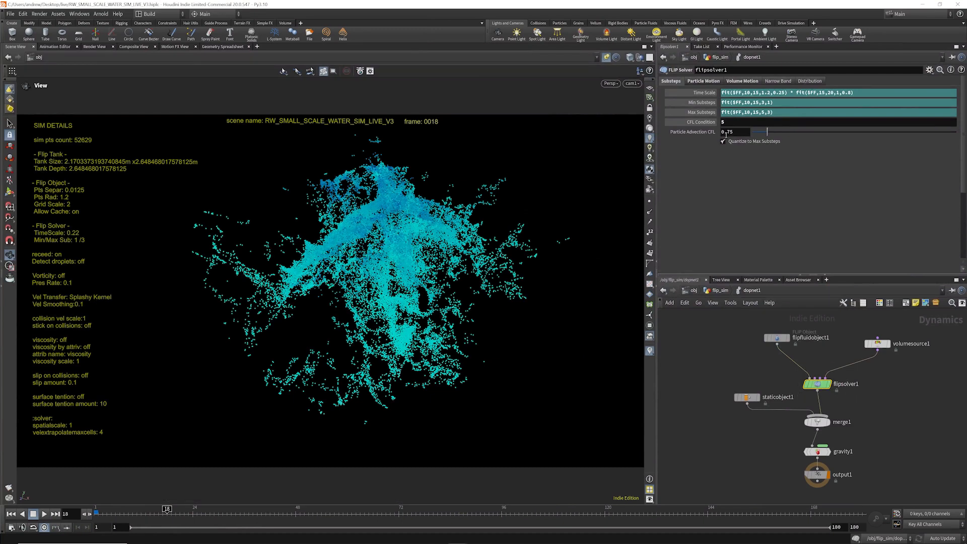
click(701, 81)
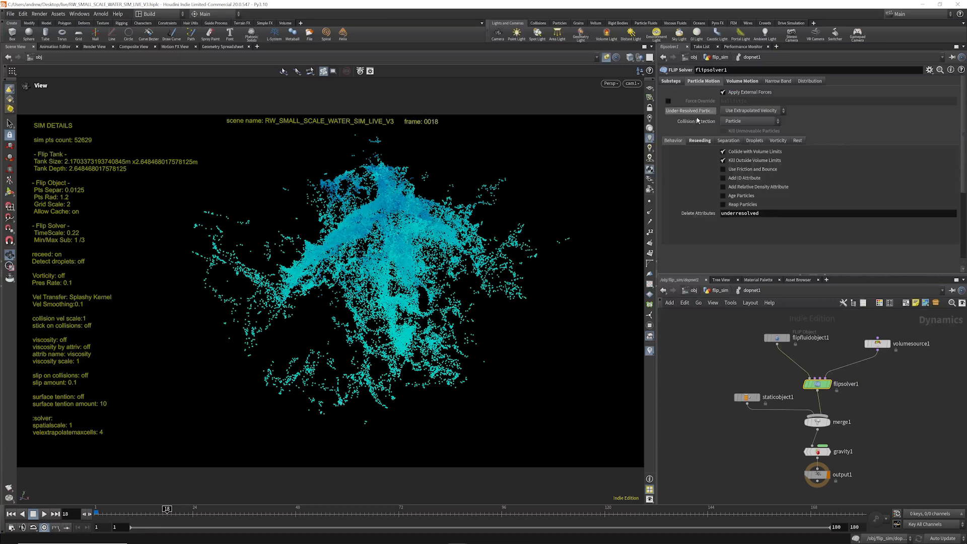
click(699, 141)
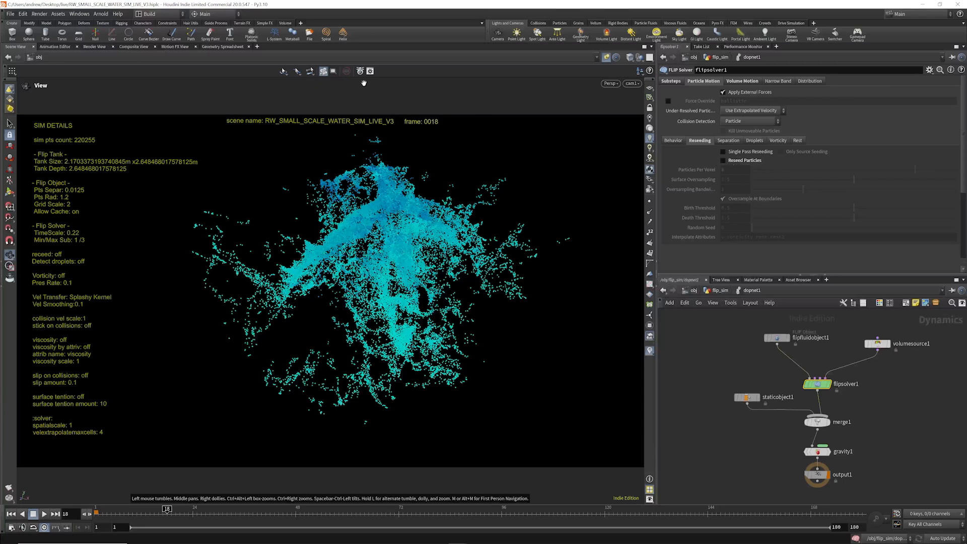
click(10, 14)
click(30, 57)
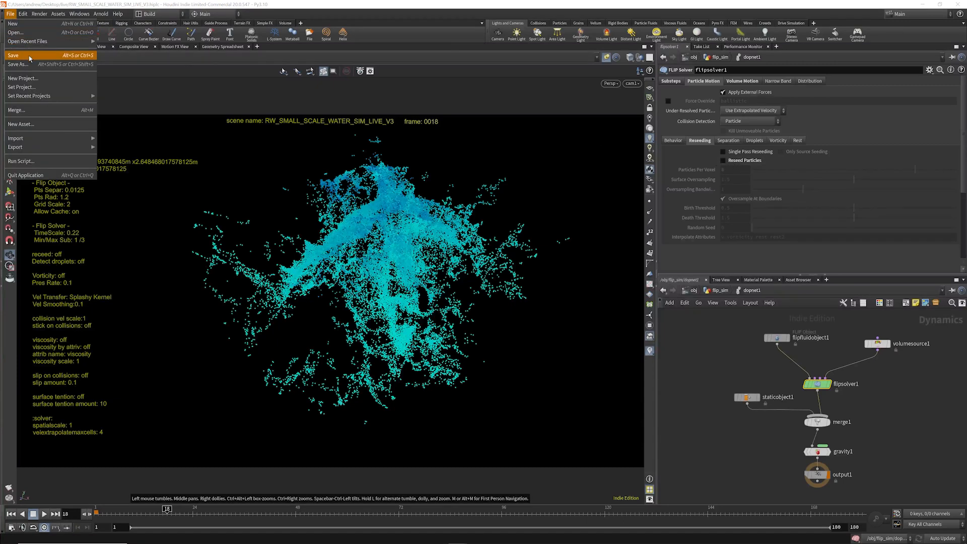
- Enable Add Vorticity Attribute on flipsolver1 and review the particle behavior settings
click(673, 141)
click(778, 141)
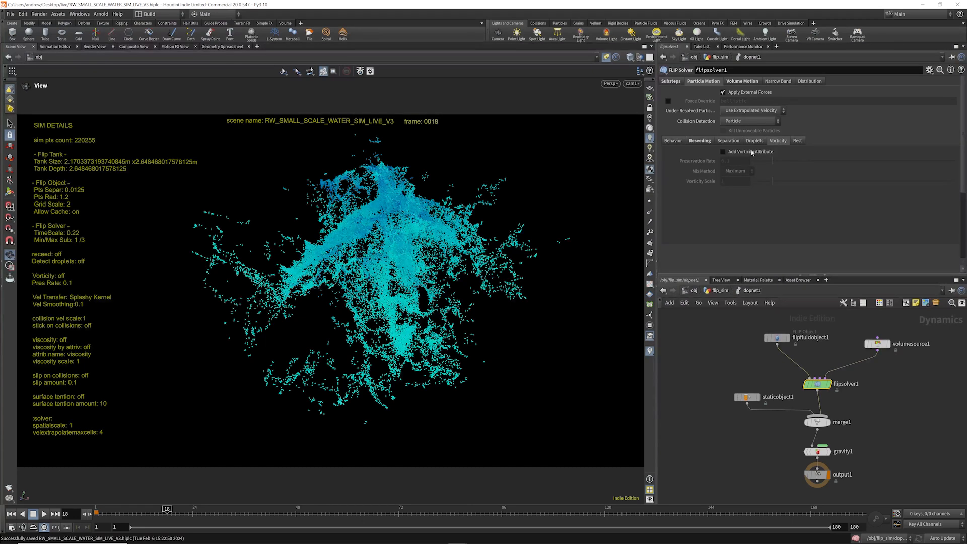
click(723, 151)
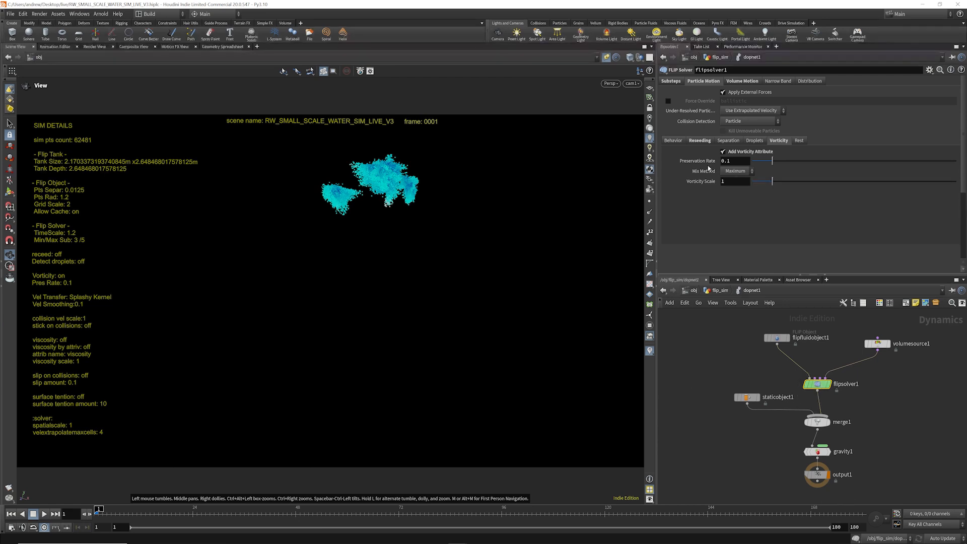
click(673, 140)
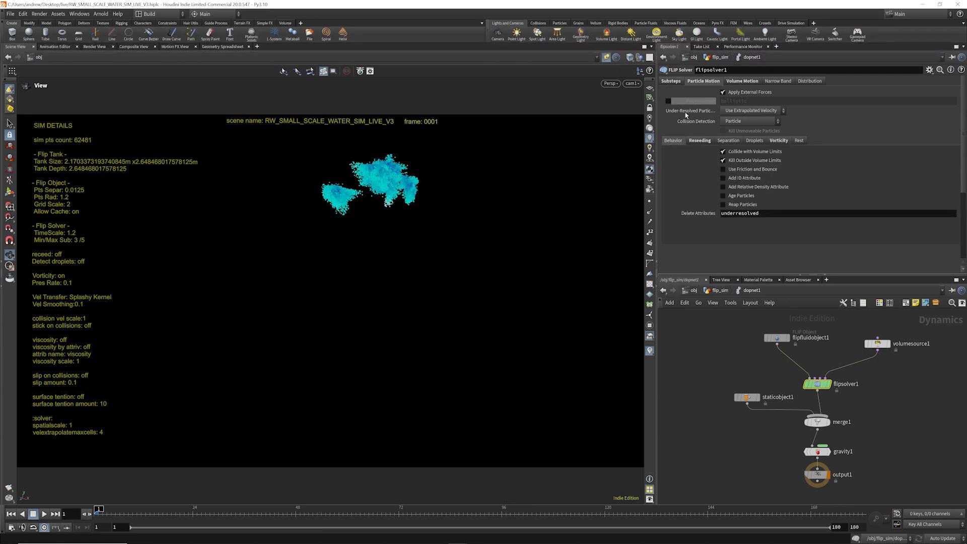
- Set the Velocity Transfer of flipsolver1's volume motion to APIC (Swirly)
click(741, 81)
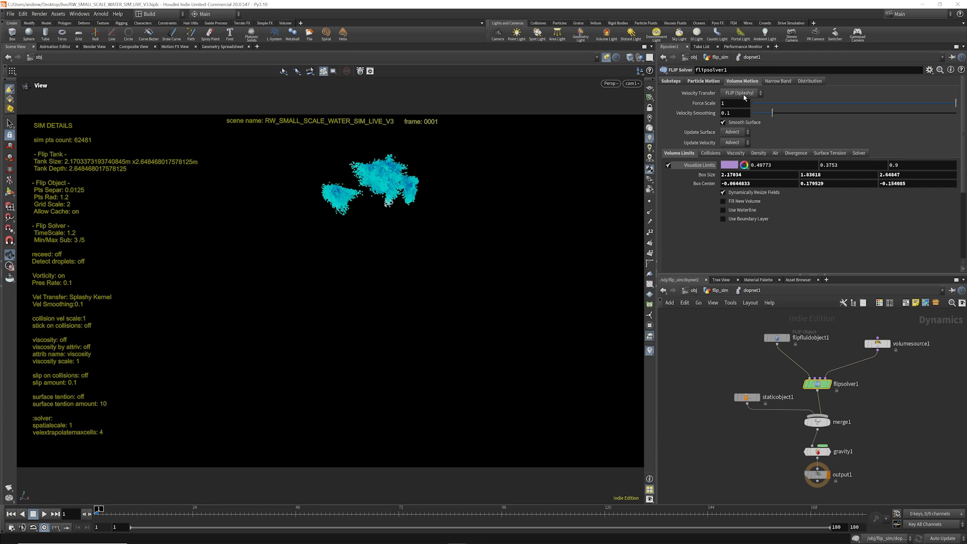
click(744, 94)
click(738, 111)
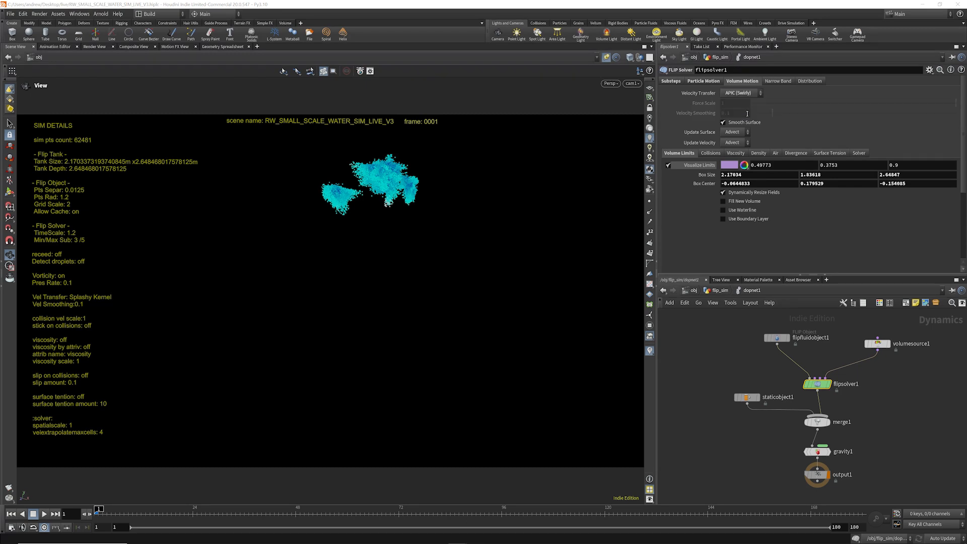
- Set the Velocity Transfer of flipsolver1's volume motion to FLIP (Splashy)
click(743, 95)
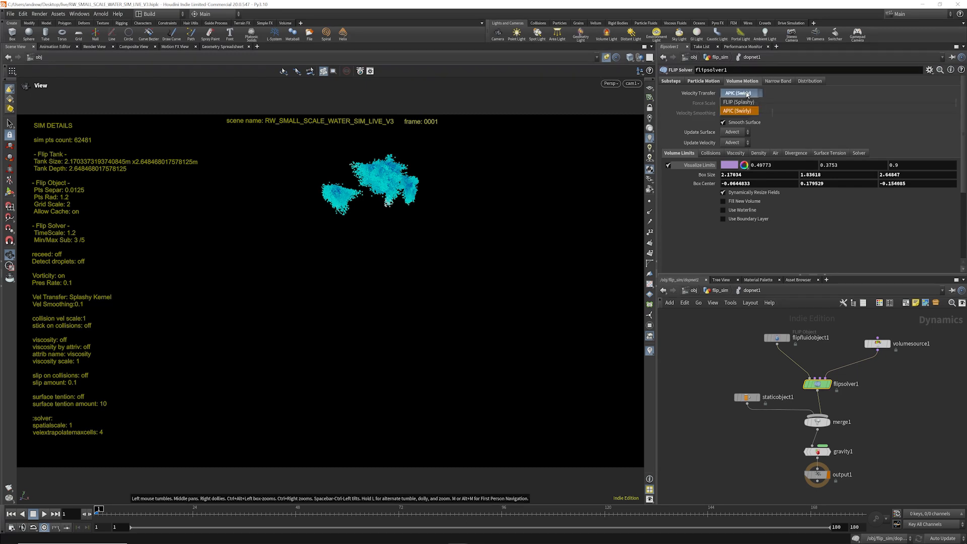
click(746, 102)
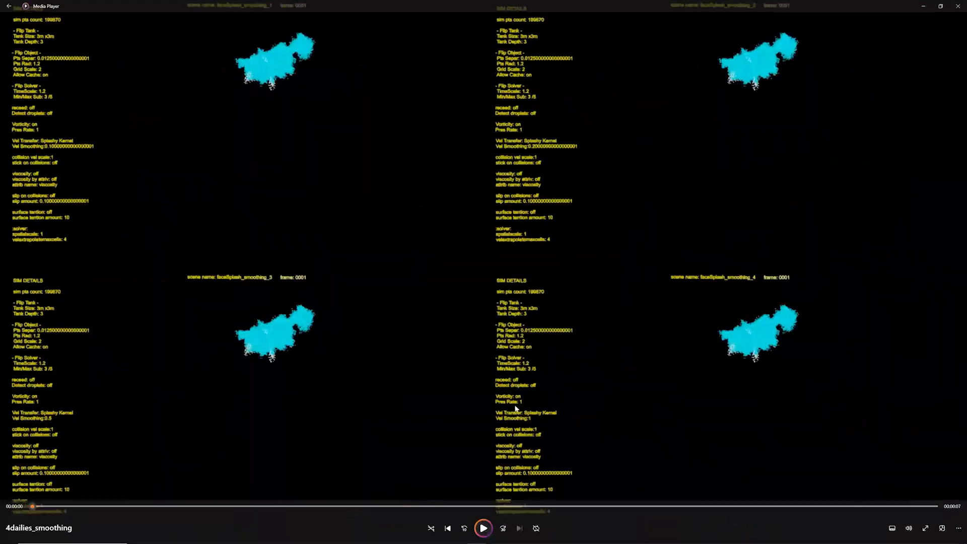
- Play the 4dailies_smoothing video in Media Player to compare the velocity smoothing wedges, close it, and play 5dailies_viscosity
click(485, 528)
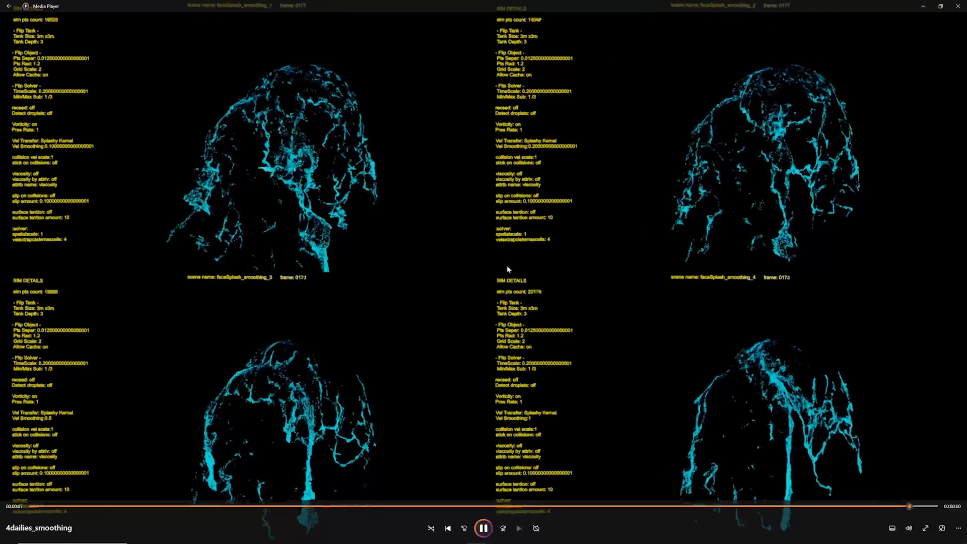
click(483, 525)
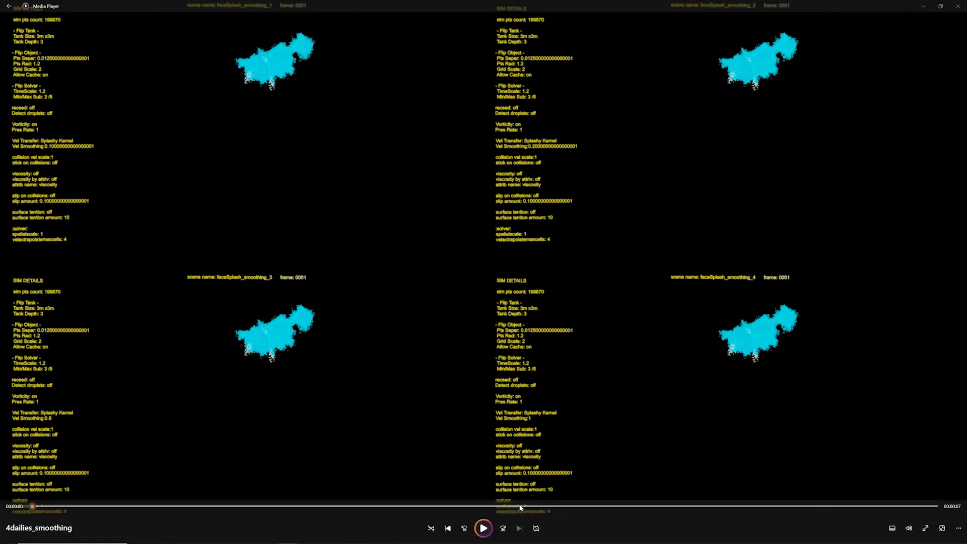
click(484, 527)
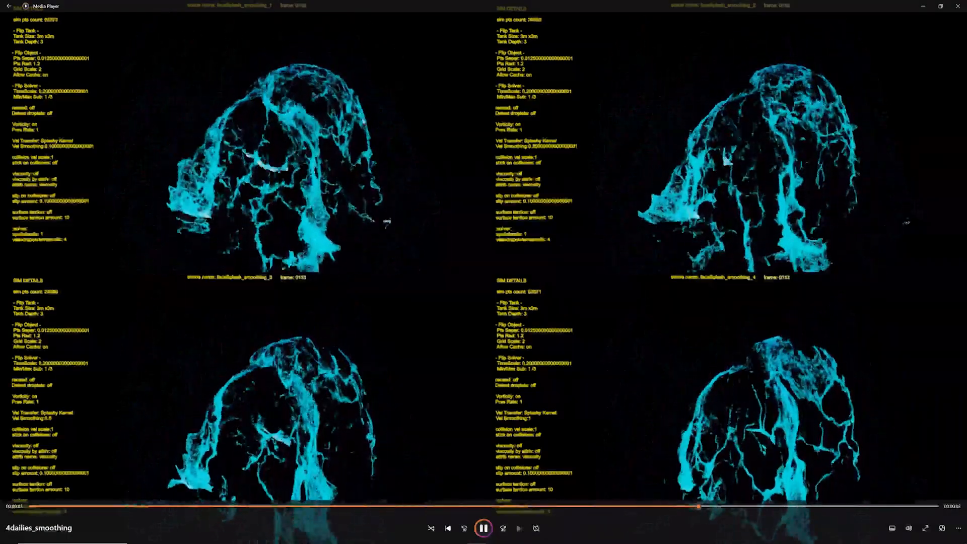
click(958, 4)
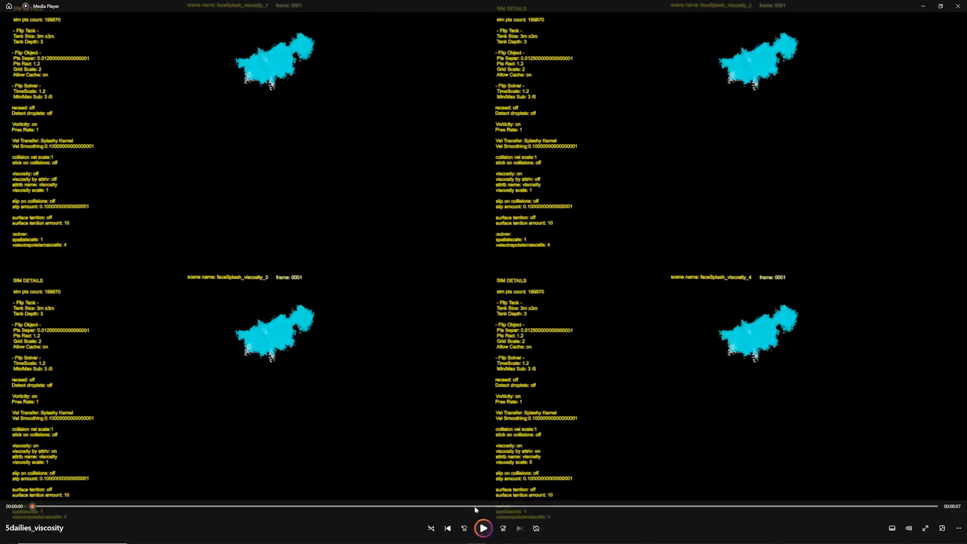
click(484, 527)
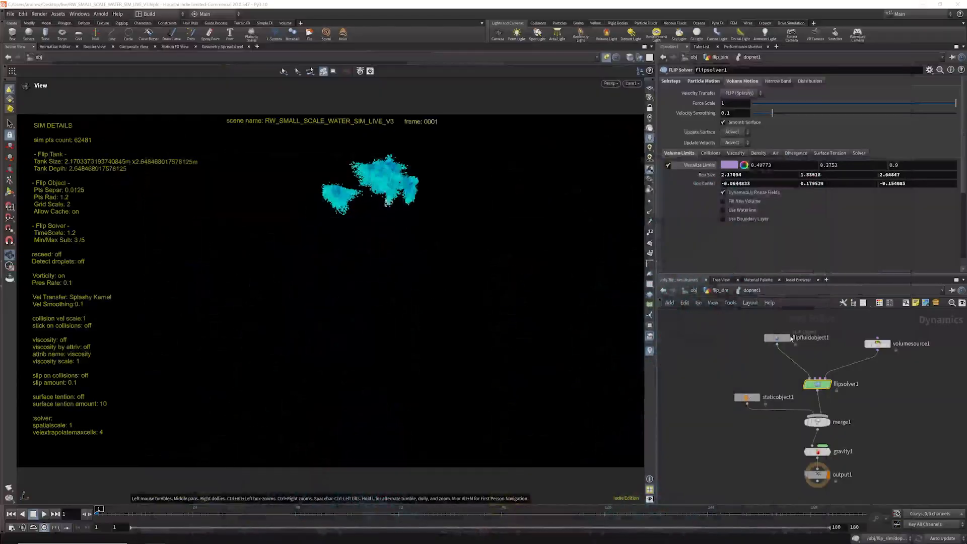
- In Houdini, enable viscosity on flipsolver1 with Viscosity by Attribute and set the Viscosity Scale to 0.1
click(735, 153)
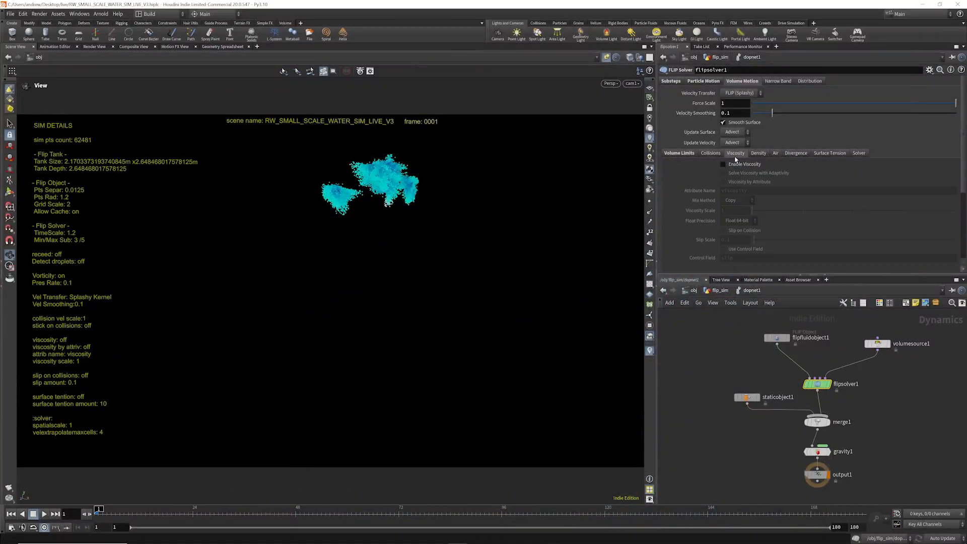
click(723, 165)
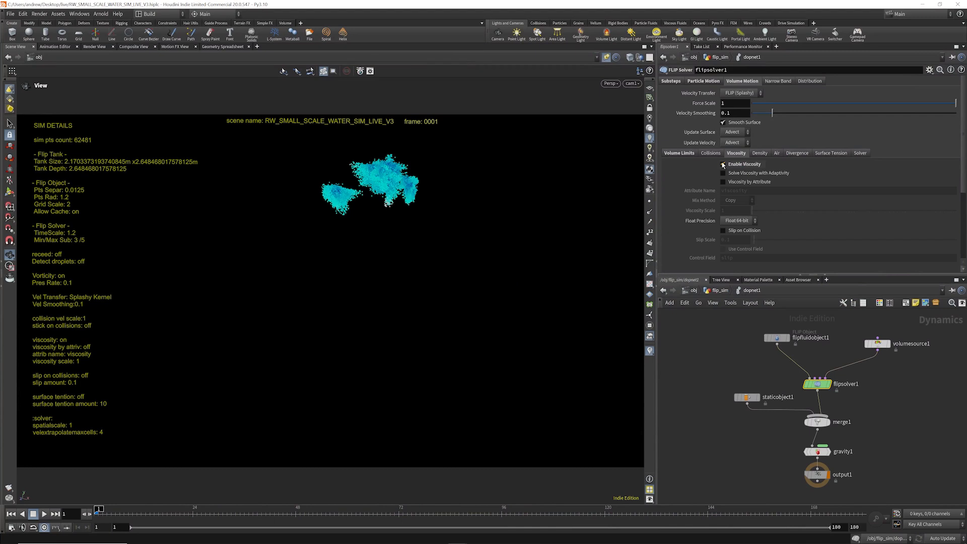
click(723, 182)
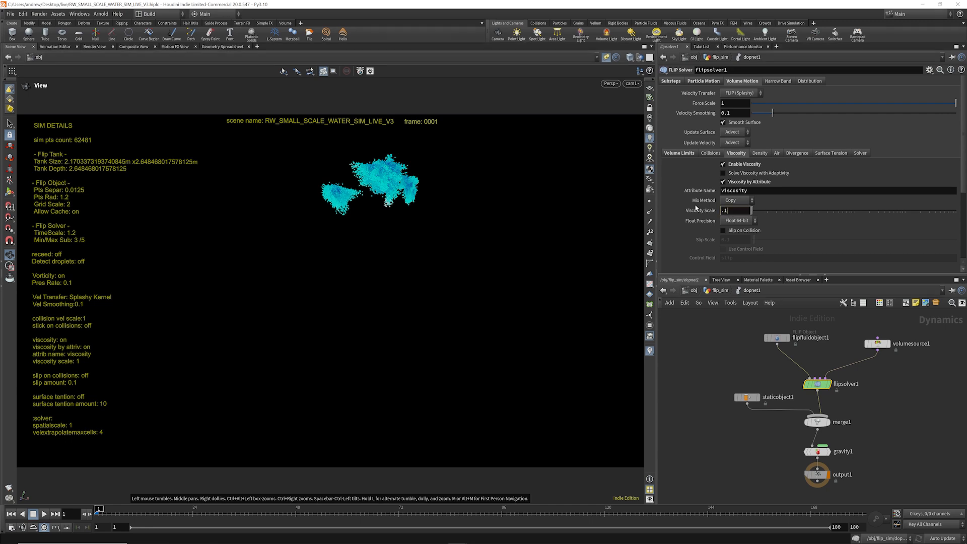
key(Return)
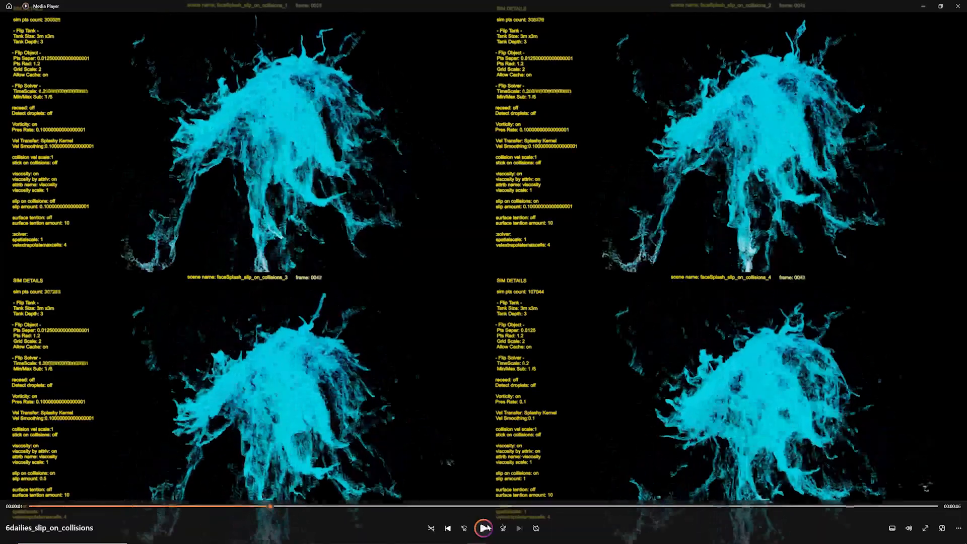
- Replay the 6dailies_slip_on_collisions video in Media Player to compare the four slip wedges, and close it
click(812, 350)
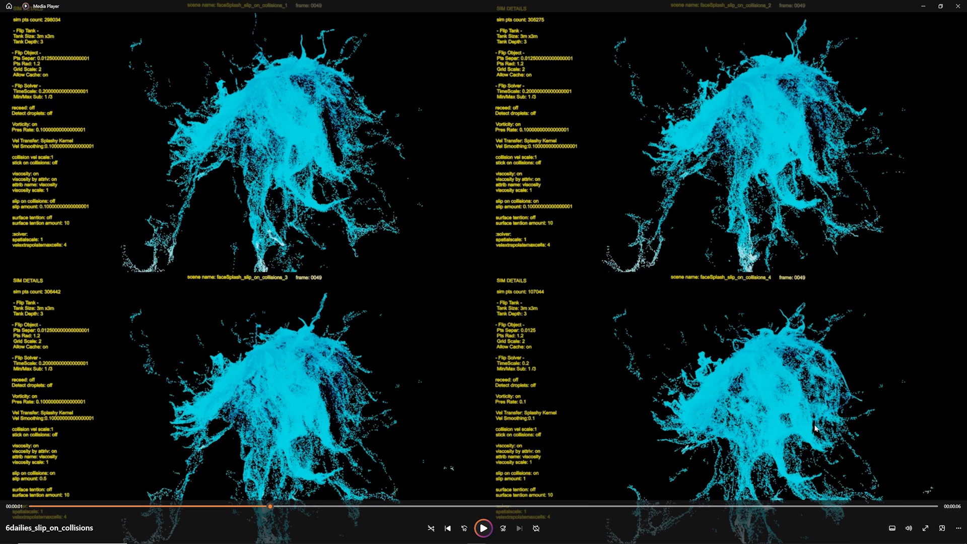
click(481, 528)
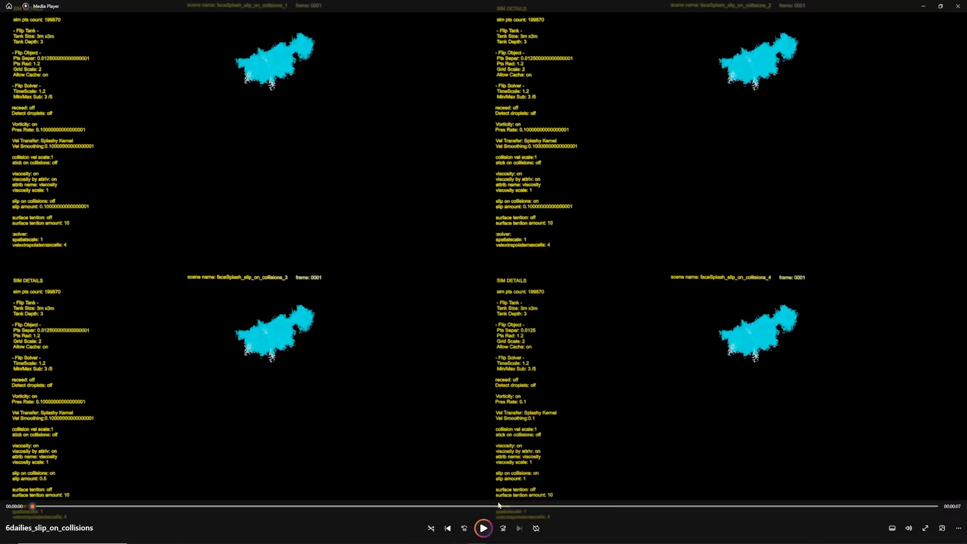
click(484, 527)
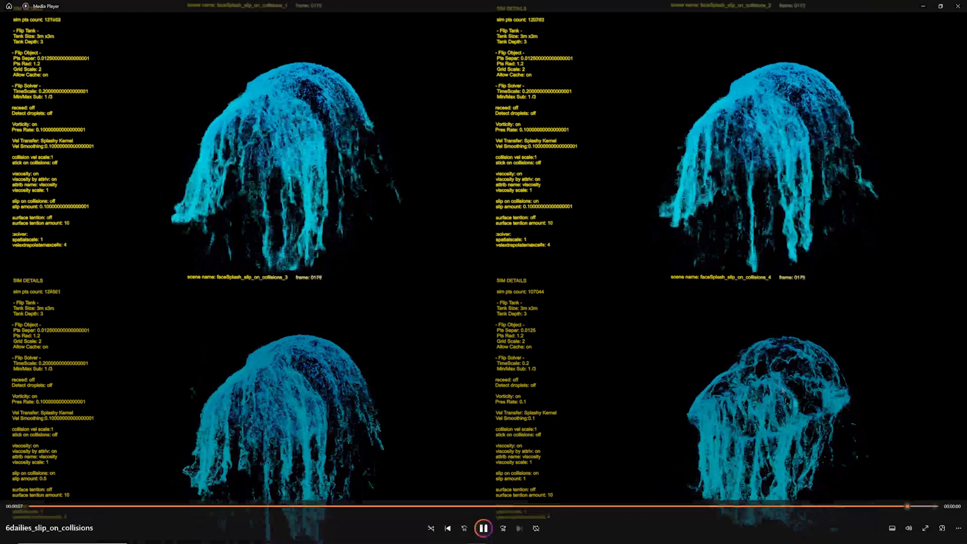
click(486, 530)
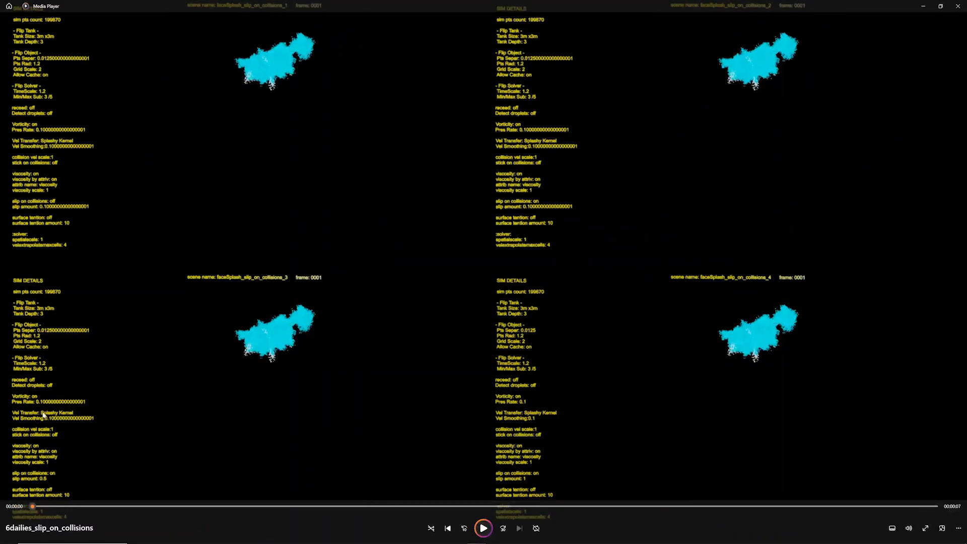
click(957, 7)
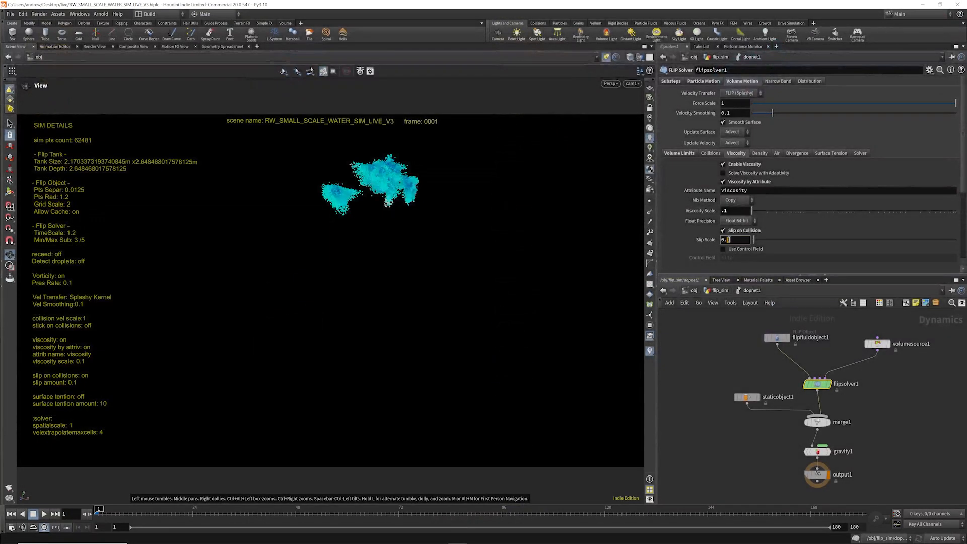
- Enable Slip on Collision on flipsolver1 in Houdini with a Slip Scale of 0.5 and save the scene
key(Return)
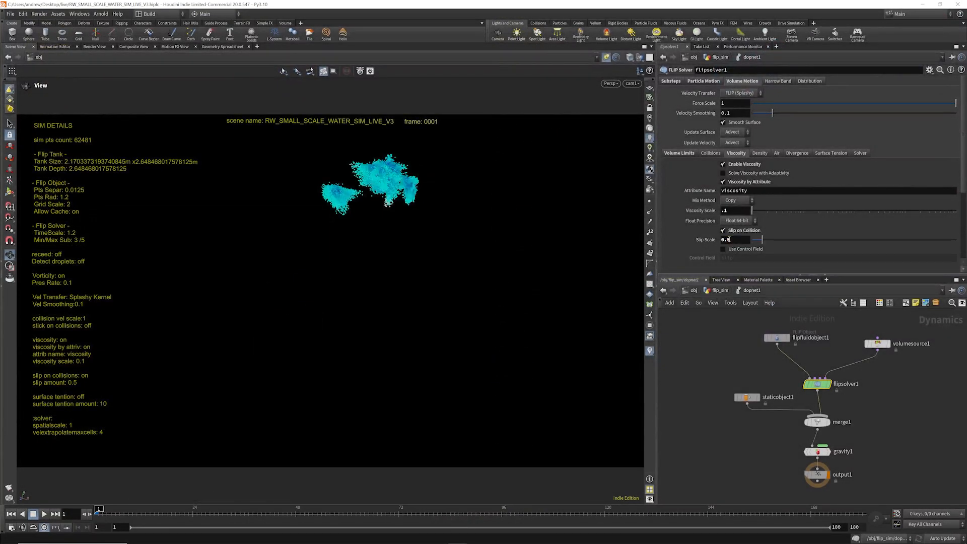
click(14, 15)
click(21, 57)
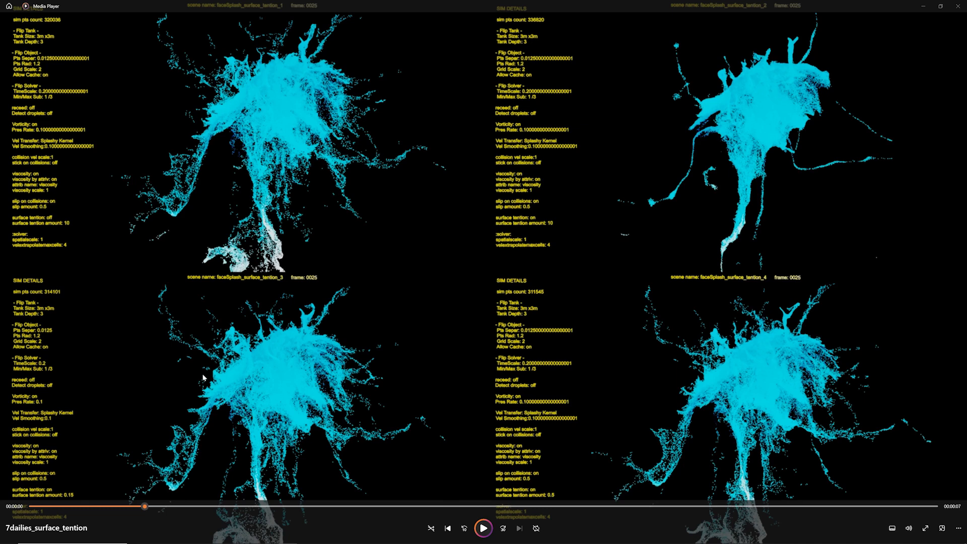
- Play the 7dailies_surface_tention video in Media Player to compare the surface tension wedges, and return to Houdini
click(483, 528)
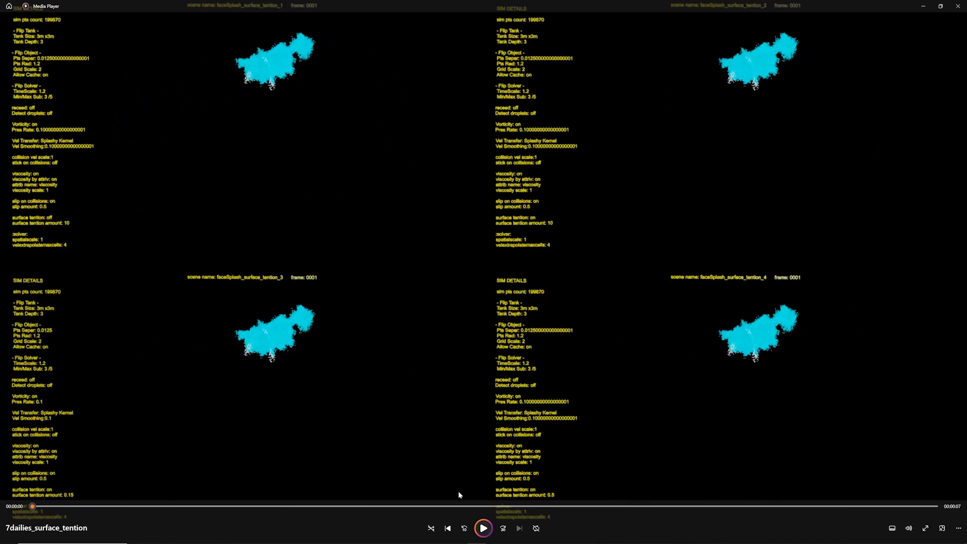
click(483, 527)
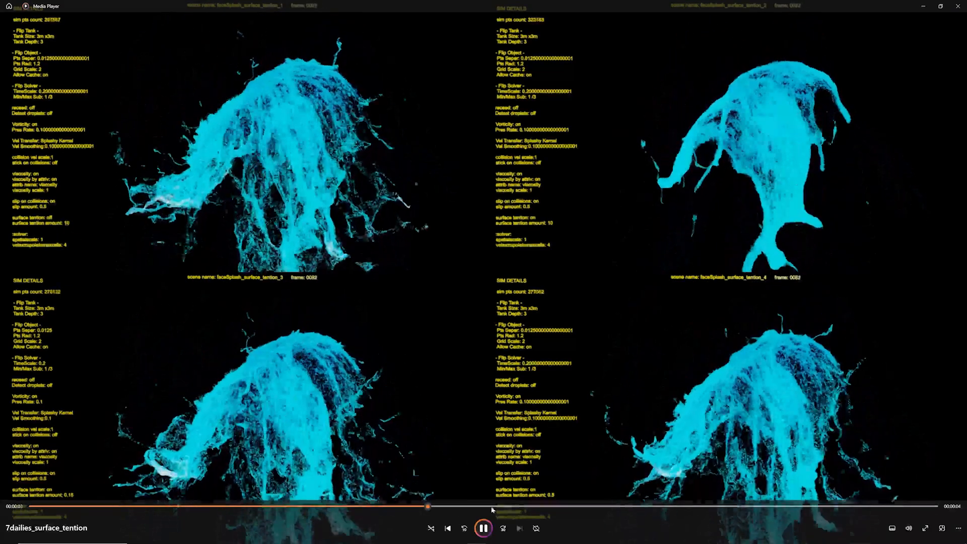
click(483, 528)
click(923, 6)
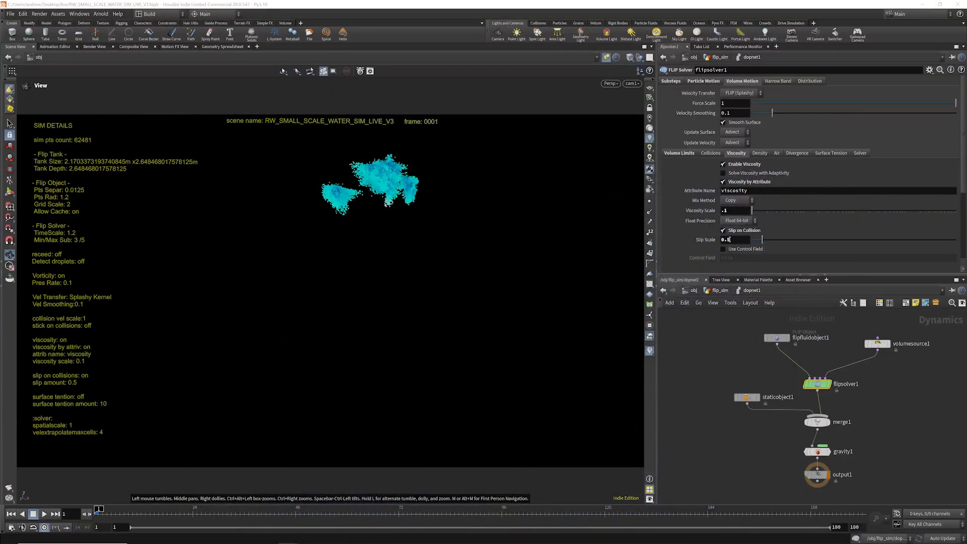
- Enable Surface Tension in flipsolver1's volume motion, try a value of 0.00025, and set it to 0.0025
click(831, 153)
click(723, 164)
drag(733, 174, 713, 174)
text(.00)
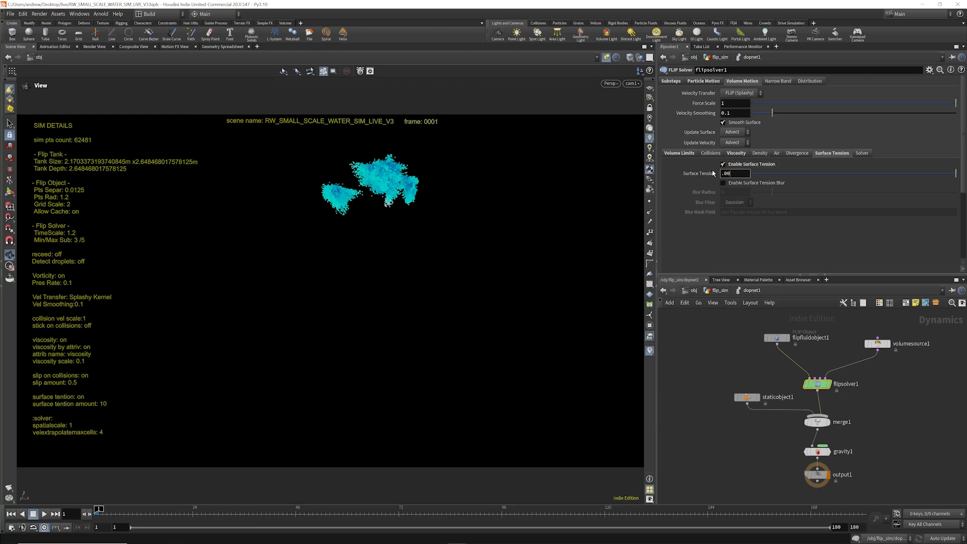
text(025)
key(Return)
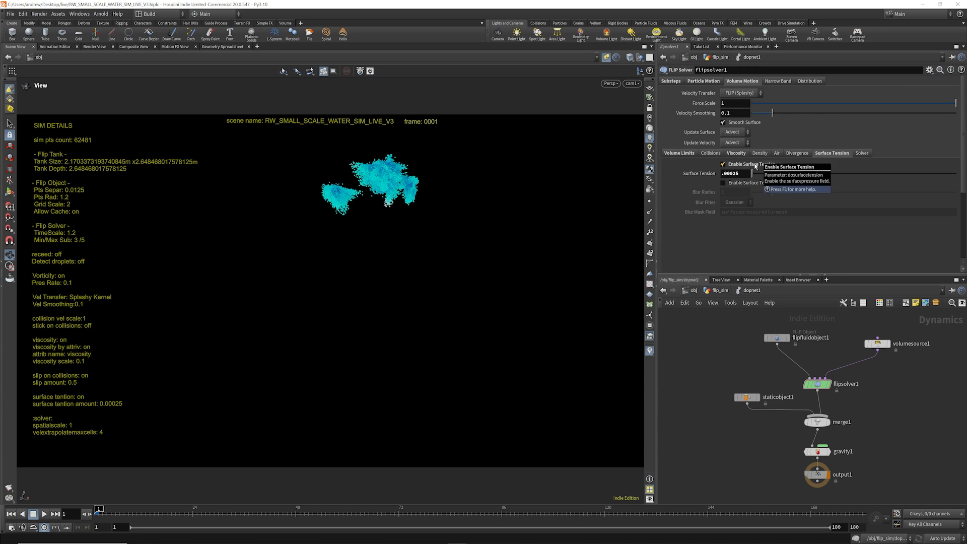
click(730, 176)
key(BackSpace)
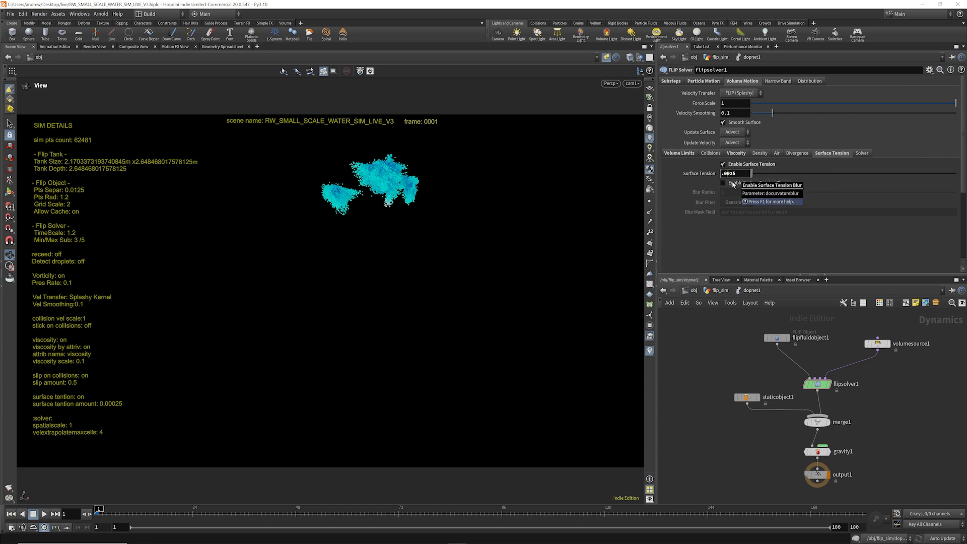
key(Return)
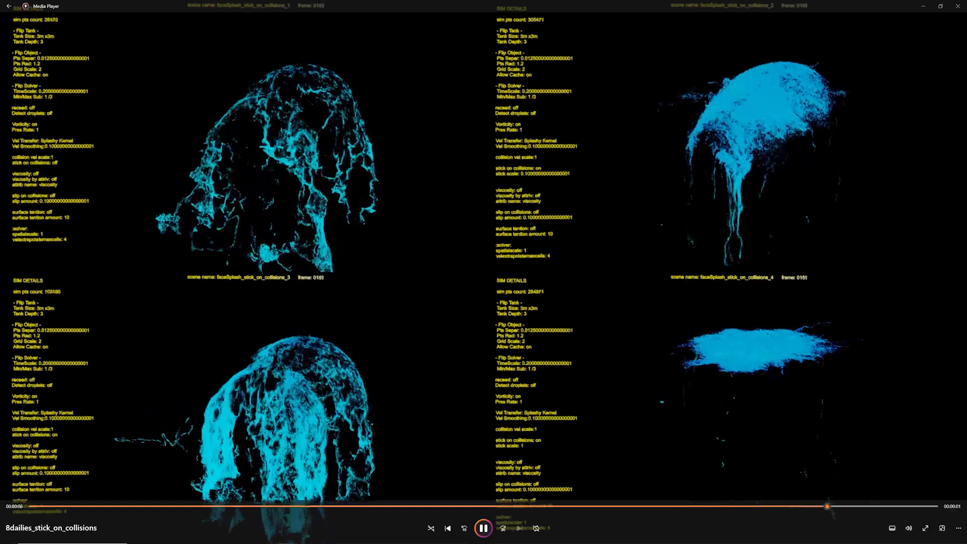
- Replay the second half of the 8dailies_stick_on_collisions video in Media Player to compare the four stick on collision wedges
click(478, 507)
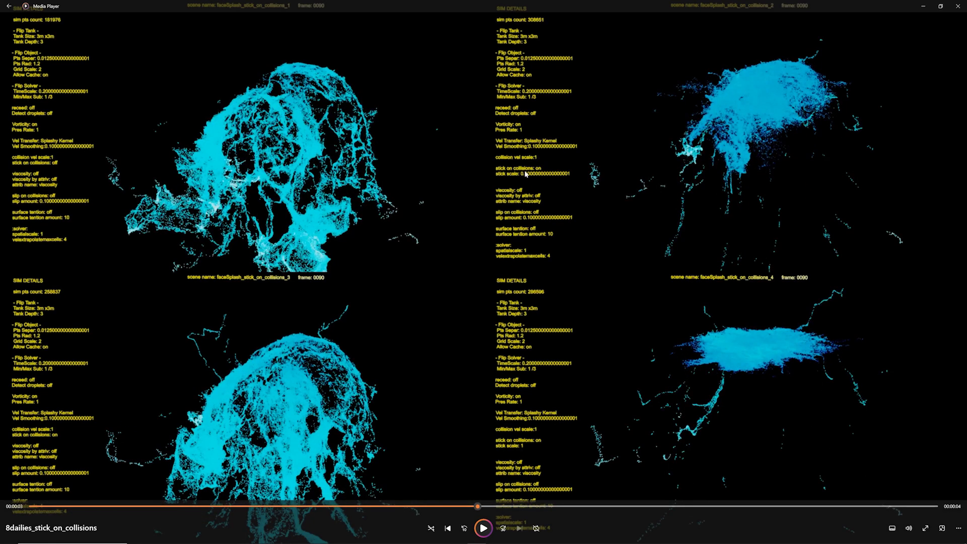
click(482, 528)
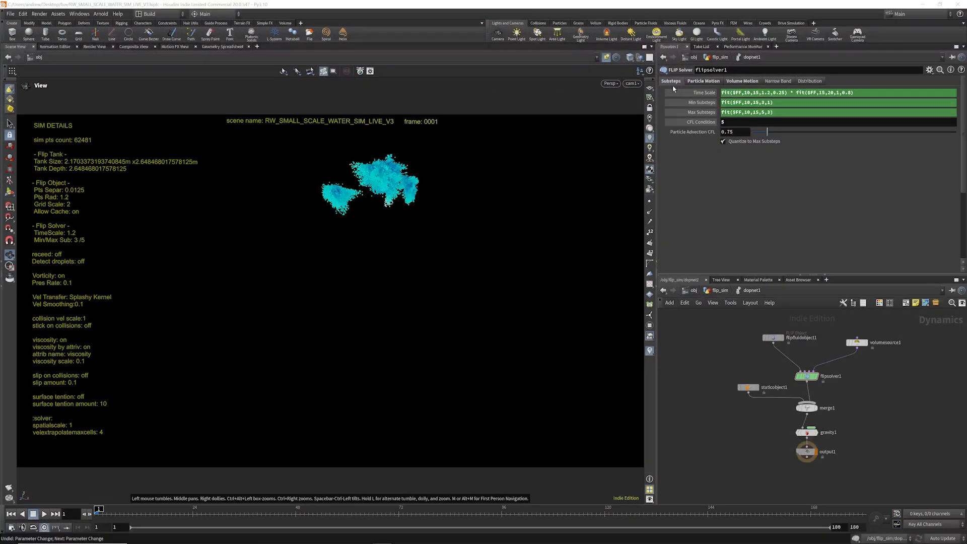
- In Houdini, enable Add ID Attribute and Age Particles in the particle motion behavior of flipsolver1
click(703, 81)
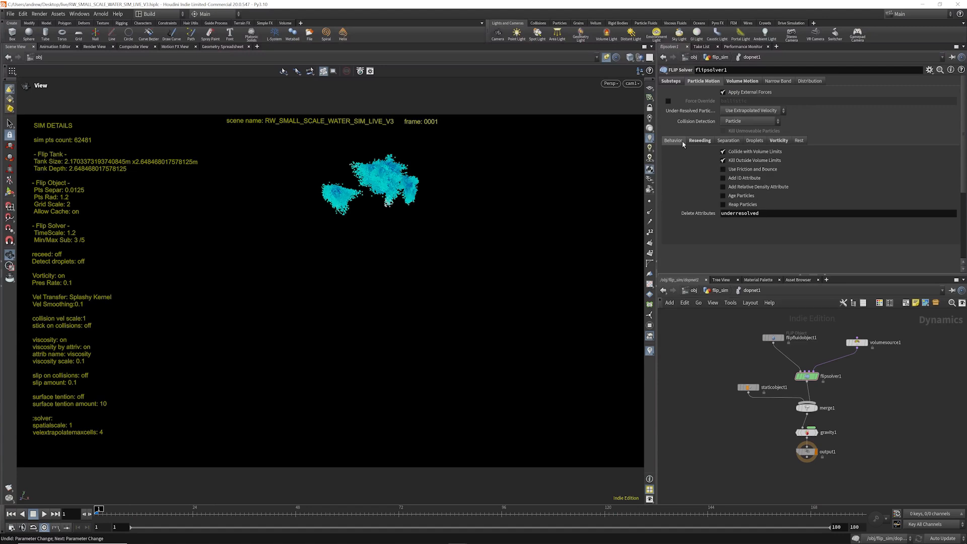
click(723, 179)
click(723, 196)
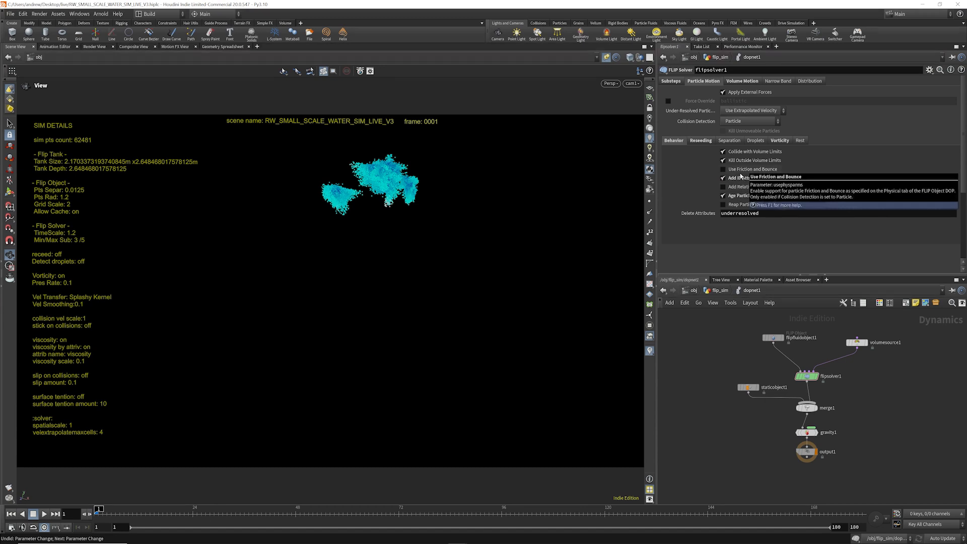
- Review the reseeding, behavior, separation and vorticity settings of flipsolver1, along with its volume limits, collisions and viscosity settings
click(700, 142)
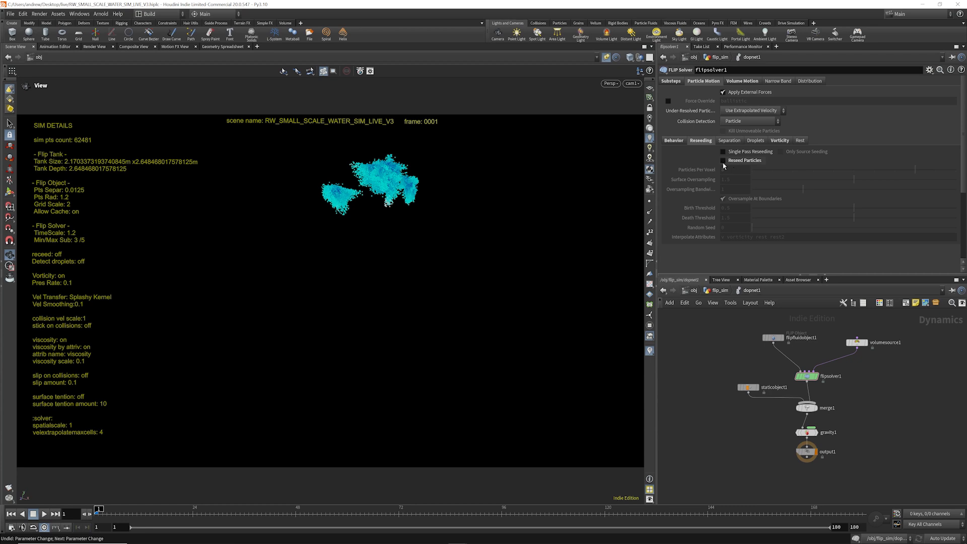
mouse_move(725, 161)
click(673, 140)
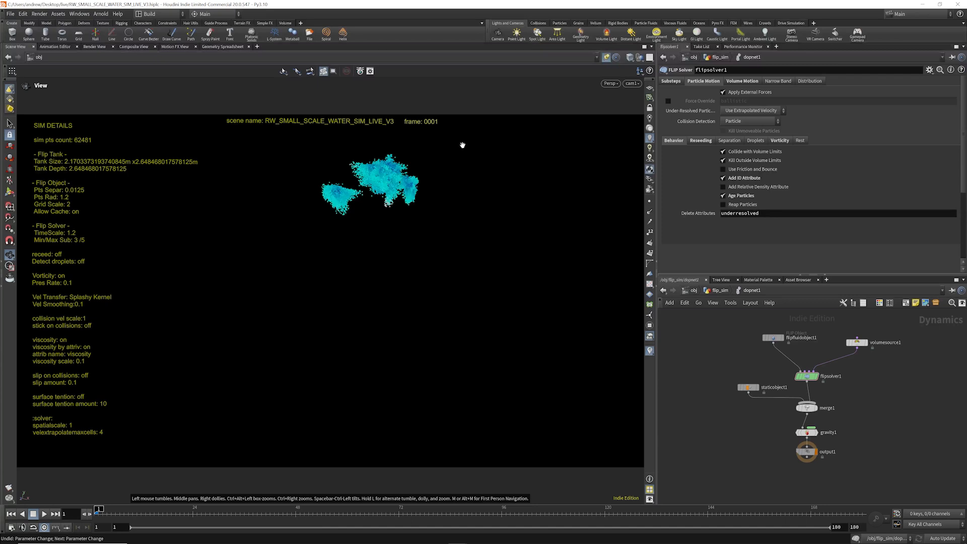
click(727, 141)
click(780, 140)
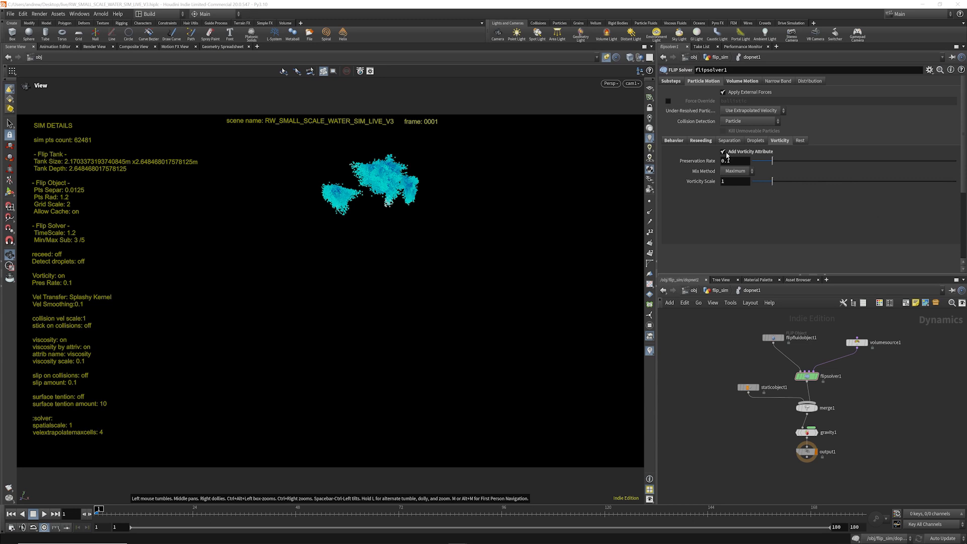
click(736, 80)
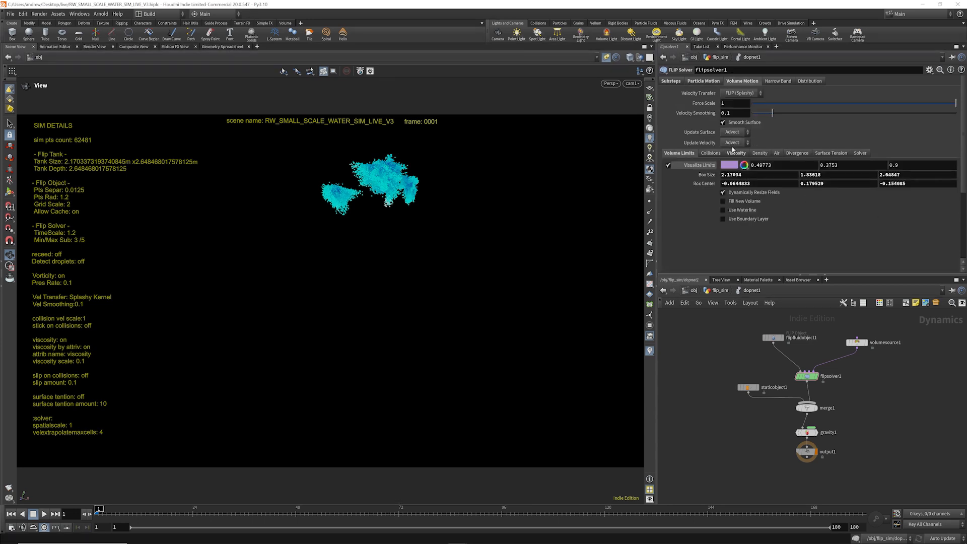
click(715, 153)
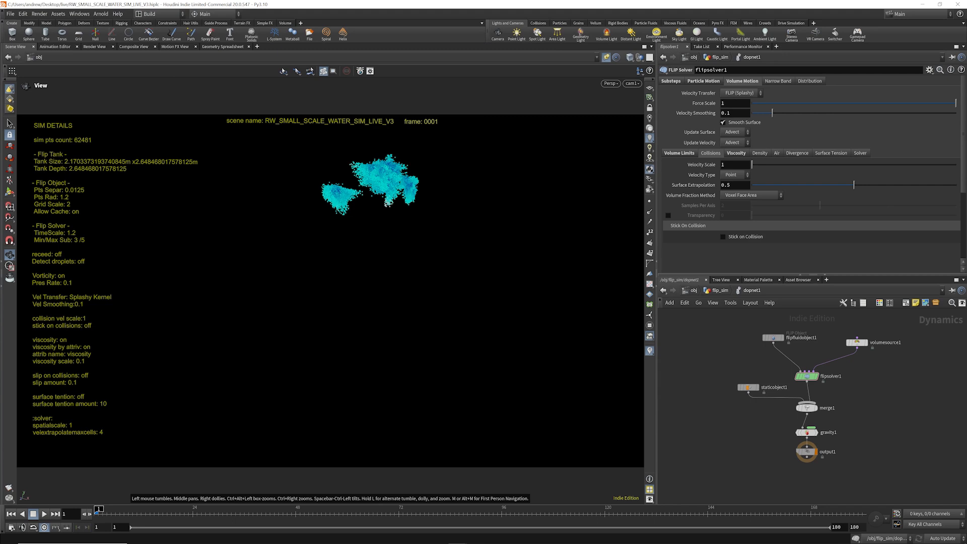
click(739, 154)
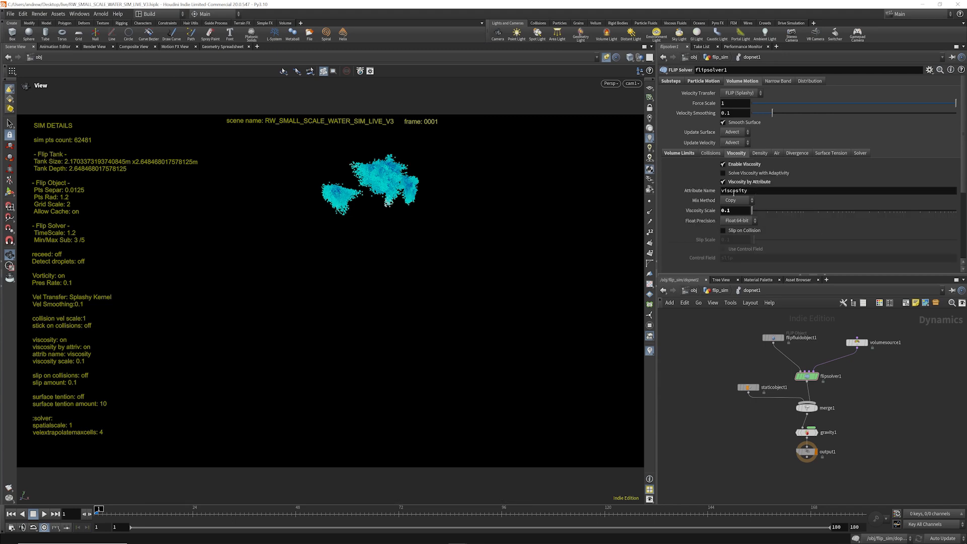
- Set flipsolver1's Viscosity Scale to 1
double_click(736, 211)
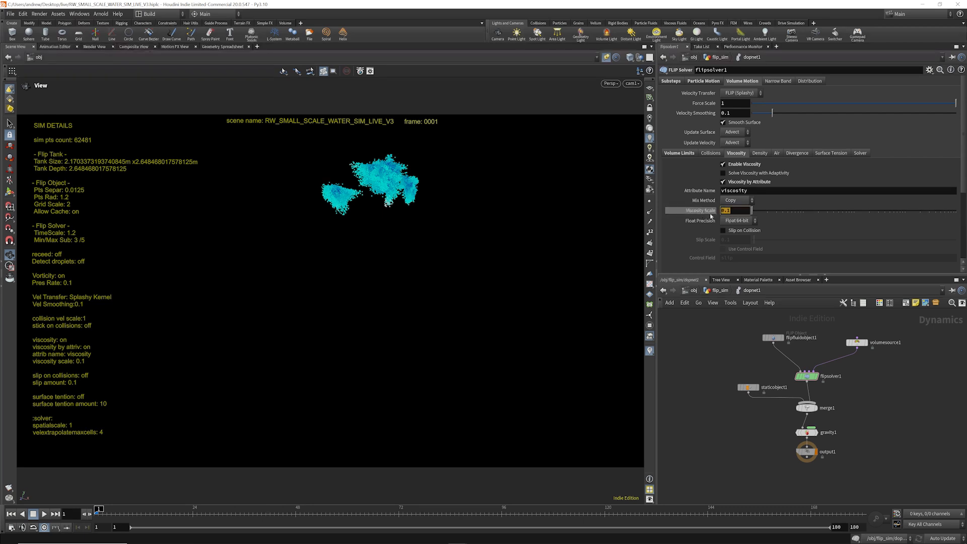
text(1)
key(Return)
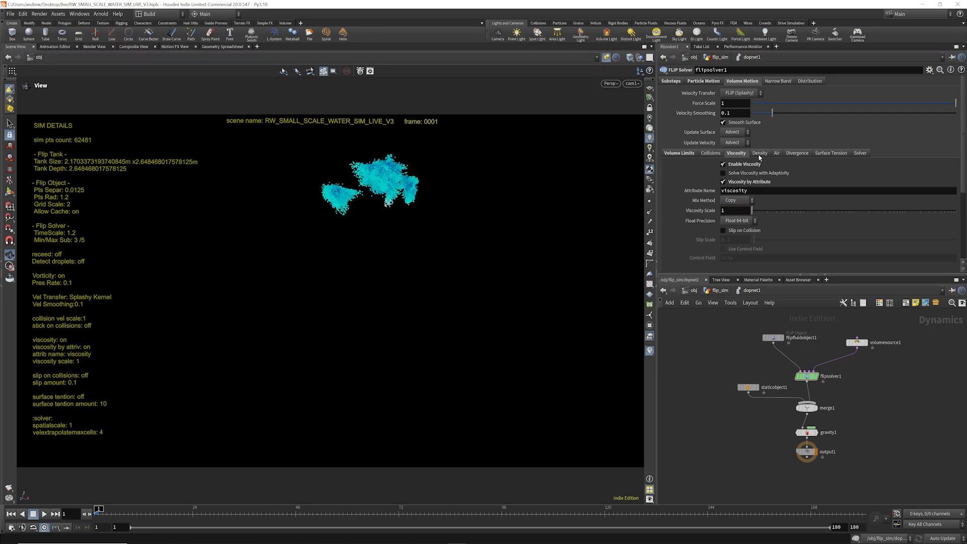
- Enable Surface Tension in flipsolver1's volume motion and set its value to 0.0025
click(830, 153)
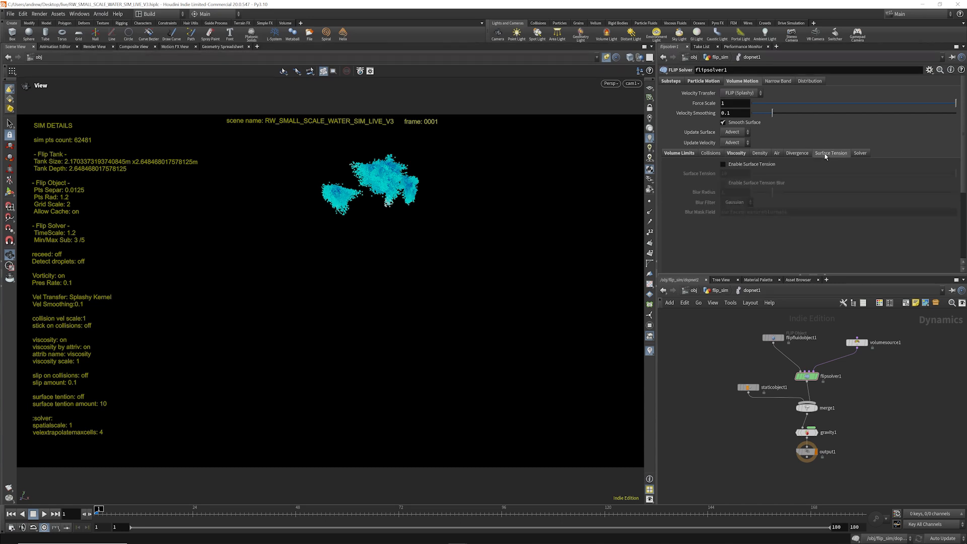
click(724, 164)
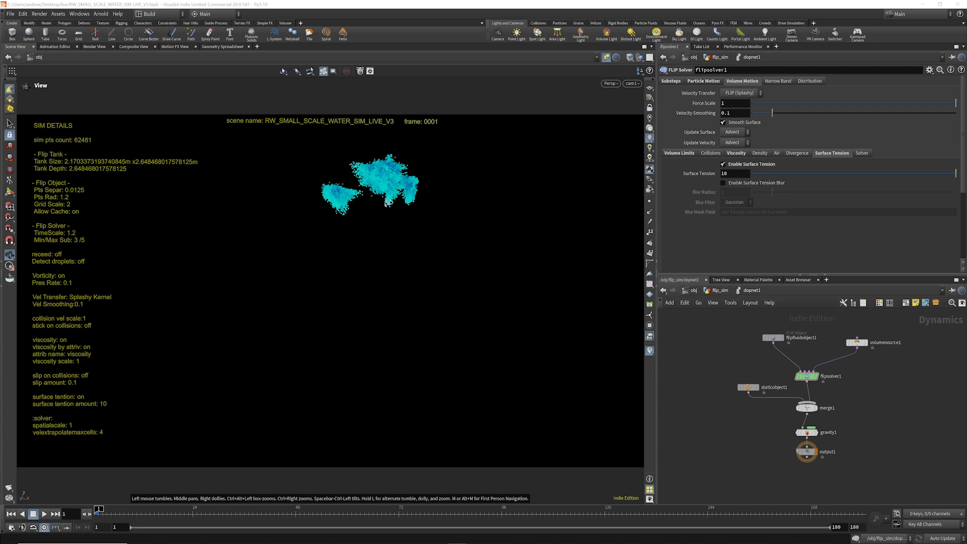
click(725, 174)
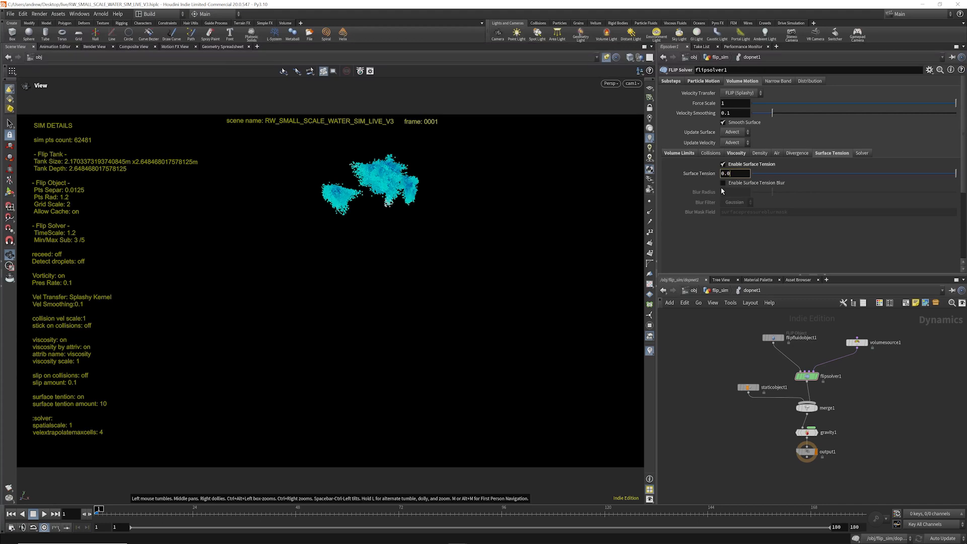
text(0.0025)
key(Return)
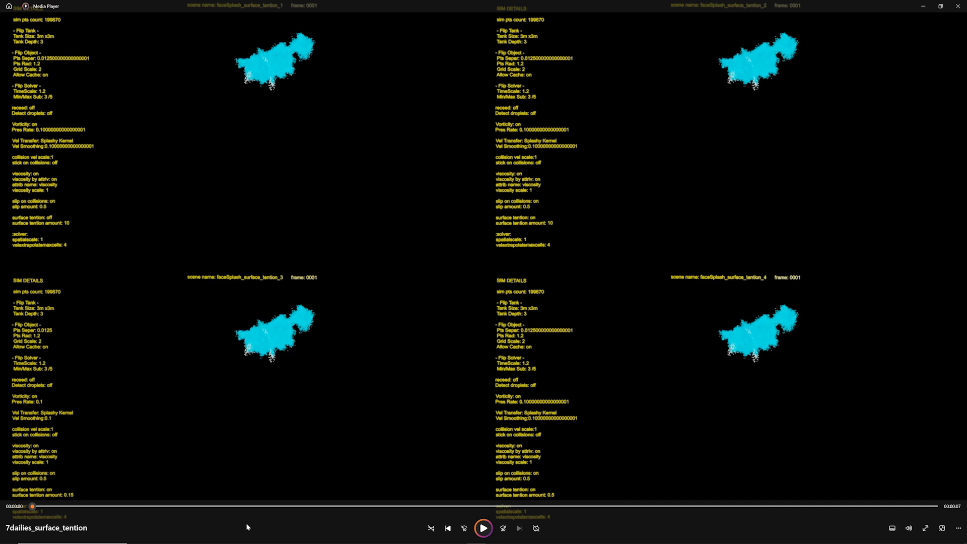
- Switch to Media Player and play the 7dailies_surface_tention video to compare the four surface tension wedges, and close the player
click(483, 527)
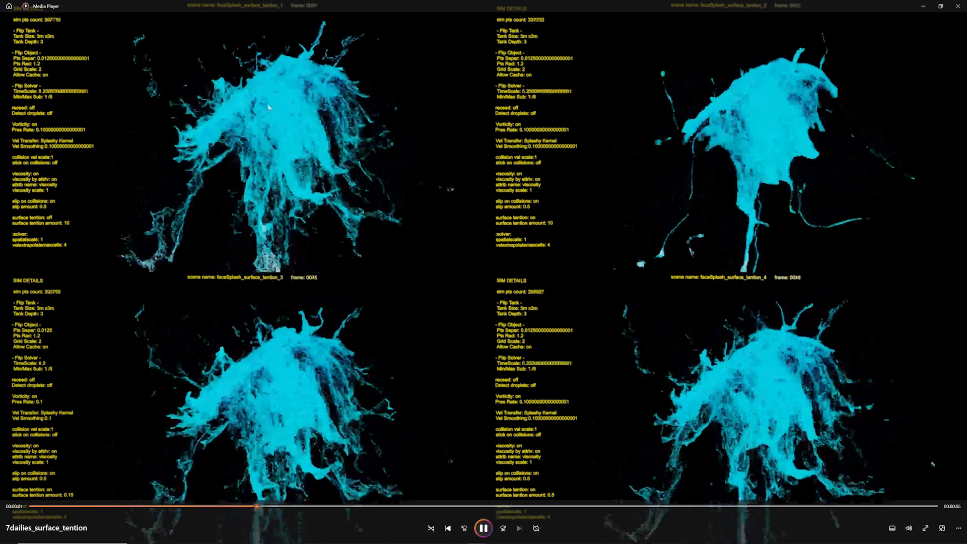
click(958, 7)
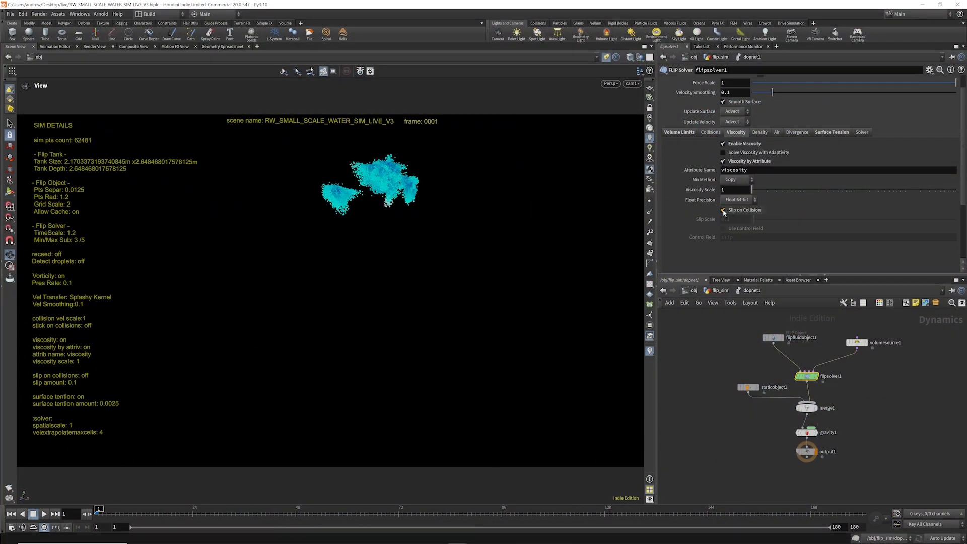
- In Houdini, enable Slip on Collision in flipsolver1's viscosity settings with a Slip Scale of 0.5
click(724, 210)
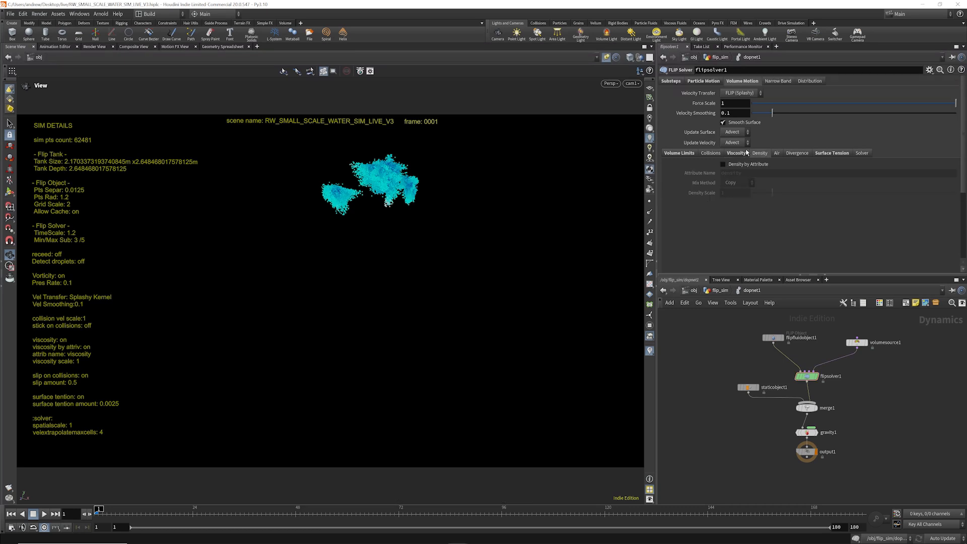
click(740, 152)
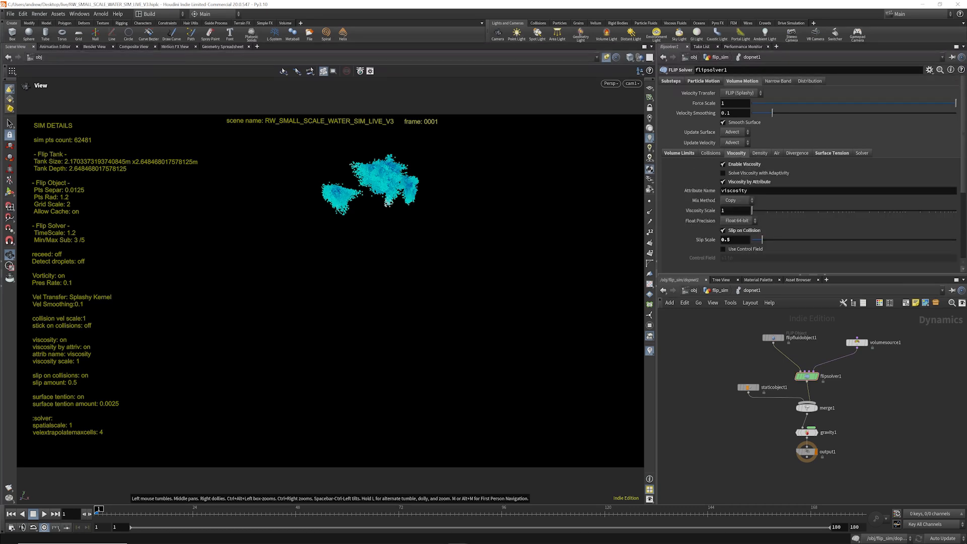
- Set Max Cells to Extrapolate to 6 in the solver settings of flipsolver1's volume motion
click(861, 153)
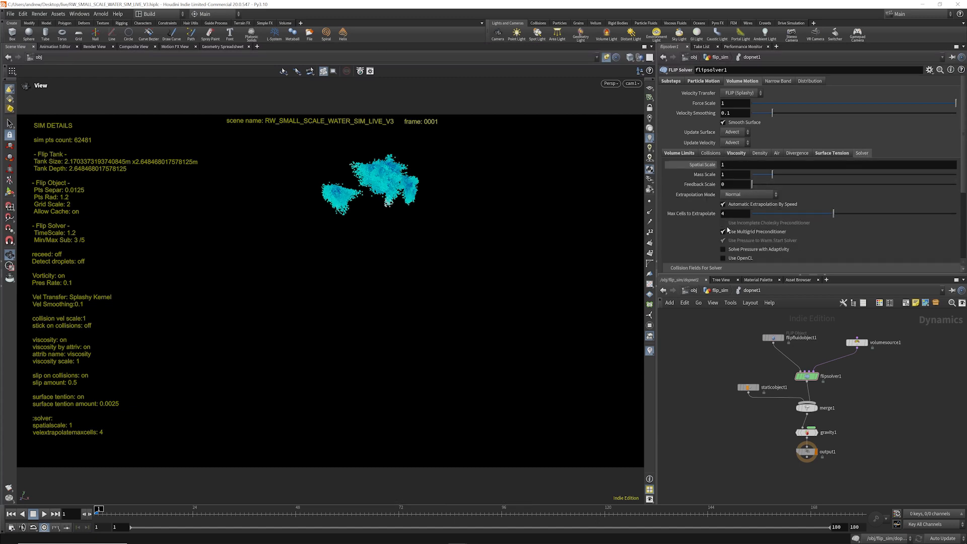
scroll(741, 211, down, 2)
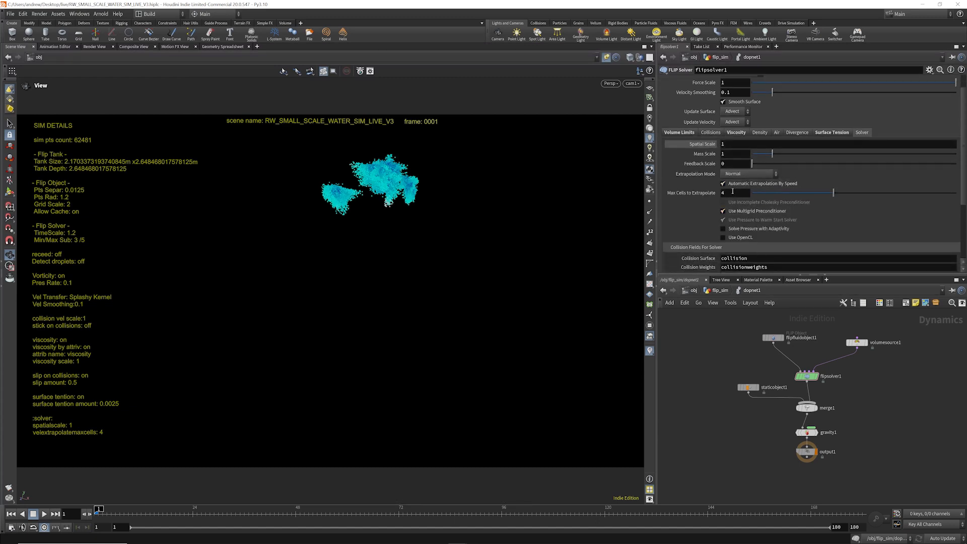
double_click(732, 191)
key(Return)
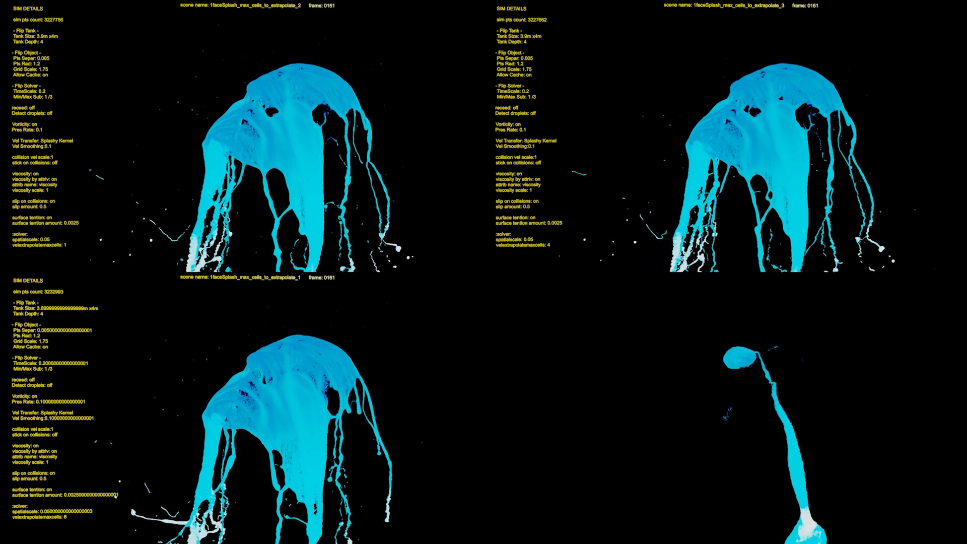
- Play the max_cells_to_extrapolate comparison video, and in Houdini set flipsolver1's Spatial Scale to 0.05
click(482, 527)
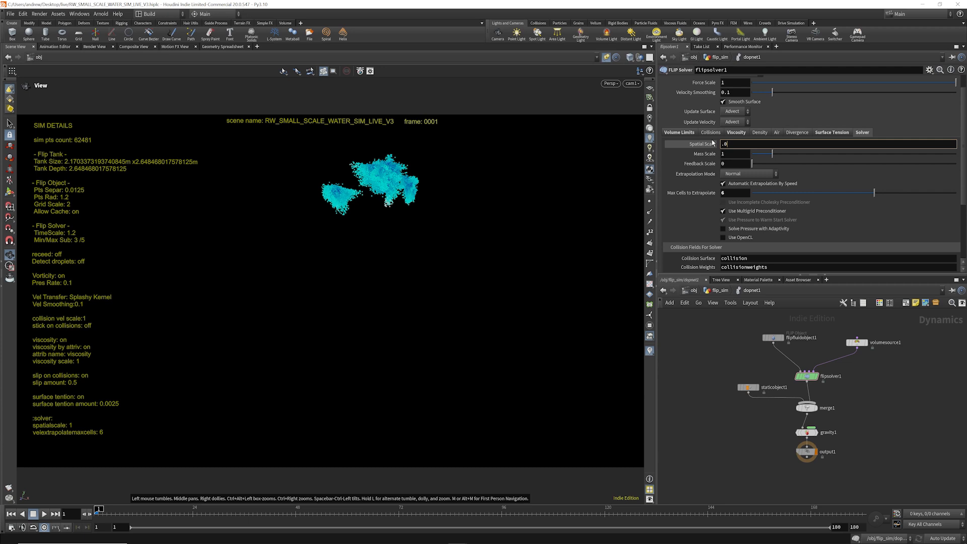
text(5)
key(Return)
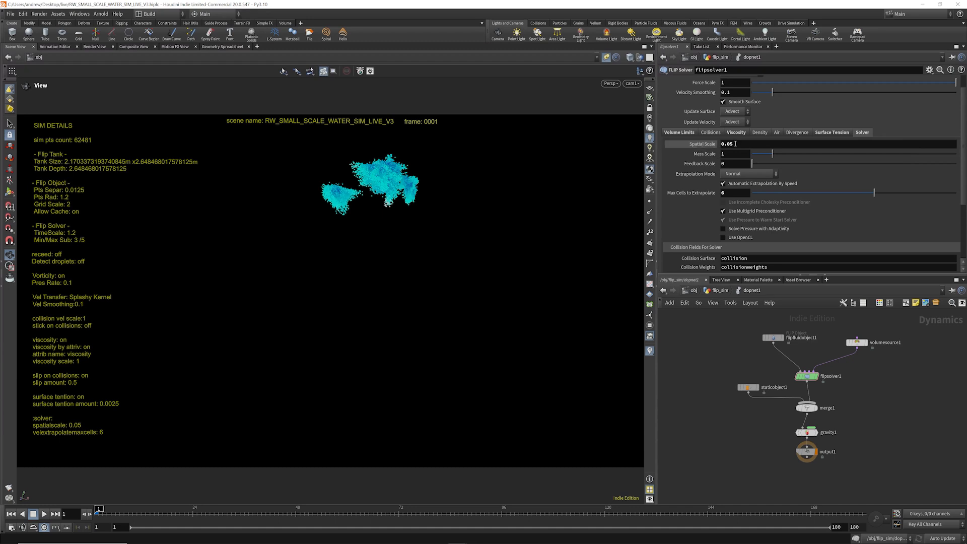
scroll(753, 125, up, 2)
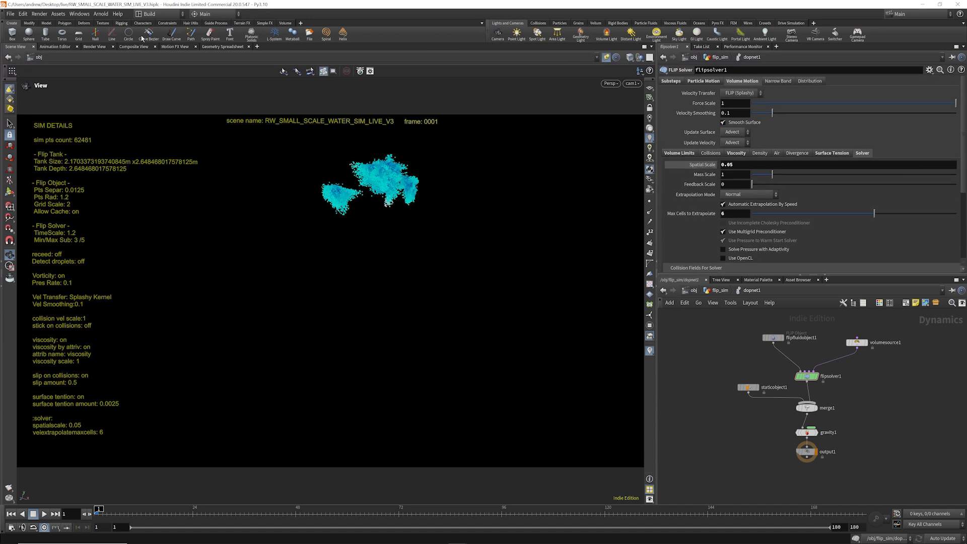
- Save the scene and go up from dopnet1 through flip_sim to the object level
click(11, 16)
click(19, 57)
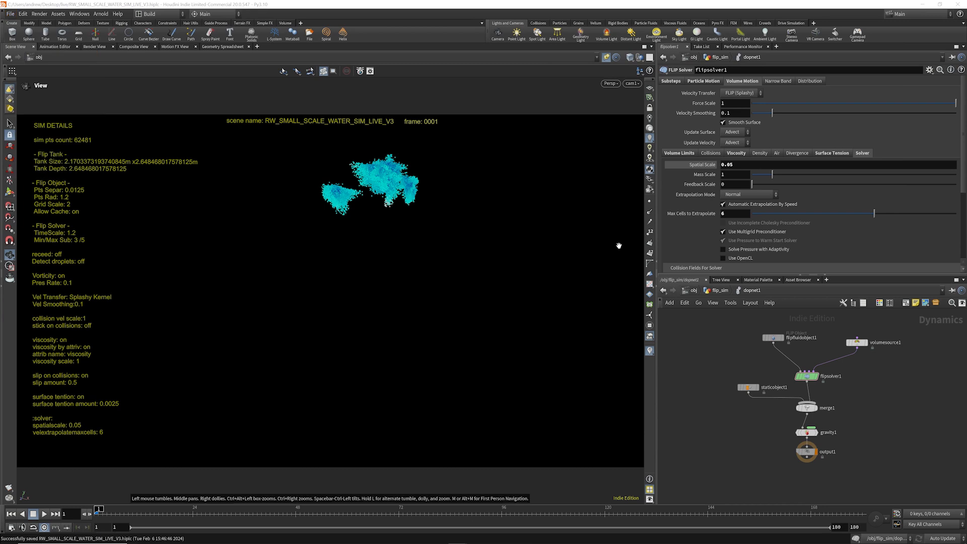
click(719, 292)
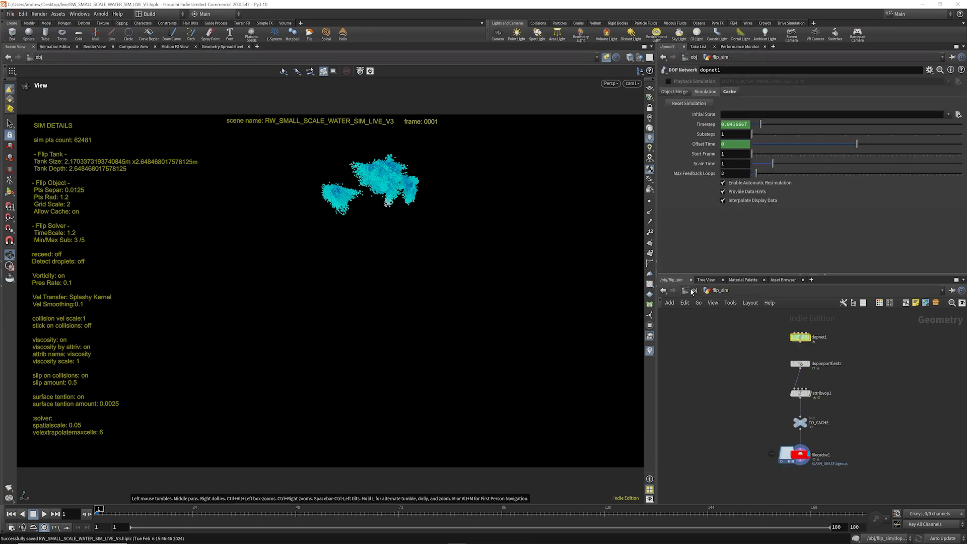
click(693, 291)
click(731, 292)
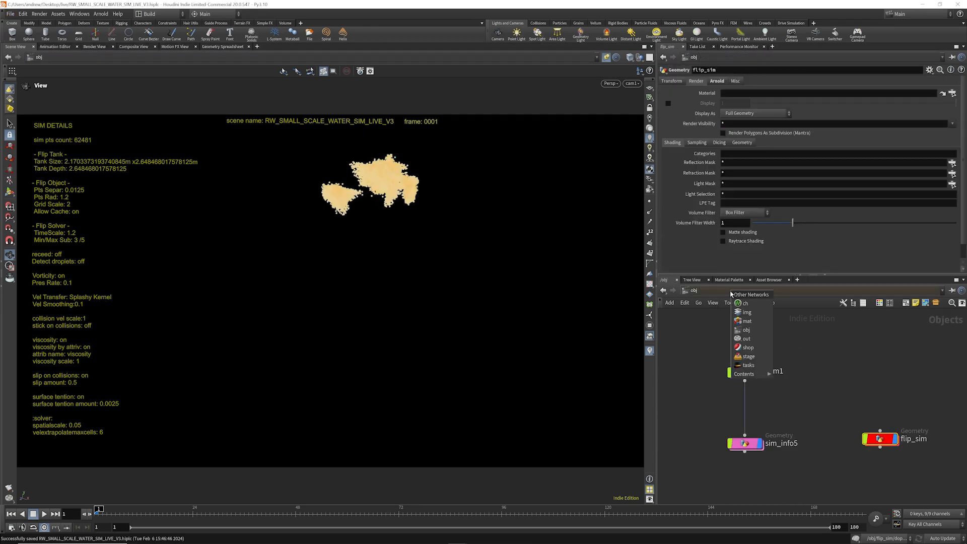
click(683, 292)
click(683, 292)
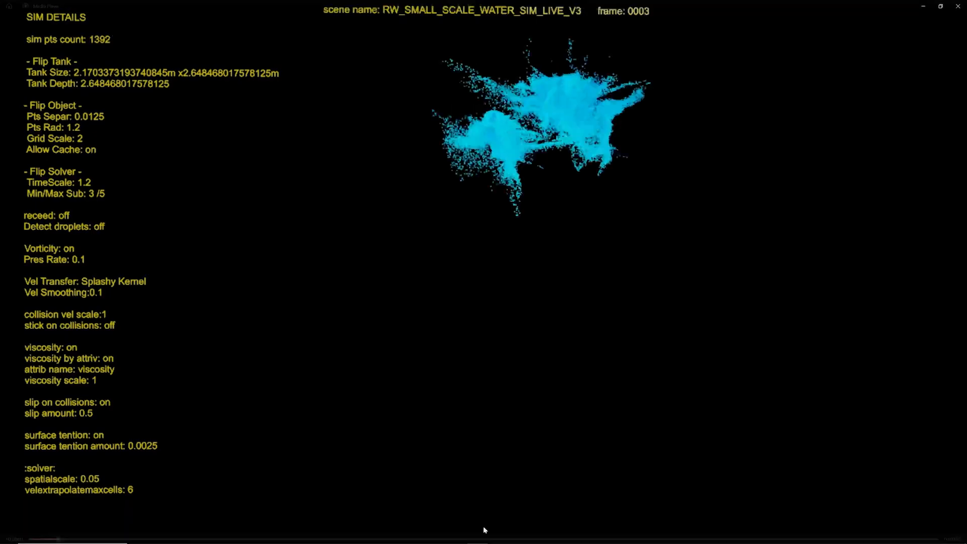
- Play the RW_SMALL_SCALE_WATER_SIM_LIVE_V3 video in Media Player to examine the water splash simulated with the chosen settings
click(483, 528)
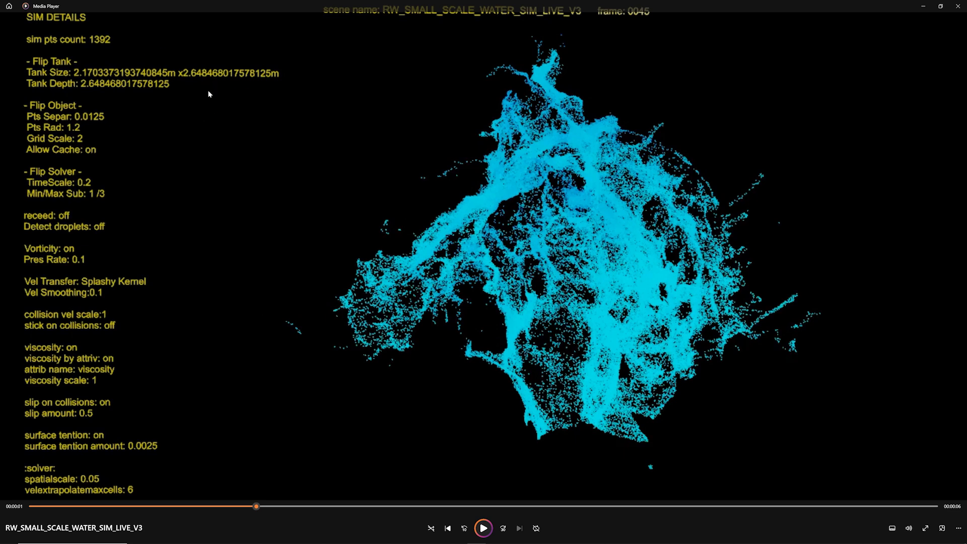
click(484, 527)
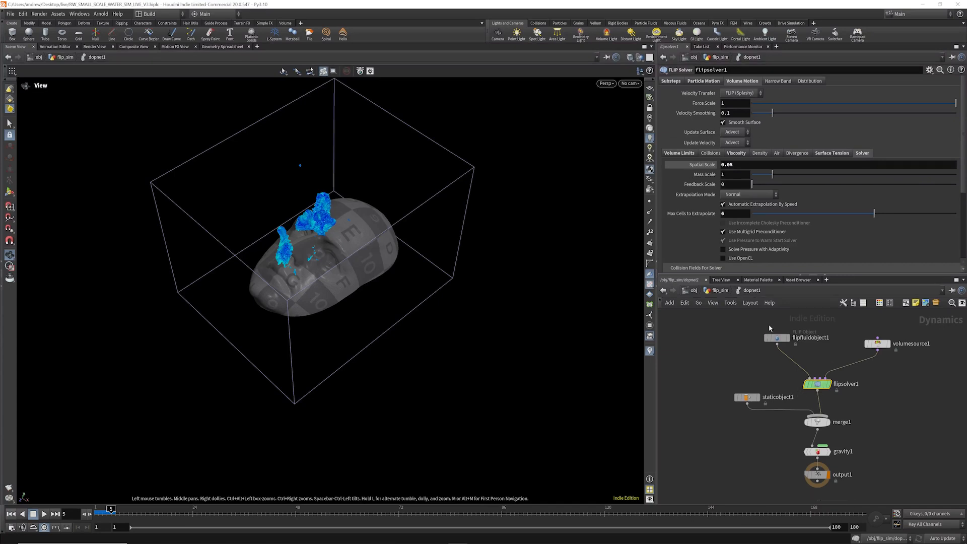
- In Houdini, go up to the flip_sim network, return to the first frame and view the scene through cam1
click(715, 291)
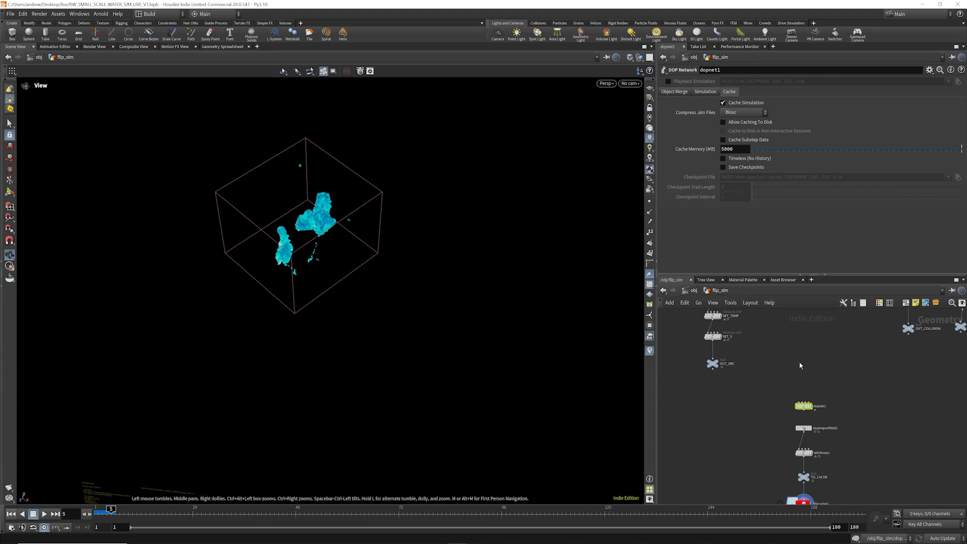
click(12, 514)
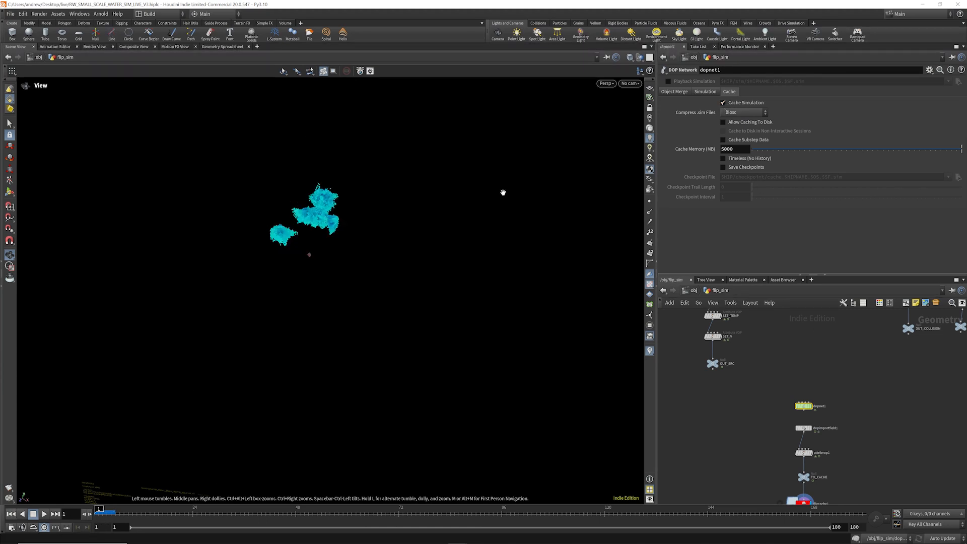
click(630, 83)
click(633, 125)
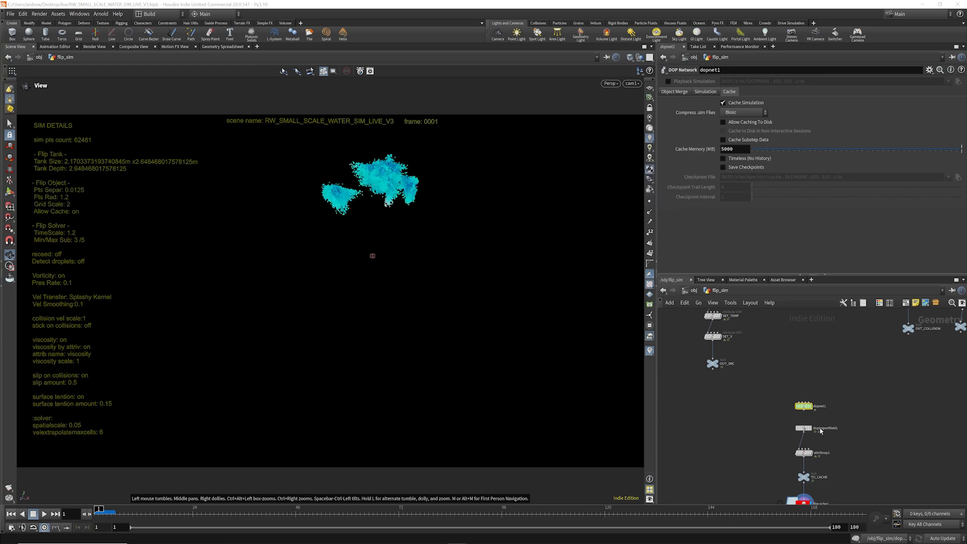
- Inside dopnet1, review flipsolver1's viscosity, surface tension and solver settings, and play the simulation with surface tension on before rewinding to frame 1
double_click(804, 406)
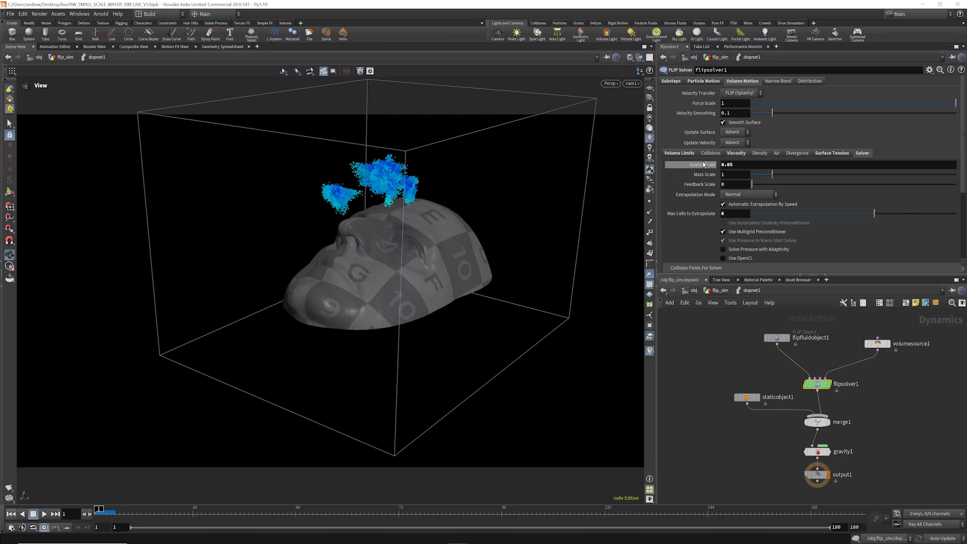
click(735, 153)
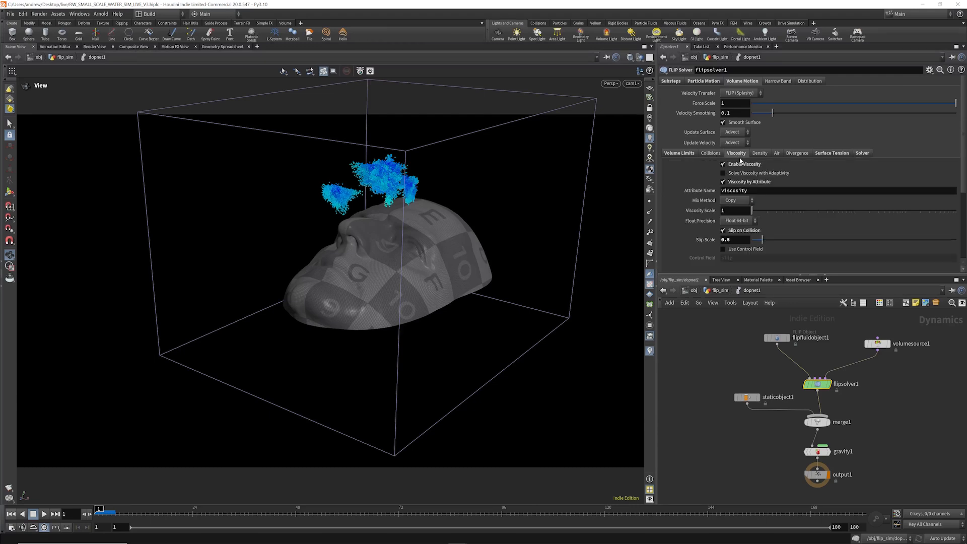
click(831, 153)
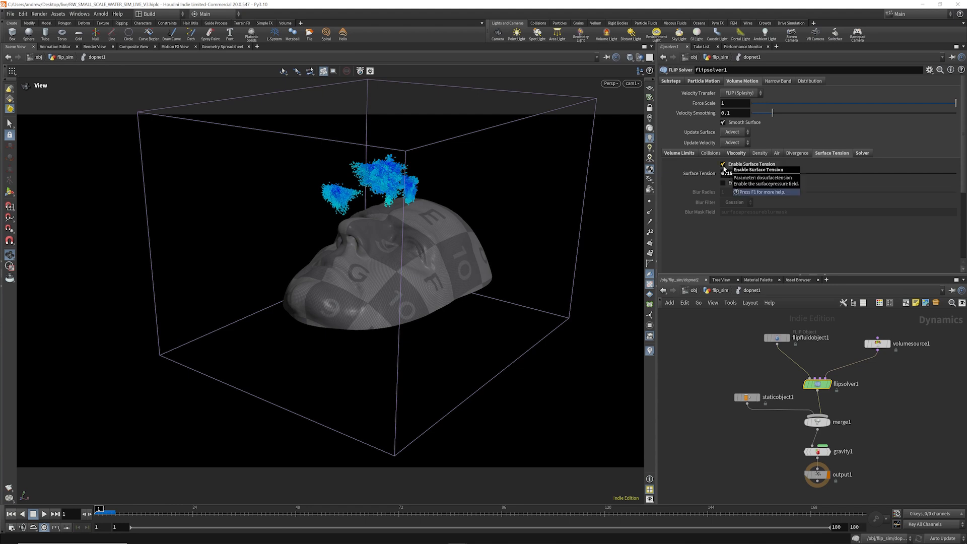
click(862, 153)
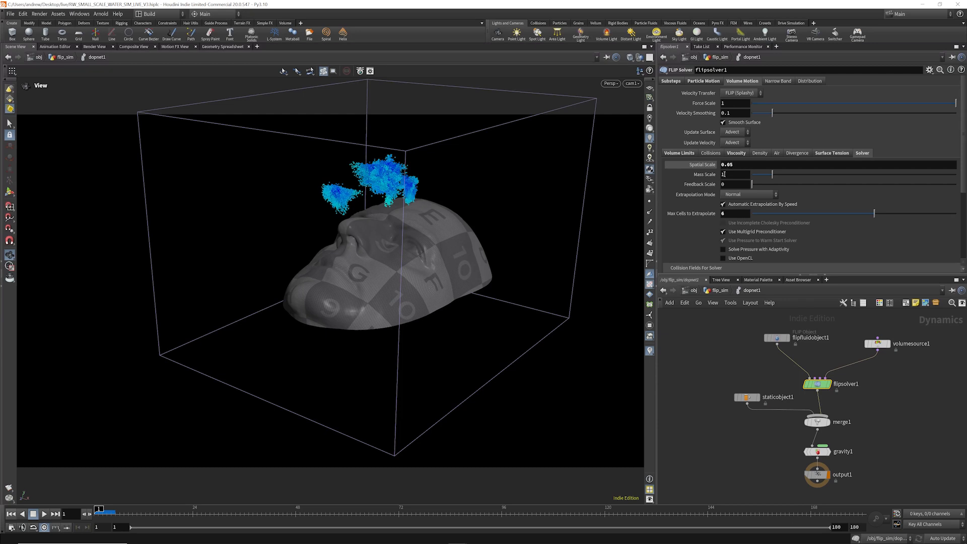
click(43, 513)
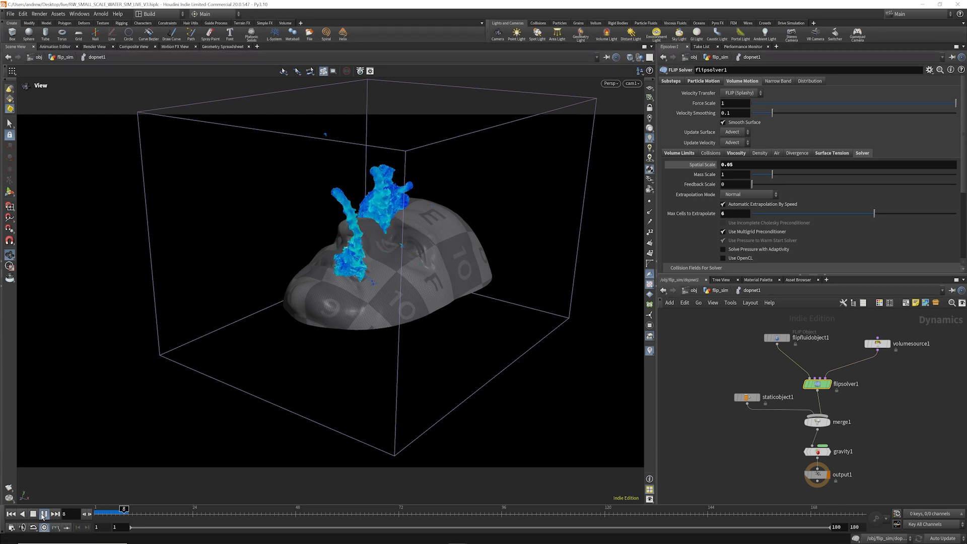
click(11, 514)
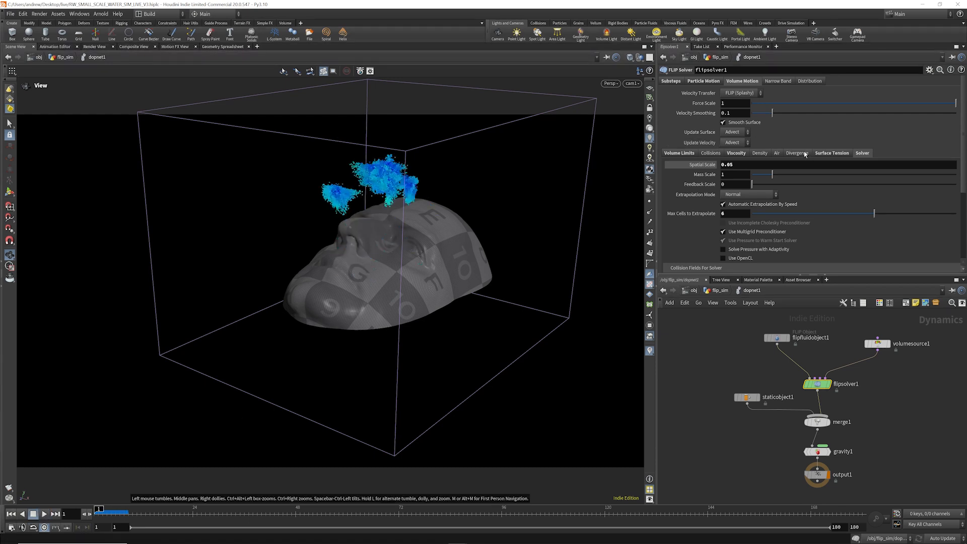
- Disable Surface Tension on flipsolver1, play the first frames of the simulation to check the splash, and return to frame 1
click(827, 153)
click(722, 164)
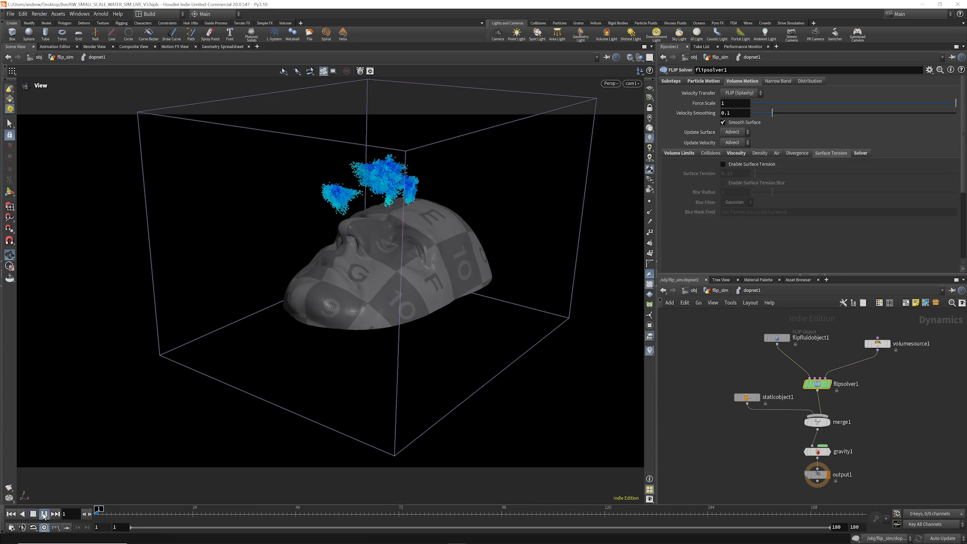
click(44, 514)
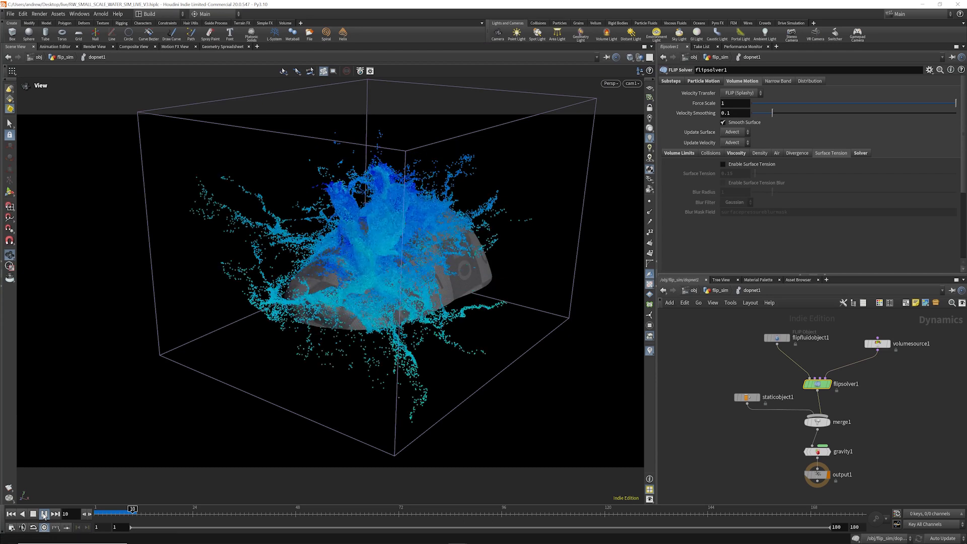
click(44, 515)
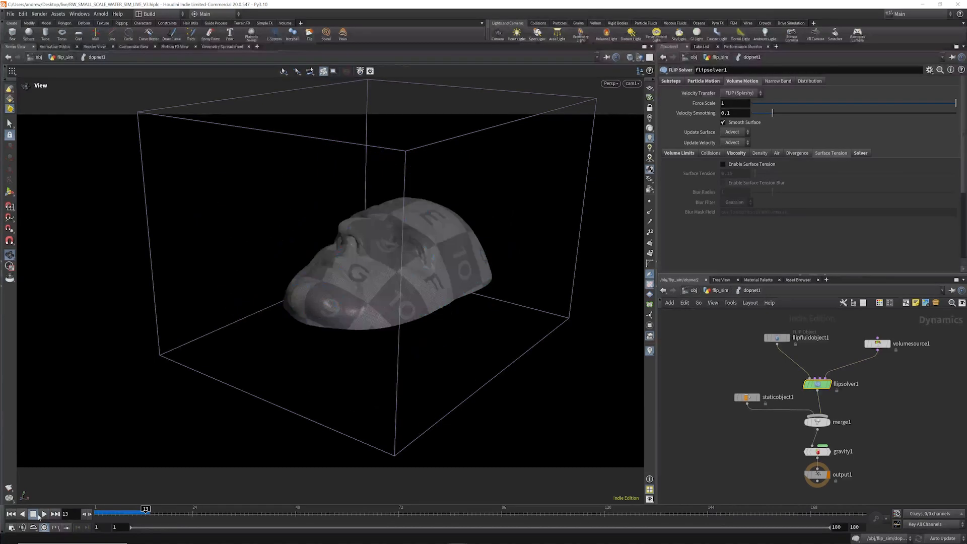
click(12, 514)
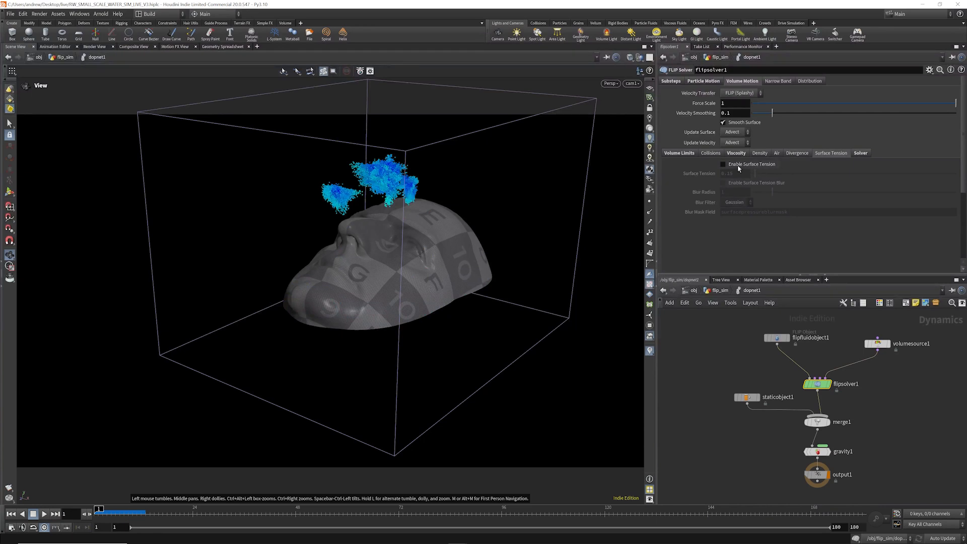
- Re-enable Surface Tension on flipsolver1, set its Spatial Scale to 1, and play the first frames of the splash before returning to frame 1
click(724, 165)
click(859, 153)
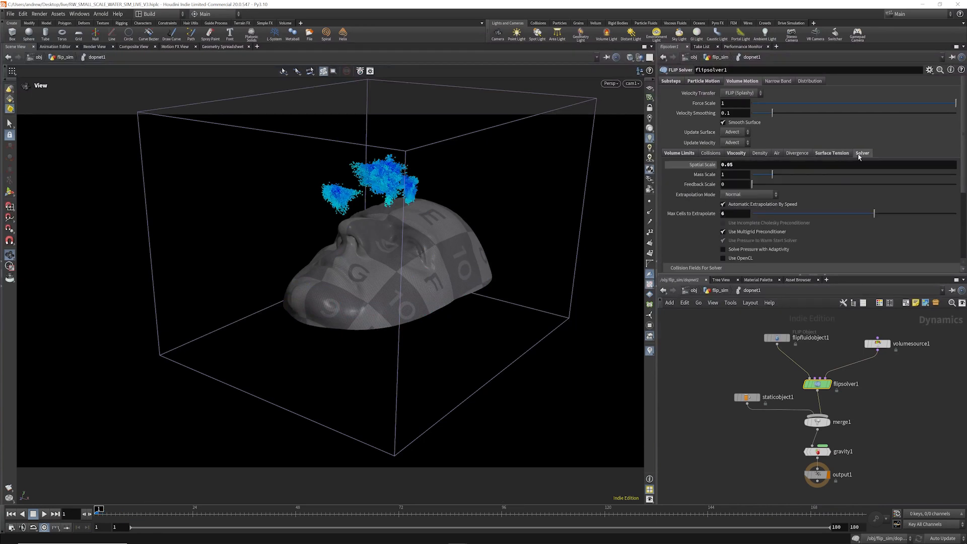
drag(738, 166, 714, 167)
text(1)
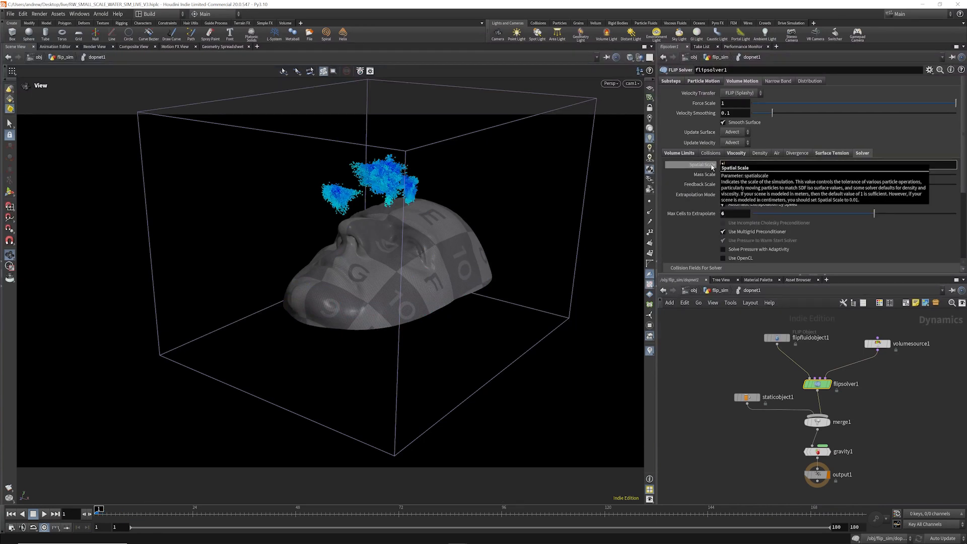
key(Return)
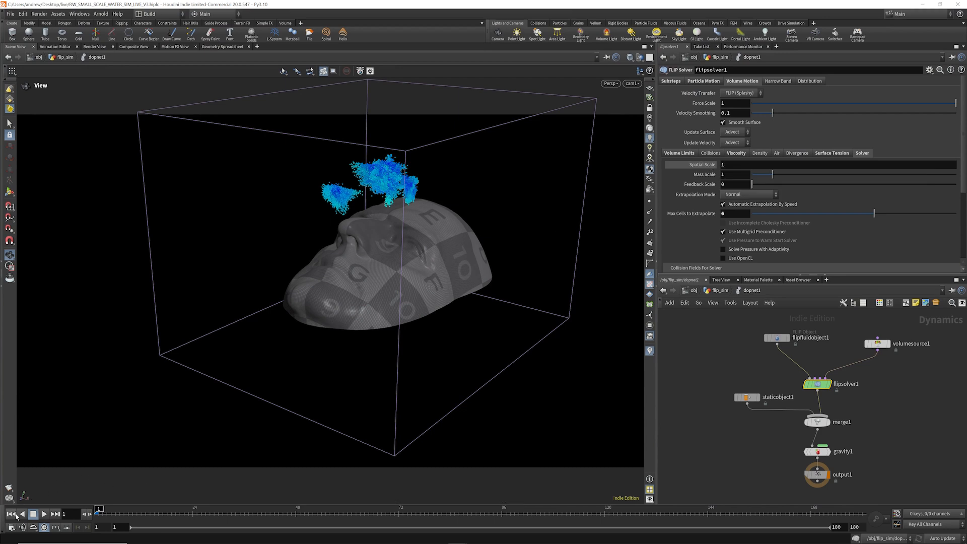
click(44, 514)
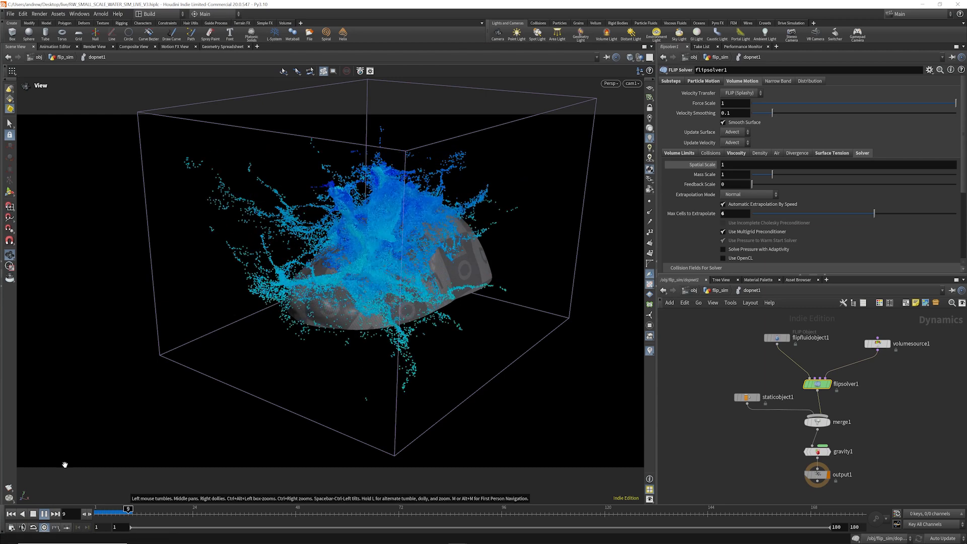
click(12, 514)
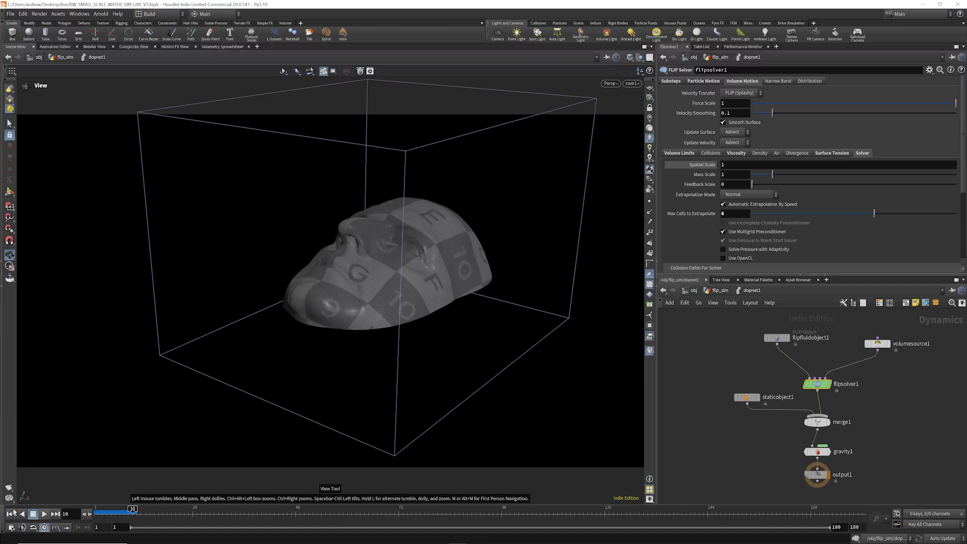
- Test the splash with flipsolver1's Spatial Scale at 0.5, playing the opening frames and checking the particles from another angle
click(729, 167)
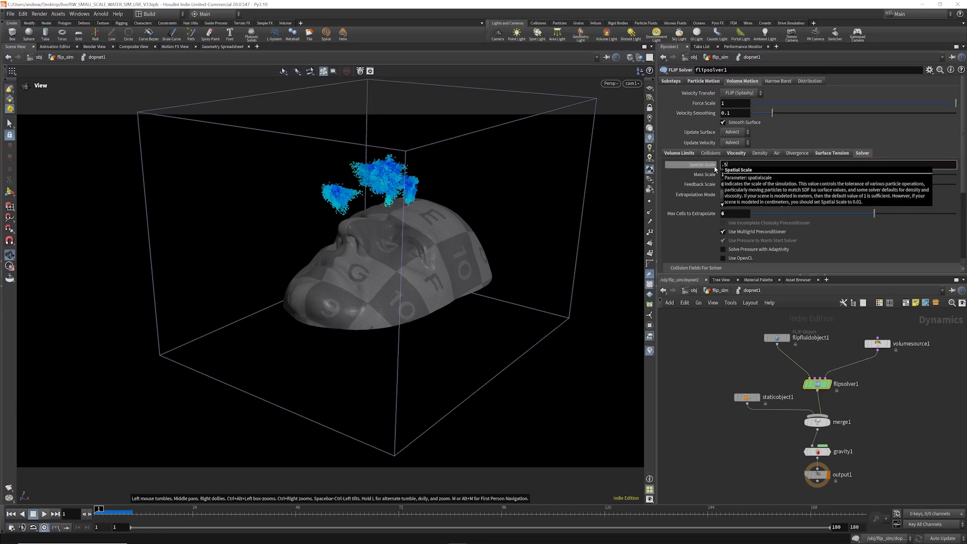
key(Return)
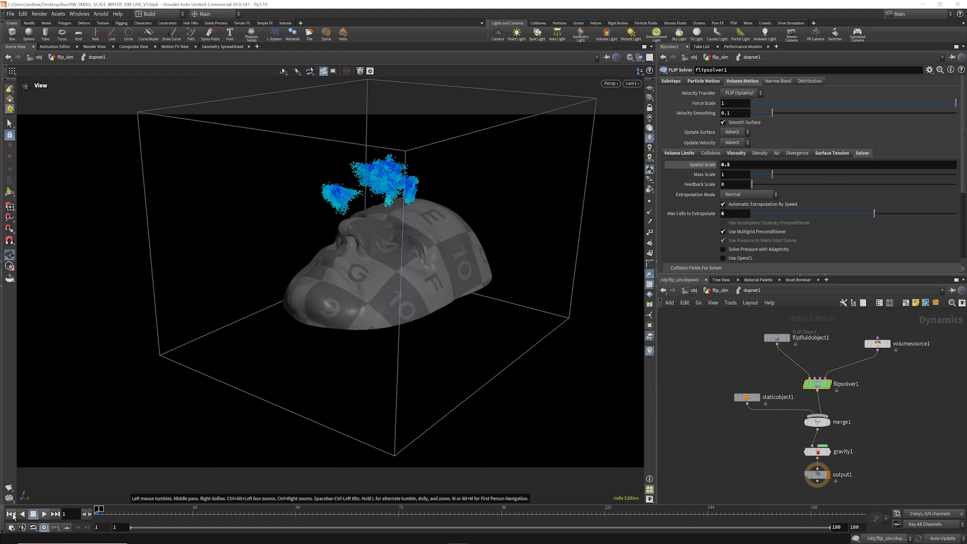
click(44, 513)
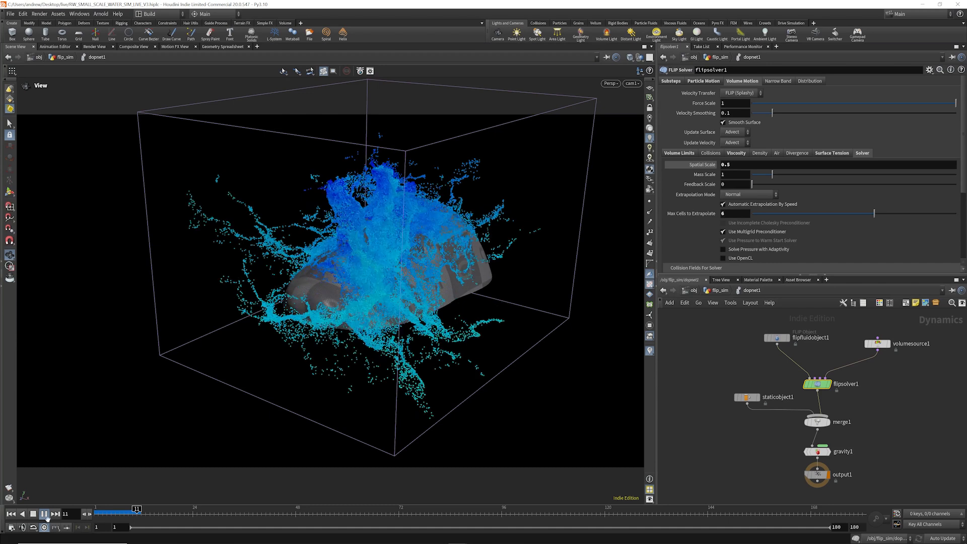
click(34, 514)
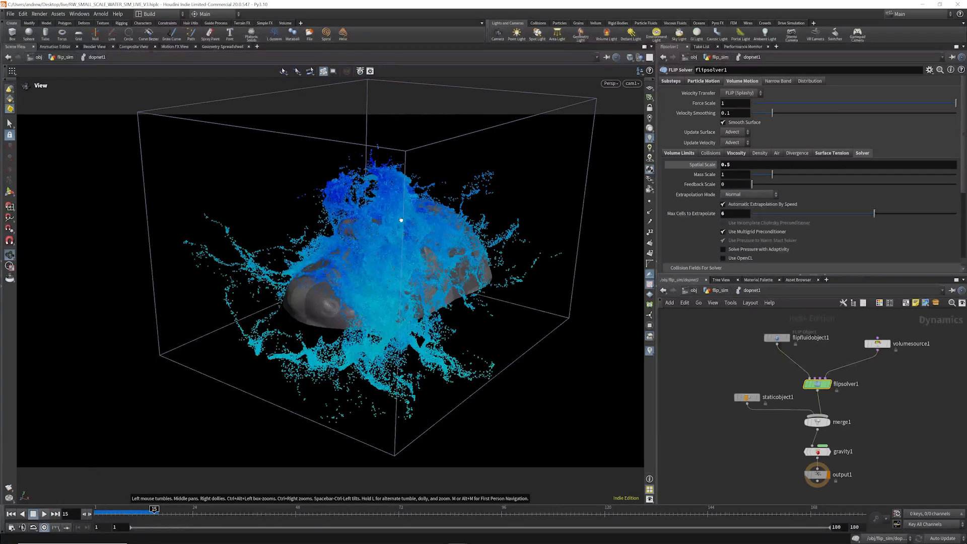
drag(399, 218, 318, 181)
- Lower flipsolver1's Spatial Scale to 0.1 and play the simulation from the first frame to check the splash
click(731, 164)
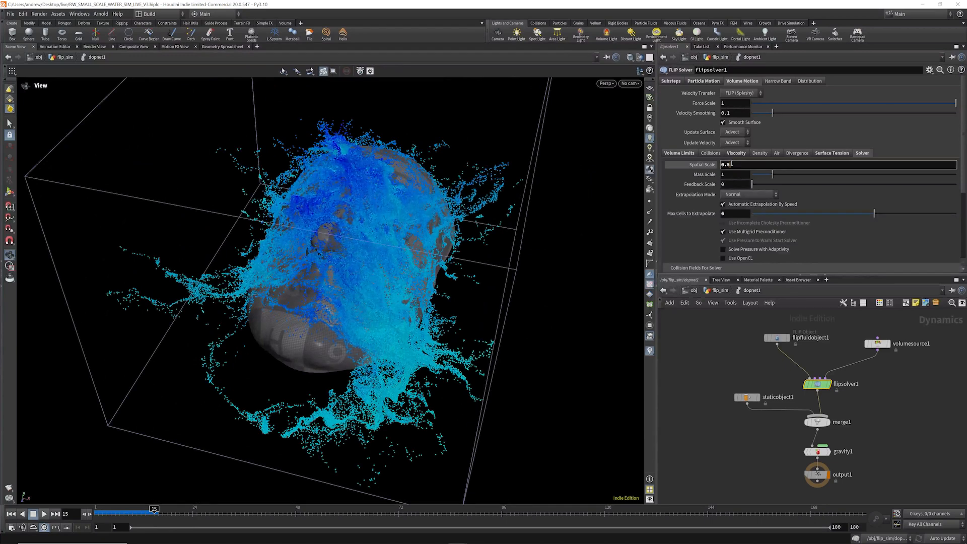
text(1)
key(Return)
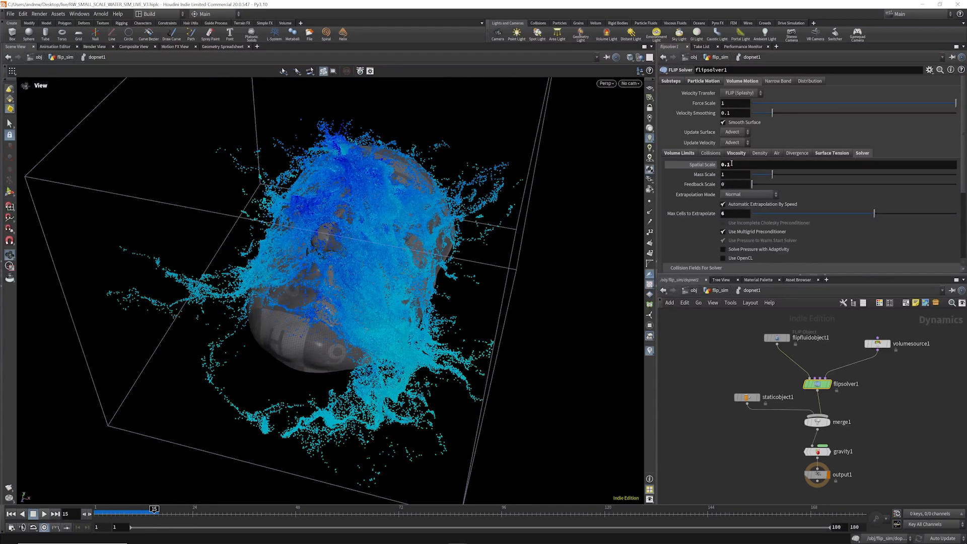
click(10, 513)
click(43, 513)
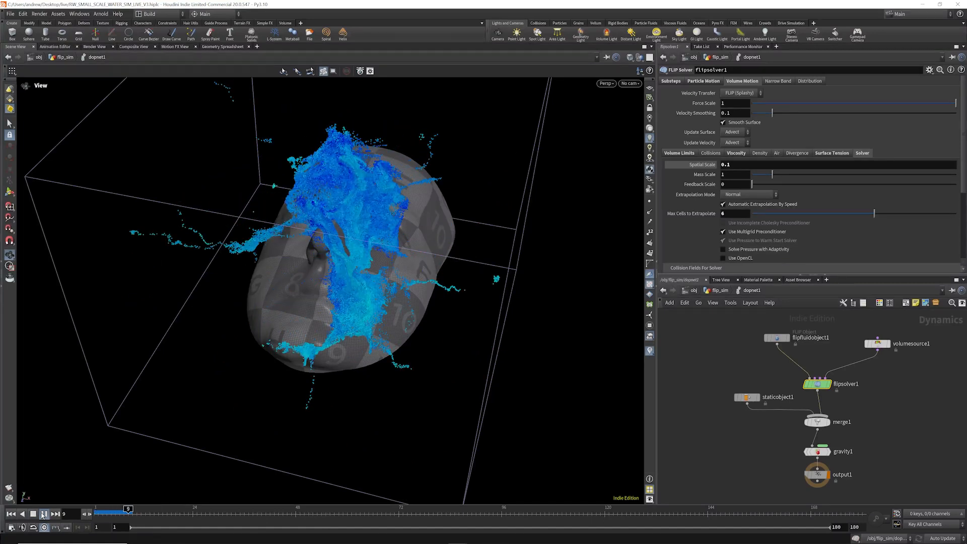
click(44, 513)
- Try a Spatial Scale of 0.2 on flipsolver1 and replay the simulation from the first frame, checking the splash around the head
click(727, 164)
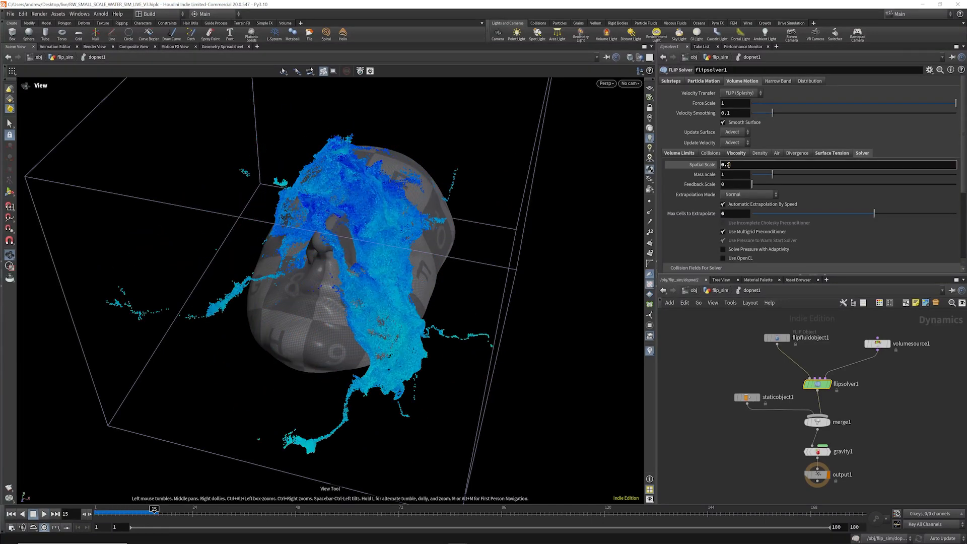
key(BackSpace)
text(2)
key(Return)
click(11, 514)
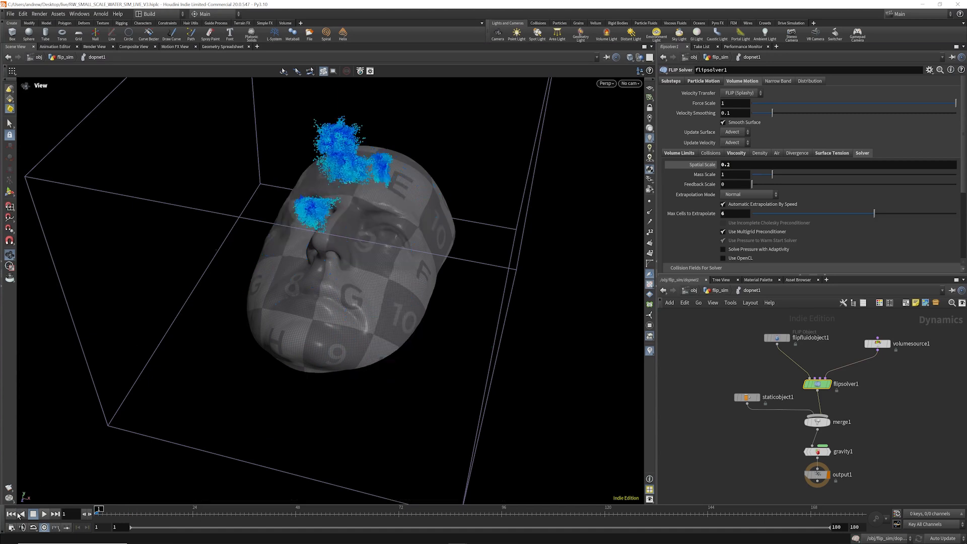
click(44, 513)
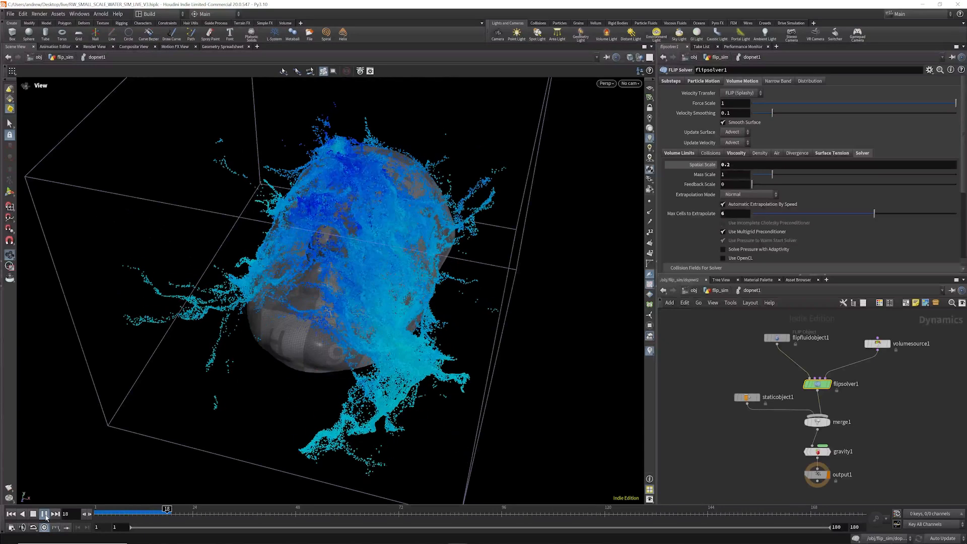
drag(431, 287, 391, 223)
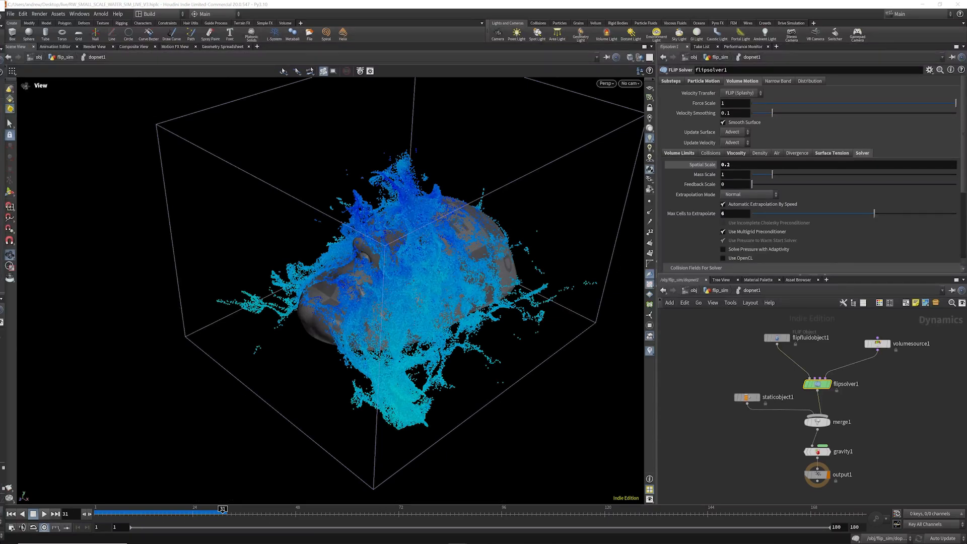
- Set flipsolver1's Spatial Scale to 0.05 and its Surface Tension to 0.0025
click(733, 165)
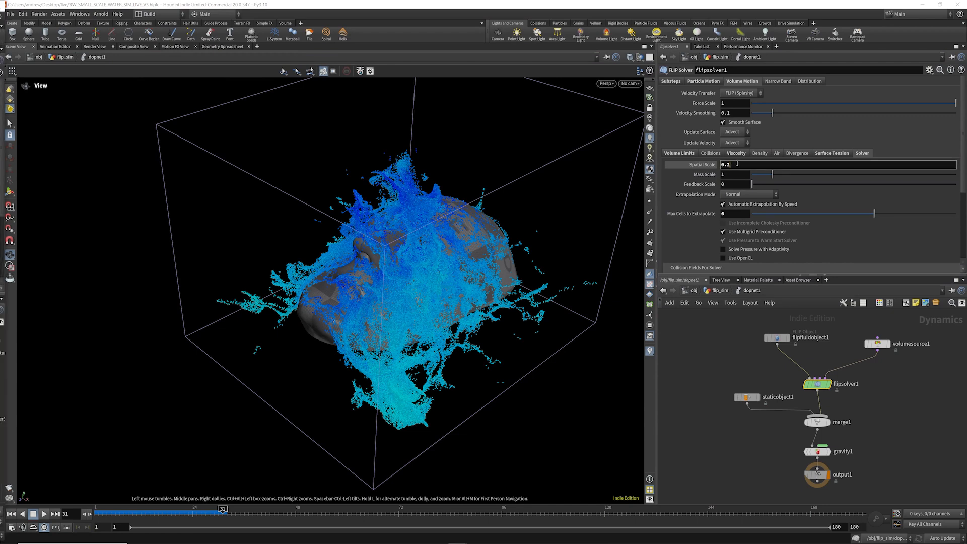
drag(732, 165, 728, 165)
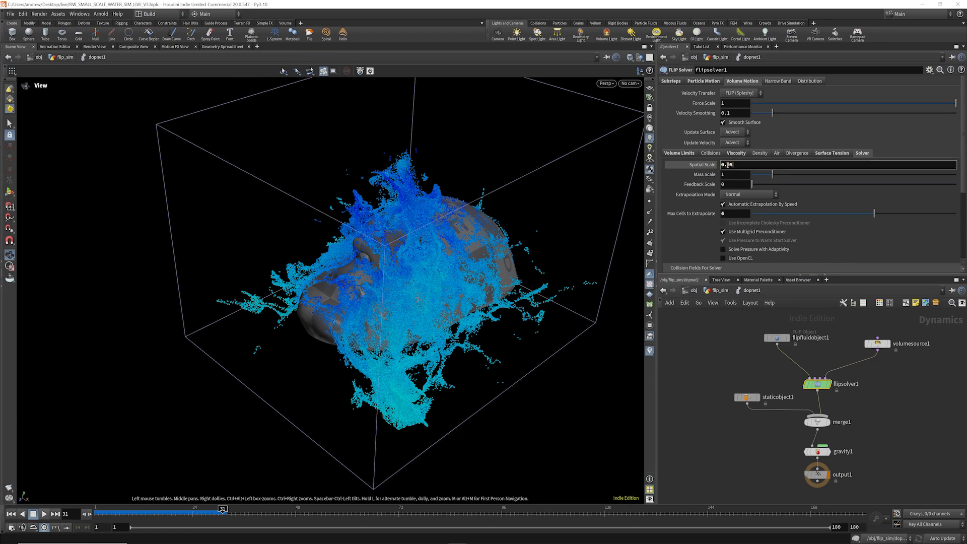
key(Return)
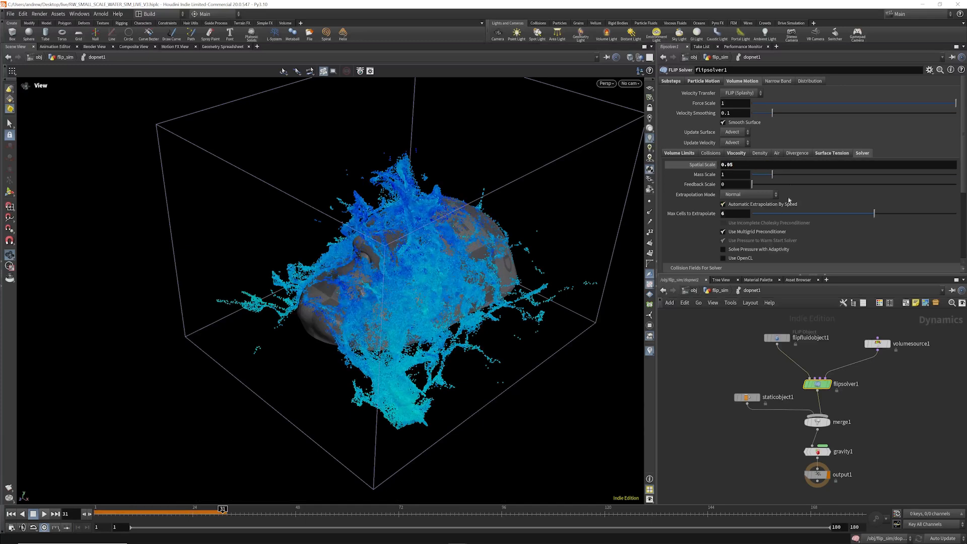
click(827, 153)
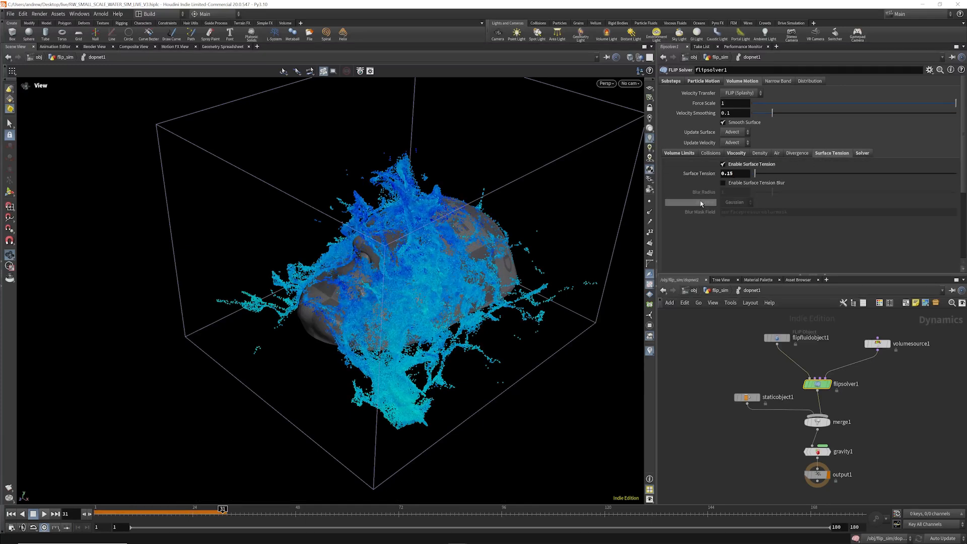
drag(725, 173, 749, 173)
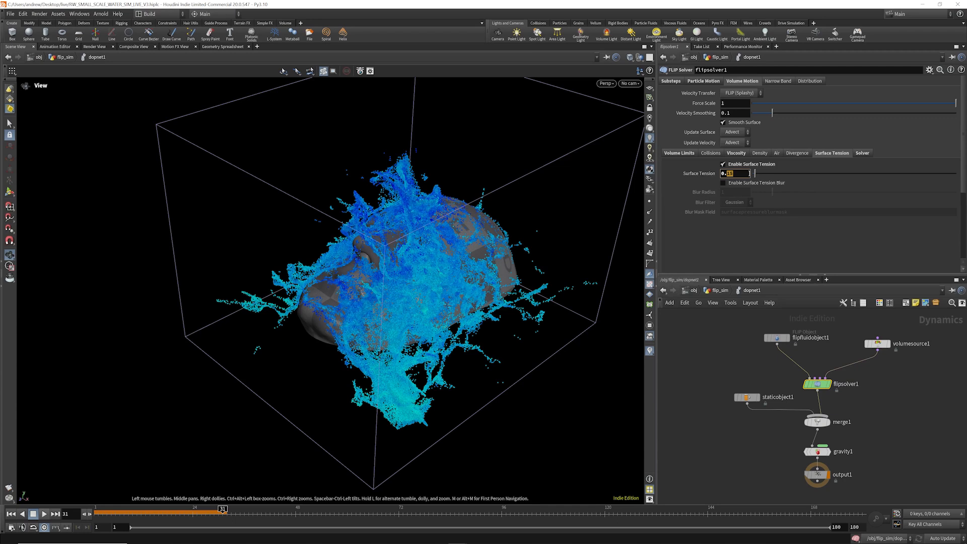
text(0025)
key(Return)
- Play the simulation with the new solver values, examine the dripping water from a wider view, and return to frame 1
click(43, 513)
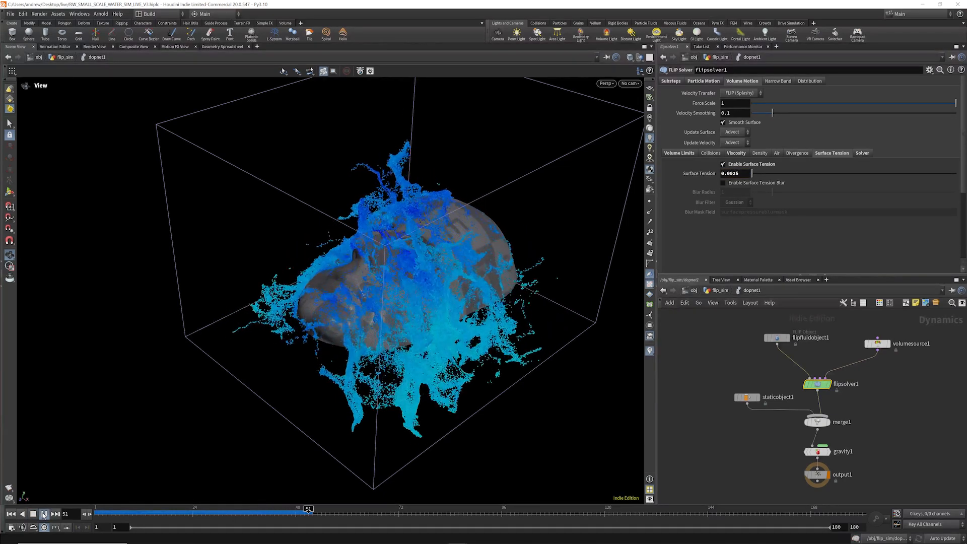
drag(405, 249, 427, 324)
right_drag(428, 324, 505, 362)
drag(505, 363, 453, 375)
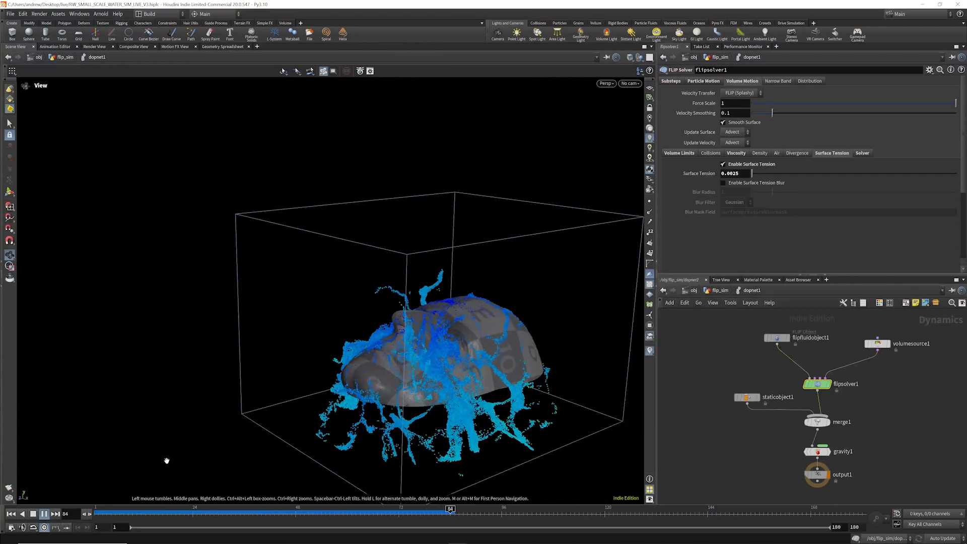
click(44, 514)
click(10, 514)
- Insert a Merge node between volumesource1 and flipsolver1
drag(877, 344, 875, 334)
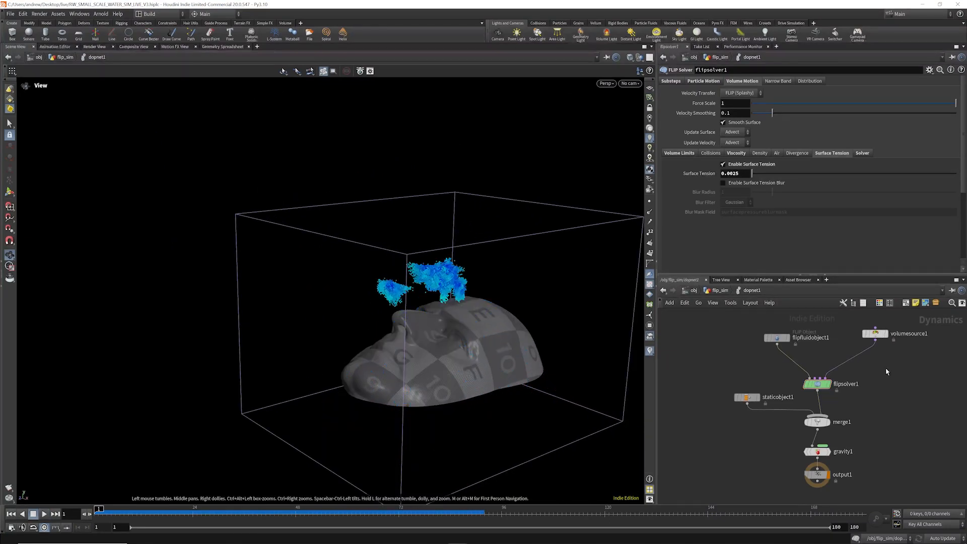
key(Tab)
text(merge)
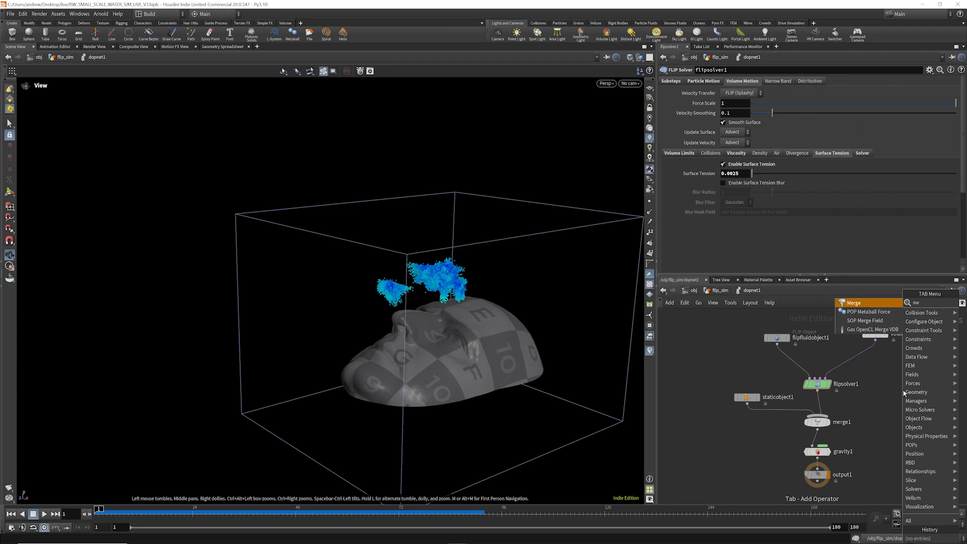
click(856, 304)
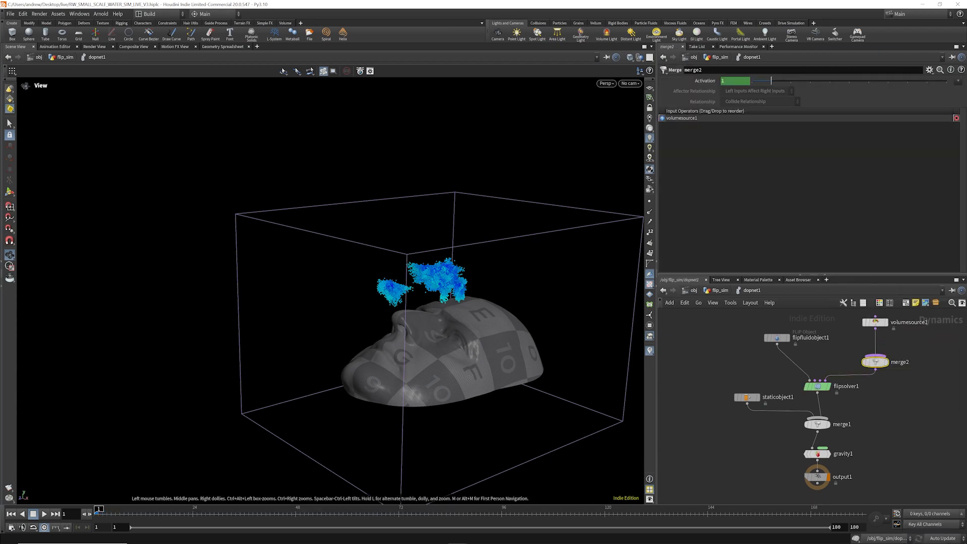
- Paste the copied Gas Temperature Update node beside volumesource1 and connect it to the new merge node
key(ctrl+v)
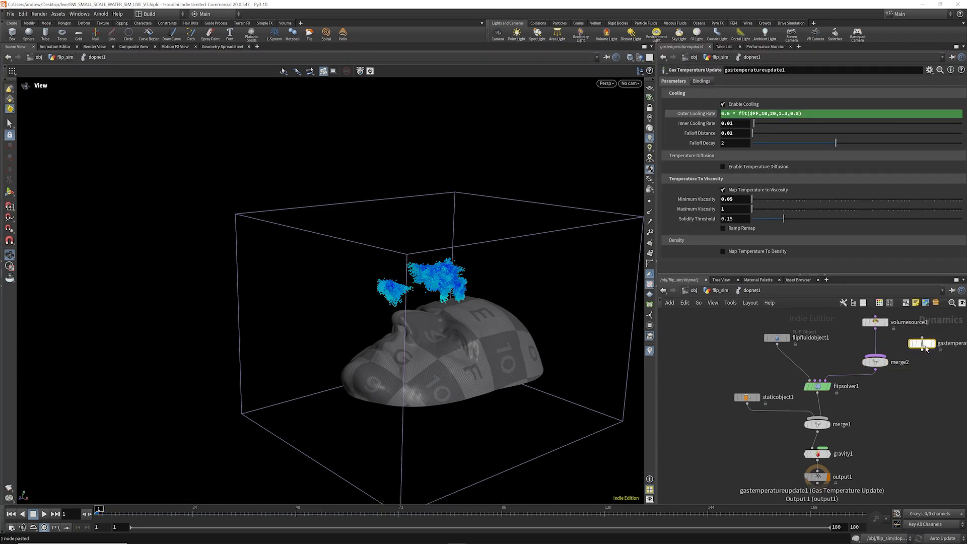
scroll(854, 347, up, 3)
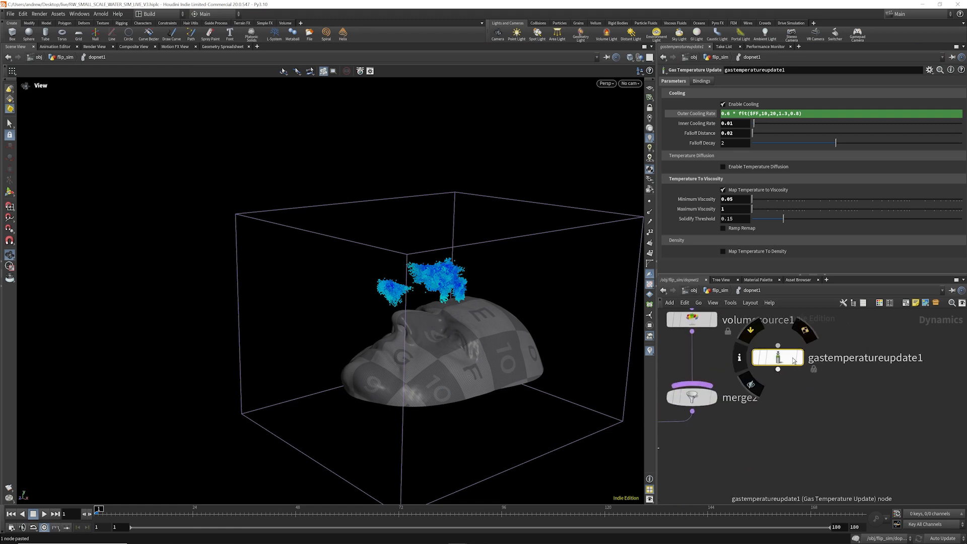
drag(779, 358, 818, 344)
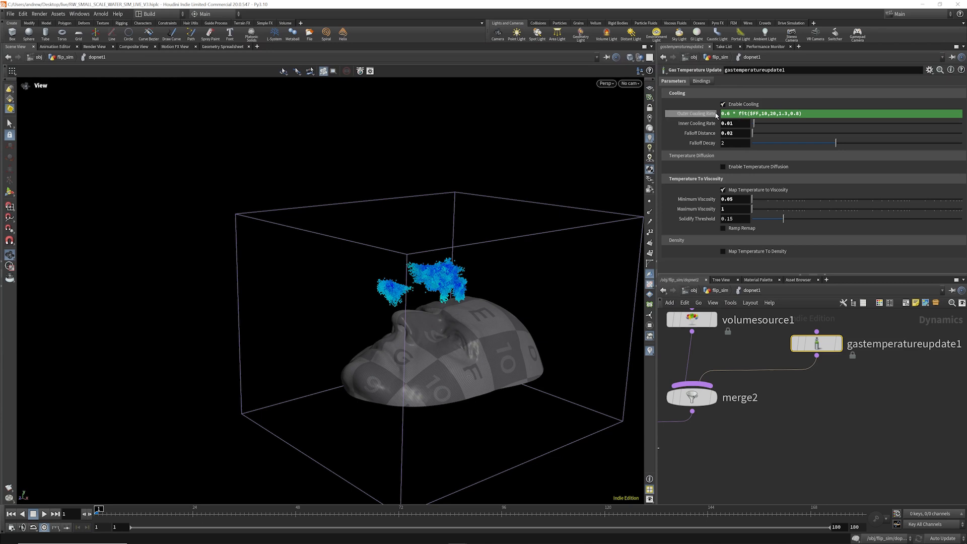
- Inspect the Outer Cooling Rate expression on gastemperatureupdate1 and compare it with its evaluated value
click(707, 114)
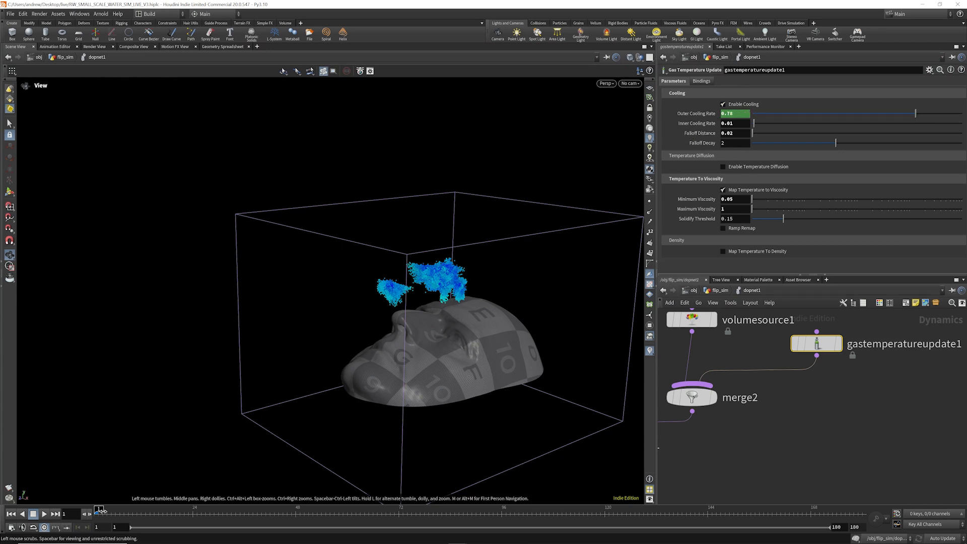
click(698, 114)
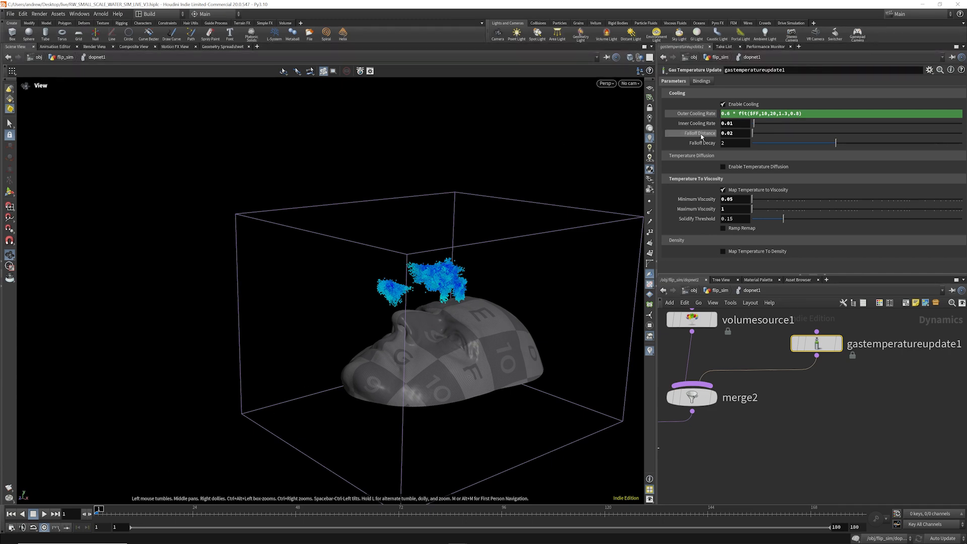
click(705, 114)
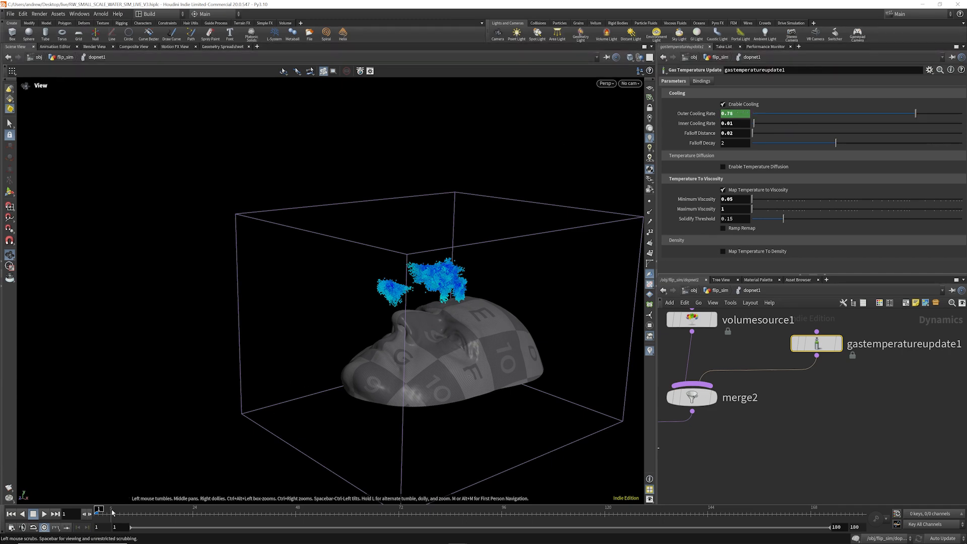
click(141, 510)
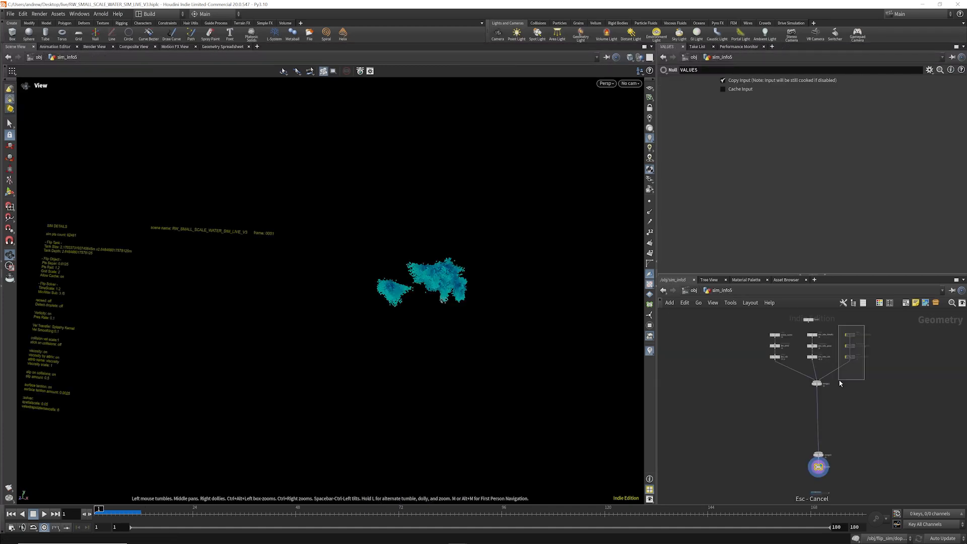
- Activate the three bypassed gas temperature update text nodes in sim_info5 and look through cam1
drag(858, 362, 851, 338)
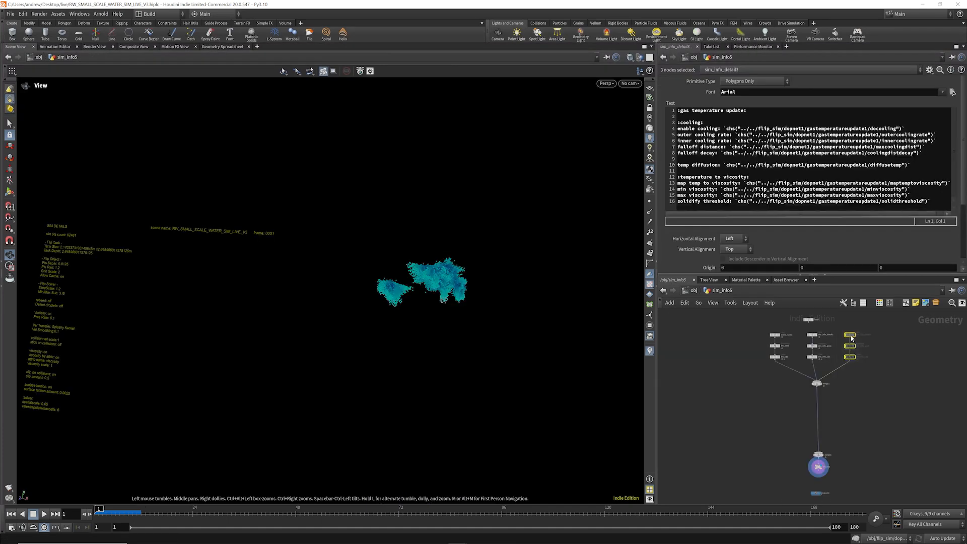
click(843, 328)
click(630, 84)
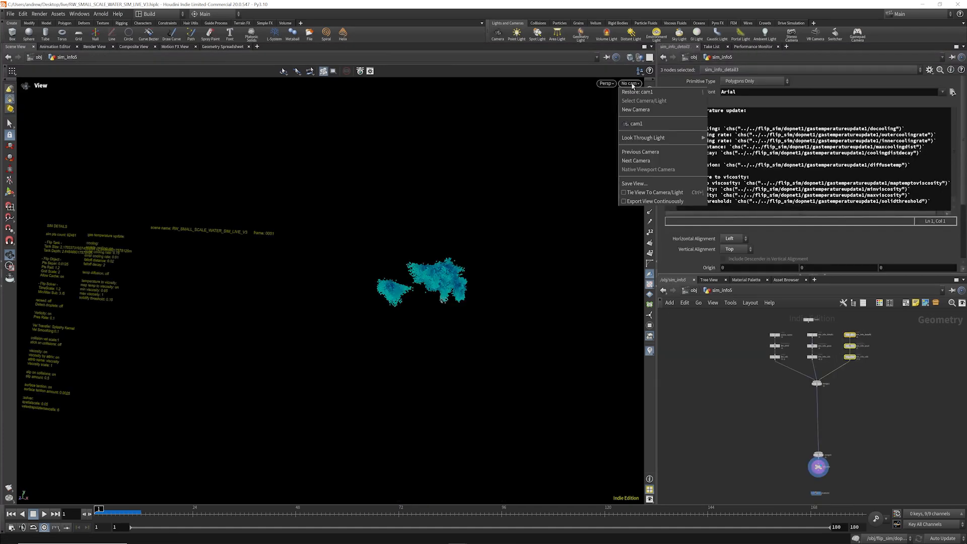
click(635, 124)
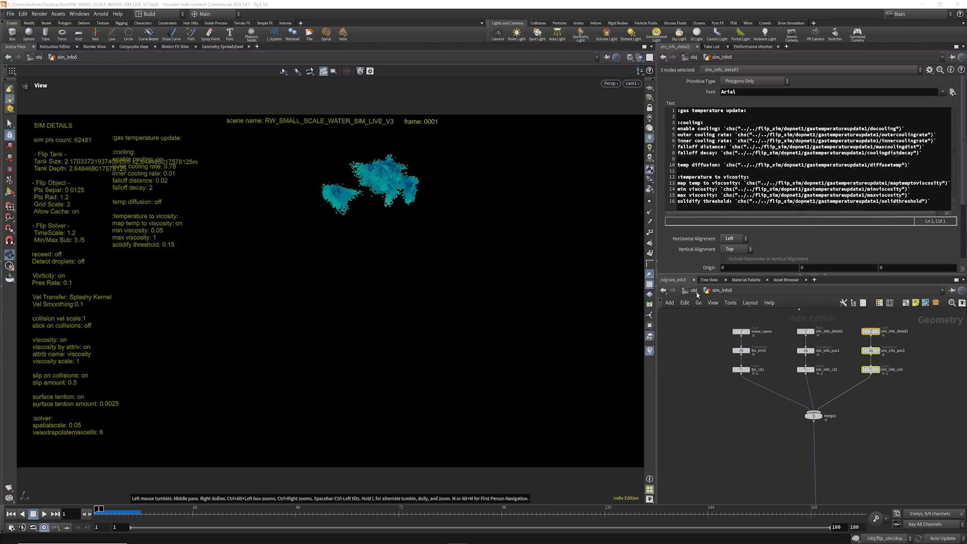
- Open the flip_sim DOP network and set flipsolver1's volume limits Box Size to 3, 2, 3
click(694, 291)
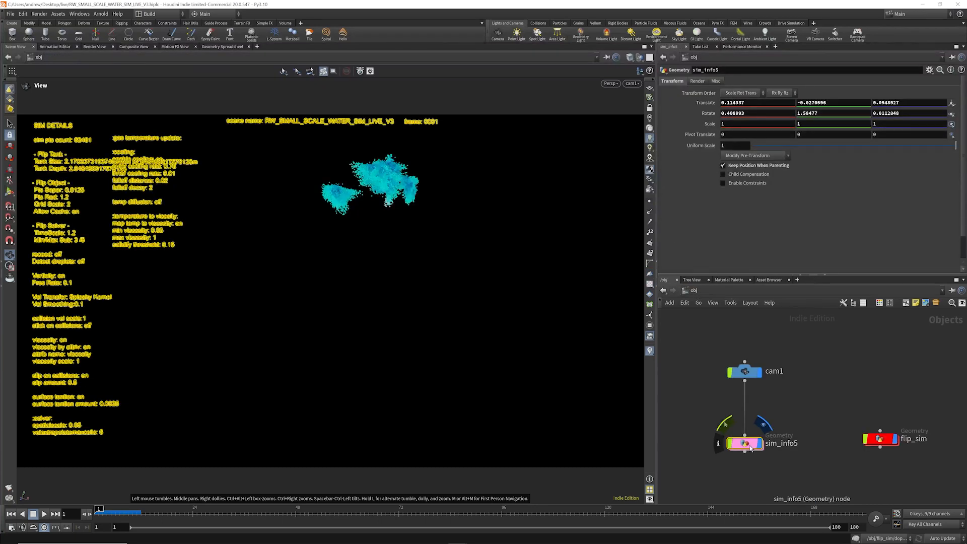
double_click(882, 441)
drag(742, 174, 735, 174)
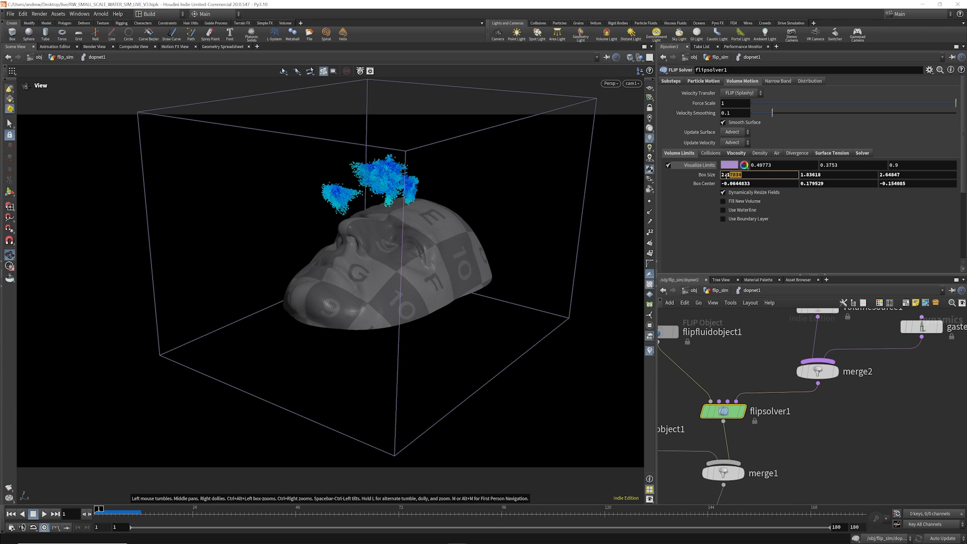
key(Tab)
text(2)
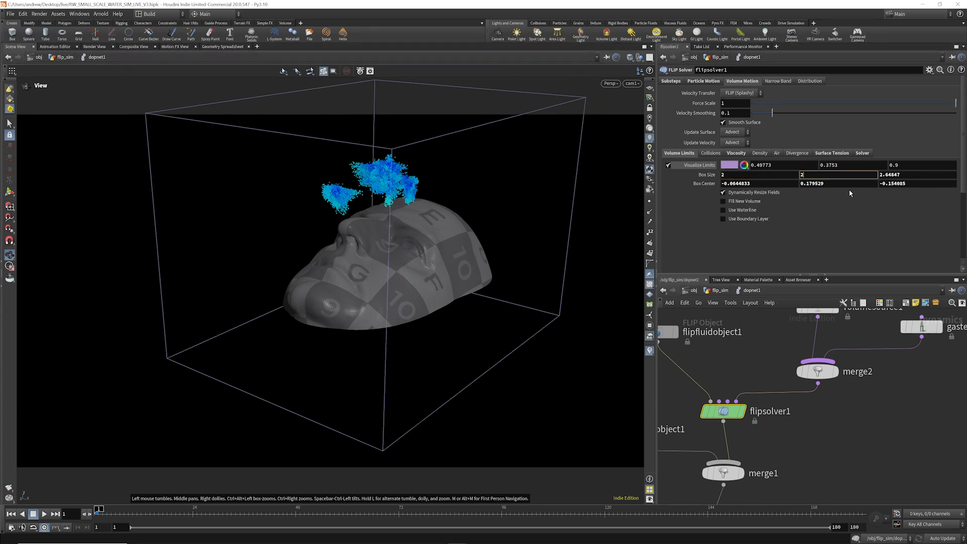
key(Tab)
text(3)
key(Return)
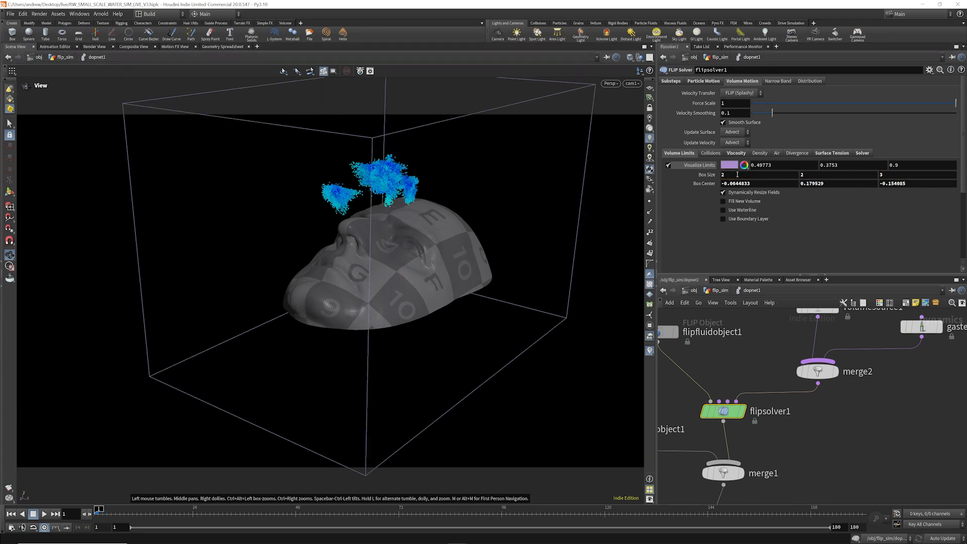
text(3)
key(Return)
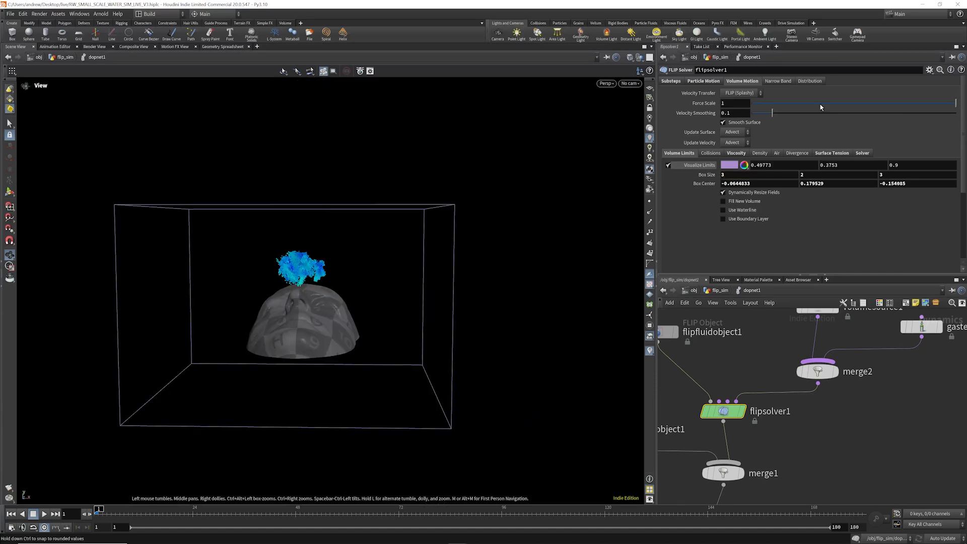
- Resize flipsolver1's limits box to 2.5, 2, 2.5, recenter it at about -0.11, -0.096, -0.154, and save the scene
double_click(809, 183)
click(10, 192)
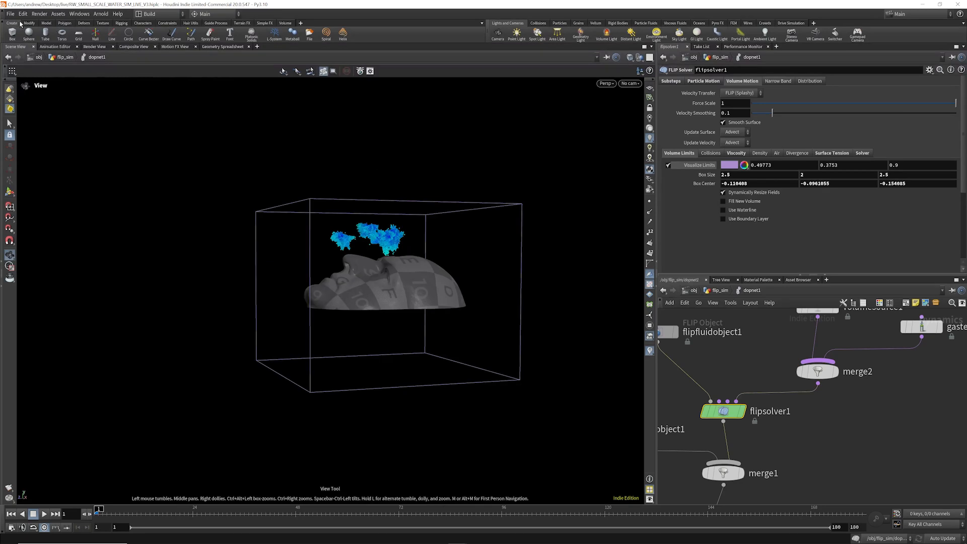
click(10, 14)
click(28, 60)
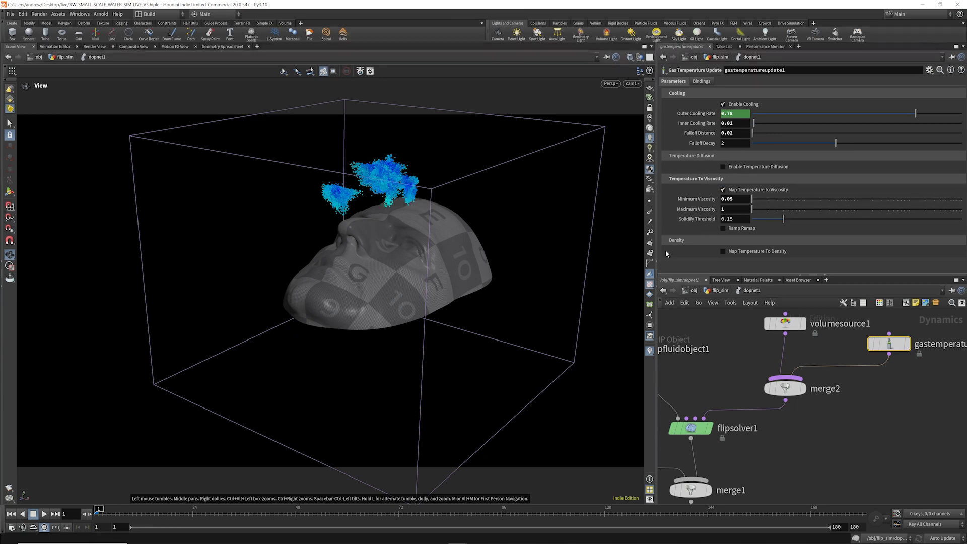
- Play the simulation with the gas temperature update and examine how the water flows over the face from several angles
click(44, 514)
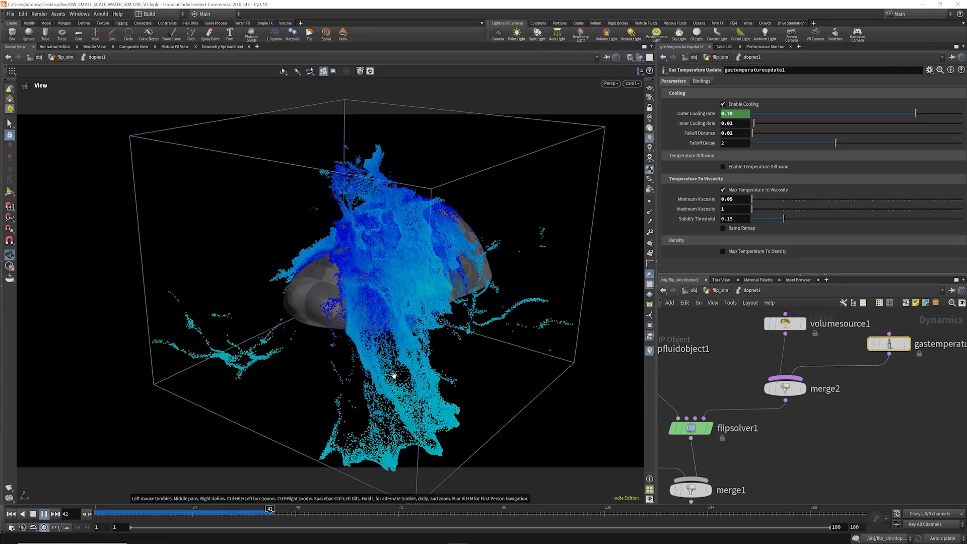
drag(385, 317, 403, 274)
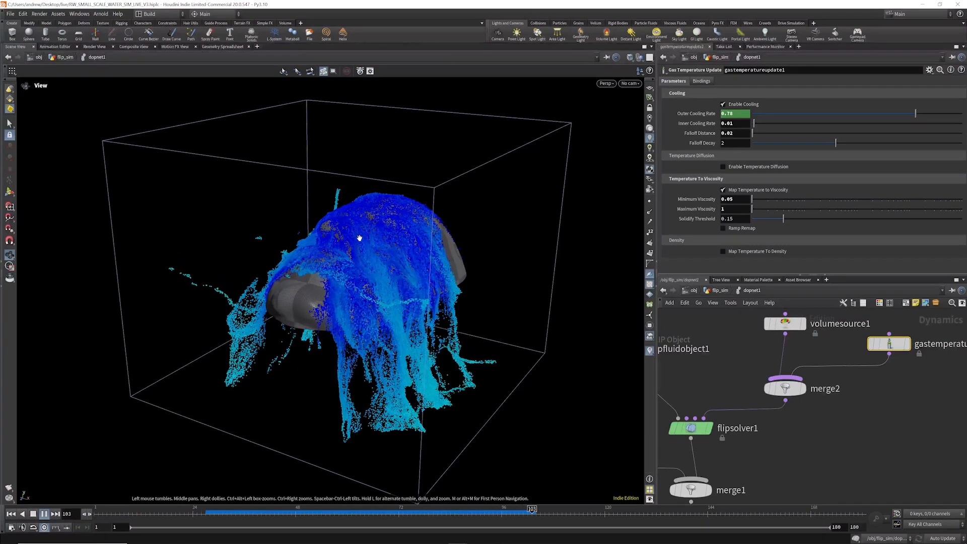
drag(358, 245, 327, 276)
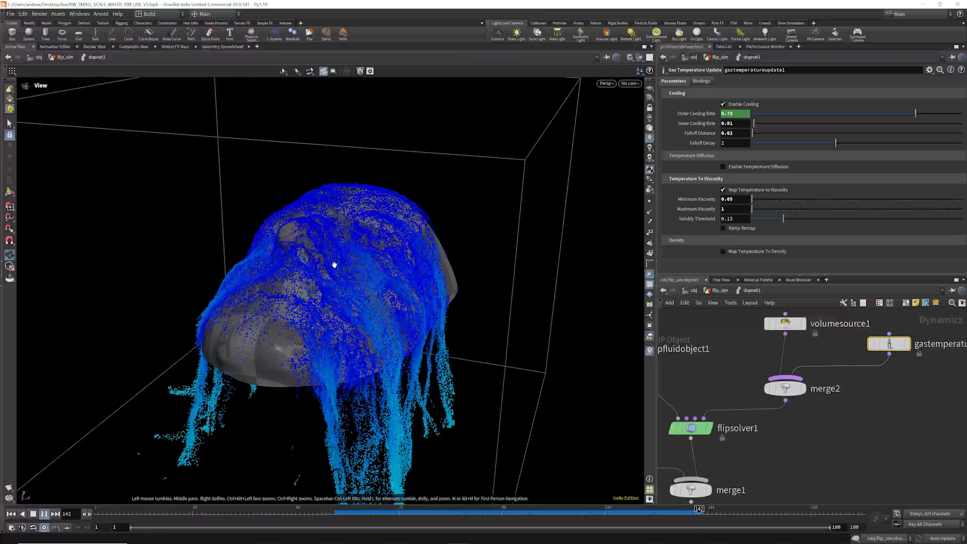
key(ctrl+Up)
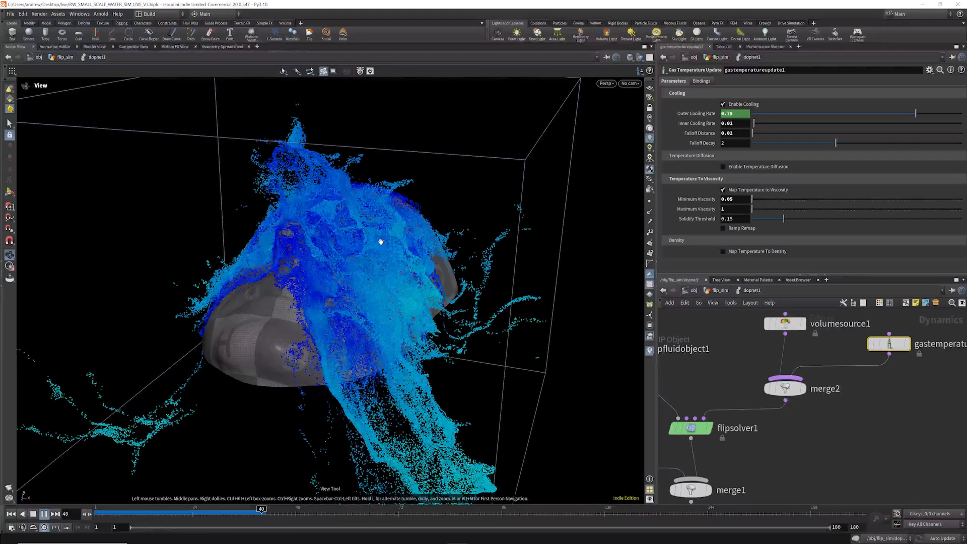
drag(379, 242, 396, 241)
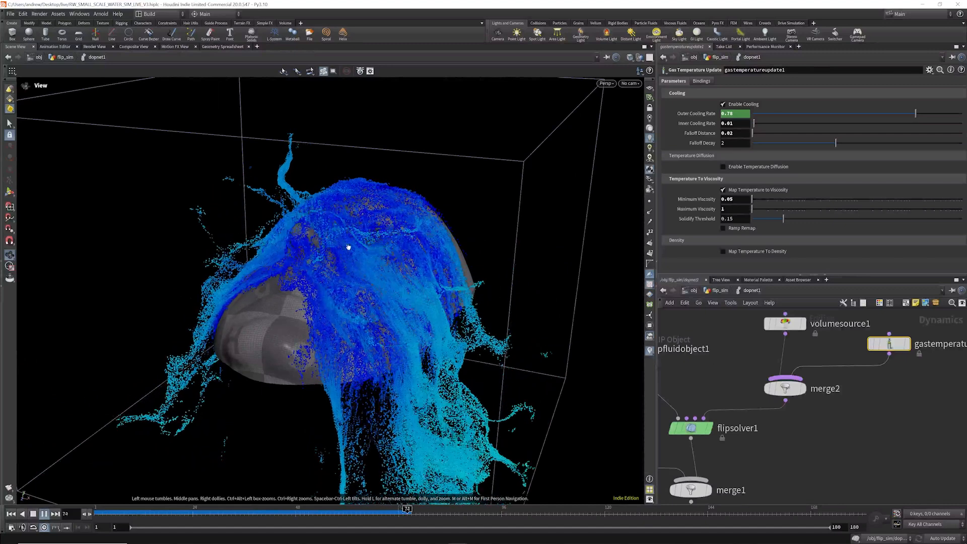
mouse_move(371, 231)
mouse_down()
mouse_move(442, 335)
mouse_move(435, 346)
mouse_move(360, 217)
mouse_move(358, 230)
mouse_up()
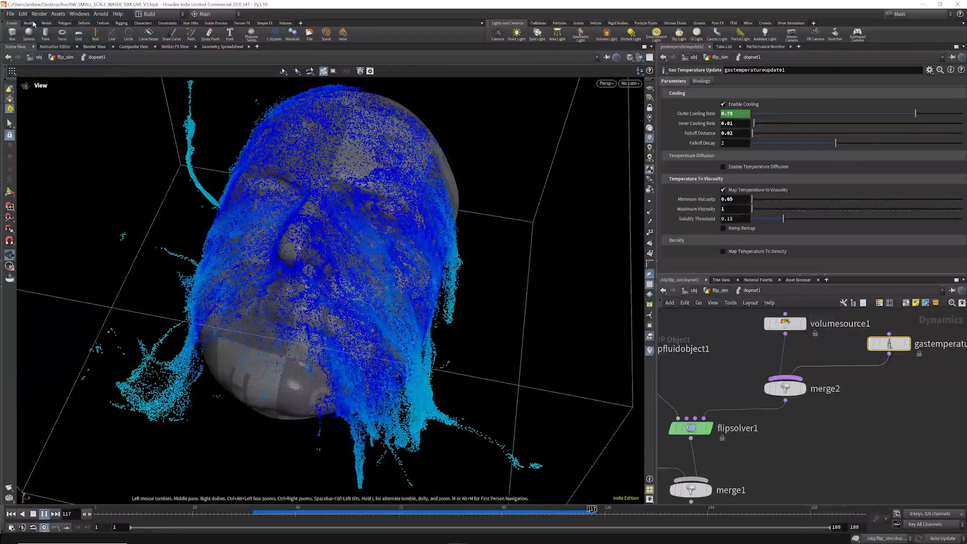
- Save the scene and set flipfluidobject1's Particle Separation to 0.005 by removing the multiplier from its expression
click(11, 14)
click(21, 58)
middle_drag(680, 348, 846, 370)
scroll(835, 370, down, 1)
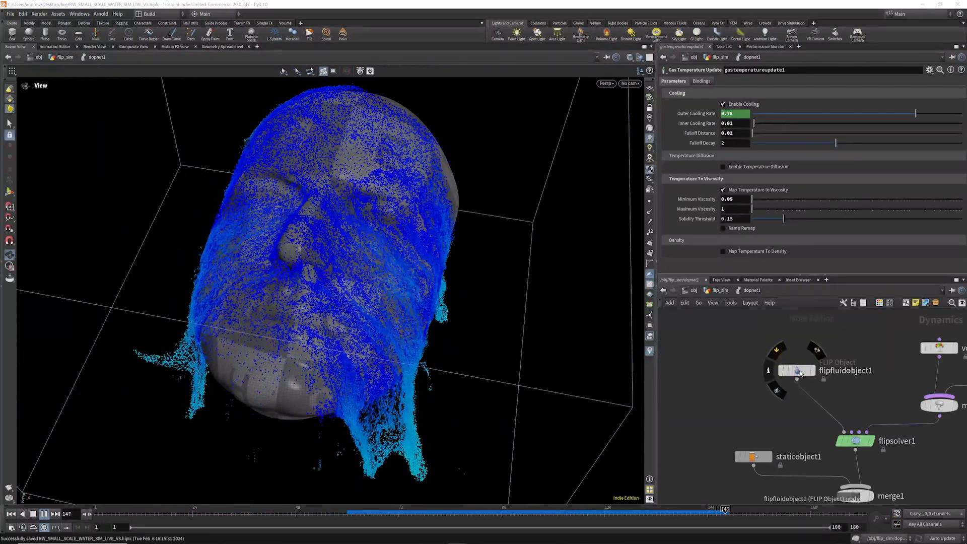
click(800, 371)
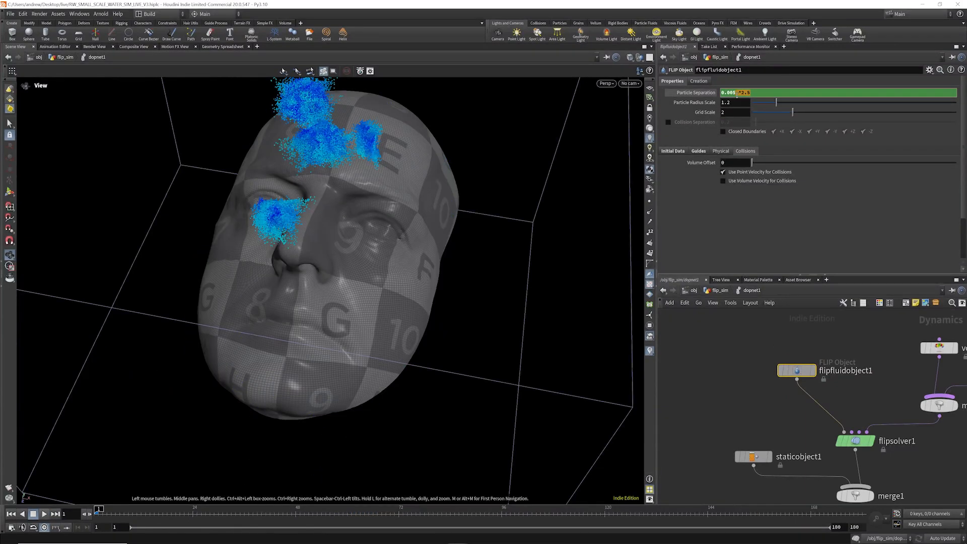
key(BackSpace)
key(Return)
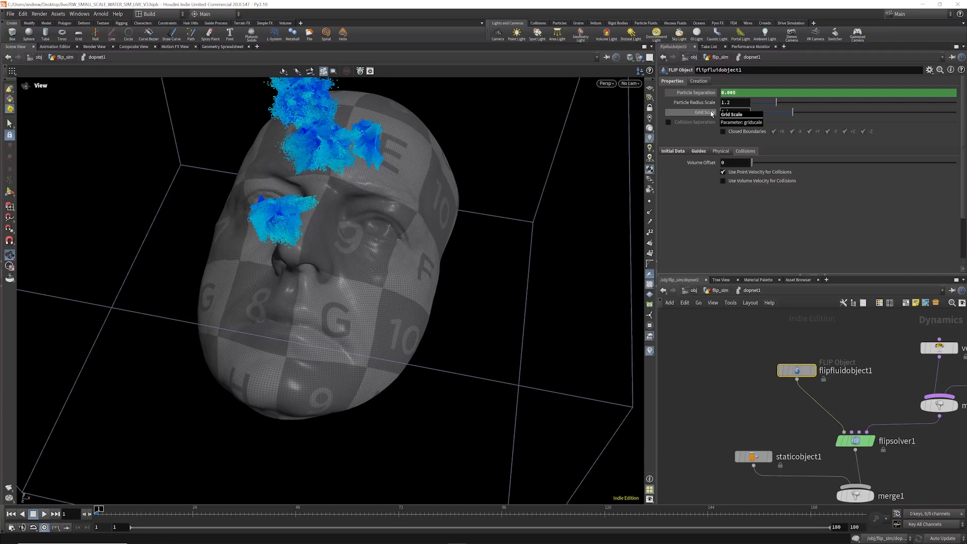
- Return to the flip_sim network and open the settings of the file cache node at the end of the simulation chain
key(u)
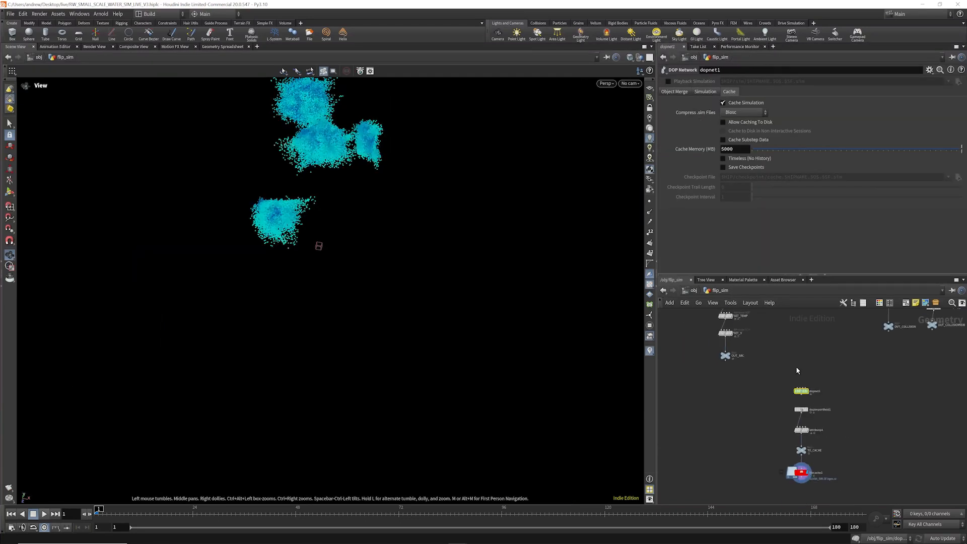
click(799, 472)
click(738, 141)
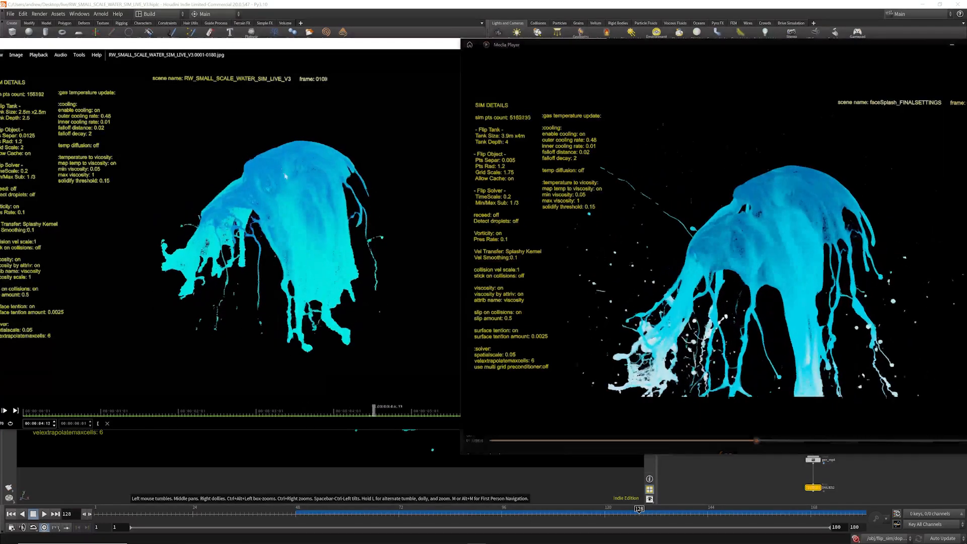
- Compare the flipbook of the live simulation with the faceSplash_FINALSETTINGS video
mouse_move(820, 209)
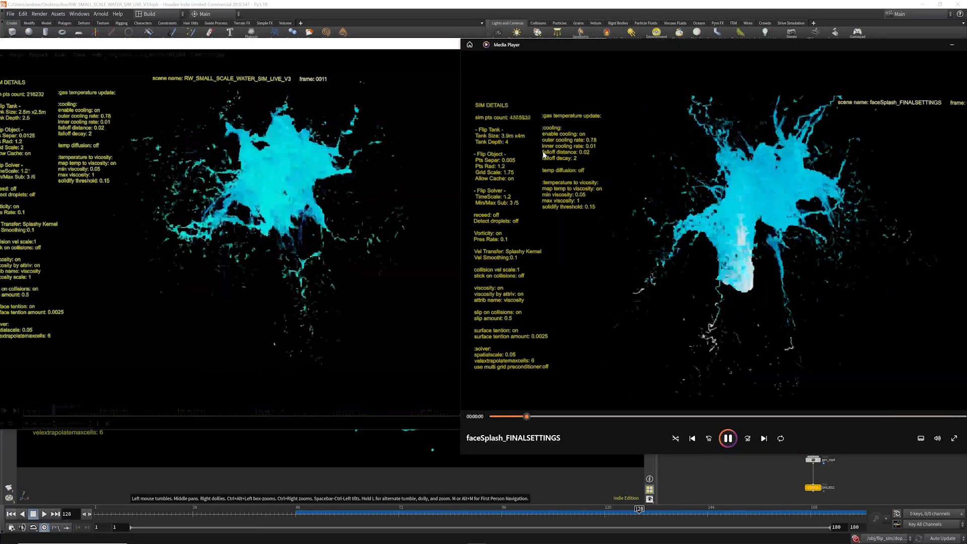
mouse_move(392, 158)
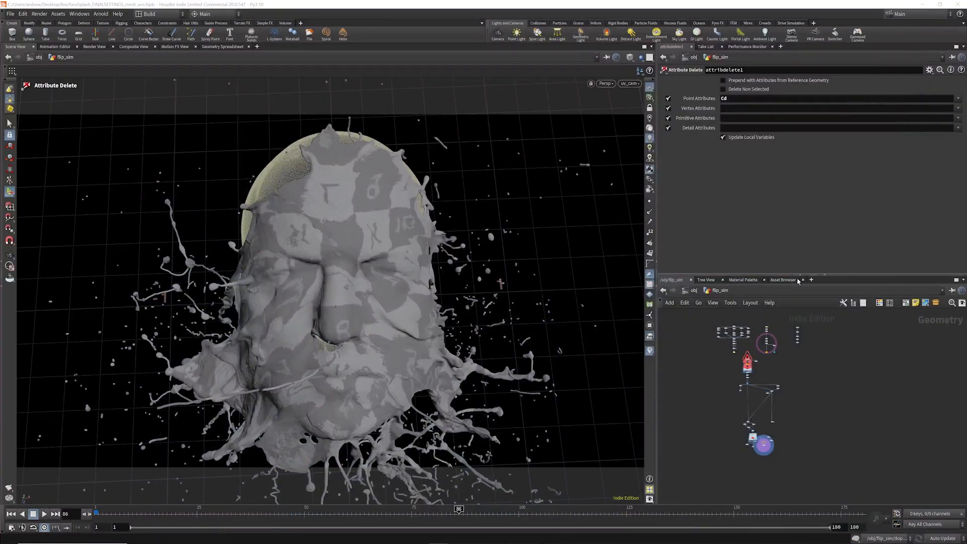
- Enlarge the network area of the final-settings scene and display the OUT_SOURCE null in flip_sim
drag(787, 275, 788, 155)
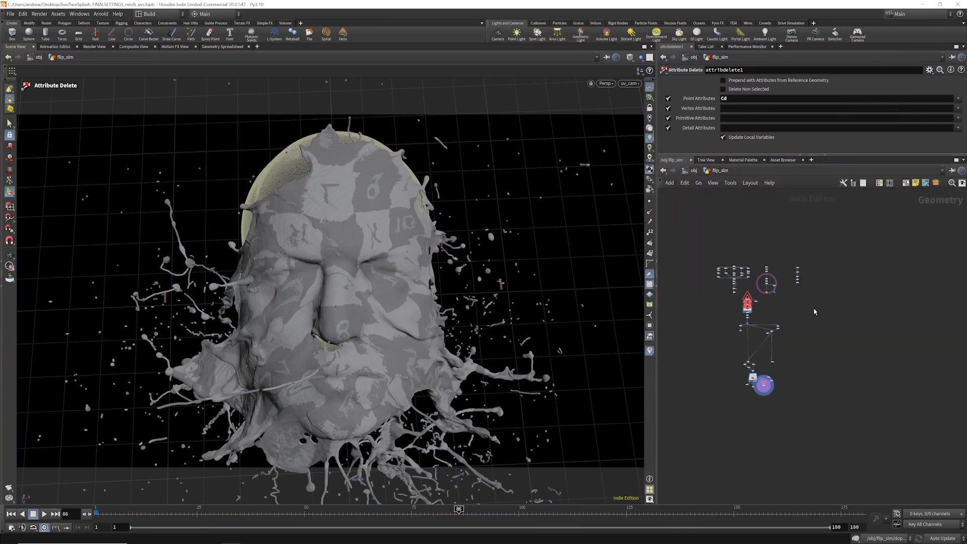
key(f)
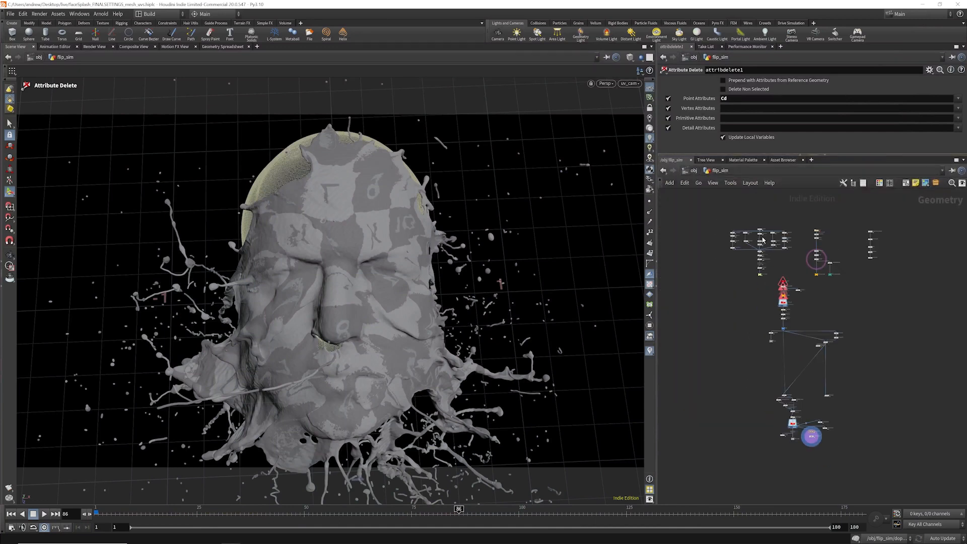
scroll(762, 240, up, 3)
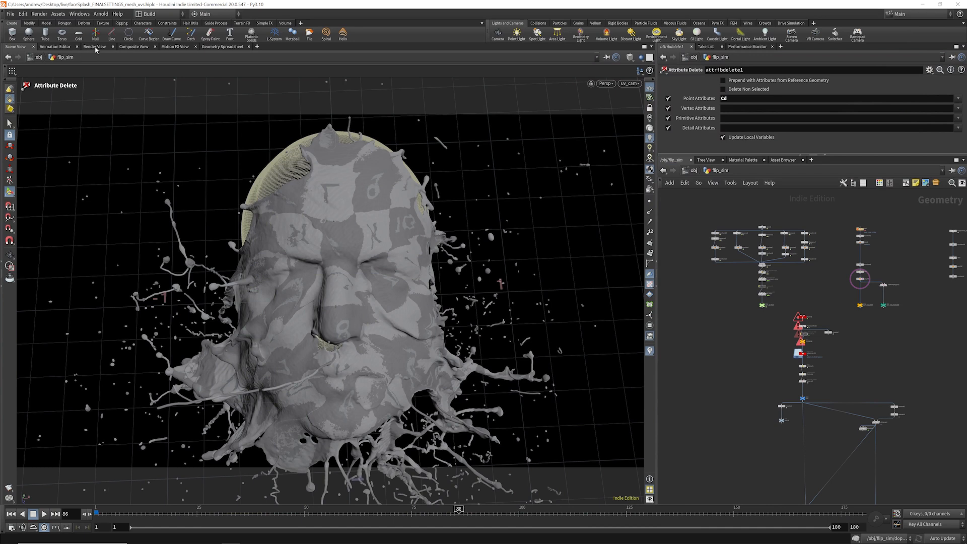
scroll(760, 304, up, 5)
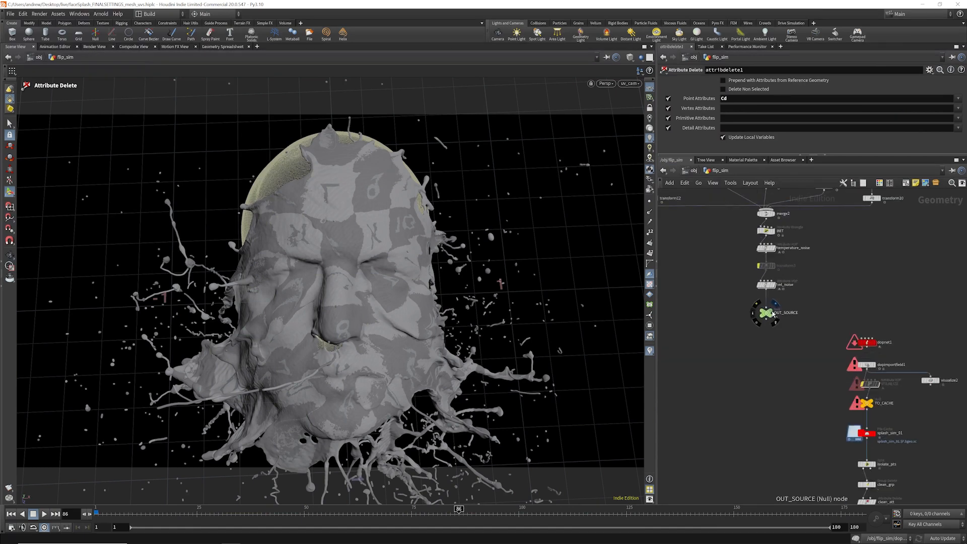
click(773, 313)
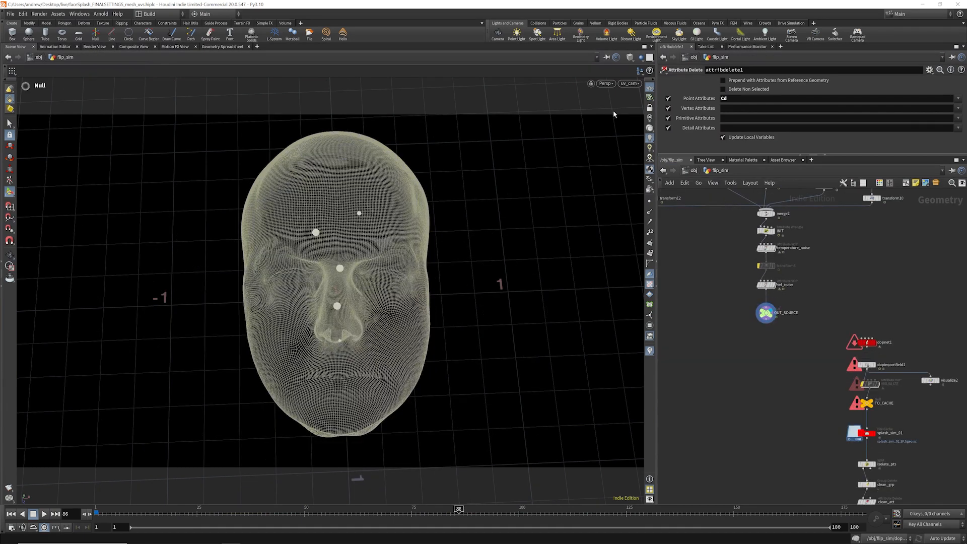
- Go to frame 3 and inspect the source spheres above the face from the side and front
click(11, 255)
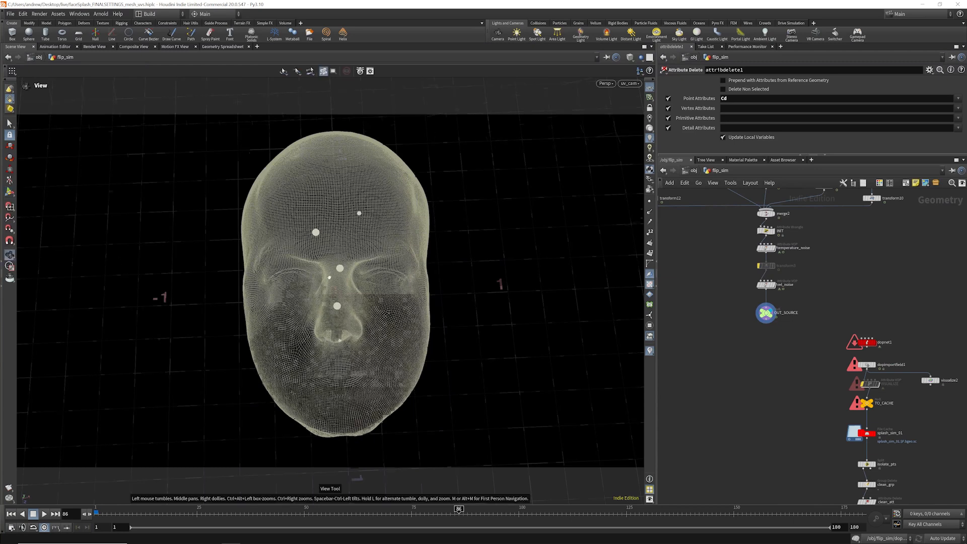
drag(330, 276, 359, 275)
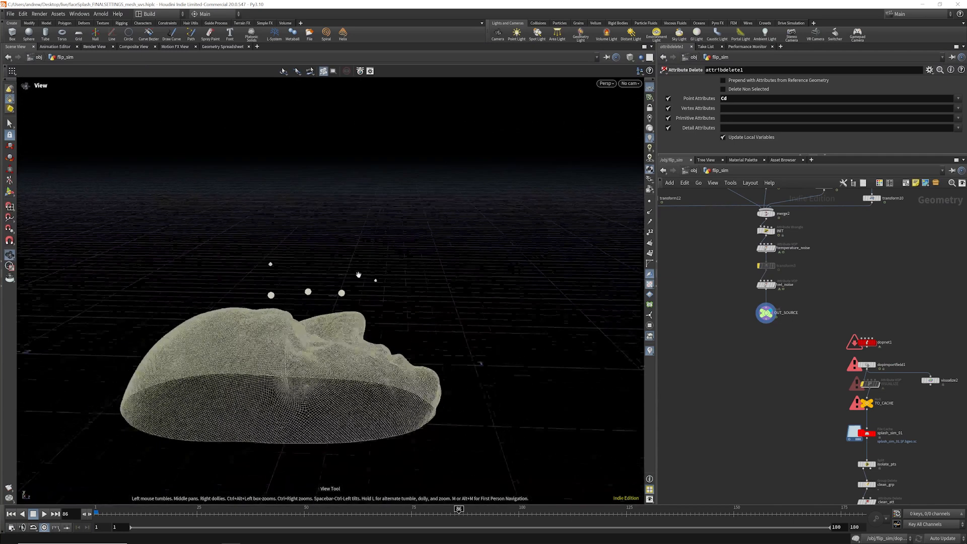
click(98, 512)
mouse_move(109, 512)
mouse_down()
mouse_move(163, 513)
mouse_move(103, 519)
mouse_up()
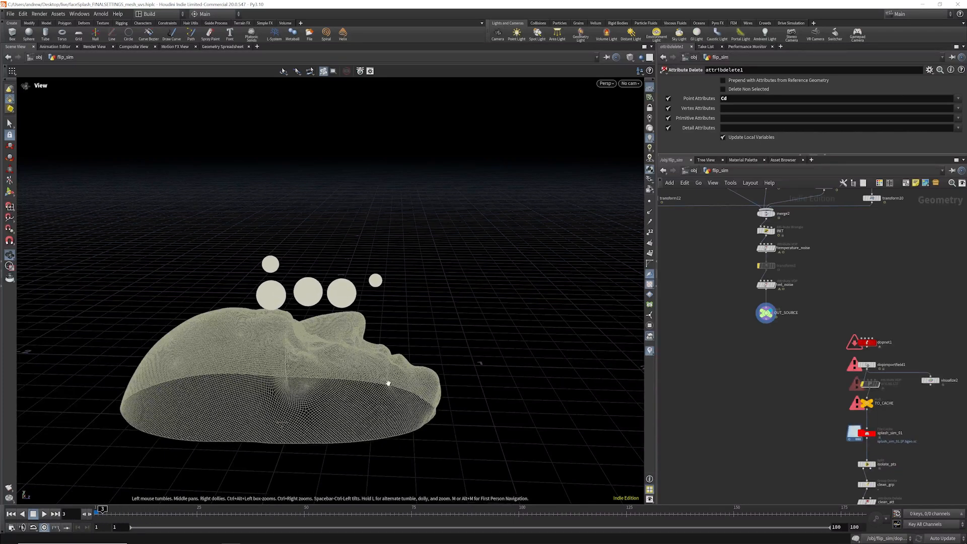
drag(420, 259, 375, 329)
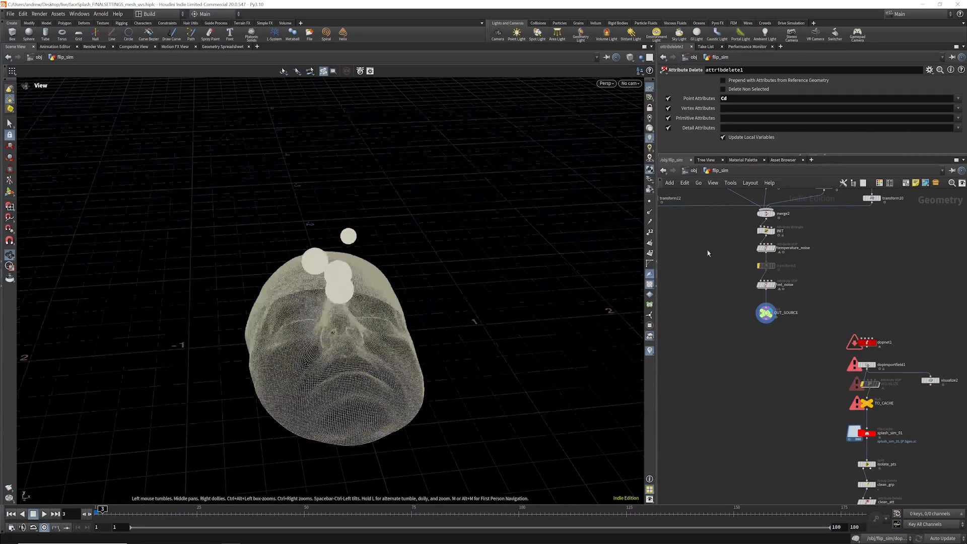
- Display the isolate_pts split node below the splash_sim_01 cache and open its settings
scroll(752, 264, down, 5)
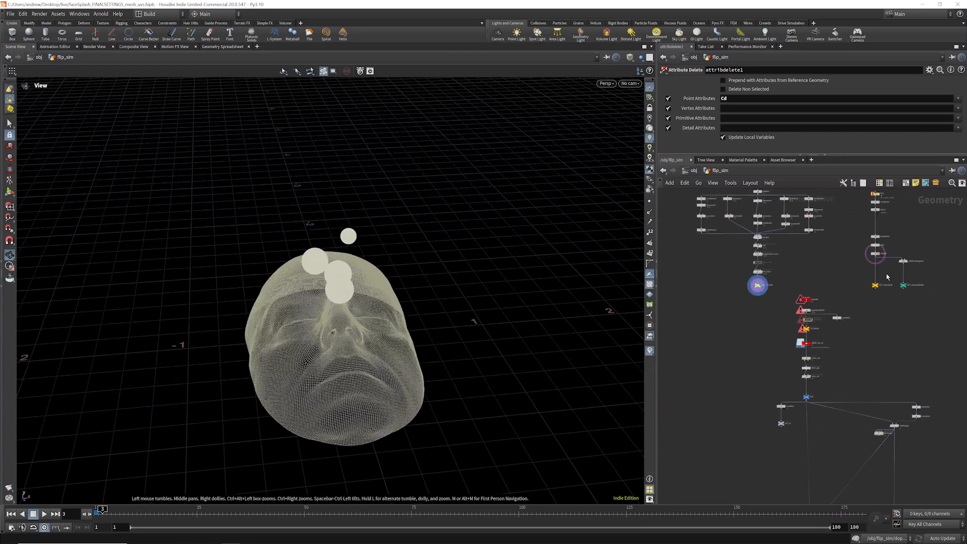
scroll(806, 332, up, 5)
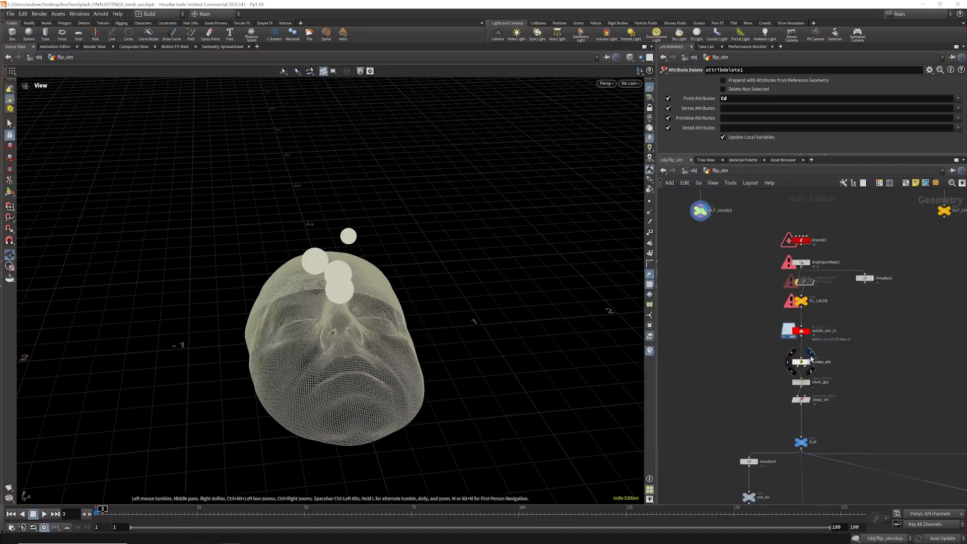
scroll(800, 297, up, 1)
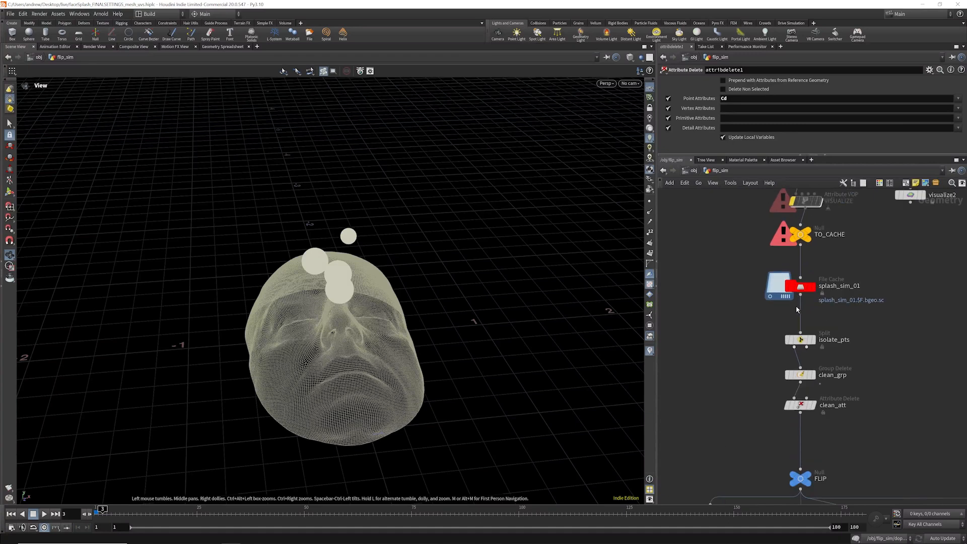
scroll(798, 297, down, 2)
scroll(800, 303, up, 3)
click(812, 319)
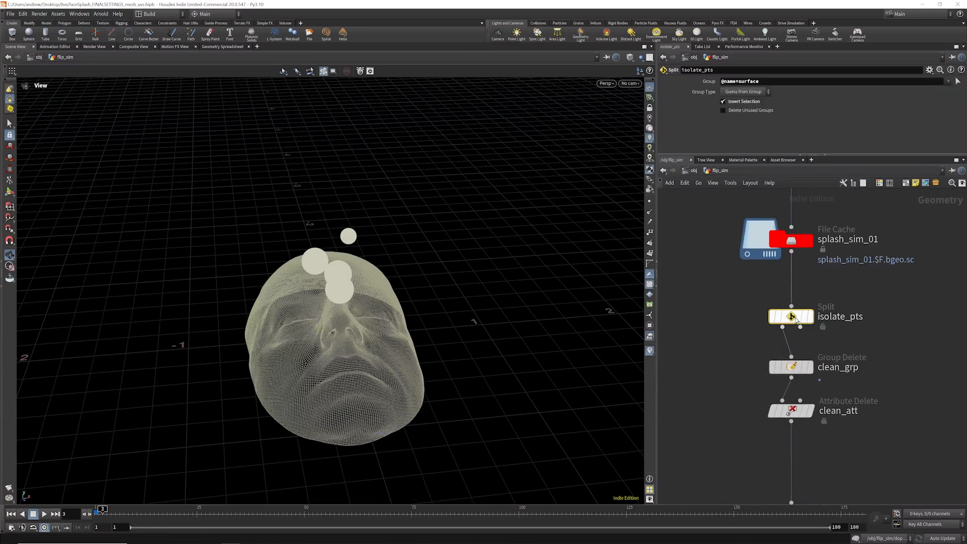
click(810, 317)
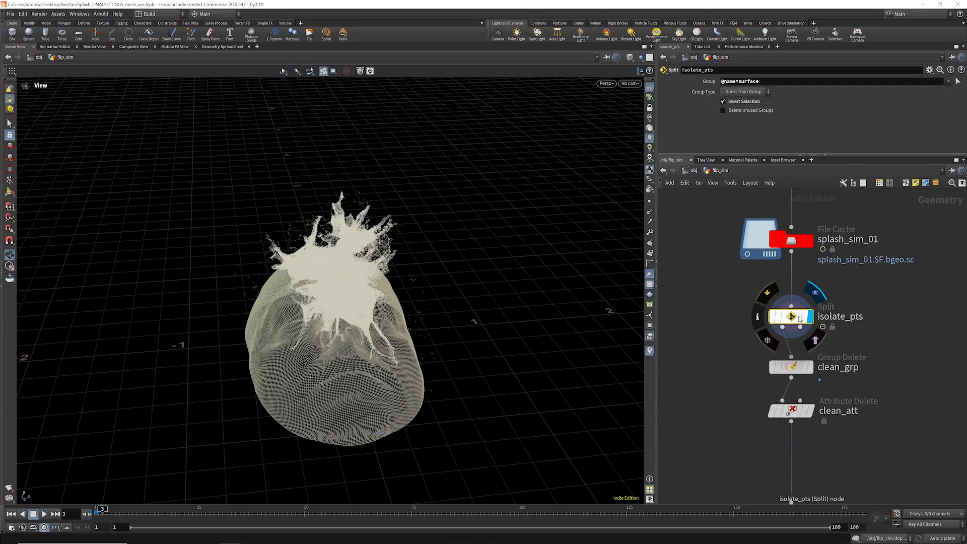
- Display the splash_sim_01 file cache, review its node info, and return the display to isolate_pts
click(806, 240)
click(756, 240)
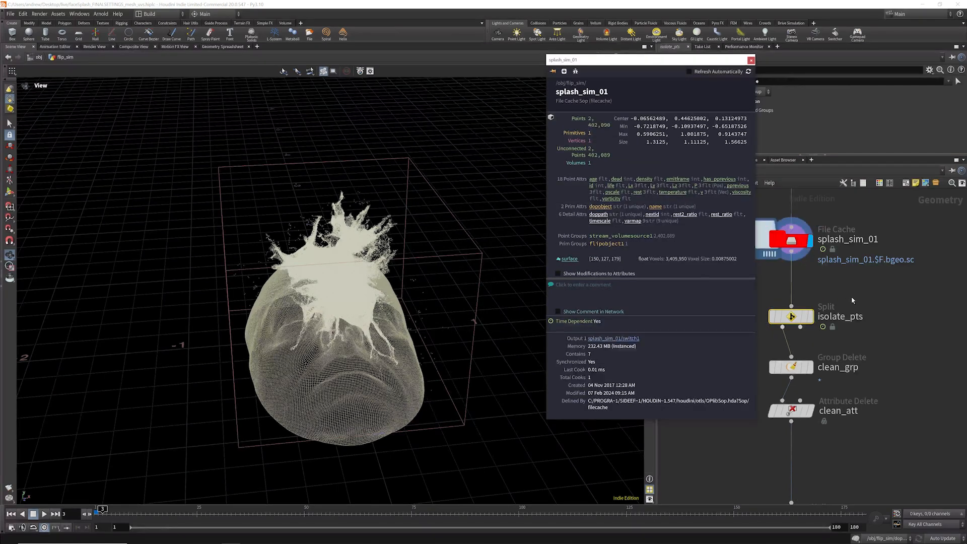
click(810, 317)
scroll(771, 298, down, 6)
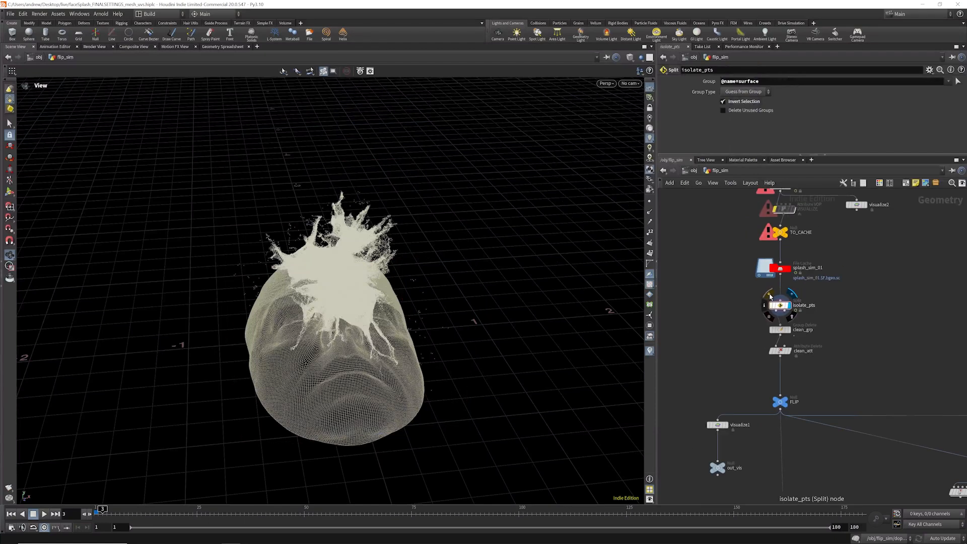
- Display clean_grp and clean_att in turn and read through clean_att's full list of point attributes
scroll(775, 325, up, 7)
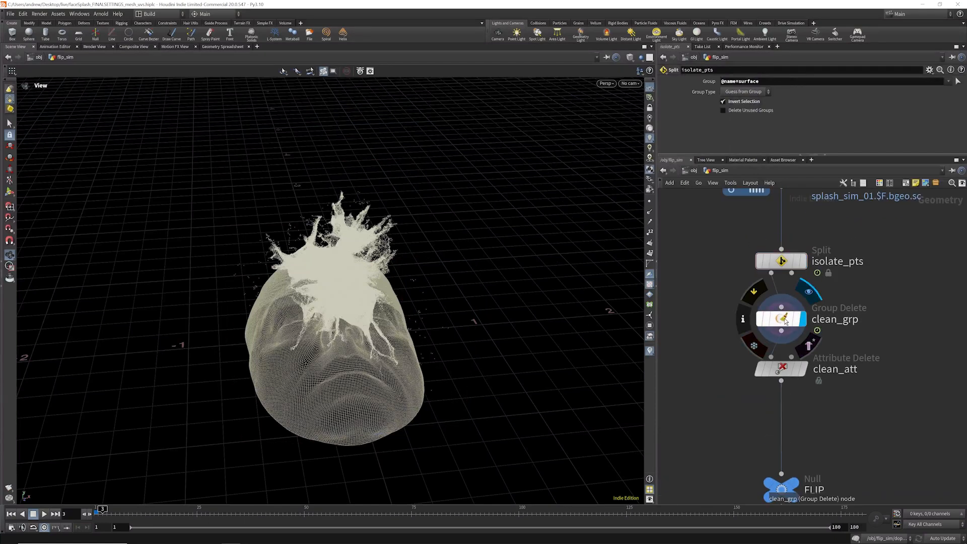
click(785, 320)
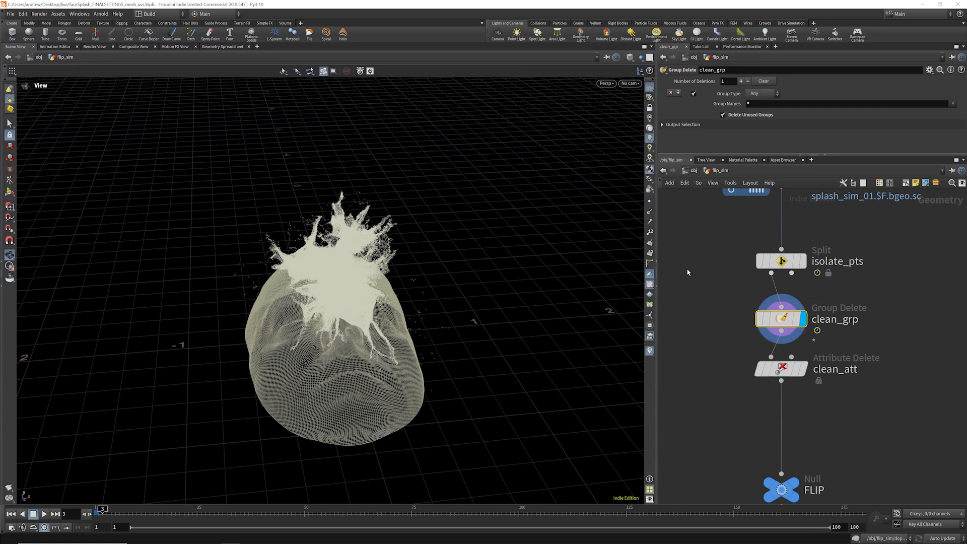
click(780, 369)
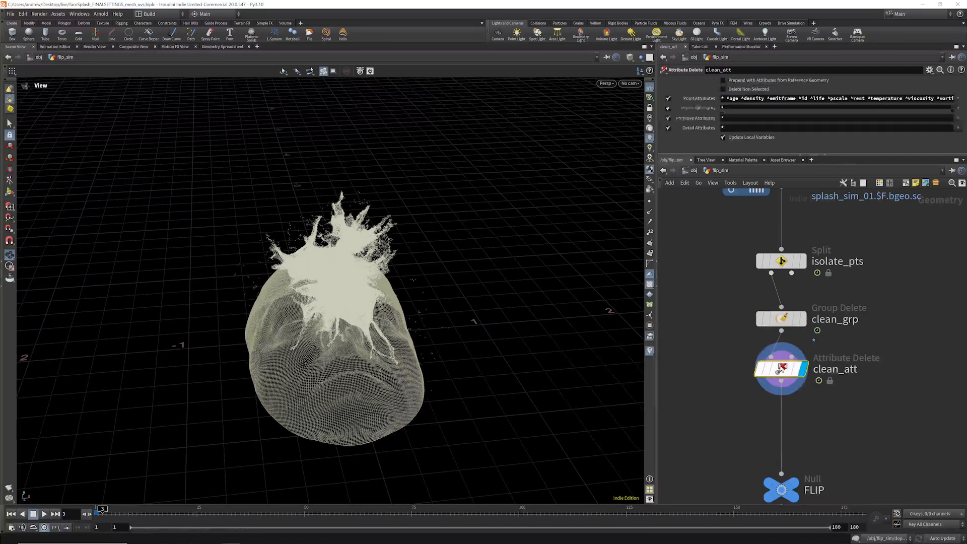
drag(723, 155, 725, 195)
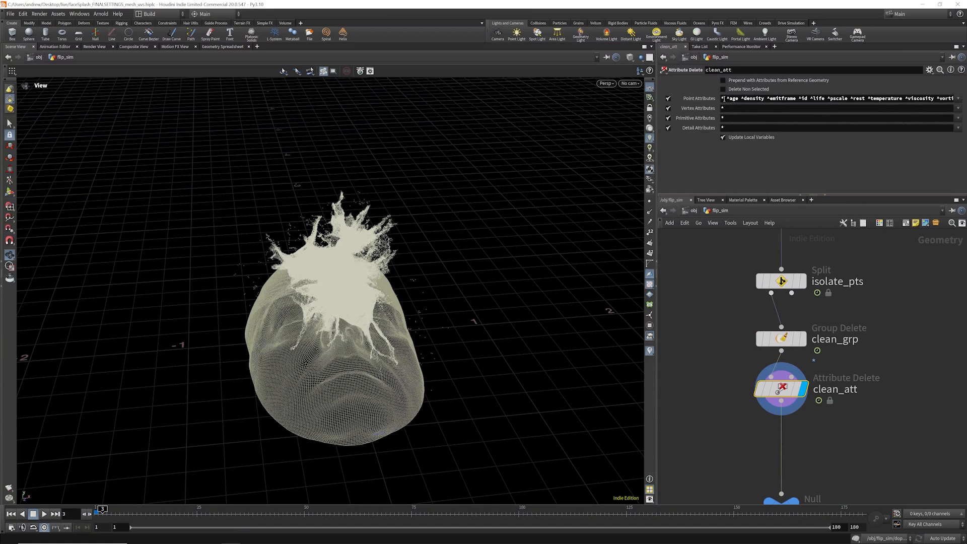
drag(728, 99, 956, 99)
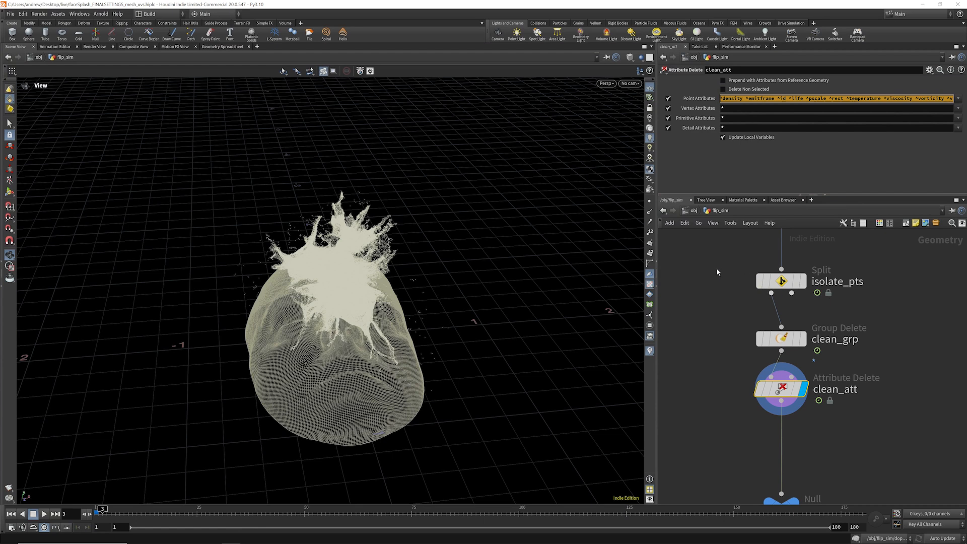
- Display visualize1 below the FLIP null and examine its color visualizer's attribute, ramp range and color ramp
scroll(717, 271, down, 5)
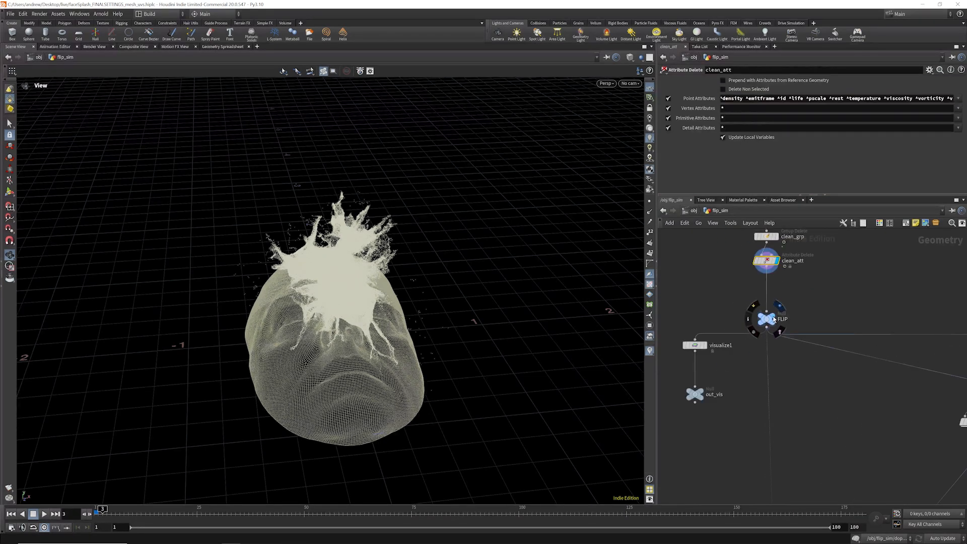
scroll(737, 325, up, 3)
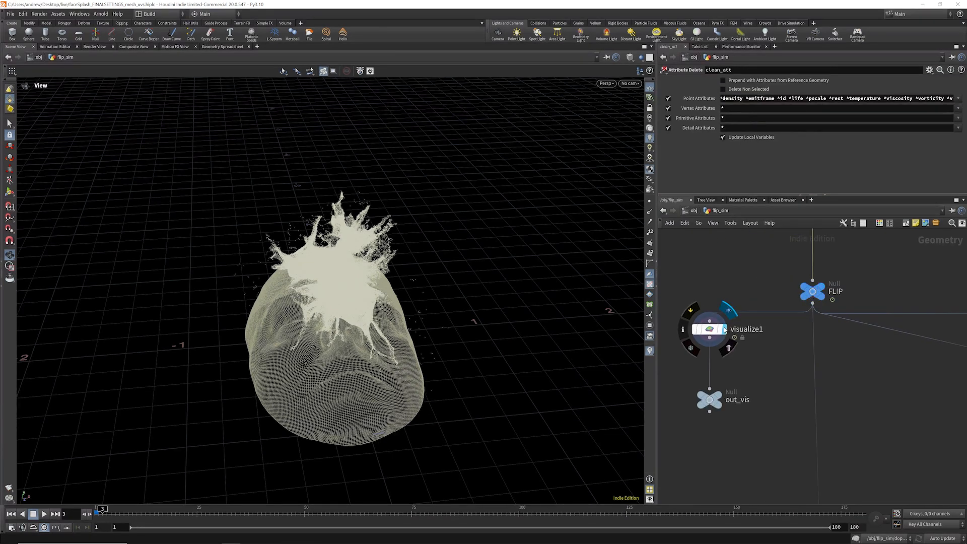
click(724, 329)
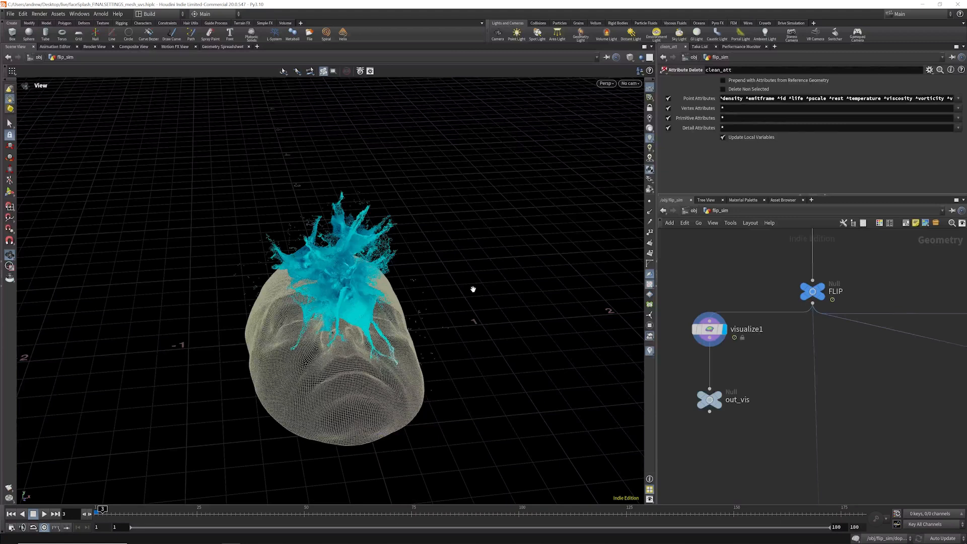
click(708, 329)
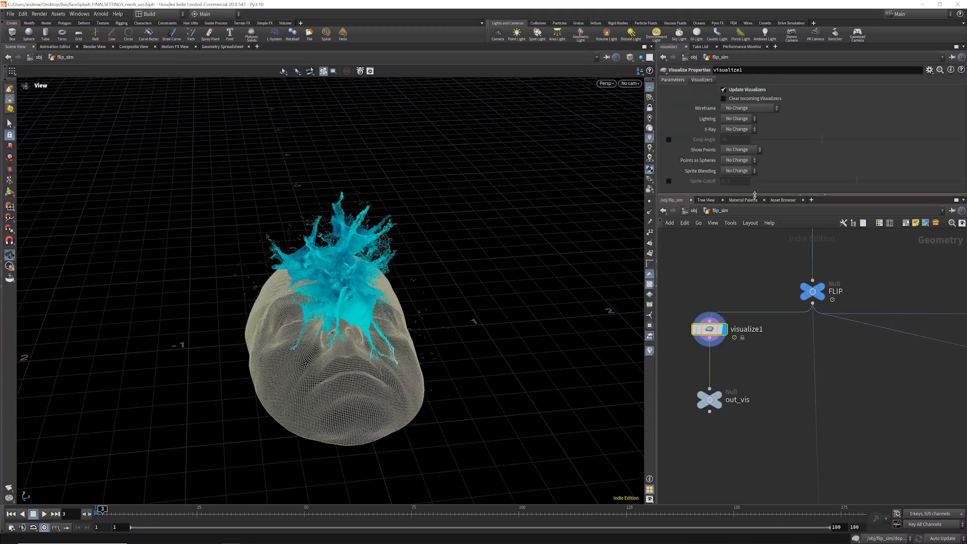
drag(757, 194, 750, 247)
click(701, 80)
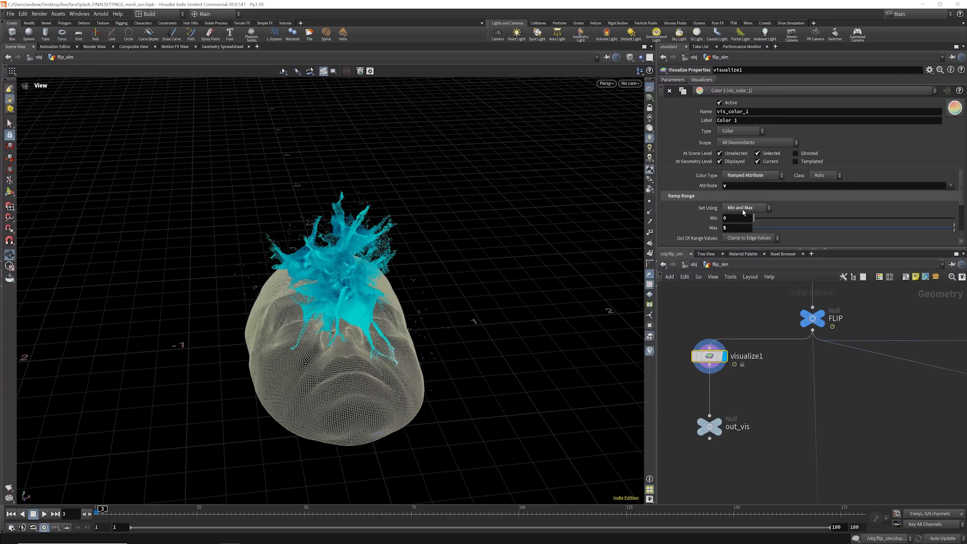
scroll(757, 197, down, 3)
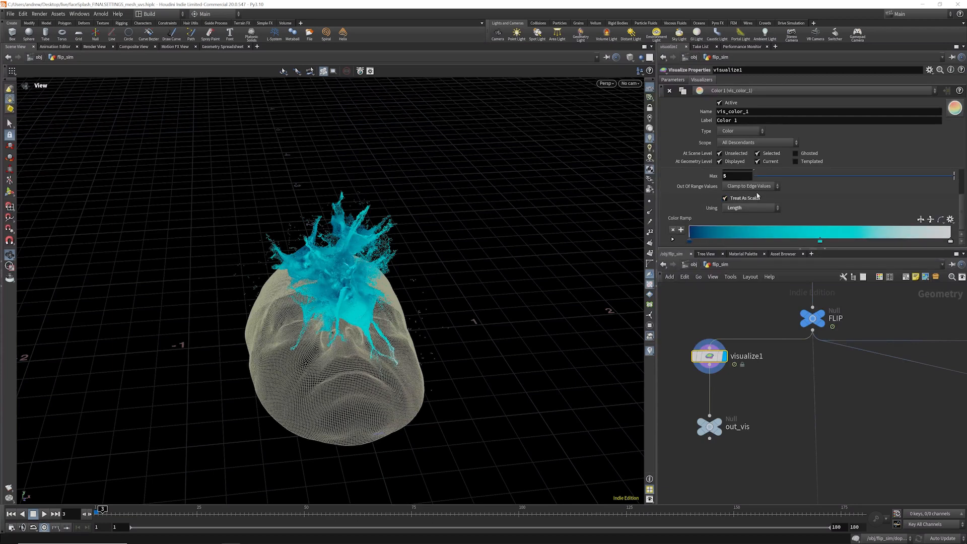
scroll(961, 209, up, 2)
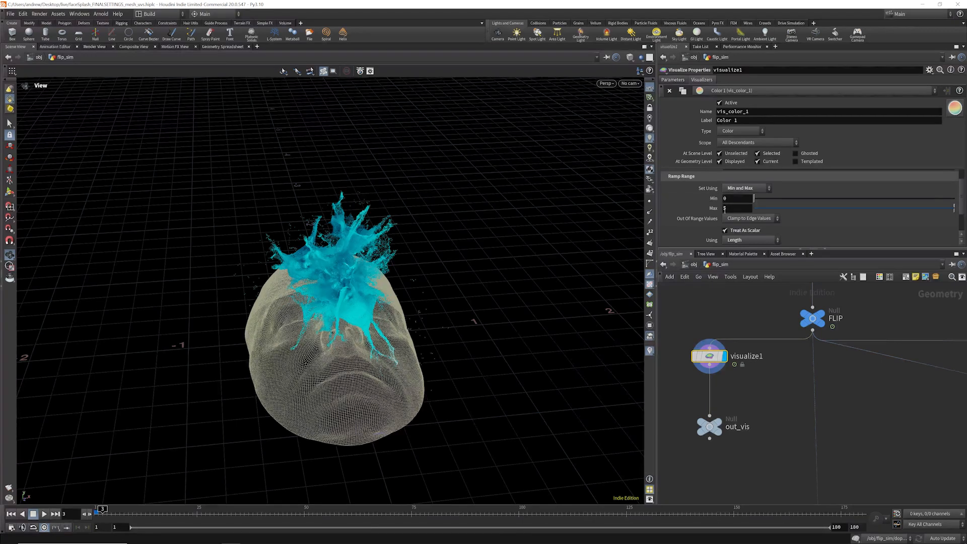
scroll(960, 189, down, 2)
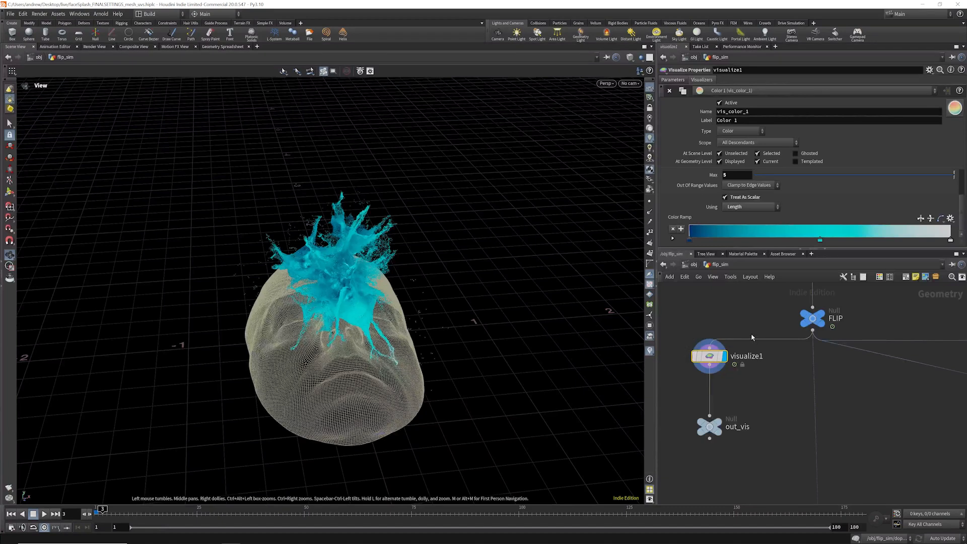
- Display timeshift2 in the UV branch, open its settings, and inspect the time-shifted splash over the face from above
scroll(727, 323, down, 3)
scroll(727, 321, down, 4)
scroll(837, 329, up, 9)
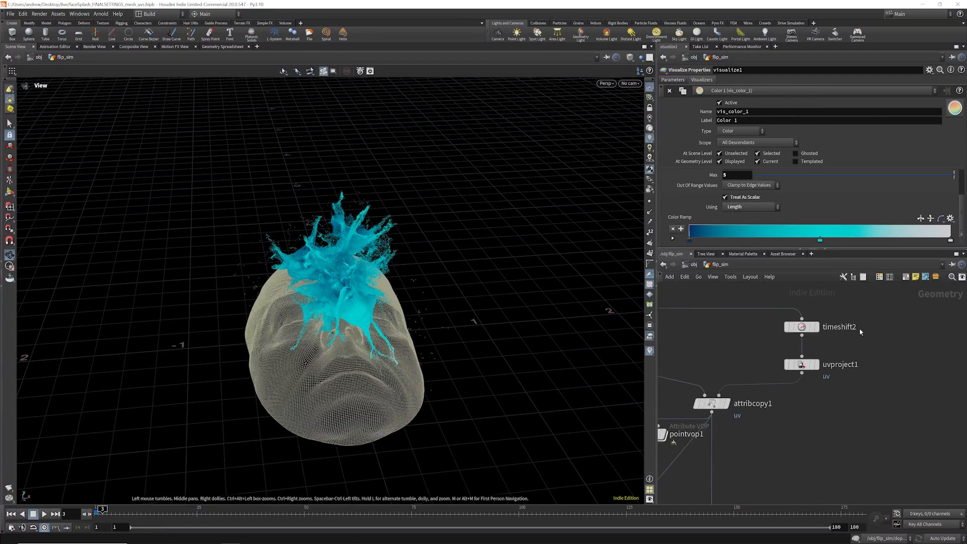
scroll(860, 312, down, 5)
scroll(861, 316, down, 3)
scroll(740, 311, up, 6)
scroll(808, 319, down, 5)
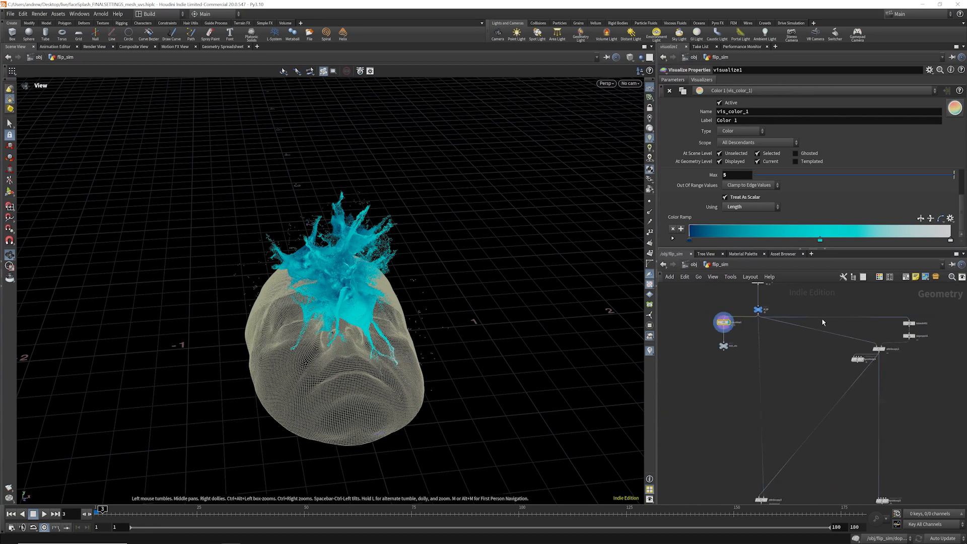
scroll(912, 323, up, 5)
click(917, 325)
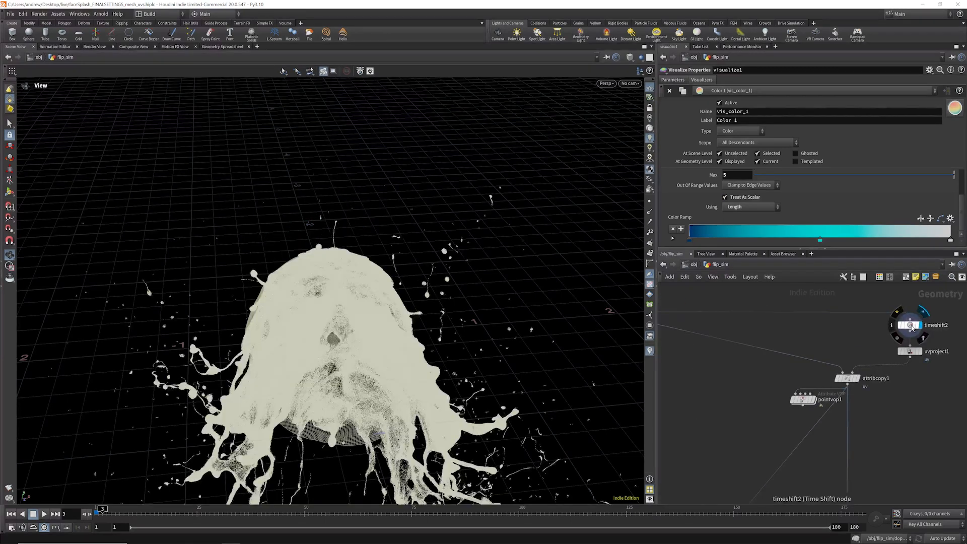
click(912, 327)
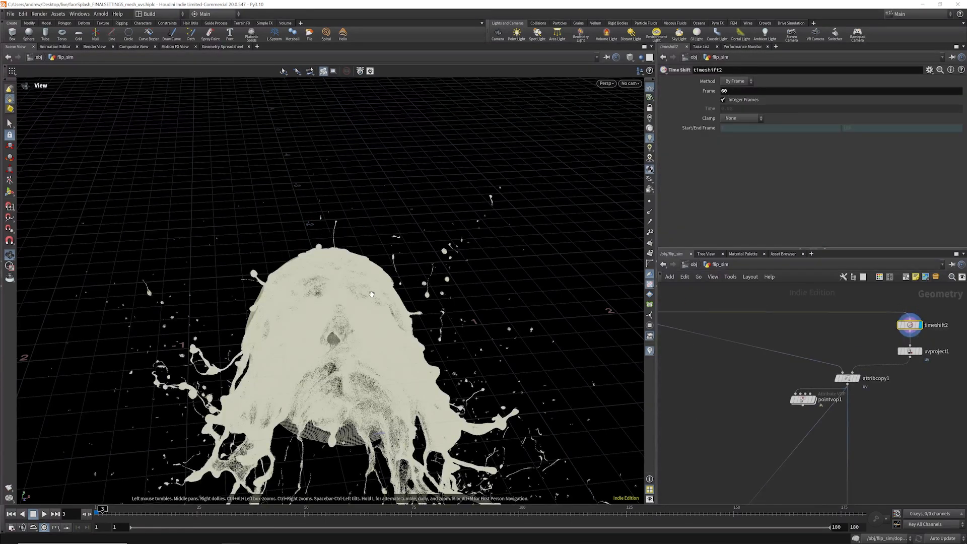
drag(385, 263, 299, 274)
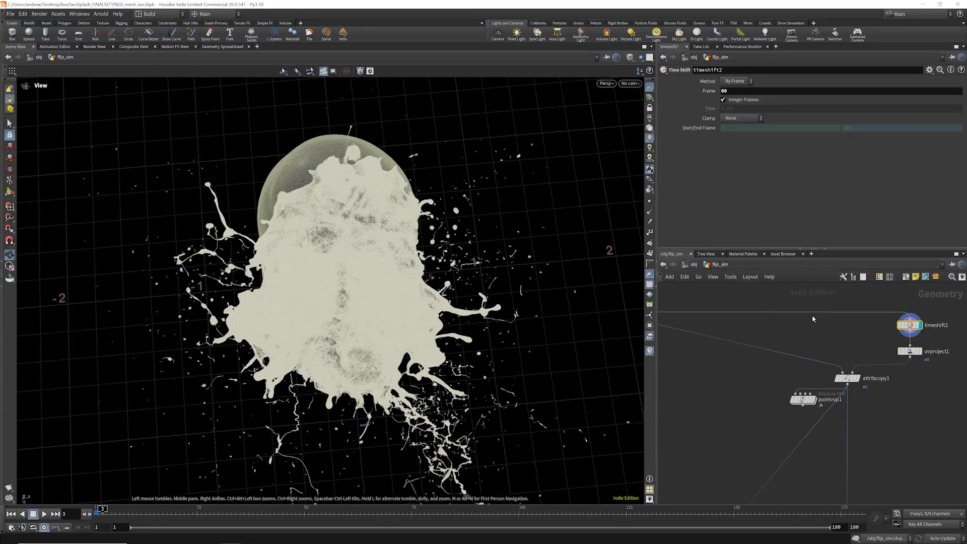
- Display uvproject1 below timeshift2 and examine its projection and transformation settings
scroll(856, 342, down, 2)
scroll(855, 345, up, 5)
click(856, 345)
mouse_move(861, 345)
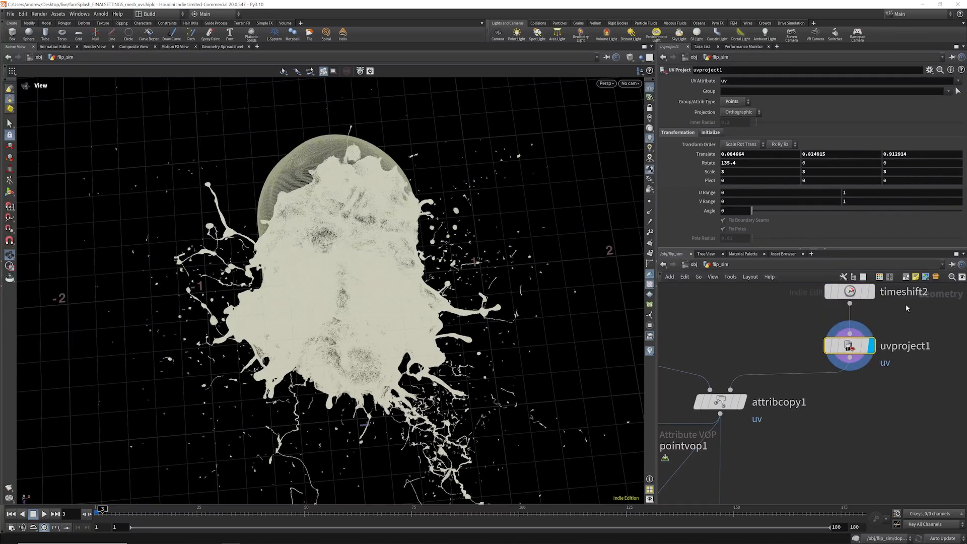
- Display pointvop1, look at the UV Coords node inside it, and return to the flip_sim network
scroll(904, 304, down, 4)
scroll(808, 360, up, 3)
click(761, 381)
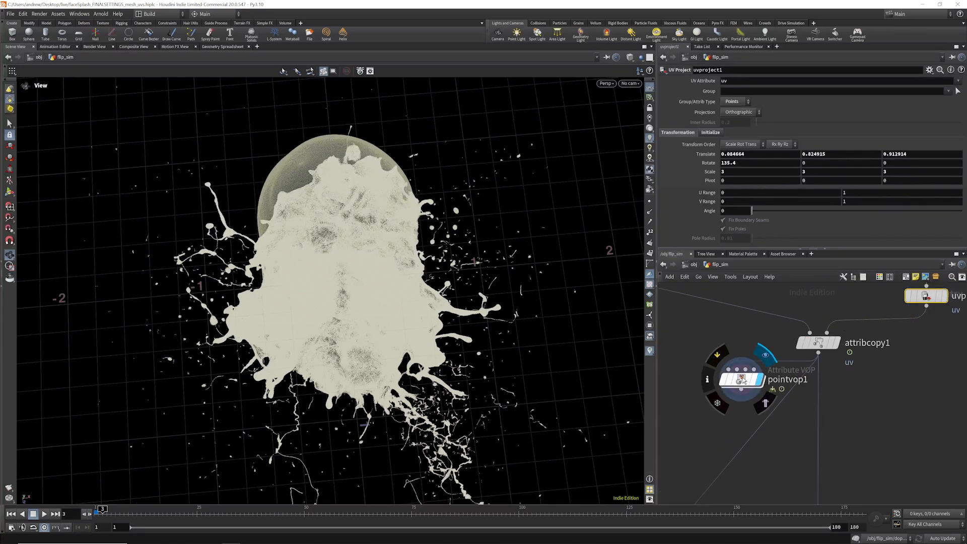
click(741, 381)
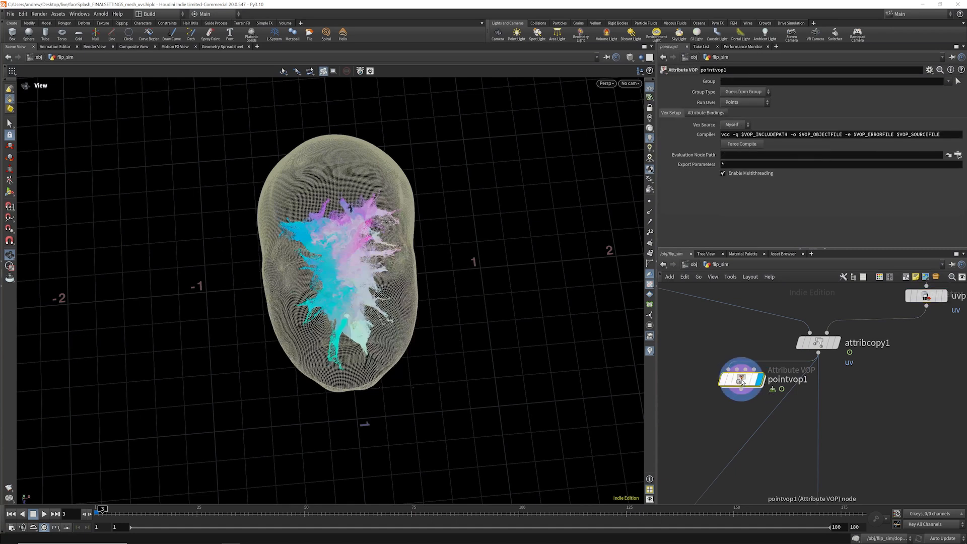
double_click(741, 381)
mouse_move(783, 346)
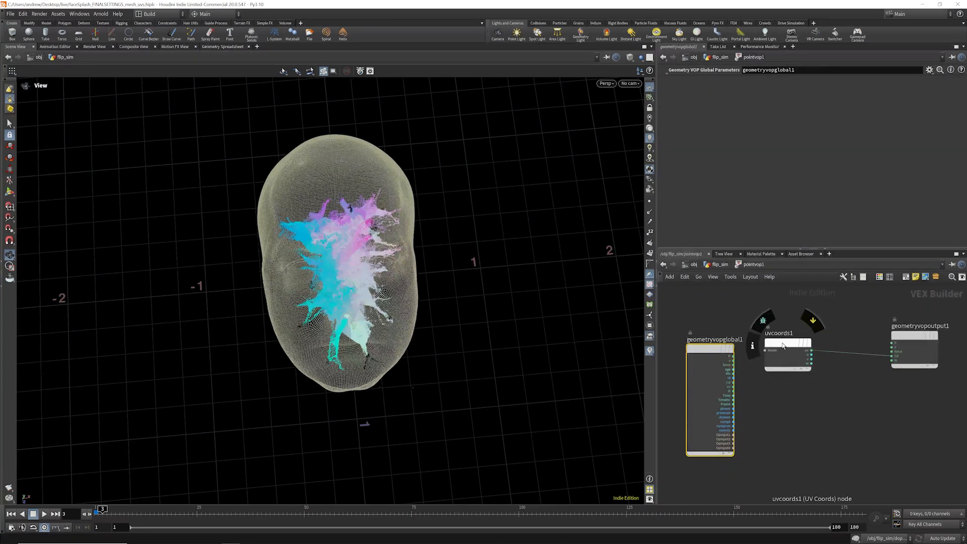
click(719, 265)
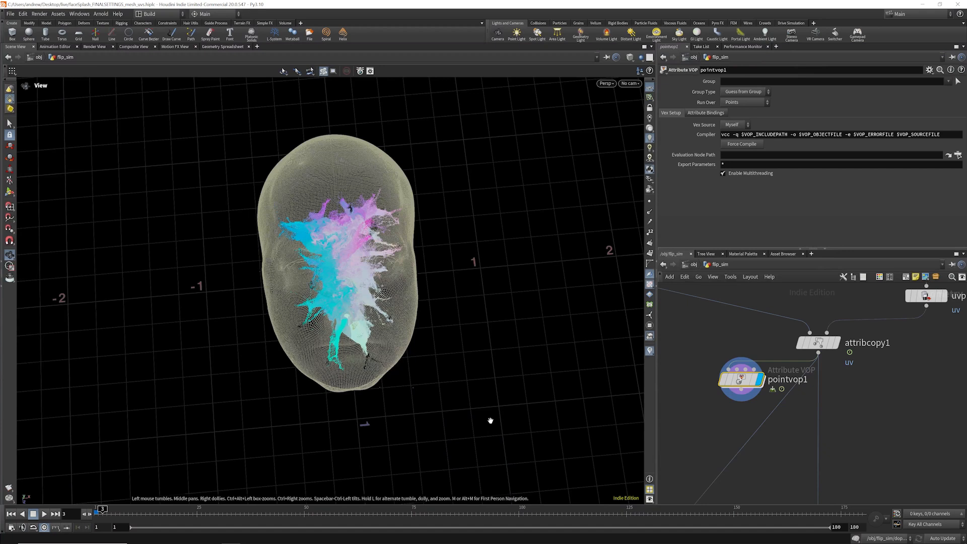
- Go to frame 60 to inspect the UV colors on the splash, and review the settings of attribcopy1
click(346, 514)
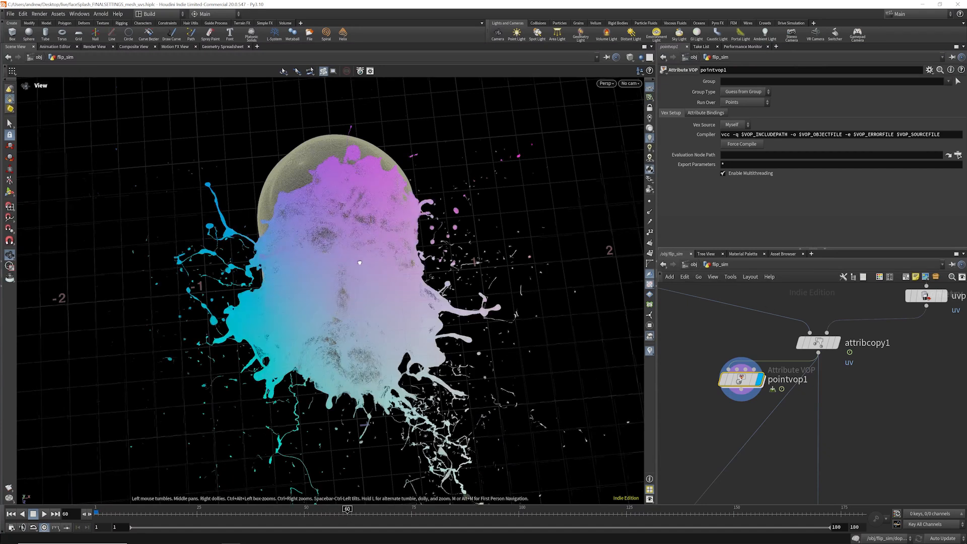
drag(374, 246, 347, 189)
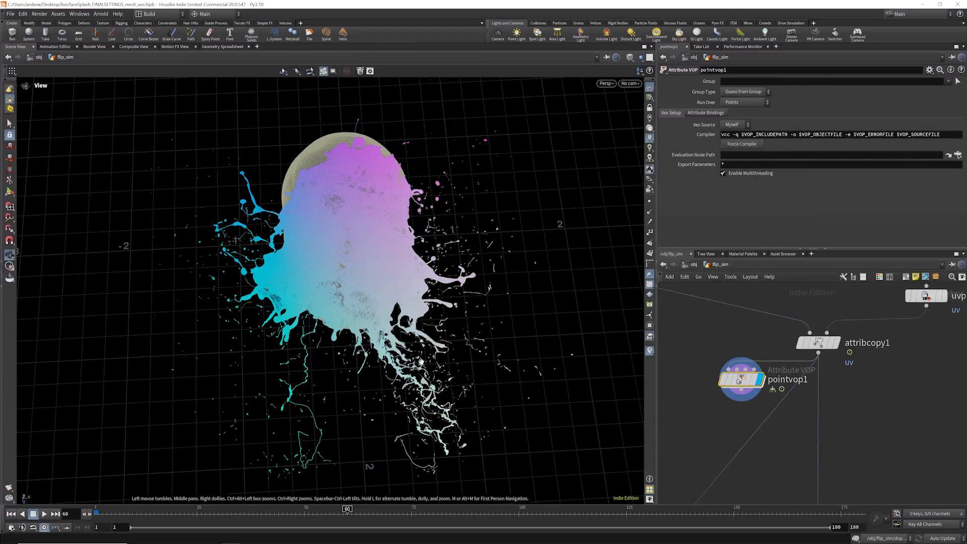
scroll(856, 366, down, 5)
scroll(821, 354, up, 4)
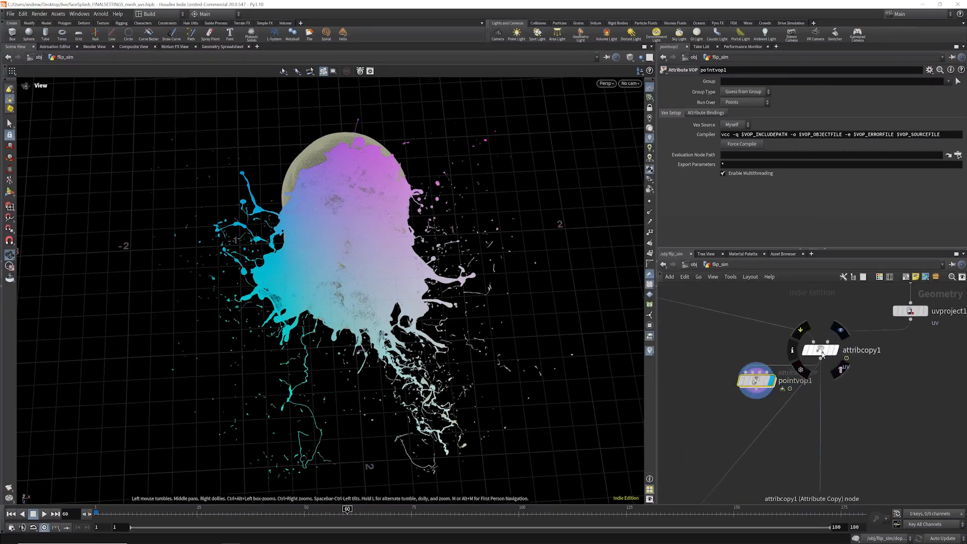
click(821, 352)
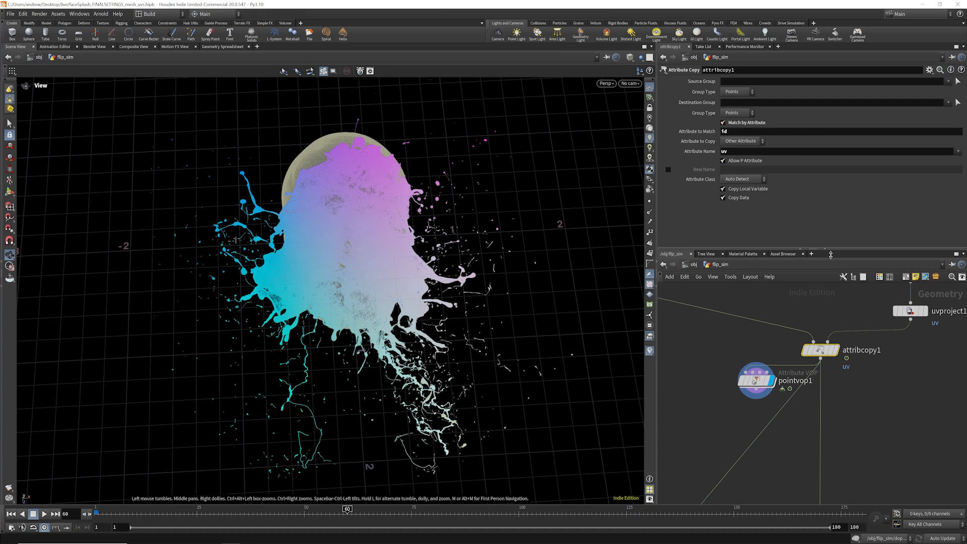
scroll(845, 327, down, 5)
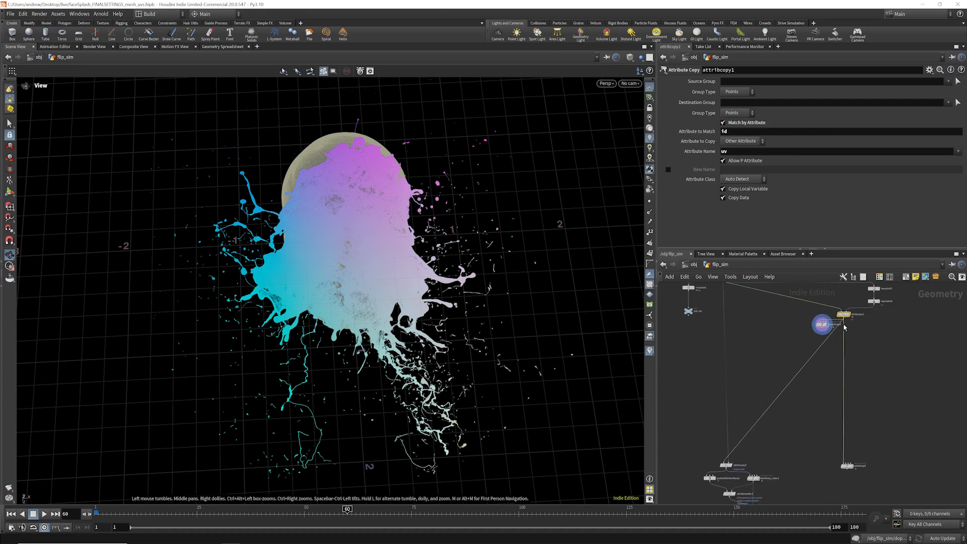
- Trace the connections into and out of attribcopy1 and bring up the settings of pointvop1 beside it
scroll(851, 322, down, 5)
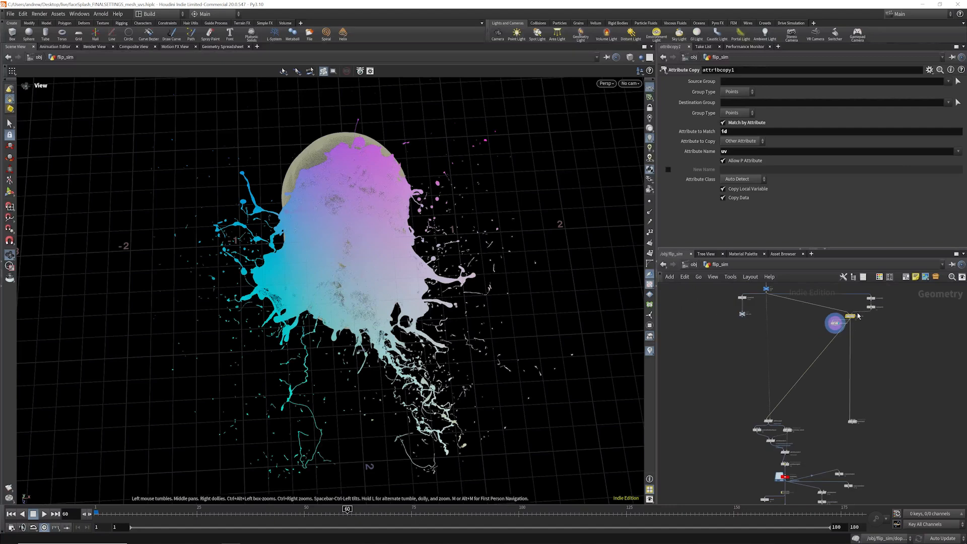
scroll(858, 316, up, 4)
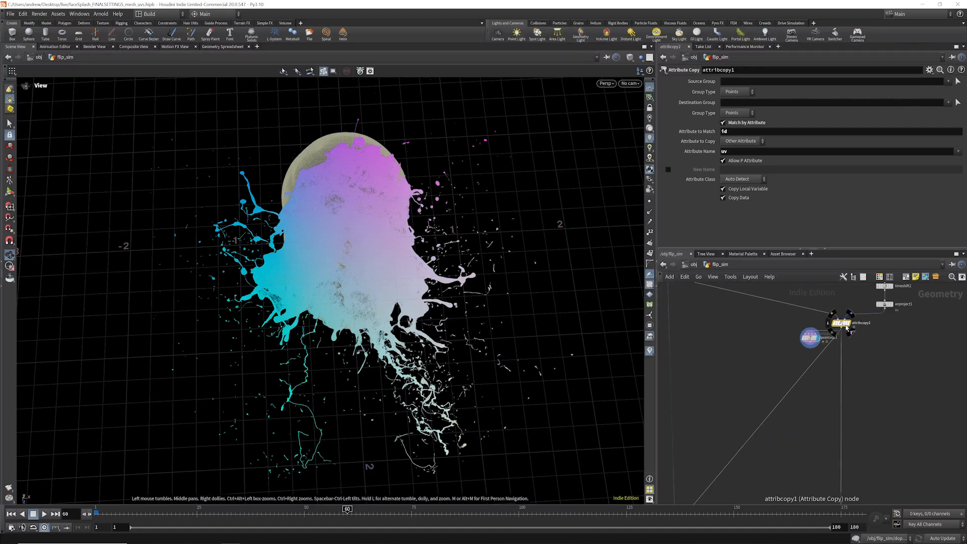
scroll(858, 322, down, 2)
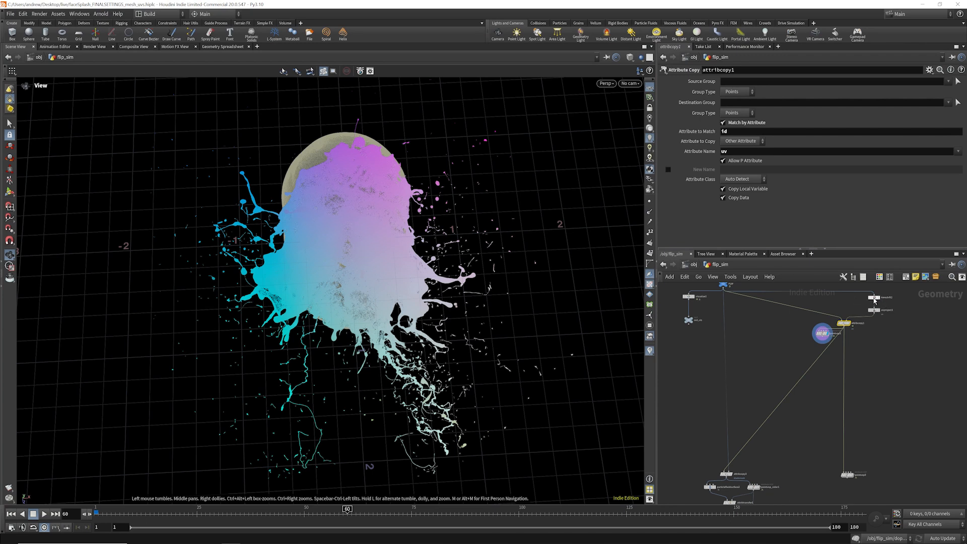
mouse_move(851, 327)
scroll(851, 328, up, 2)
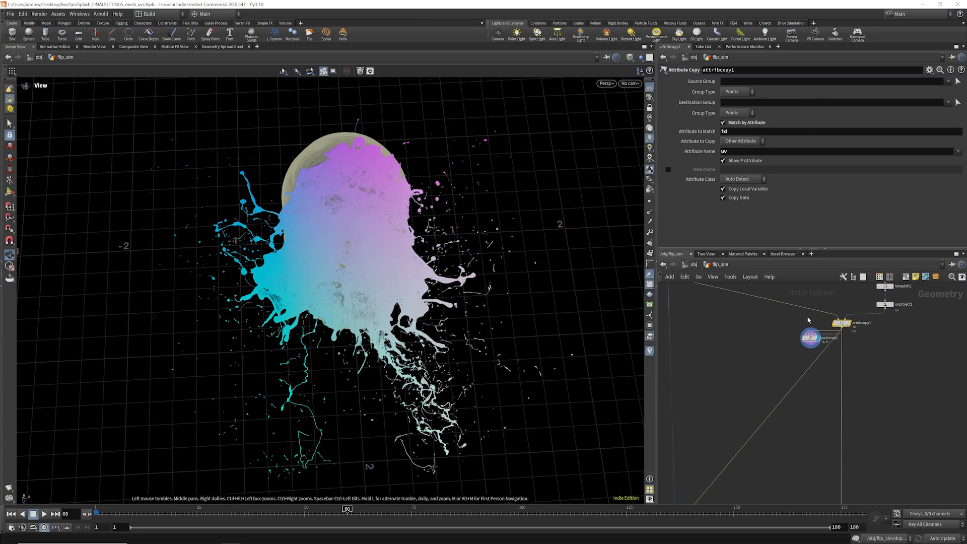
click(811, 342)
scroll(851, 311, down, 4)
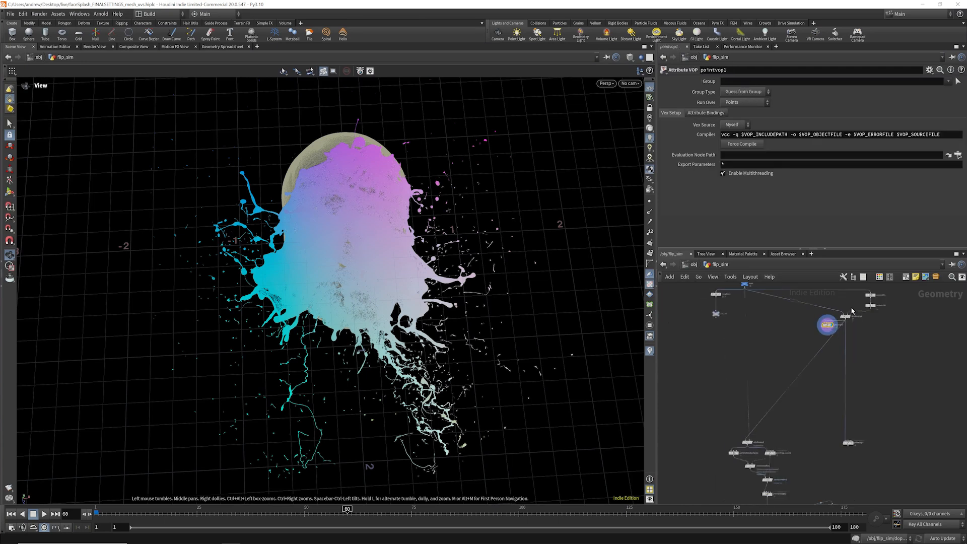
- Display attribcopy3 further down the network and trace how it connects the cleaned simulation branch to the nodes below
scroll(786, 400, up, 3)
scroll(786, 399, up, 3)
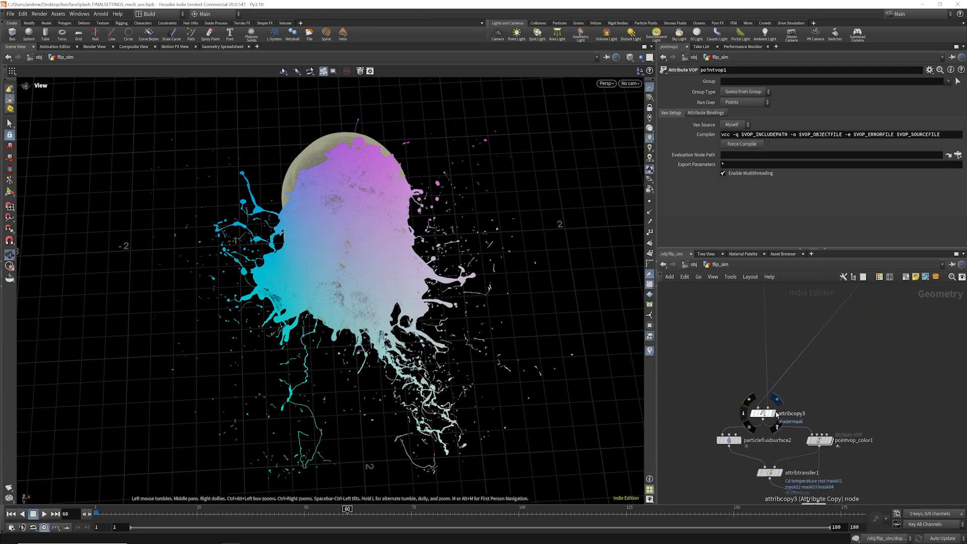
click(789, 405)
scroll(777, 383, down, 5)
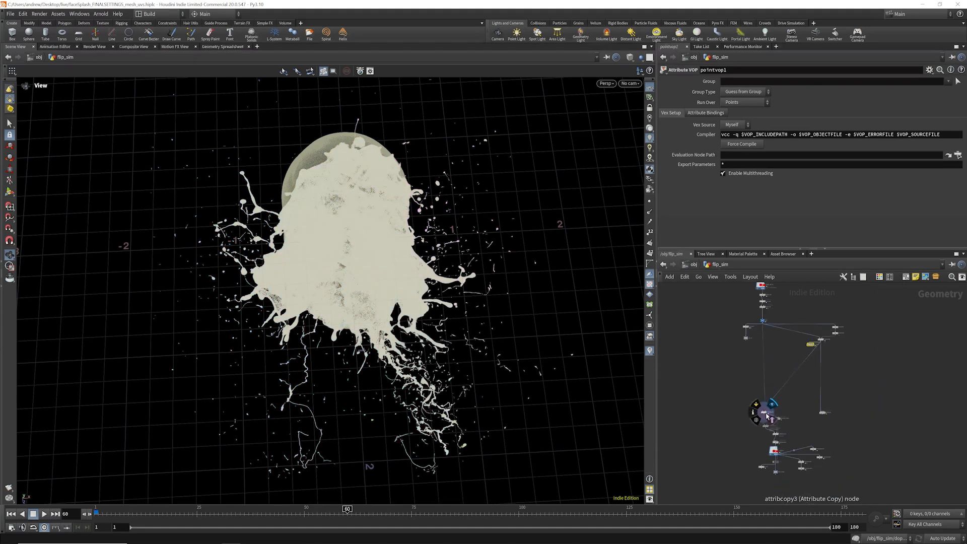
scroll(761, 327, down, 3)
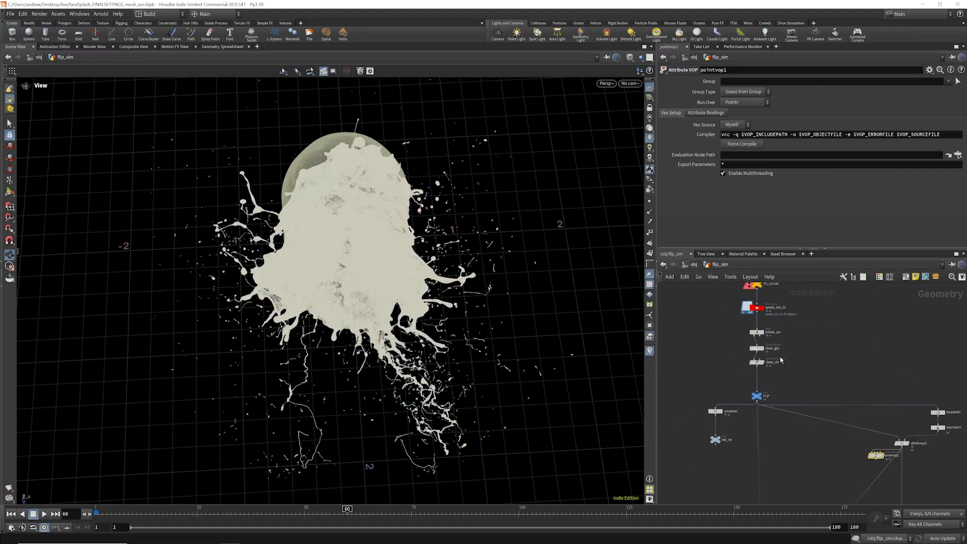
scroll(773, 468, up, 4)
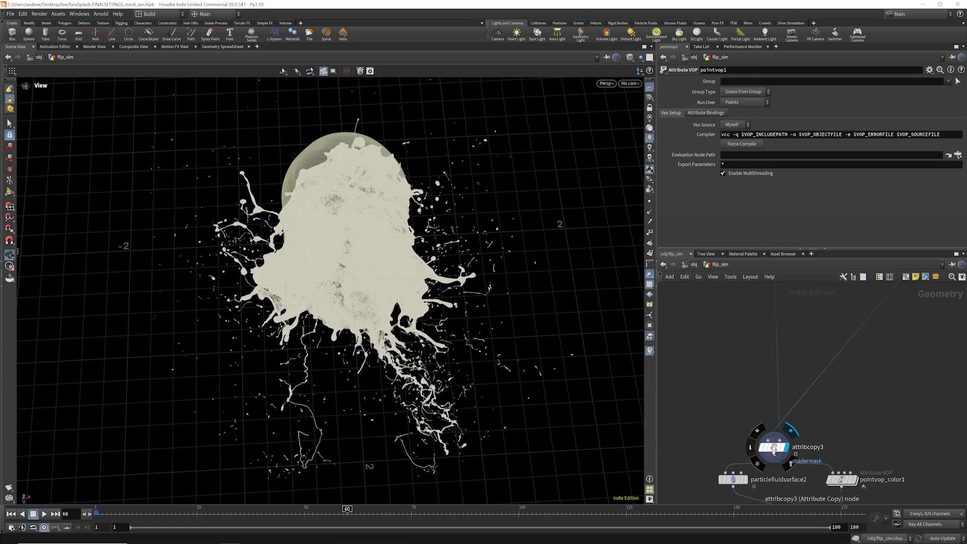
scroll(787, 321, down, 3)
scroll(786, 397, up, 5)
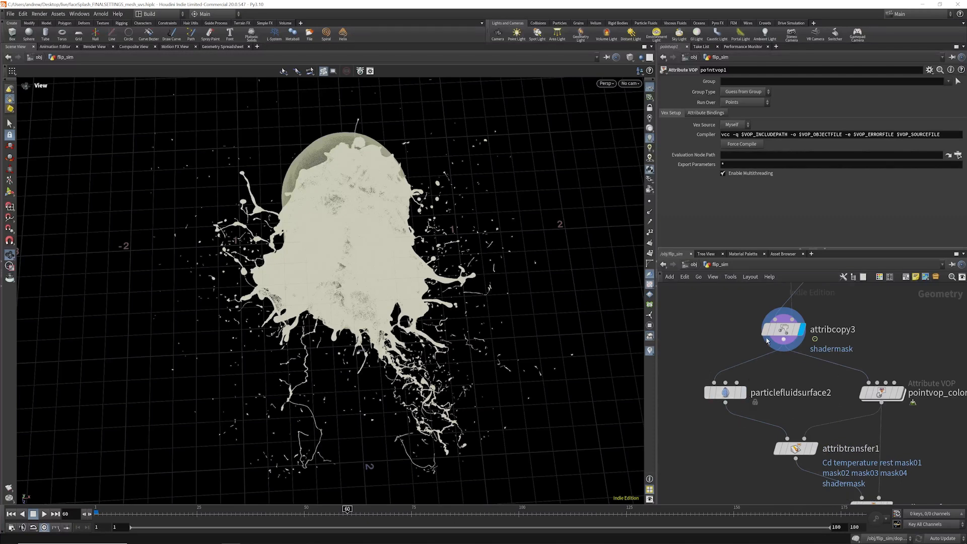
- Display pointvop_color1 and inspect its black-and-white noise pattern on the splash from the side
scroll(841, 393, up, 2)
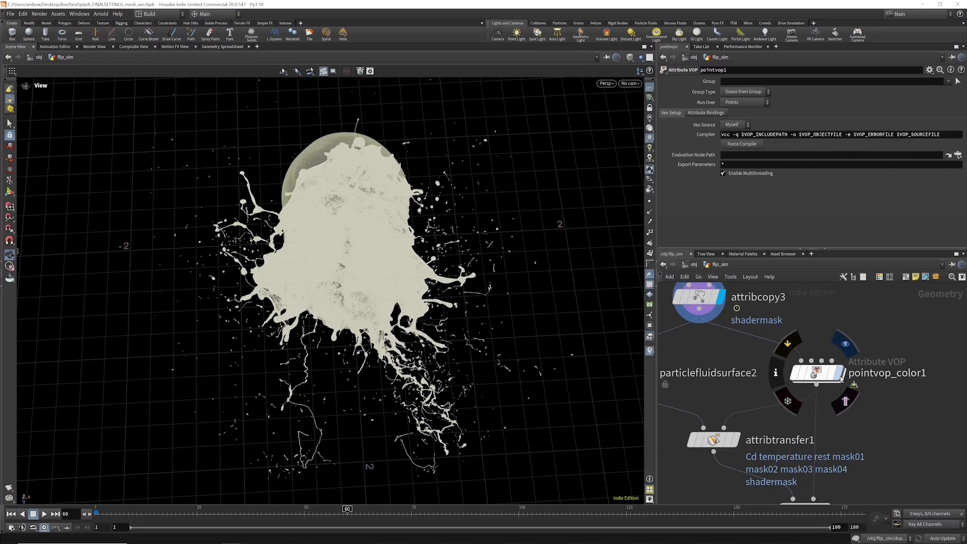
click(831, 376)
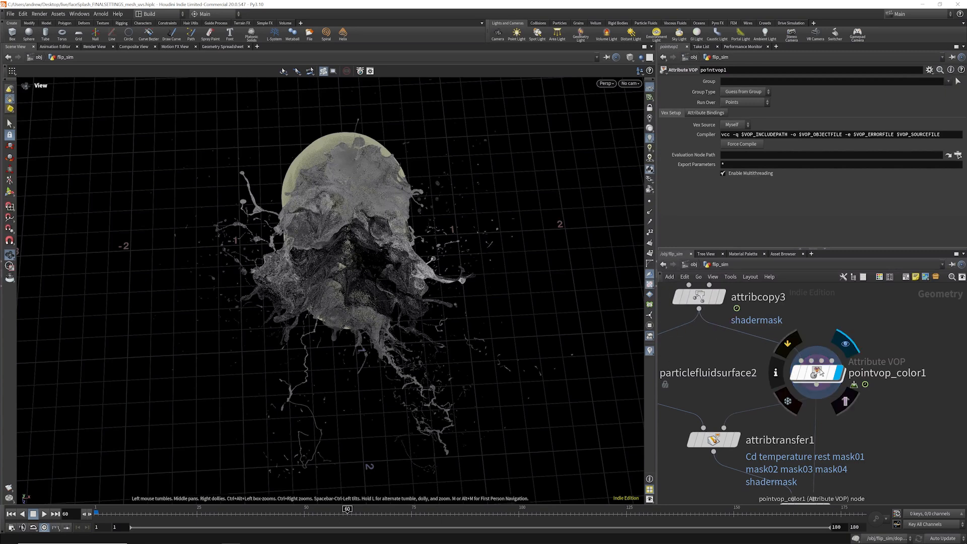
drag(349, 256, 230, 259)
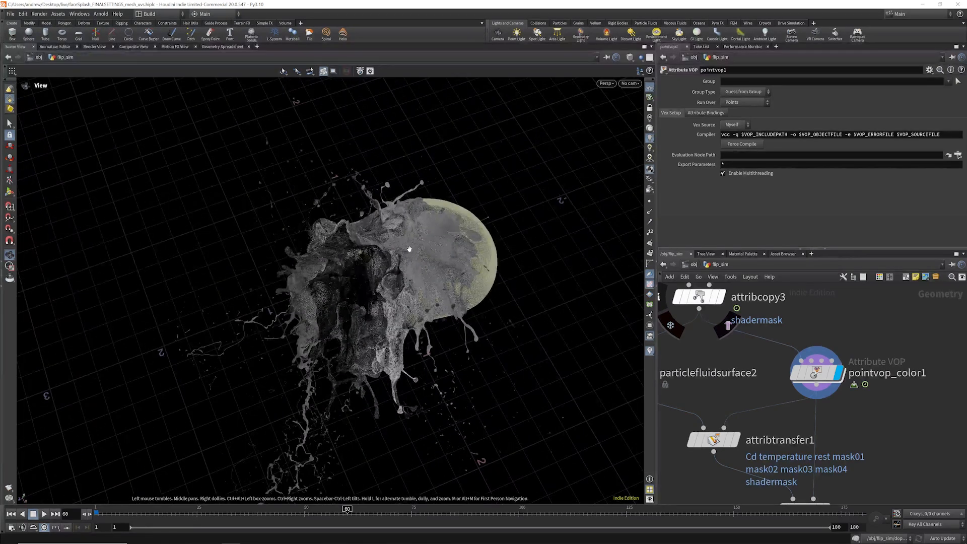
- Open pointvop_color1 and delete the lowest chain of four nodes, starting with its bind node
double_click(816, 372)
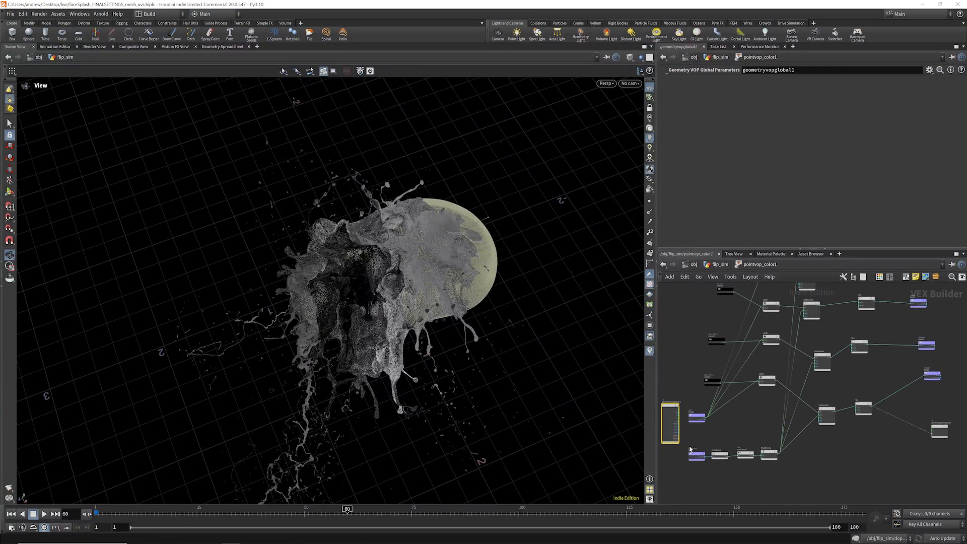
drag(690, 448, 779, 473)
key(Delete)
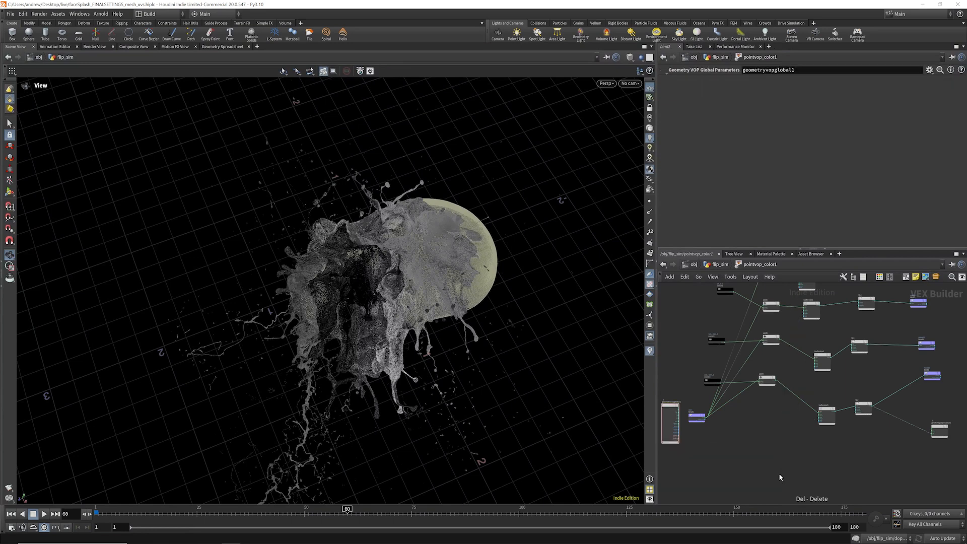
- Look at the mask01 bind node, and review the settings of the rest bind node bind1 and constant const4
scroll(933, 381, up, 5)
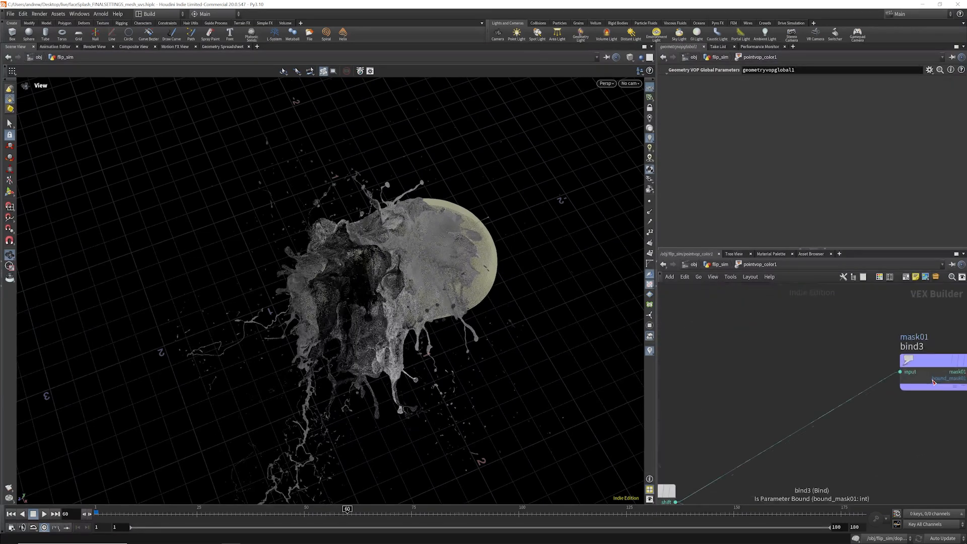
scroll(932, 382, down, 5)
scroll(920, 386, down, 1)
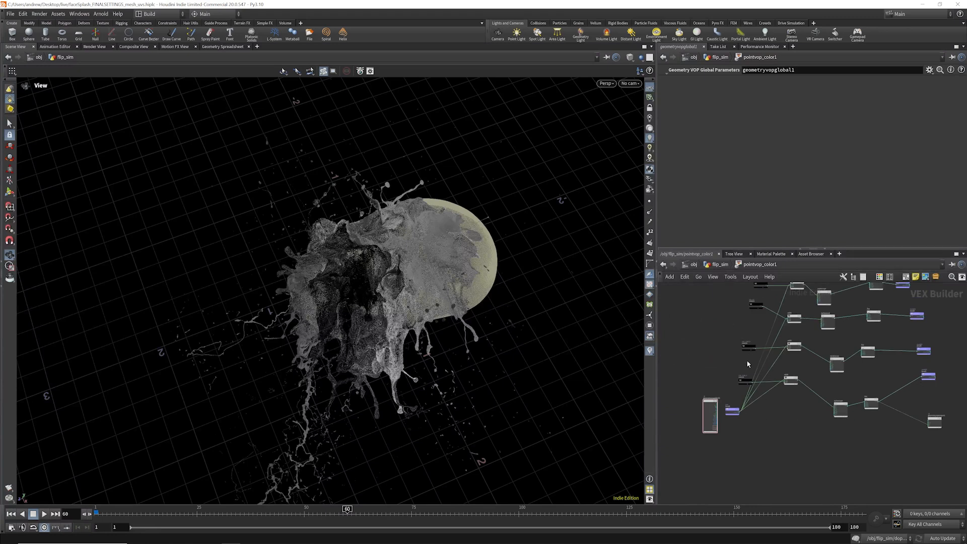
scroll(738, 401, up, 4)
click(711, 431)
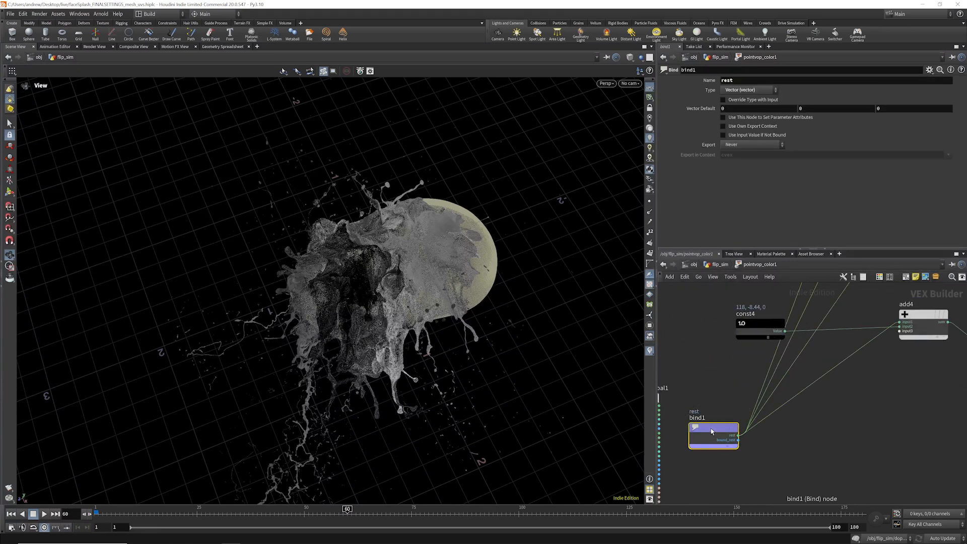
scroll(714, 344, down, 3)
scroll(731, 336, up, 3)
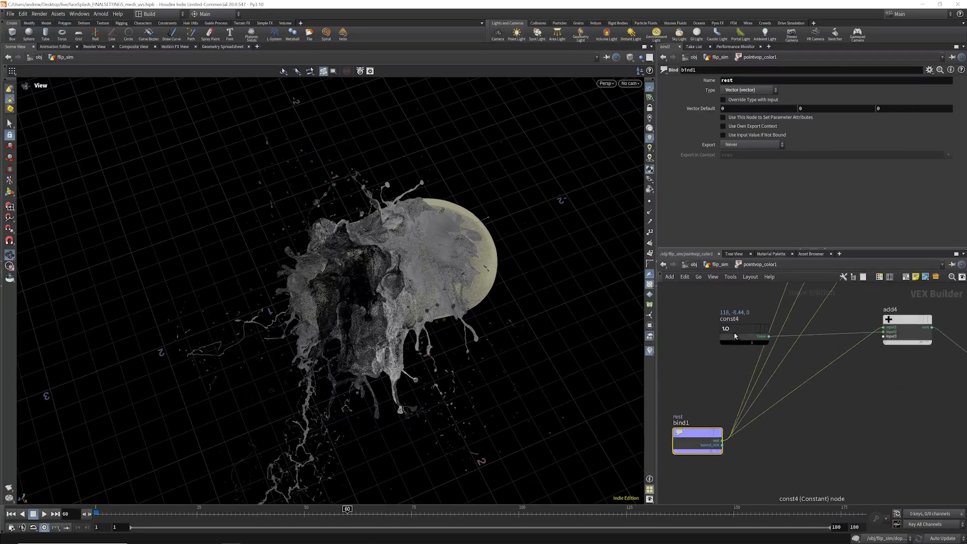
click(733, 332)
scroll(732, 332, down, 3)
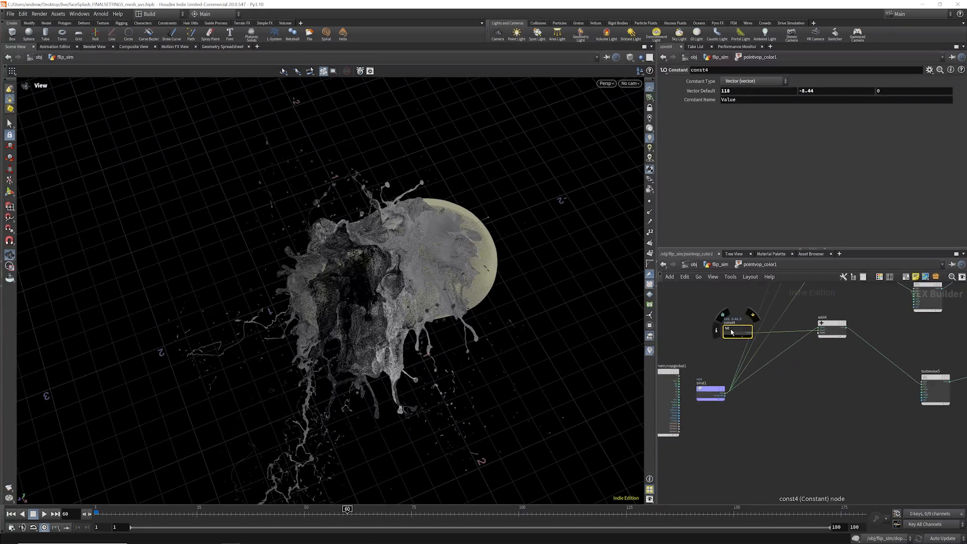
- Follow the chain through add4 to turbnoise5 and review its turbulent noise settings
scroll(847, 325, up, 3)
scroll(814, 328, up, 3)
scroll(813, 328, down, 5)
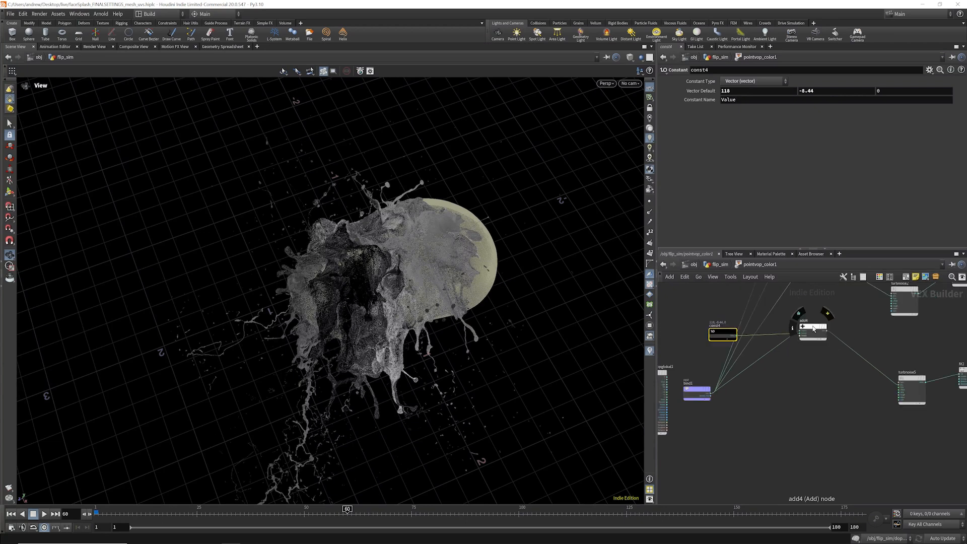
scroll(813, 328, up, 3)
scroll(756, 306, down, 4)
scroll(869, 347, up, 6)
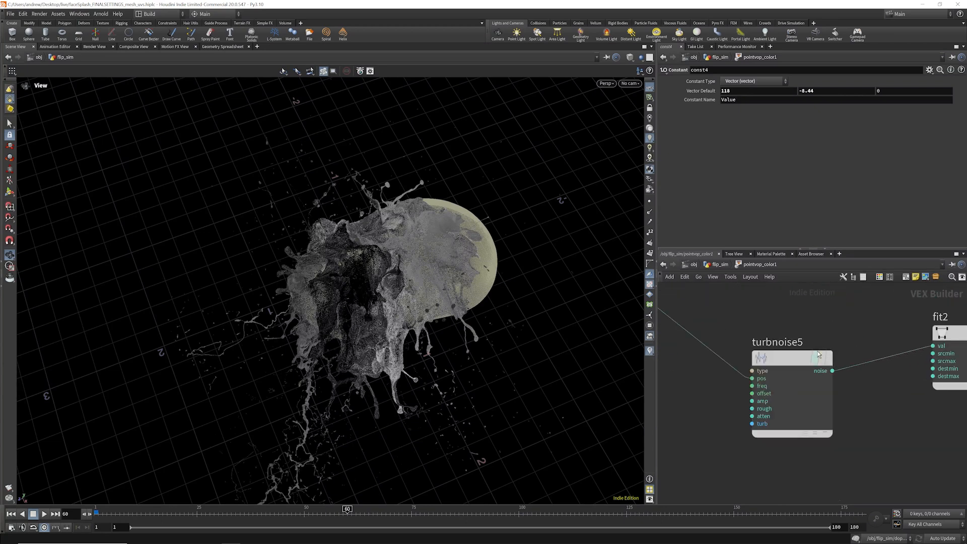
click(818, 355)
scroll(815, 347, down, 4)
scroll(810, 329, up, 5)
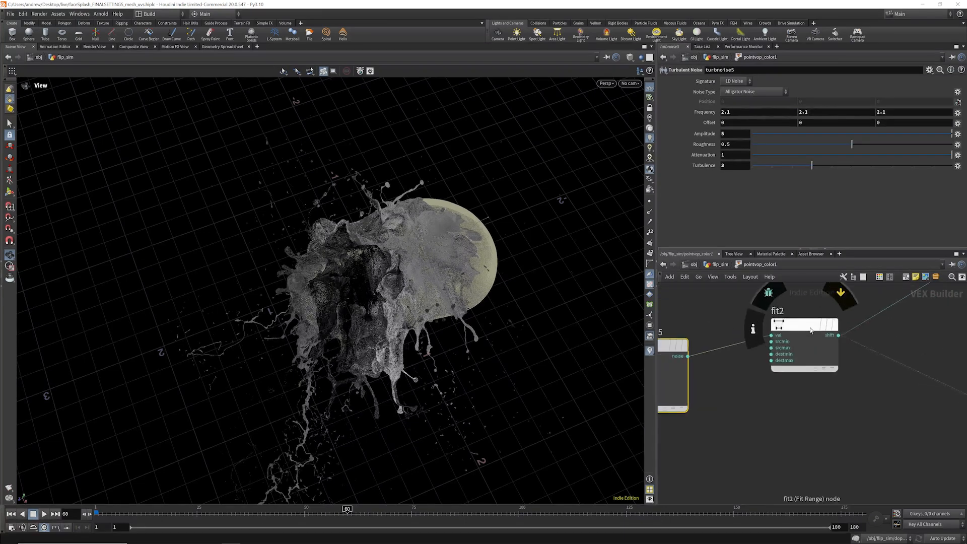
- Review the range settings of fit2, follow its outputs to bind3 and geometryvopoutput1, and inspect the resulting splash colors
click(810, 329)
scroll(810, 332, down, 4)
scroll(899, 304, up, 5)
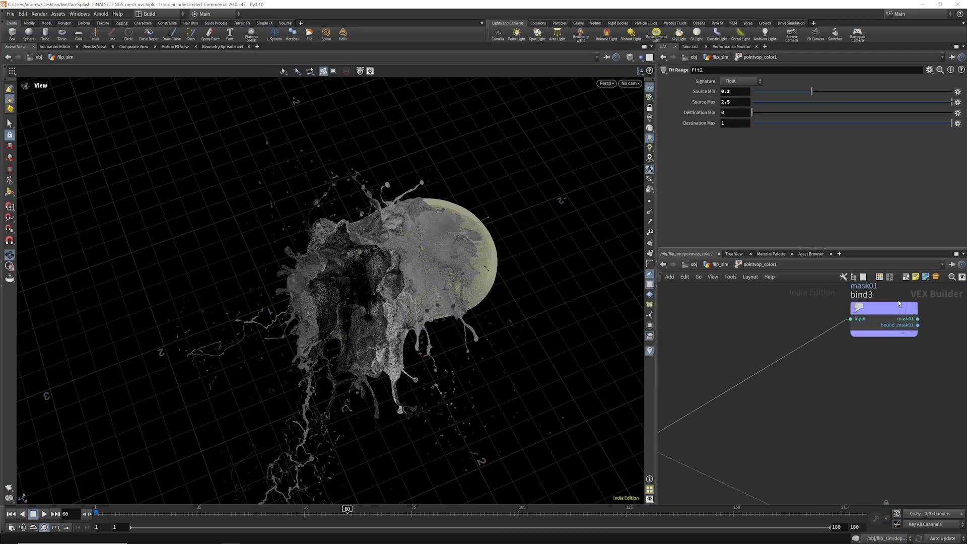
scroll(900, 303, down, 3)
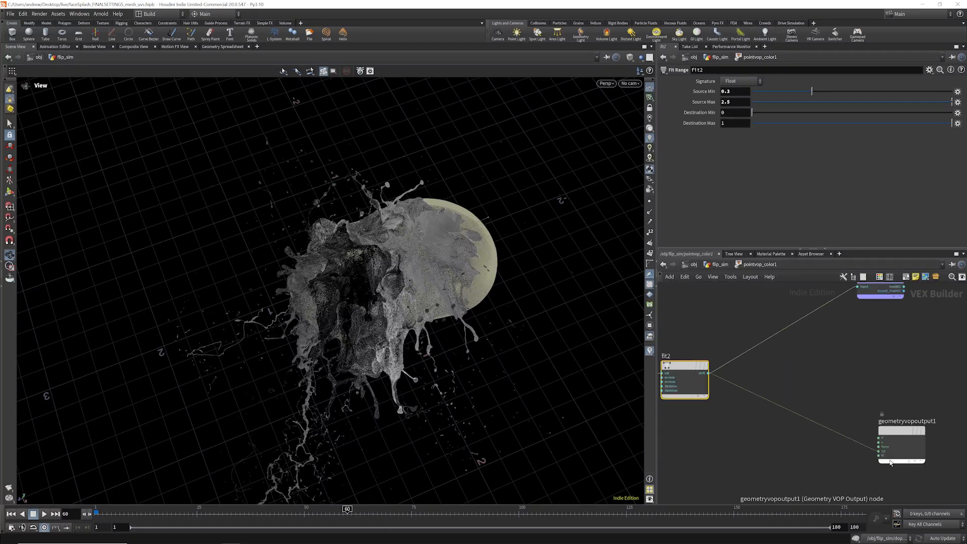
scroll(890, 461, up, 3)
scroll(896, 427, down, 3)
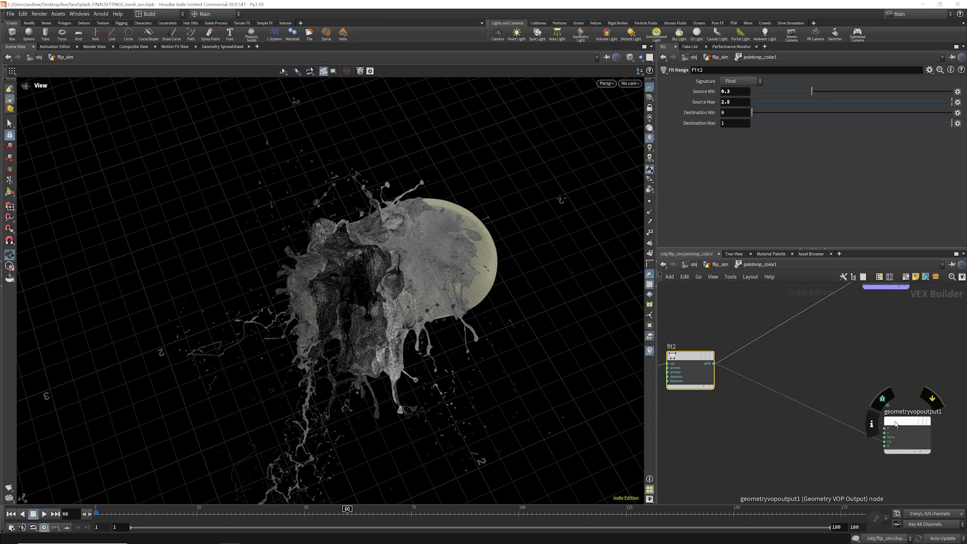
scroll(895, 424, down, 1)
drag(423, 256, 383, 249)
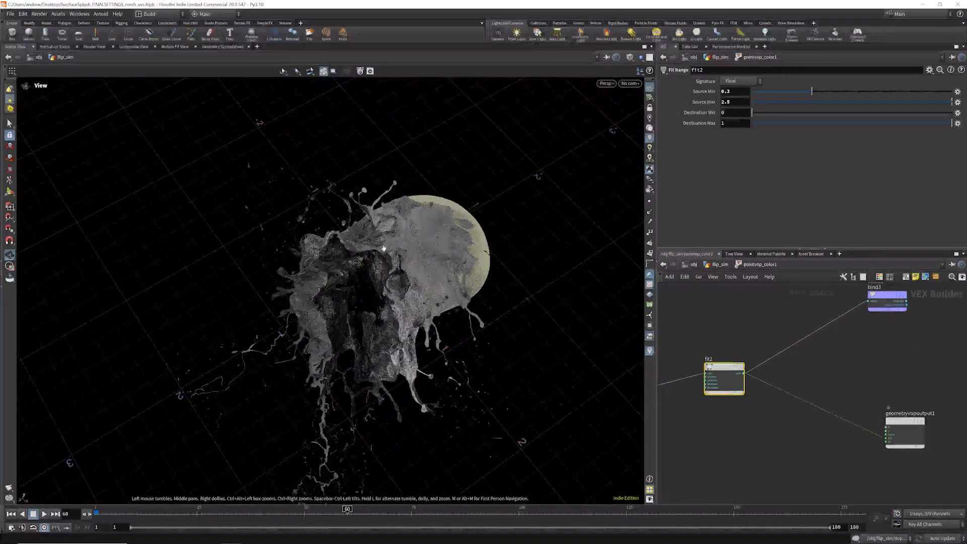
scroll(901, 308, down, 1)
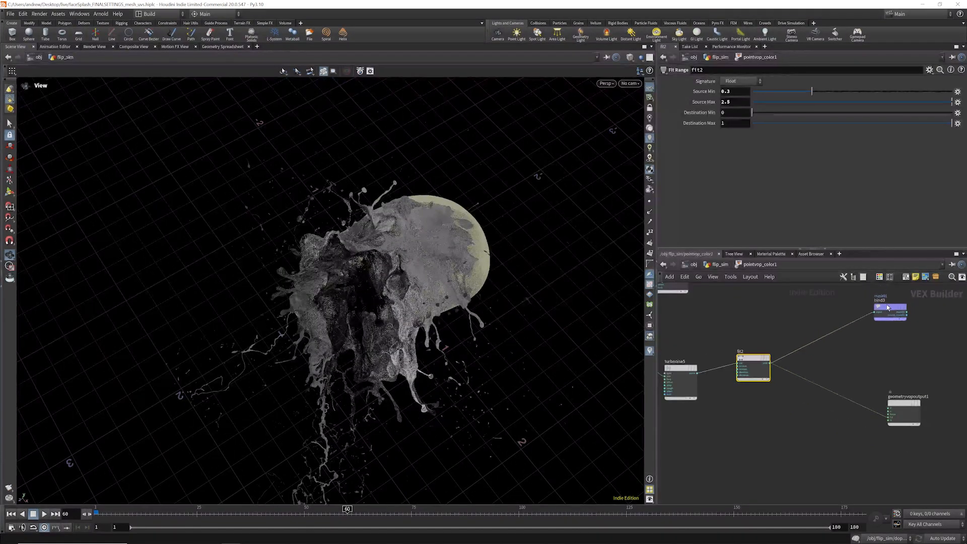
- Return to flip_sim, read the point attributes in the node info of pointvop_color1, and reopen its VOP network
click(719, 264)
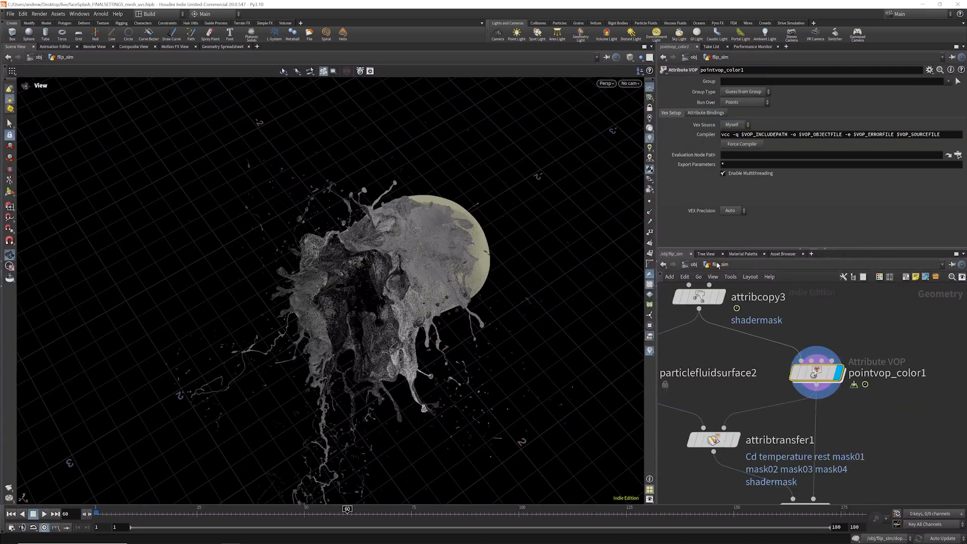
click(776, 373)
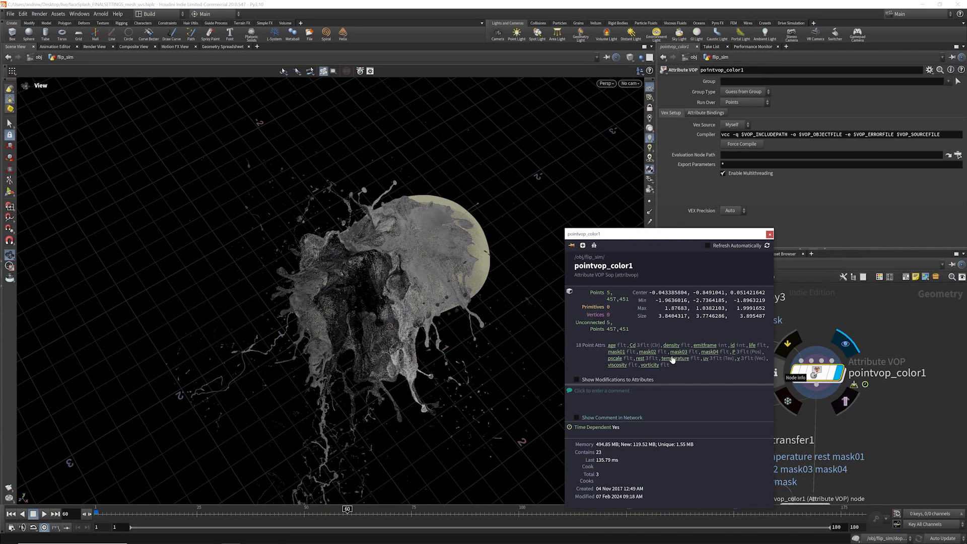
scroll(818, 361, down, 3)
double_click(819, 360)
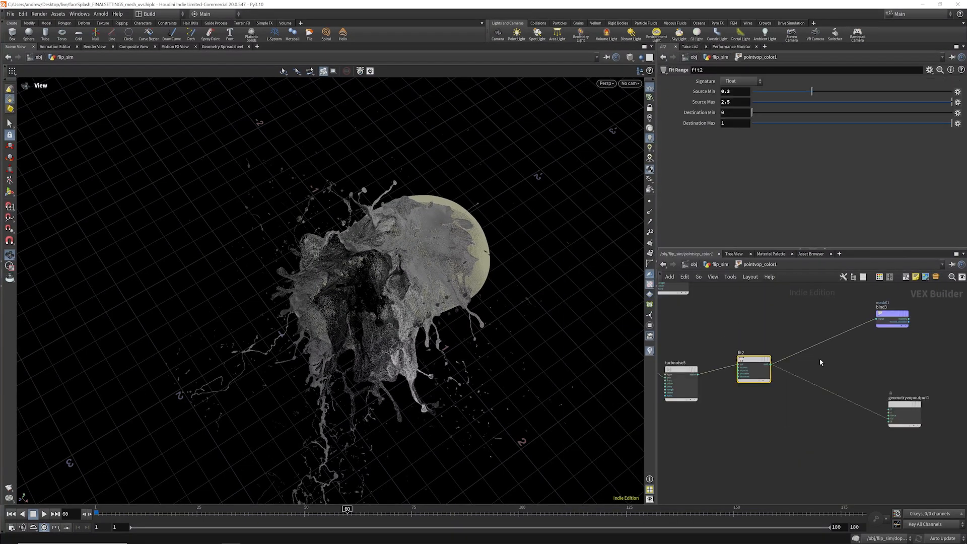
- Wire the fit node of the noise branch above into geometryvopoutput1 to preview that mask, and reconnect fit2 to the output
scroll(829, 383, down, 3)
scroll(830, 401, up, 5)
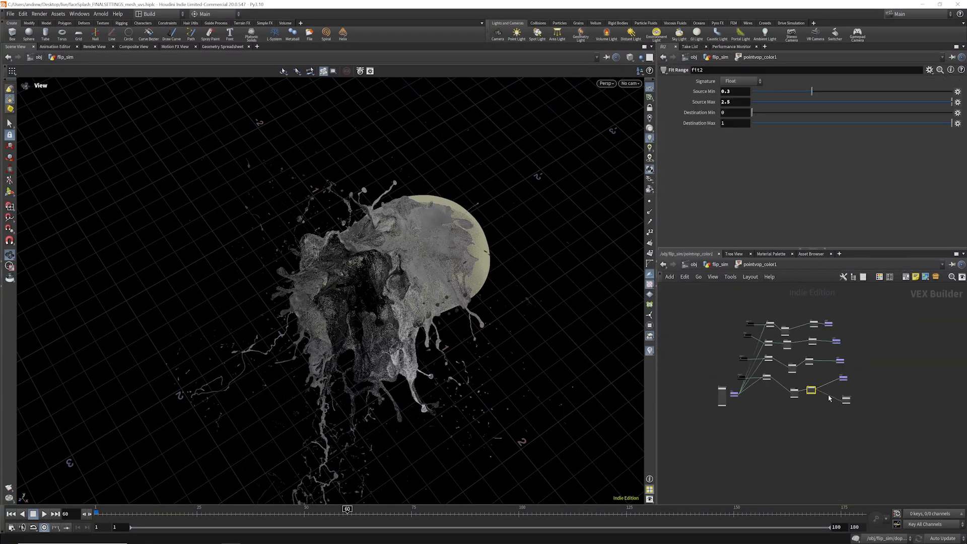
drag(828, 403, 780, 306)
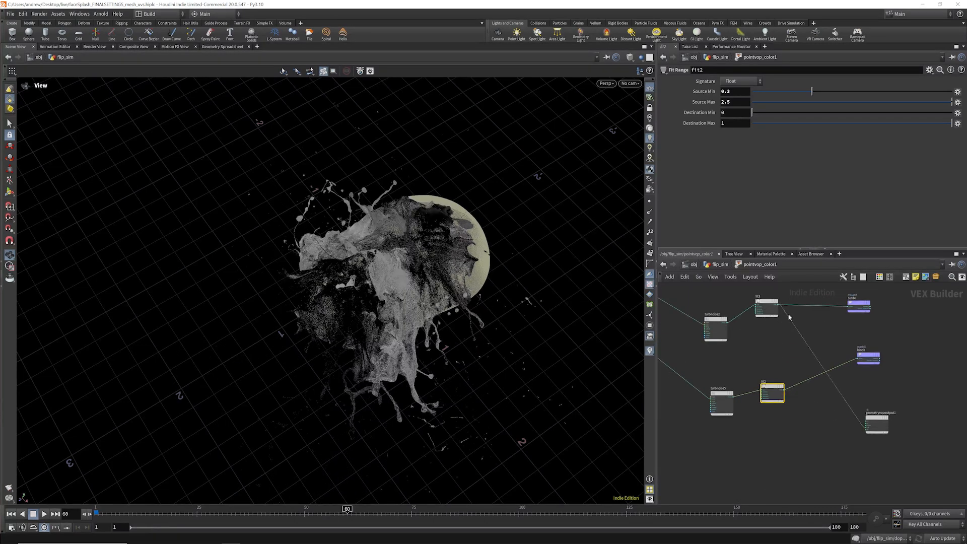
scroll(807, 415, down, 5)
scroll(803, 403, up, 3)
drag(803, 402, 802, 316)
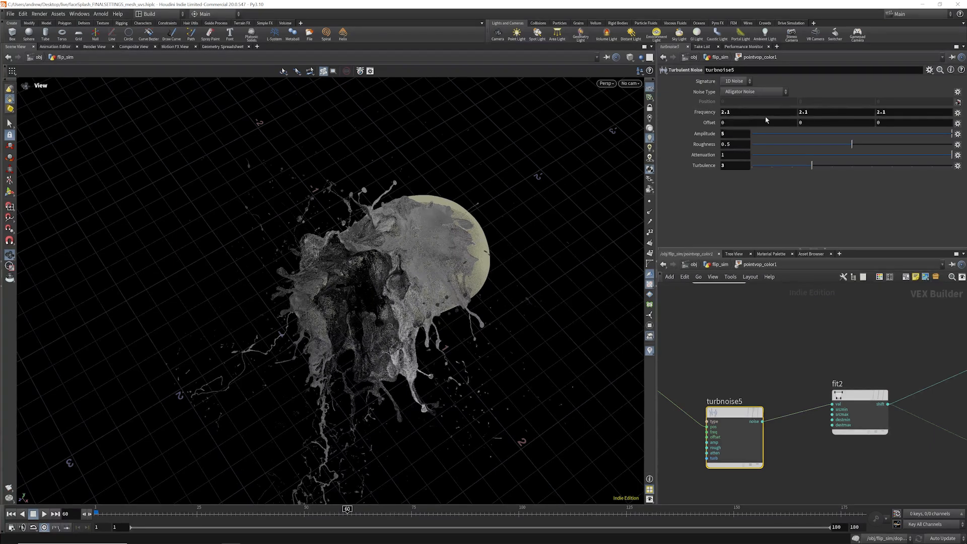
- Link the second and third frequency components of turbnoise5 to the first one with relative references
click(741, 114)
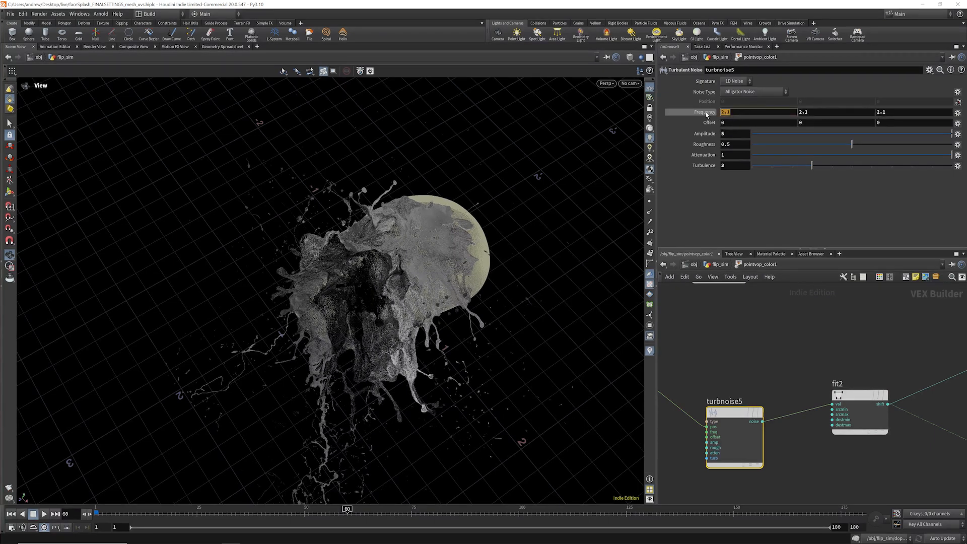
right_click(756, 112)
click(735, 195)
right_click(736, 113)
click(730, 180)
key(Escape)
right_click(741, 111)
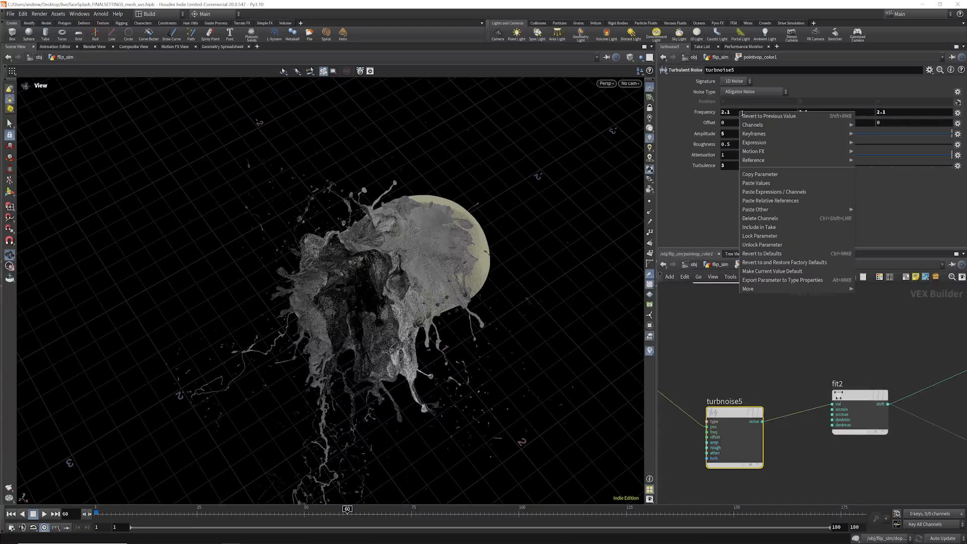
click(760, 174)
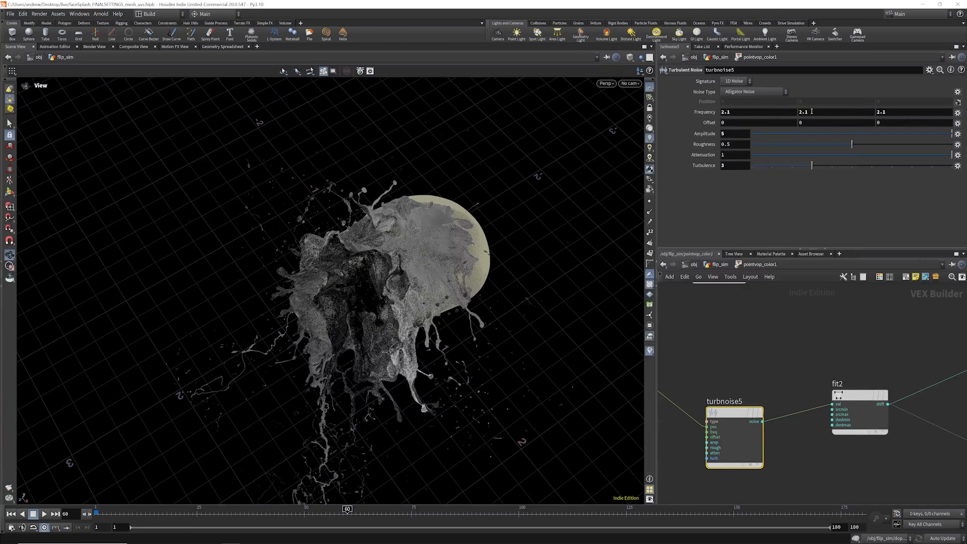
right_click(811, 111)
click(845, 200)
right_click(893, 113)
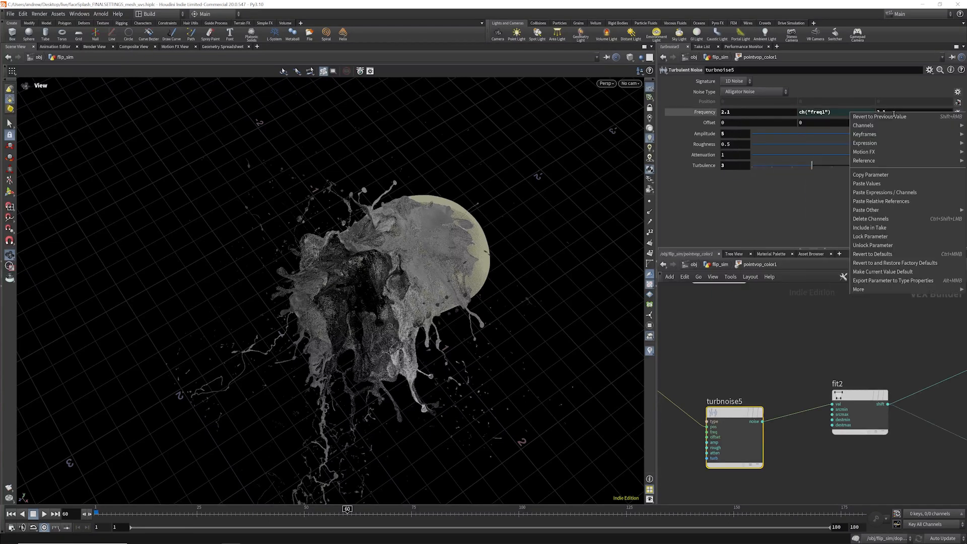
click(878, 200)
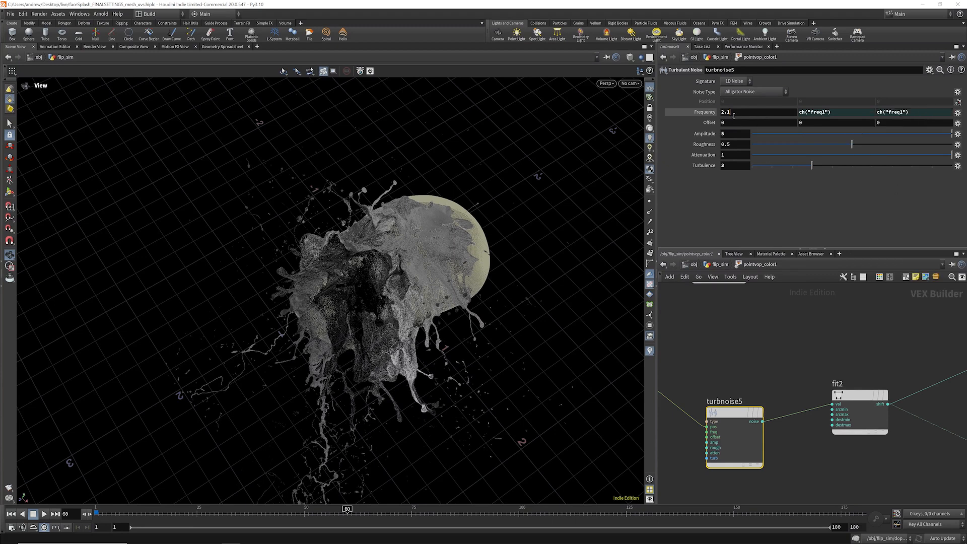
- Test turbnoise5's linked frequency at 6 and 1, and settle on 6
drag(734, 115, 695, 115)
text(6)
key(Return)
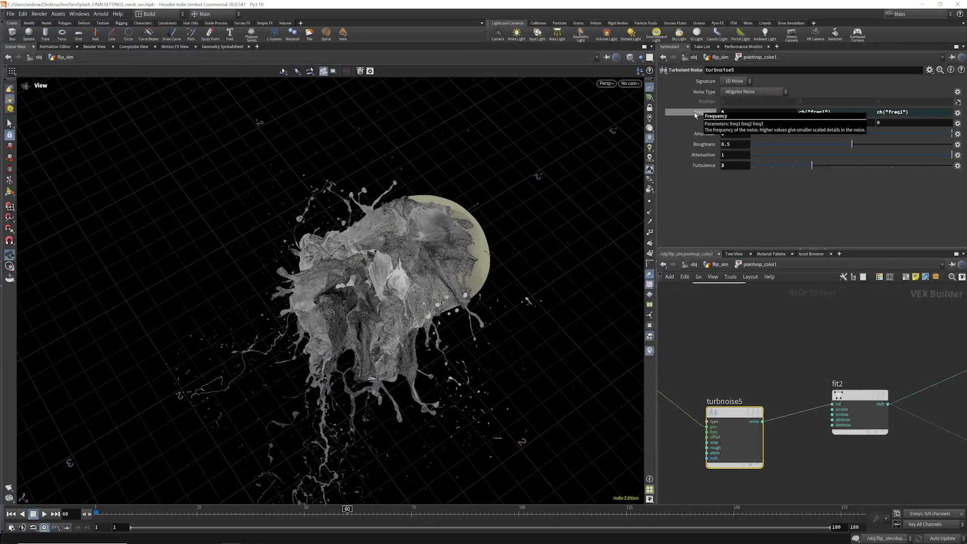
click(708, 111)
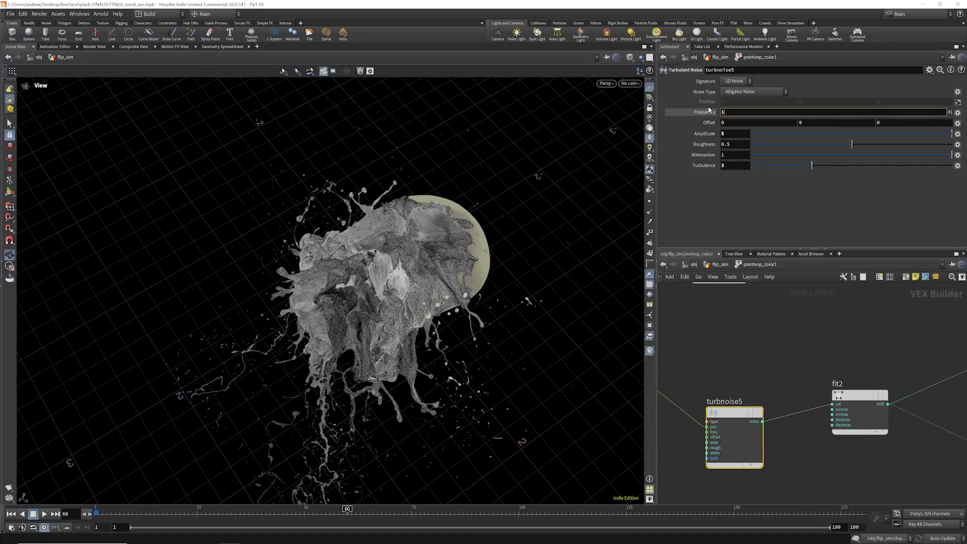
text(1)
key(Return)
click(708, 111)
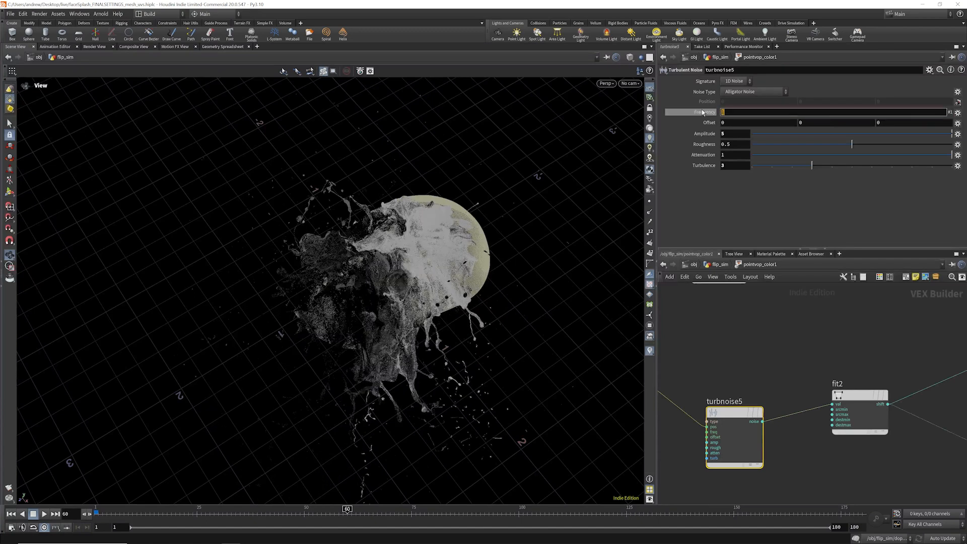
text(2)
key(Return)
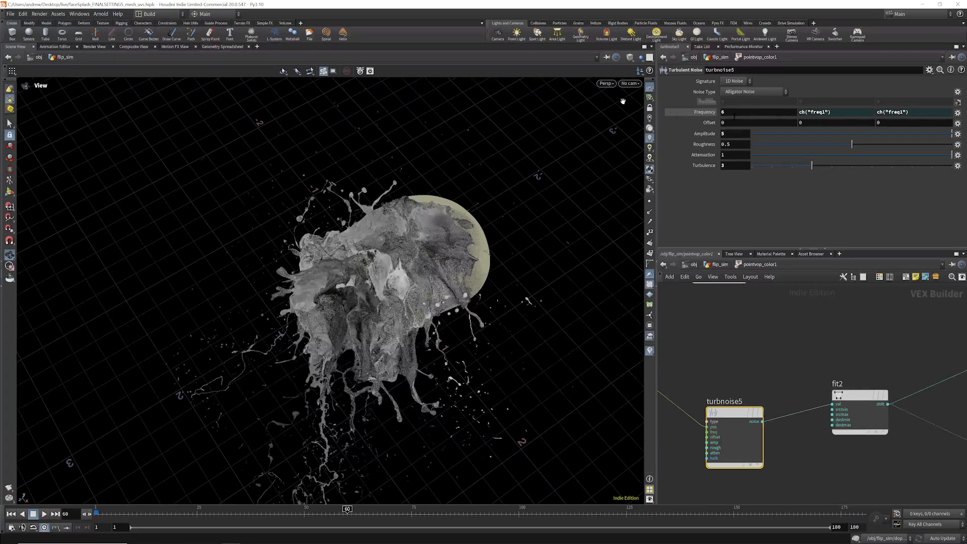
- Inspect the mask from a lower angle, trace the noise branch back to const4, and re-enter turbnoise5's frequency
drag(370, 255, 326, 187)
scroll(868, 386, down, 6)
scroll(780, 370, up, 5)
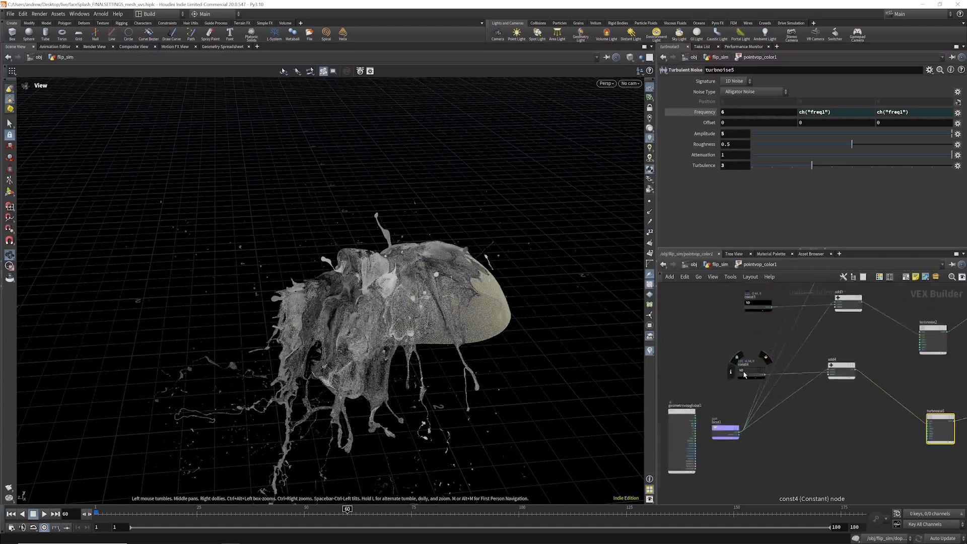
scroll(765, 391, down, 3)
scroll(761, 365, down, 2)
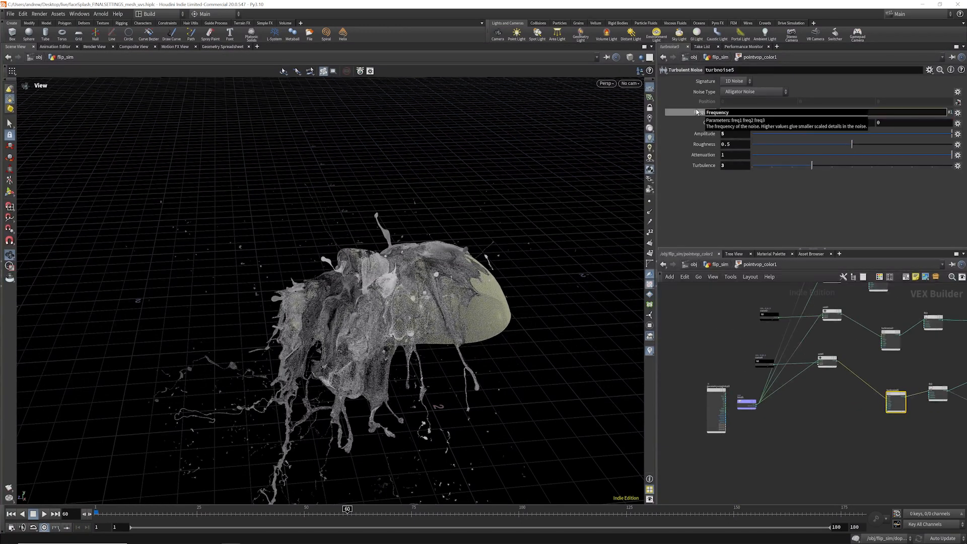
key(Return)
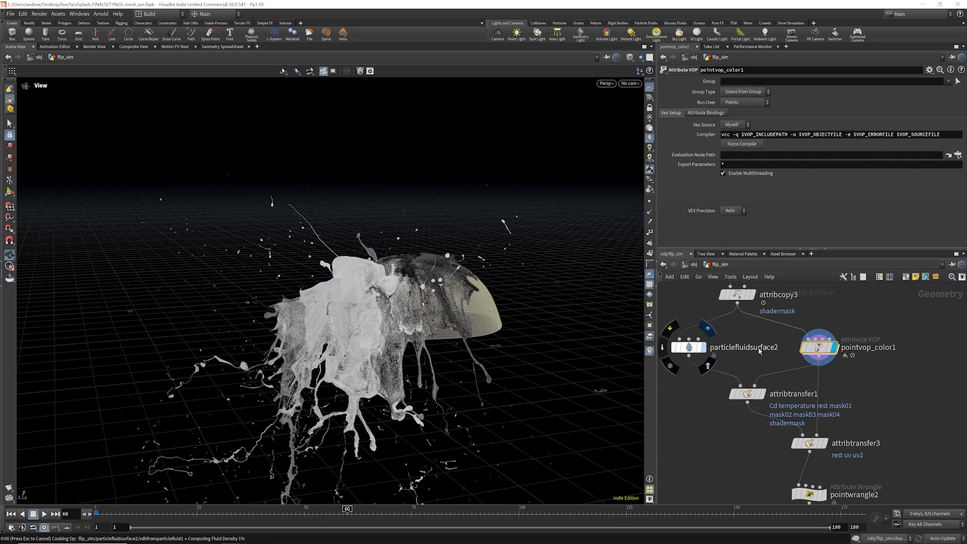
- Select particlefluidsurface2 in flip_sim, enlarge the parameter area, and review its surfacing settings and the meshed splash
click(683, 347)
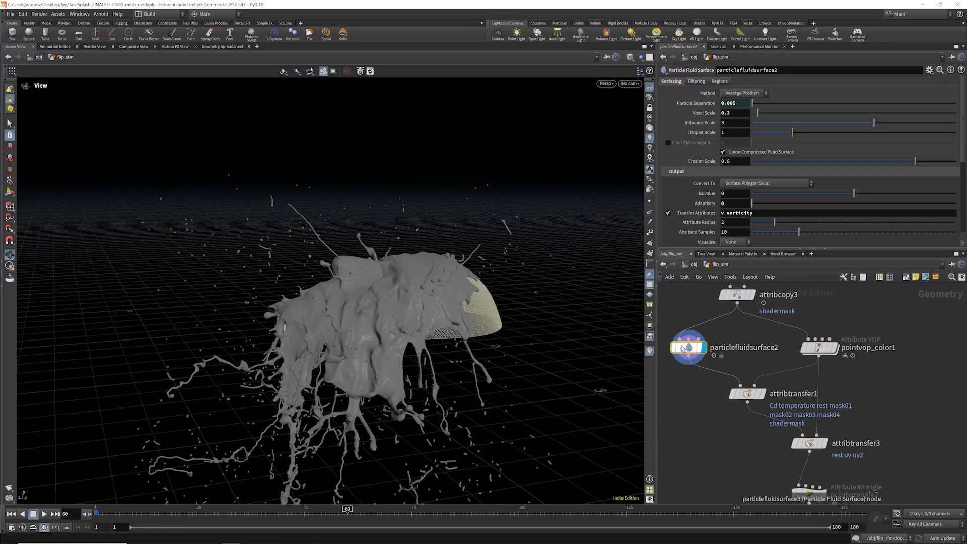
scroll(369, 272, up, 5)
drag(782, 249, 782, 302)
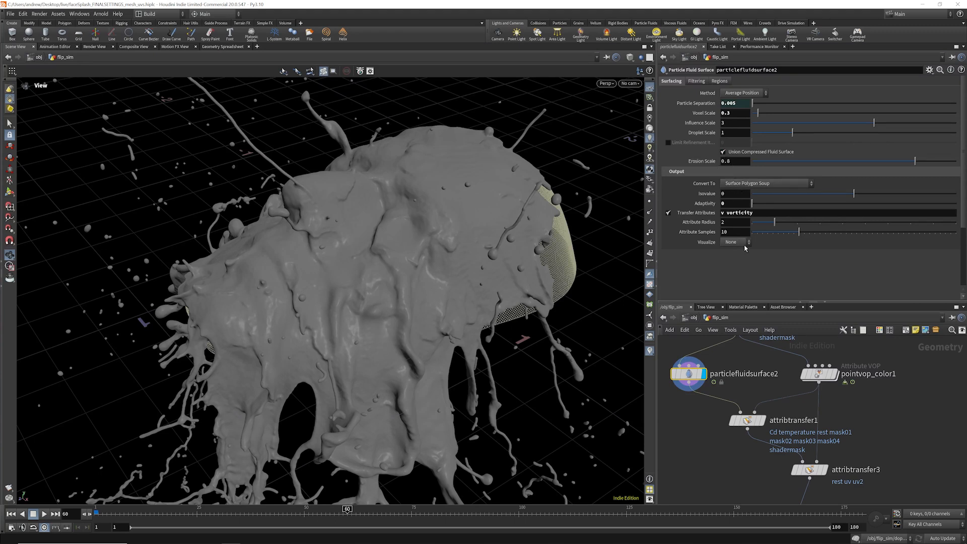
drag(402, 302, 368, 271)
scroll(744, 368, down, 3)
scroll(804, 371, up, 4)
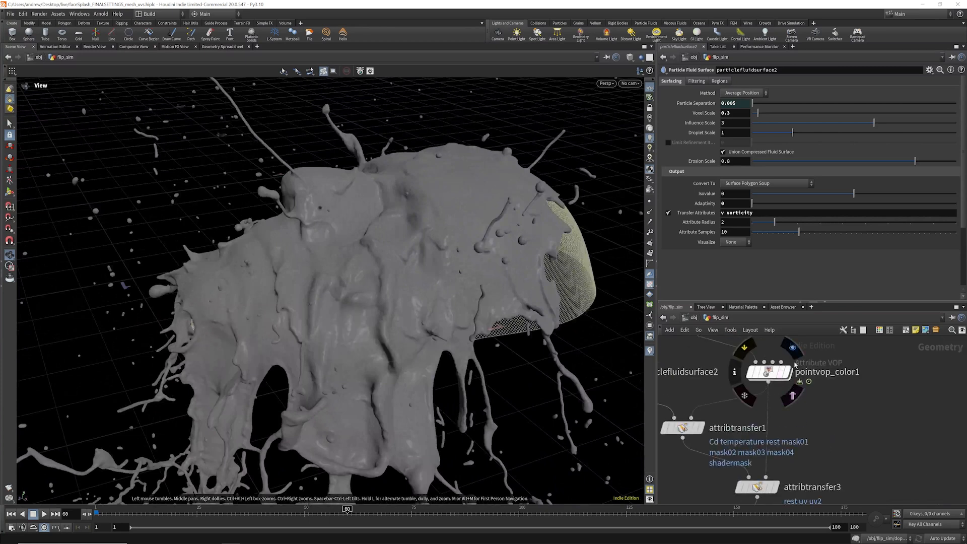
scroll(794, 365, down, 3)
scroll(766, 388, up, 3)
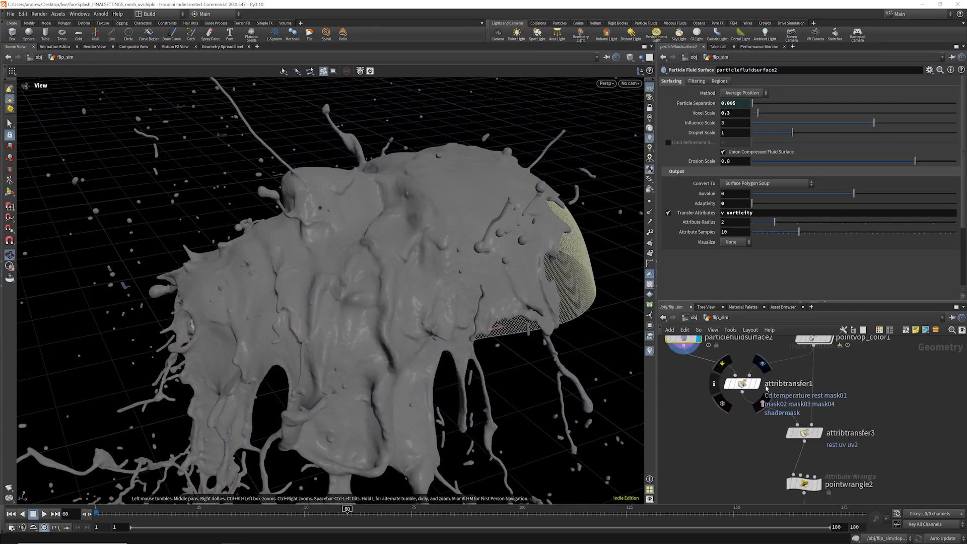
- Display attribtransfer1 and inspect the mask colors transferred from the particles onto the mesh
click(756, 383)
scroll(372, 282, down, 4)
drag(372, 292, 403, 272)
scroll(767, 370, down, 3)
scroll(797, 415, up, 5)
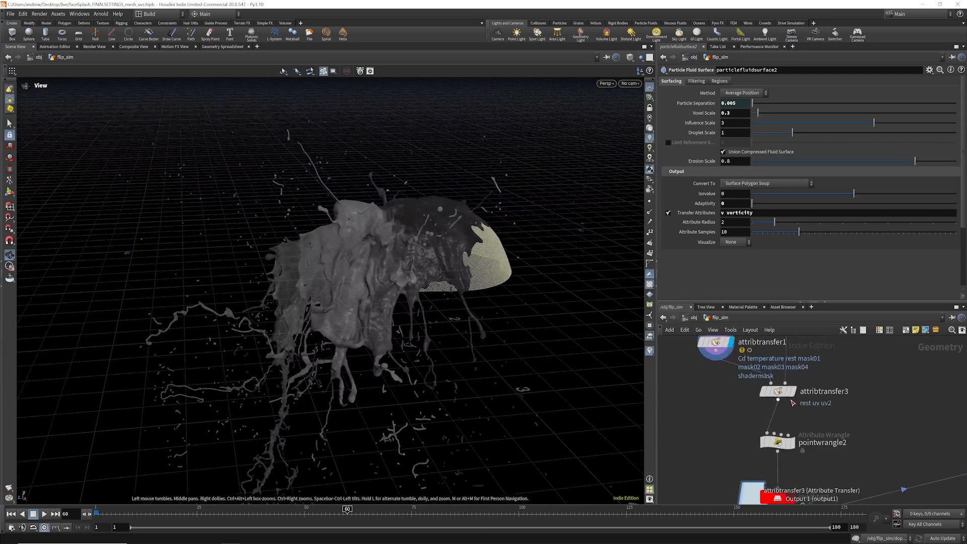
- Display attribtransfer3, which transfers rest, uv and uv2, and look over the nodes downstream of it
click(800, 418)
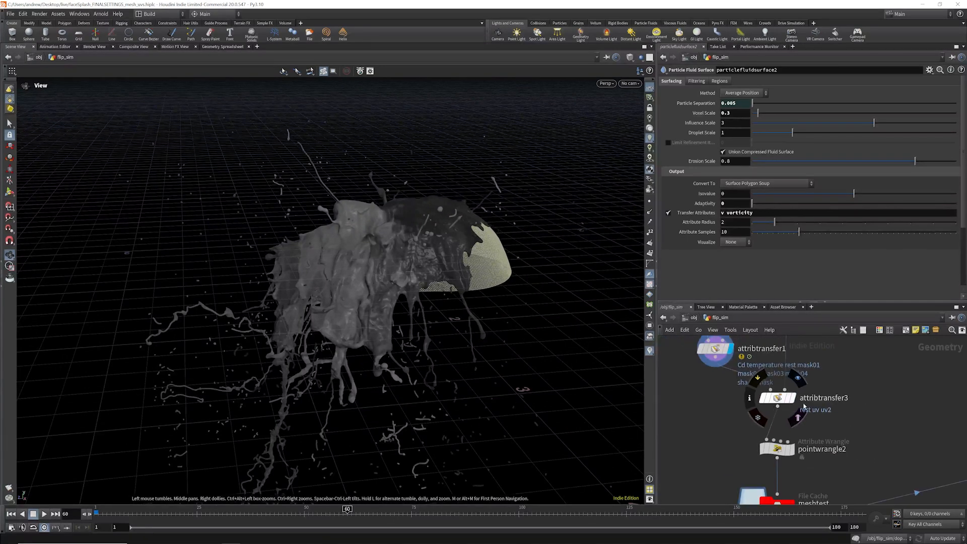
scroll(790, 426, down, 2)
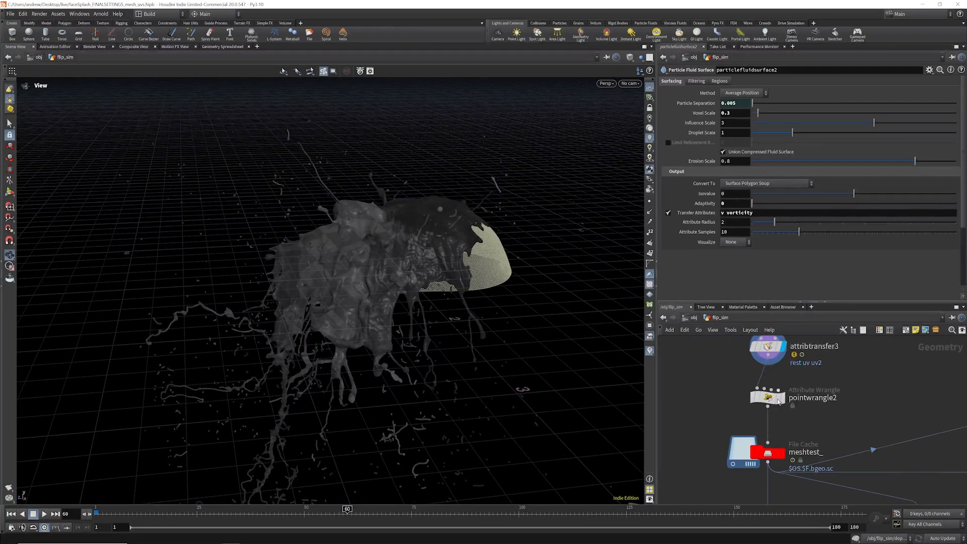
scroll(763, 388, down, 2)
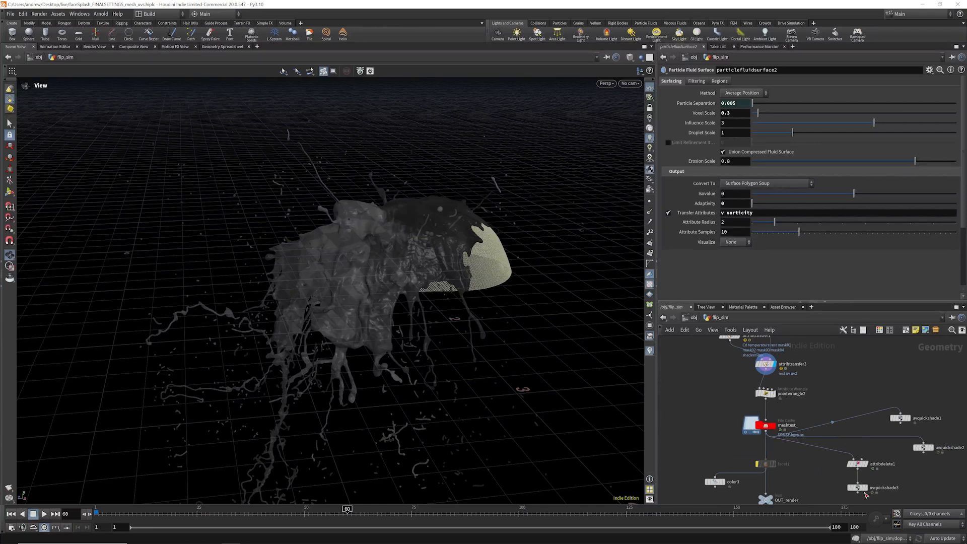
- Read the velocity-scaling expression in pointwrangle2 and inspect the mesh at that node
scroll(782, 398, up, 3)
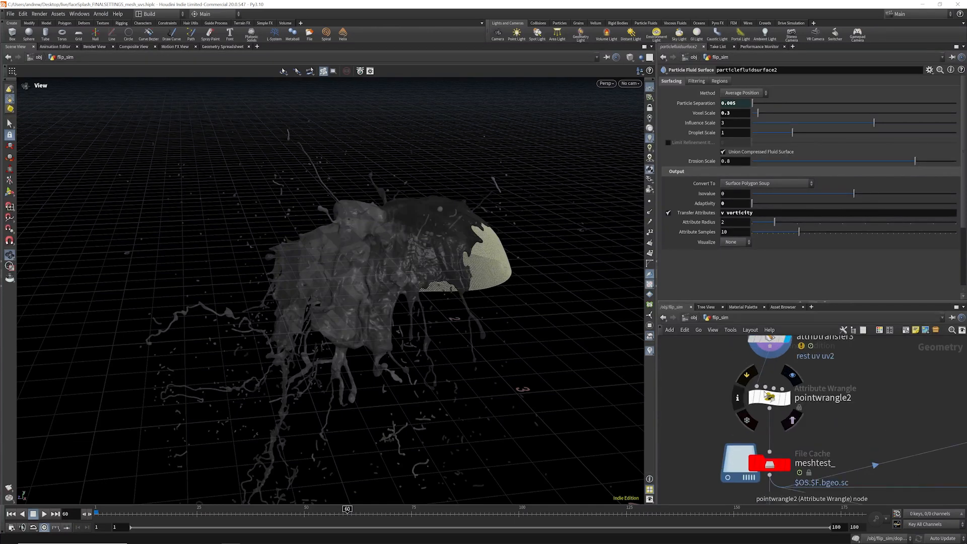
click(768, 396)
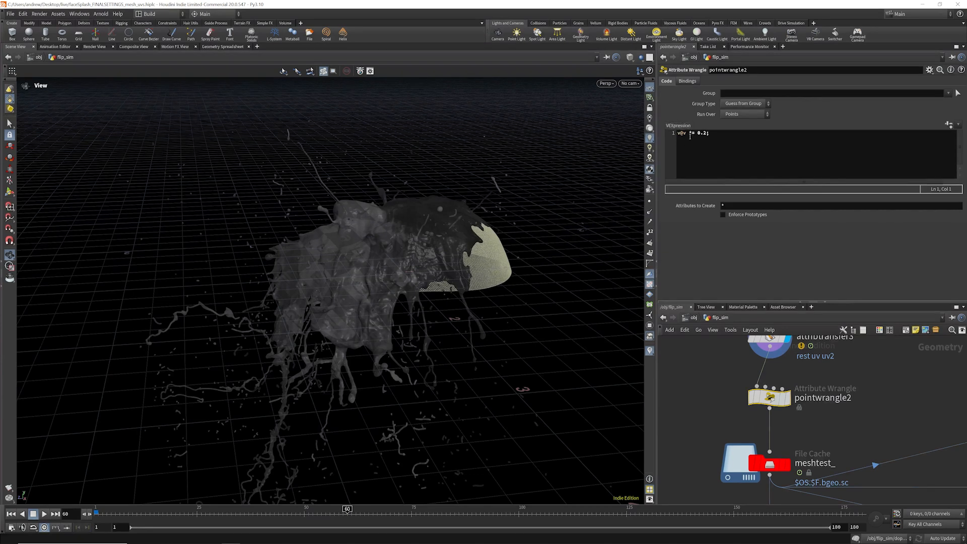
mouse_move(773, 398)
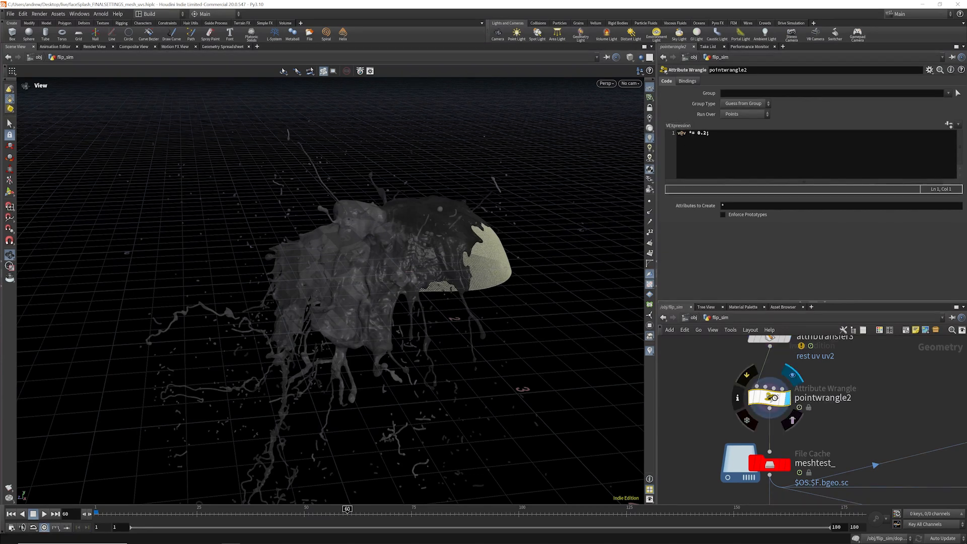
drag(394, 219, 428, 246)
scroll(810, 419, down, 3)
scroll(800, 430, up, 4)
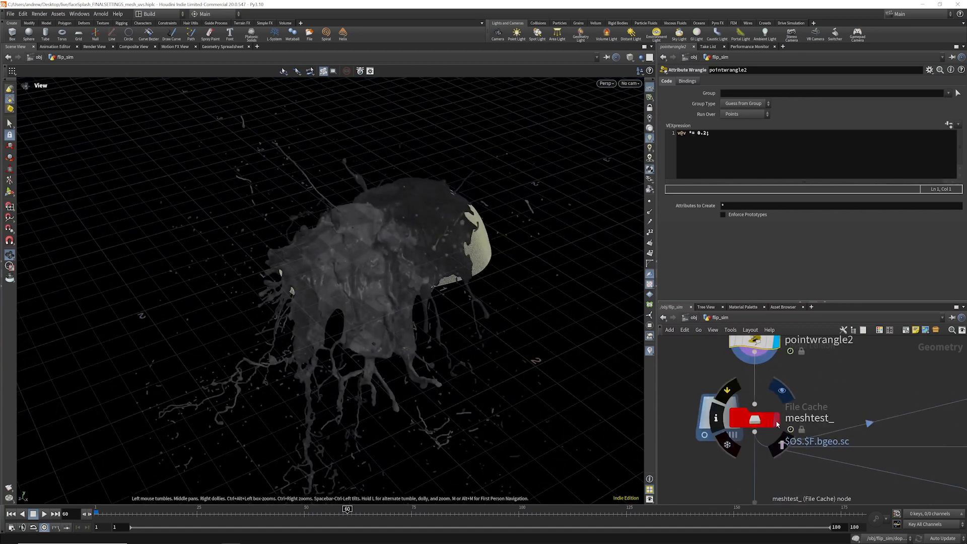
- Display the cached mesh from meshtest_ and review its file cache settings and downstream branches
click(776, 419)
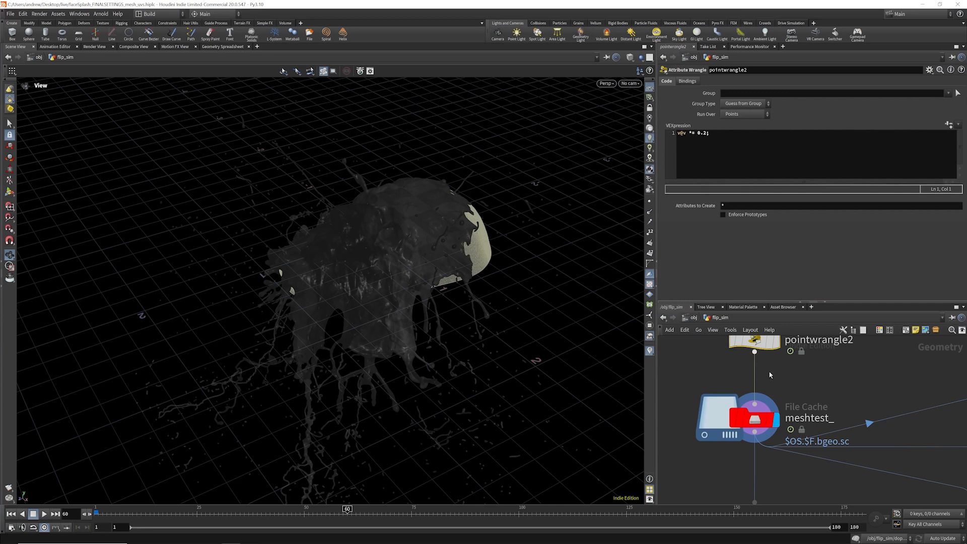
click(753, 418)
scroll(740, 373, down, 5)
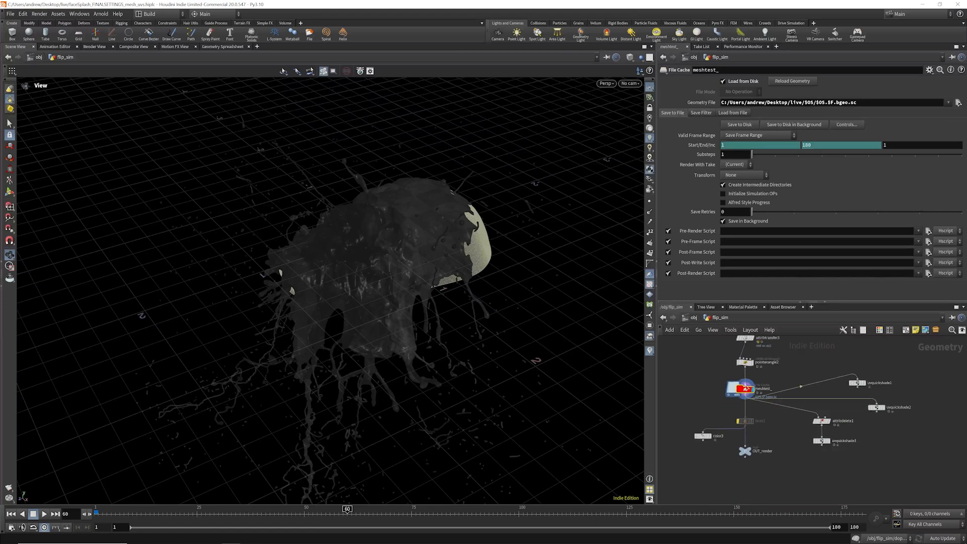
scroll(745, 388, up, 5)
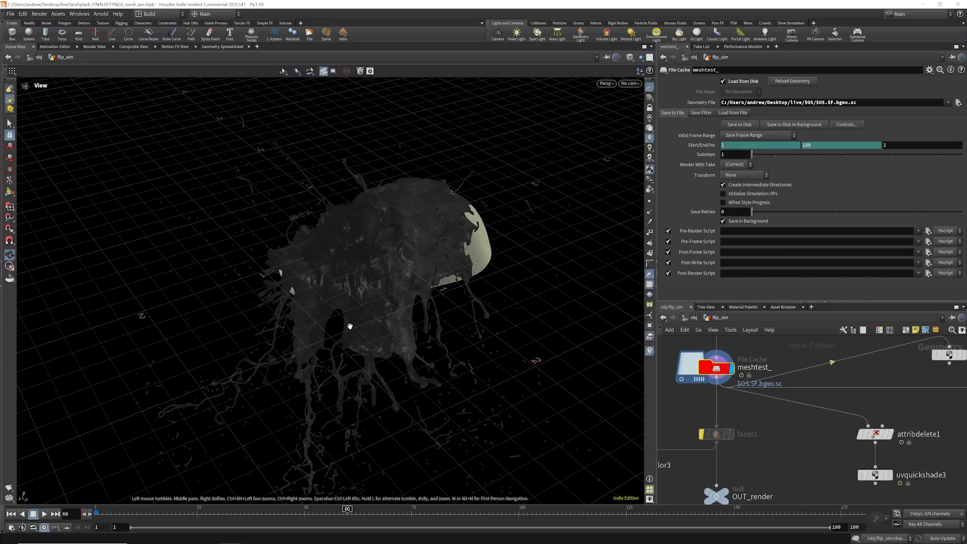
scroll(806, 402, down, 4)
scroll(833, 415, up, 3)
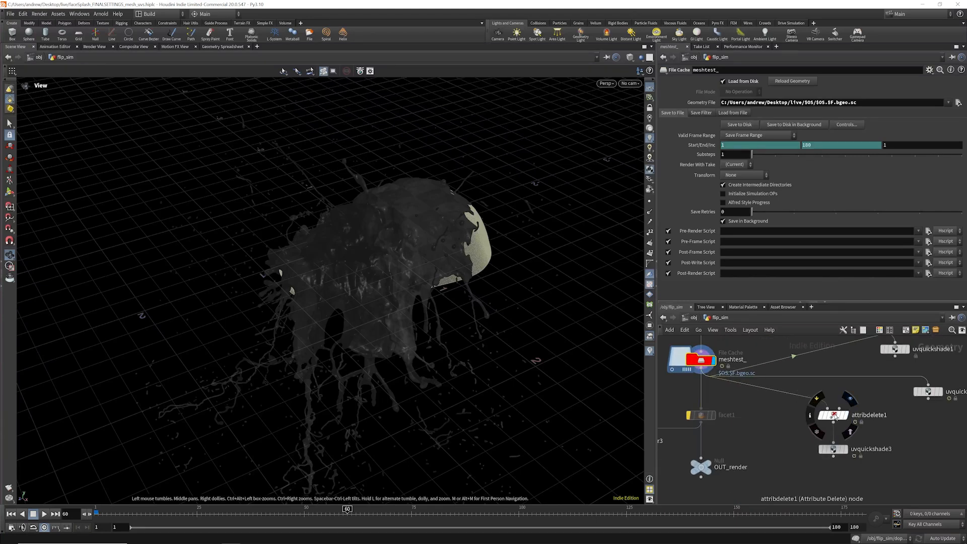
- Review attribdelete1's Cd removal and inspect the UV checker on the splash mesh through uvquickshade3
click(833, 416)
drag(396, 228, 464, 298)
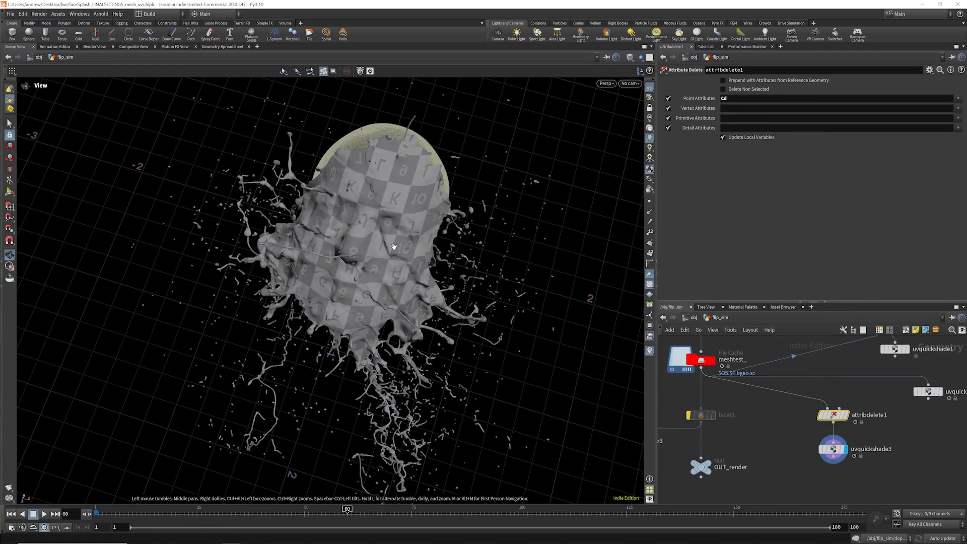
drag(392, 245, 383, 208)
scroll(391, 247, up, 5)
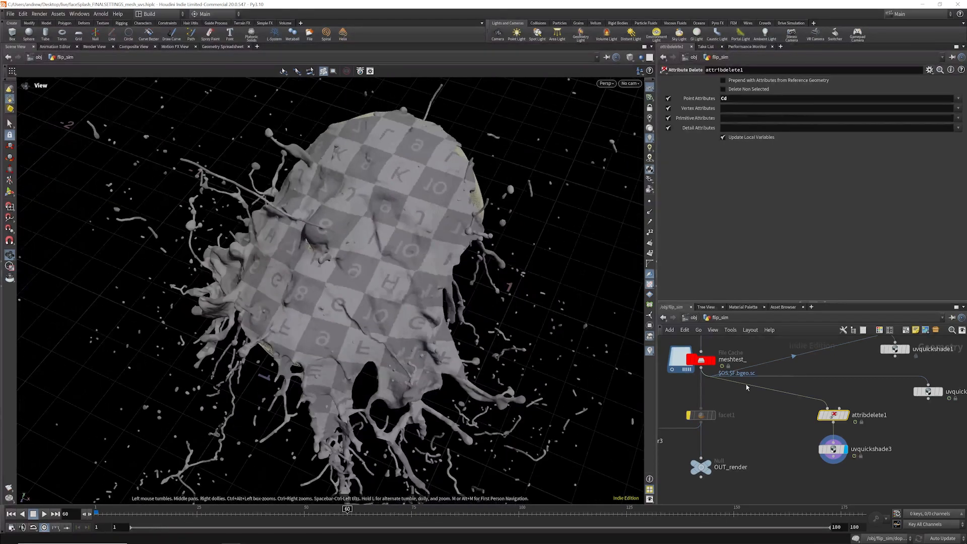
scroll(776, 377, down, 3)
scroll(864, 389, up, 4)
- Display uvquickshade2 and wire attribdelete1 into it to view the face texture without the Cd colors
click(876, 381)
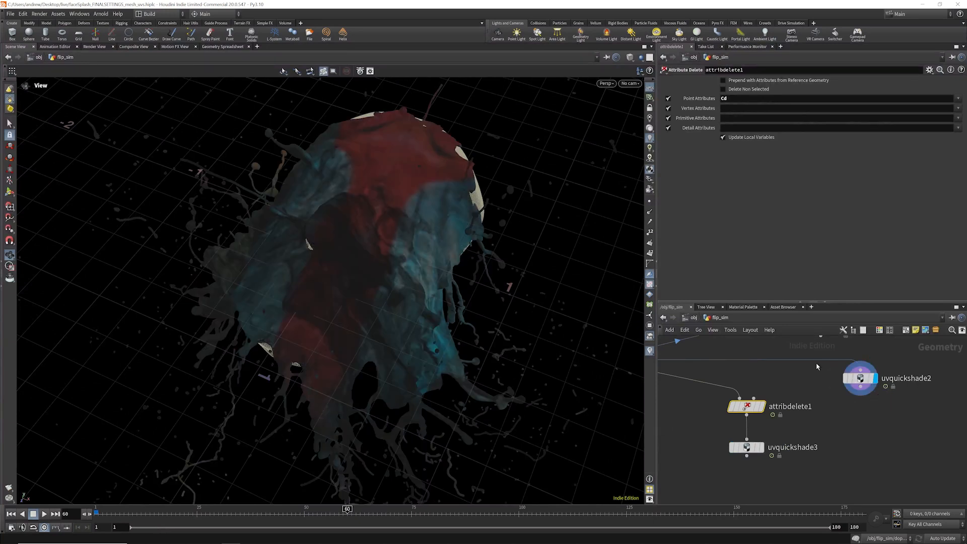
mouse_move(746, 414)
mouse_down()
mouse_move(763, 426)
mouse_move(857, 380)
mouse_move(865, 430)
mouse_up()
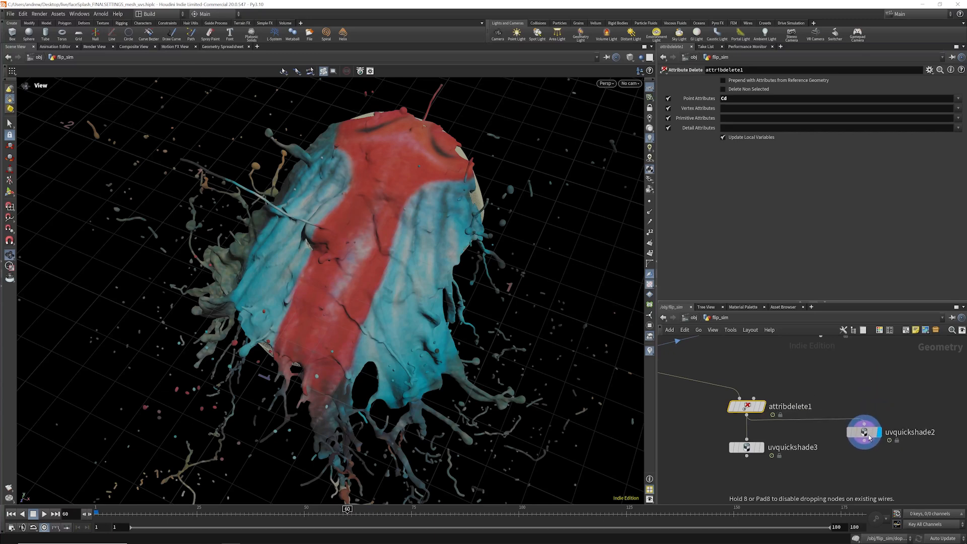
scroll(858, 432, down, 3)
scroll(846, 434, up, 3)
drag(321, 223, 340, 233)
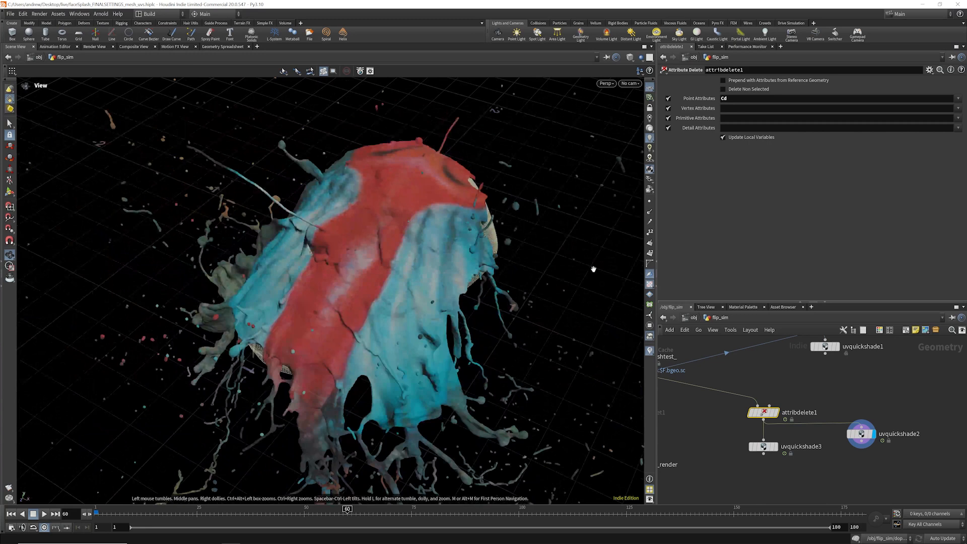
scroll(574, 262, down, 1)
scroll(377, 192, down, 1)
scroll(812, 395, down, 3)
scroll(792, 433, up, 4)
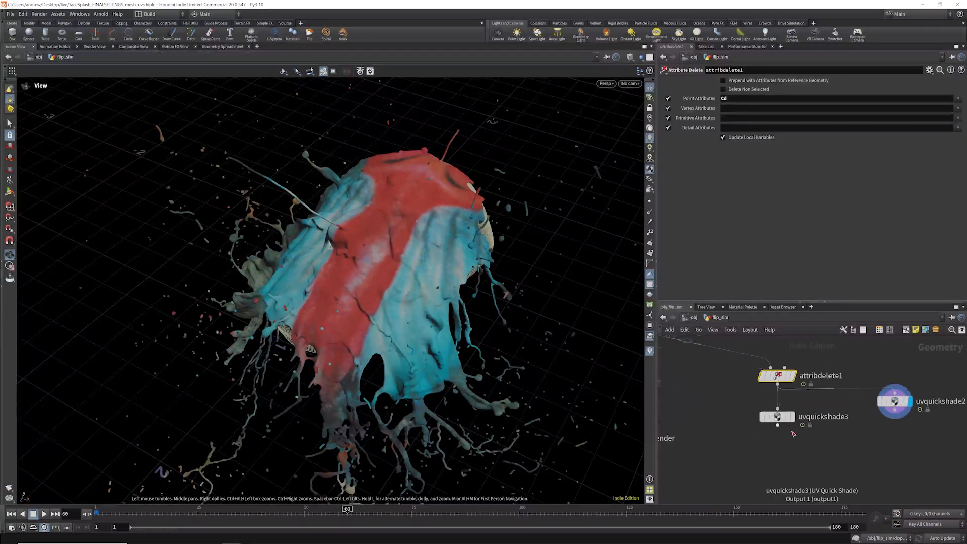
- Display uvquickshade3 at frame 1 through uv_cam and start a flipbook of the full frame range to MPlay
click(791, 416)
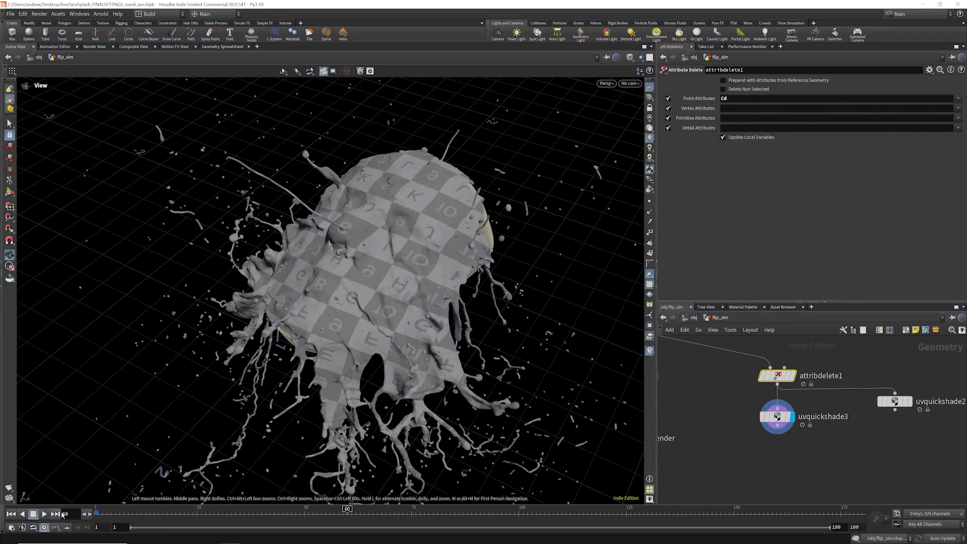
click(13, 514)
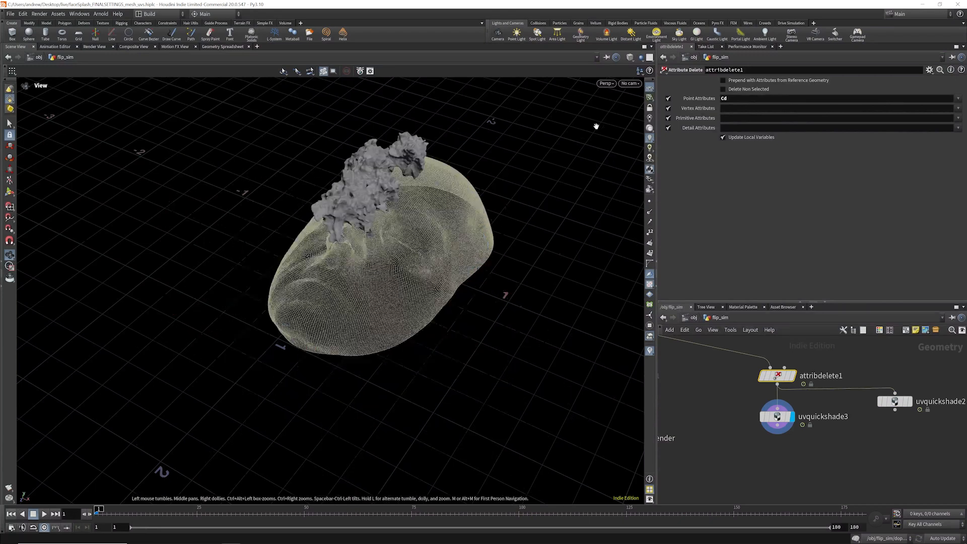
click(629, 83)
click(639, 133)
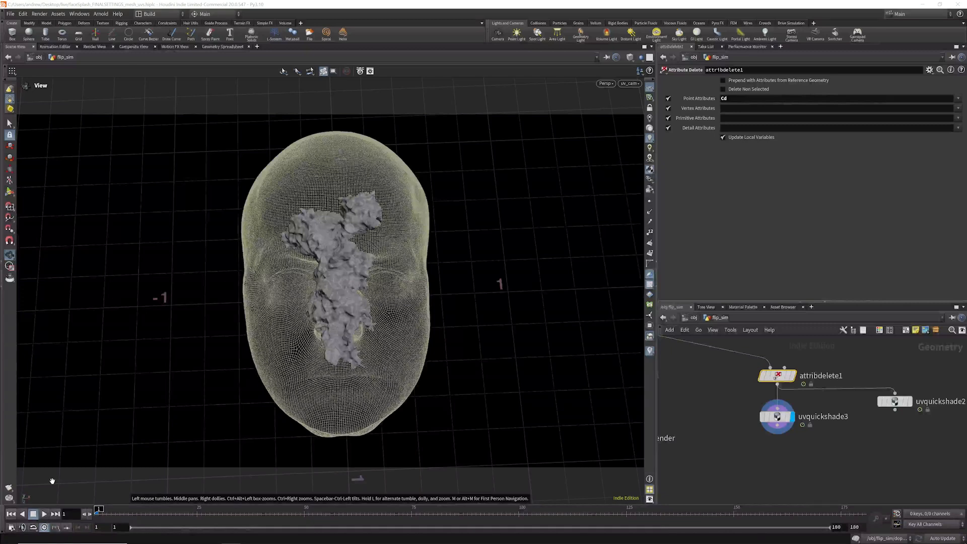
click(11, 488)
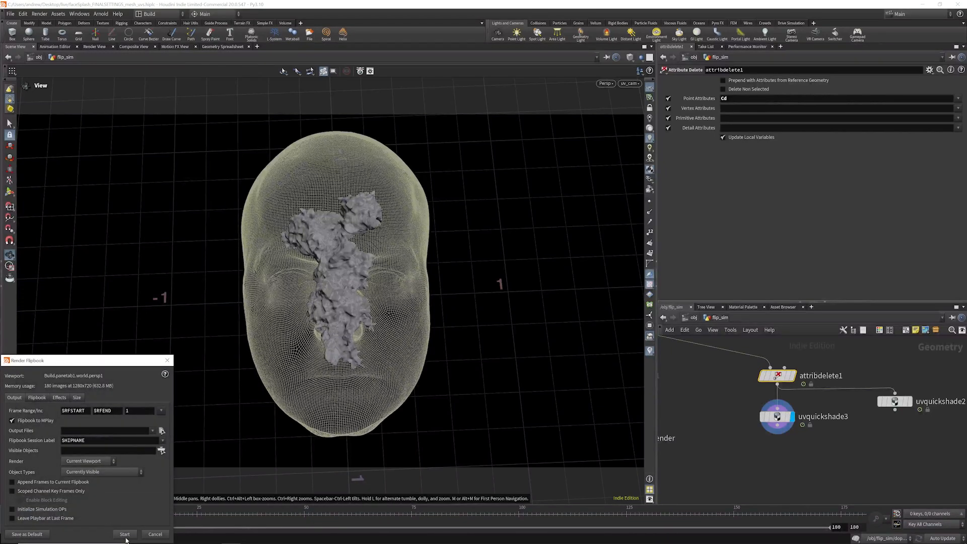
click(125, 534)
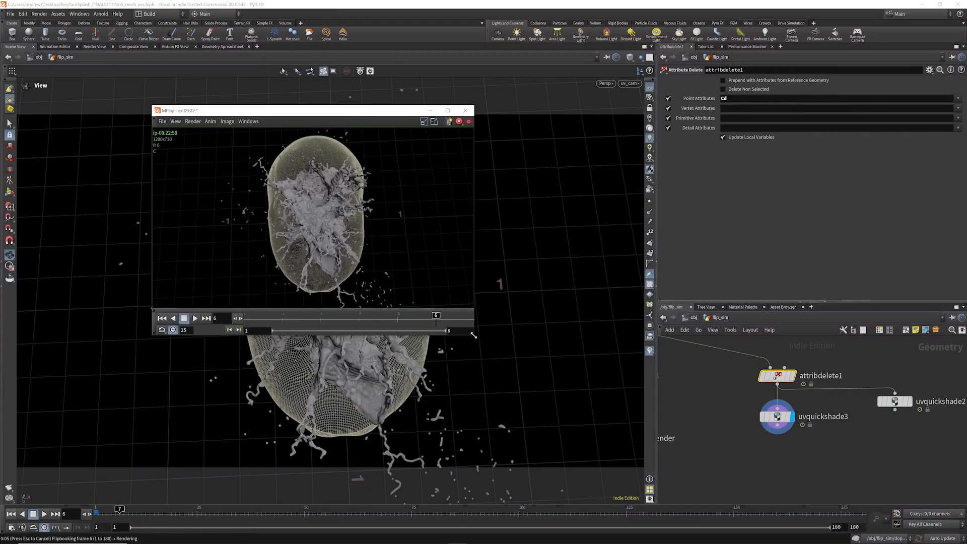